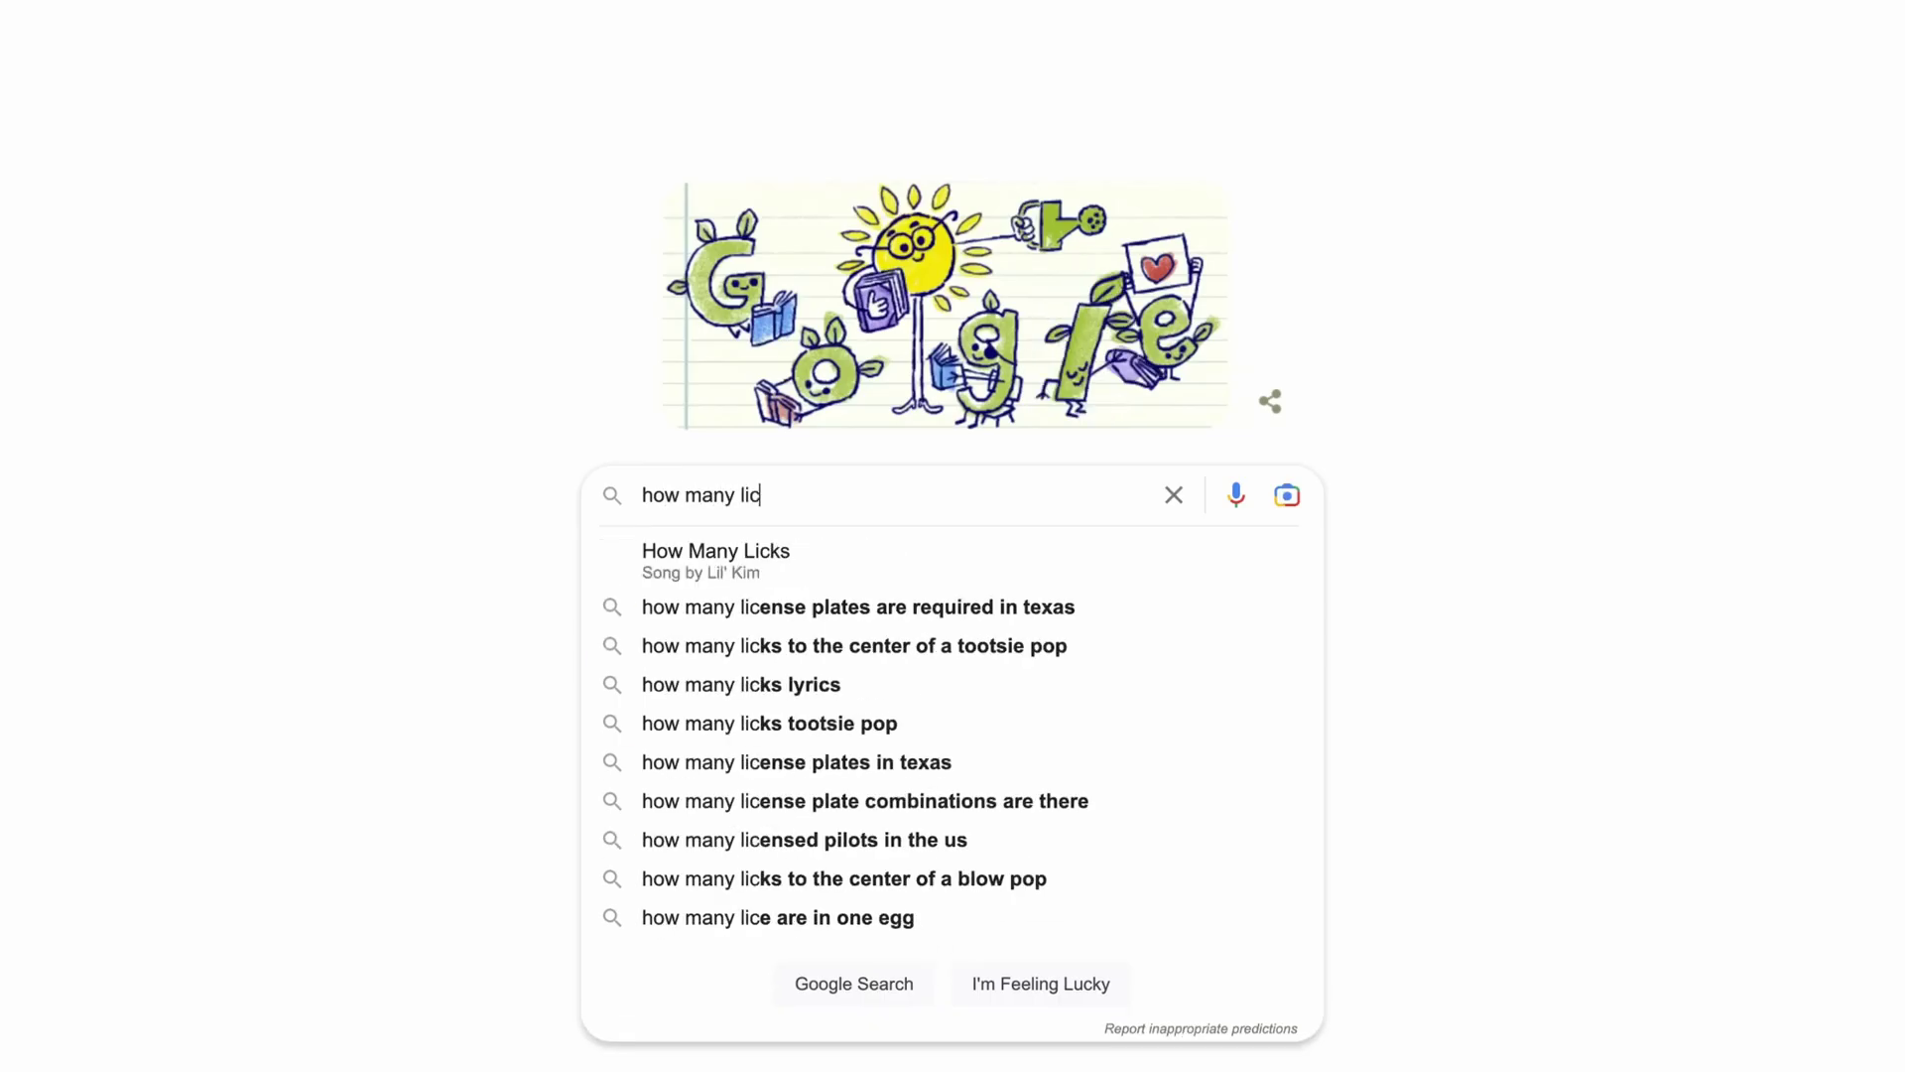
Step: Search Google for "how many licks to get to the center of a tootsie pop" and highlight the featured answer
{"action": "type", "text": "ks to get to the center of a toots"}
{"action": "left_click_drag", "start_coordinate": [288, 301], "coordinate": [614, 389]}
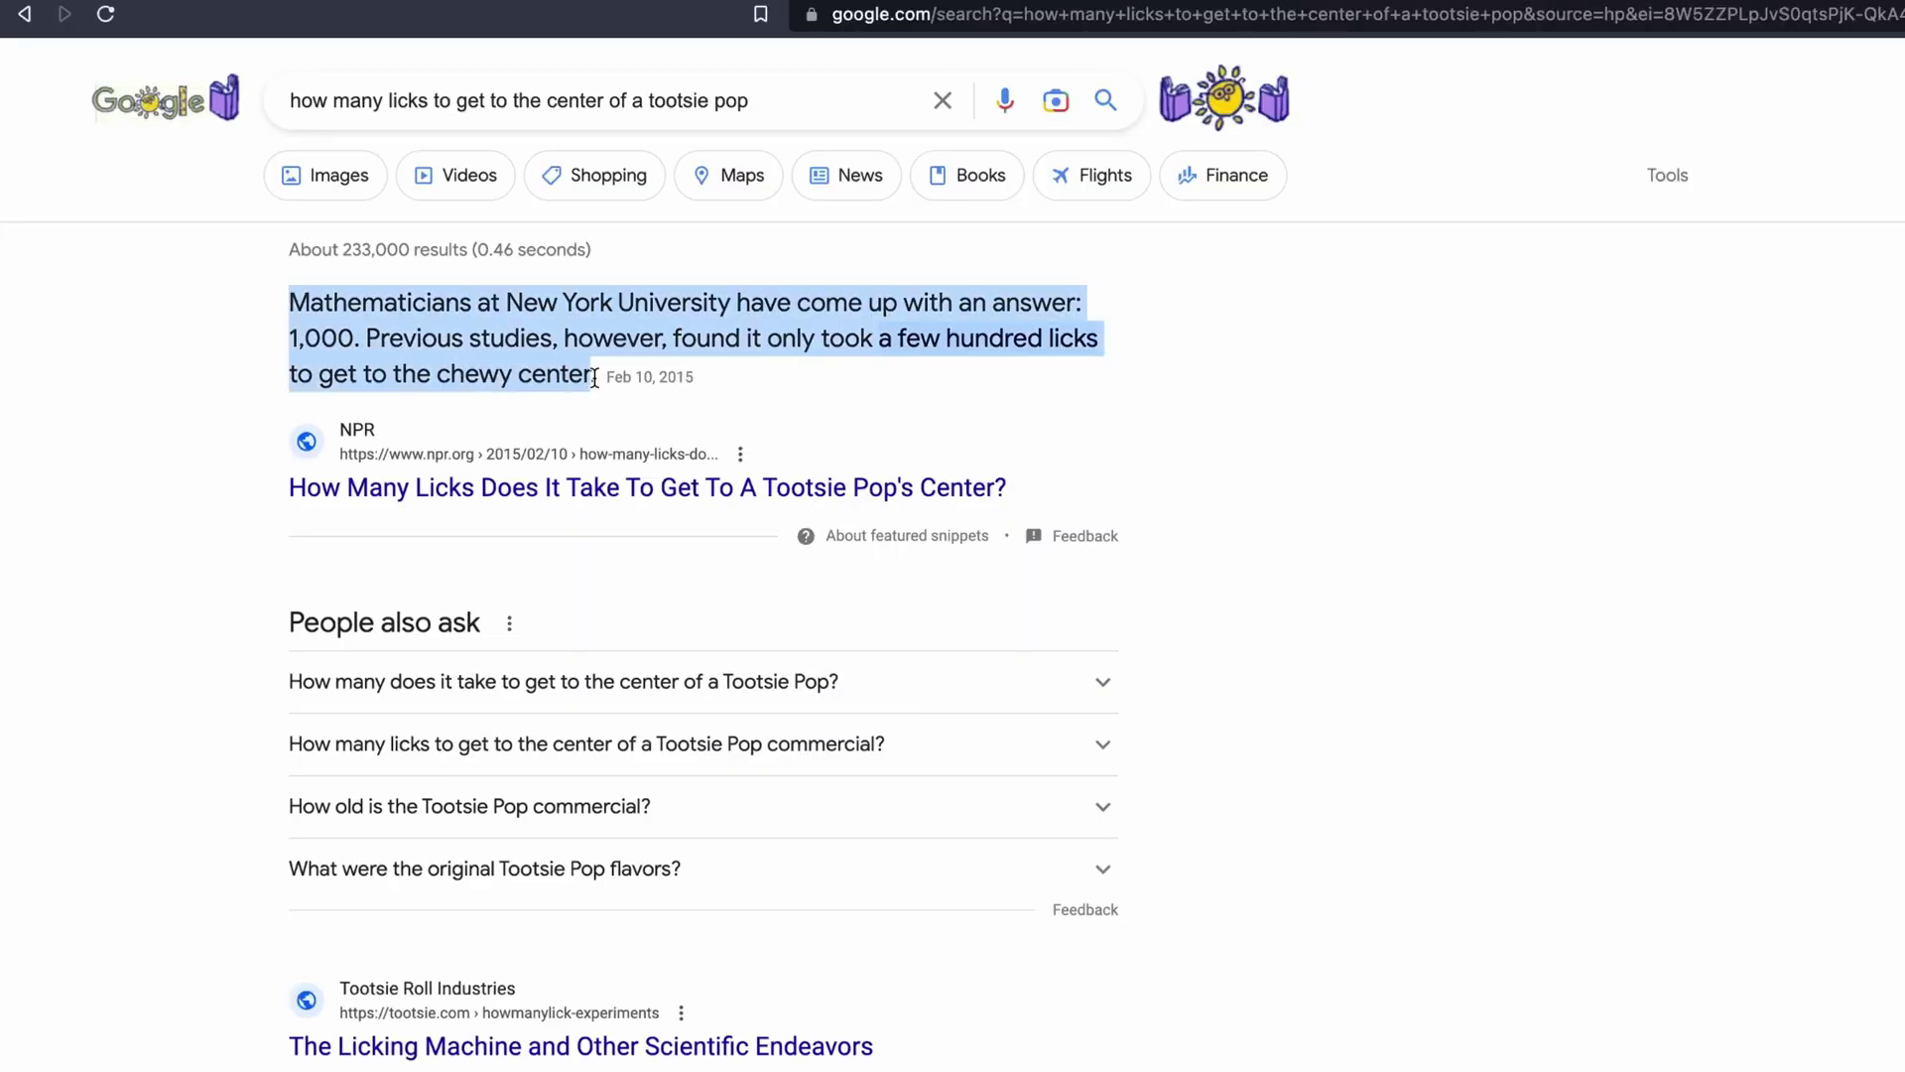
{"action": "left_click", "coordinate": [1468, 506]}
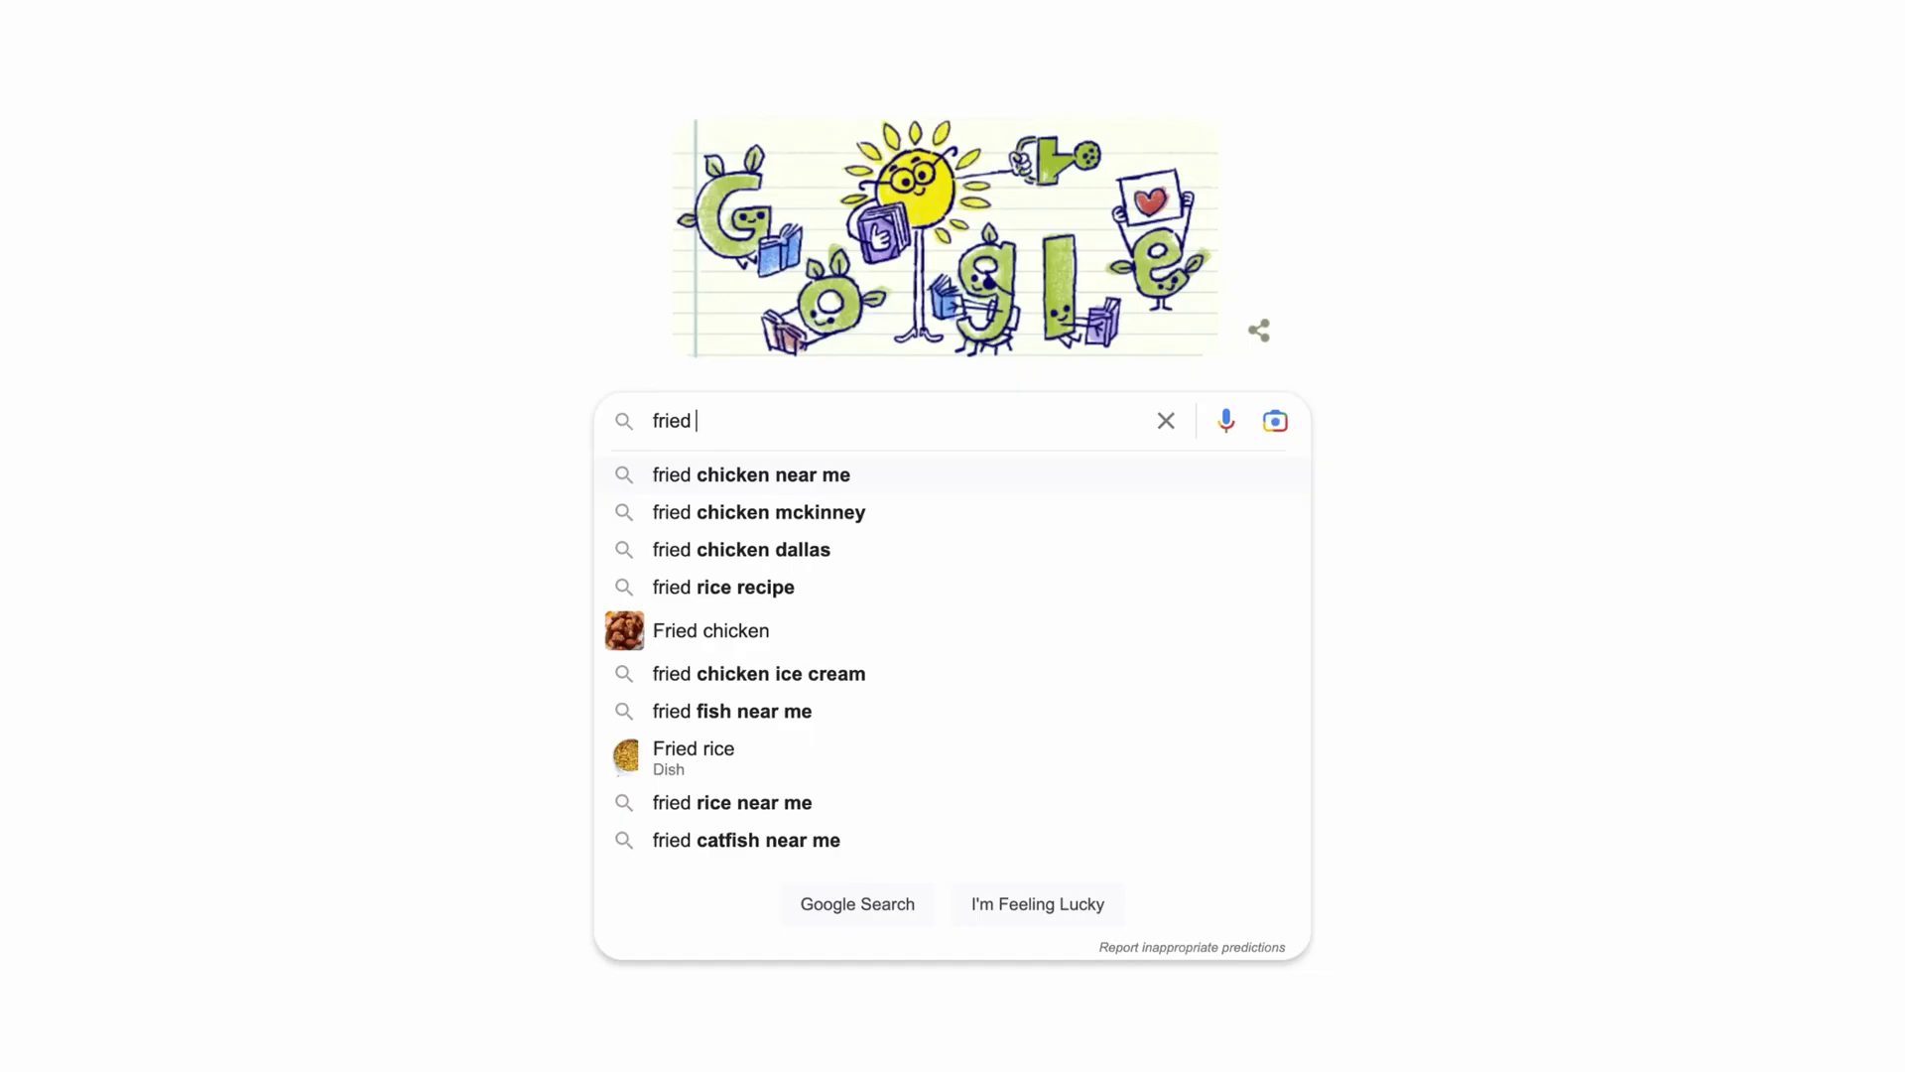
Step: Search Google for "fried pickle recipe"
{"action": "type", "text": "pickle recipe"}
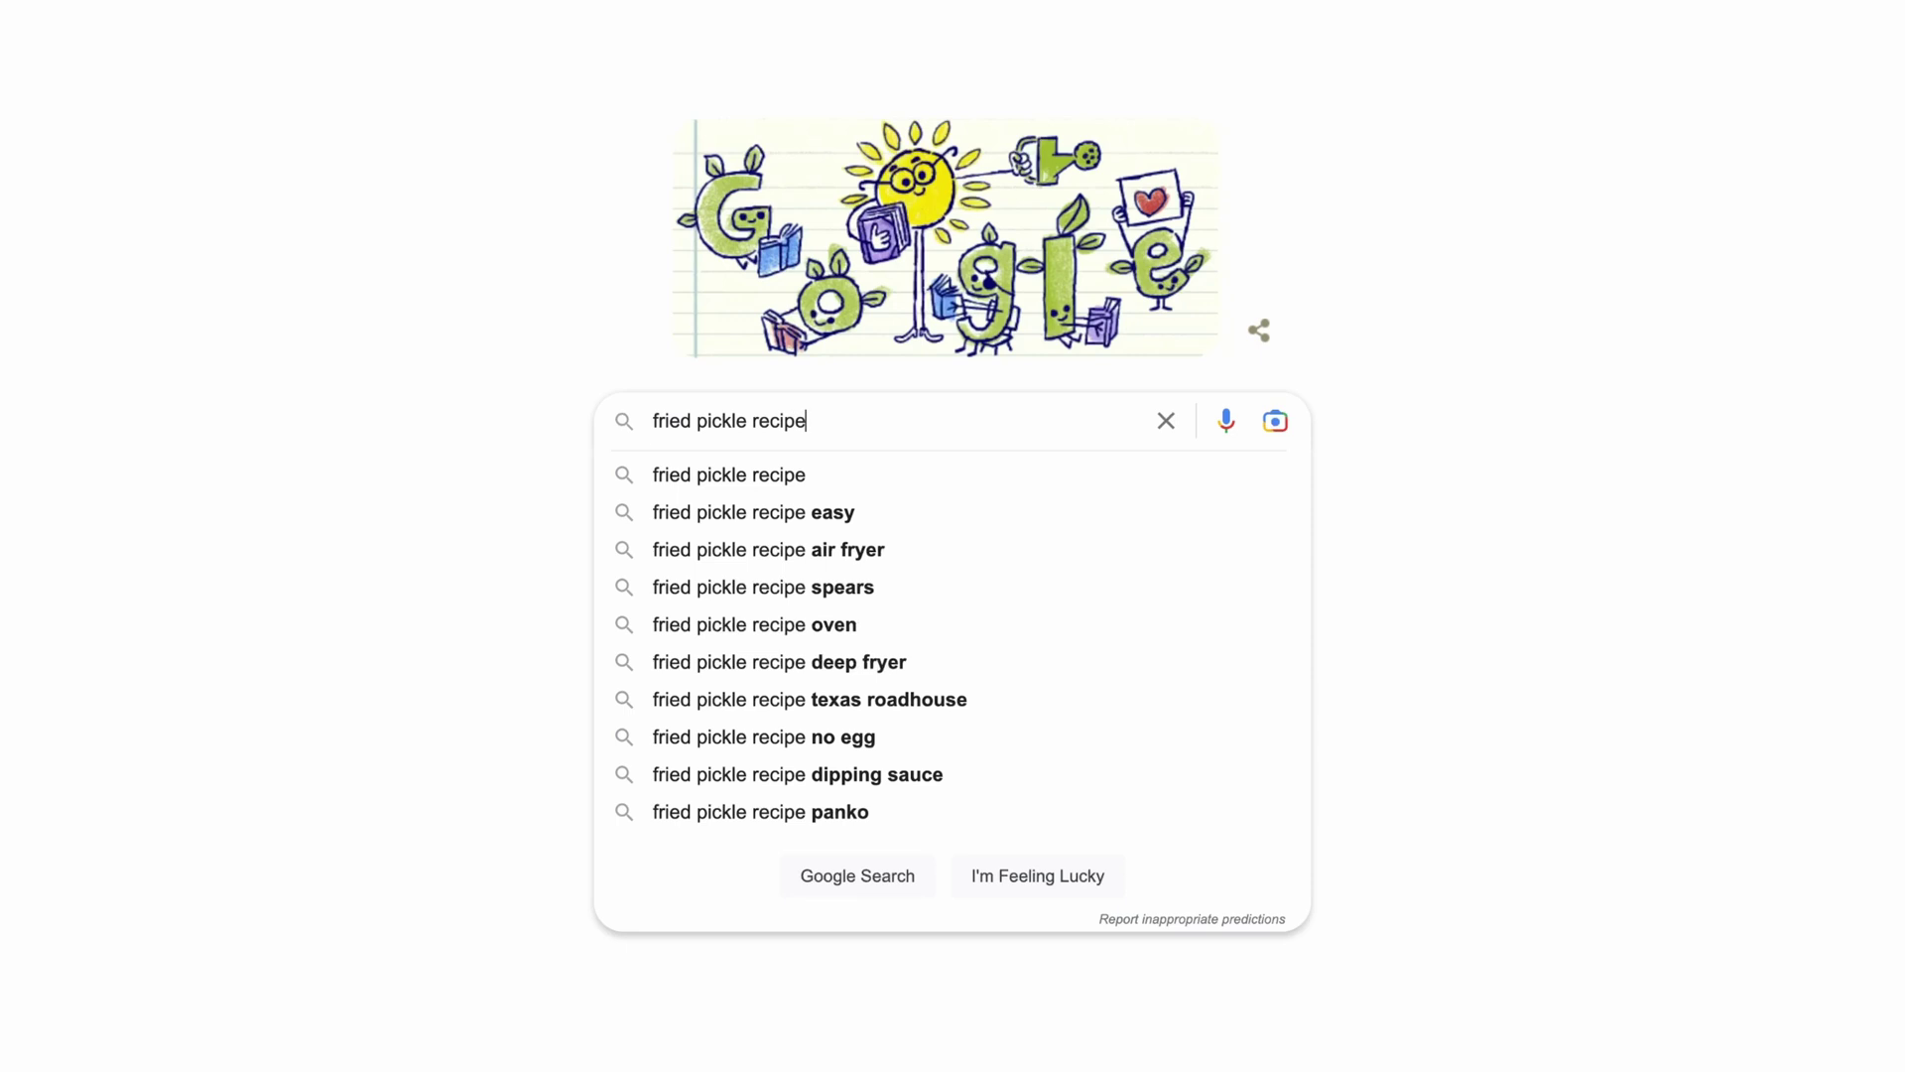
{"action": "key", "text": "Return"}
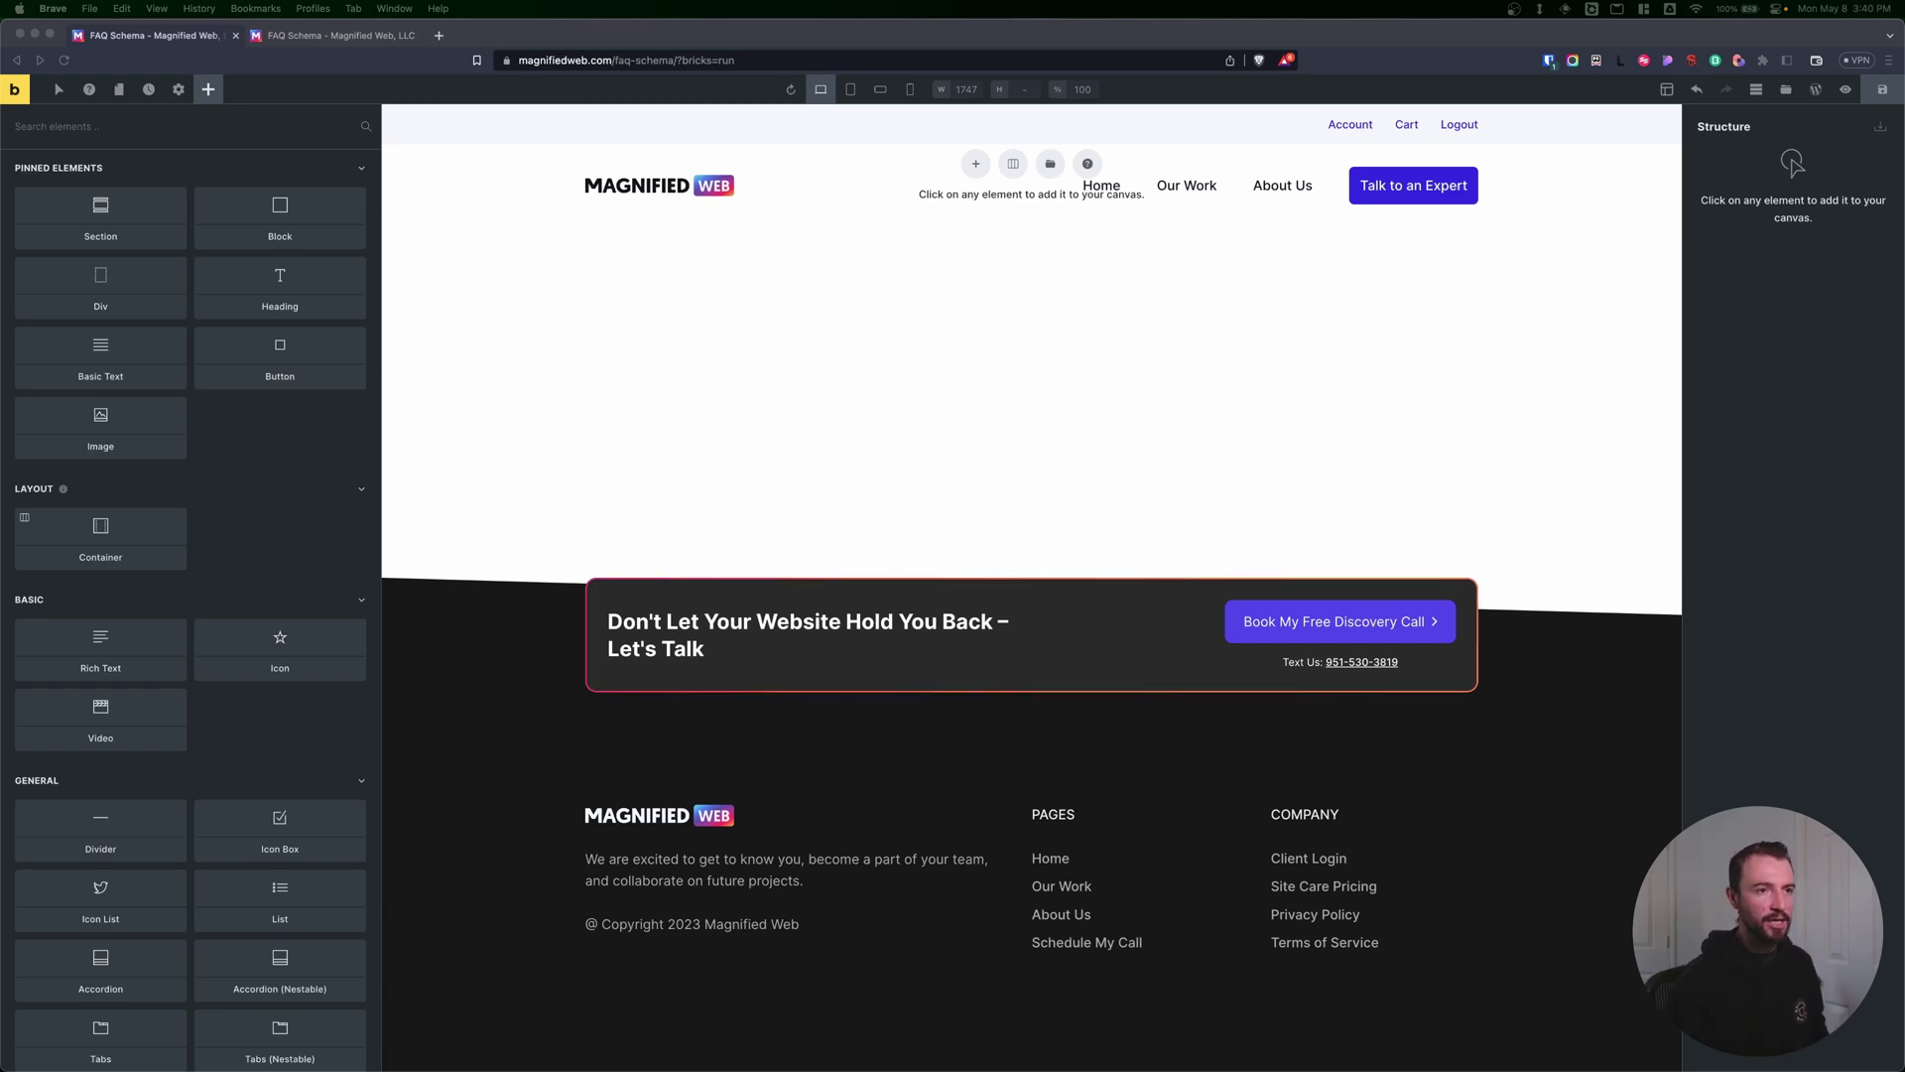
Step: Add a section to the empty page and place a heading reading "FAQ's" in its container
{"action": "left_click", "coordinate": [100, 218]}
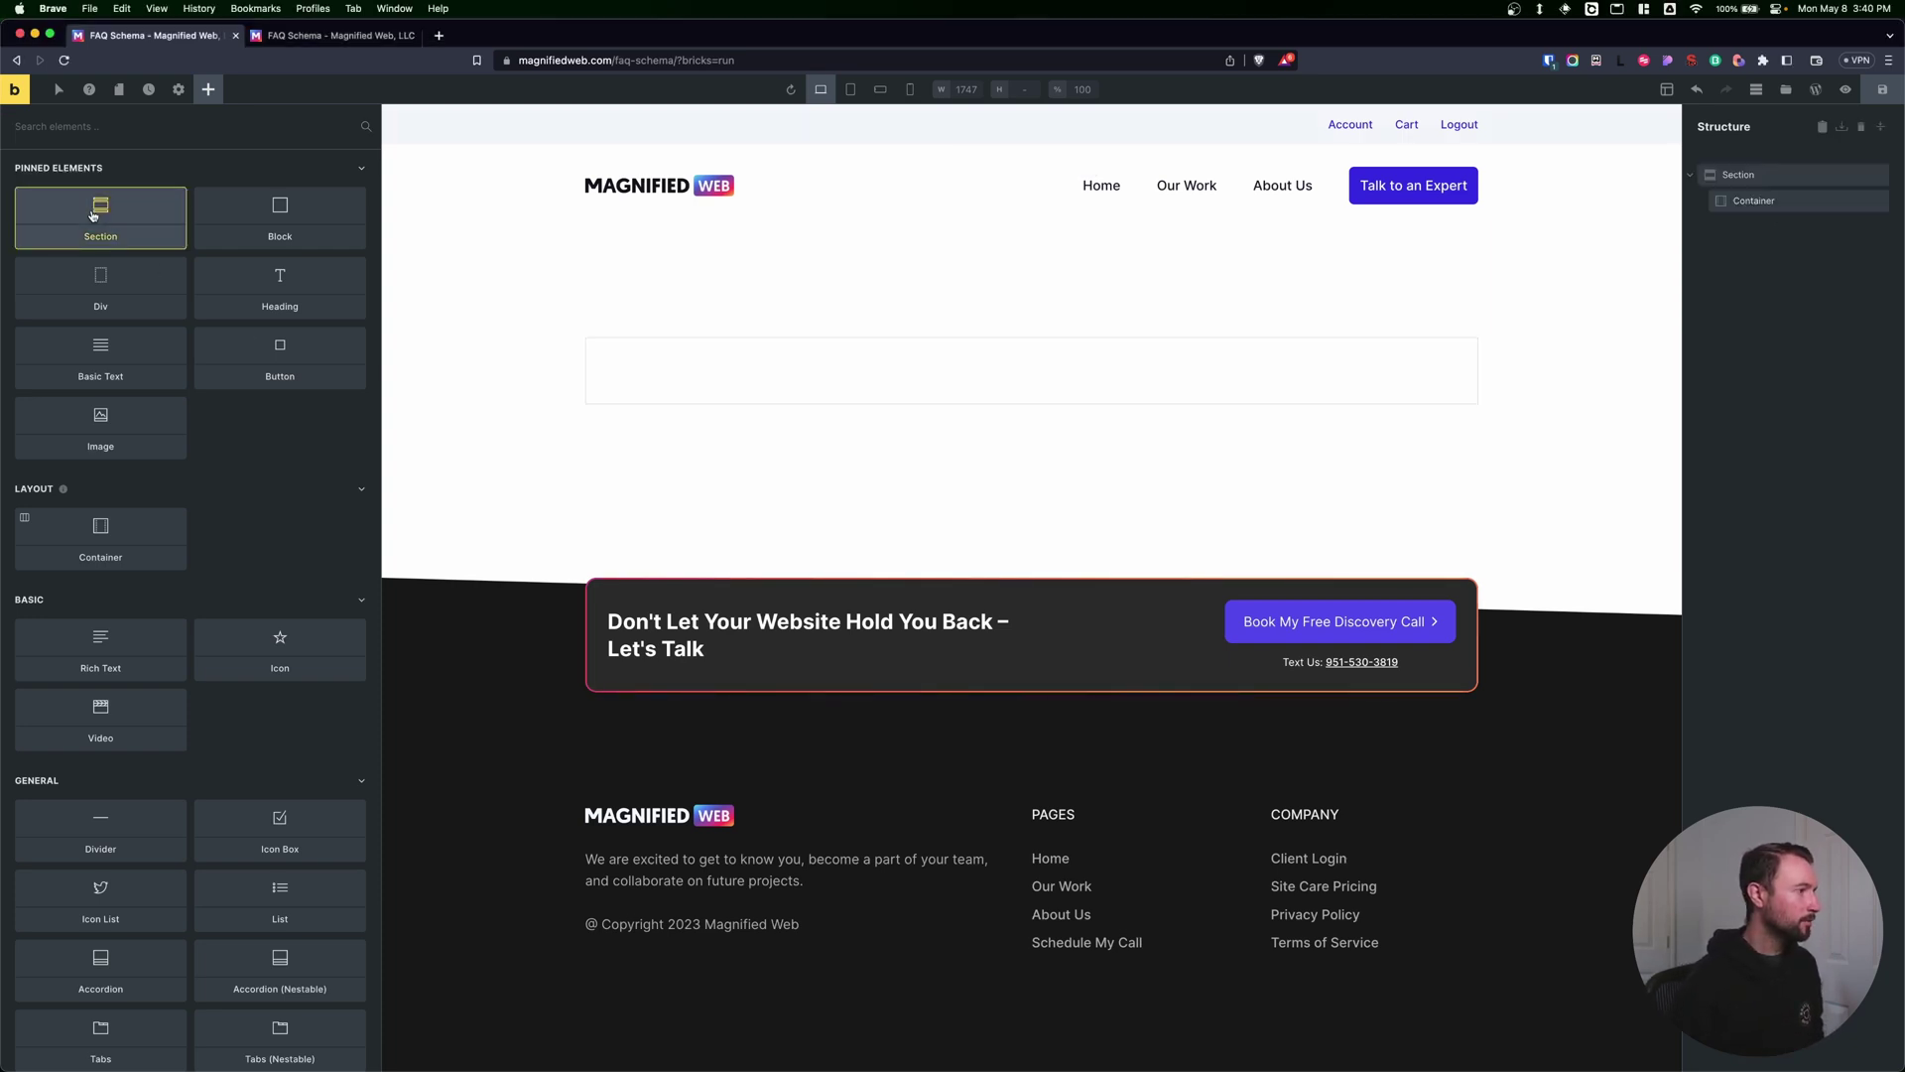
{"action": "left_click", "coordinate": [709, 378]}
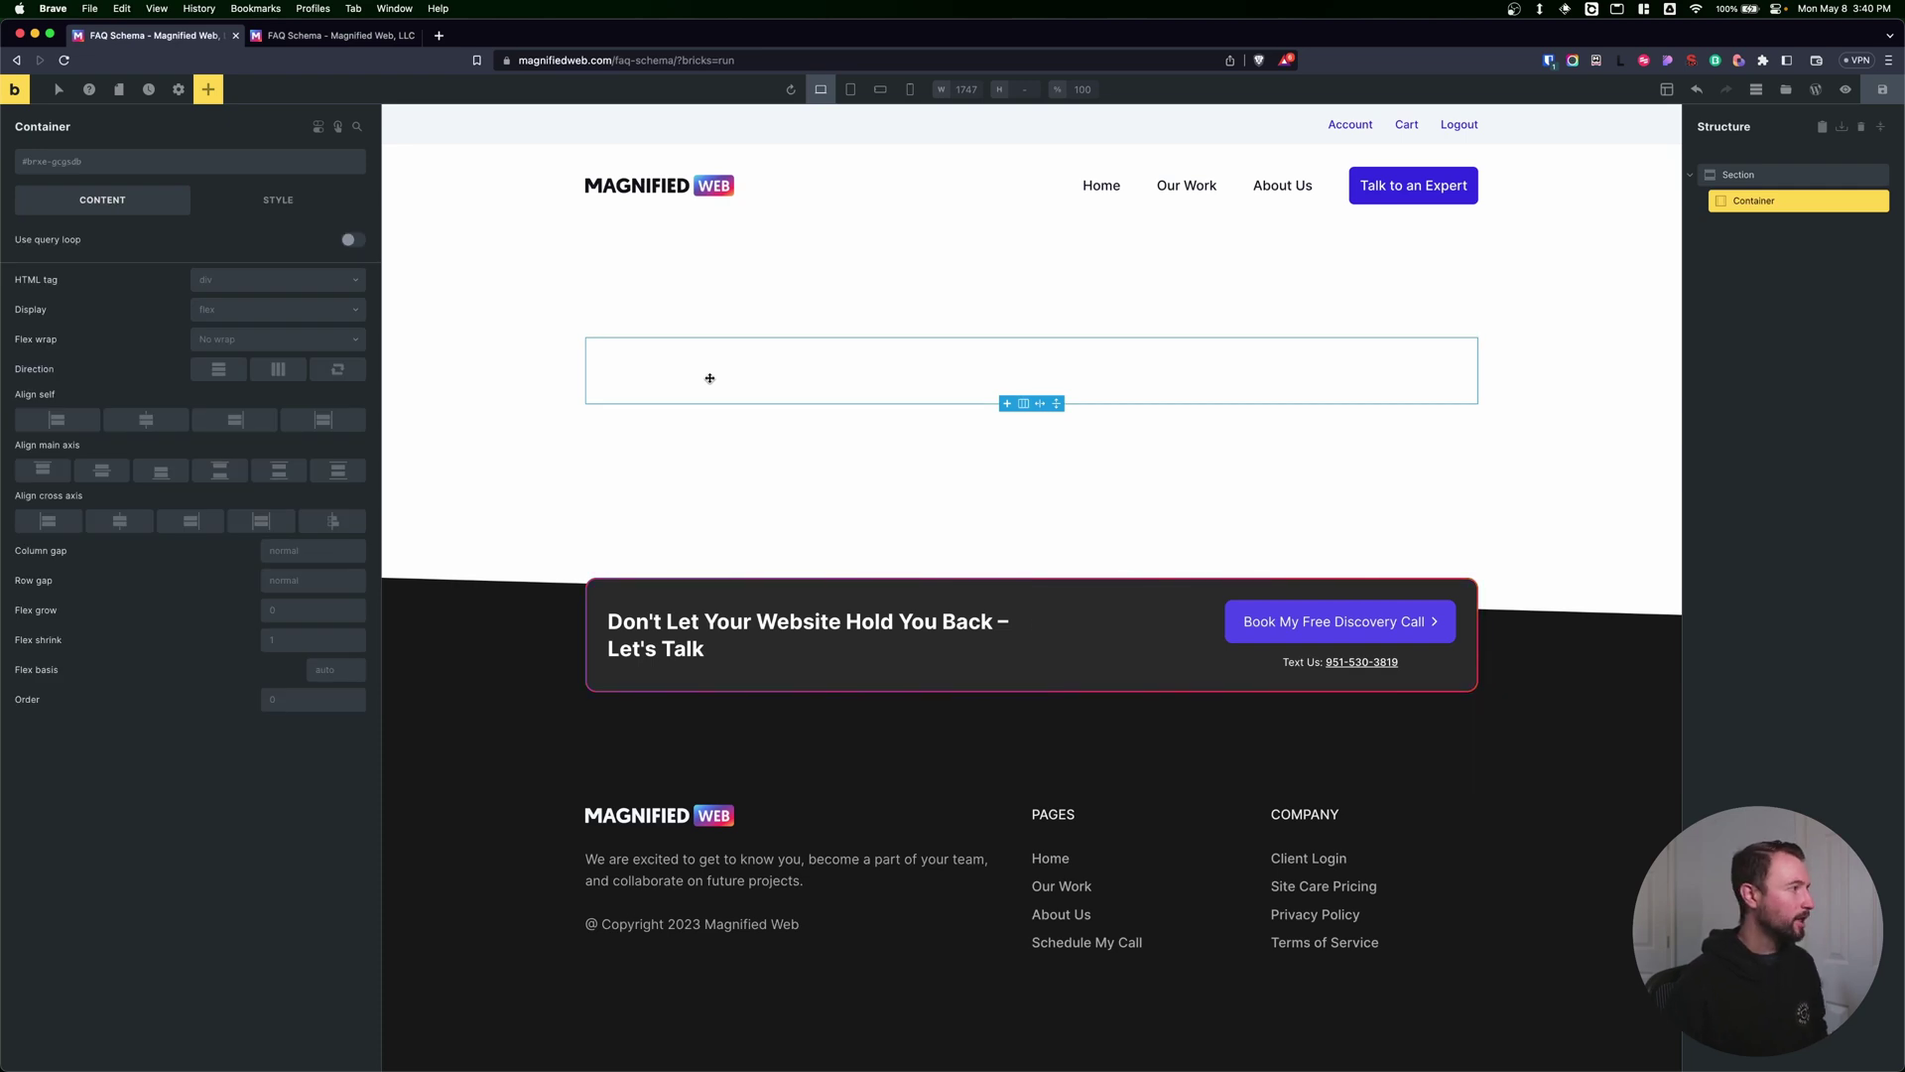
{"action": "left_click", "coordinate": [209, 89]}
{"action": "left_click", "coordinate": [268, 283]}
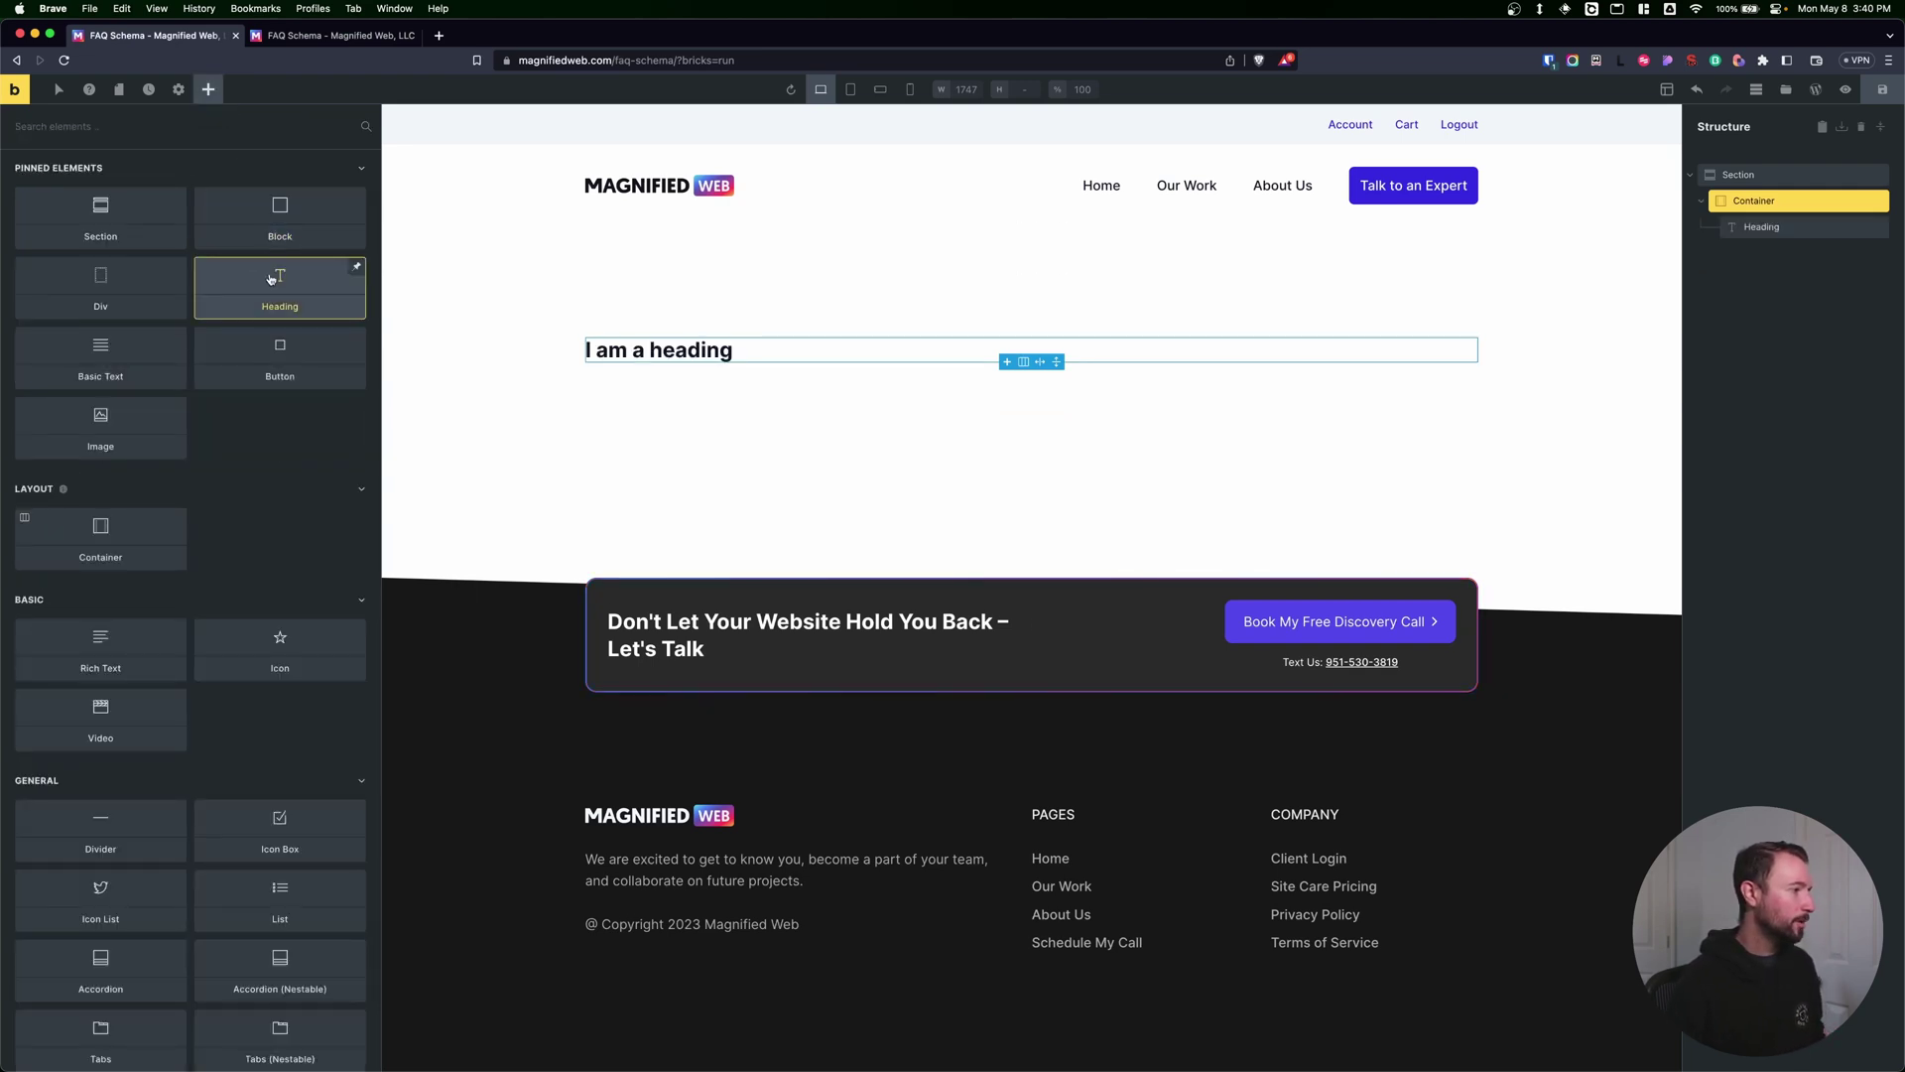
{"action": "triple_click", "coordinate": [602, 350]}
{"action": "type", "text": "FAQ's"}
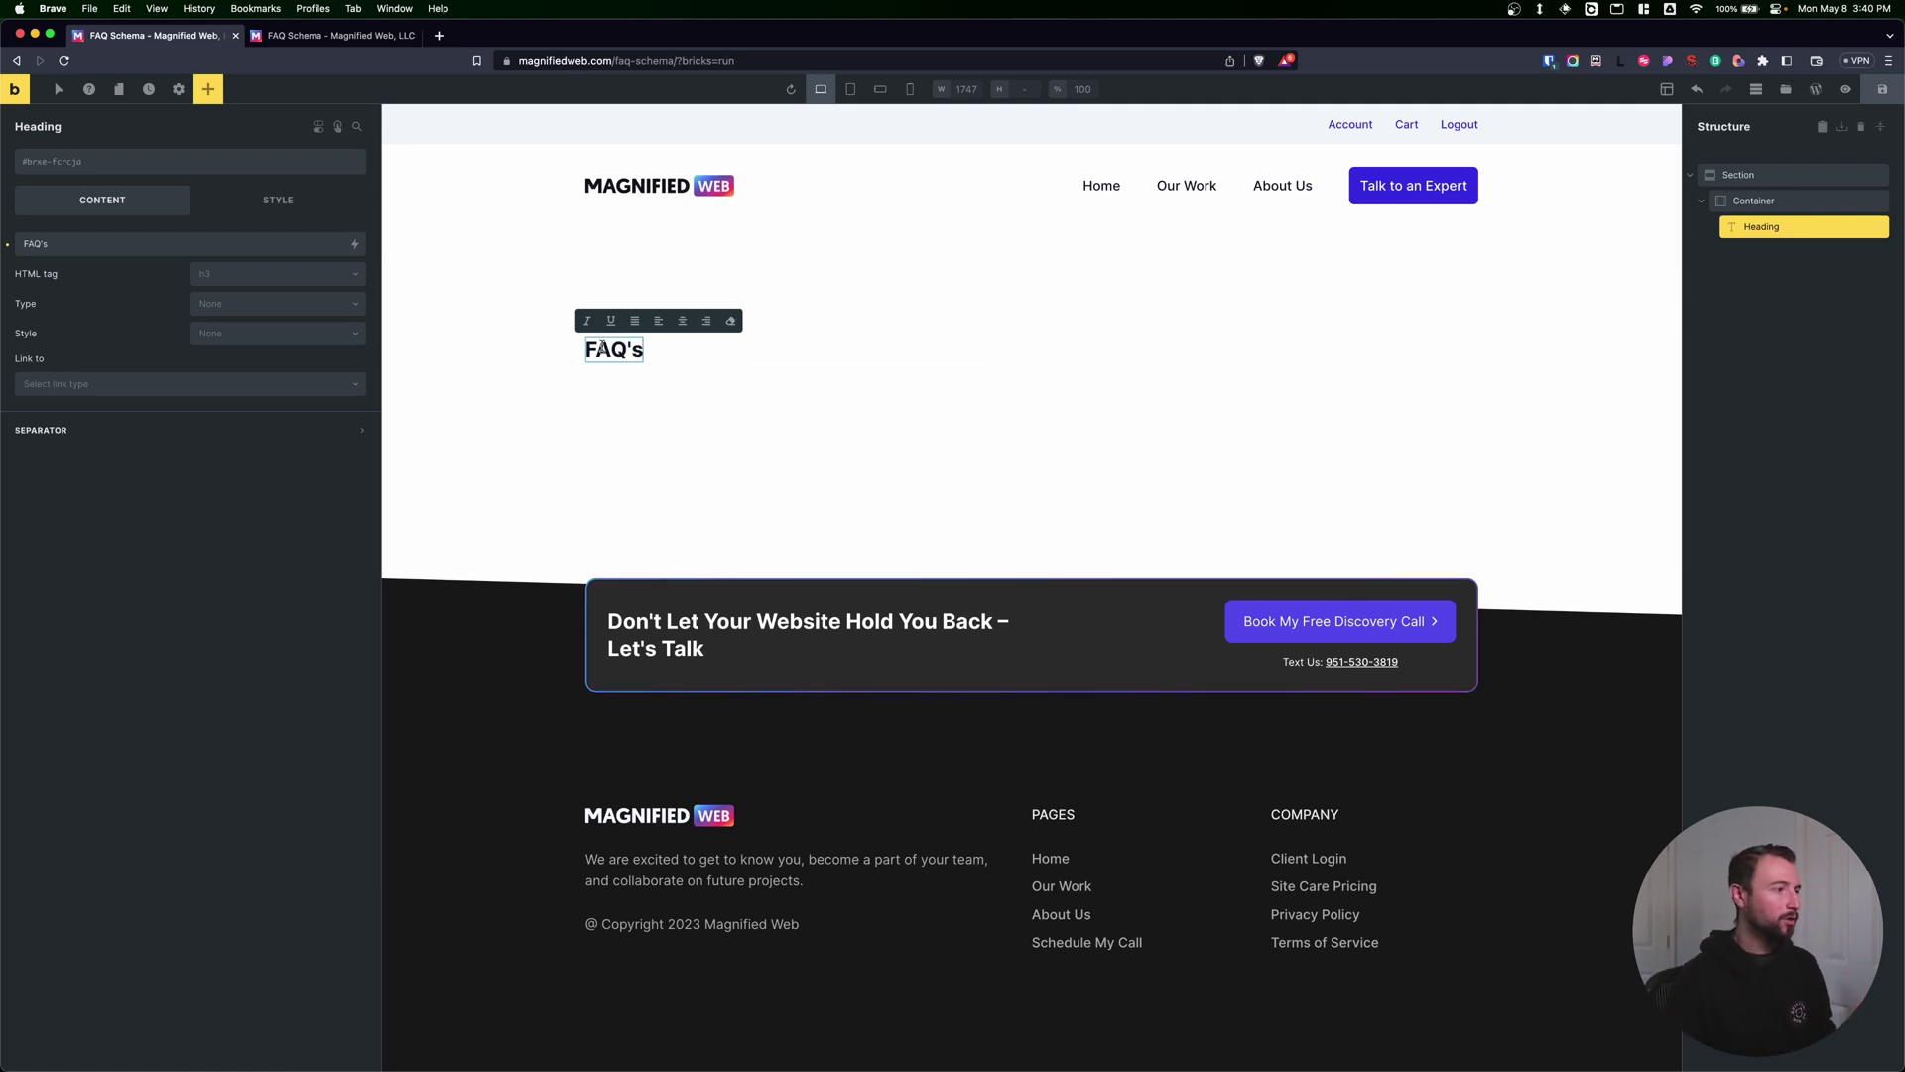
Step: Add a block below the FAQ's heading and apply the grid--3 class to it
{"action": "left_click", "coordinate": [207, 90]}
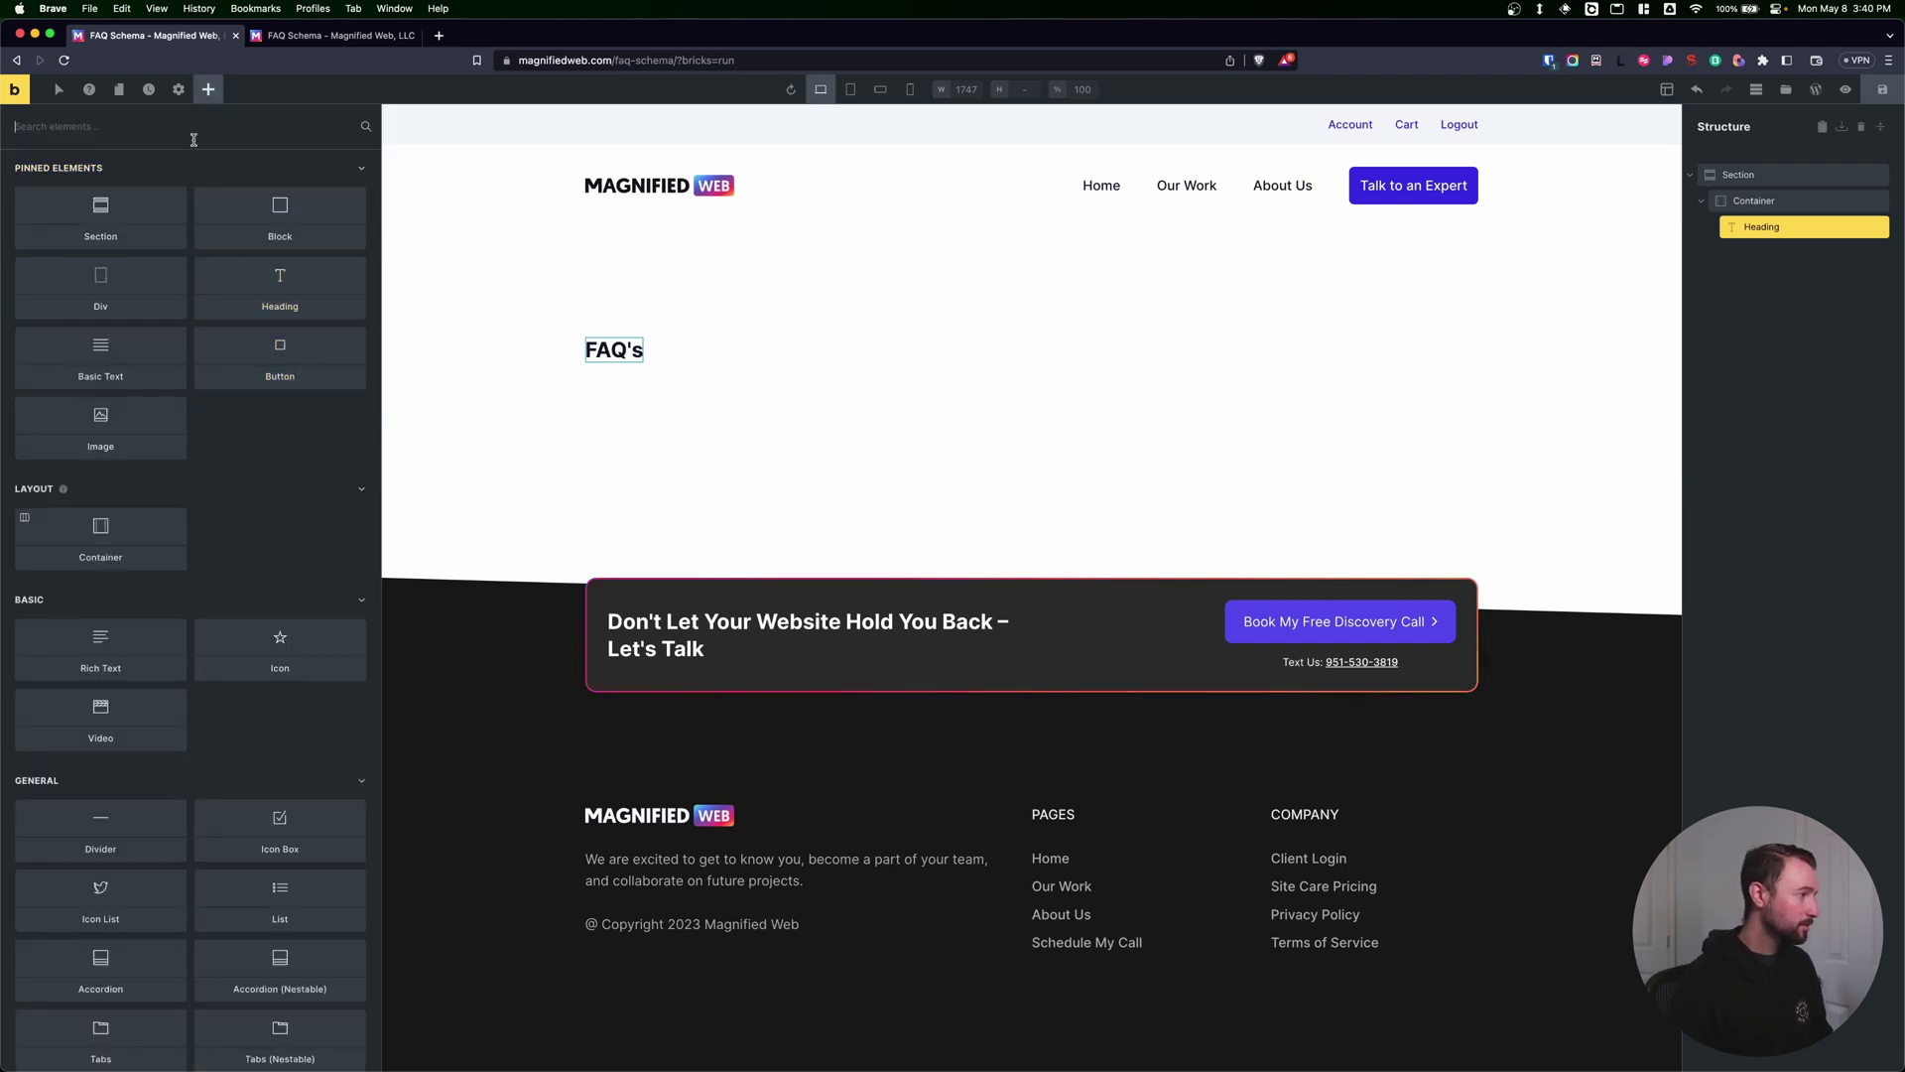
{"action": "left_click", "coordinate": [280, 218]}
{"action": "left_click", "coordinate": [1768, 252]}
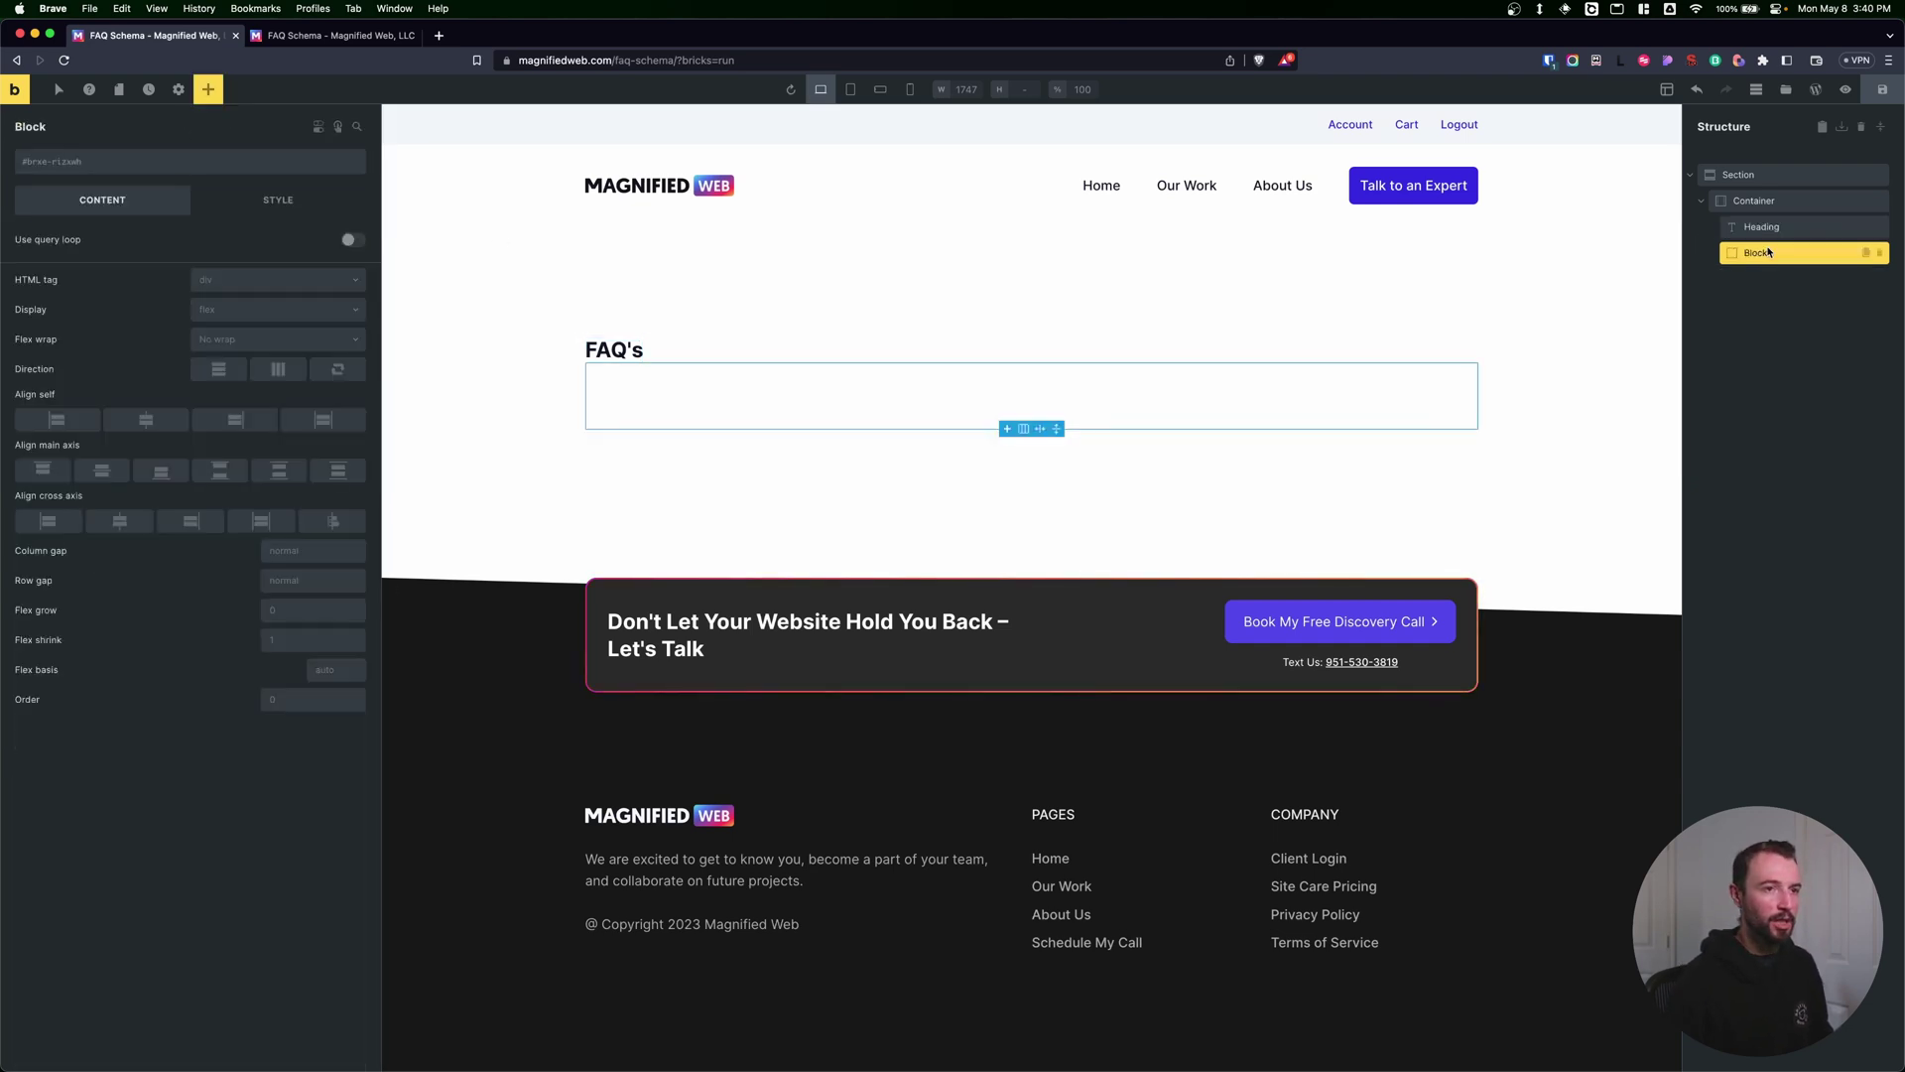
{"action": "left_click", "coordinate": [159, 171]}
{"action": "type", "text": "grid-"}
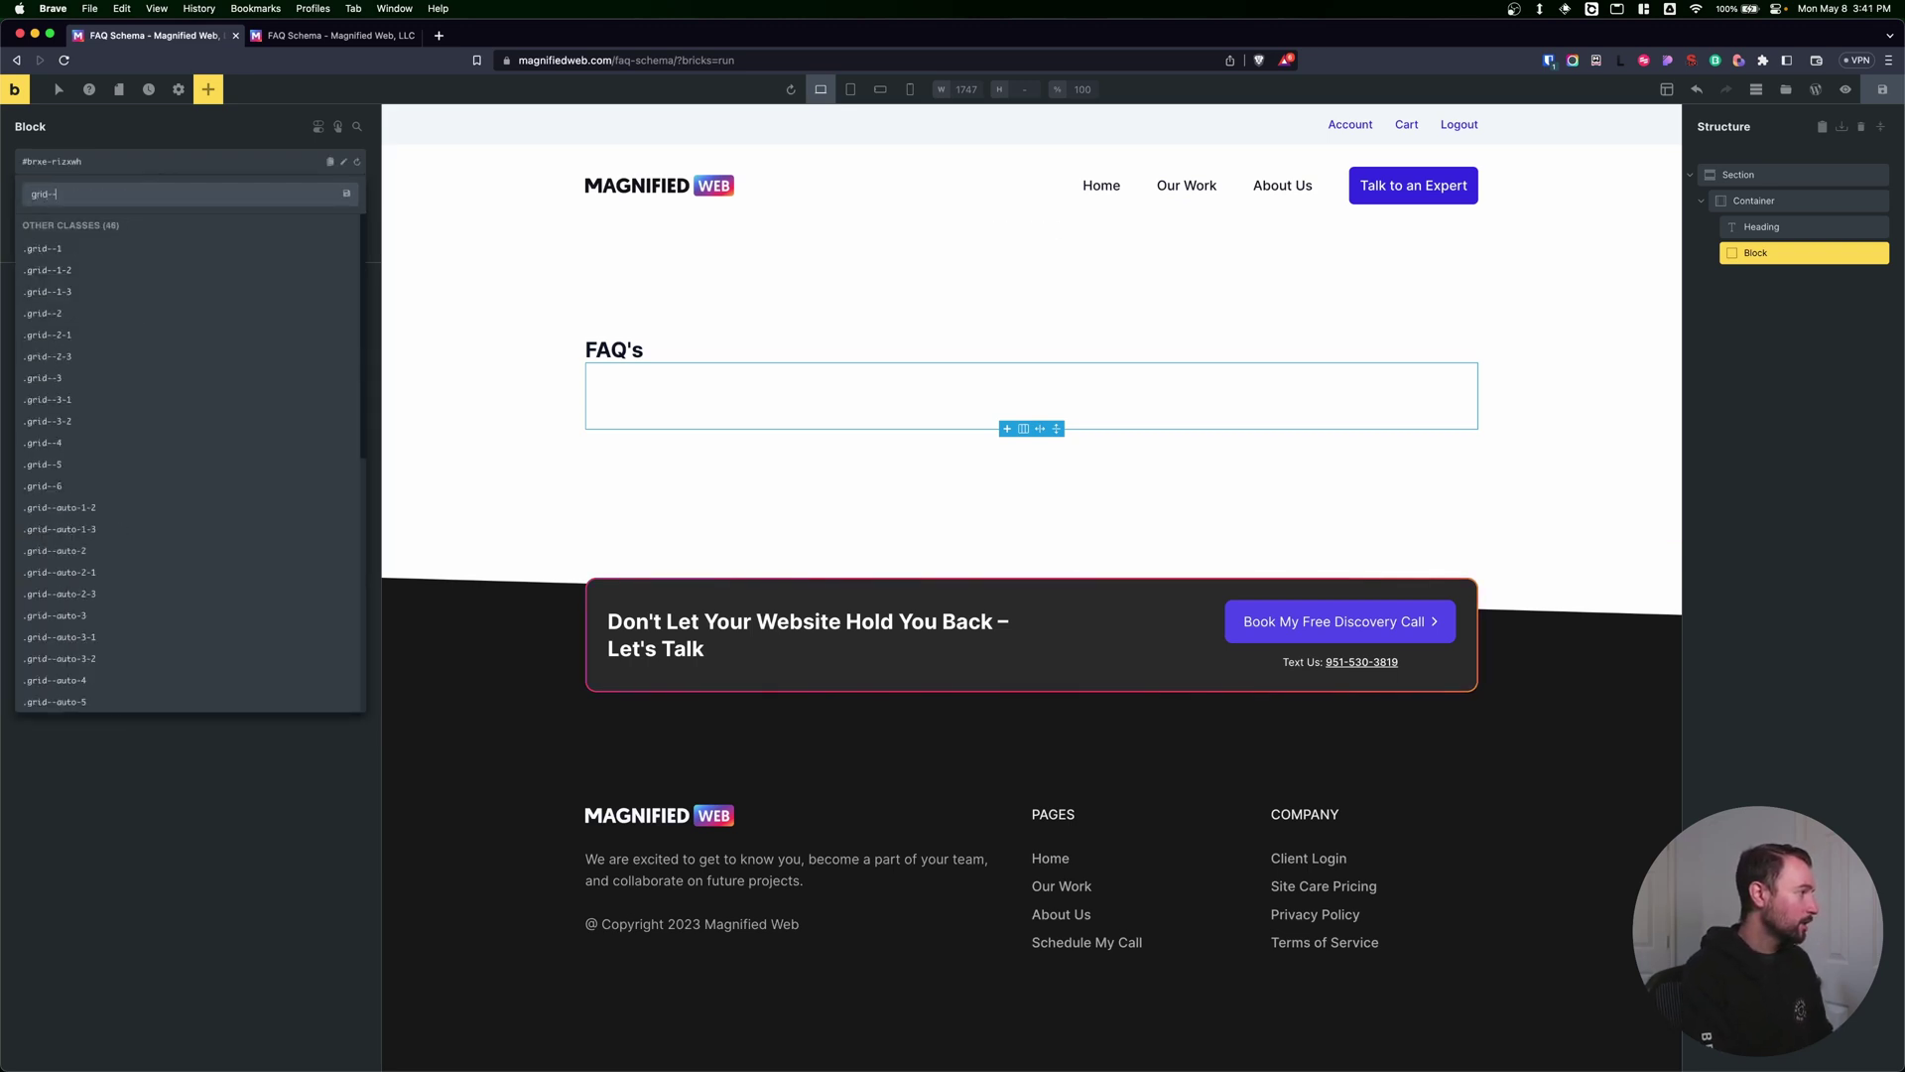
{"action": "type", "text": "-3"}
{"action": "key", "text": "Return"}
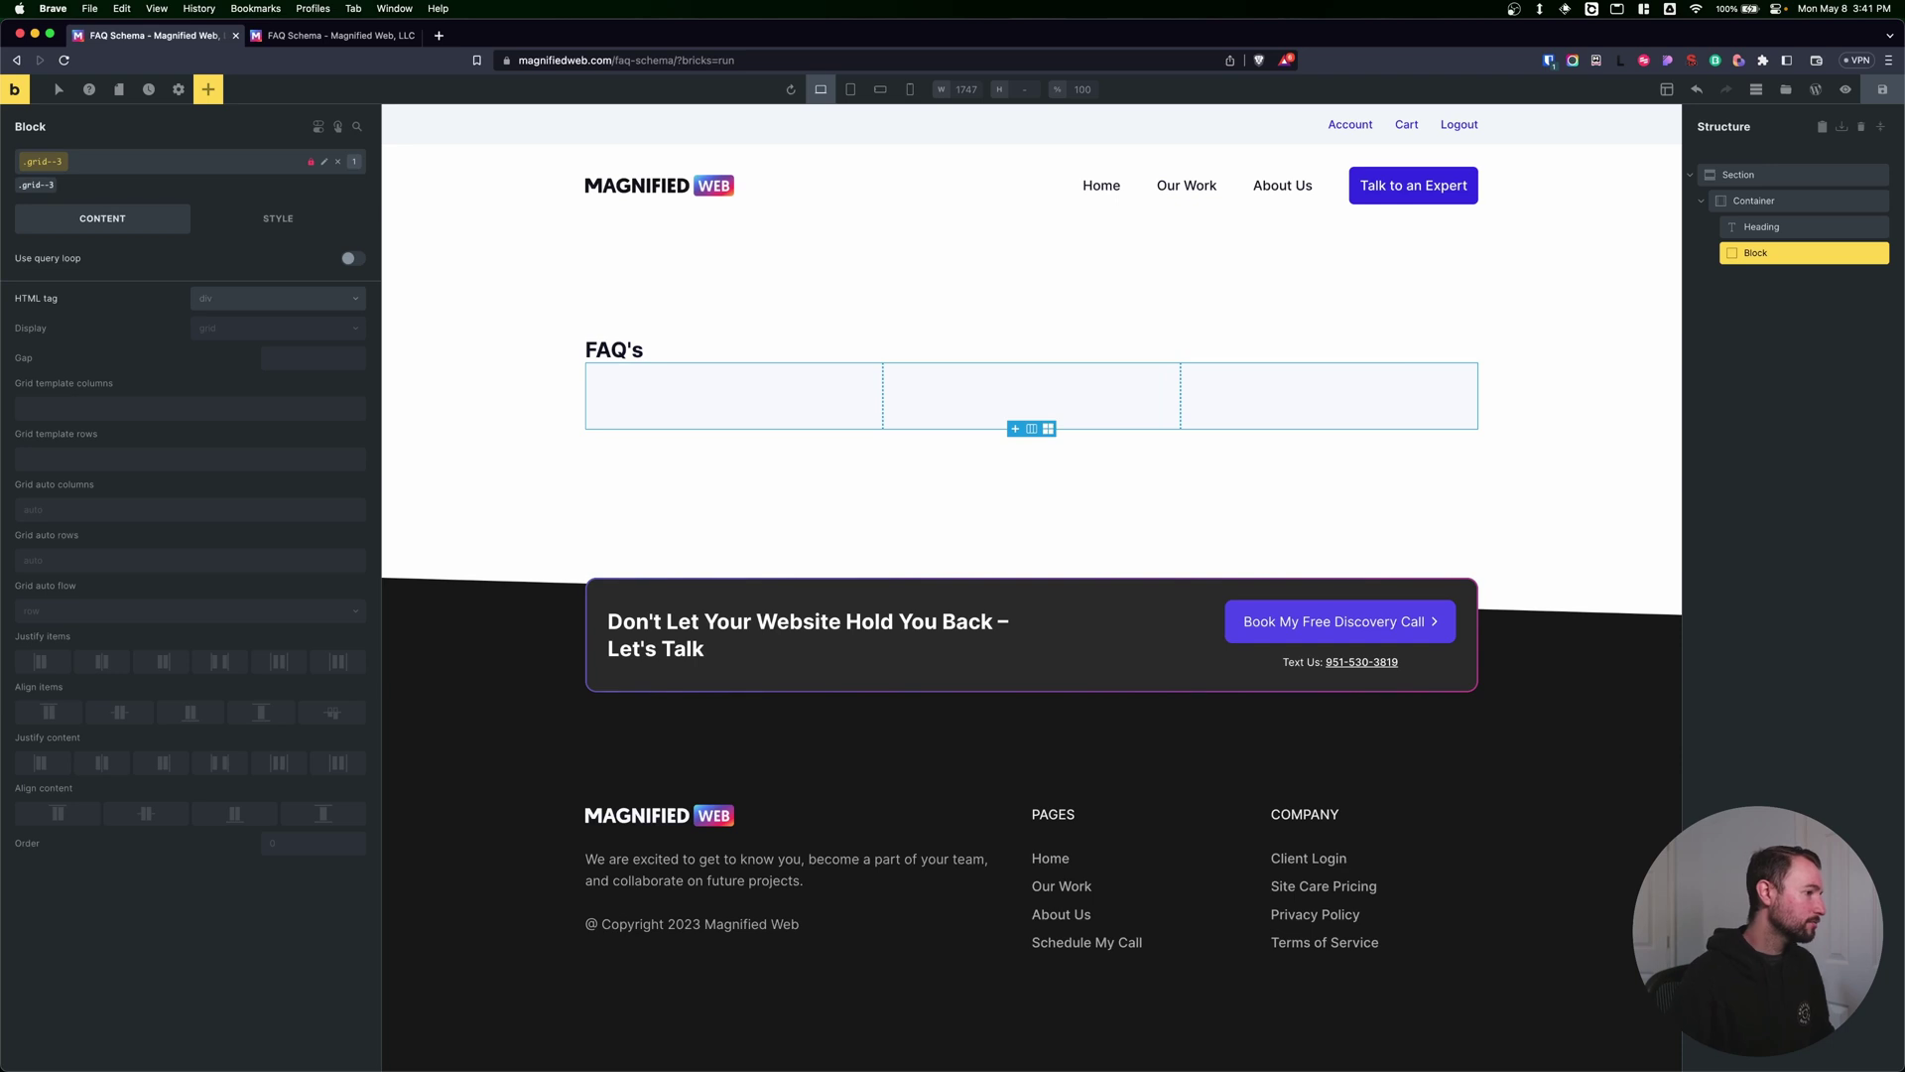
Step: Apply the gap--m class to the grid block and rename the block "Question Grid"
{"action": "left_click", "coordinate": [221, 168]}
{"action": "type", "text": "gap--m"}
{"action": "key", "text": "Return"}
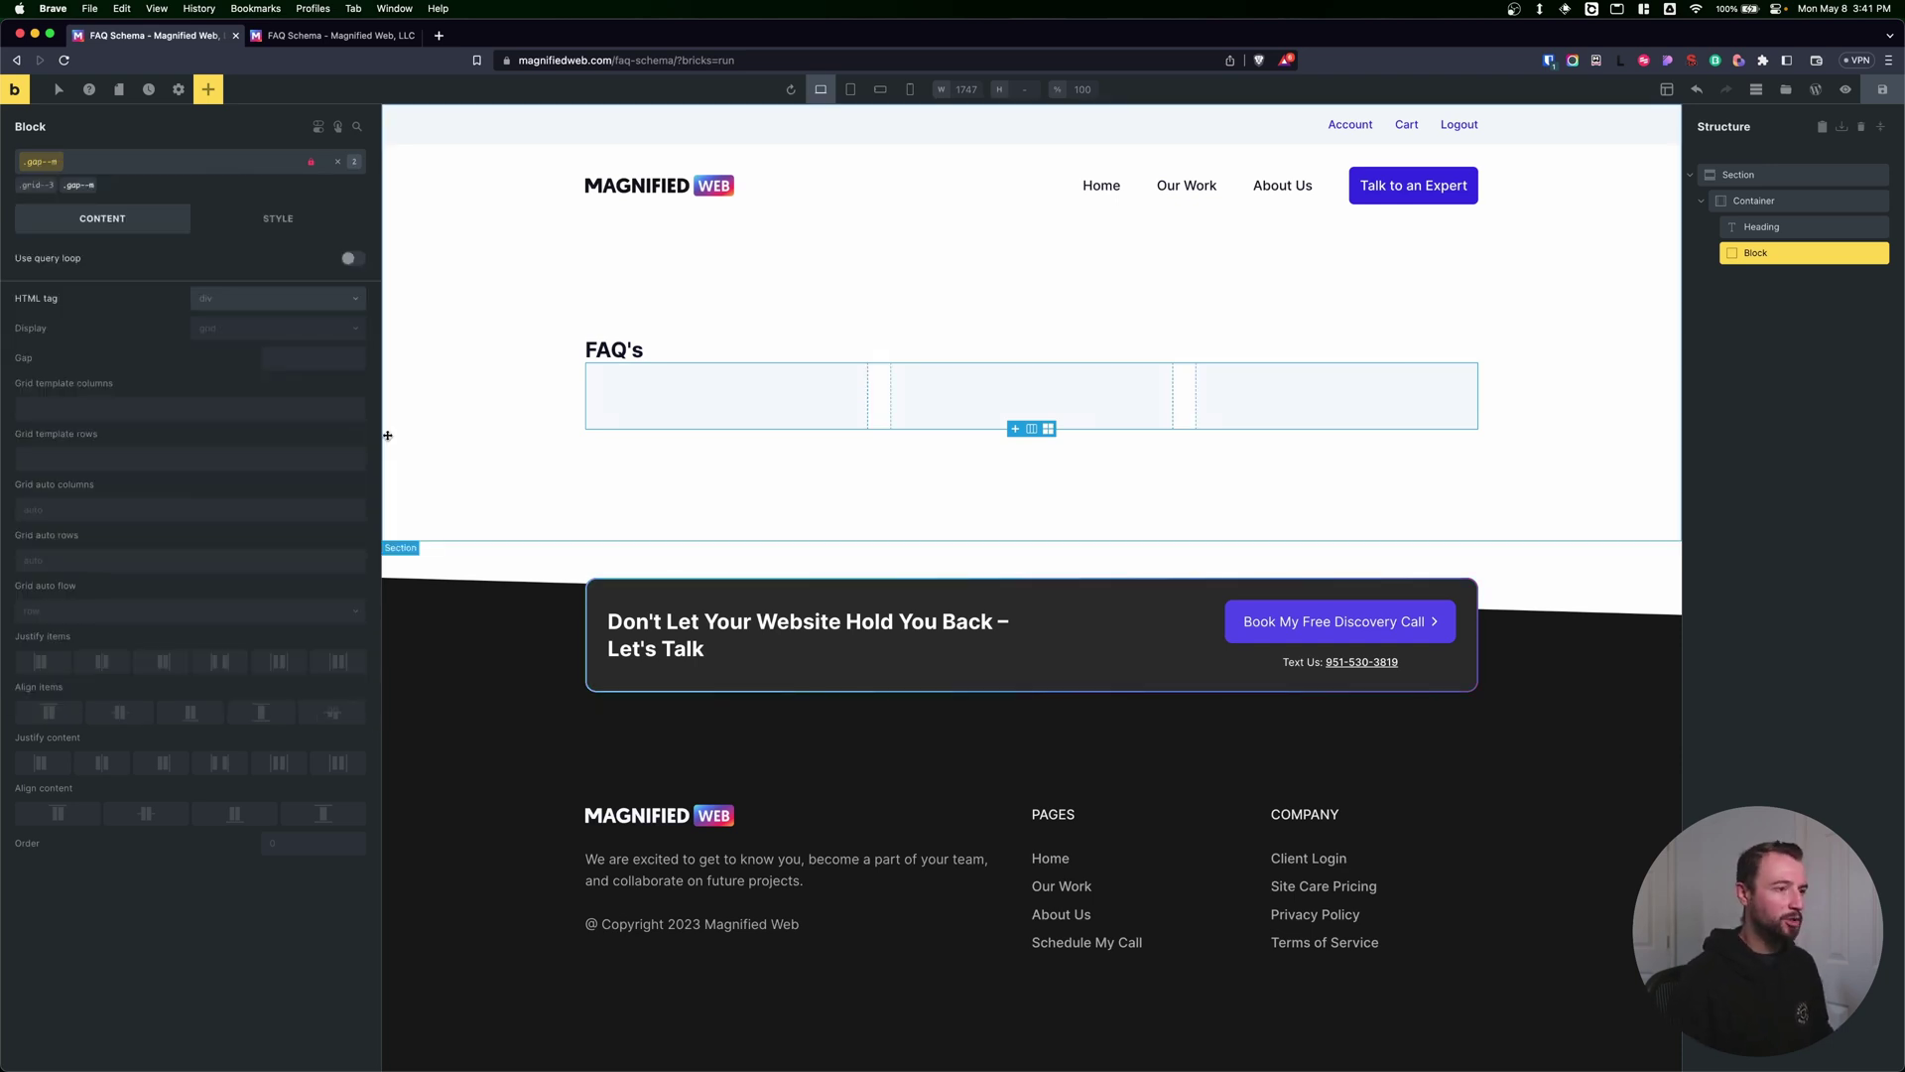
{"action": "double_click", "coordinate": [1757, 254]}
{"action": "type", "text": "Question Grid"}
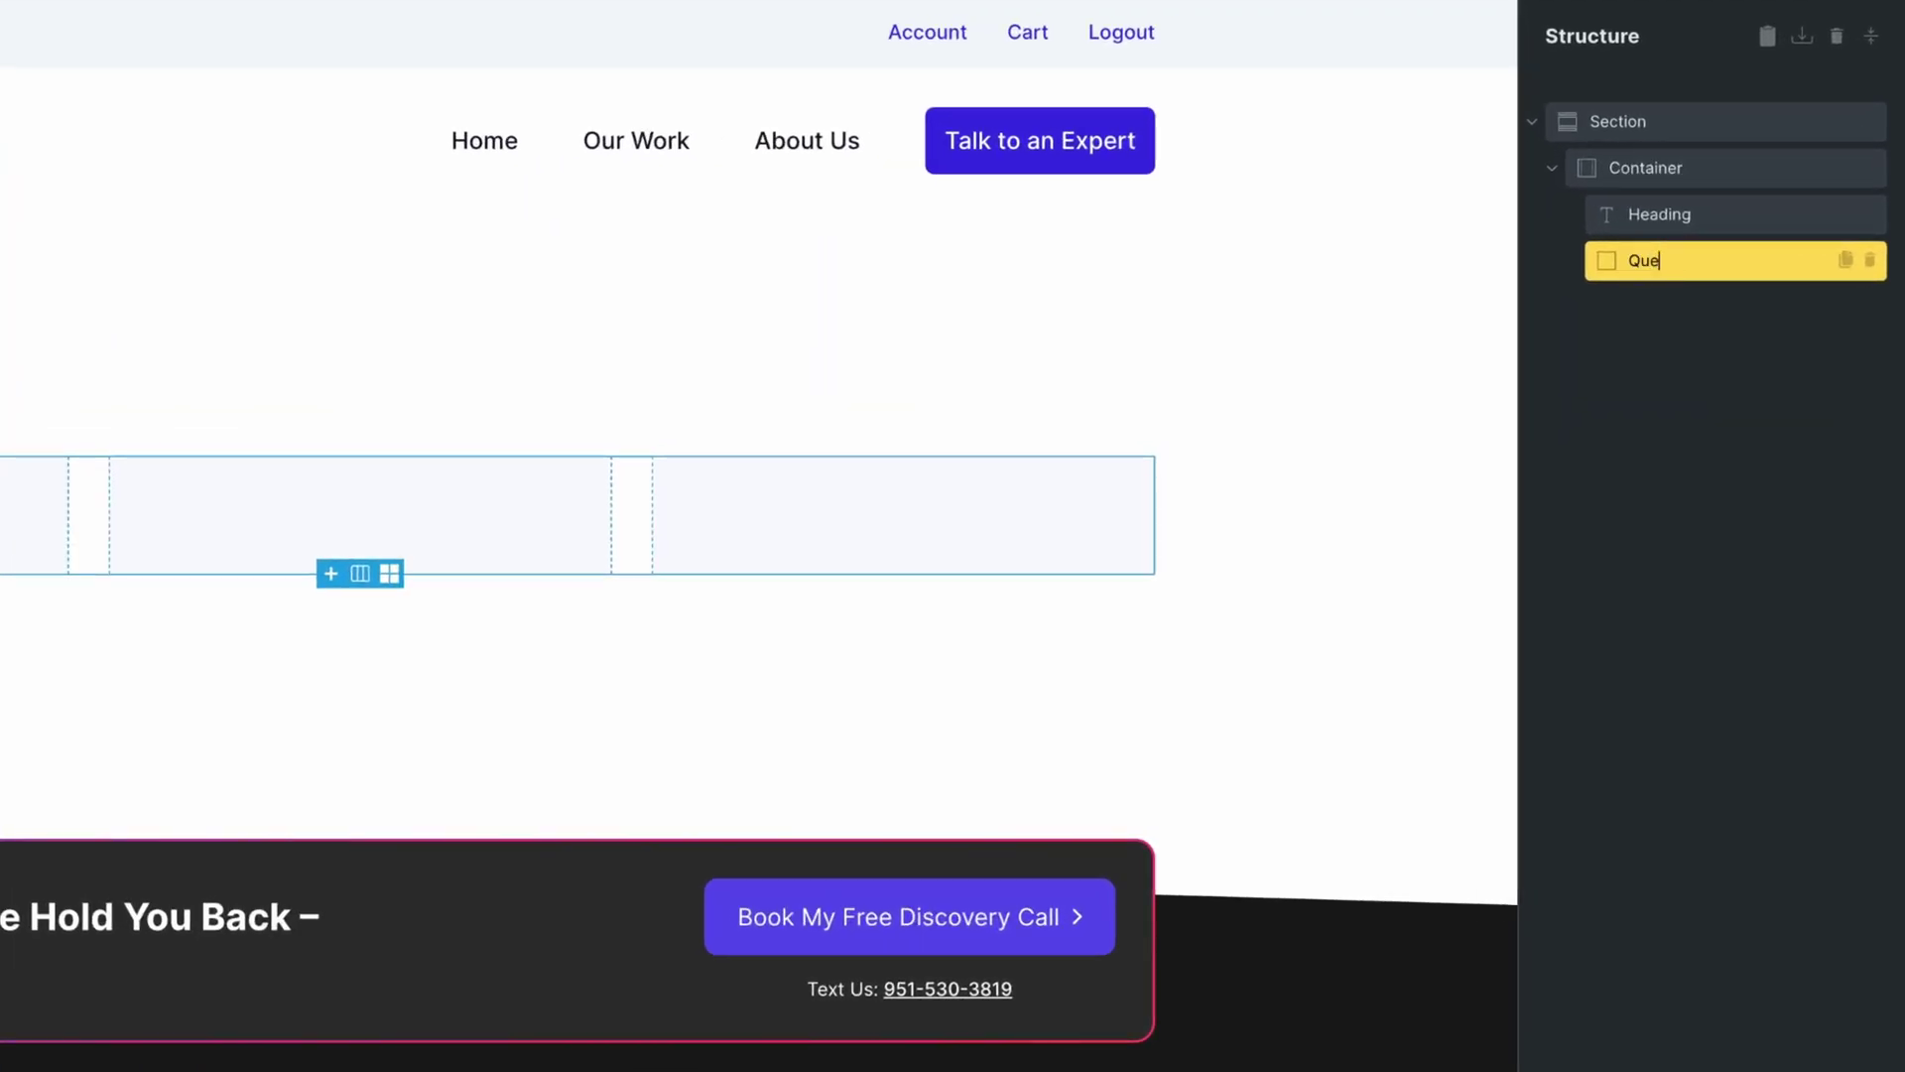
{"action": "key", "text": "Return"}
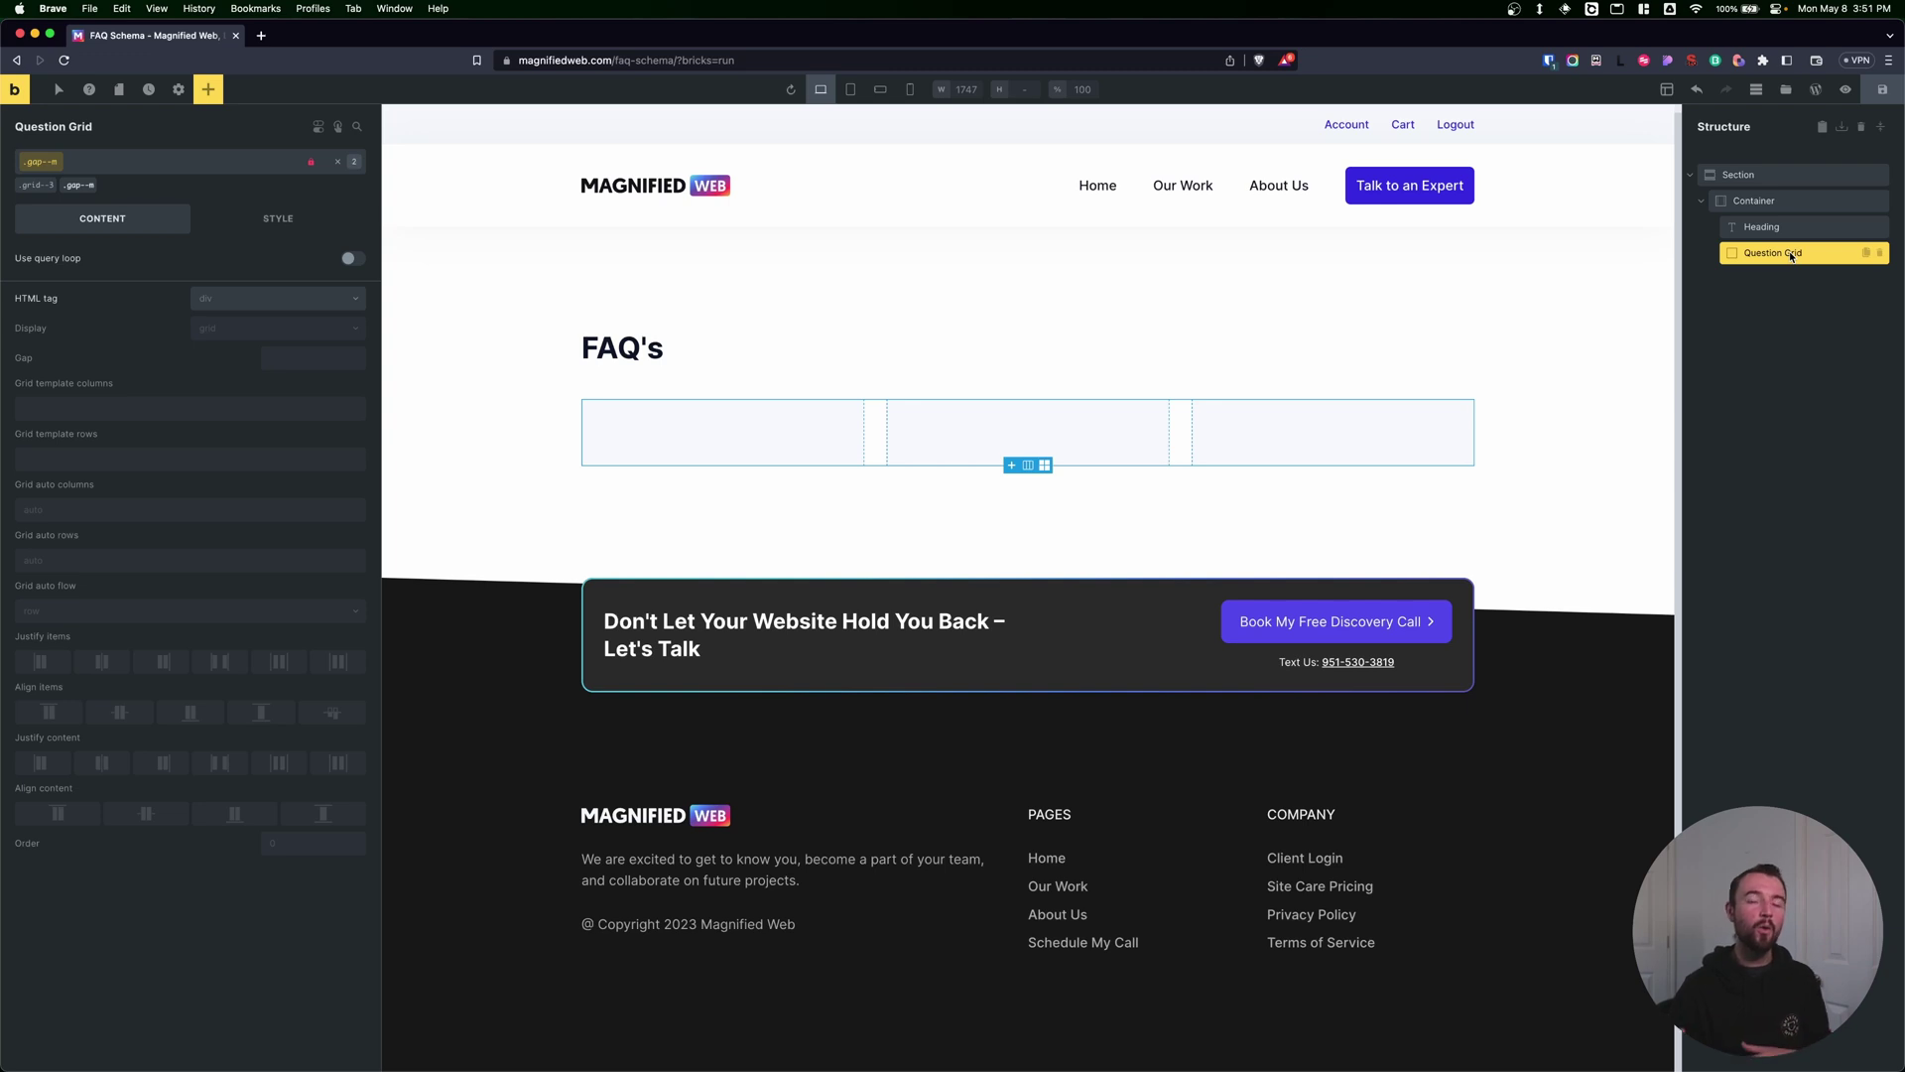
Step: Rename the section that holds the FAQ content "FAQpage Schema"
{"action": "left_click", "coordinate": [1755, 175]}
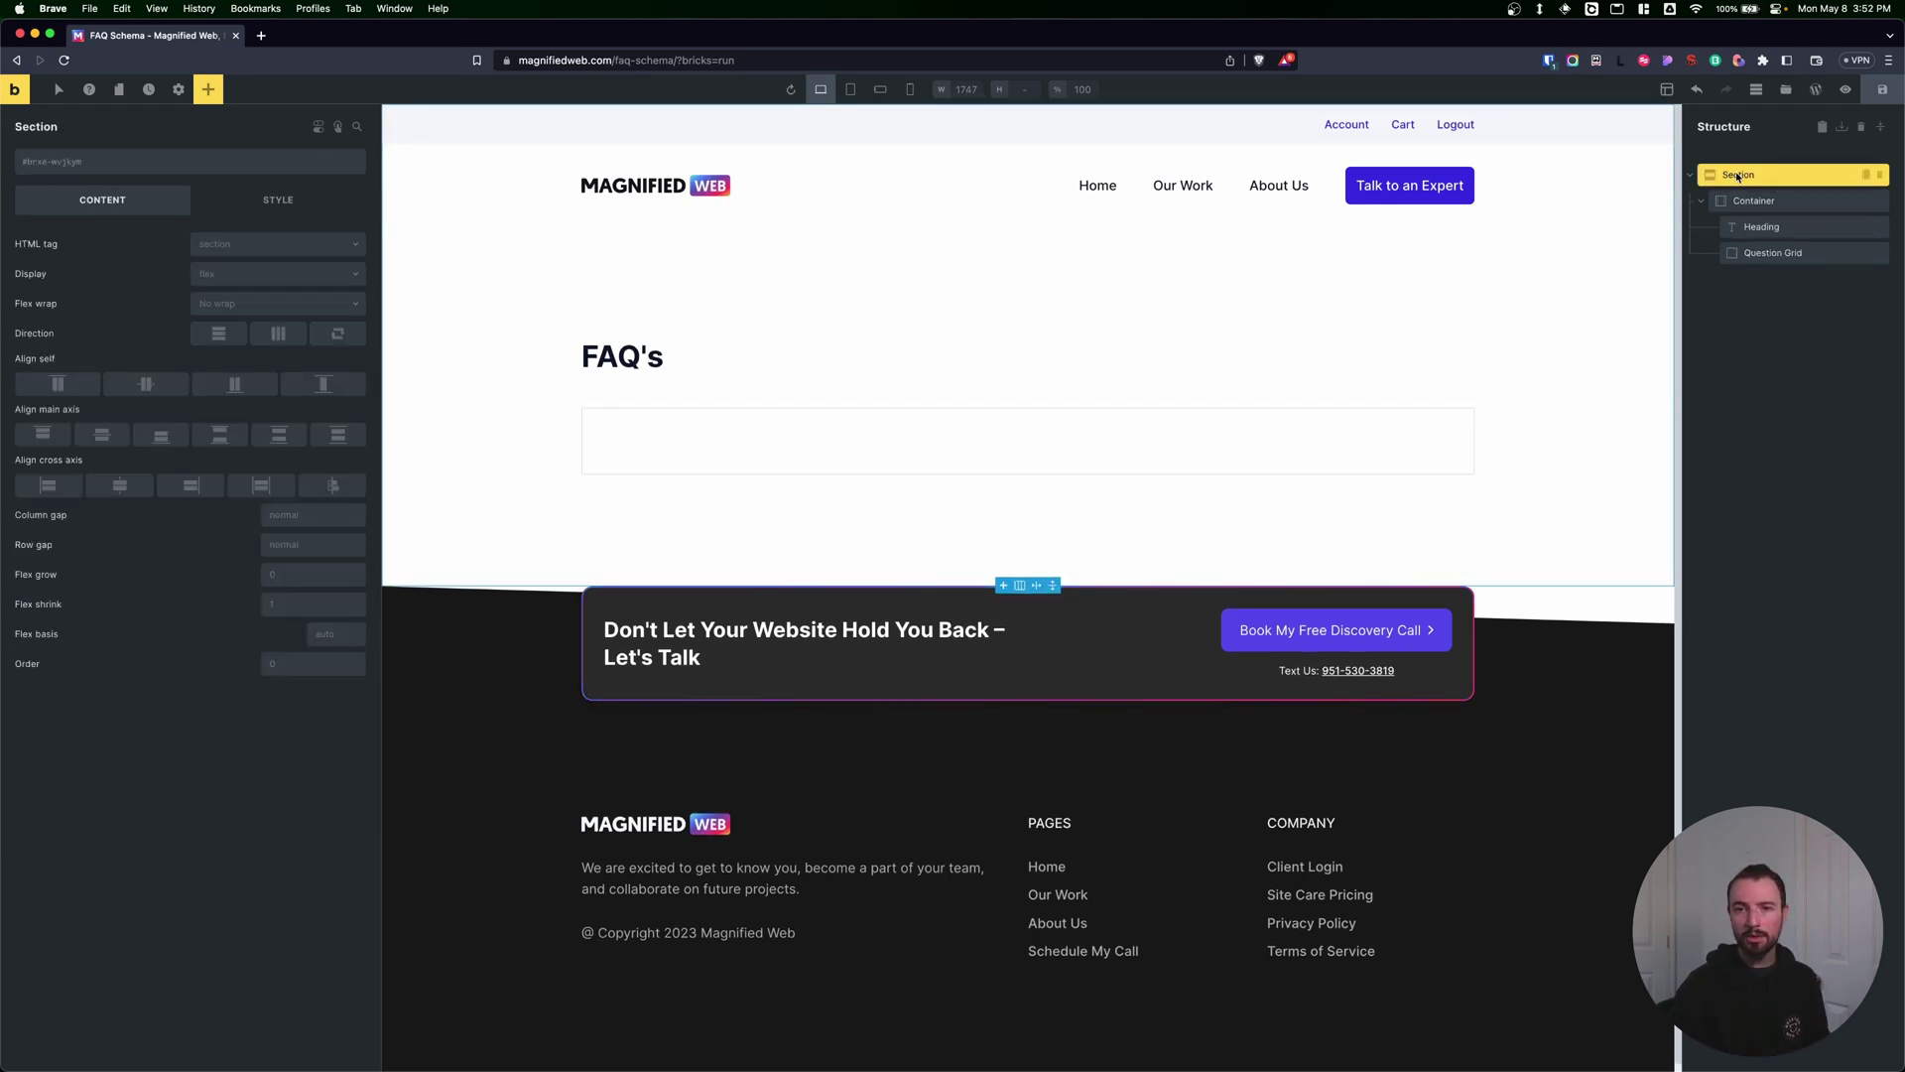
{"action": "left_click", "coordinate": [1766, 253]}
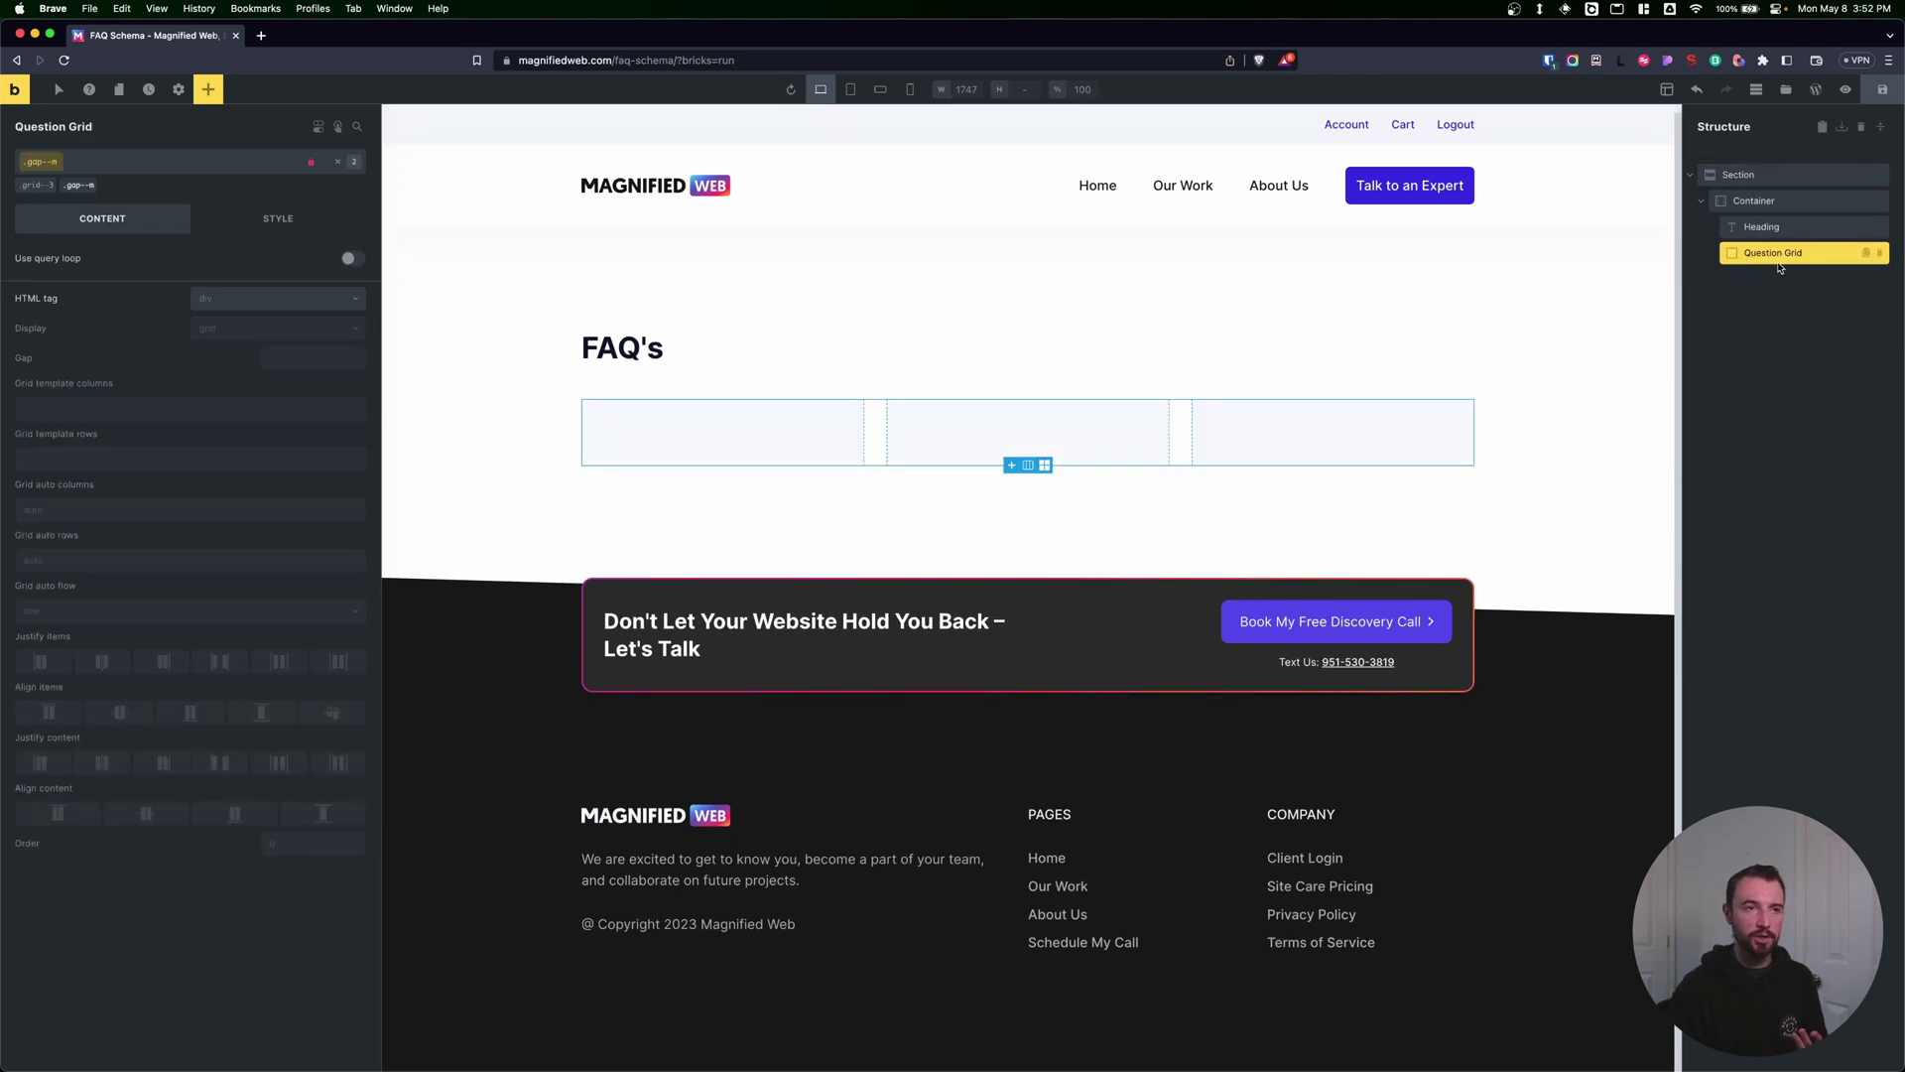
{"action": "left_click", "coordinate": [1756, 175]}
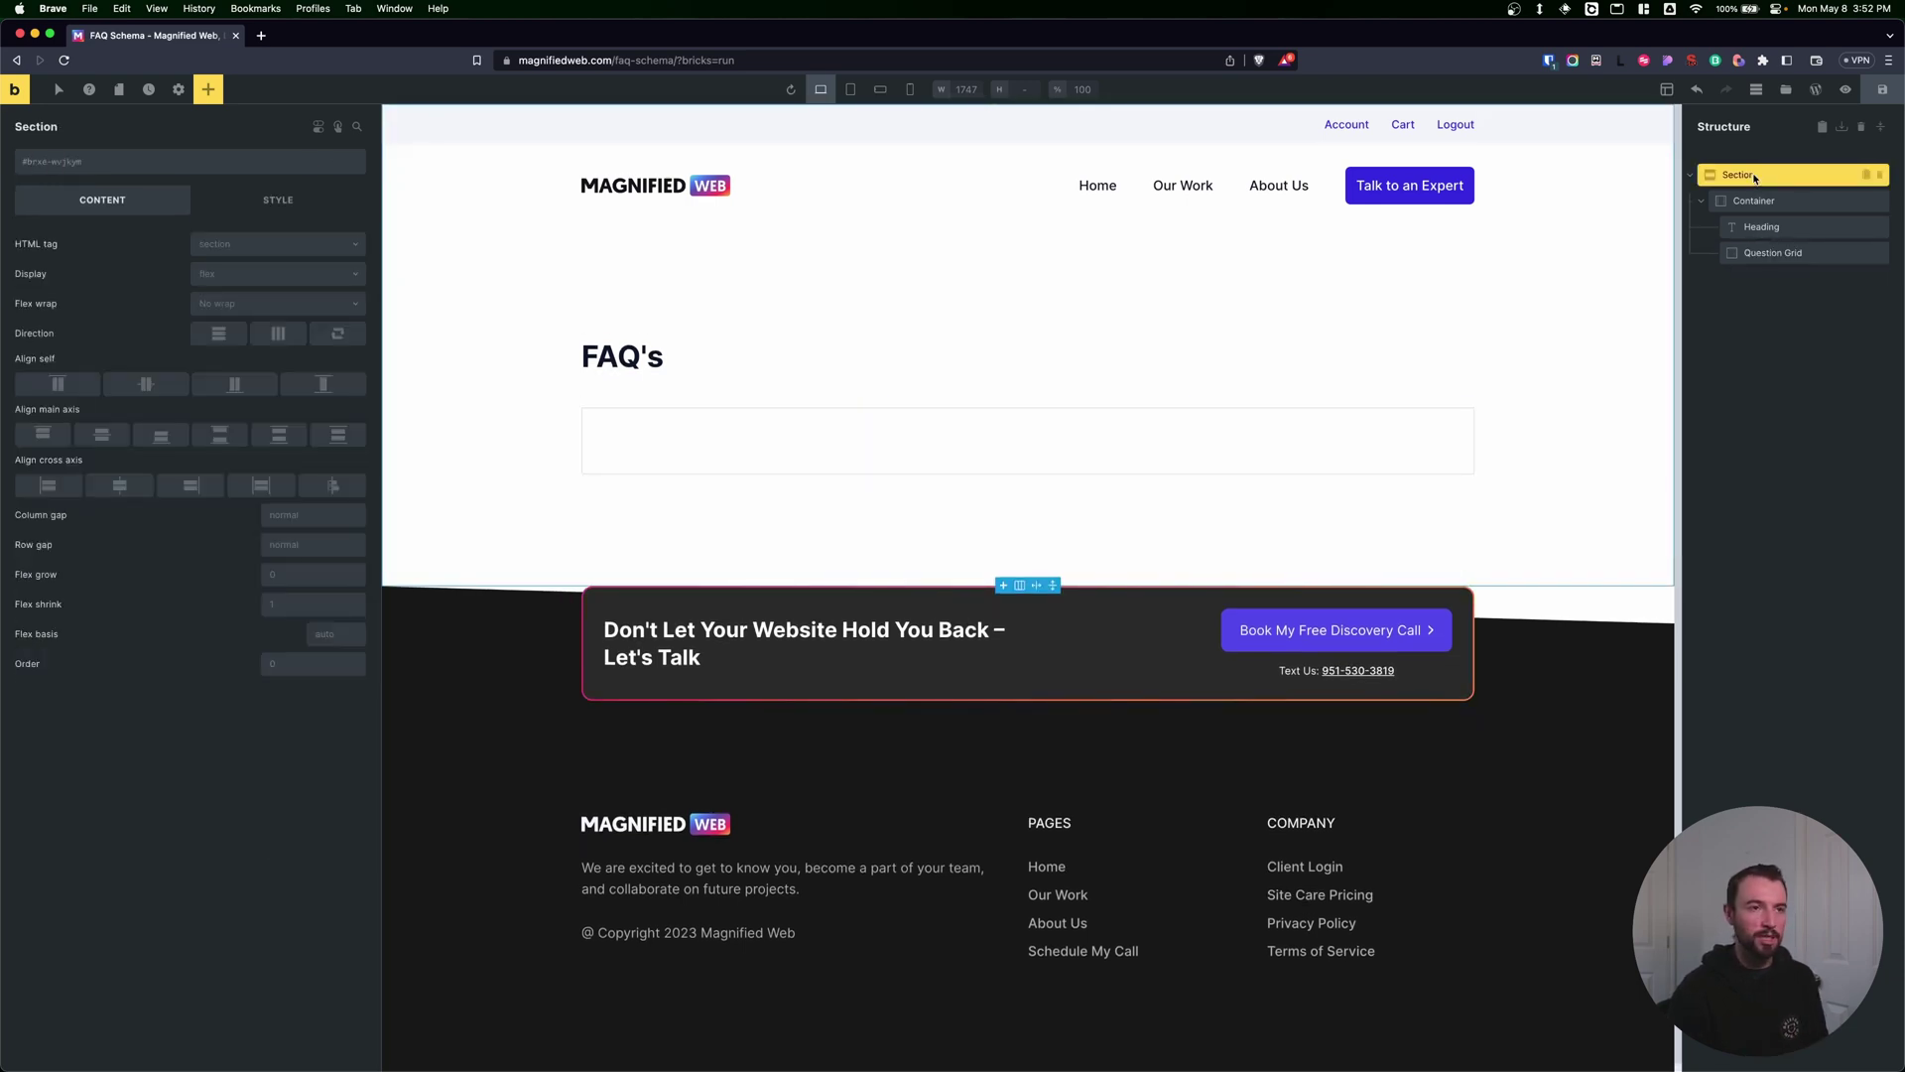
{"action": "double_click", "coordinate": [1749, 178]}
{"action": "type", "text": "F"}
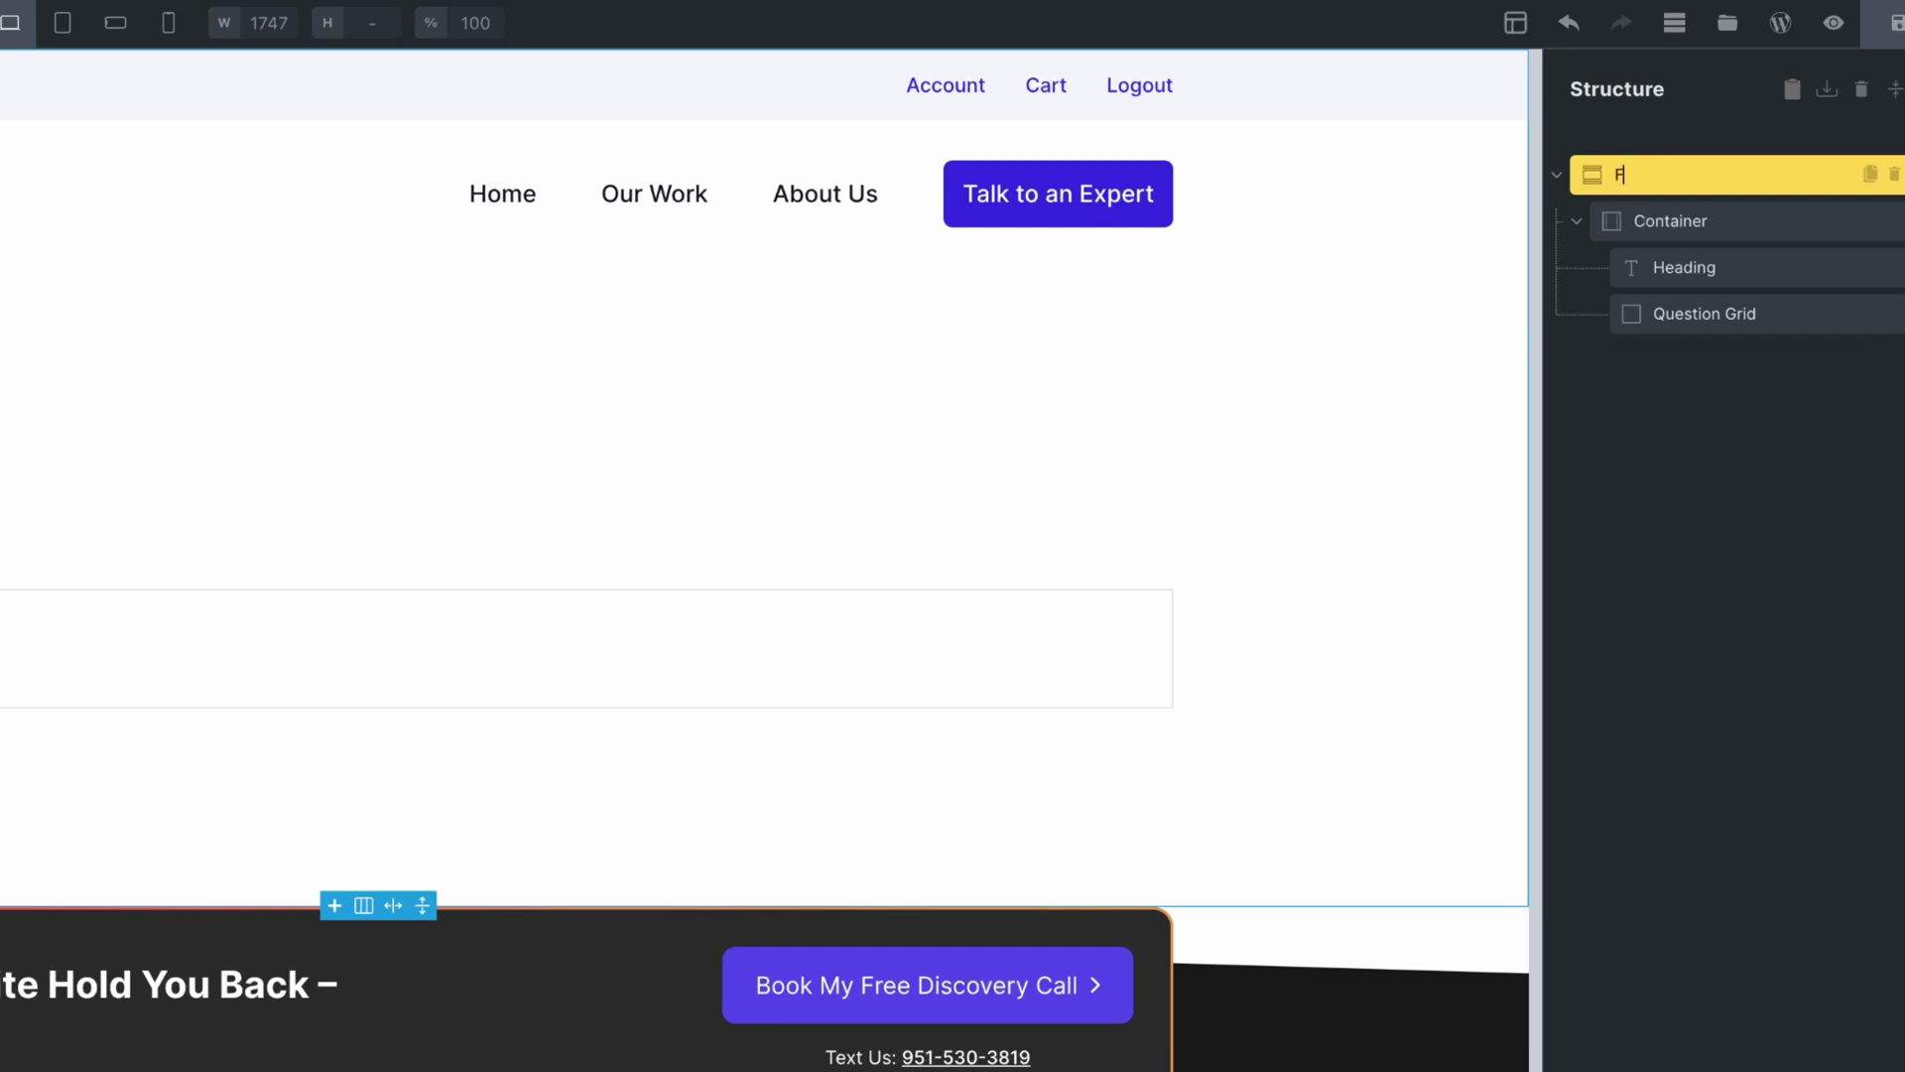
{"action": "type", "text": "AQpage Sche"}
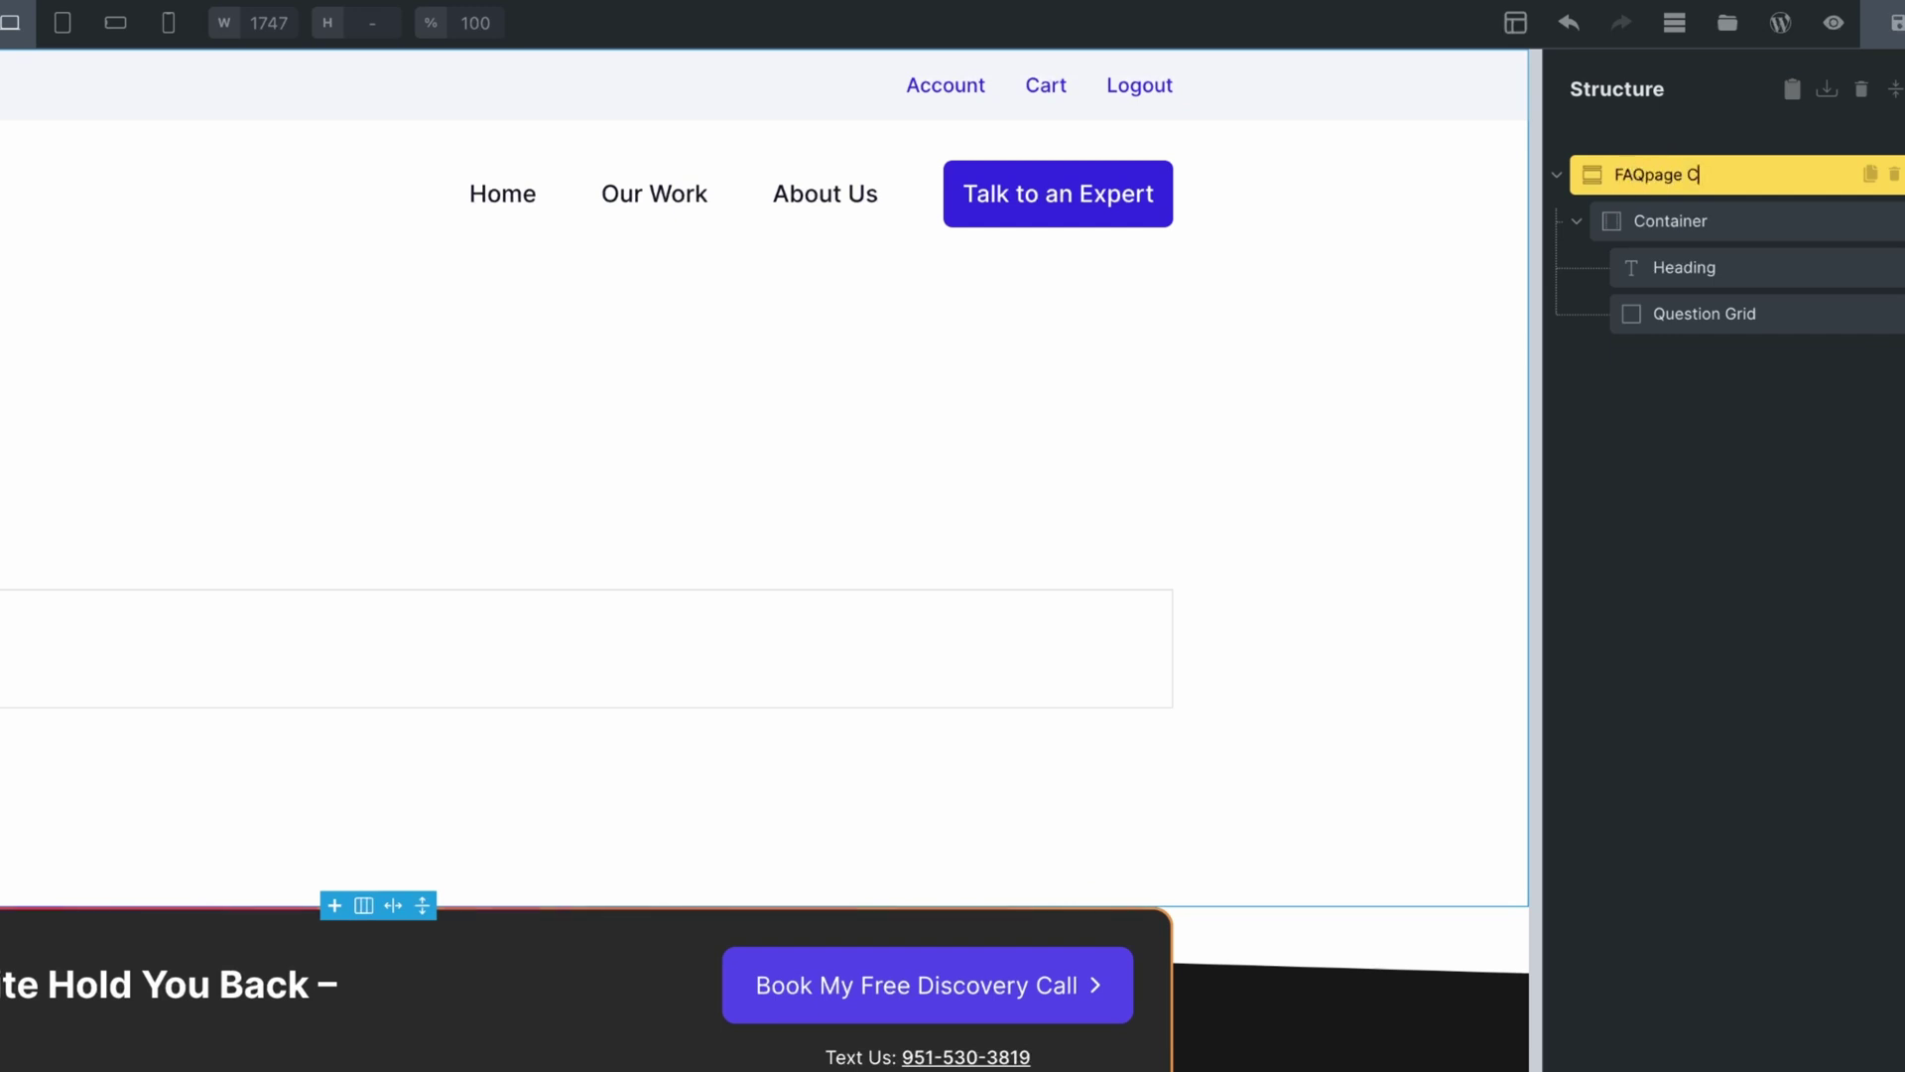
{"action": "type", "text": "ma"}
{"action": "key", "text": "Return"}
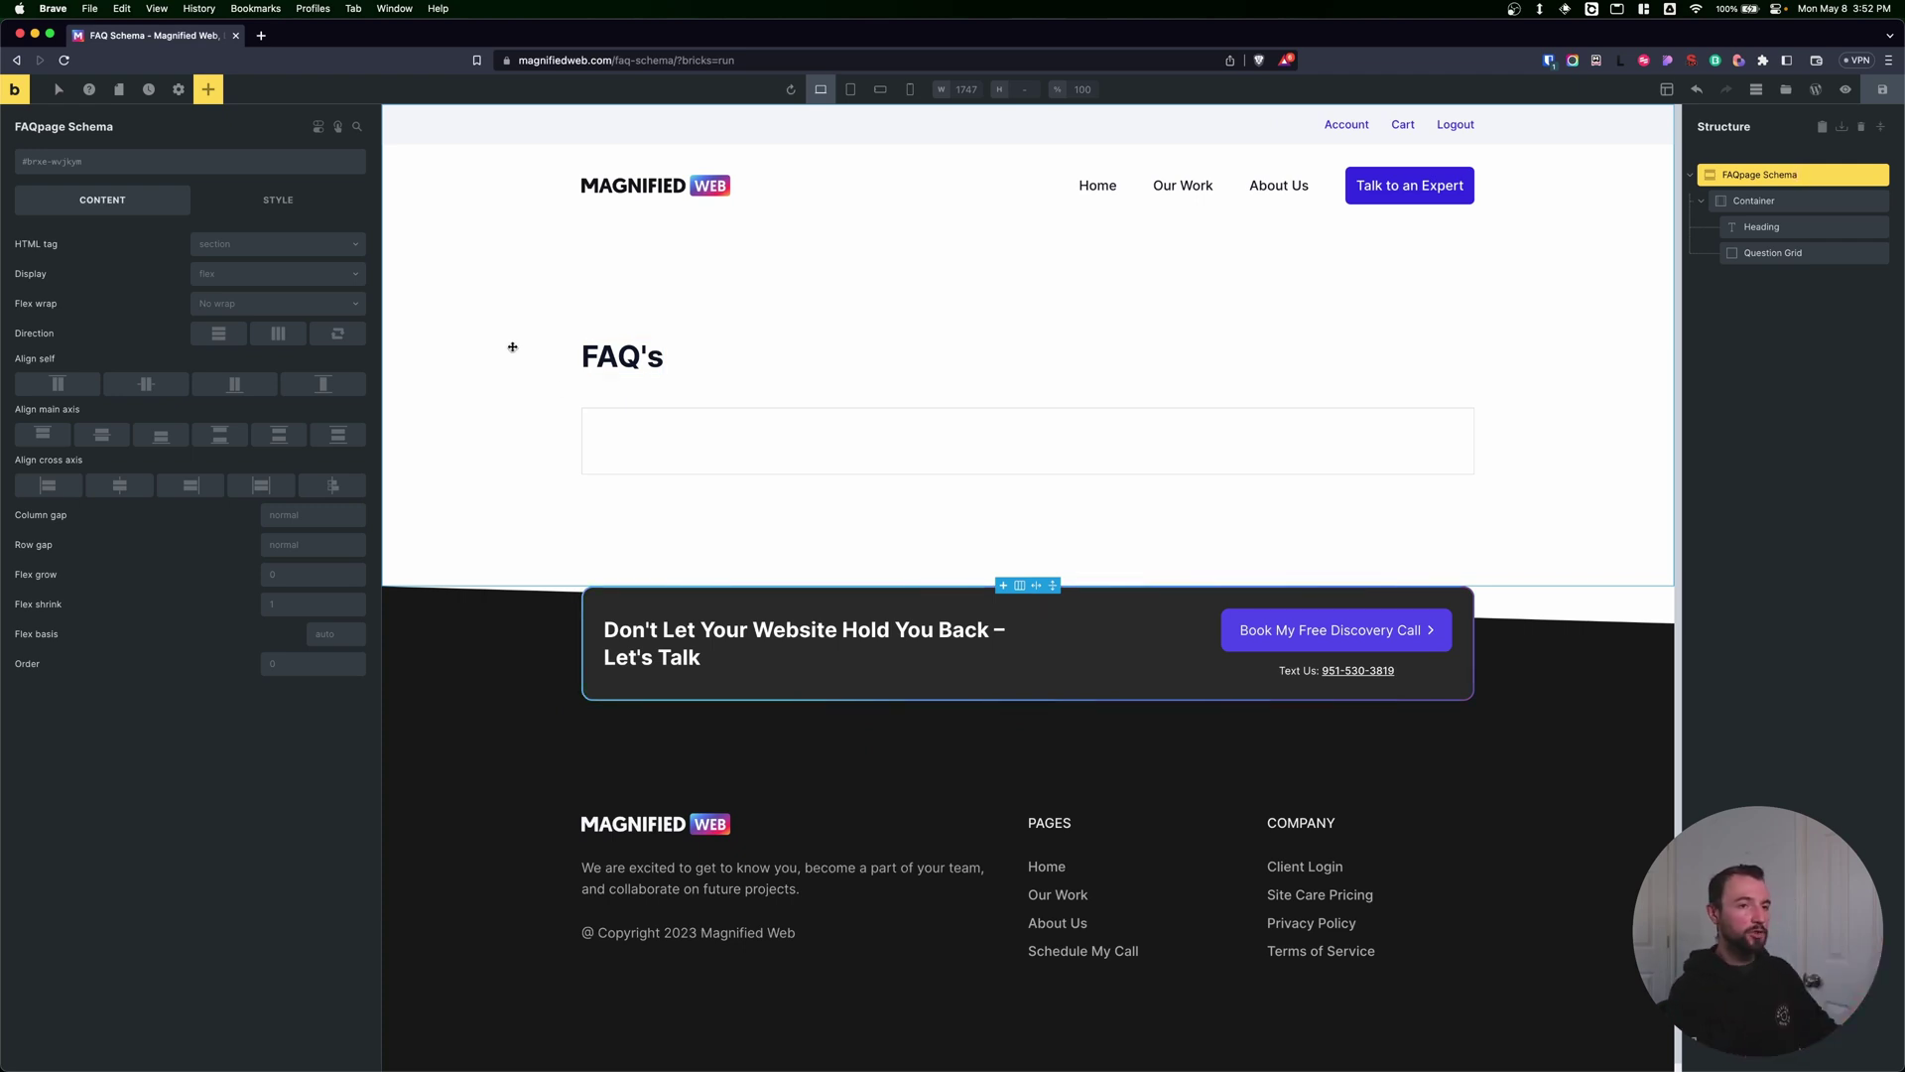
Step: Add a custom attribute named itemscope with no value to the FAQpage Schema section
{"action": "left_click", "coordinate": [296, 204]}
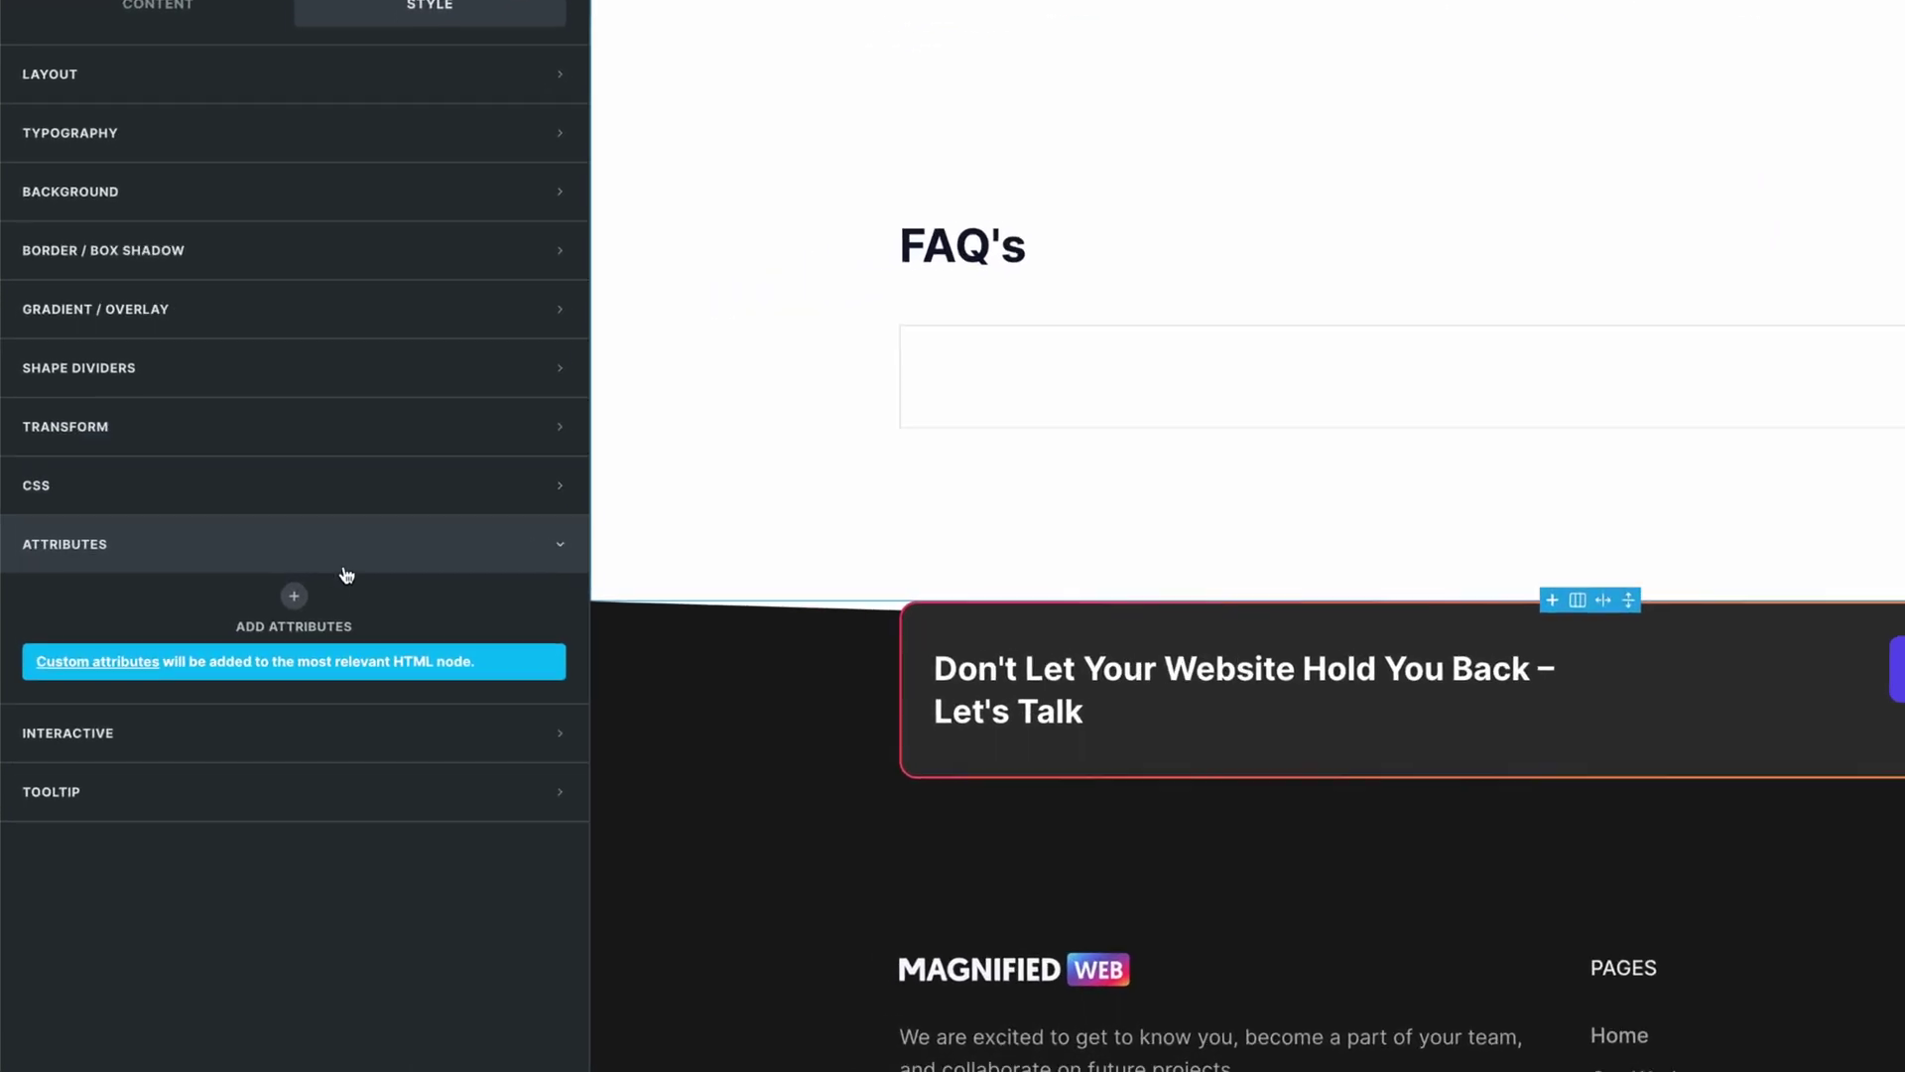
{"action": "left_click", "coordinate": [190, 583]}
{"action": "left_click", "coordinate": [273, 689]}
{"action": "type", "text": "itemscope"}
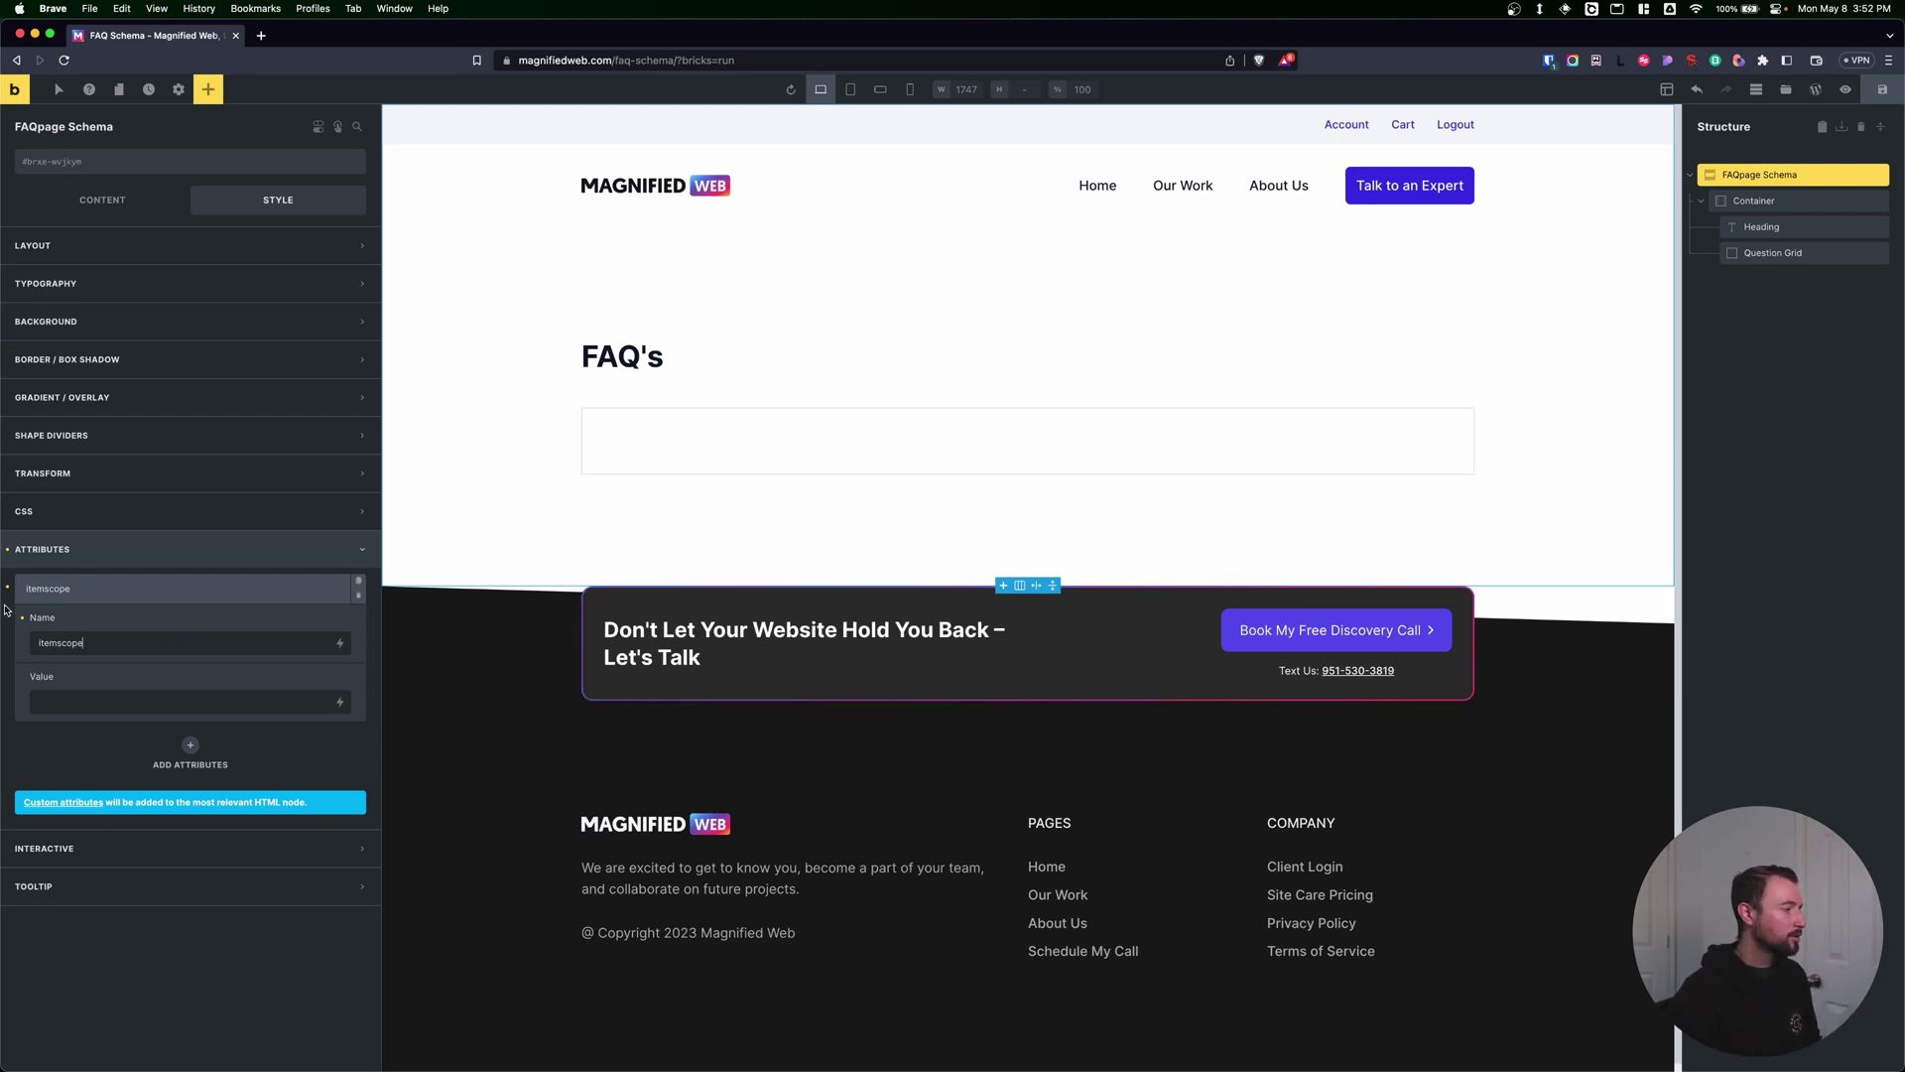
{"action": "left_click", "coordinate": [92, 588]}
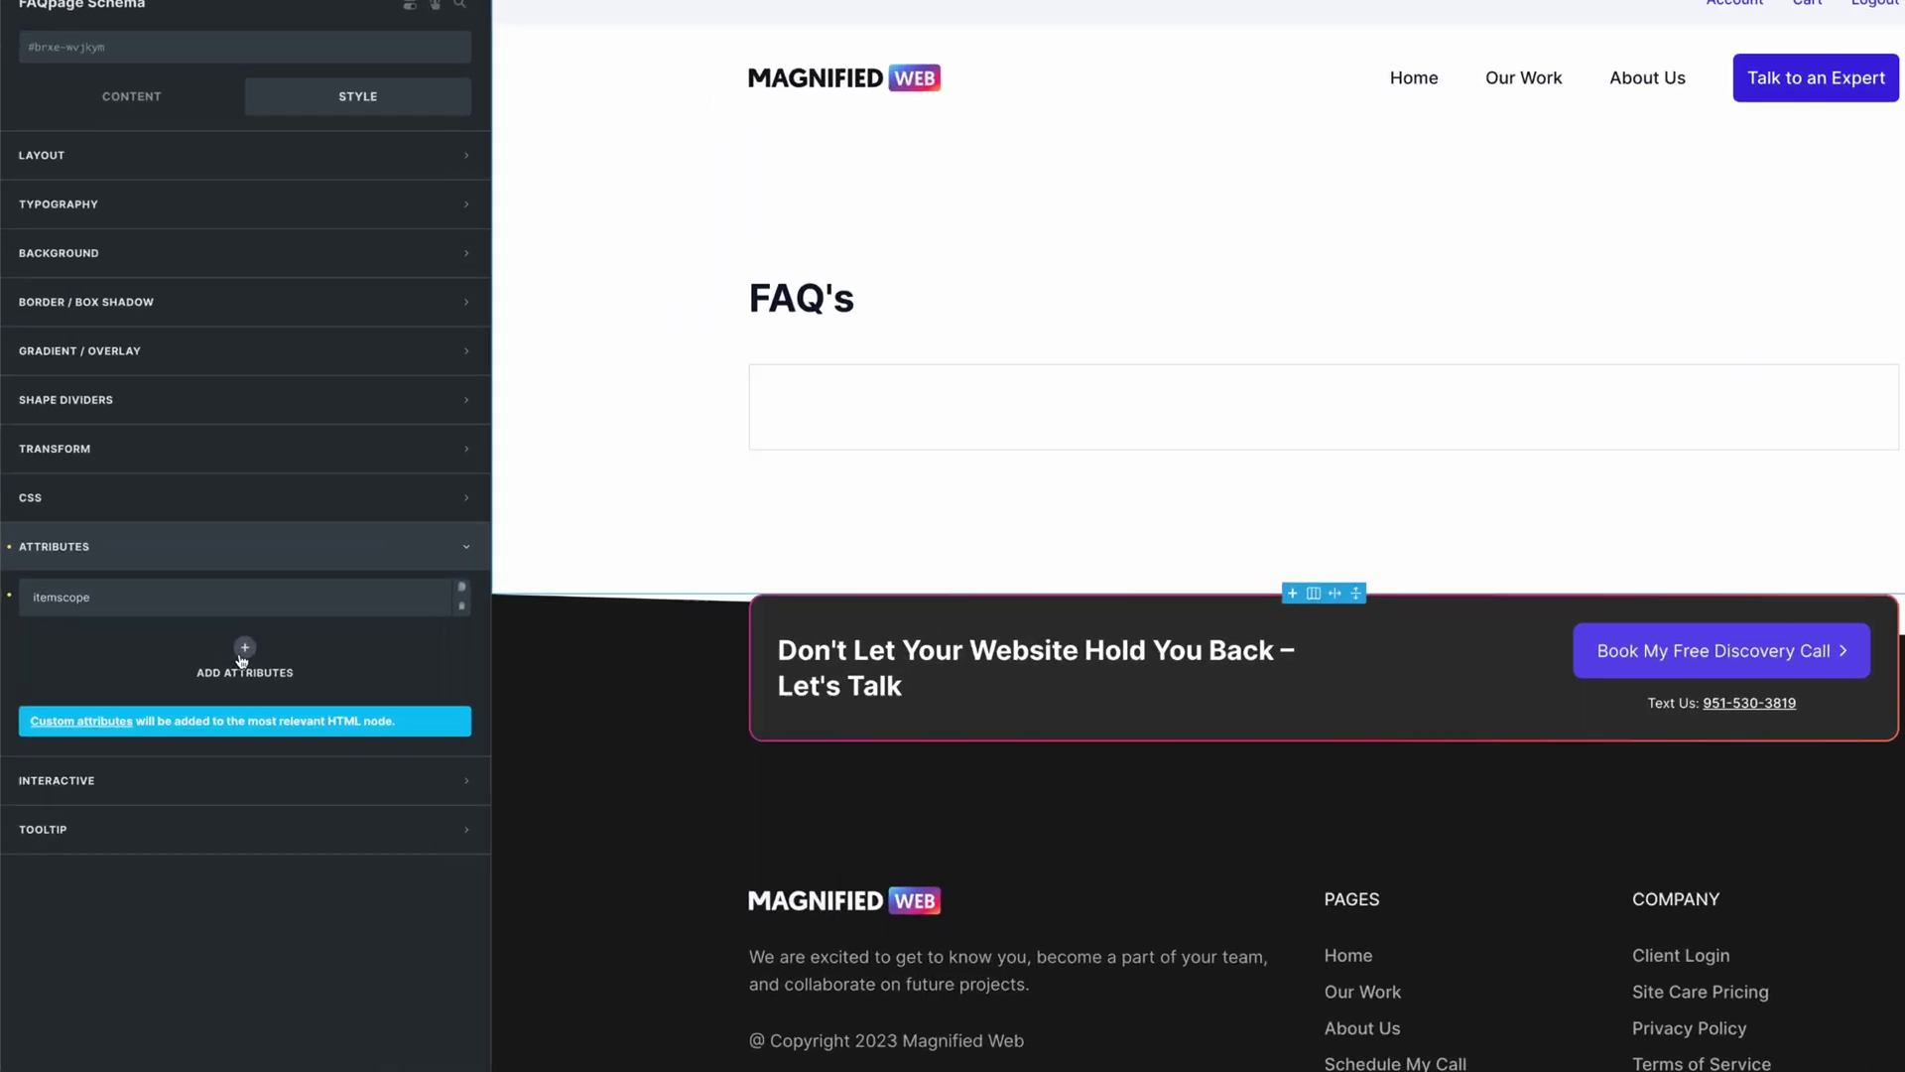
{"action": "left_click", "coordinate": [171, 647]}
{"action": "left_click", "coordinate": [260, 739]}
{"action": "type", "text": "itemtype"}
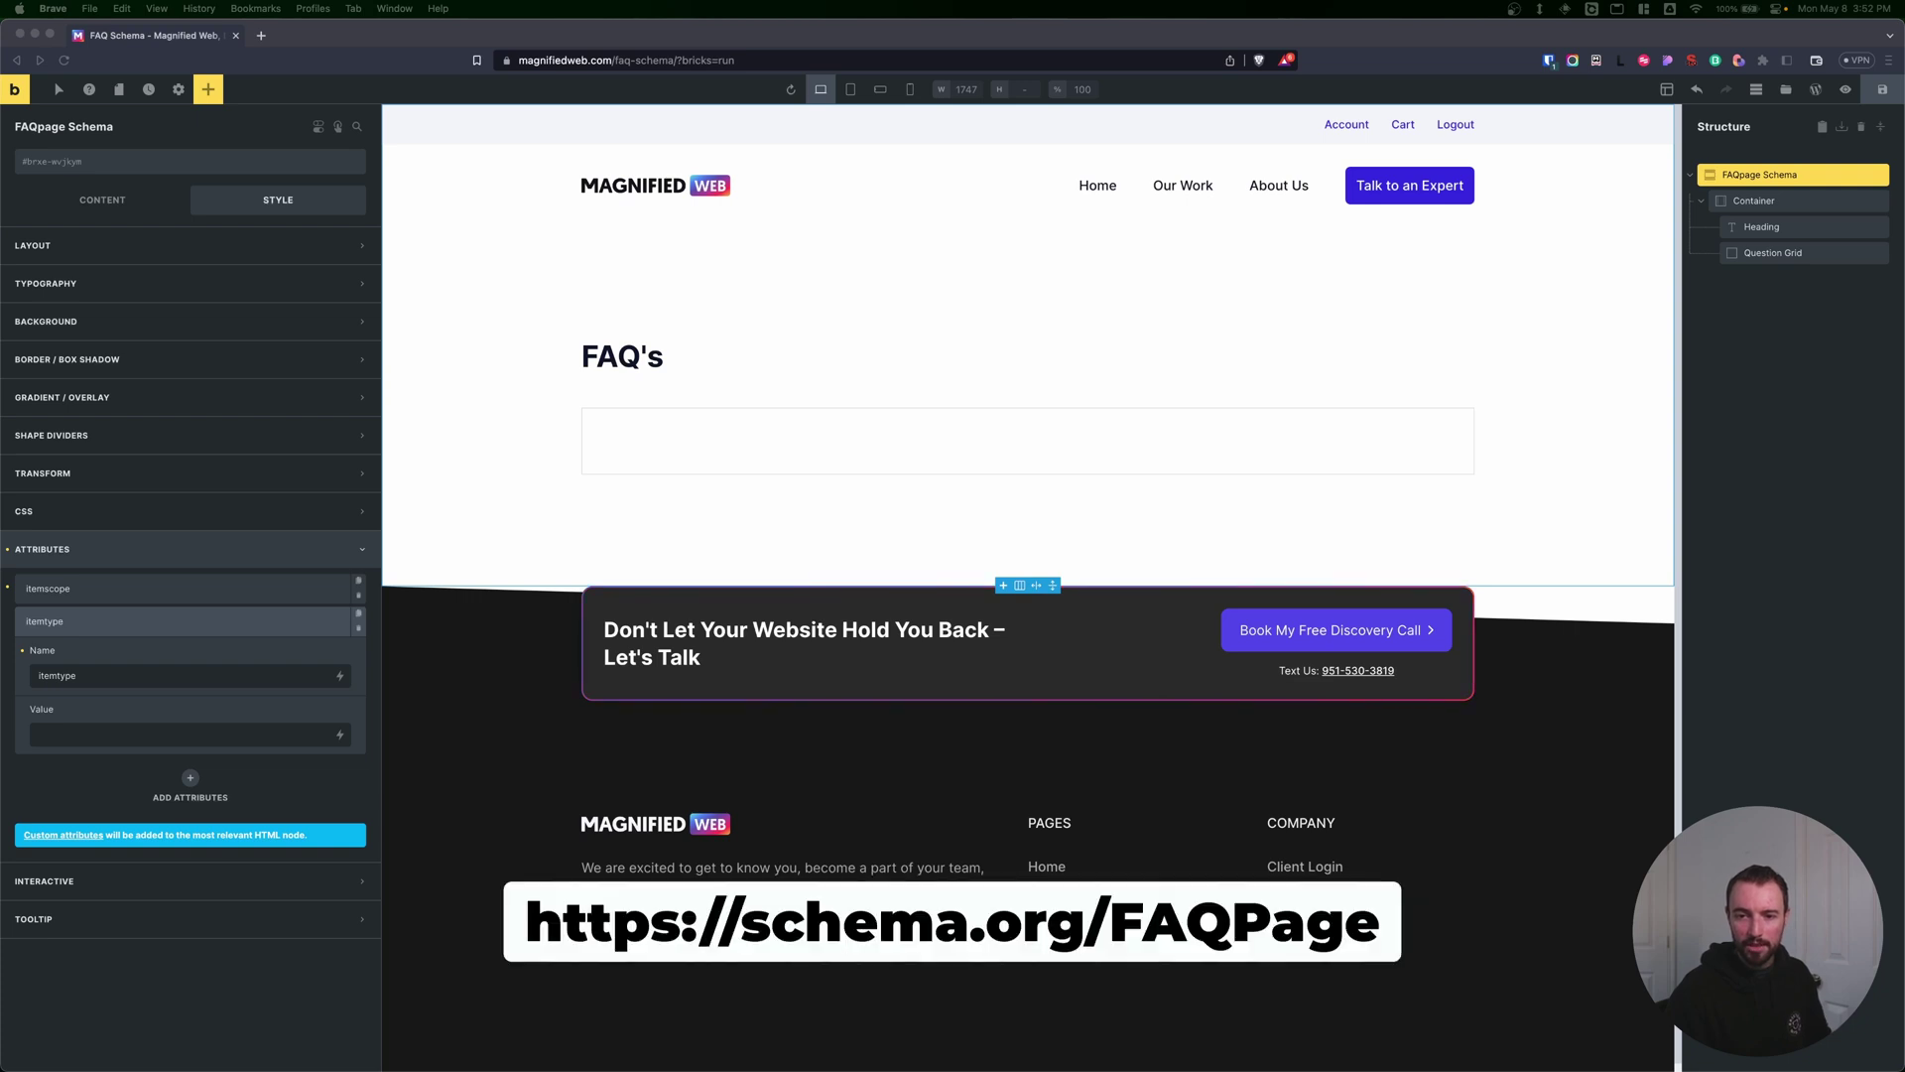
{"action": "left_click", "coordinate": [90, 735]}
{"action": "type", "text": "https://schema.org/FAQPage"}
{"action": "left_click_drag", "start_coordinate": [115, 736], "coordinate": [165, 736]}
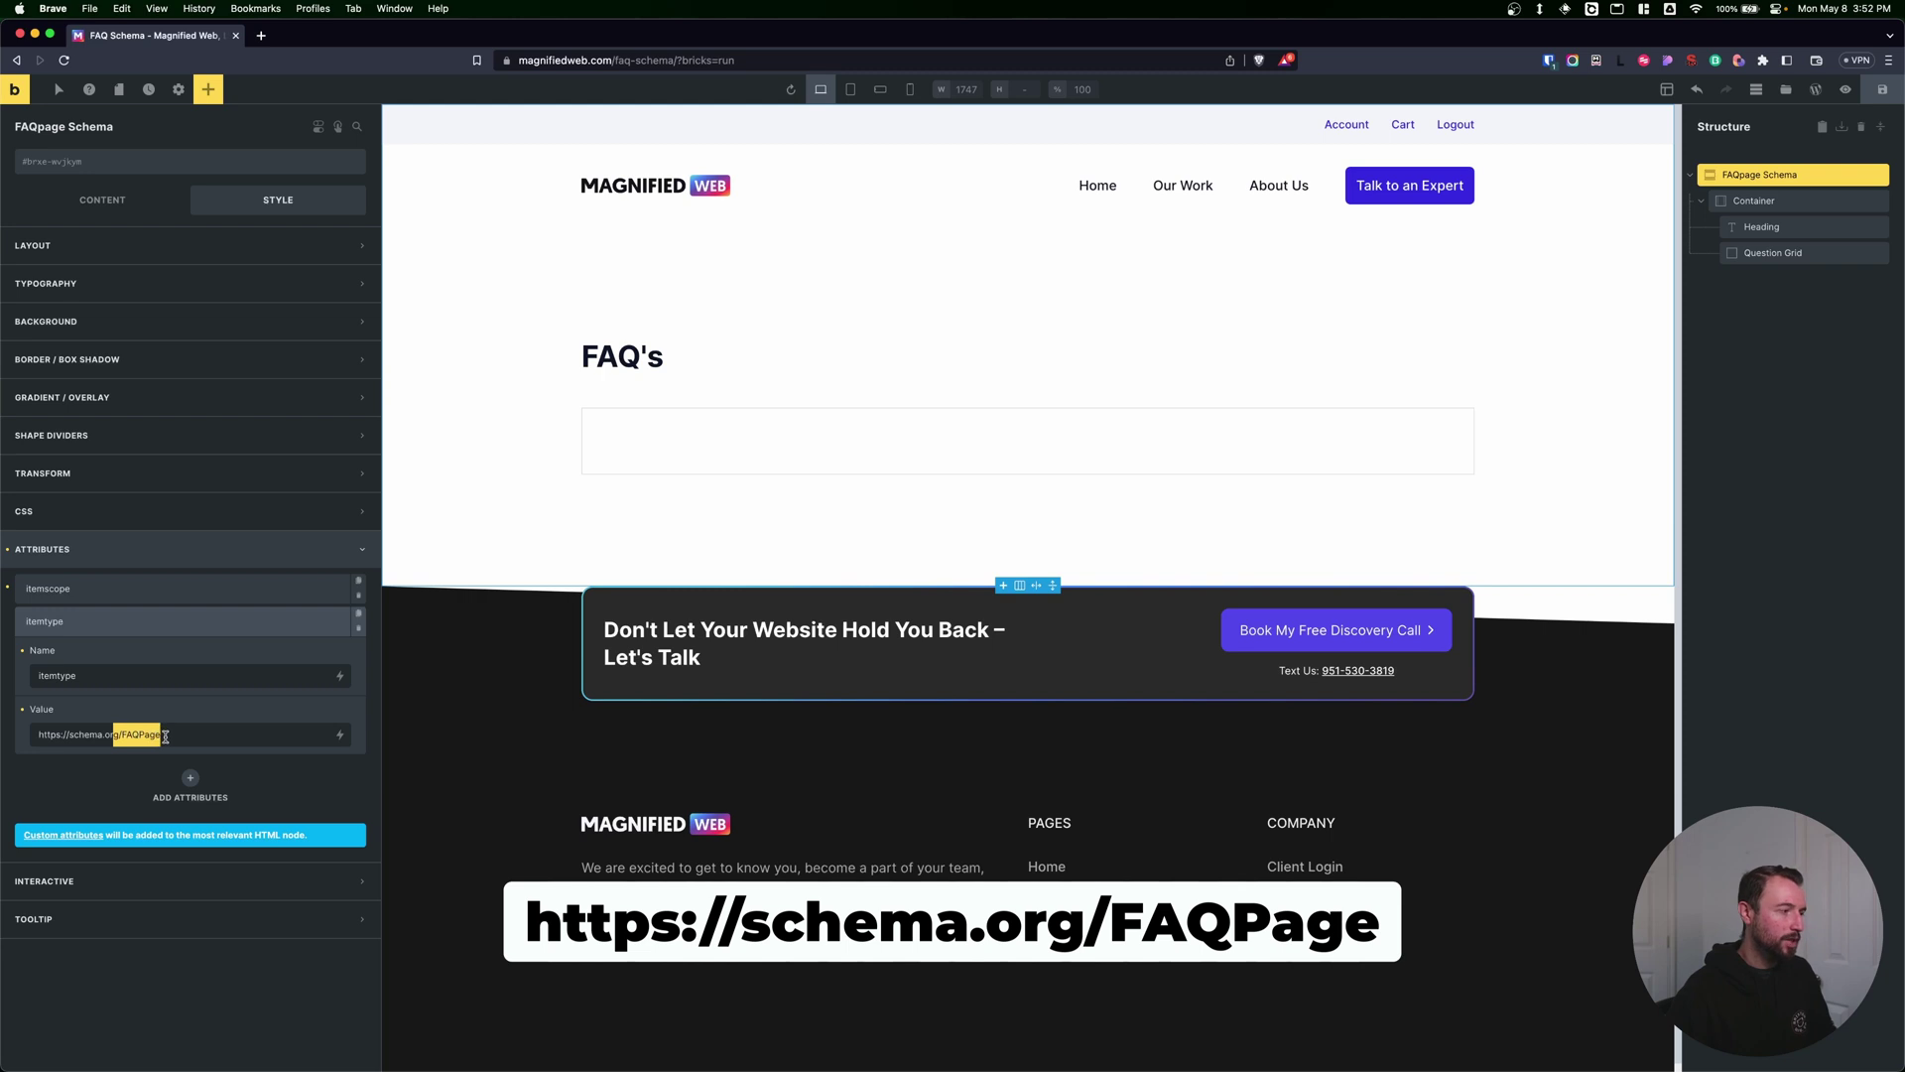
{"action": "left_click", "coordinate": [176, 737]}
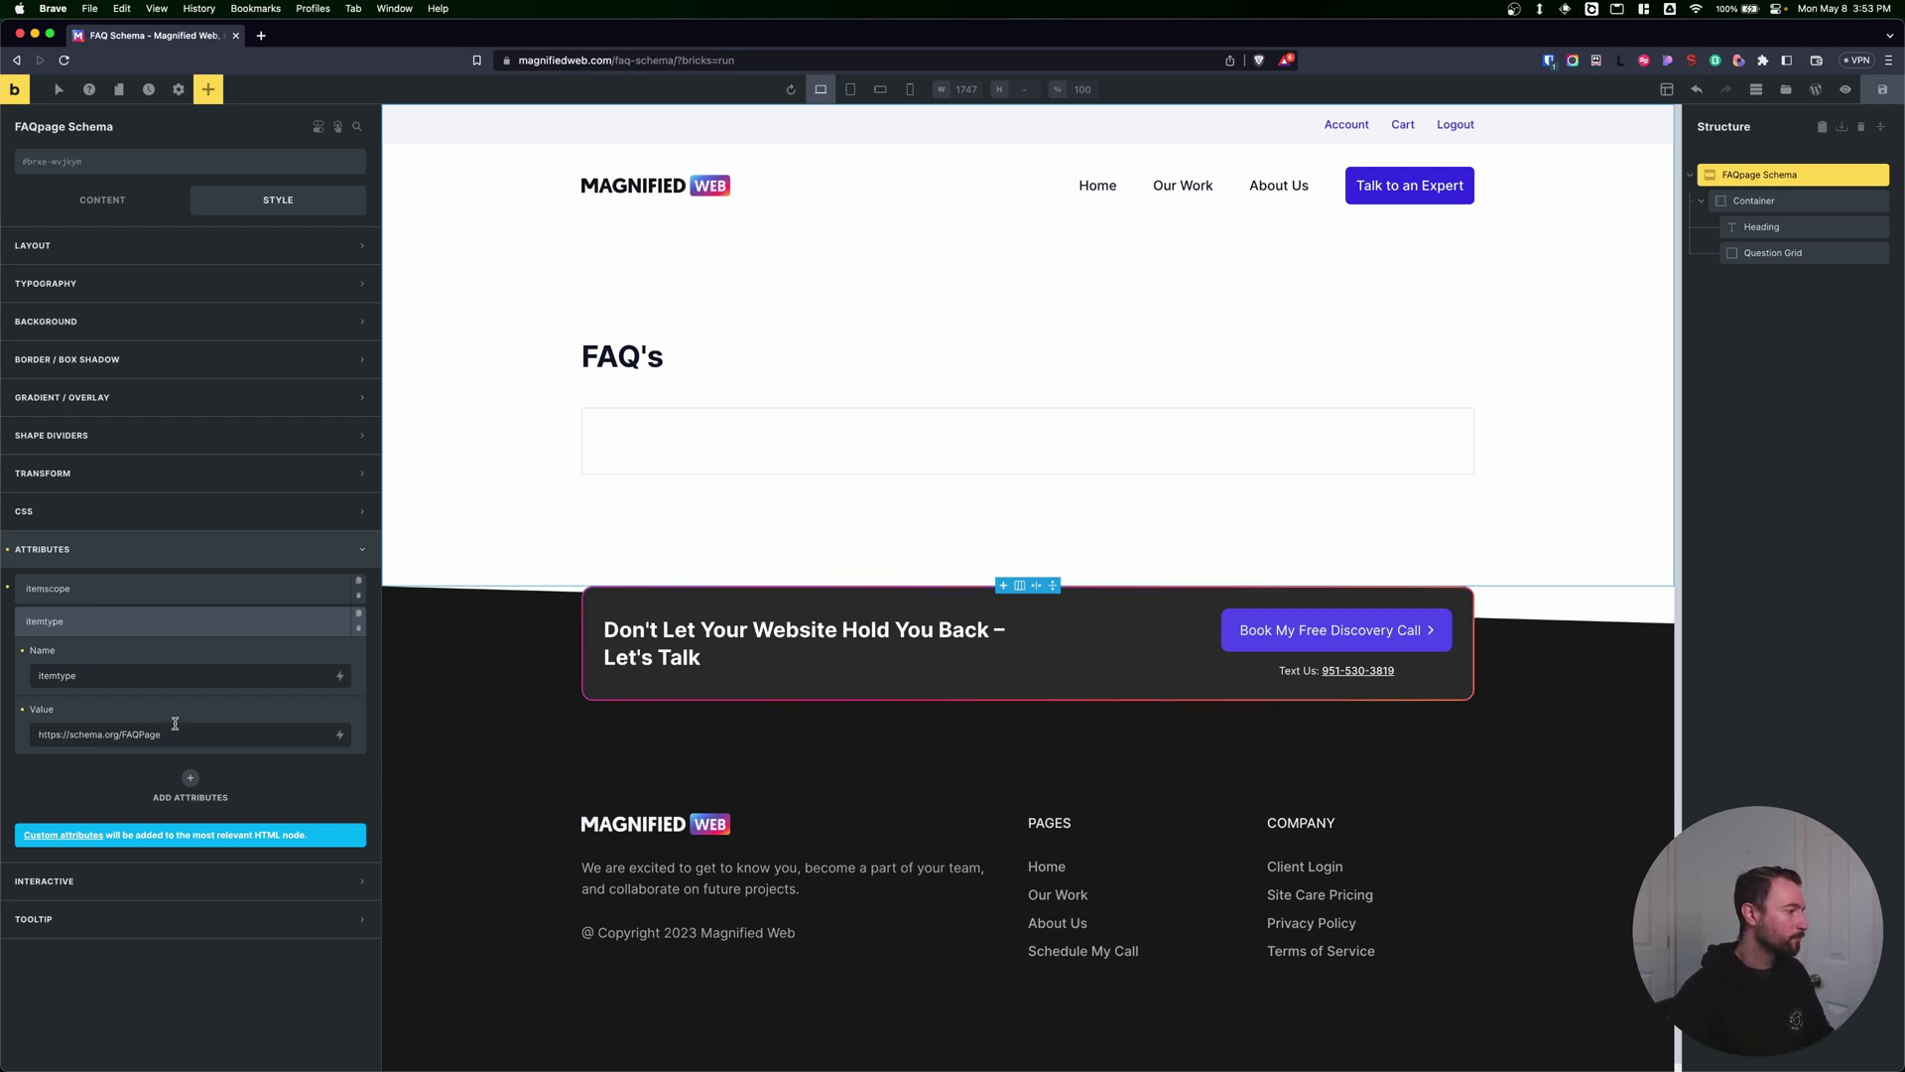
{"action": "left_click", "coordinate": [216, 623]}
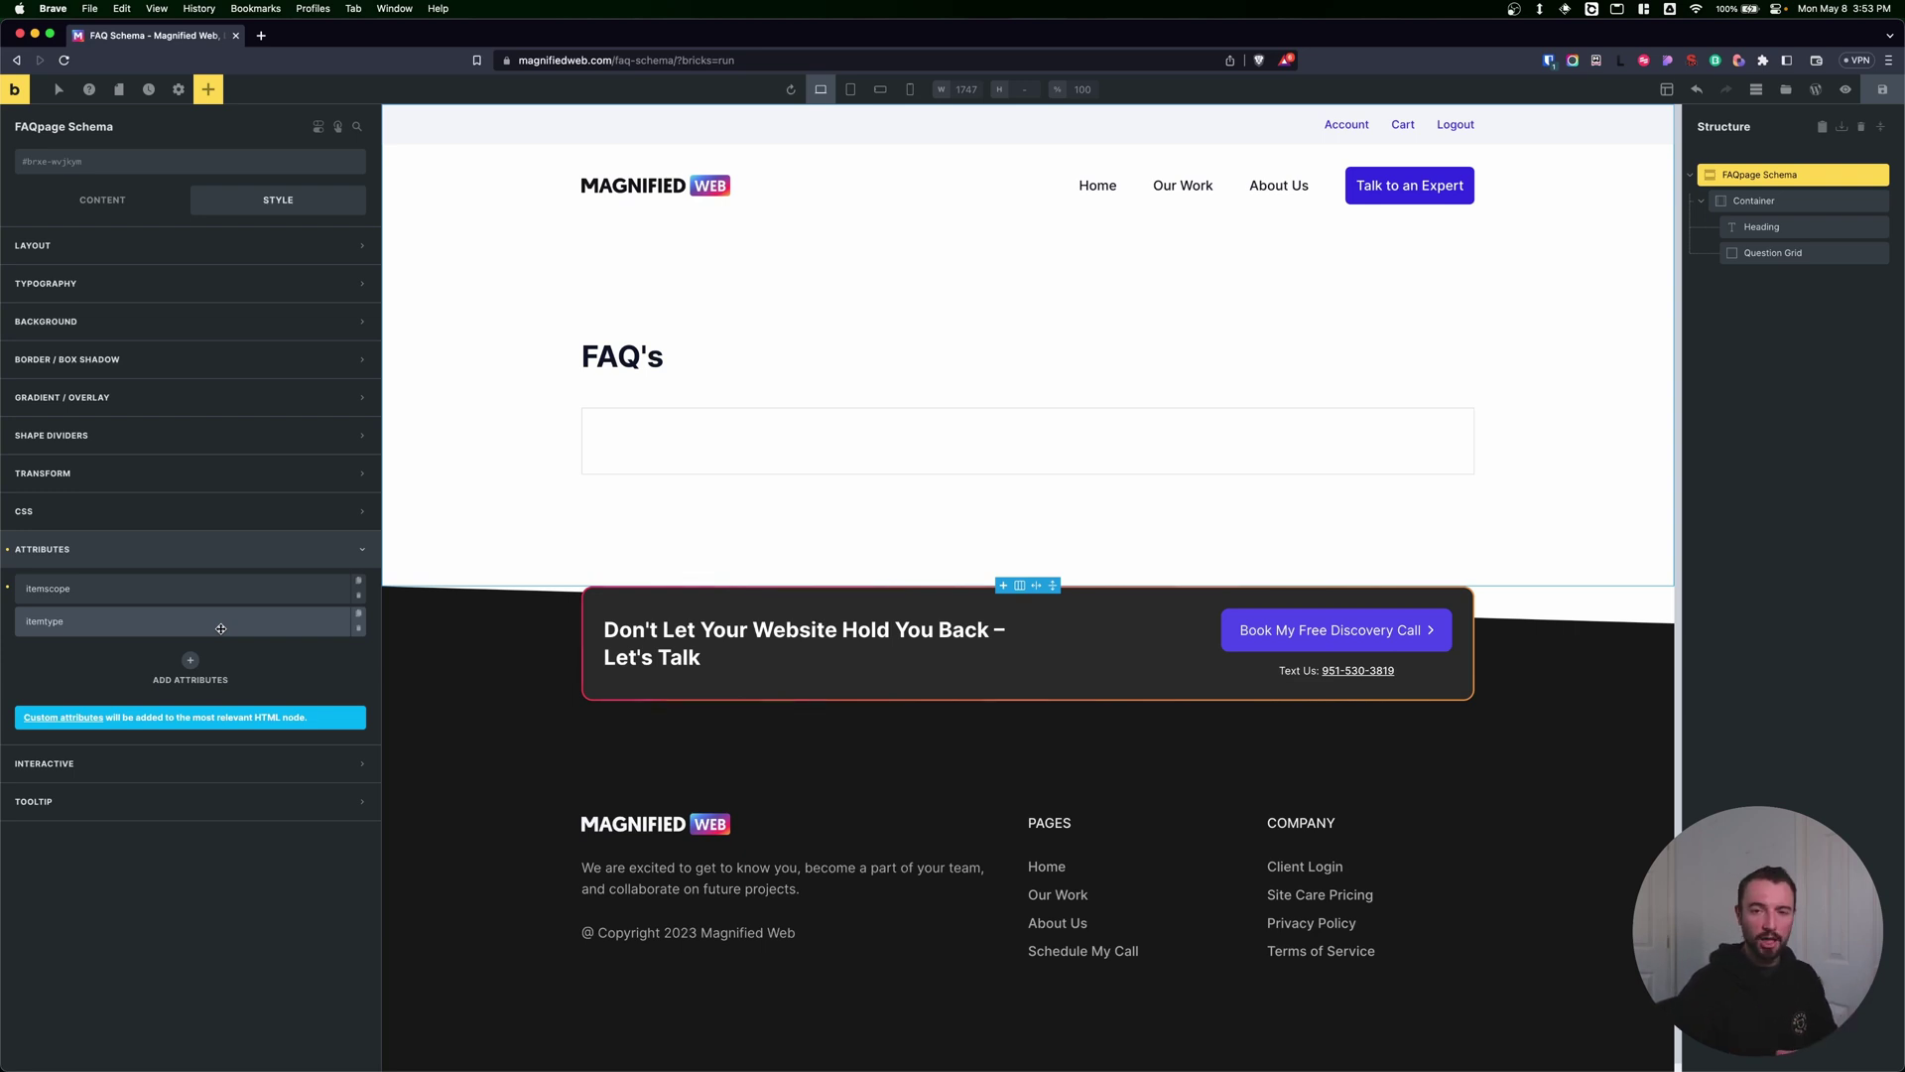
Step: Add a div inside the Question Grid and rename it "Question Container"
{"action": "left_click", "coordinate": [1794, 255]}
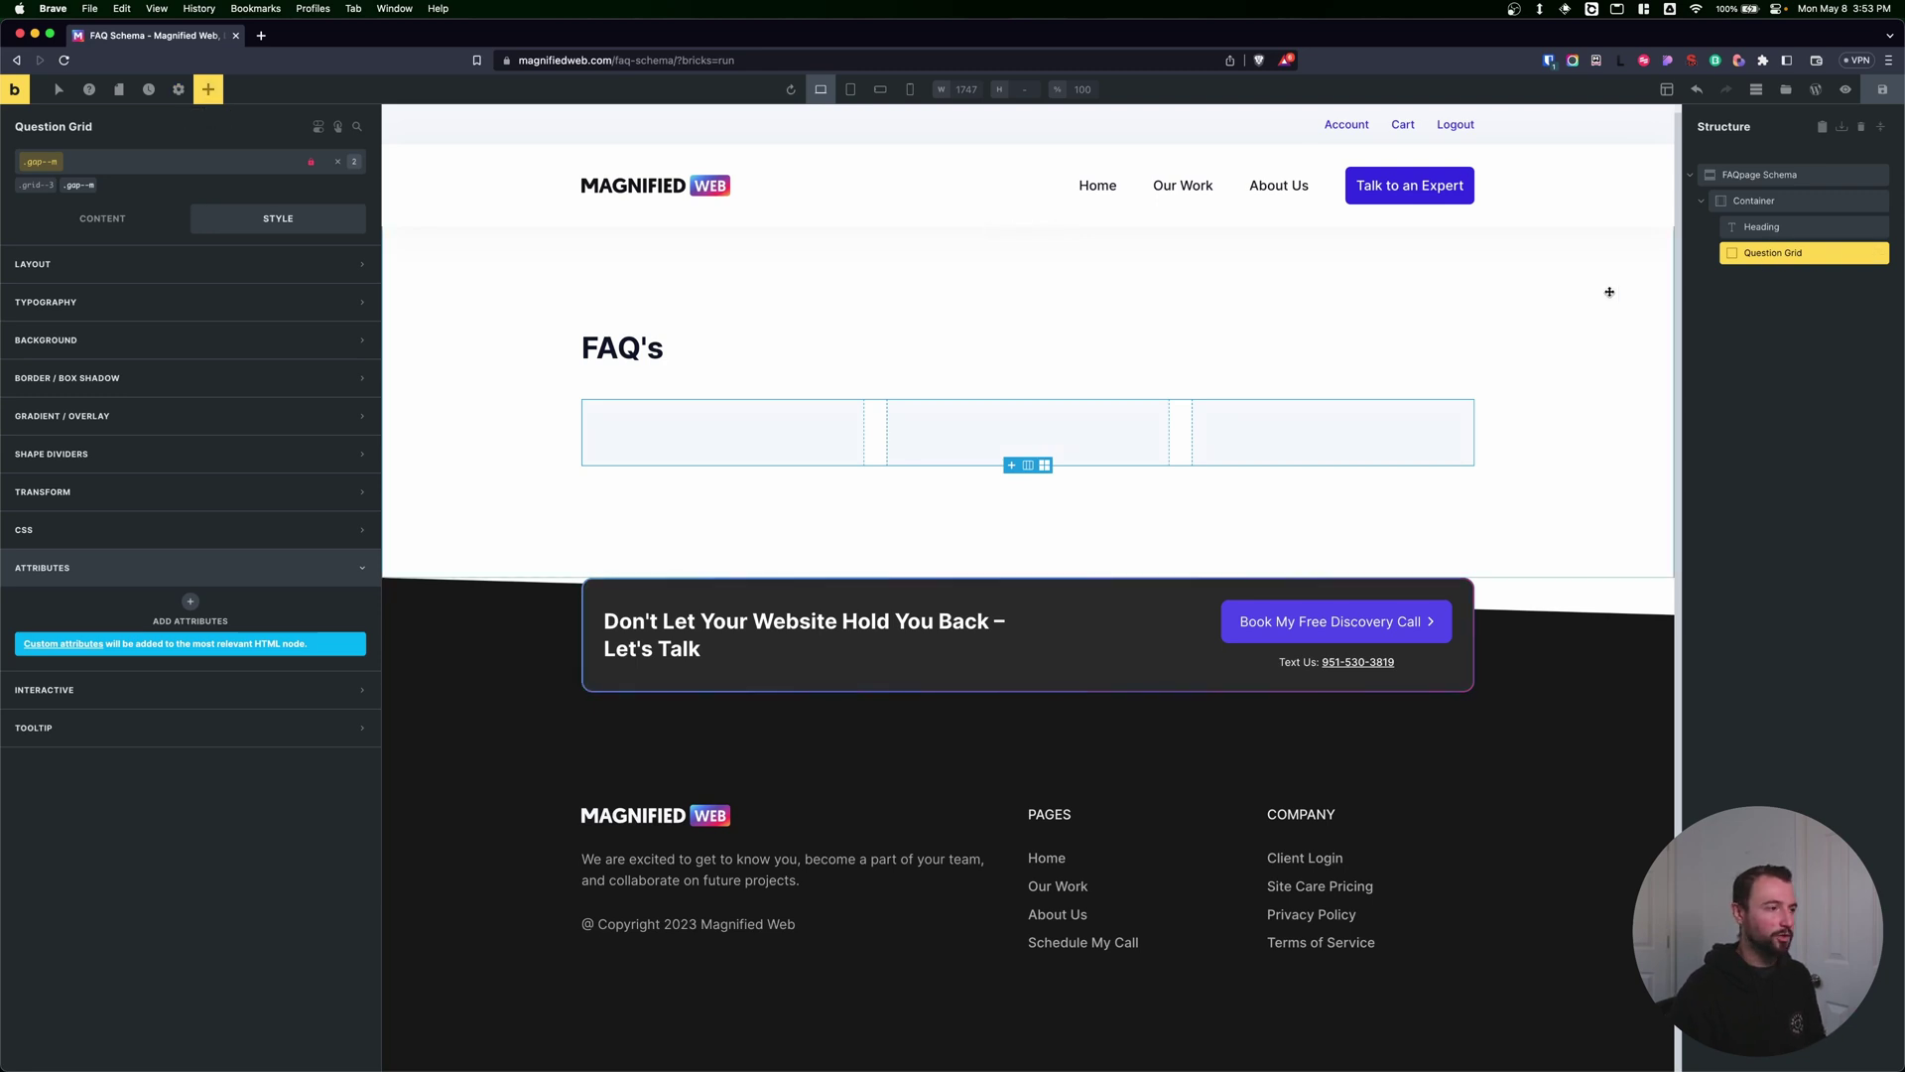
{"action": "left_click", "coordinate": [208, 89]}
{"action": "left_click_drag", "start_coordinate": [141, 280], "coordinate": [1772, 282]}
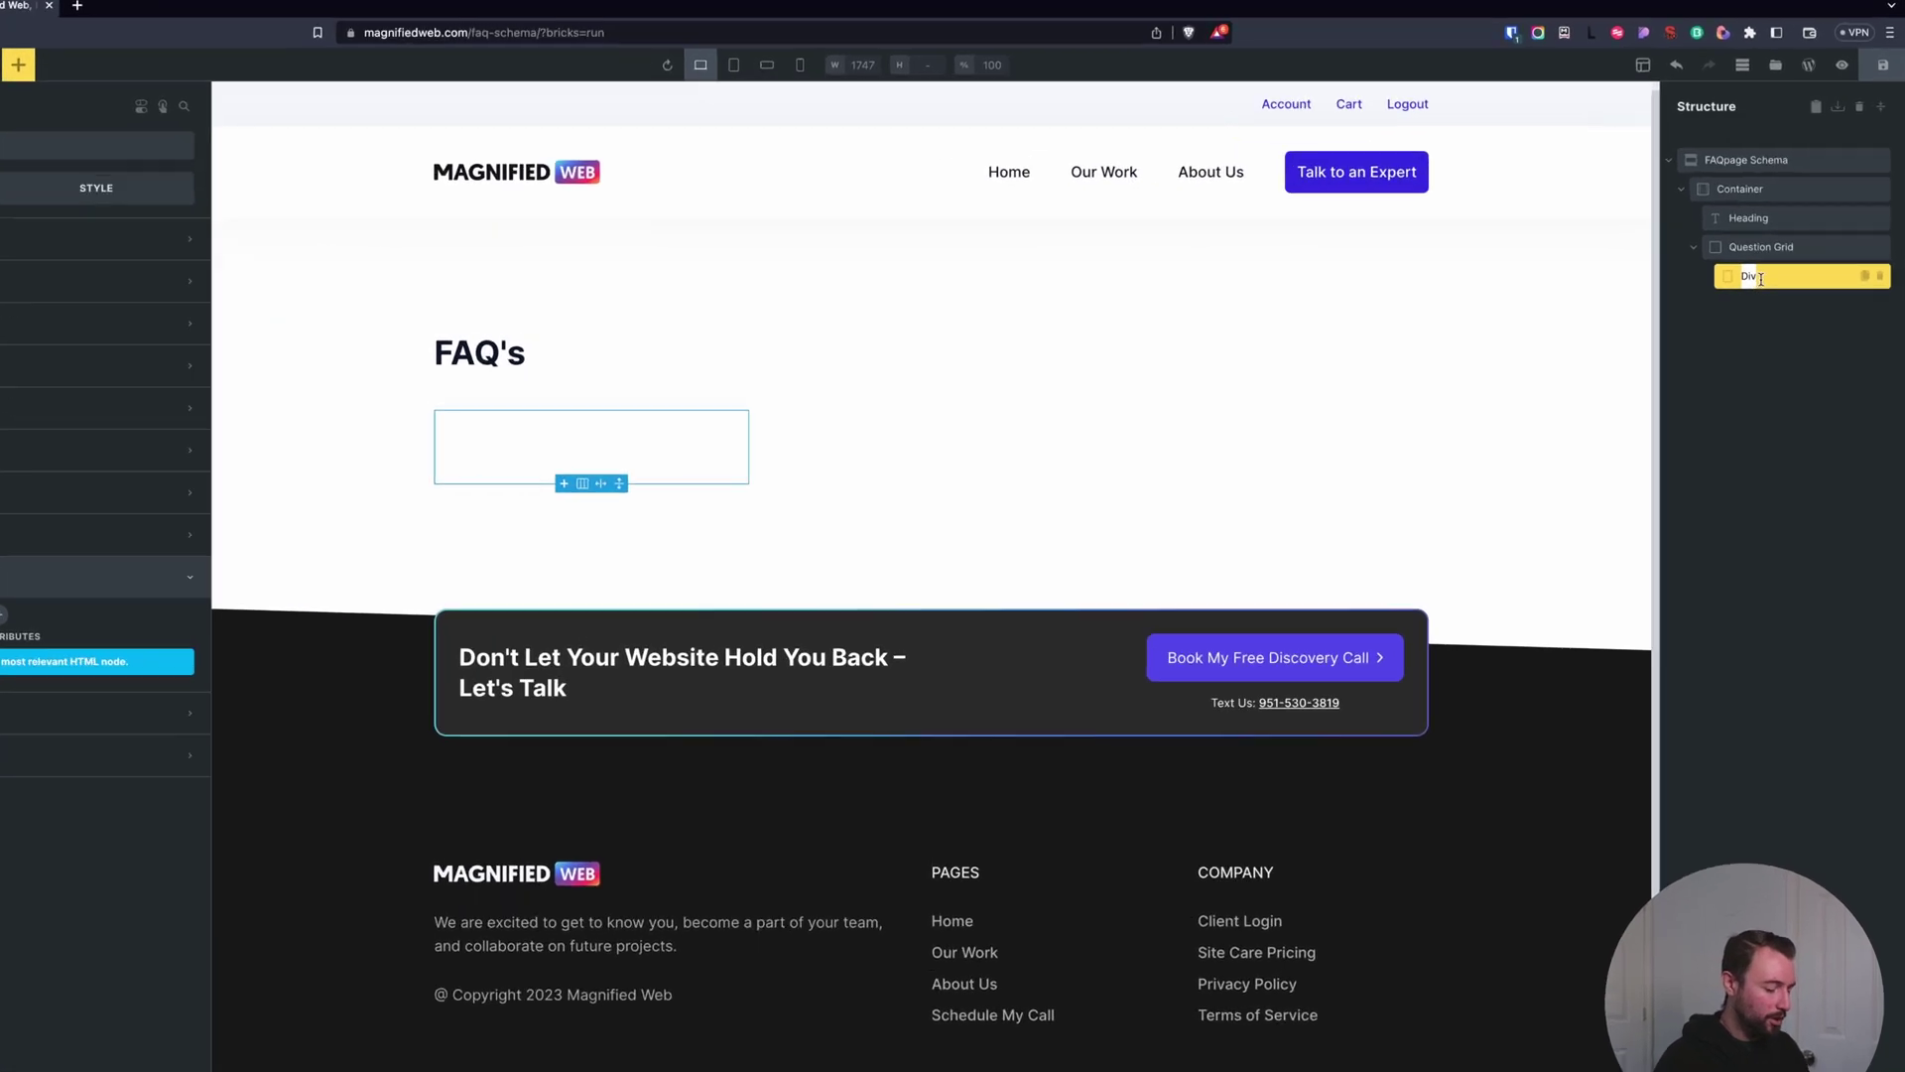
{"action": "type", "text": "Quies"}
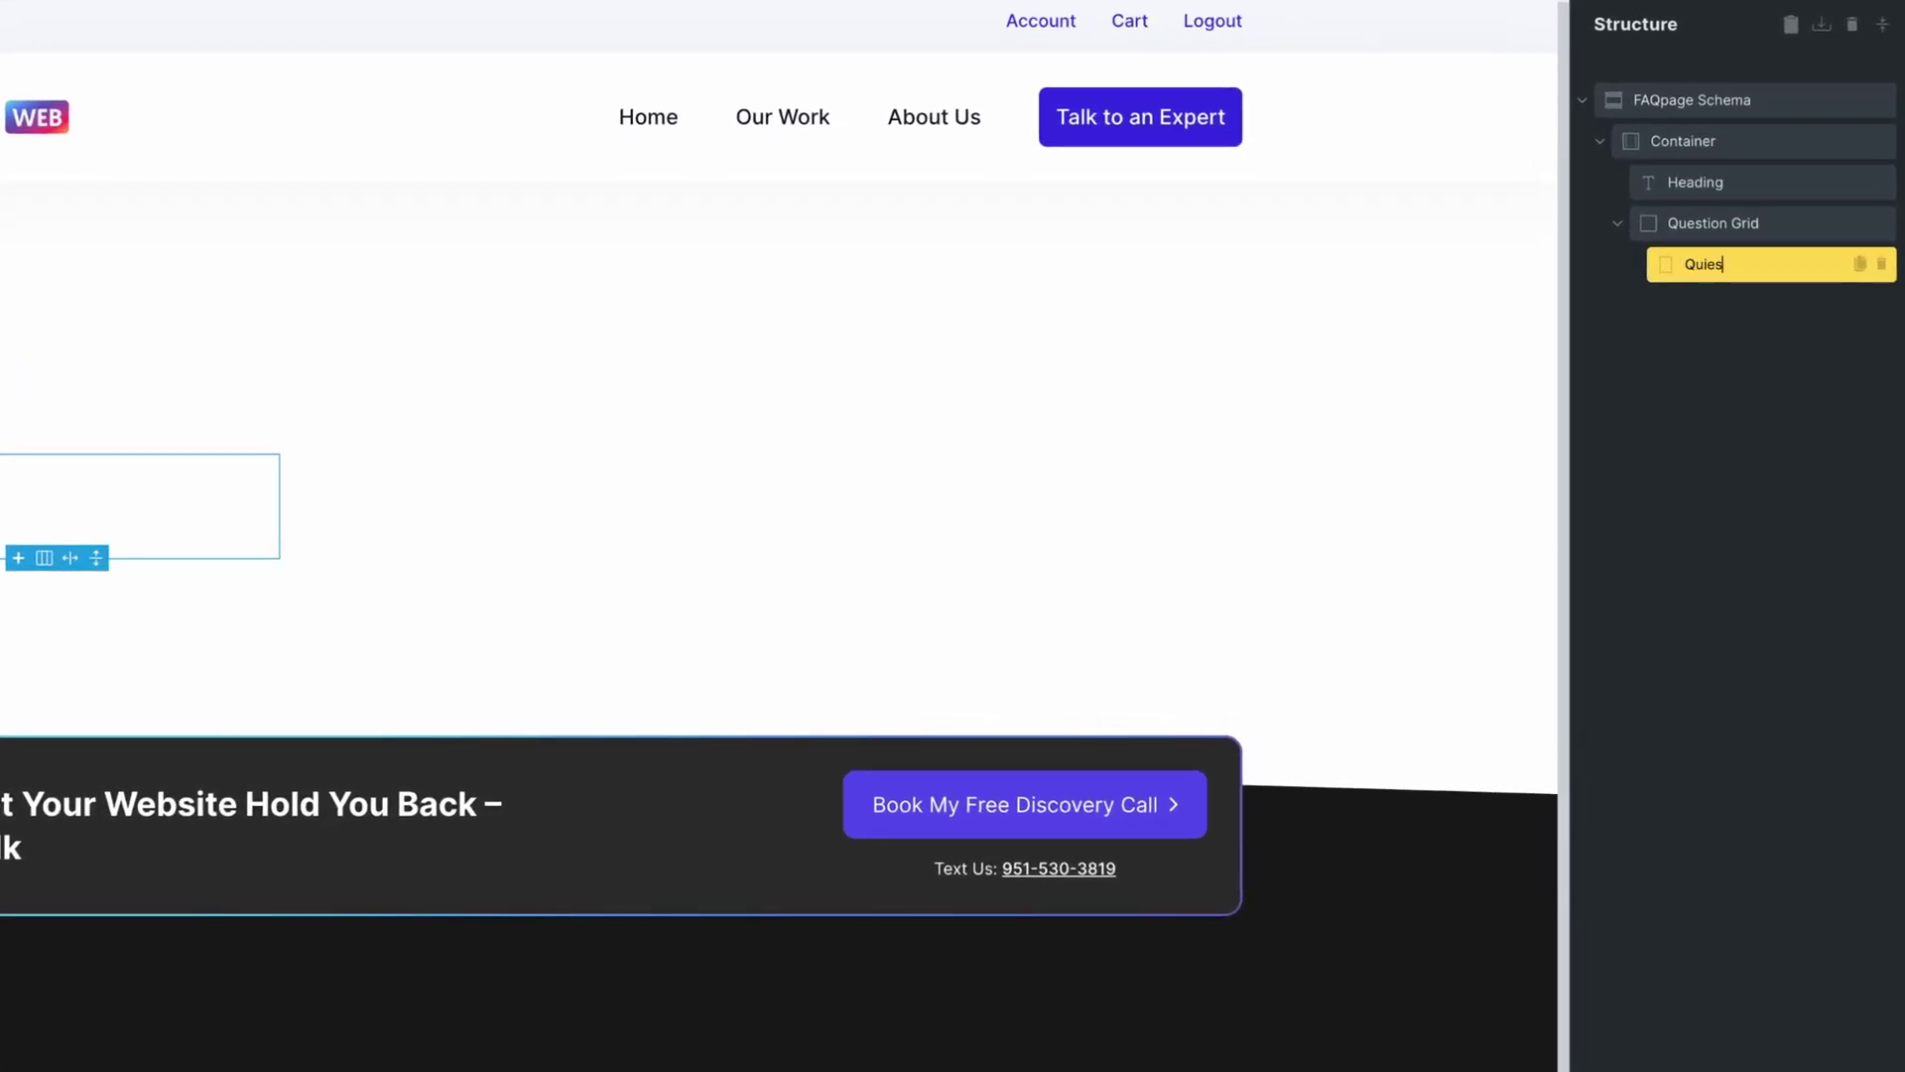
{"action": "key", "text": "BackSpace"}
{"action": "key", "text": "BackSpace"}
{"action": "key", "text": "BackSpace"}
{"action": "type", "text": "estion Contain"}
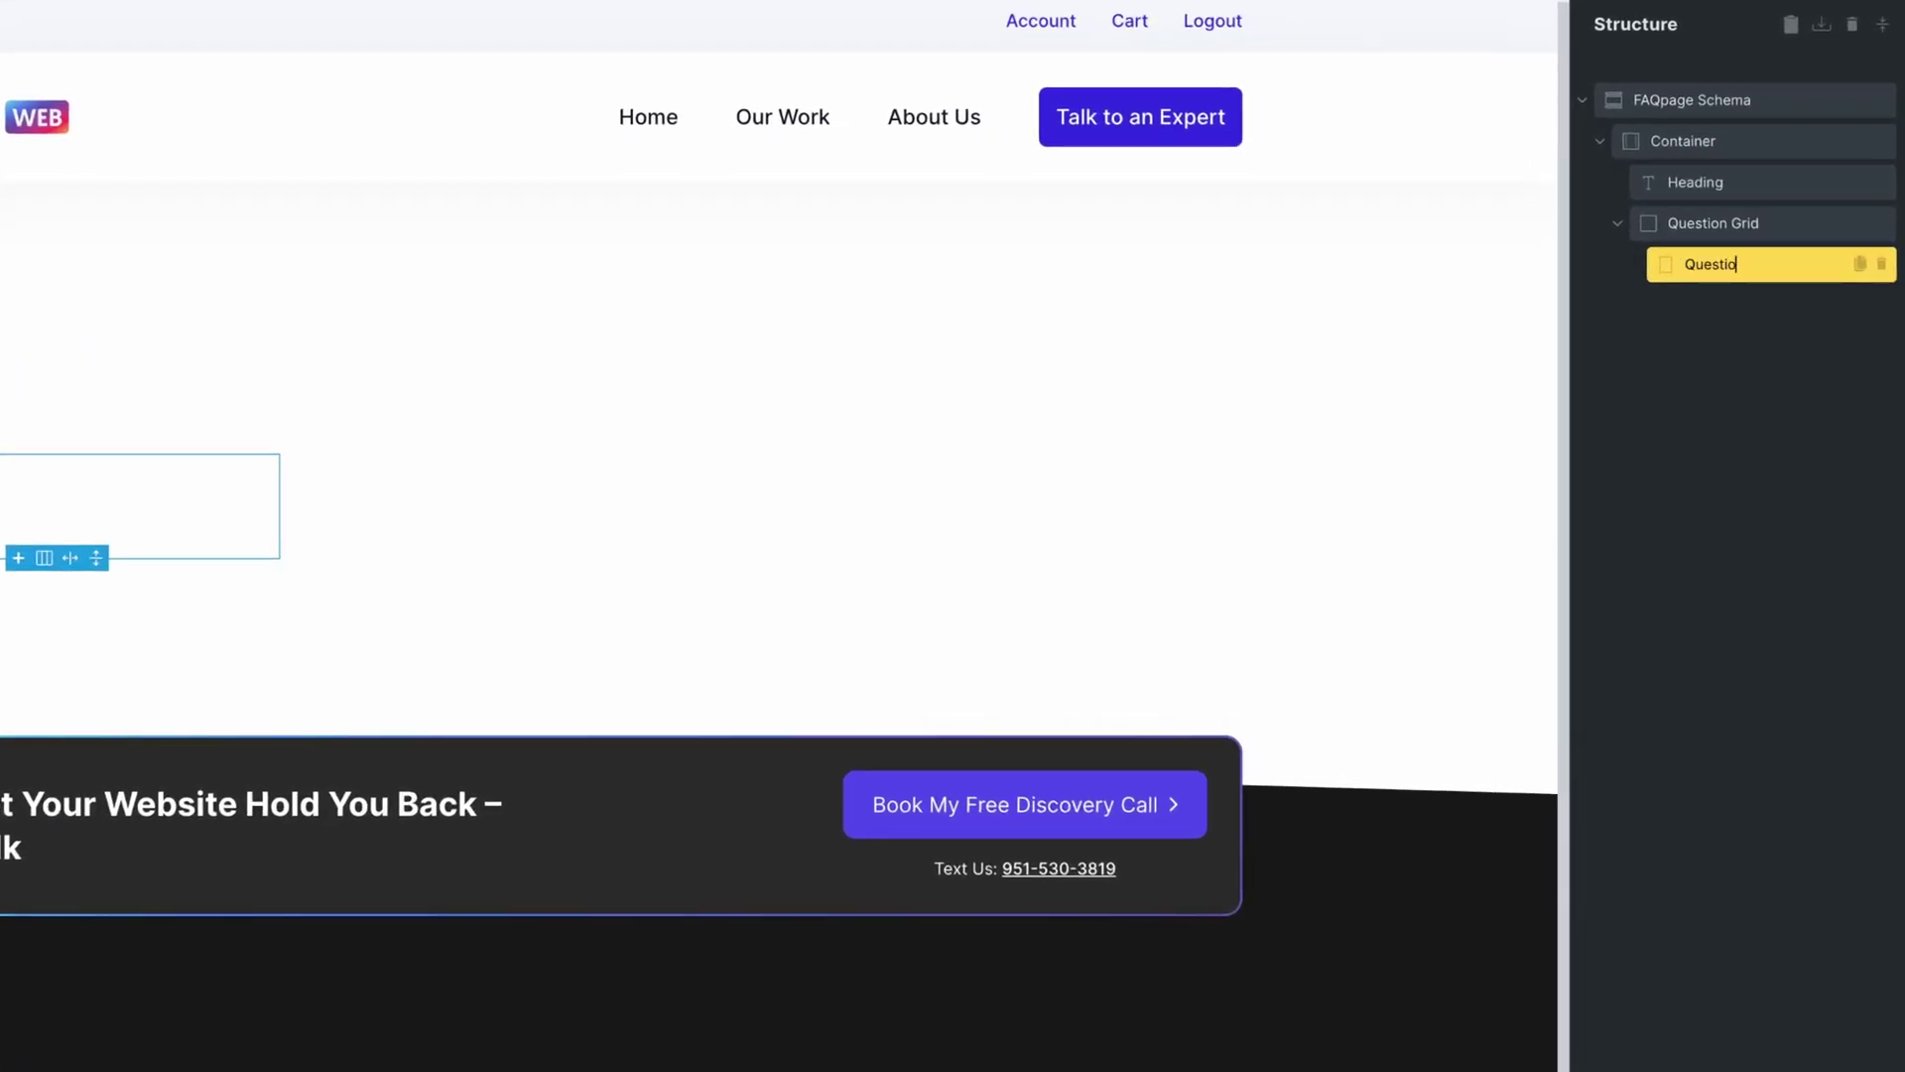
{"action": "type", "text": "er"}
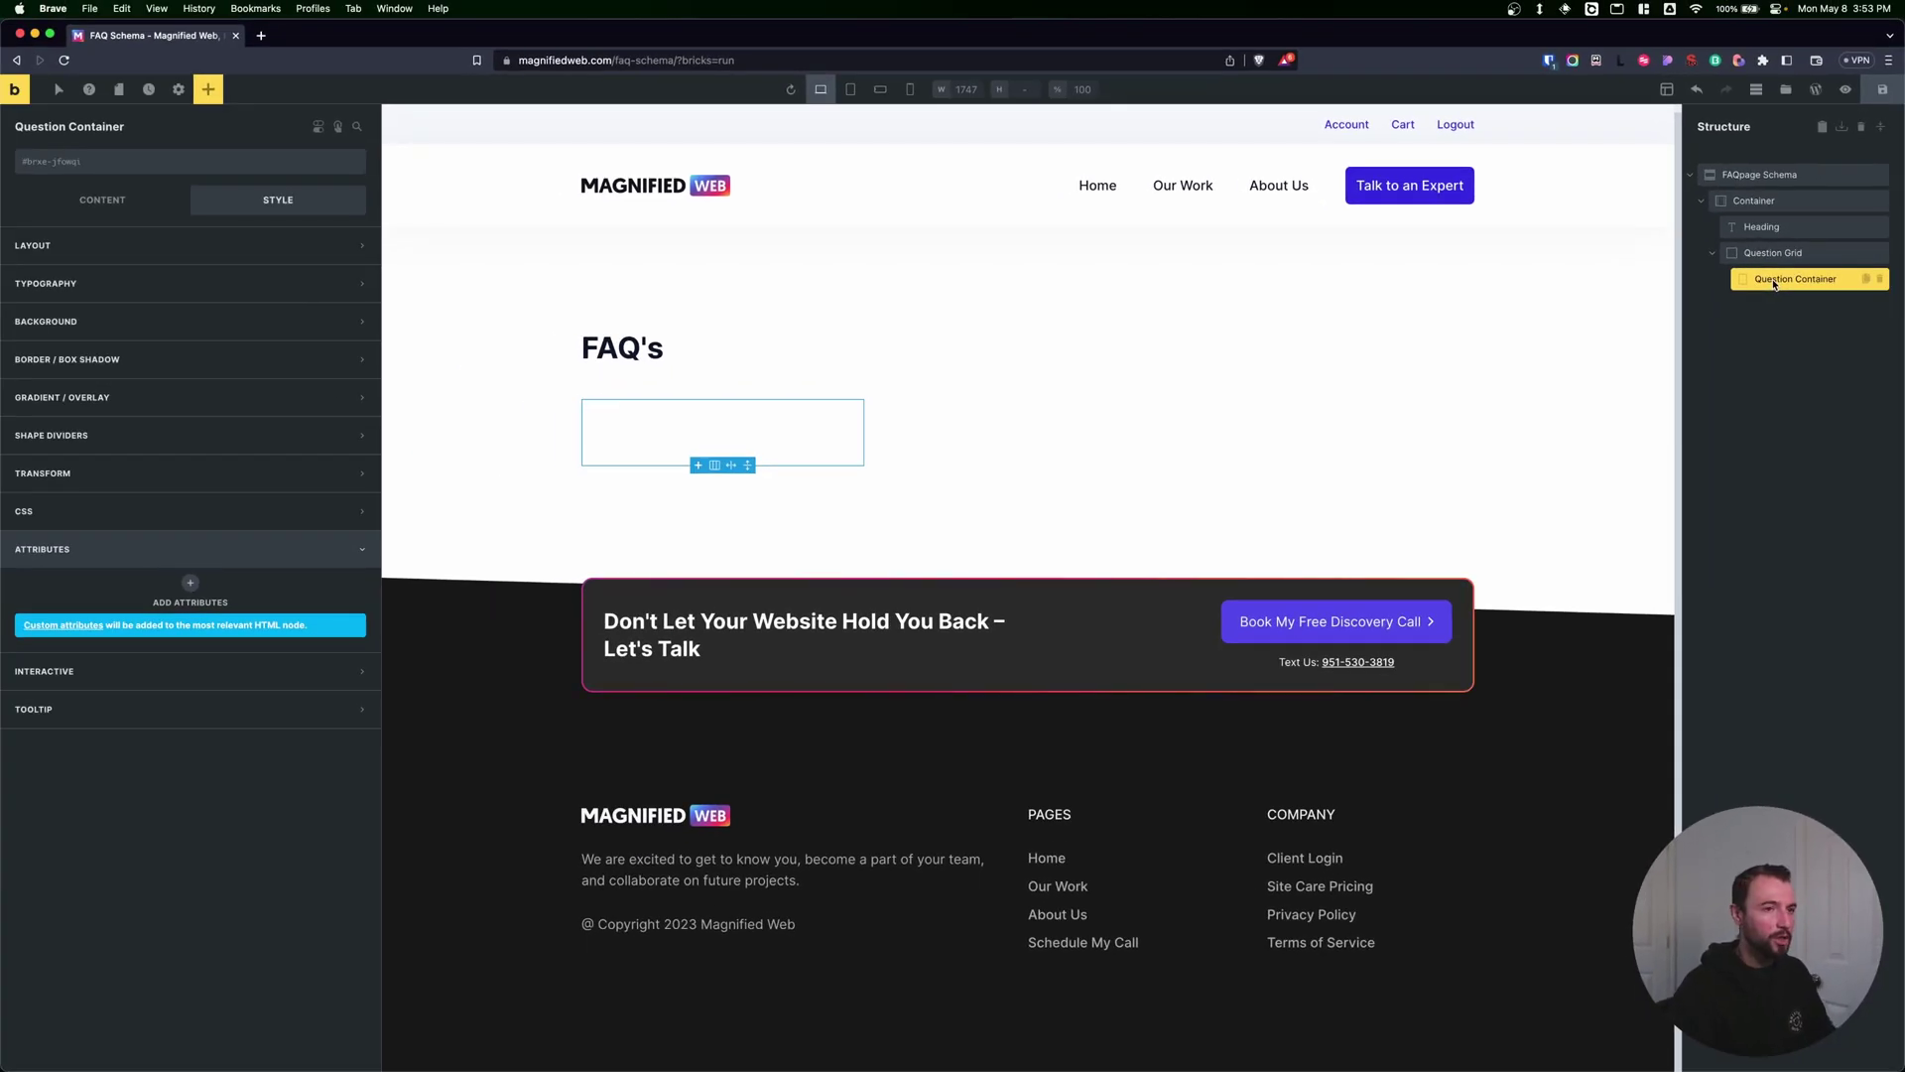
Step: Add a heading and a div inside the Question Container
{"action": "left_click", "coordinate": [204, 97]}
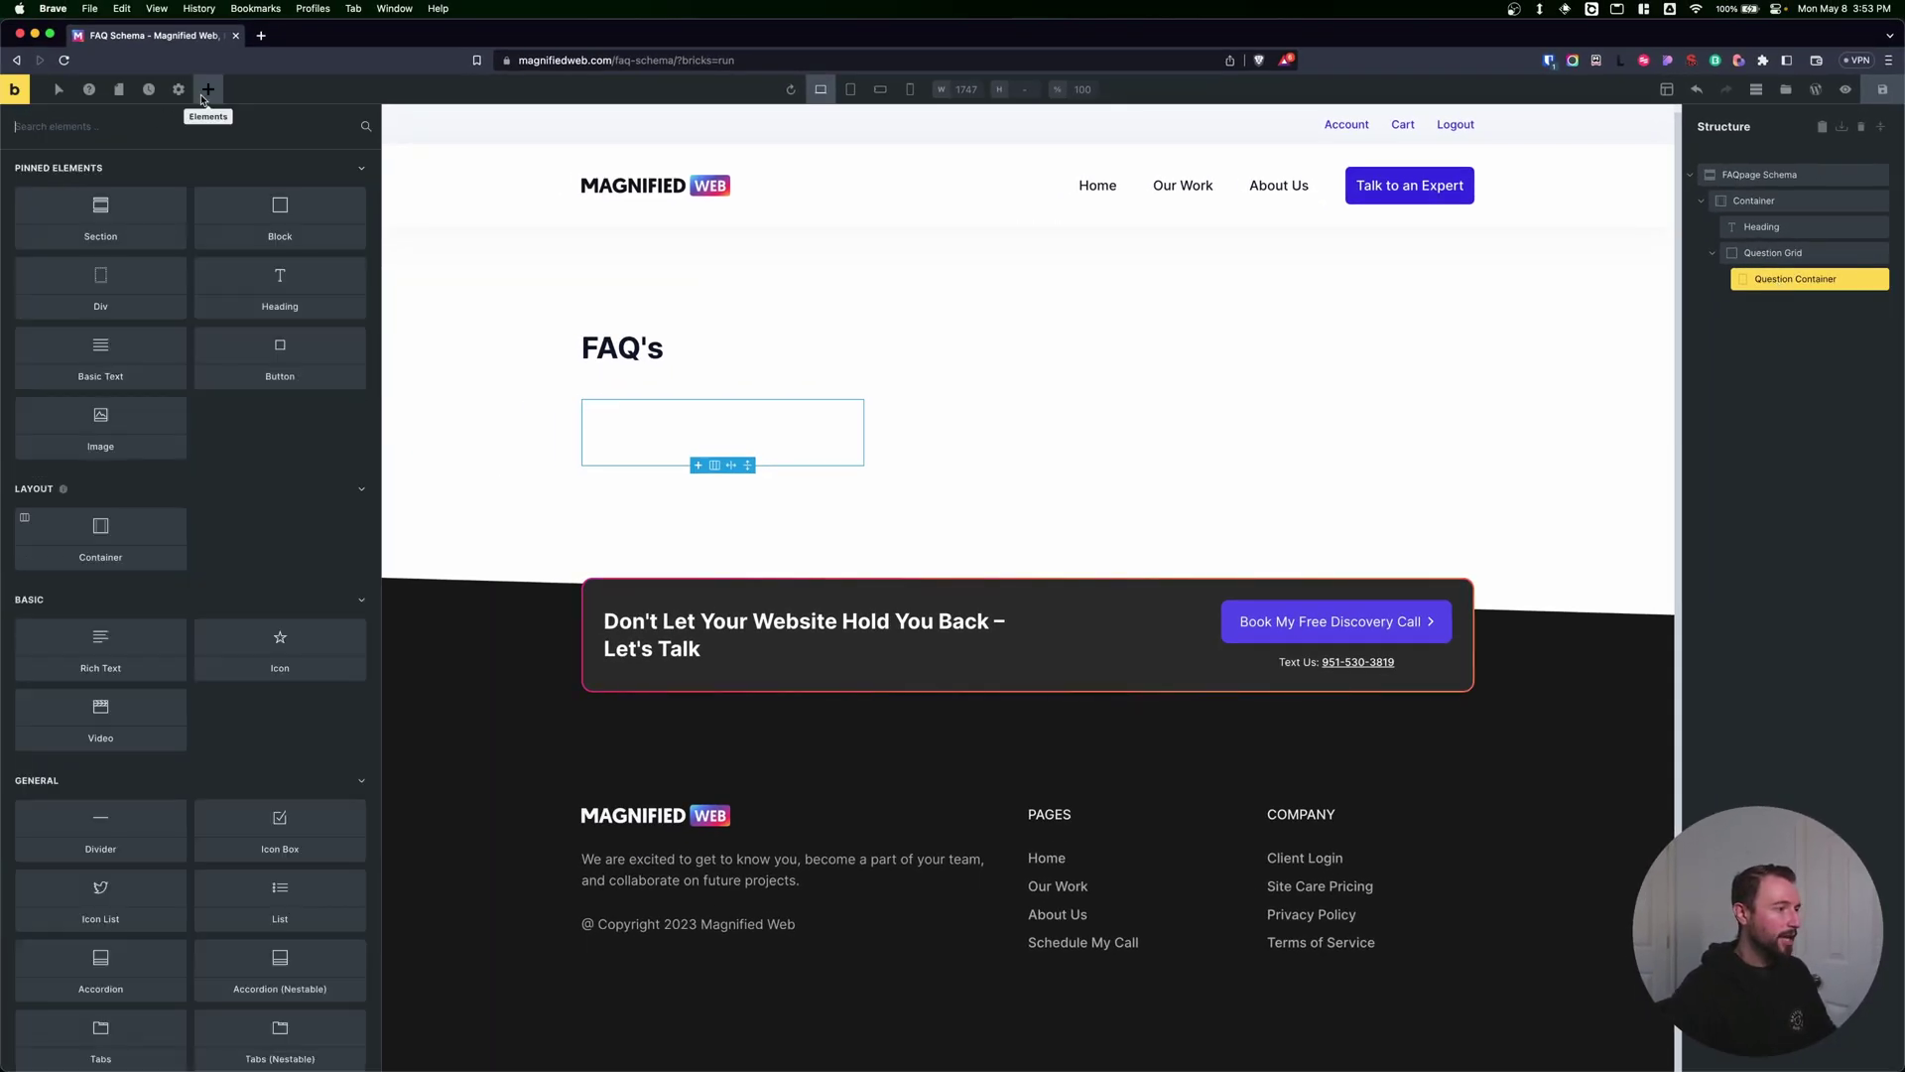
{"action": "left_click", "coordinate": [258, 283]}
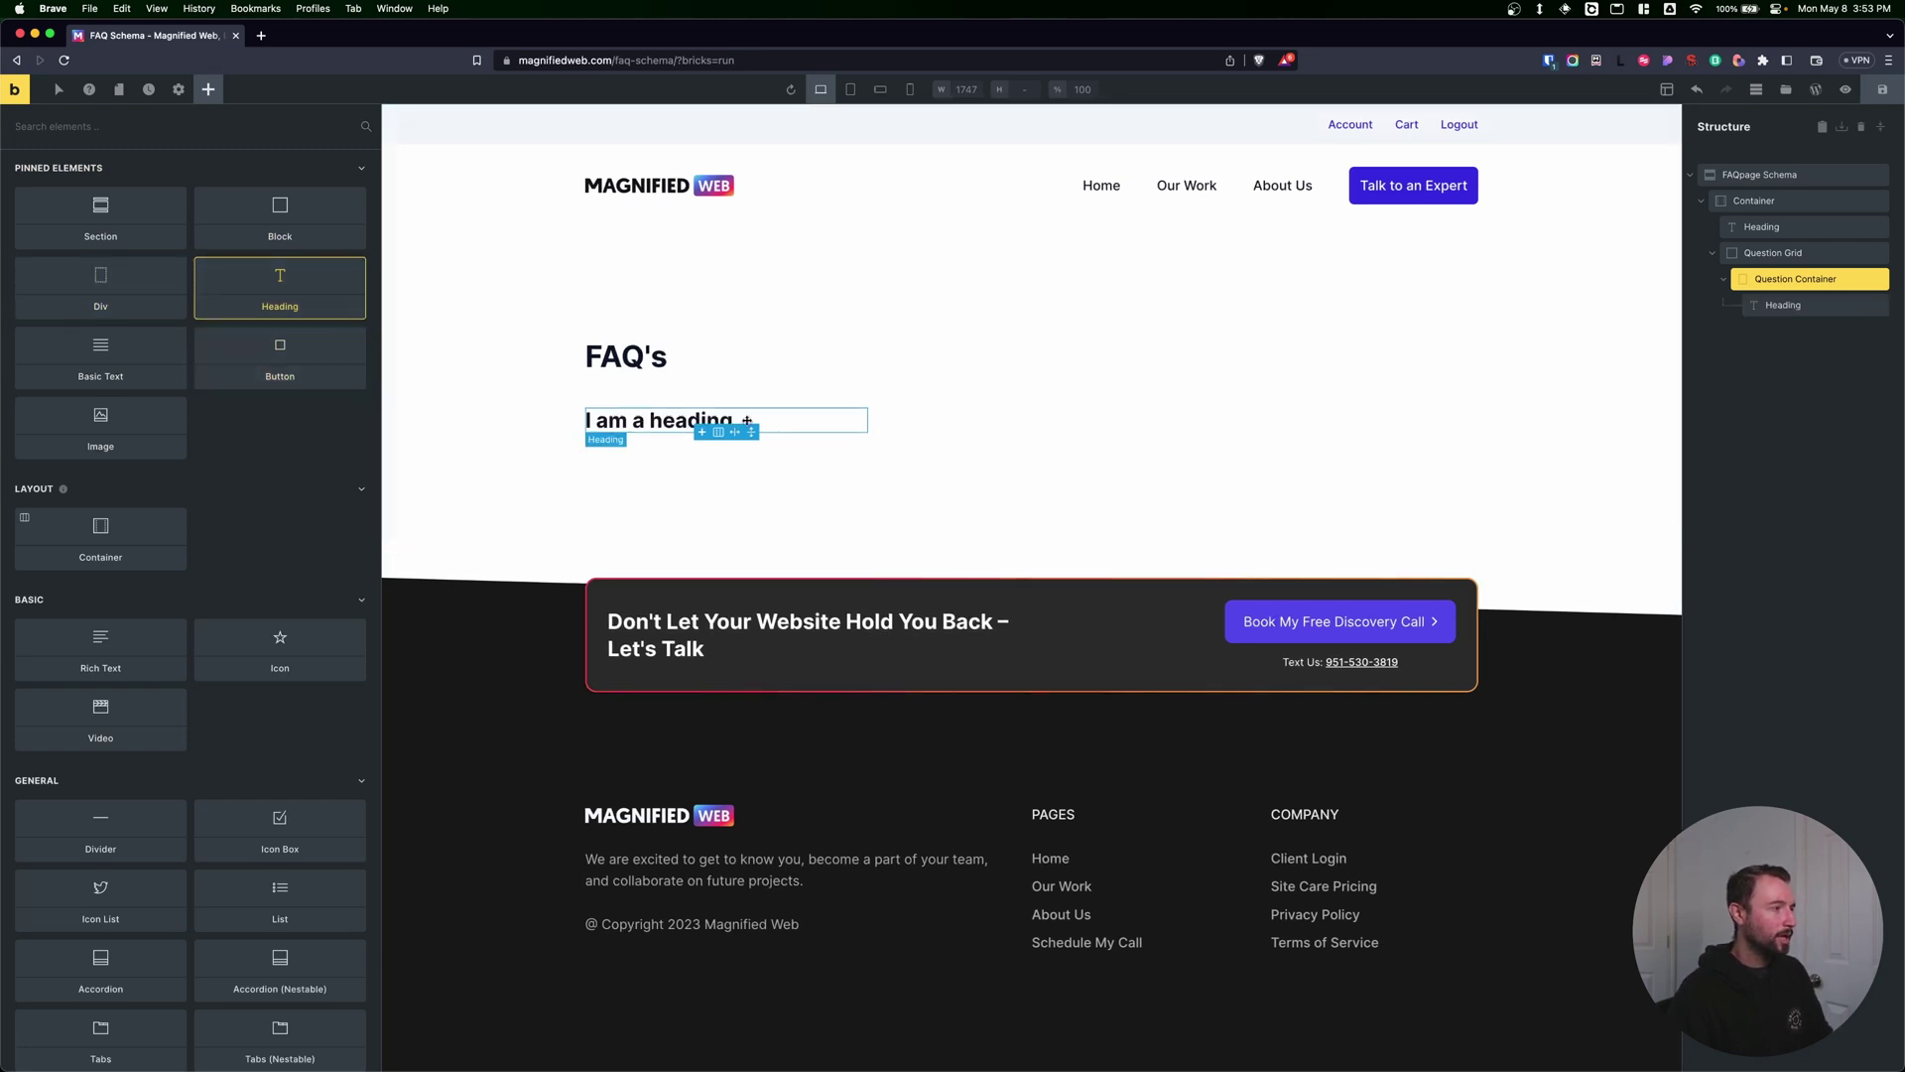
{"action": "left_click", "coordinate": [103, 294]}
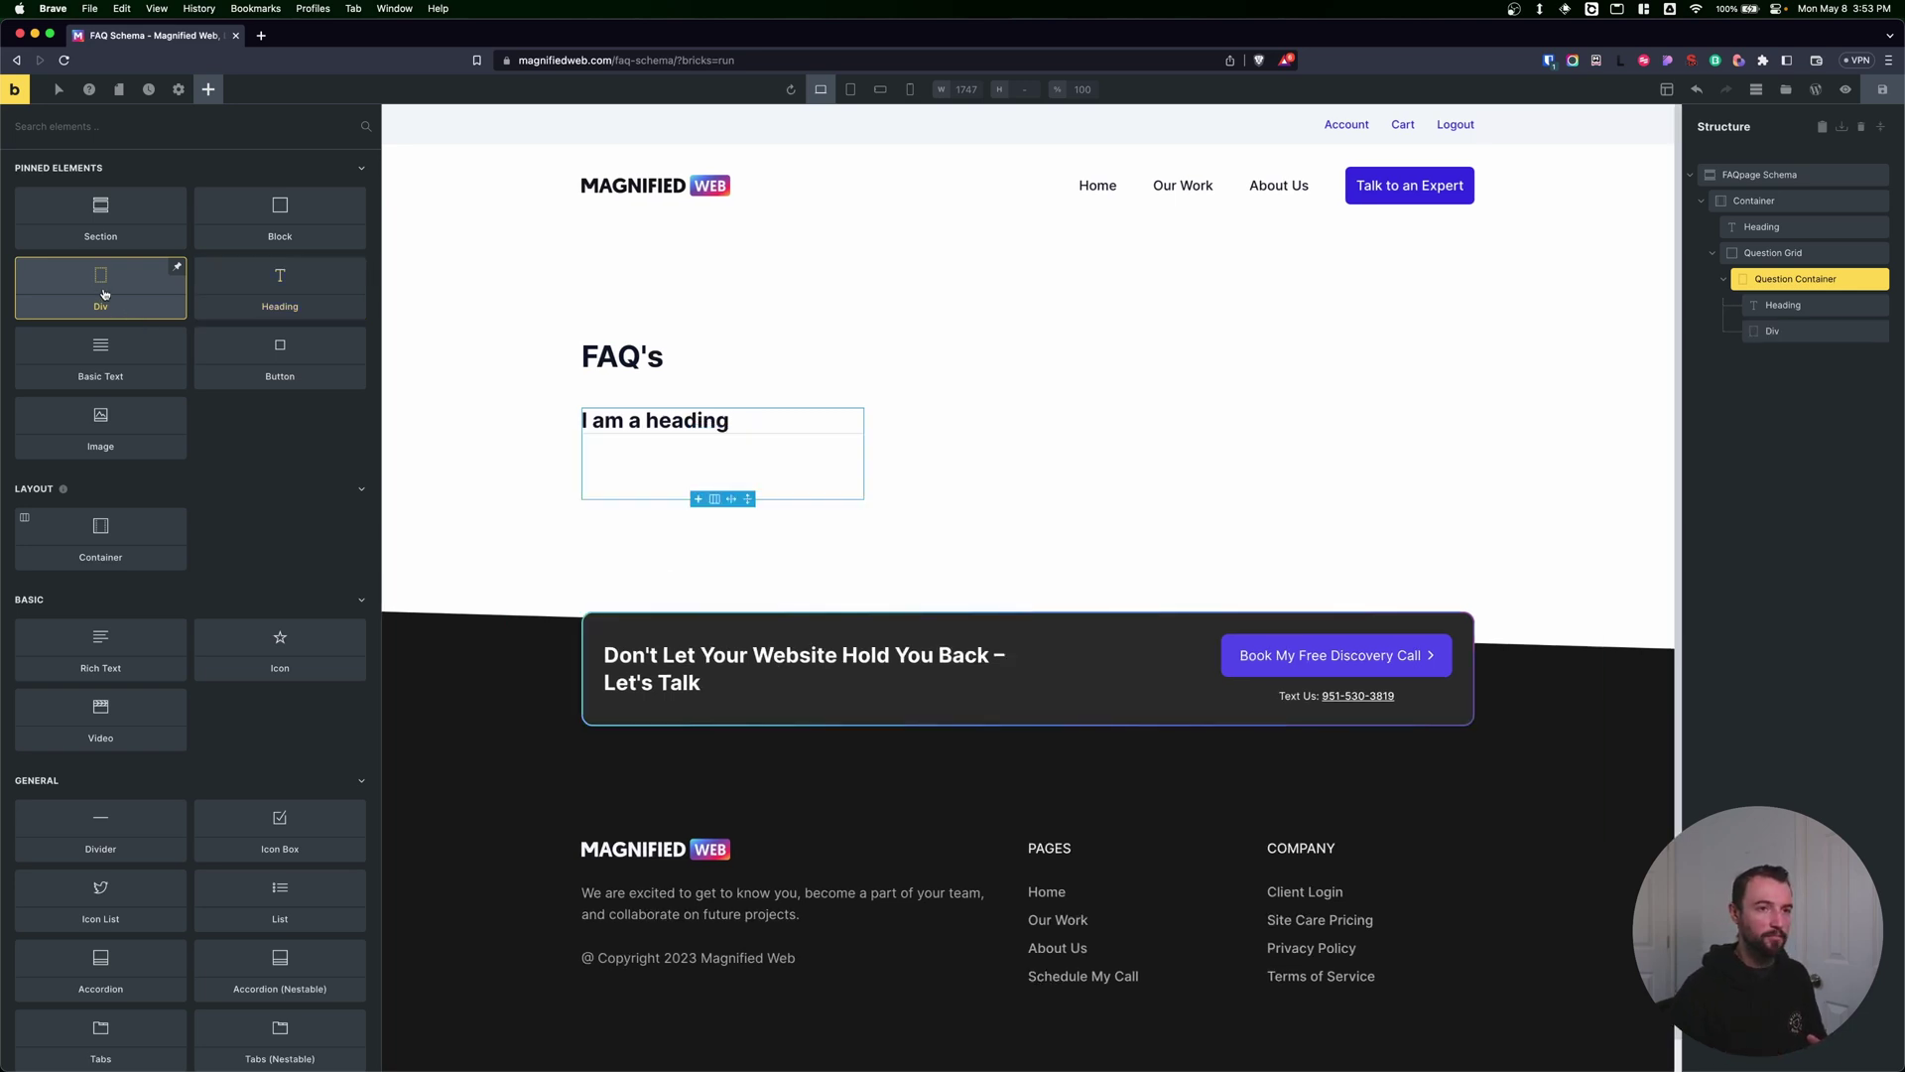
Step: Rename the new heading "Question" and the div below it "Answer Container"
{"action": "double_click", "coordinate": [1786, 304]}
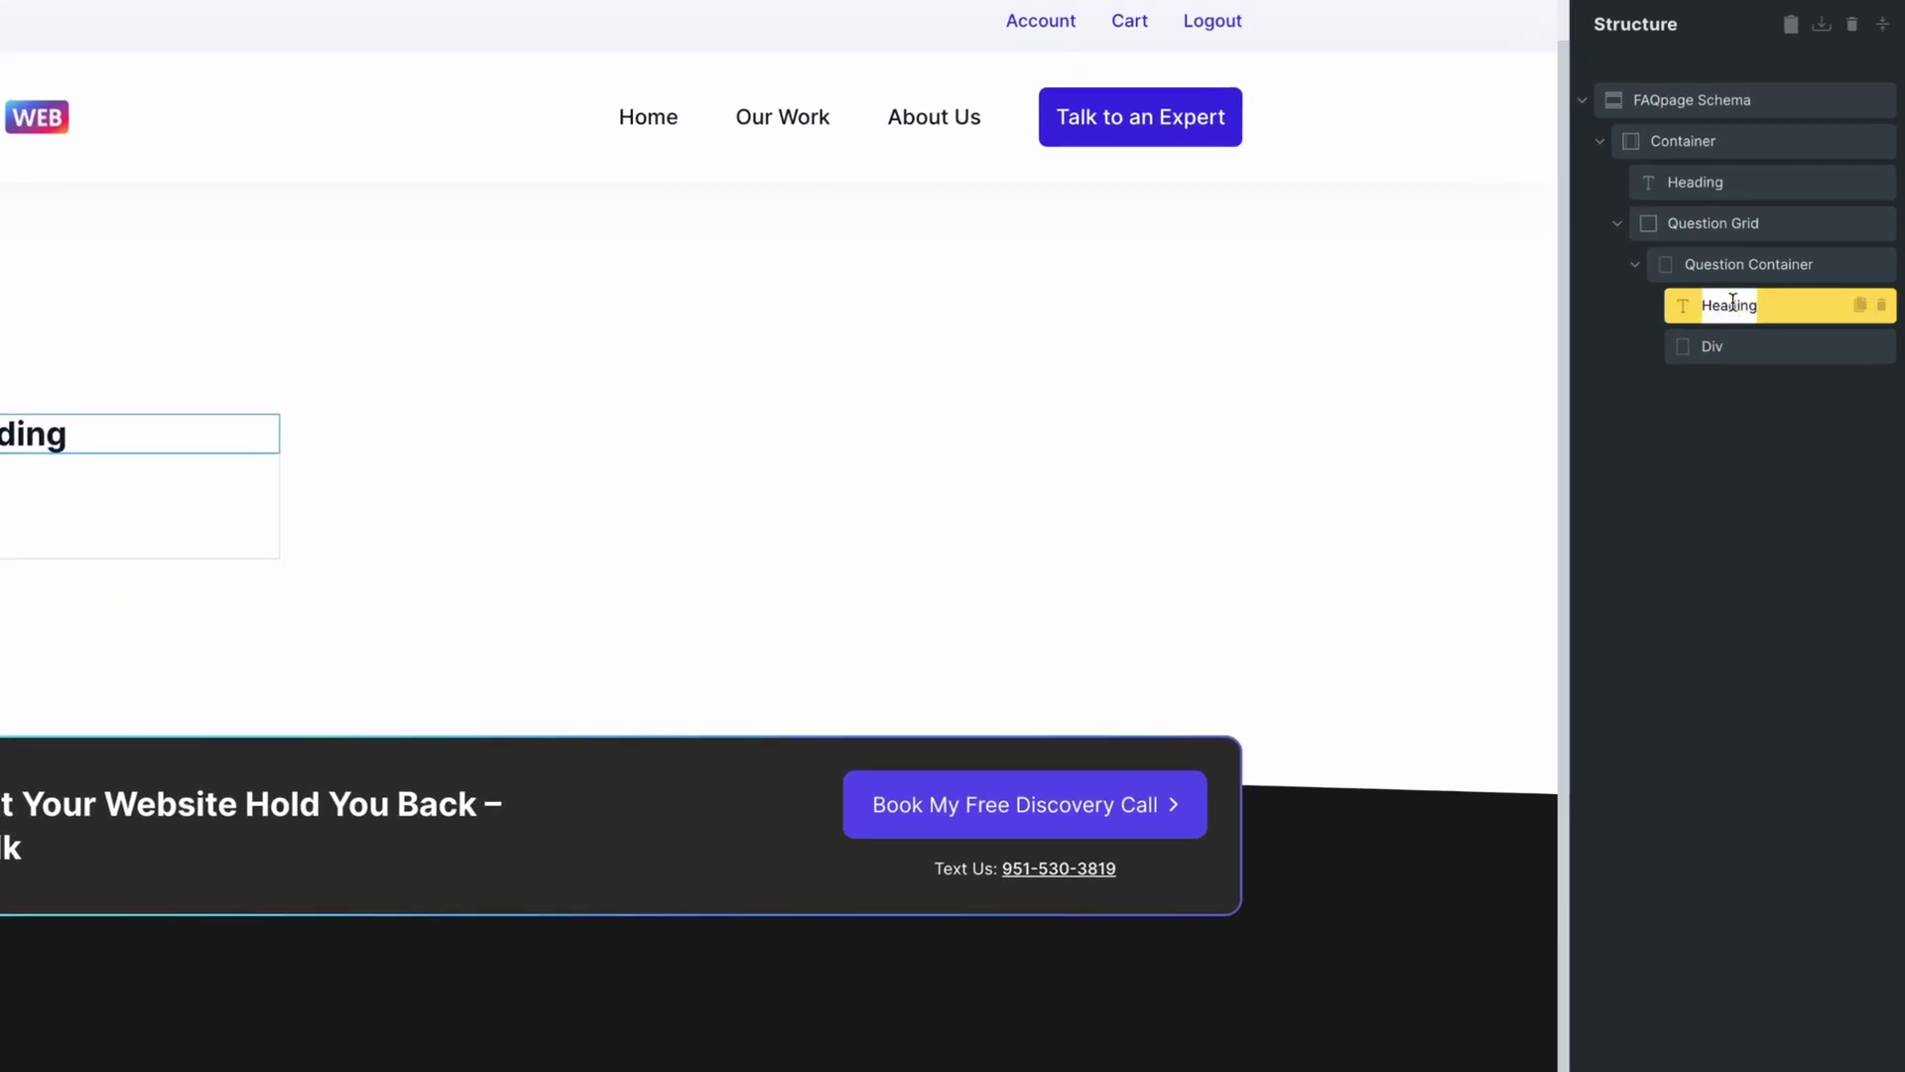
{"action": "type", "text": "Question"}
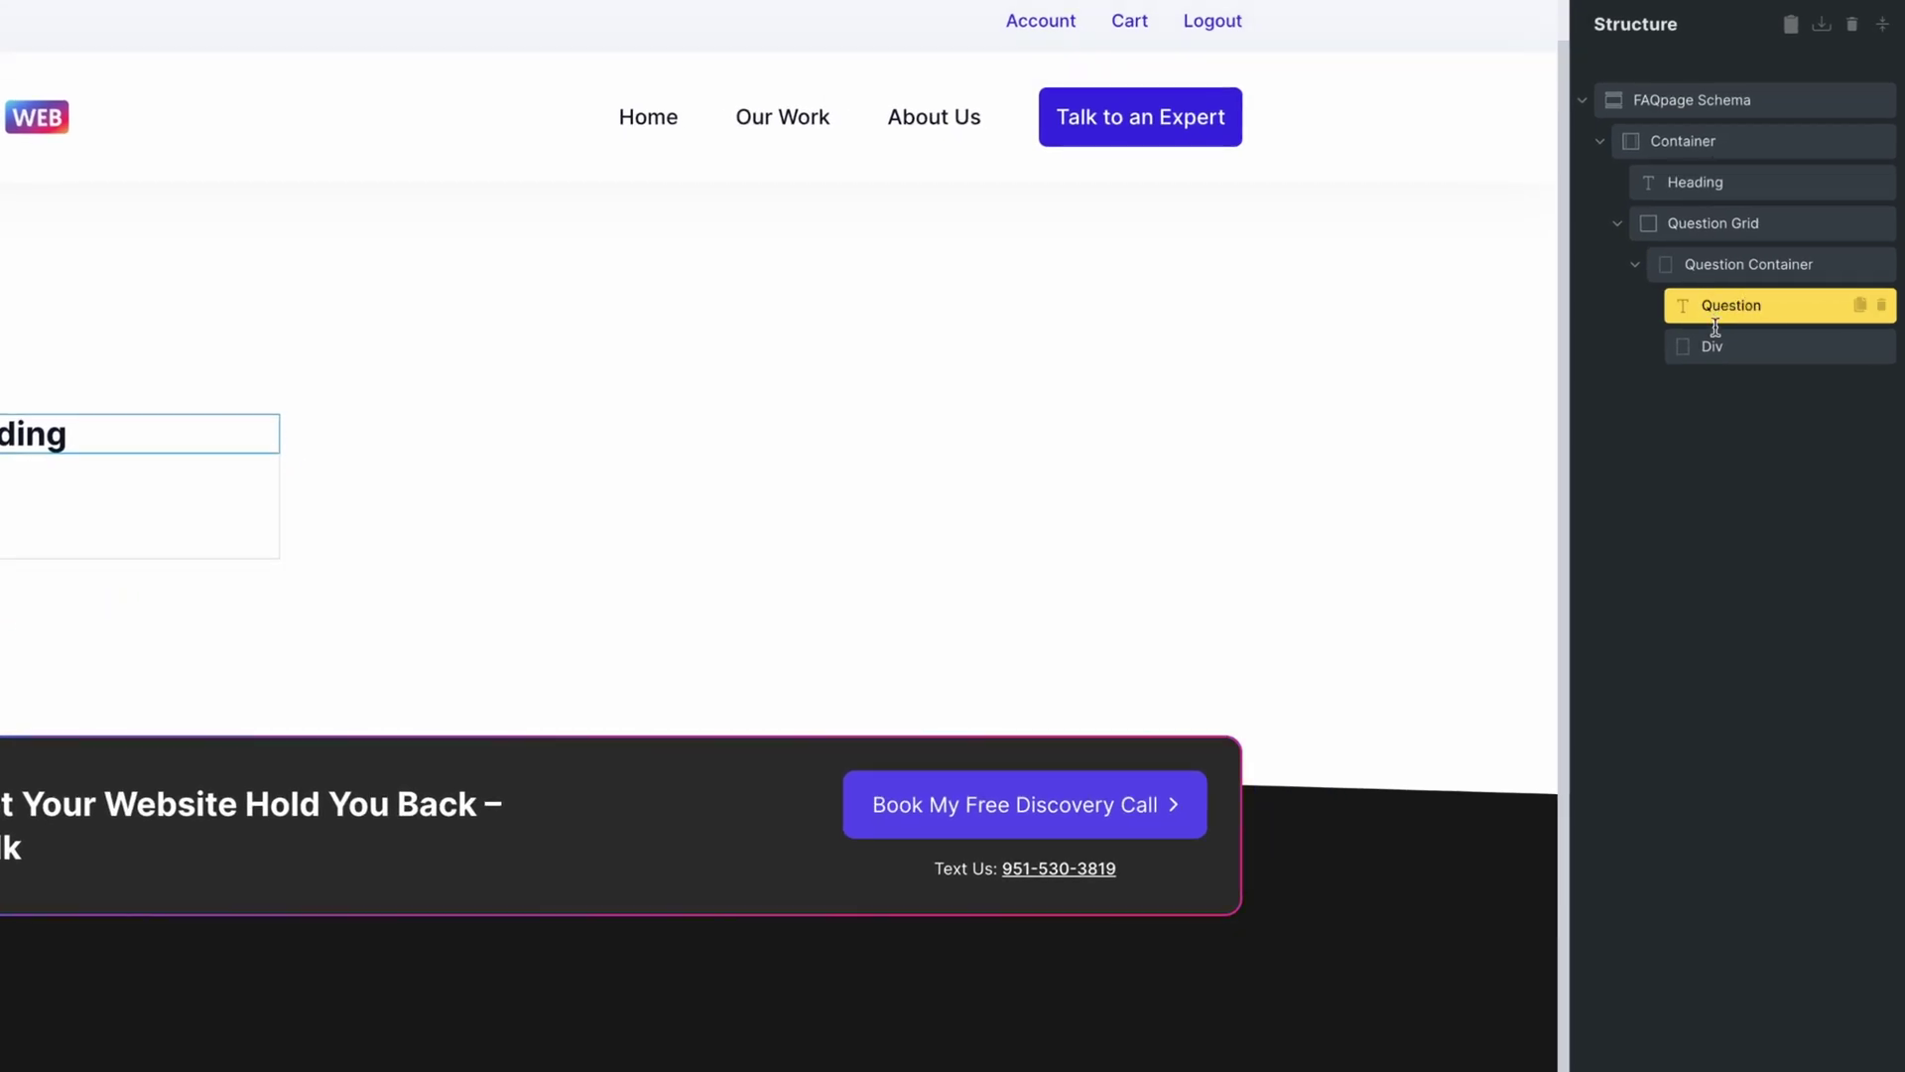
{"action": "double_click", "coordinate": [1718, 347]}
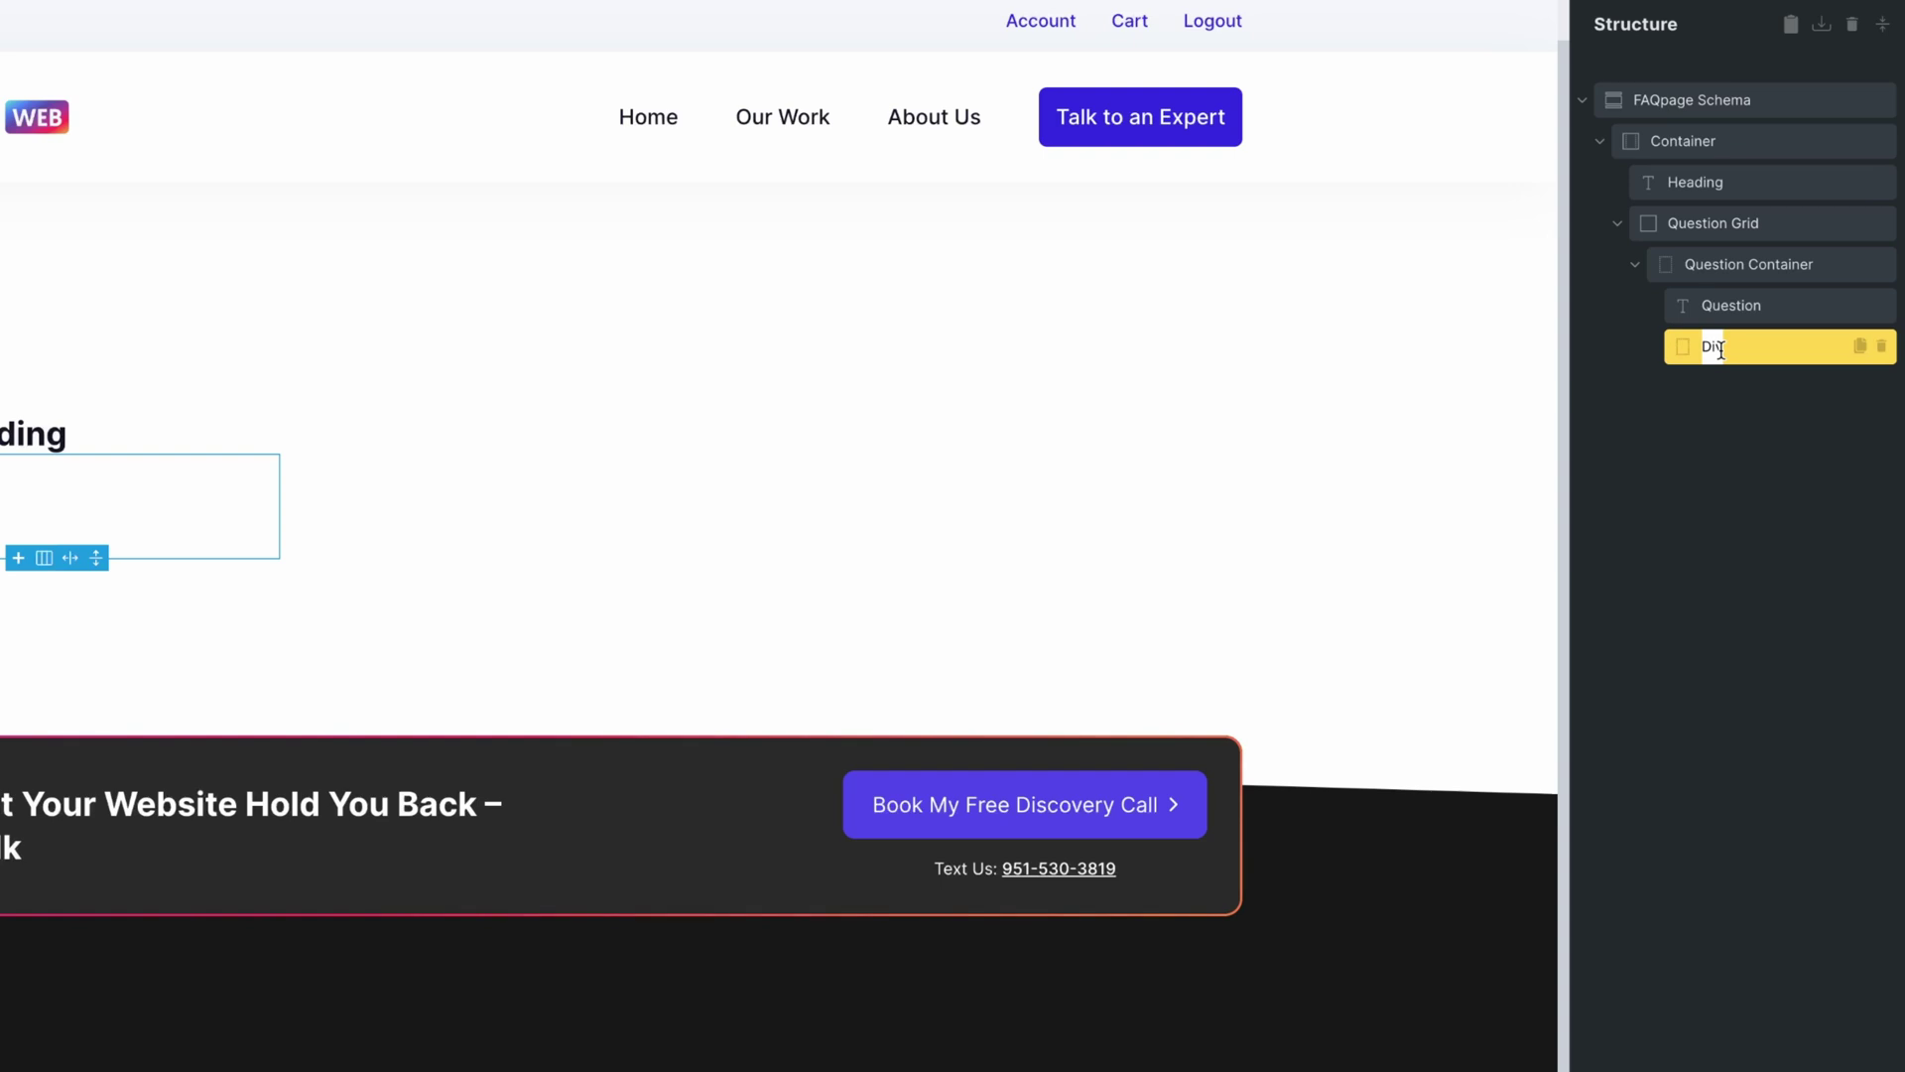
{"action": "type", "text": "Answer Co"}
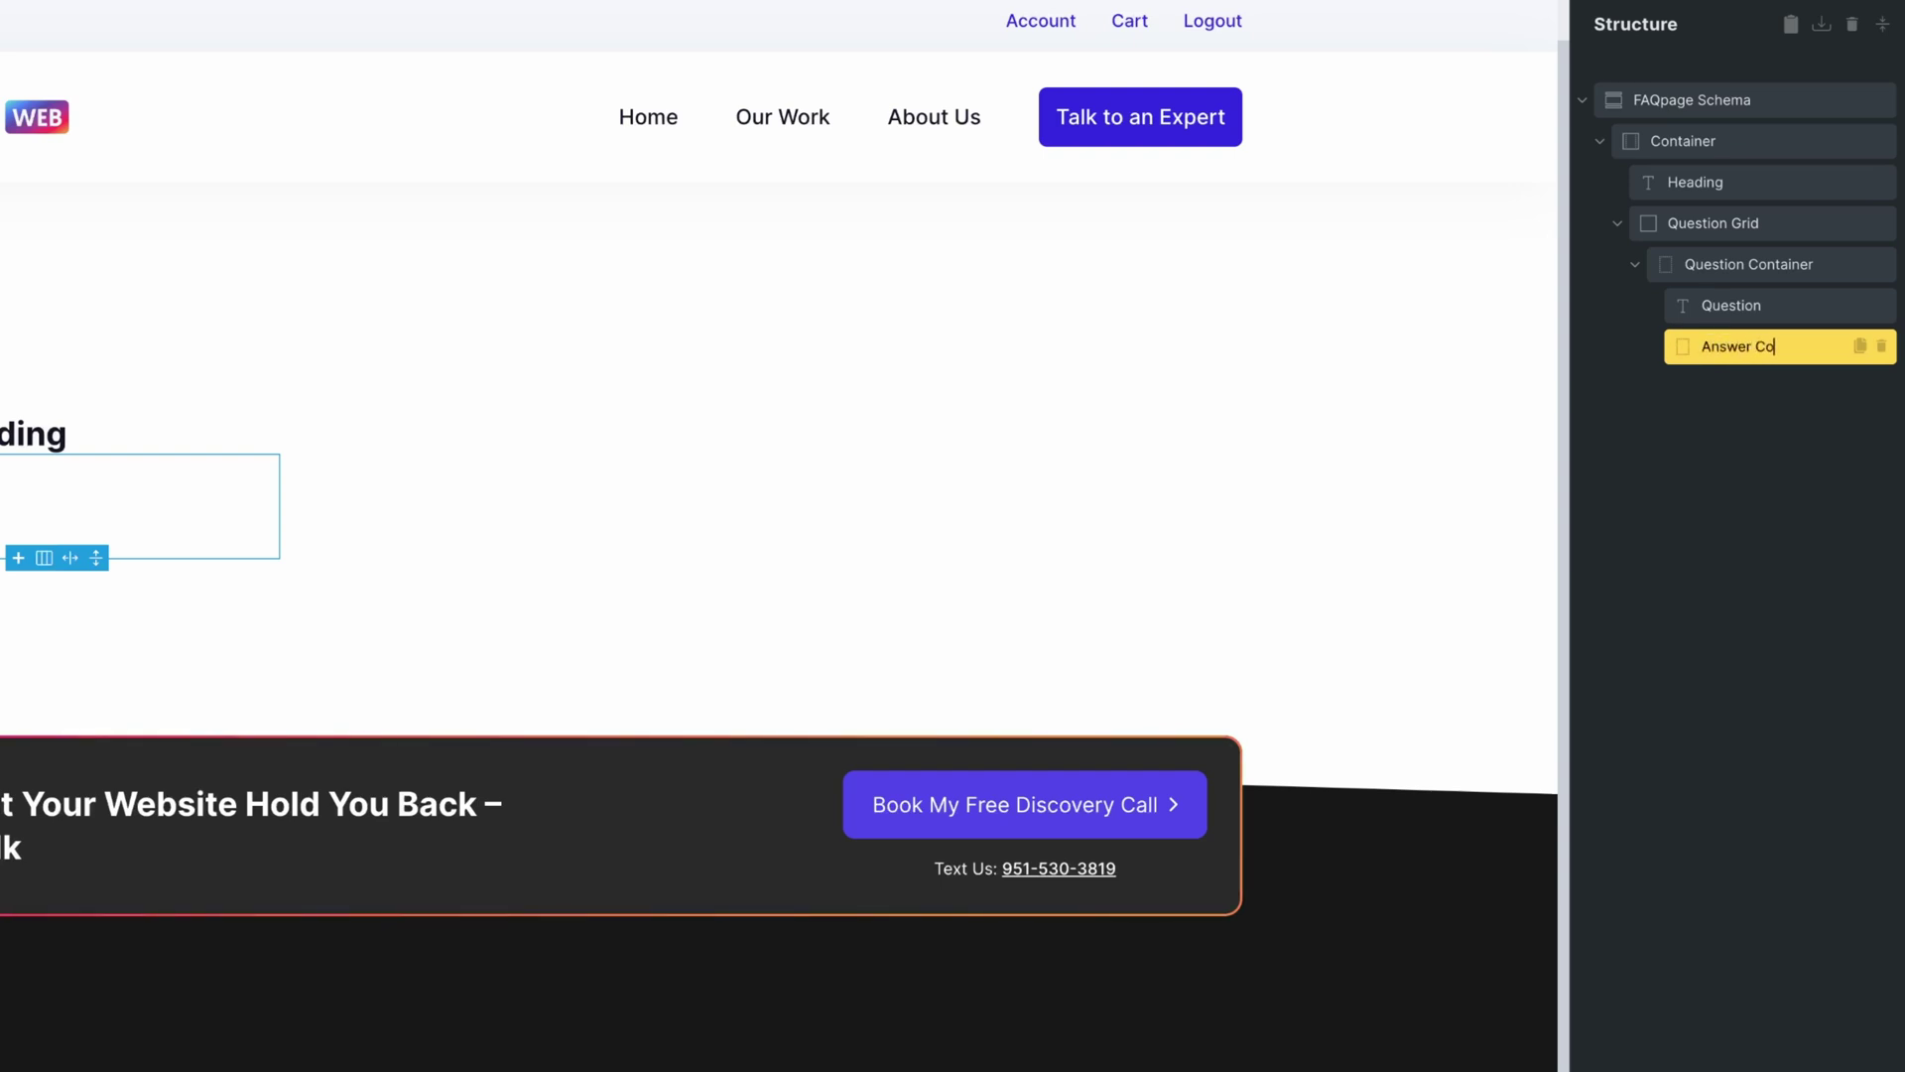
{"action": "type", "text": "ntainer"}
{"action": "key", "text": "Return"}
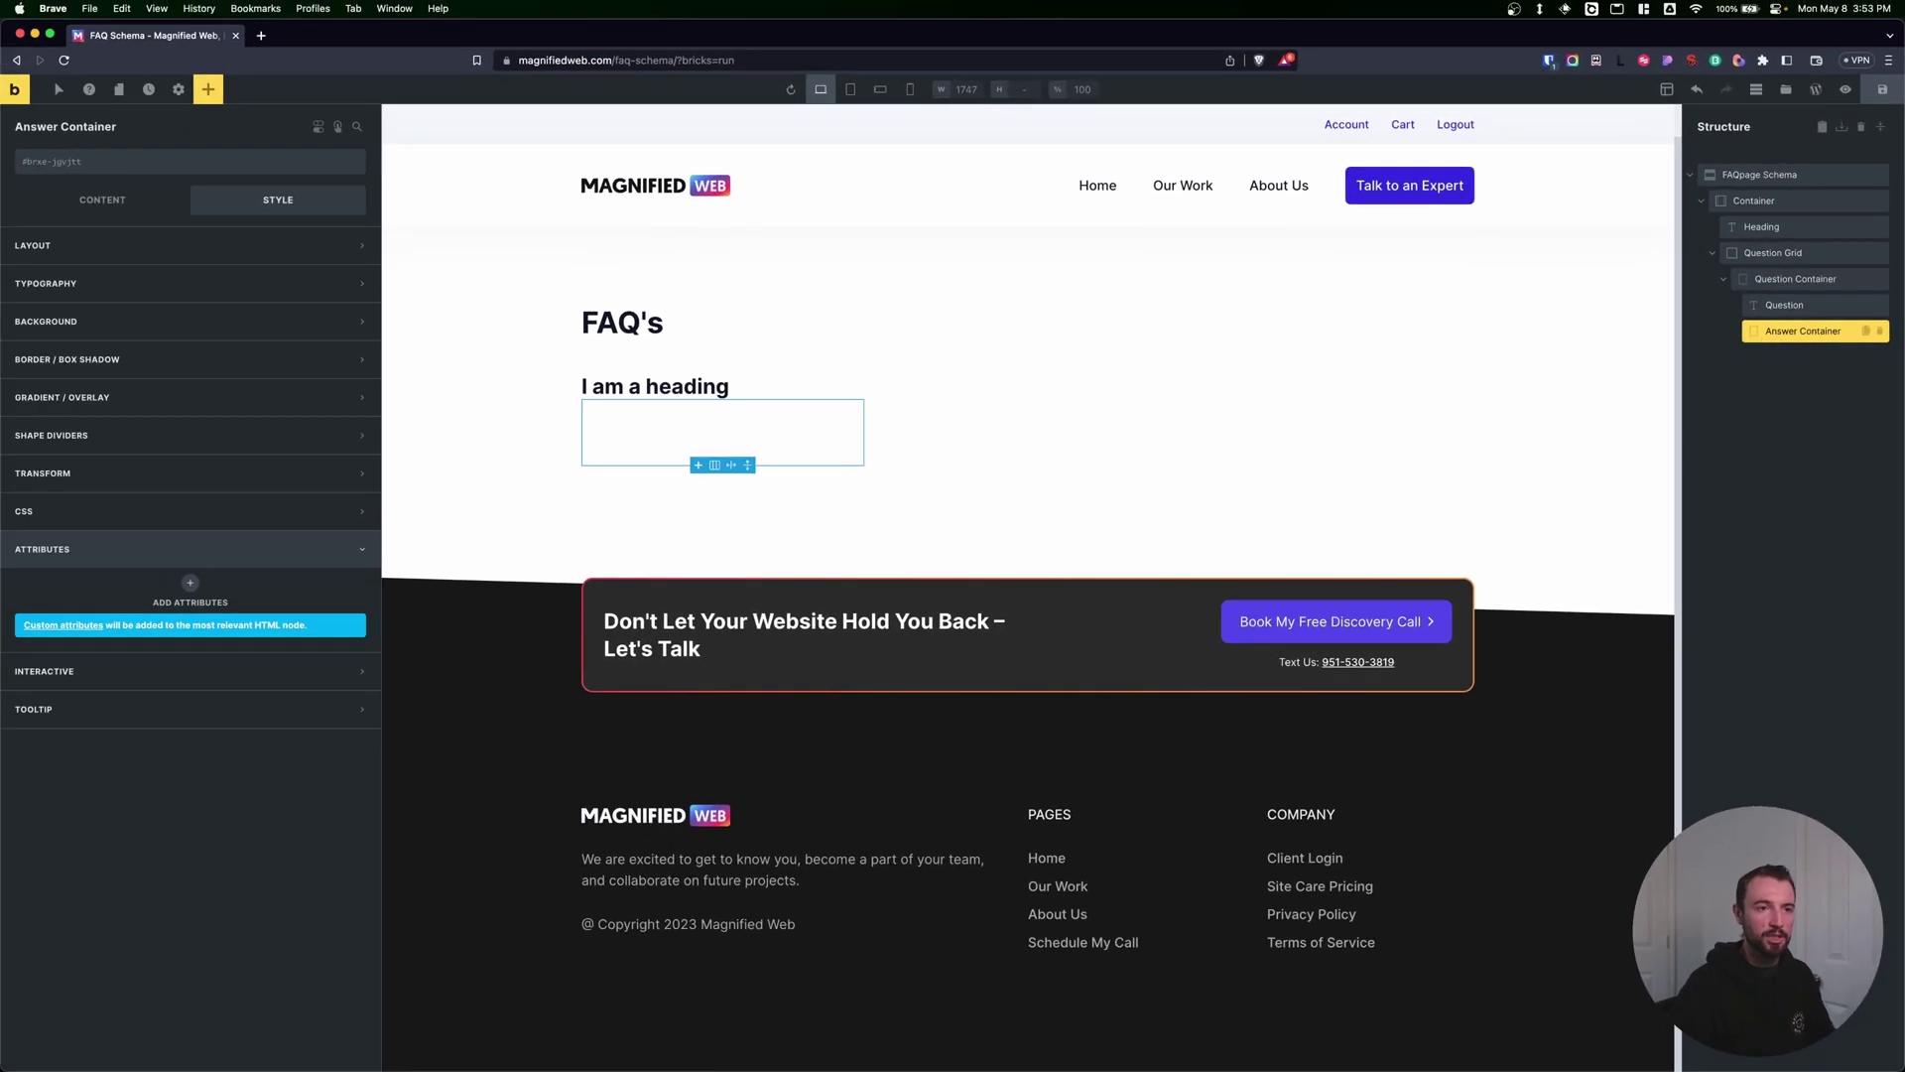
Step: Add a Rich Text element inside the Answer Container and rename it "Answer"
{"action": "left_click", "coordinate": [208, 90]}
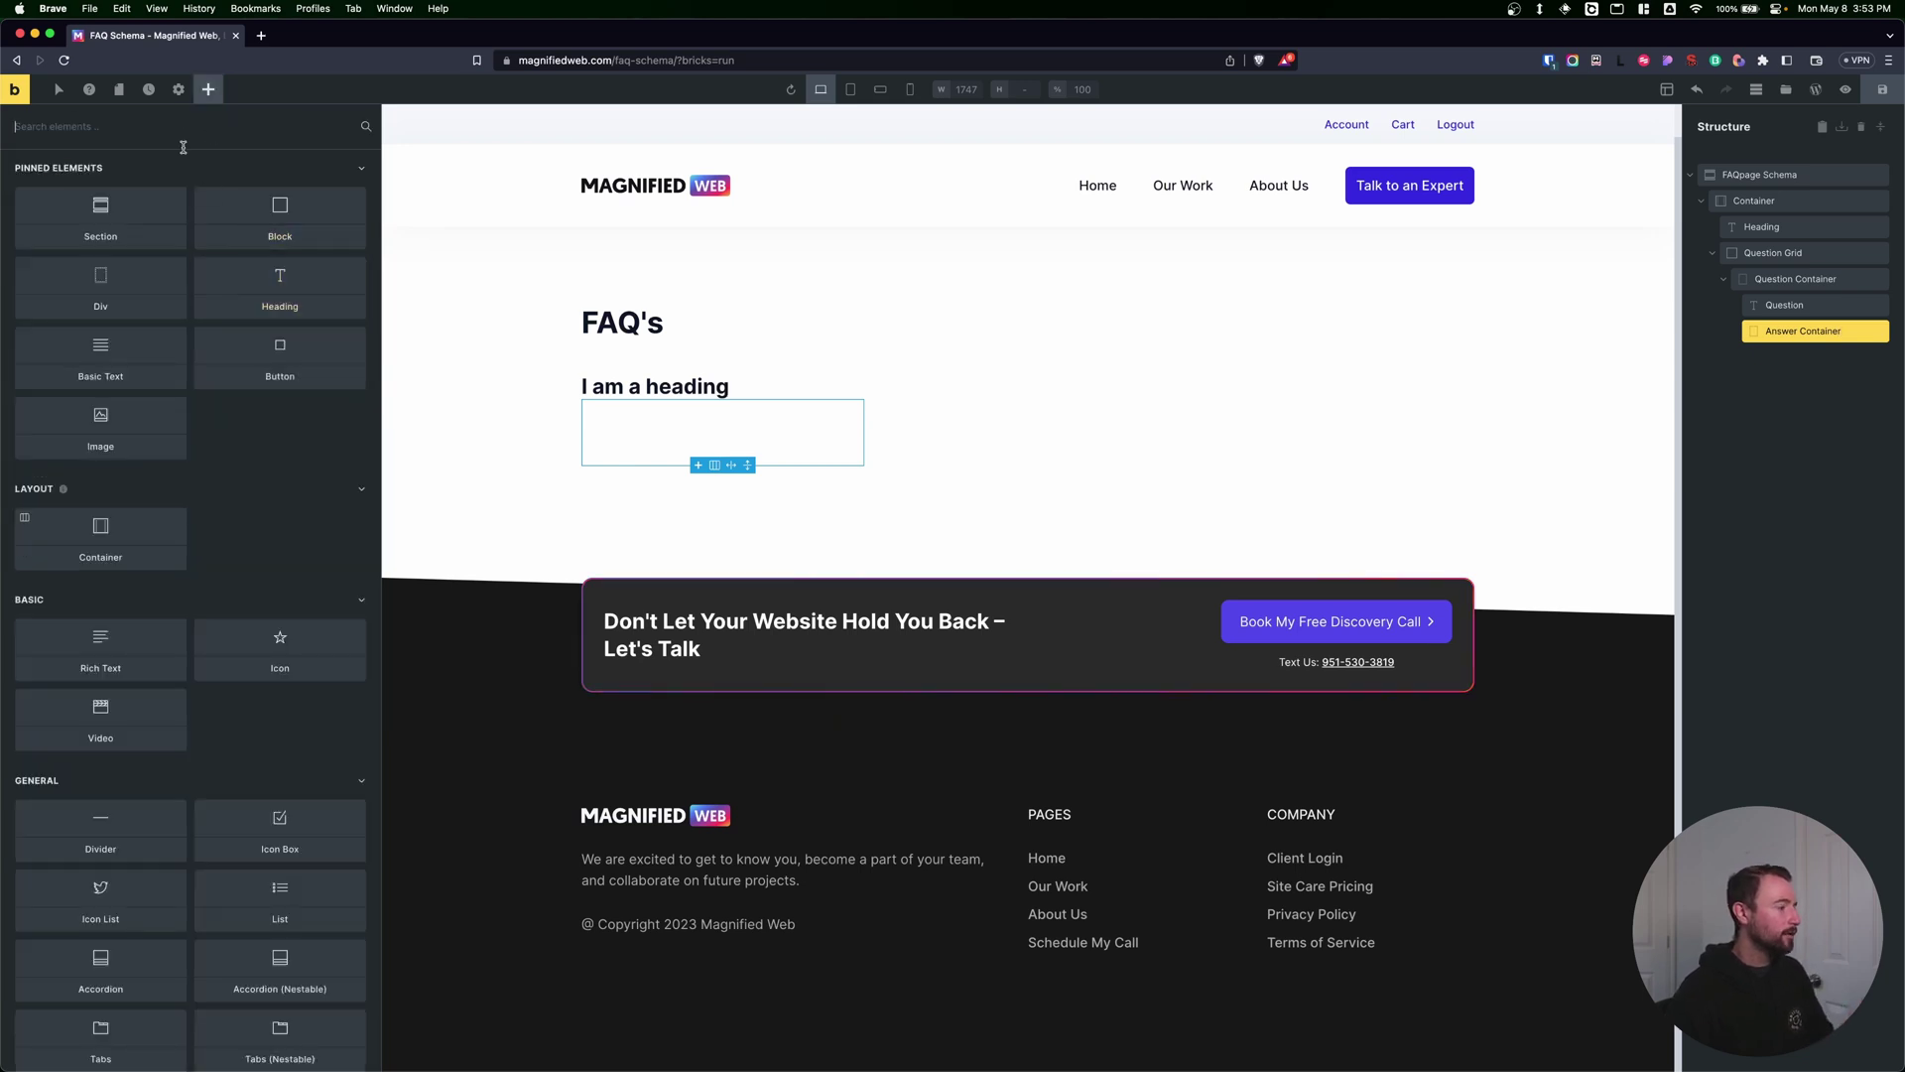
{"action": "type", "text": "rich"}
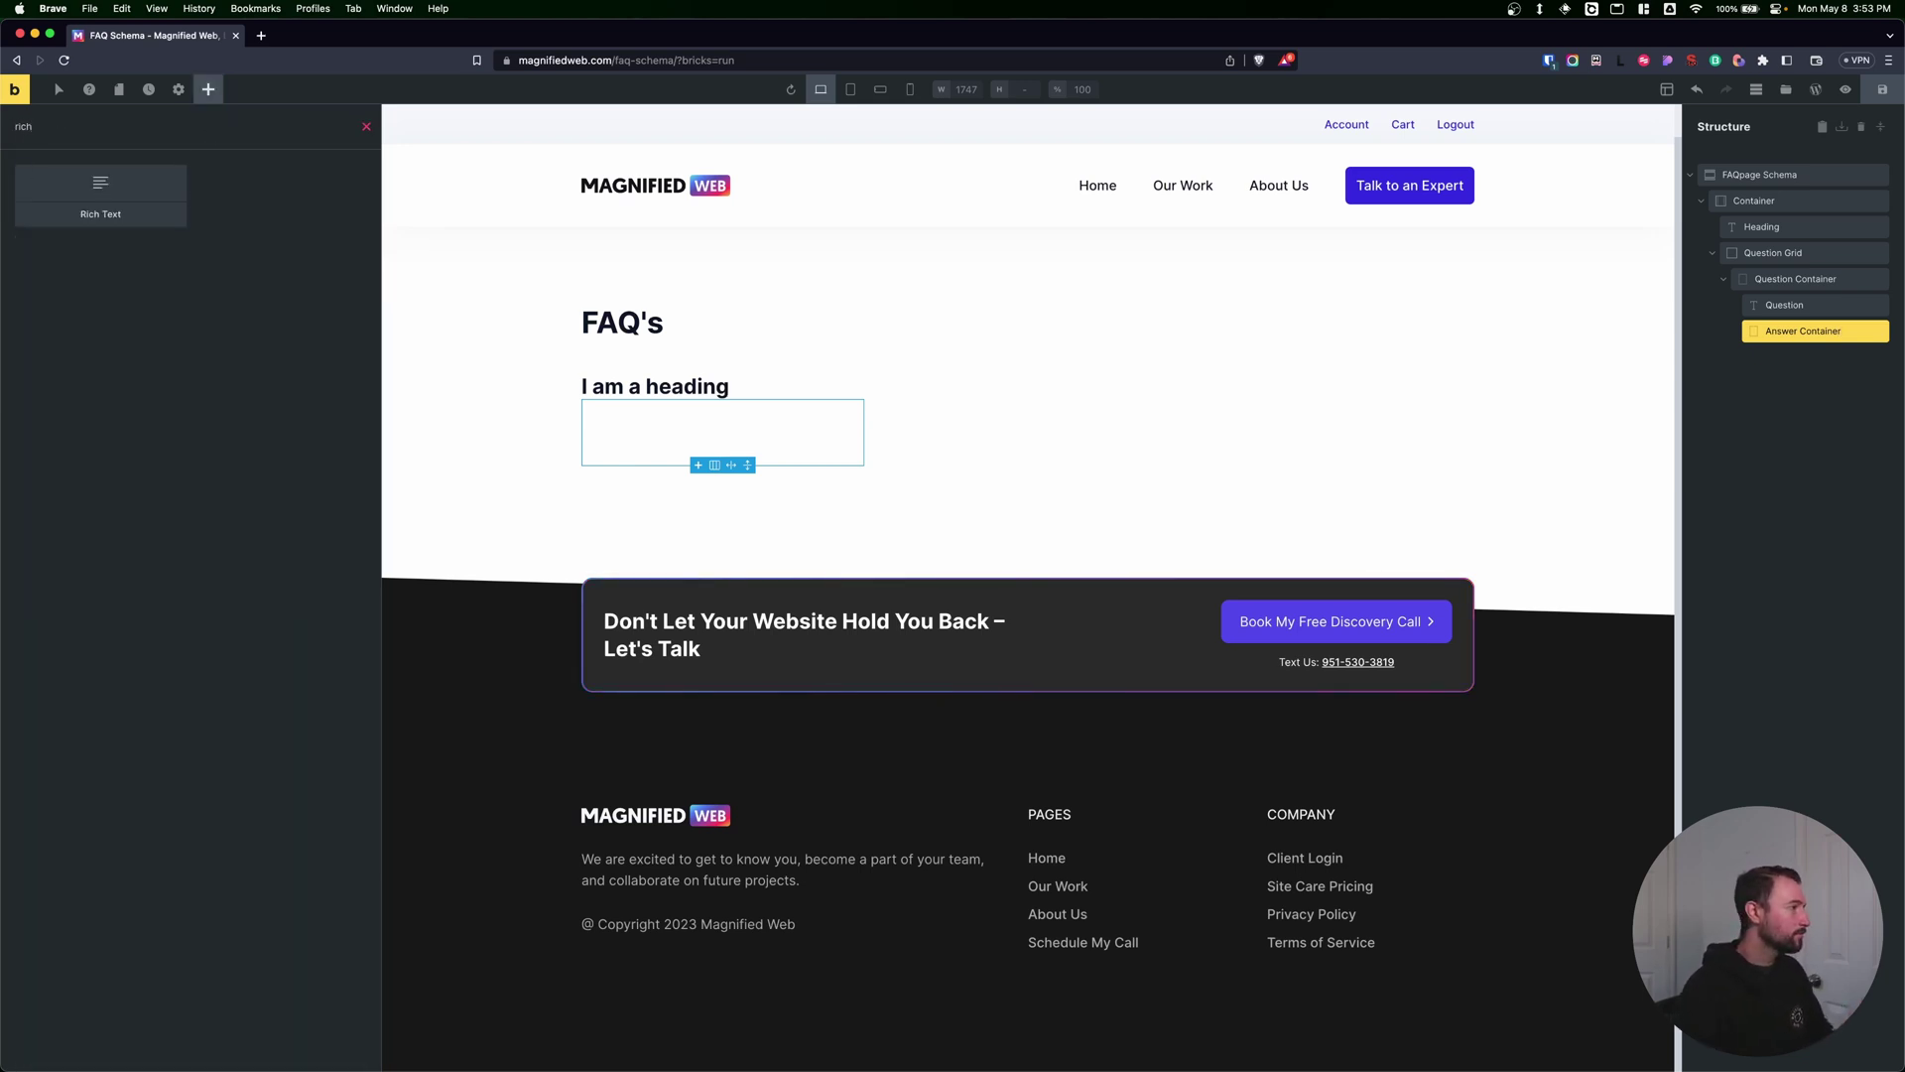
{"action": "left_click", "coordinate": [148, 199]}
{"action": "left_click", "coordinate": [1801, 359]}
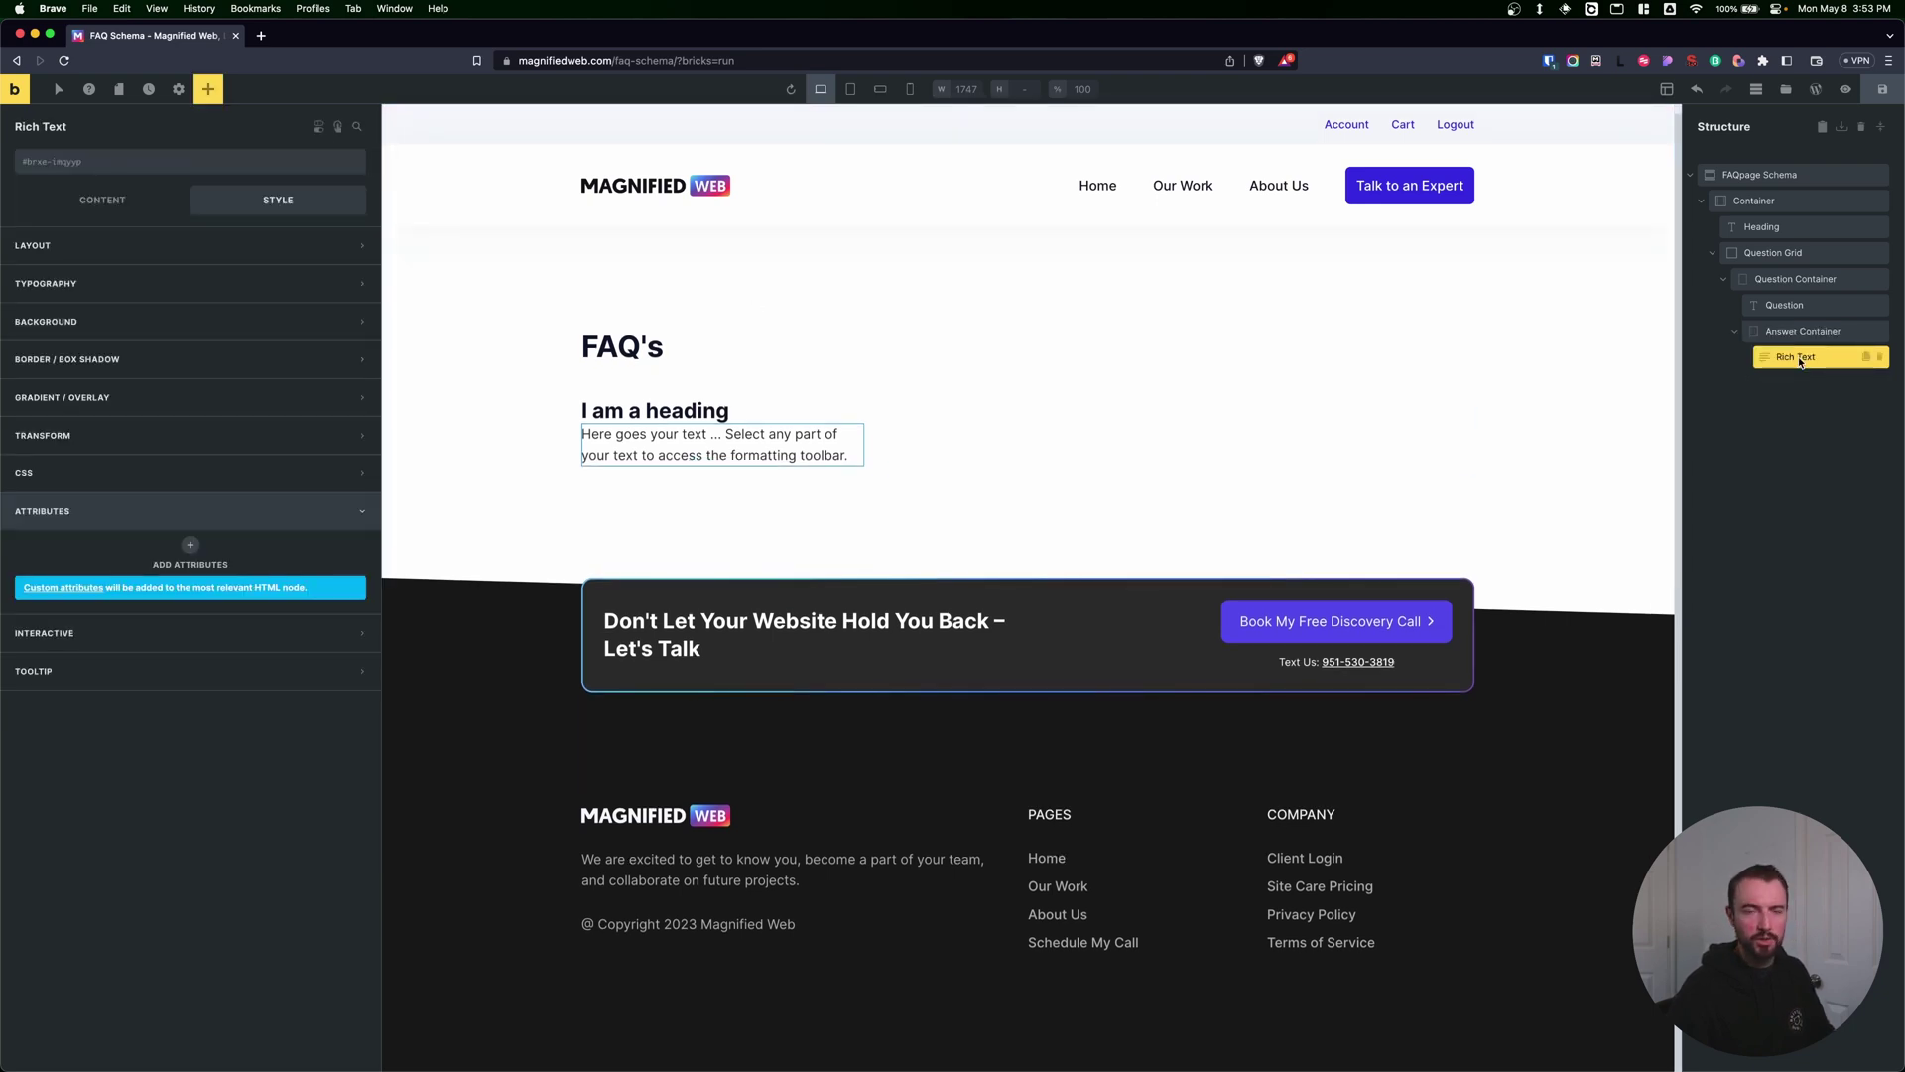
{"action": "left_click", "coordinate": [124, 211]}
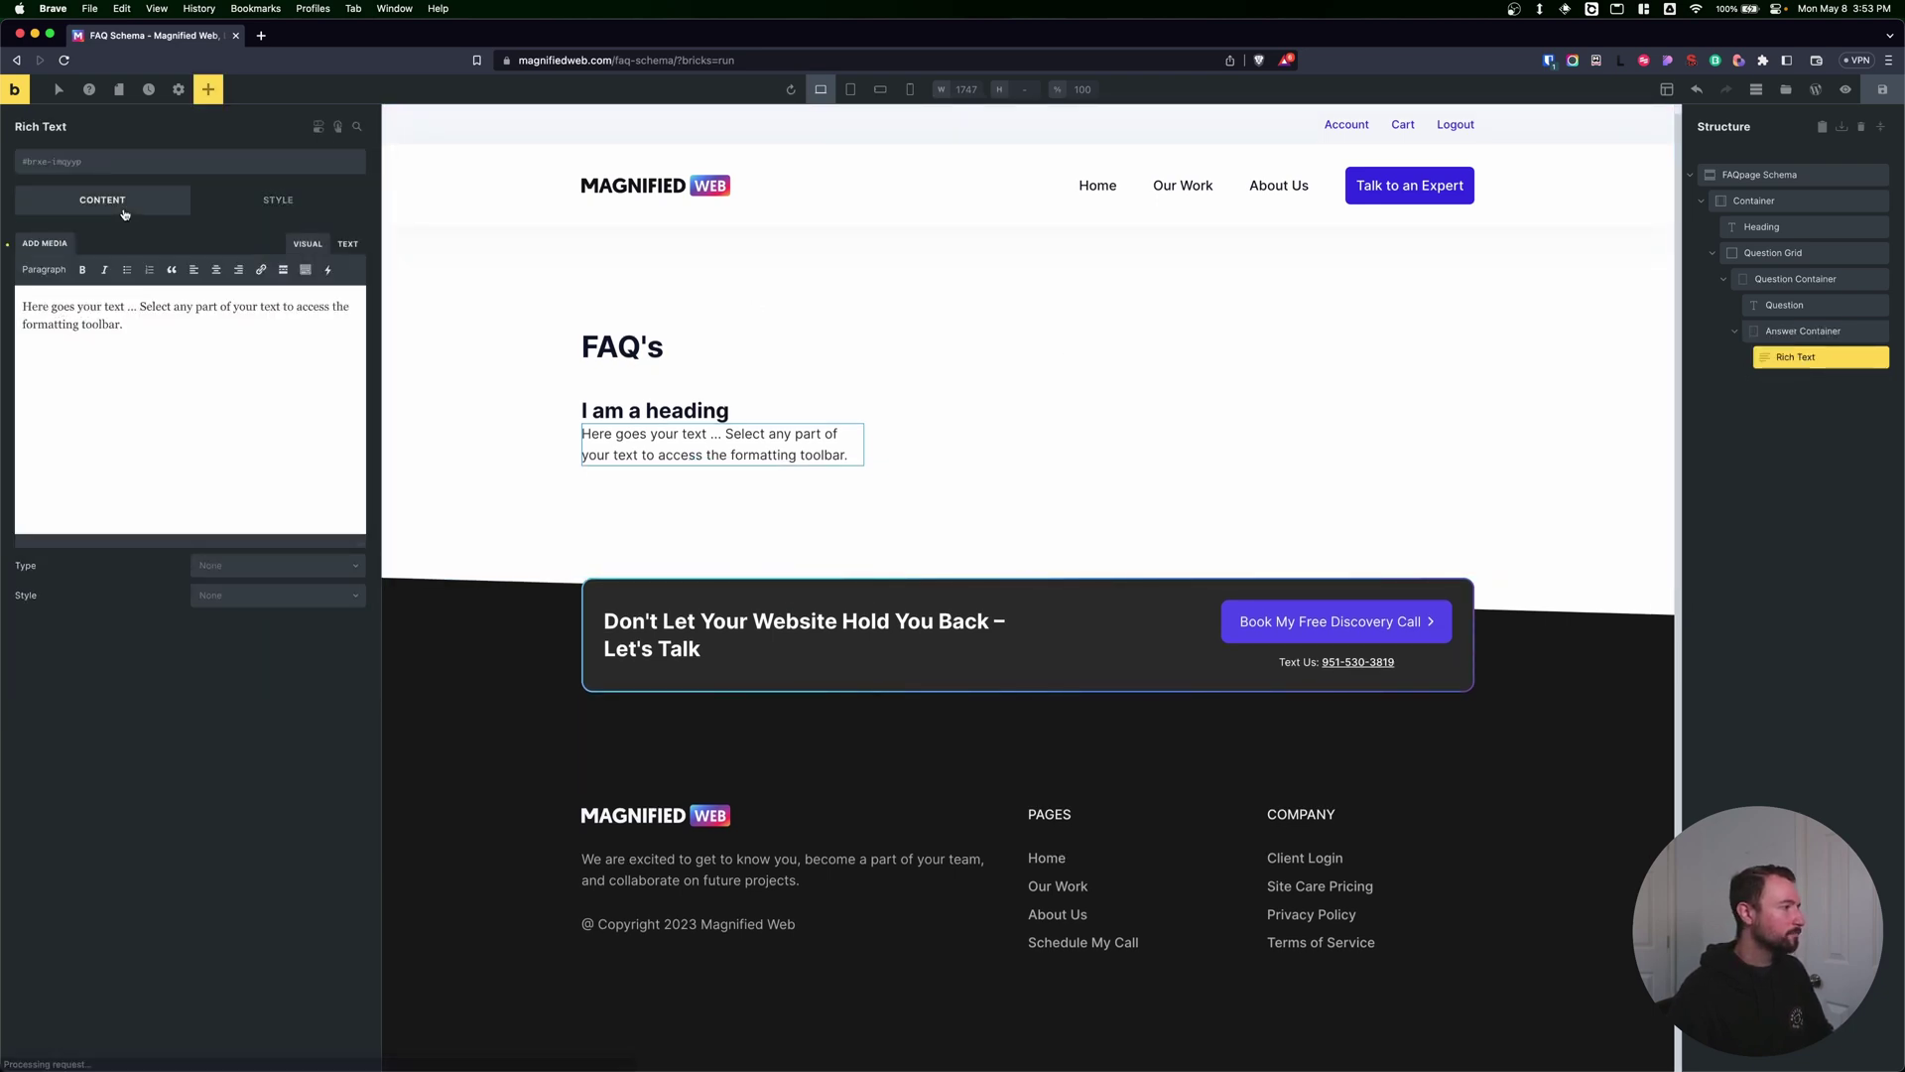
{"action": "type", "text": "Answer"}
{"action": "key", "text": "Return"}
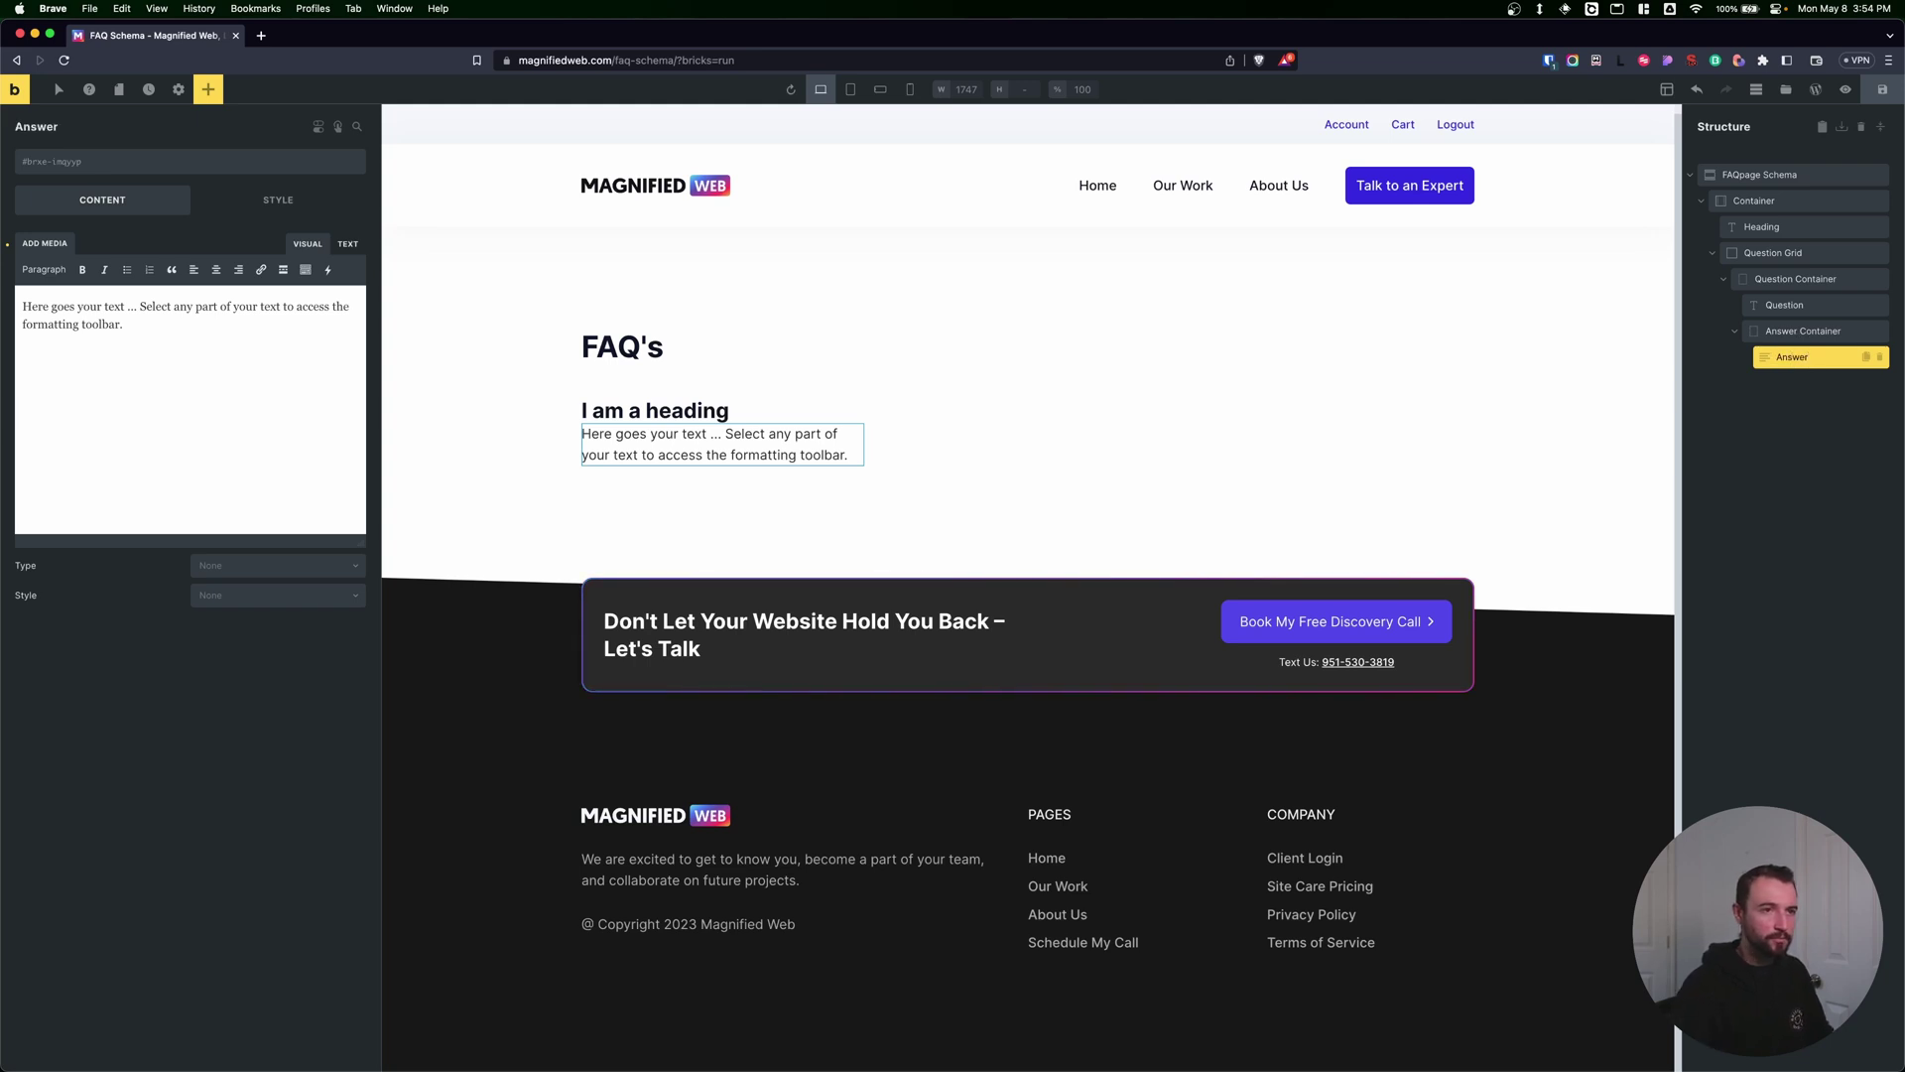
{"action": "left_click", "coordinate": [1753, 178]}
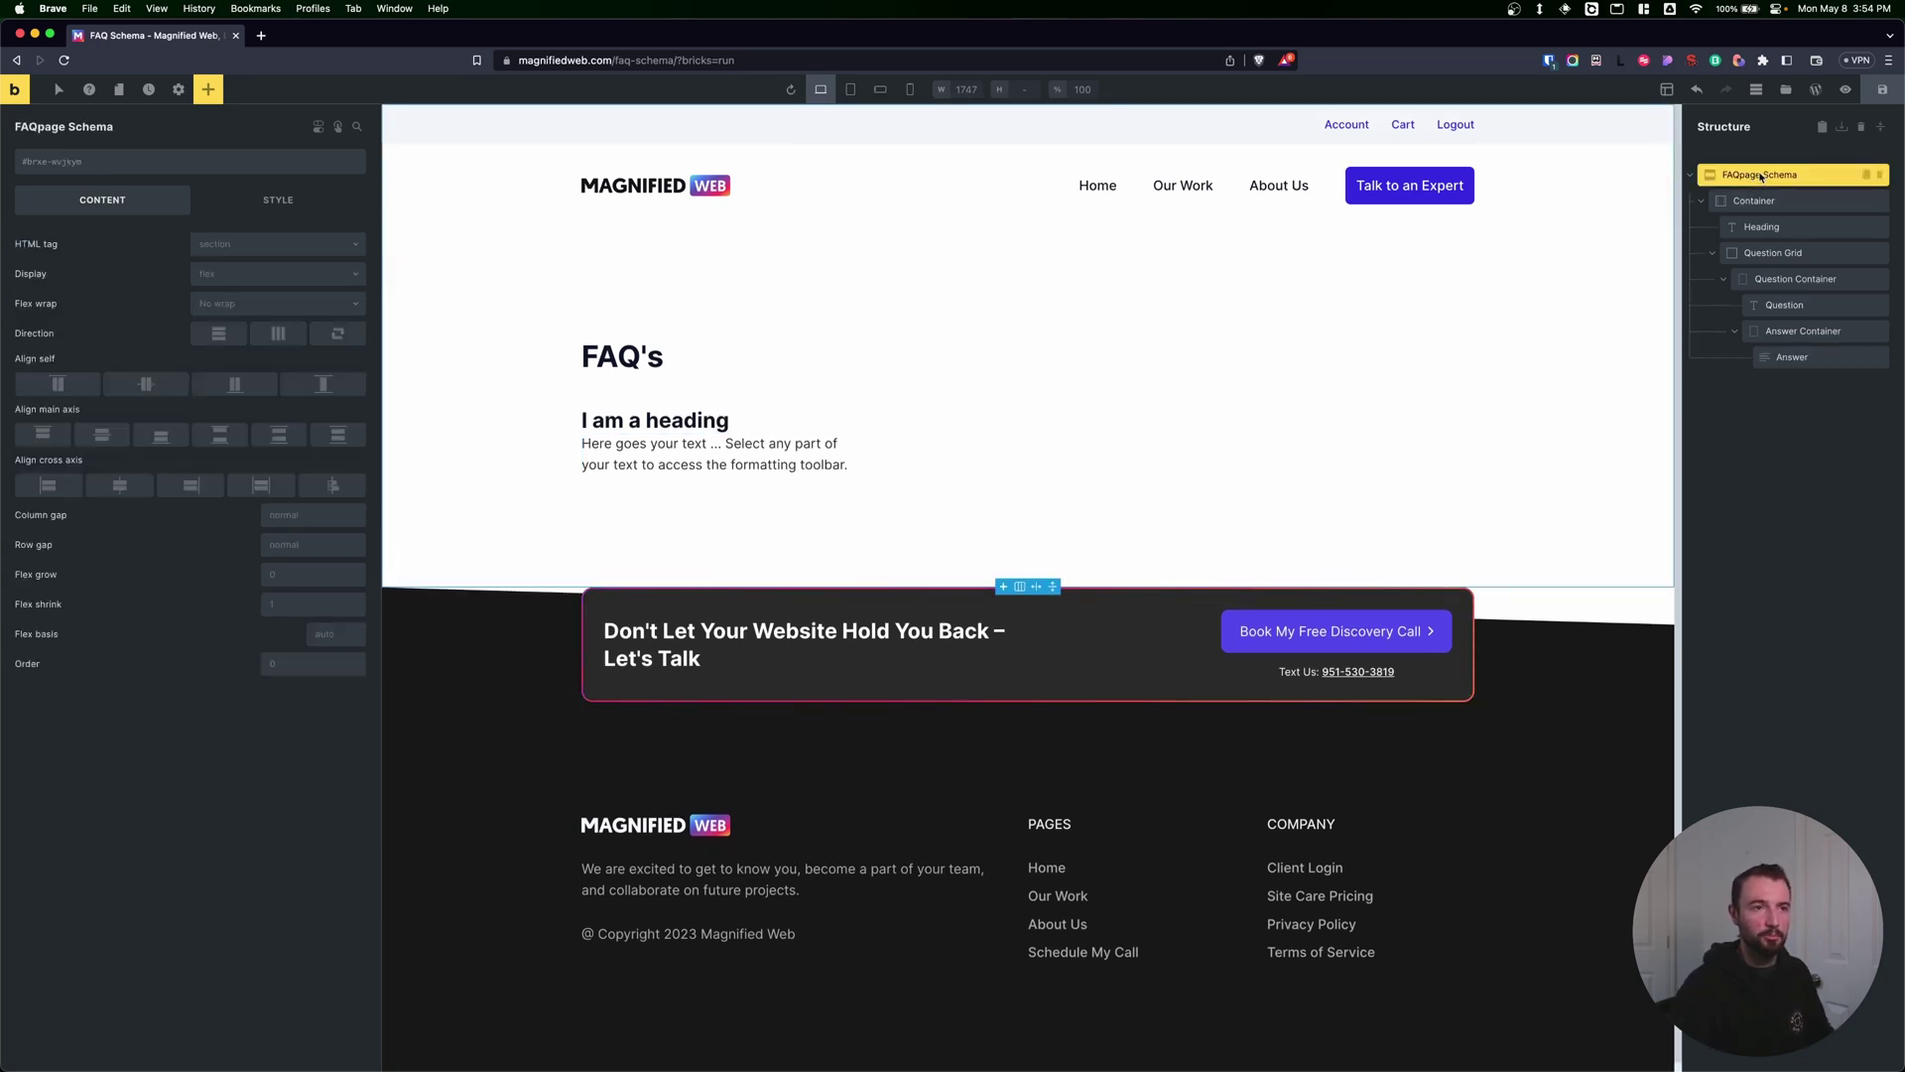
{"action": "left_click", "coordinate": [1773, 253]}
{"action": "left_click", "coordinate": [1783, 281]}
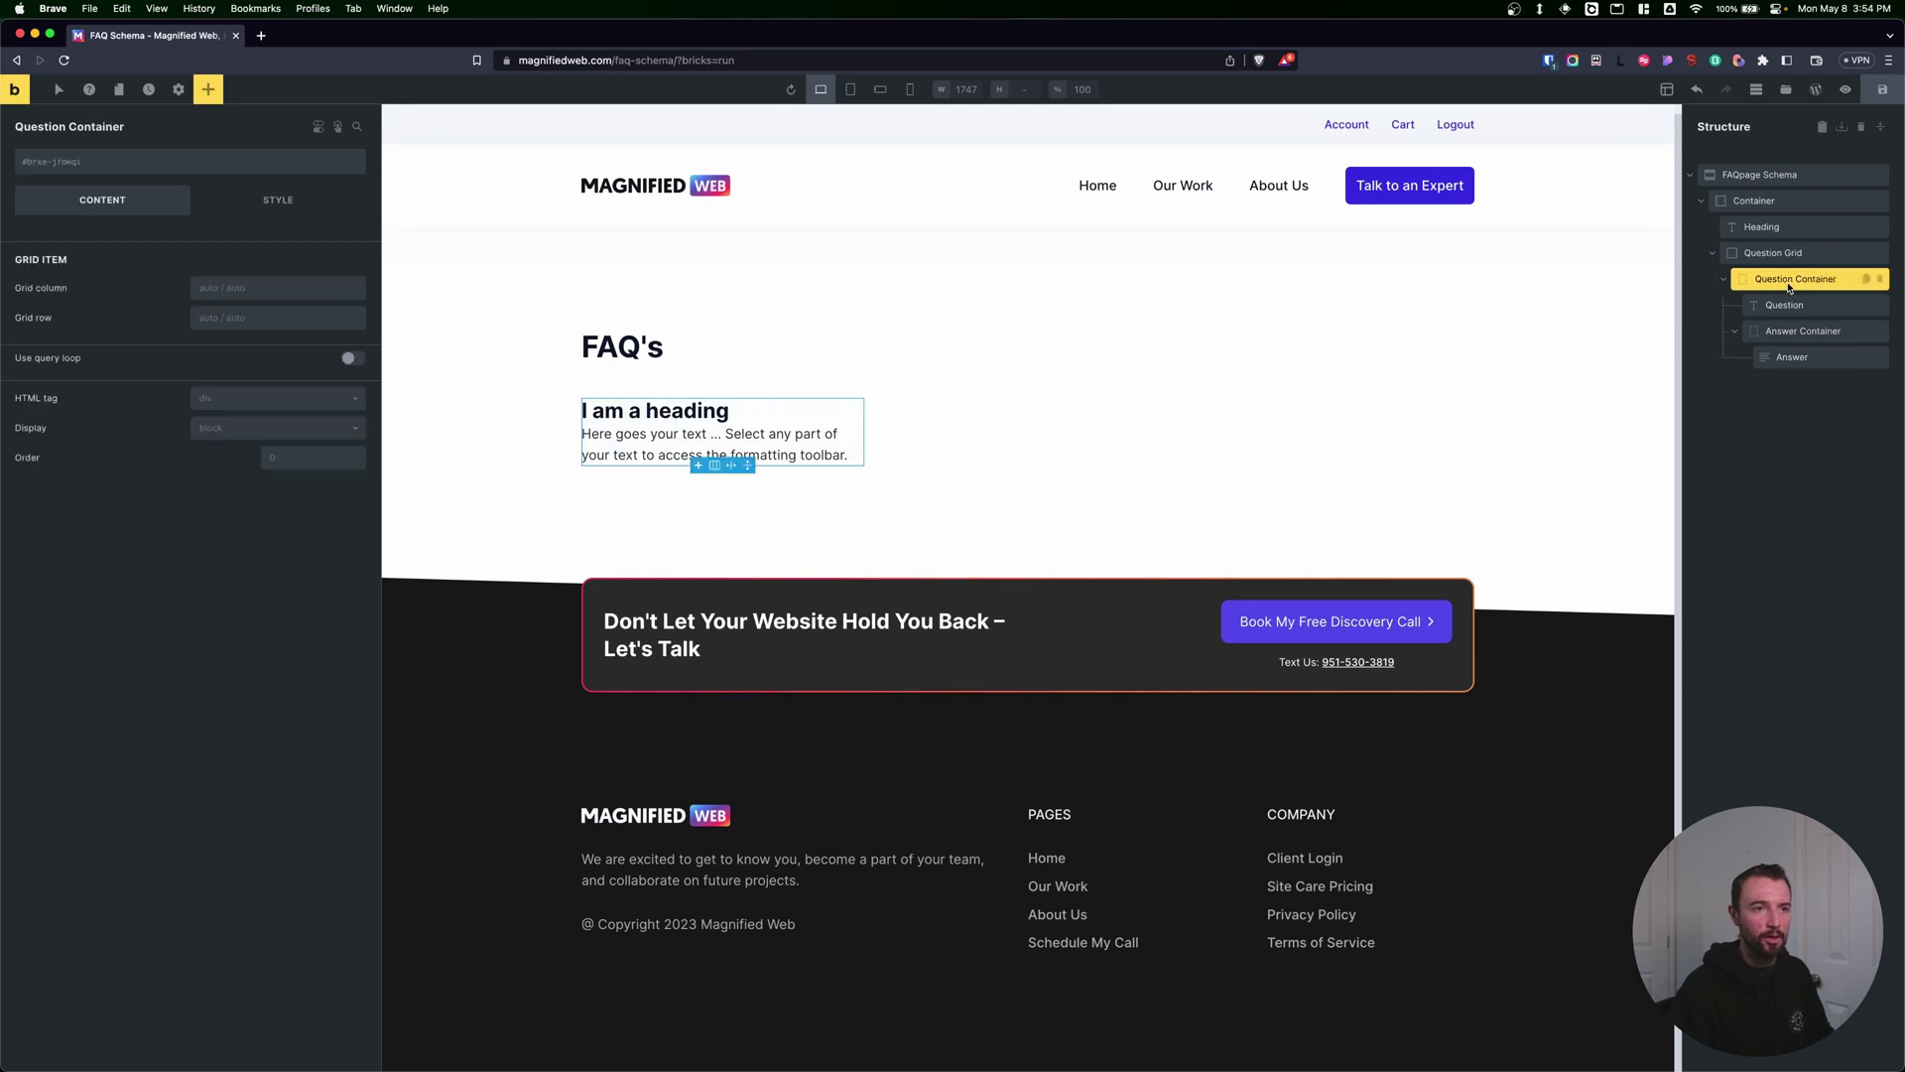
{"action": "left_click", "coordinate": [1778, 335]}
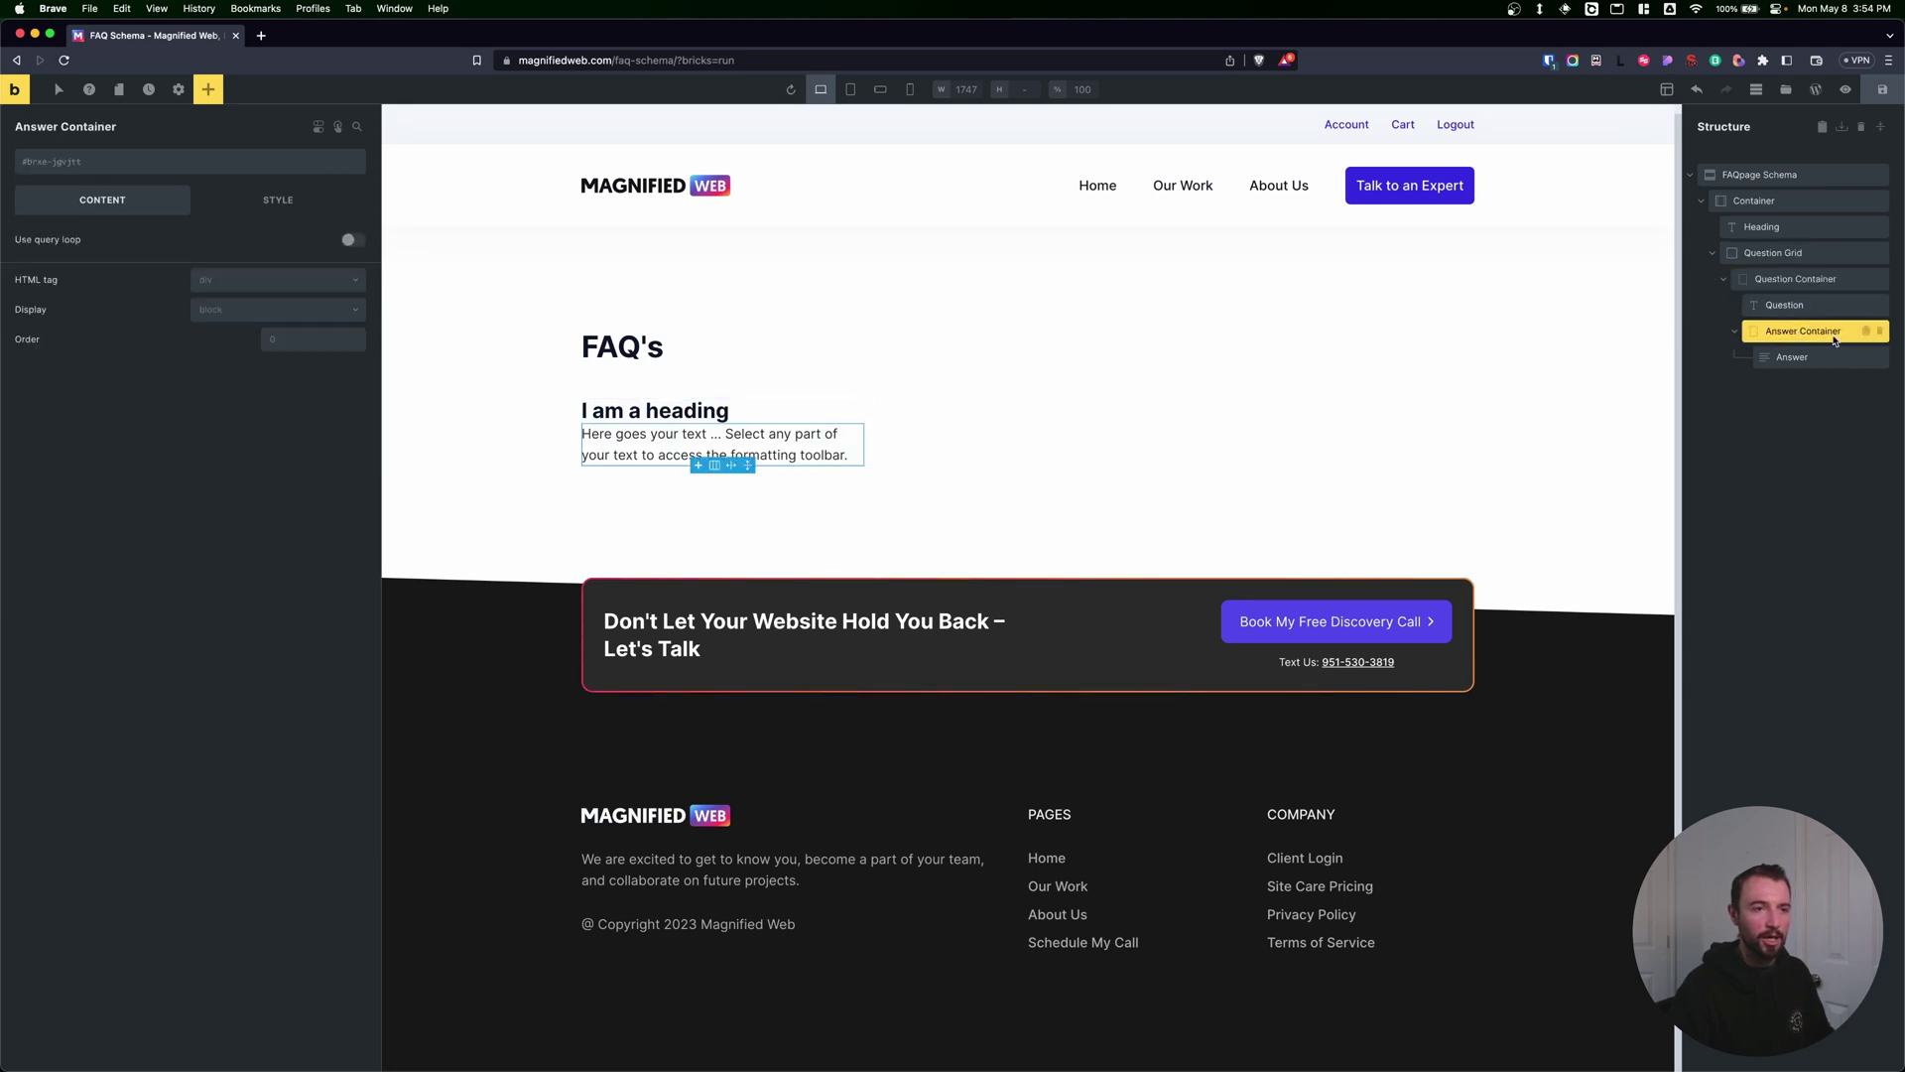
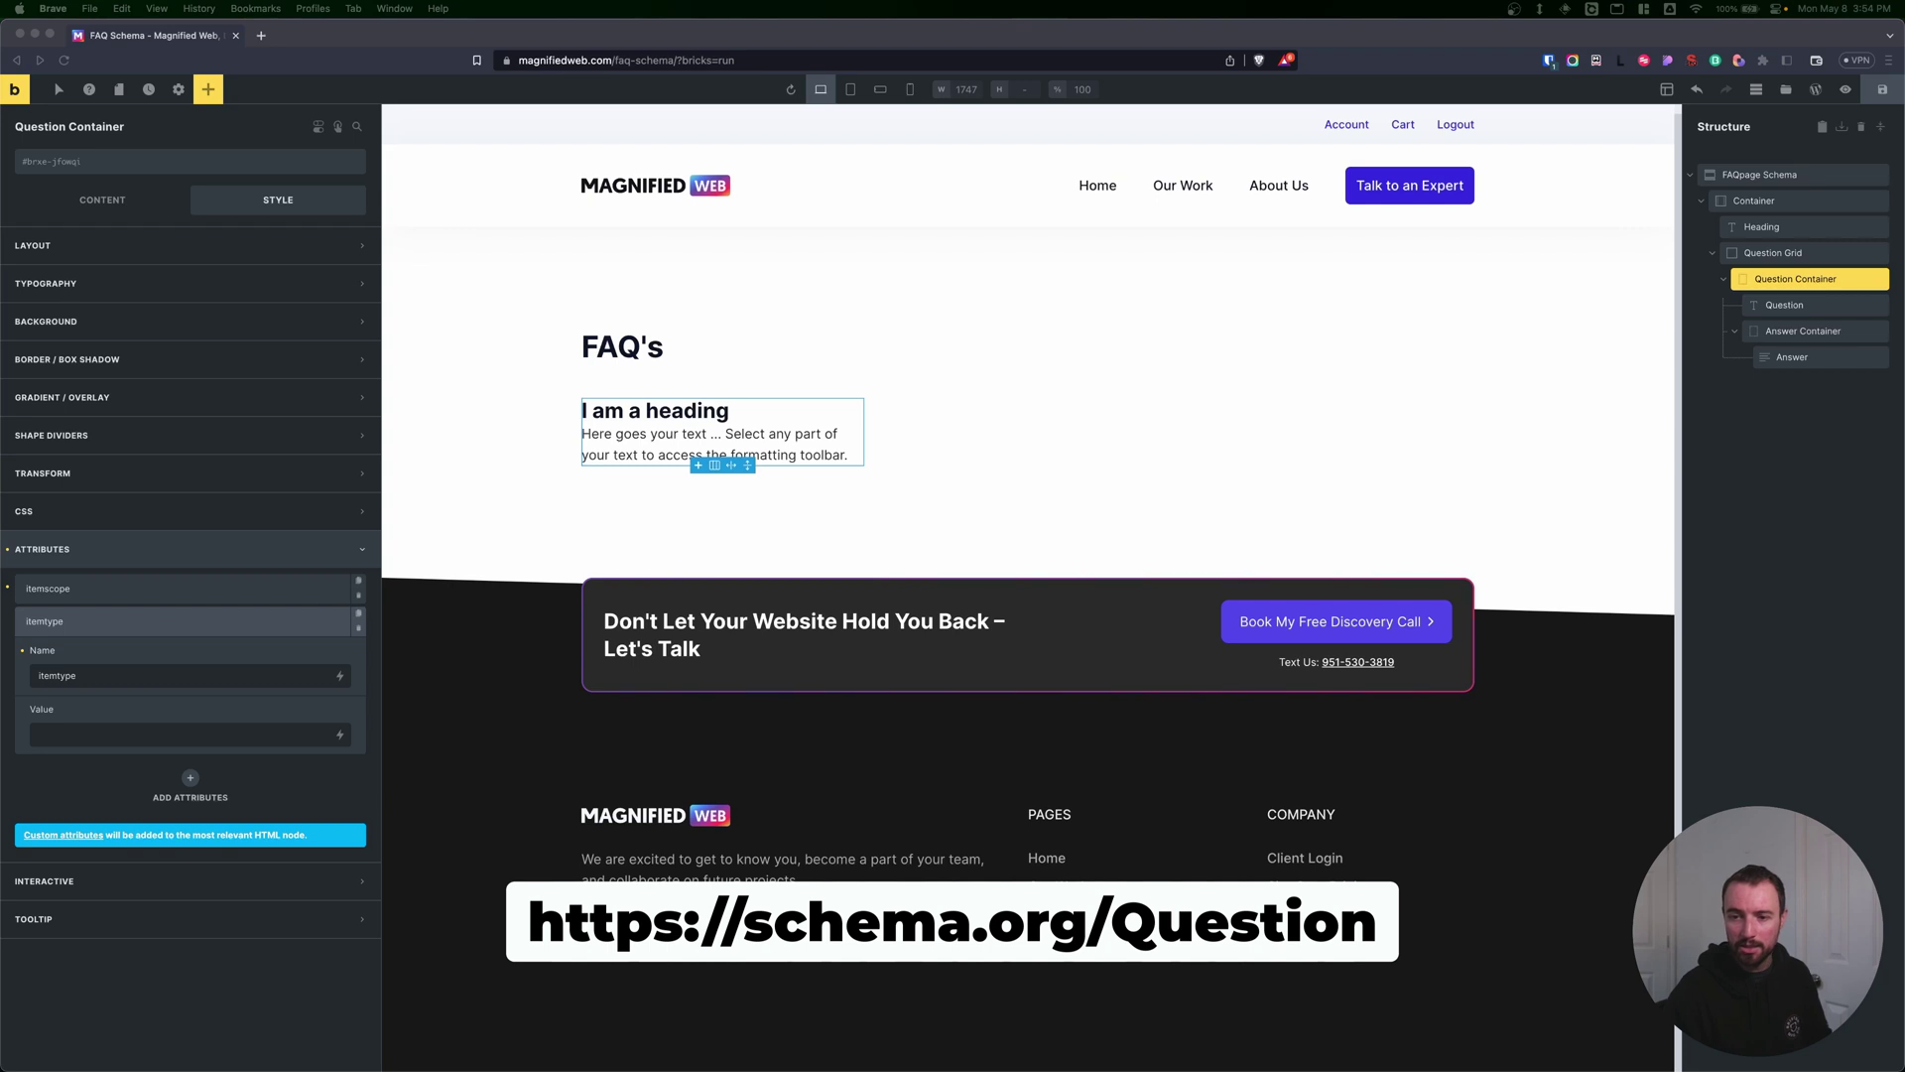
{"action": "left_click", "coordinate": [139, 731]}
{"action": "type", "text": "https://schema.org/Question"}
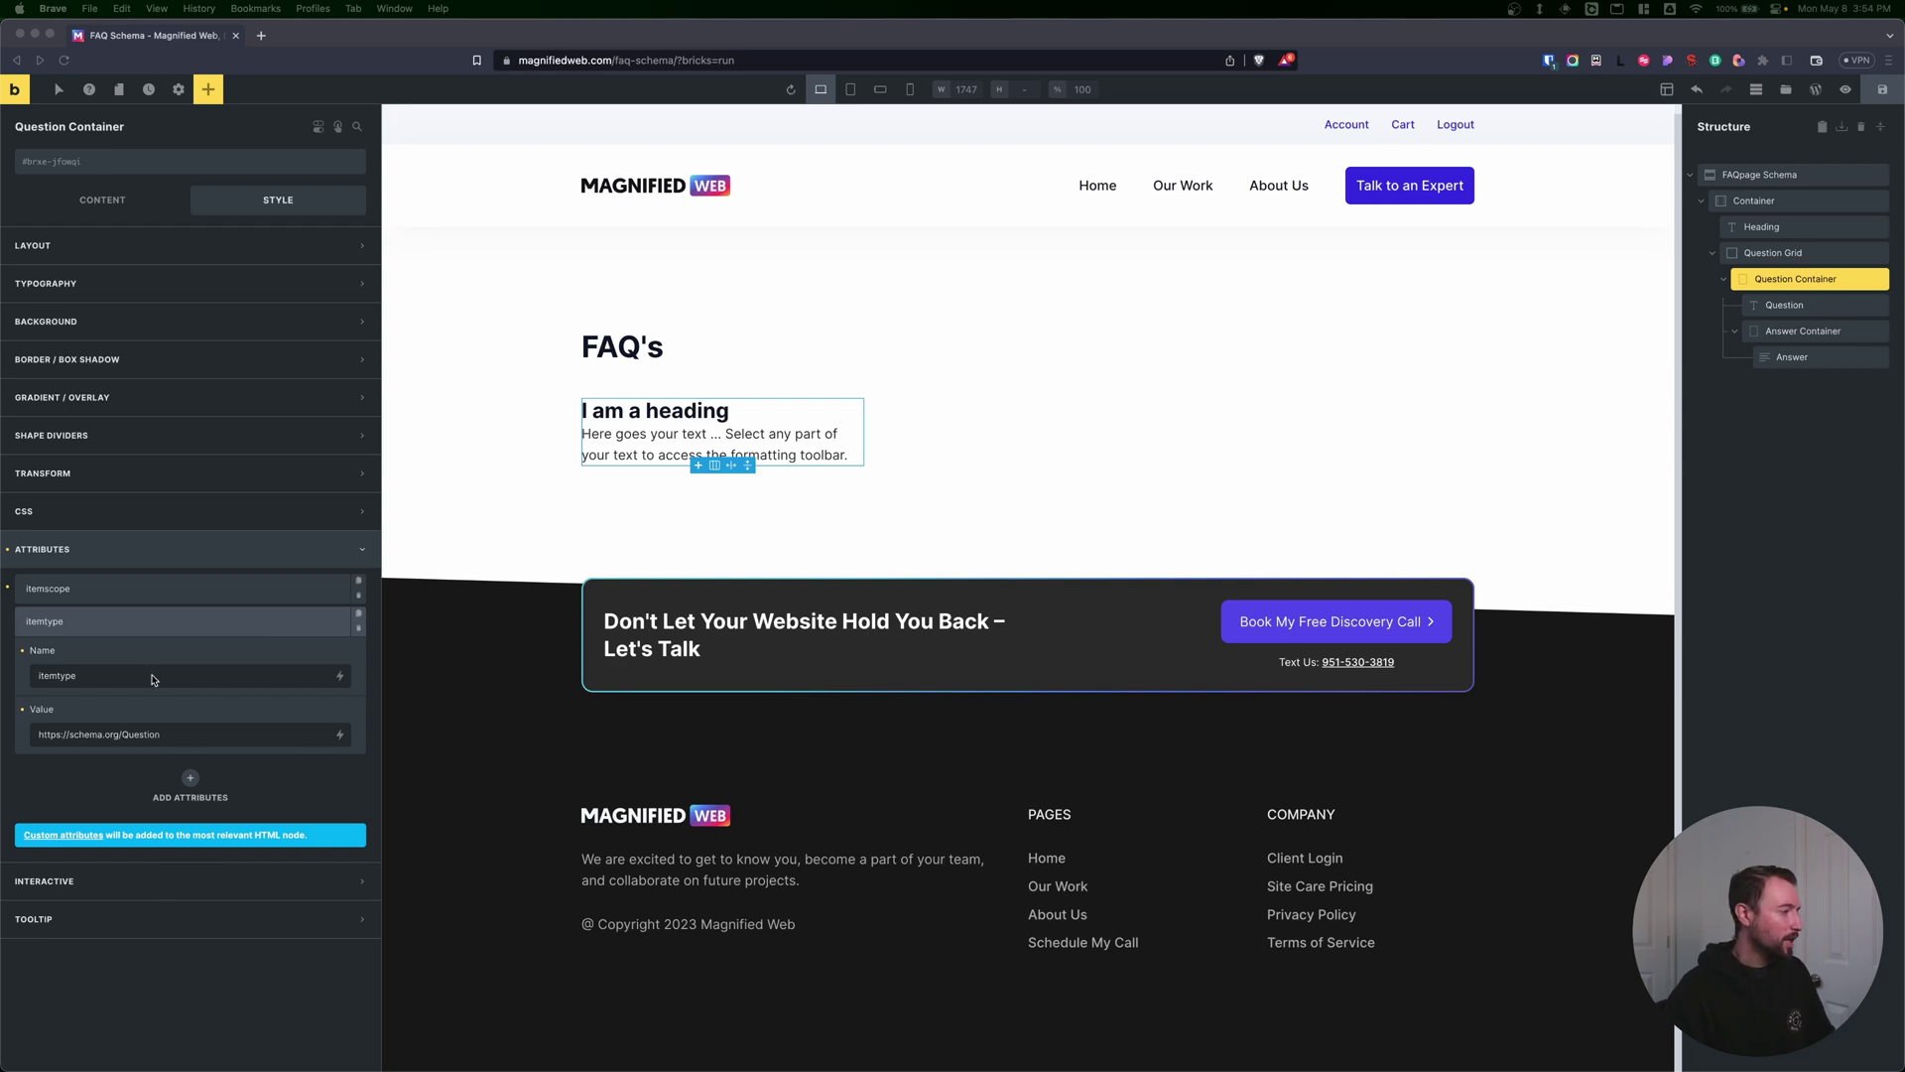
{"action": "left_click", "coordinate": [234, 623]}
Step: Add a third attribute to the Question Container named itemprop with the value mainEntity
{"action": "left_click", "coordinate": [192, 664]}
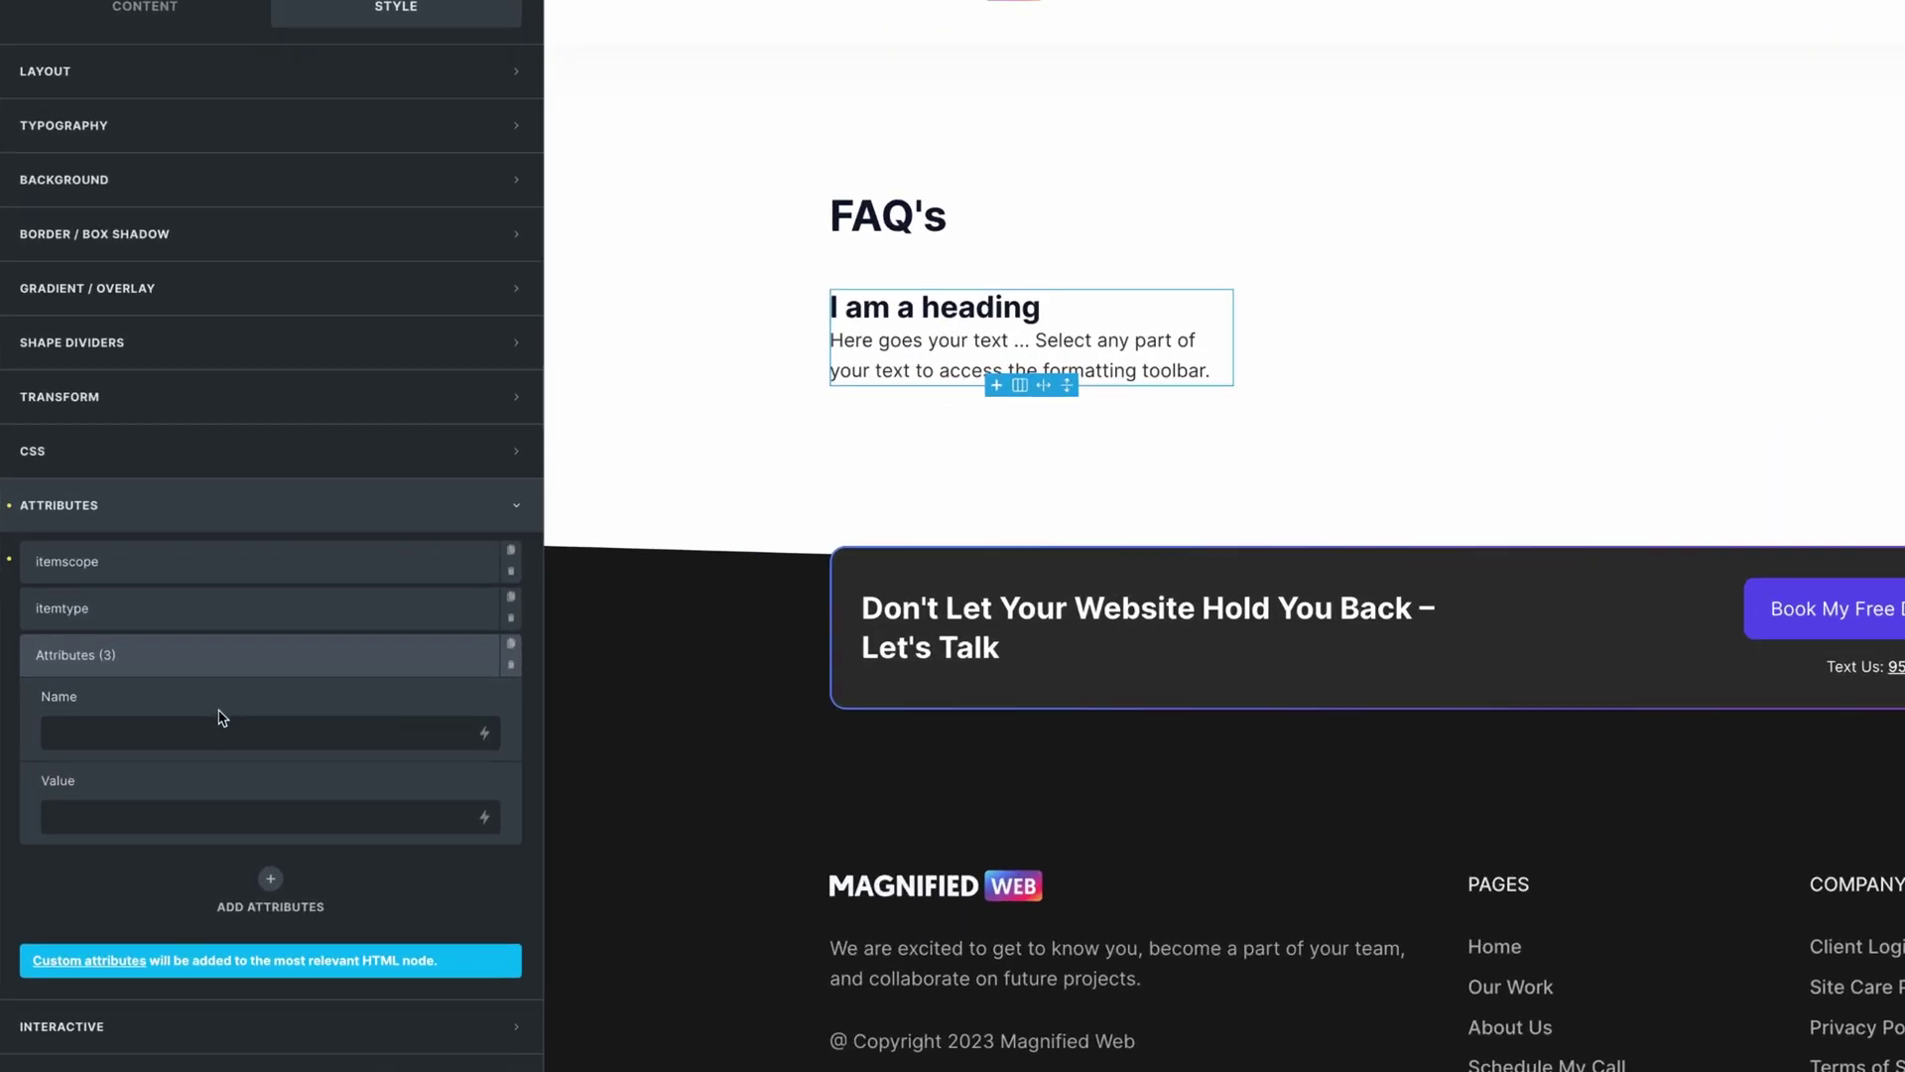
{"action": "left_click", "coordinate": [206, 727]}
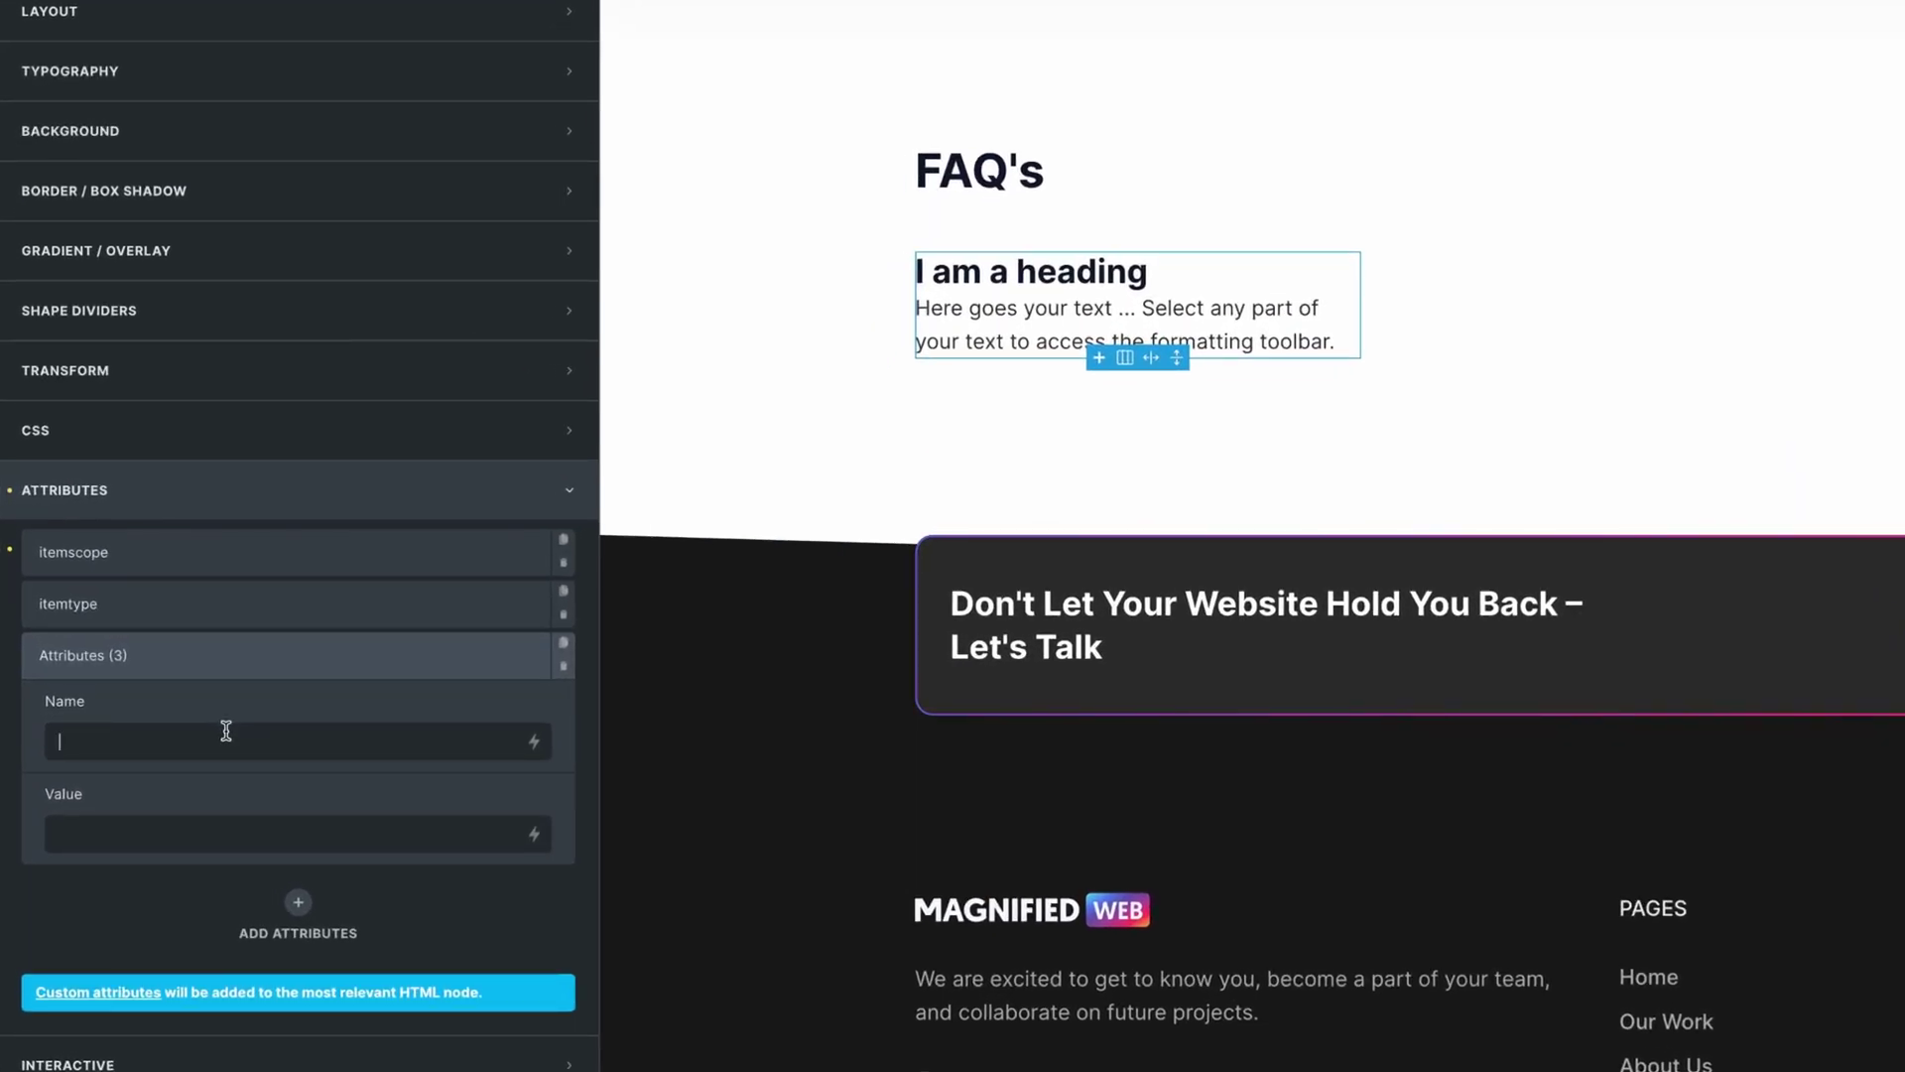
{"action": "type", "text": "i"}
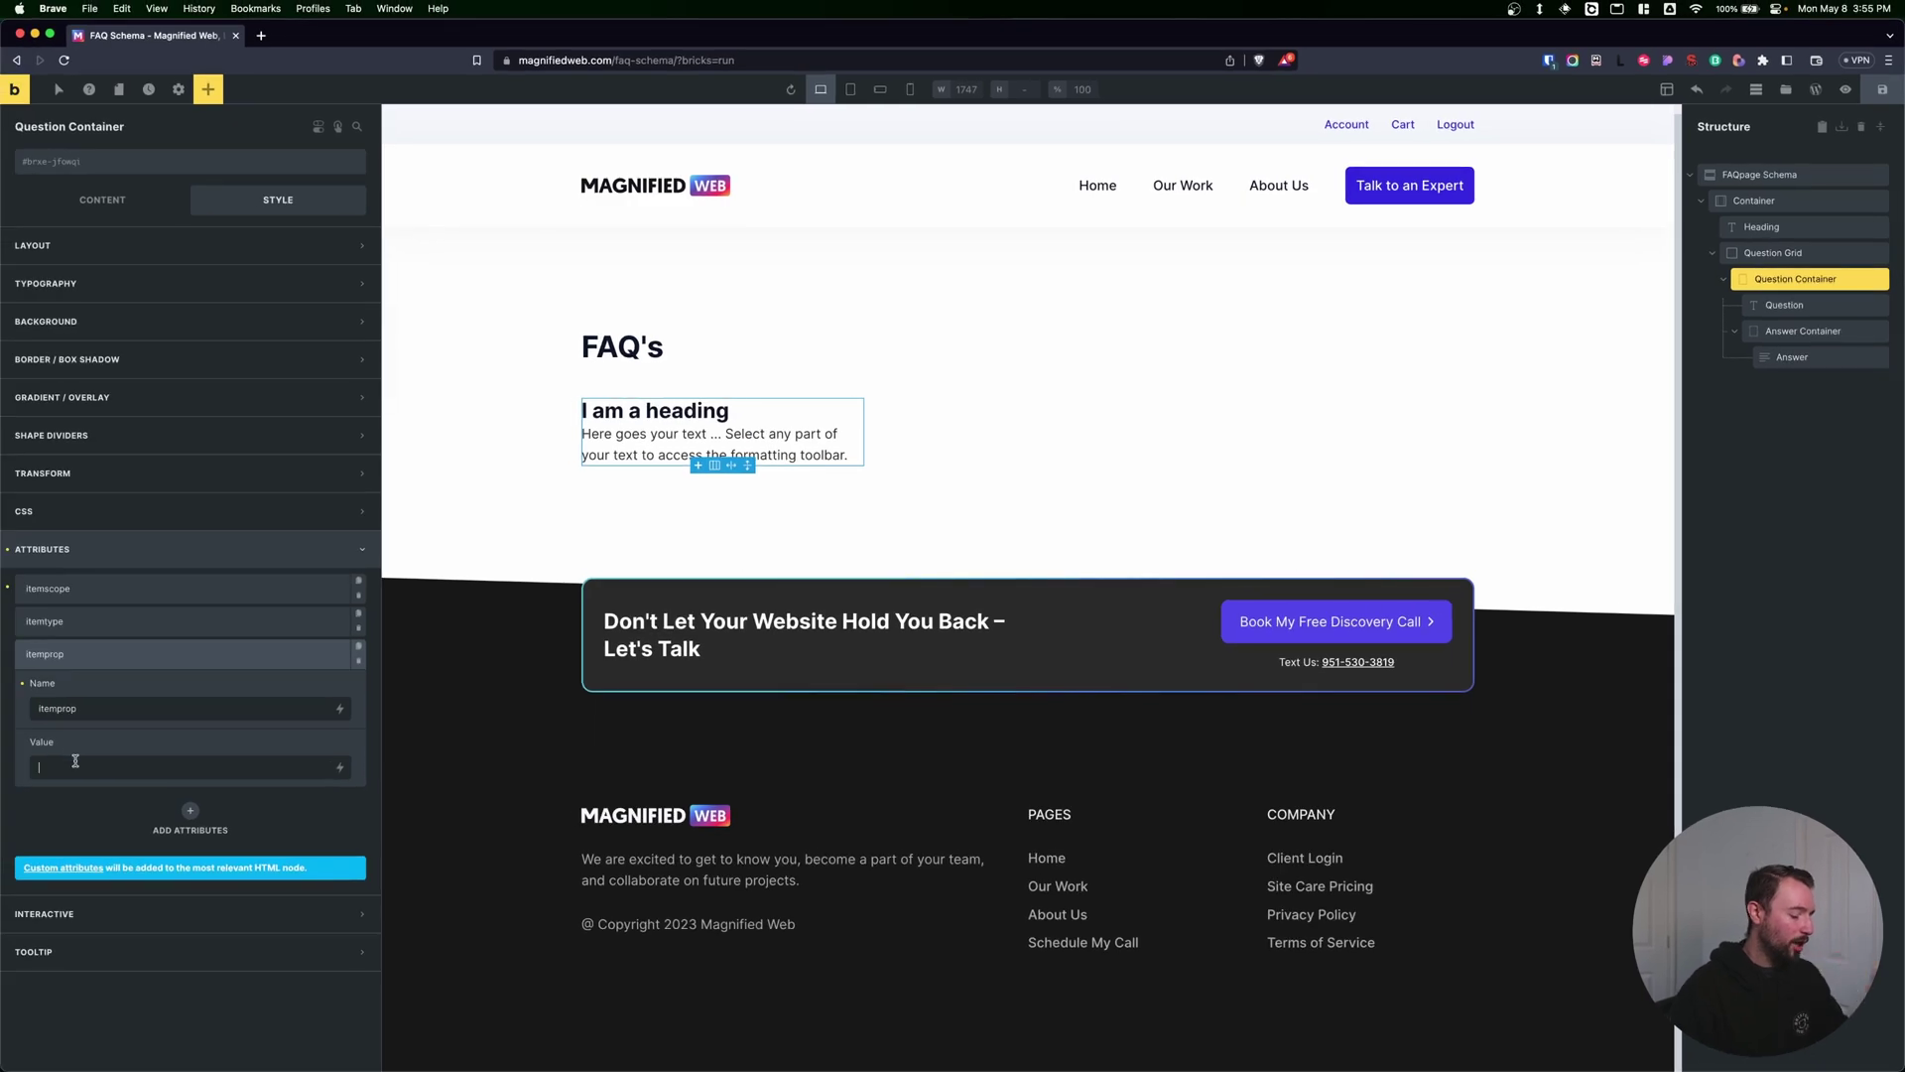
{"action": "type", "text": "mainE"}
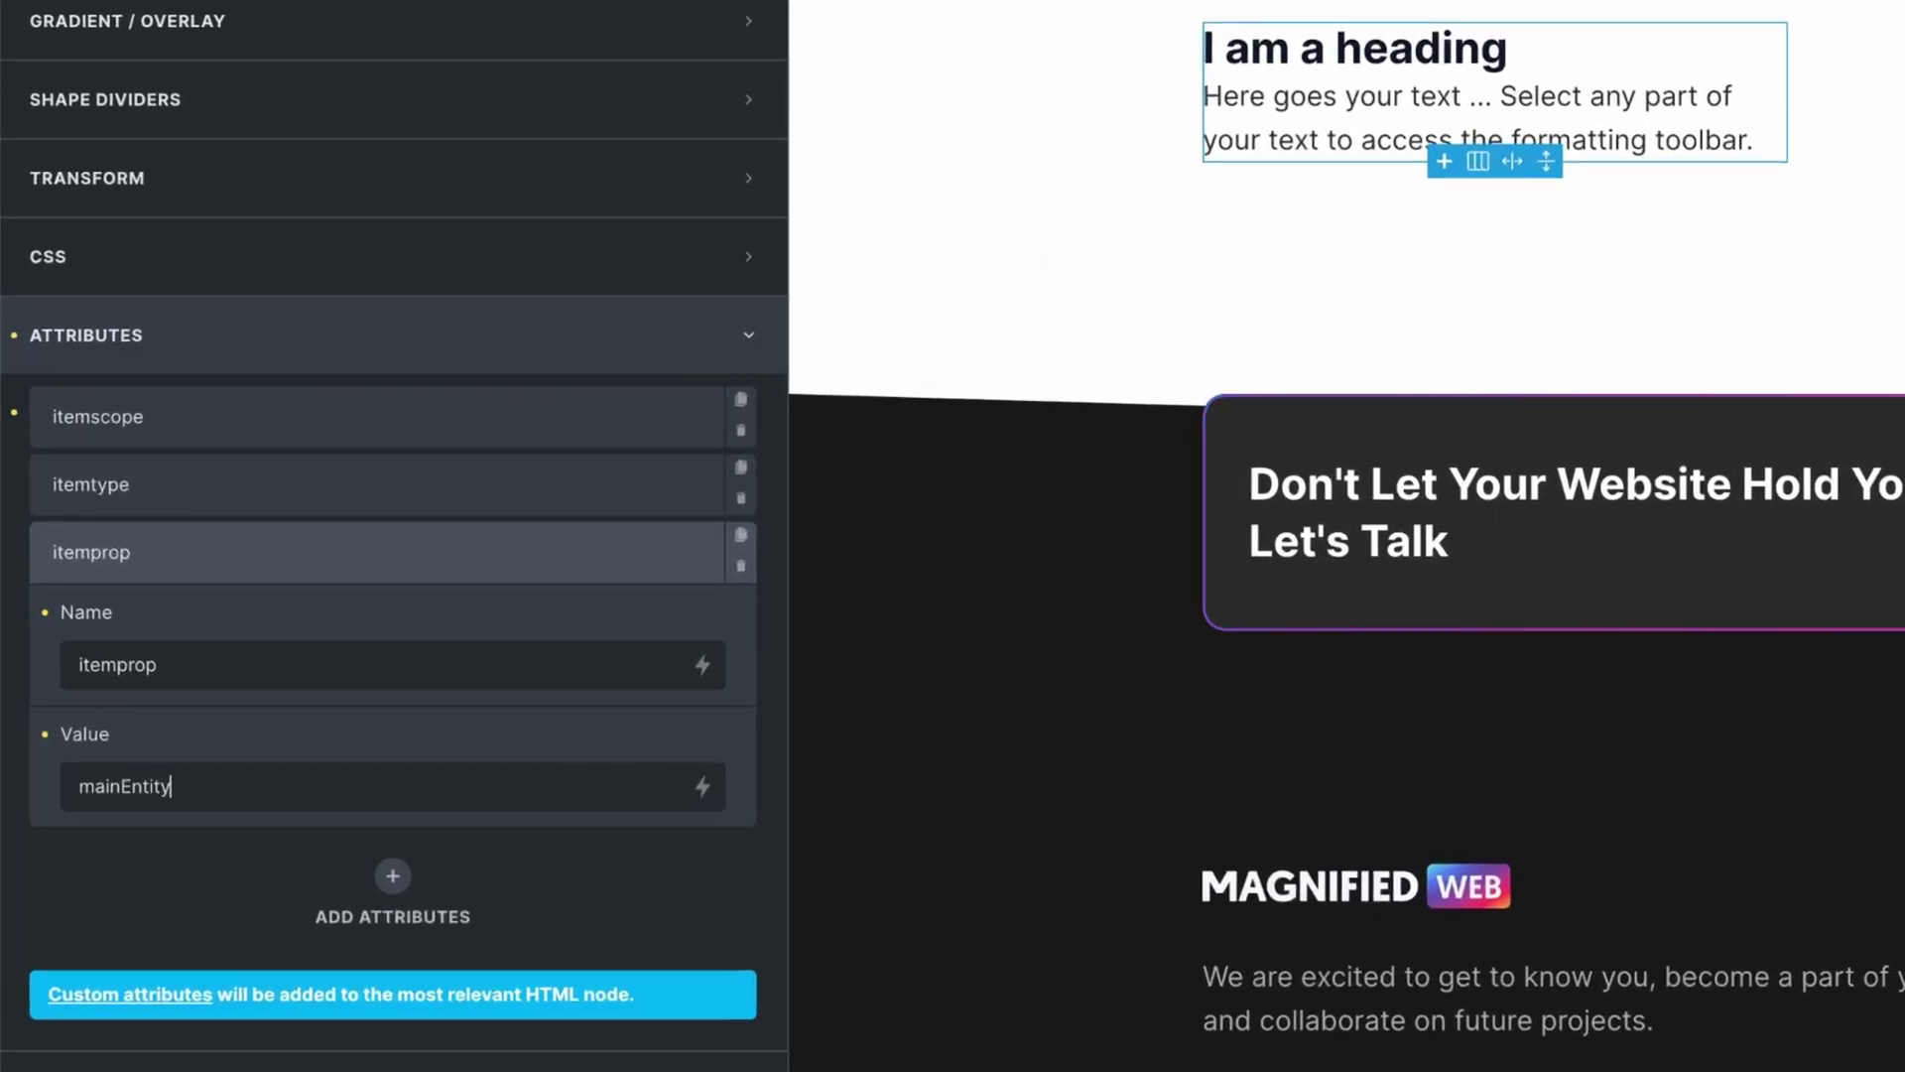
{"action": "type", "text": "ntity"}
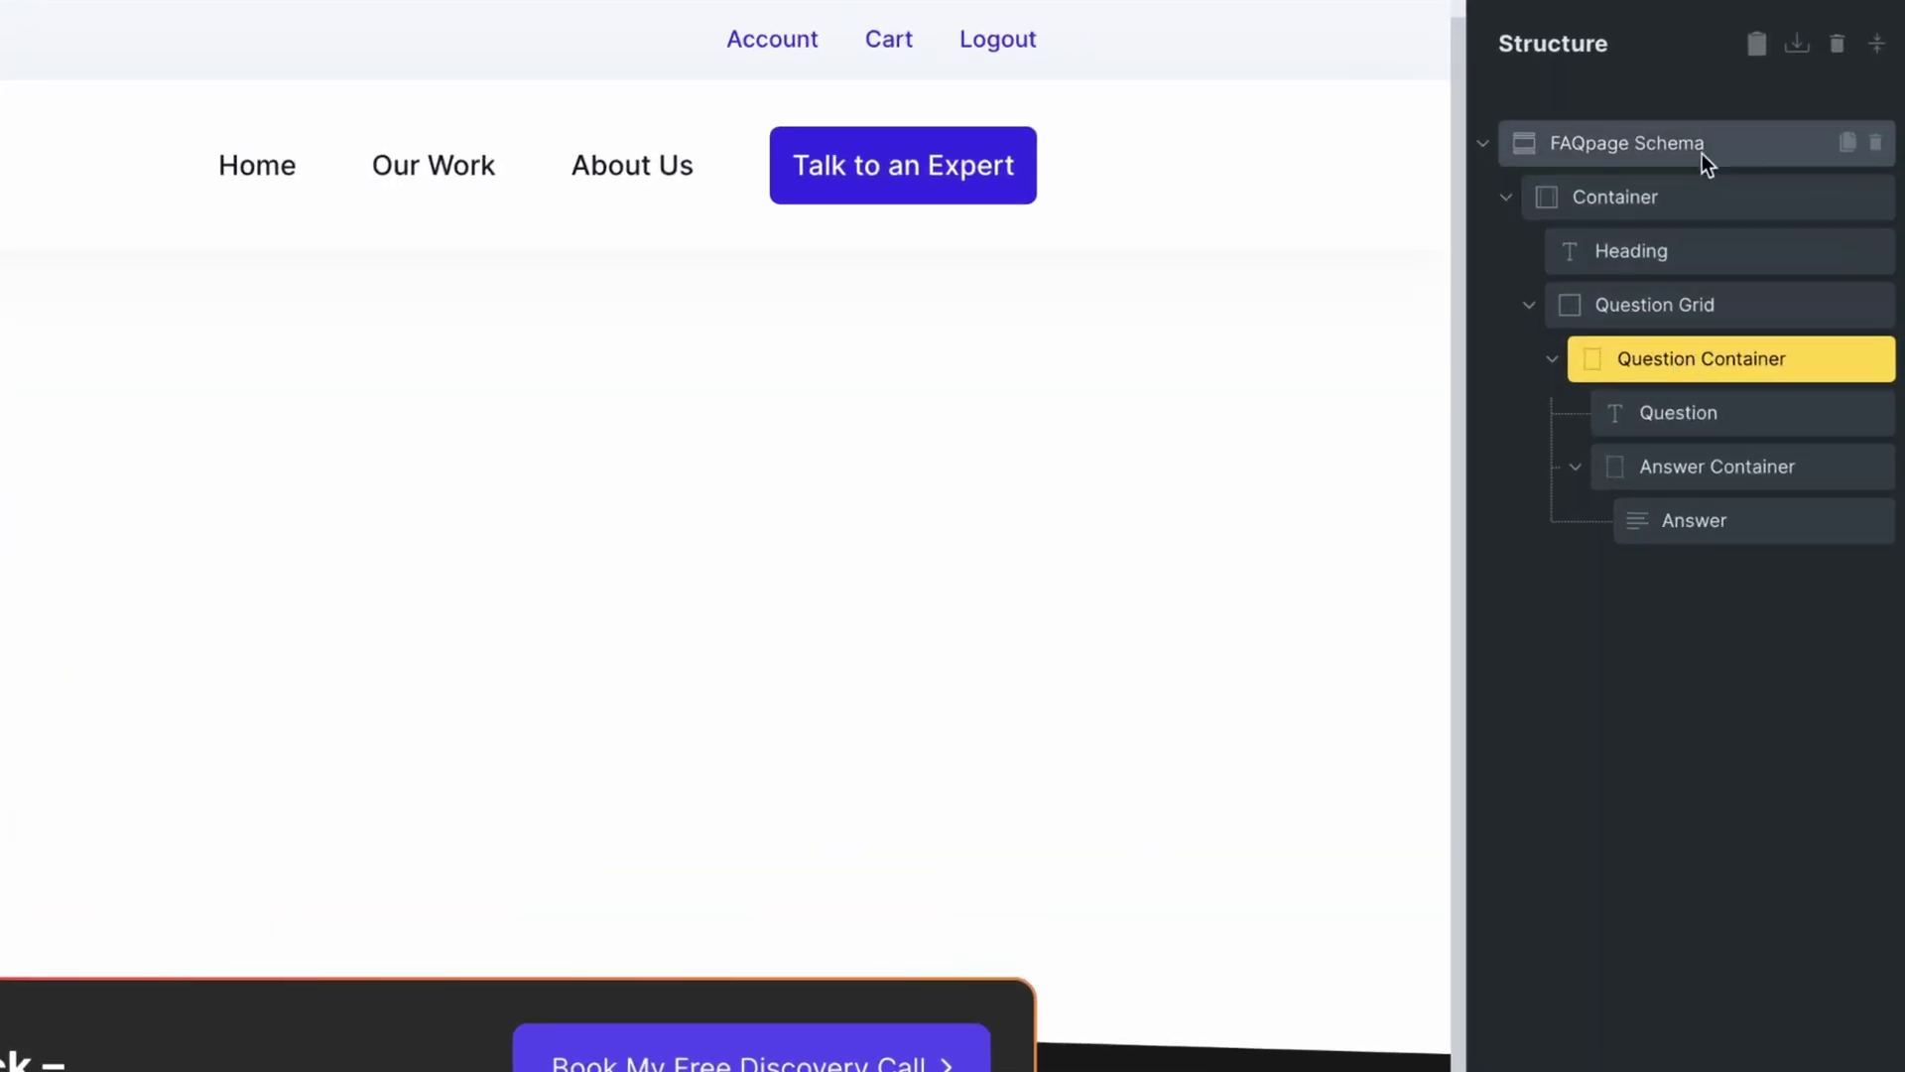
{"action": "left_click", "coordinate": [1691, 162]}
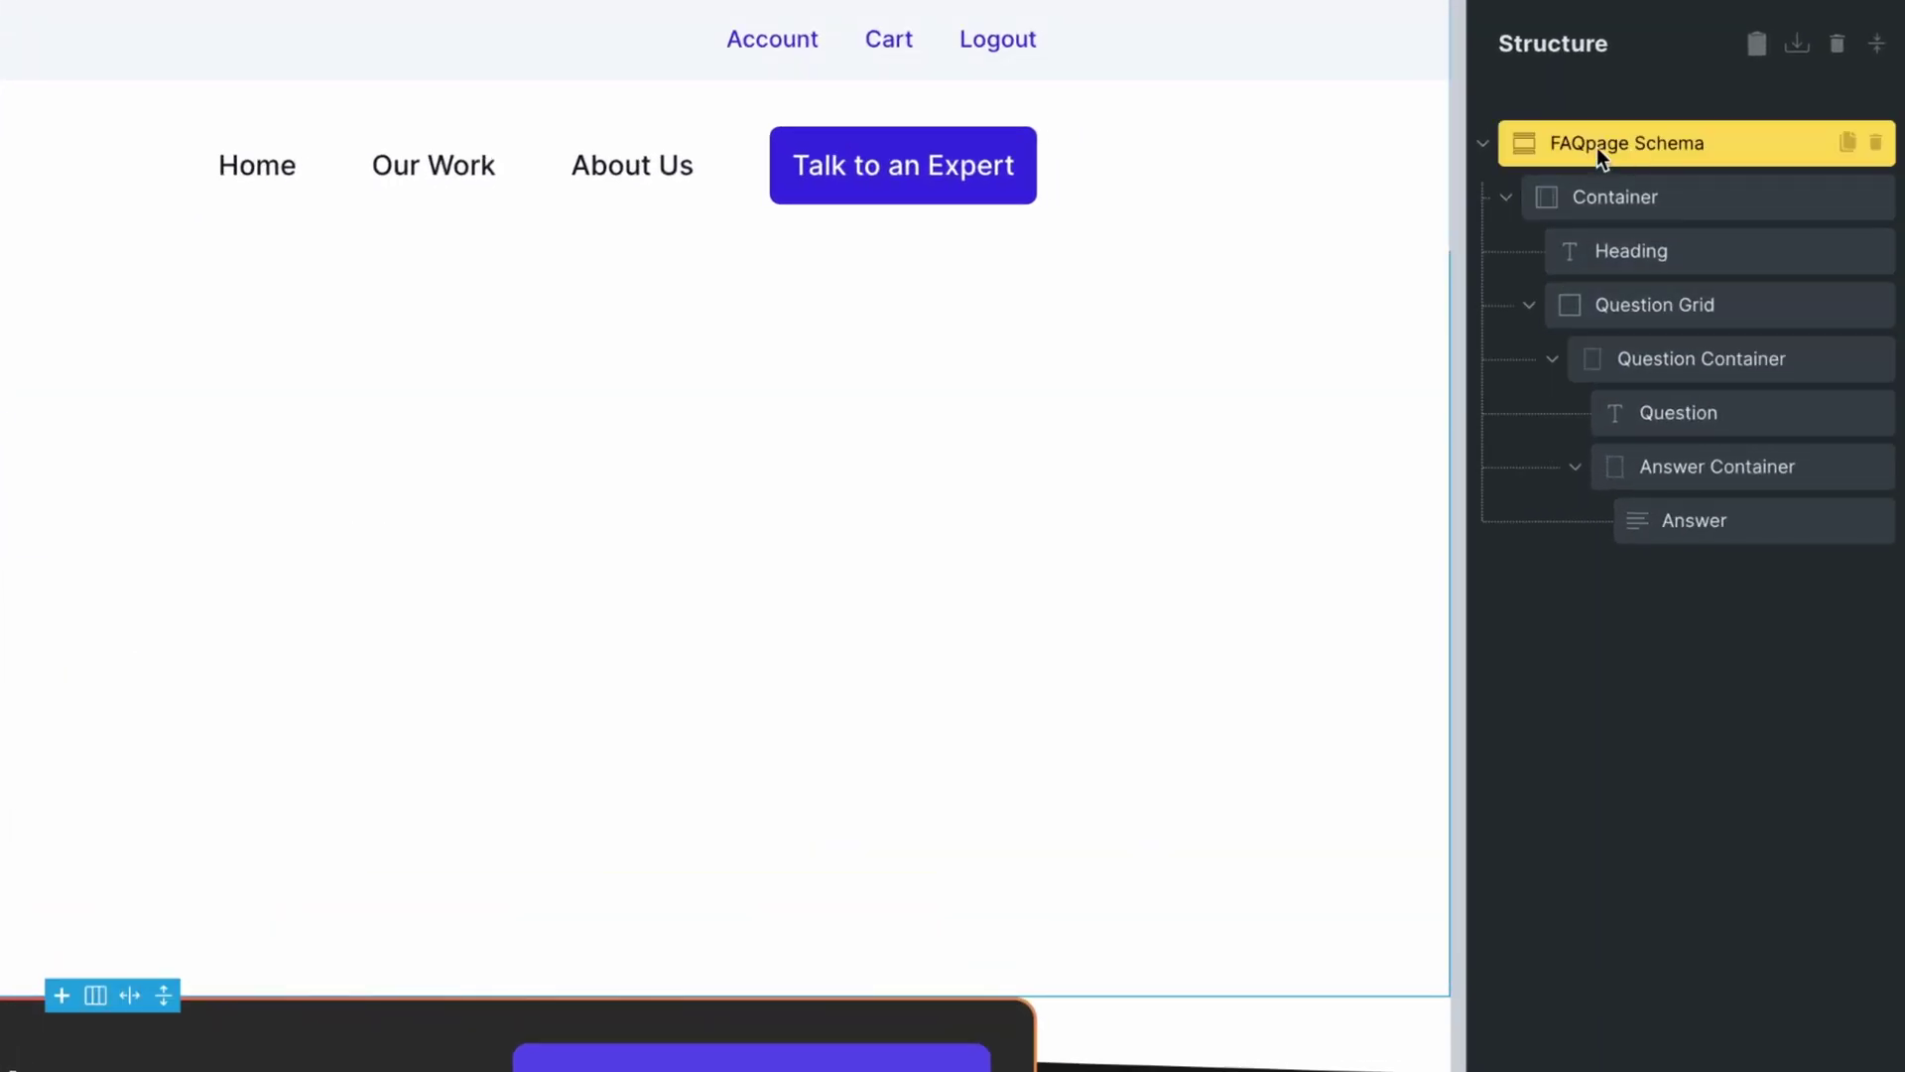
{"action": "left_click", "coordinate": [1651, 415]}
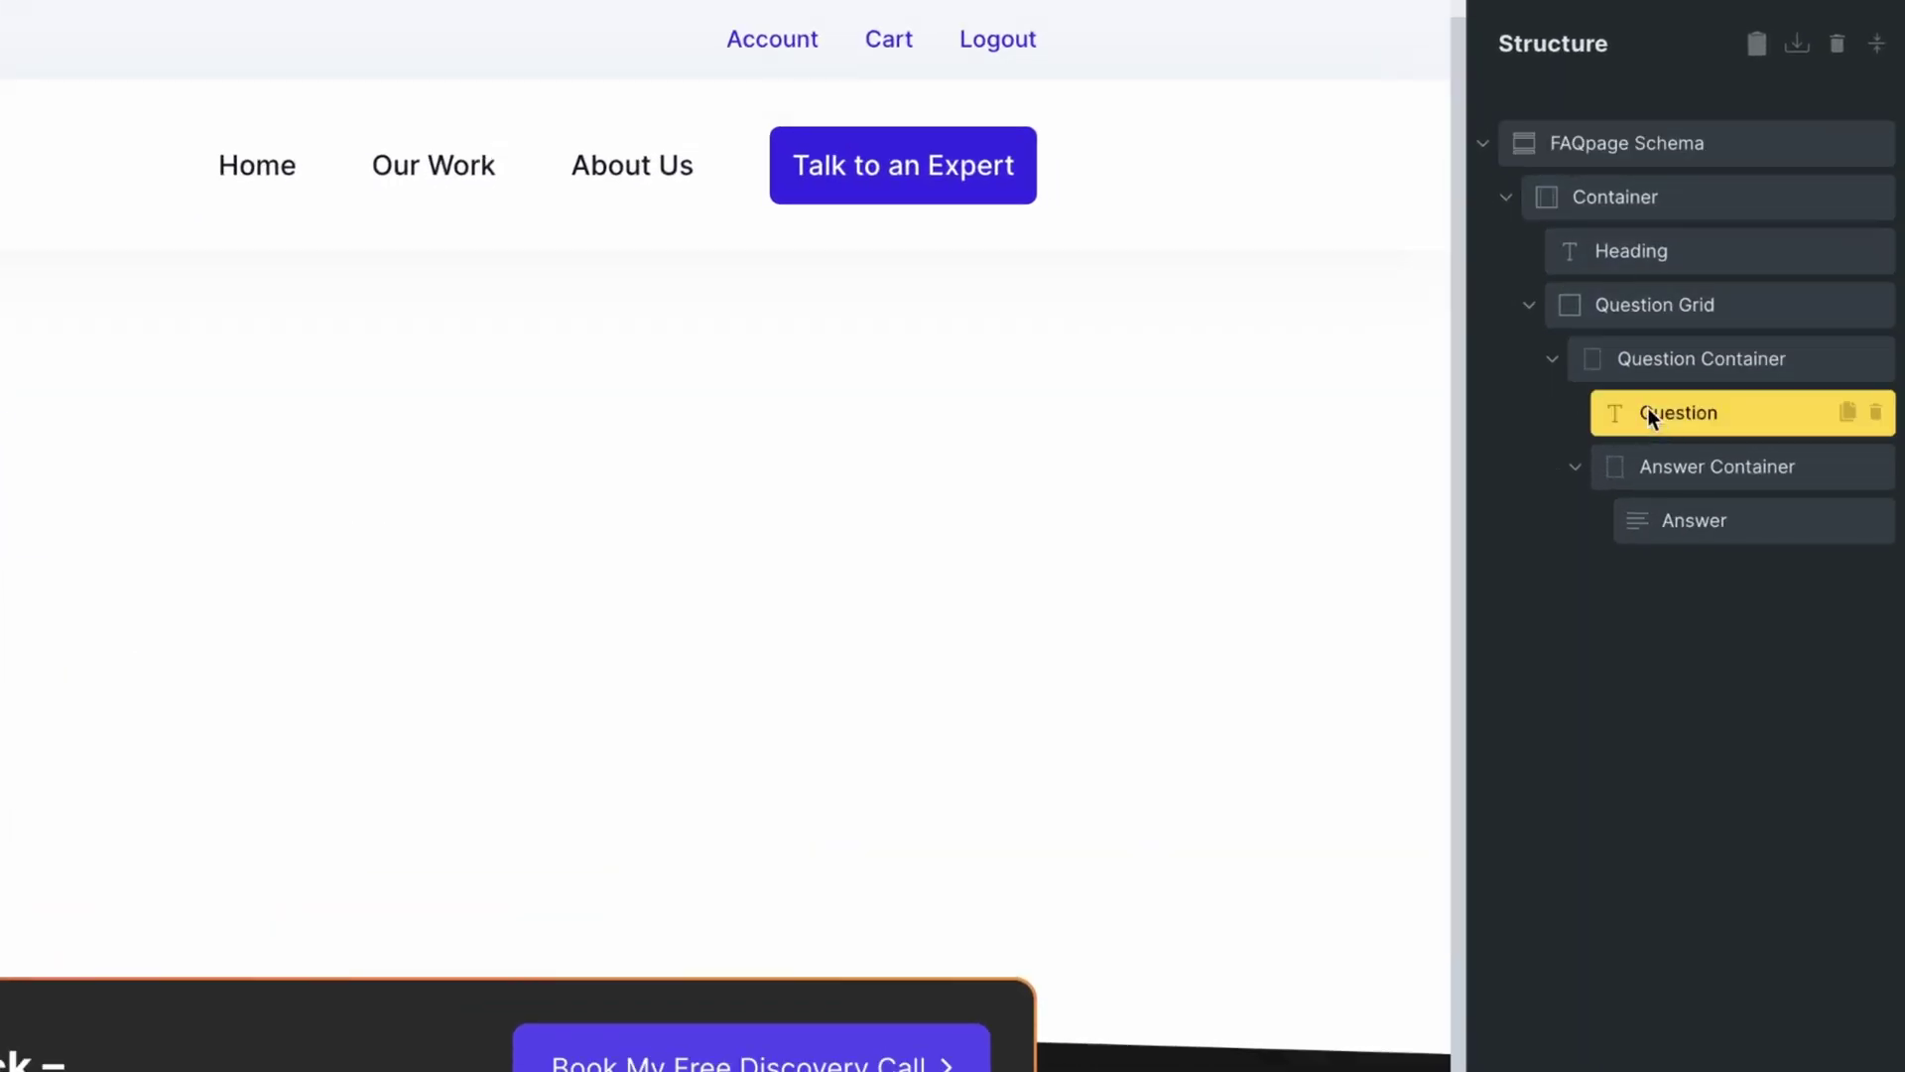
{"action": "left_click", "coordinate": [1628, 362]}
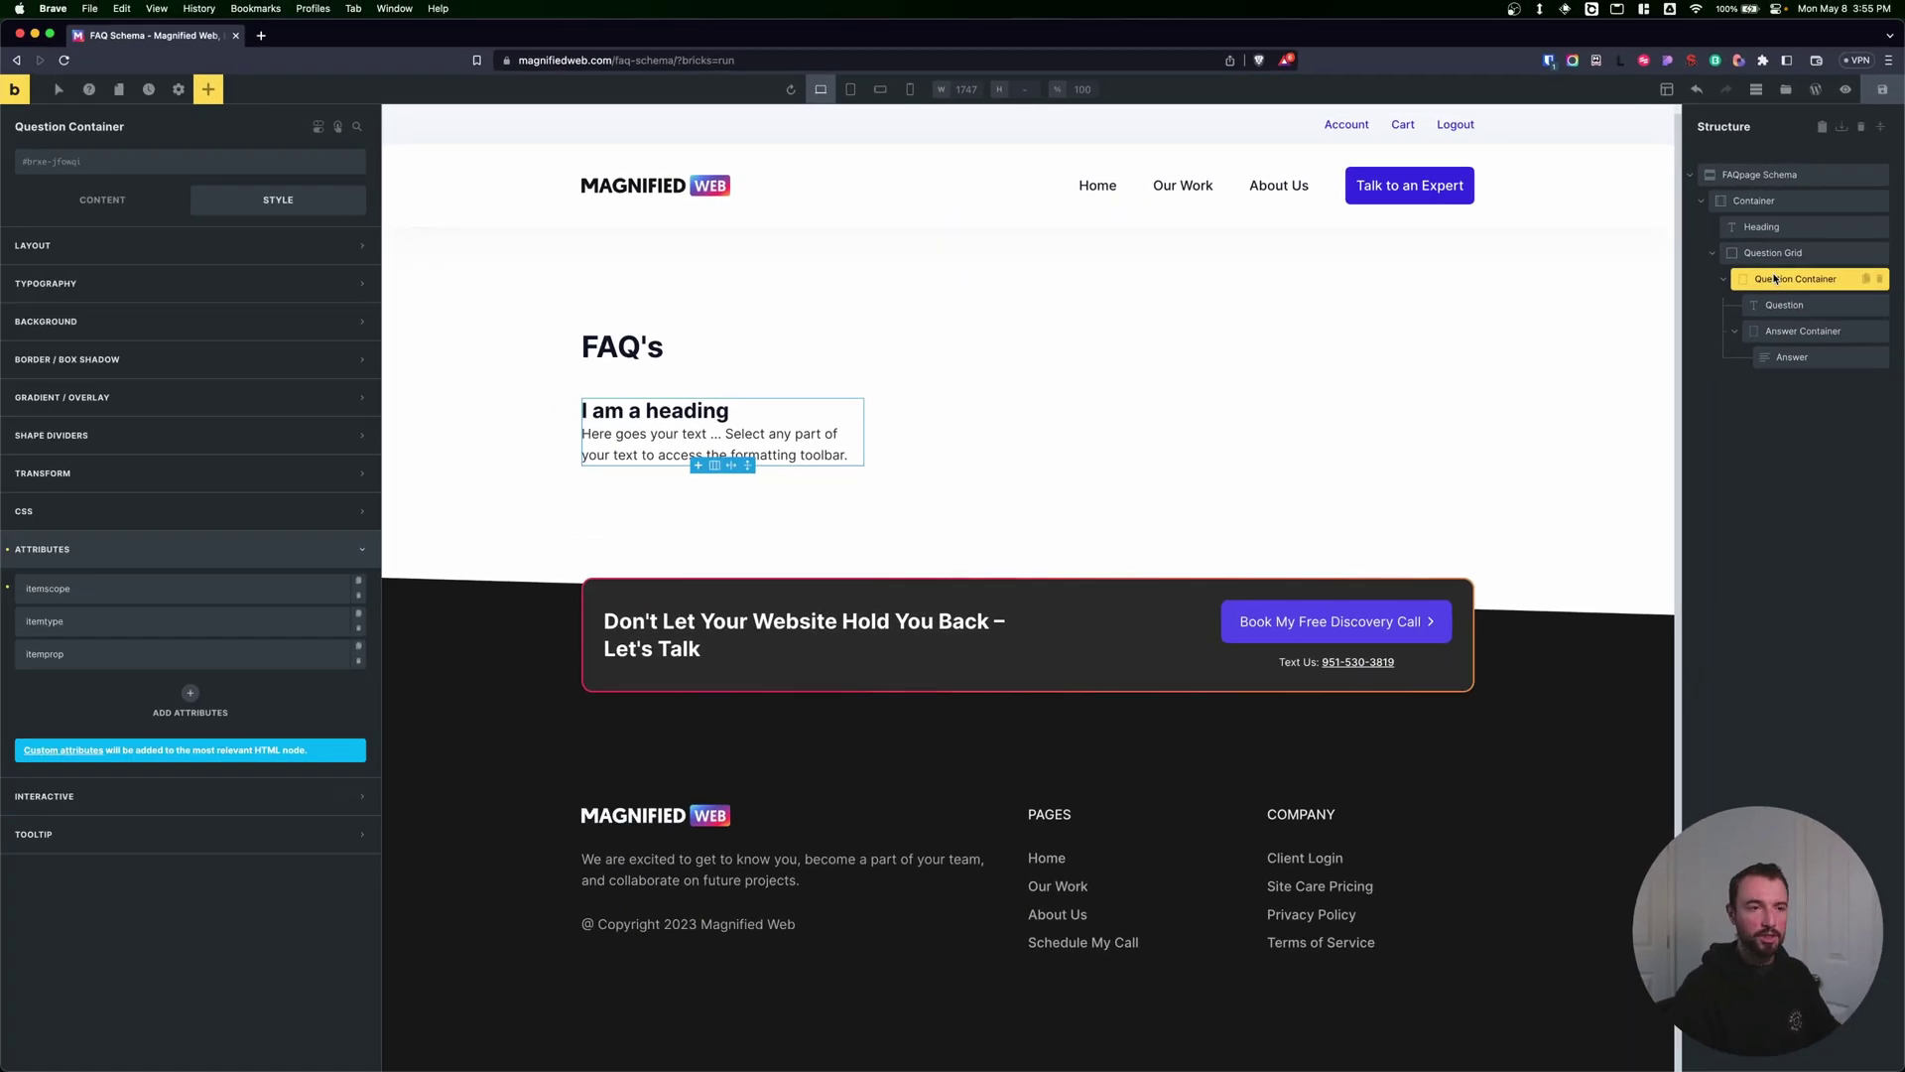
Step: Add a custom attribute to the Question heading named itemprop with the value name
{"action": "left_click", "coordinate": [1786, 305]}
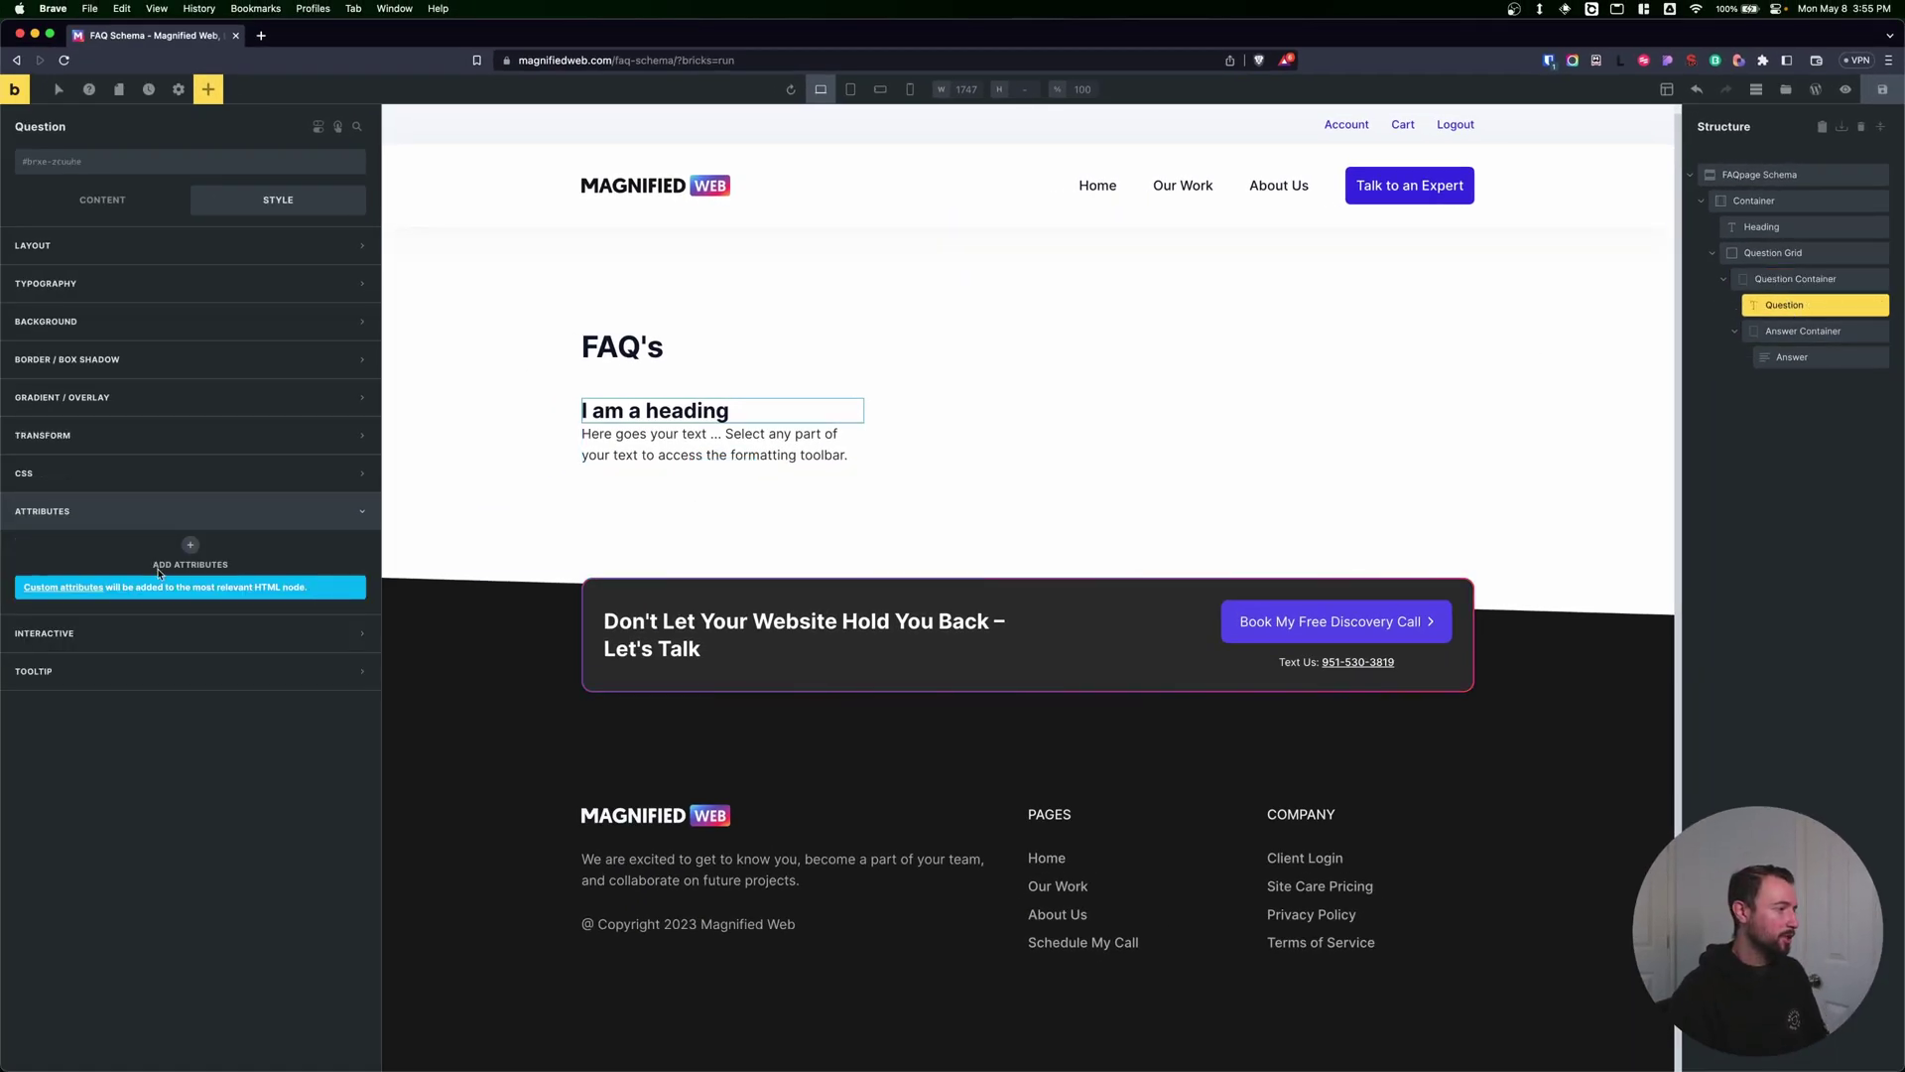
{"action": "left_click", "coordinate": [189, 544]}
{"action": "left_click", "coordinate": [157, 602]}
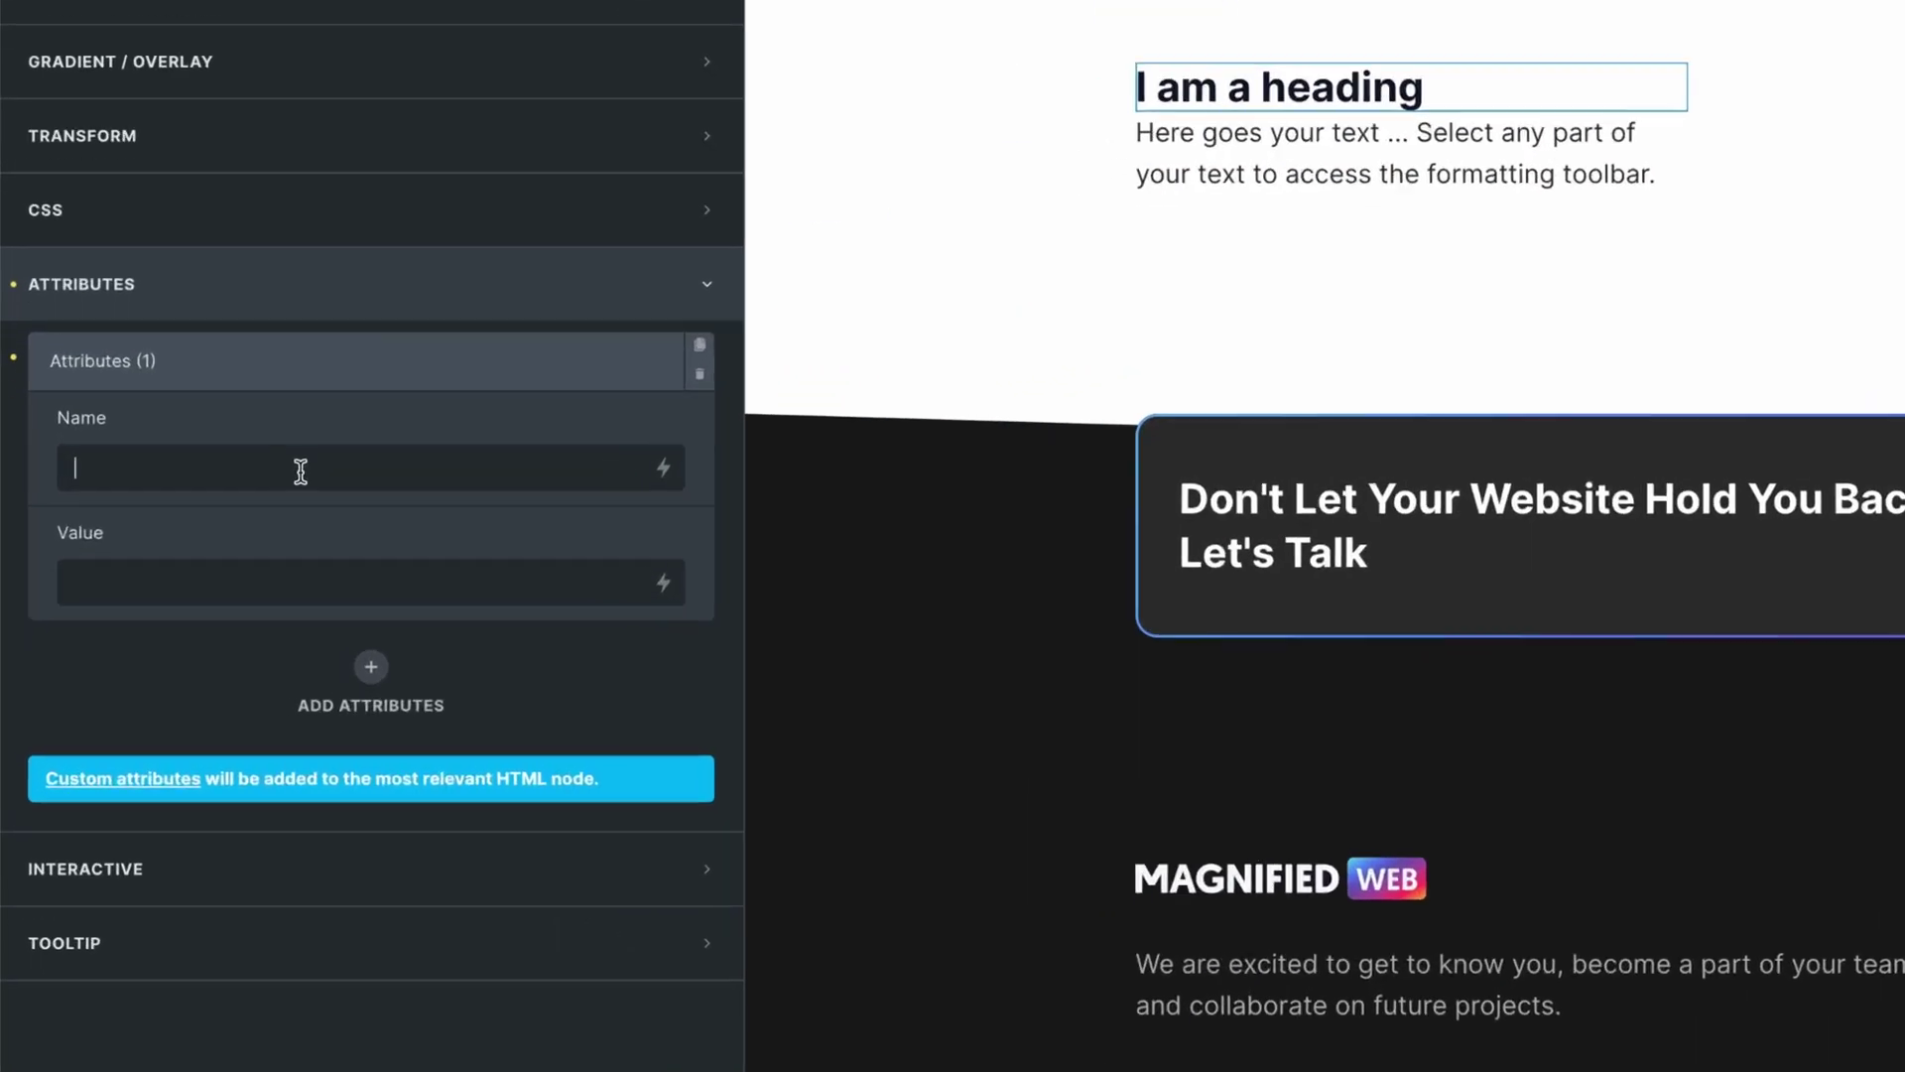
{"action": "type", "text": "itemprop"}
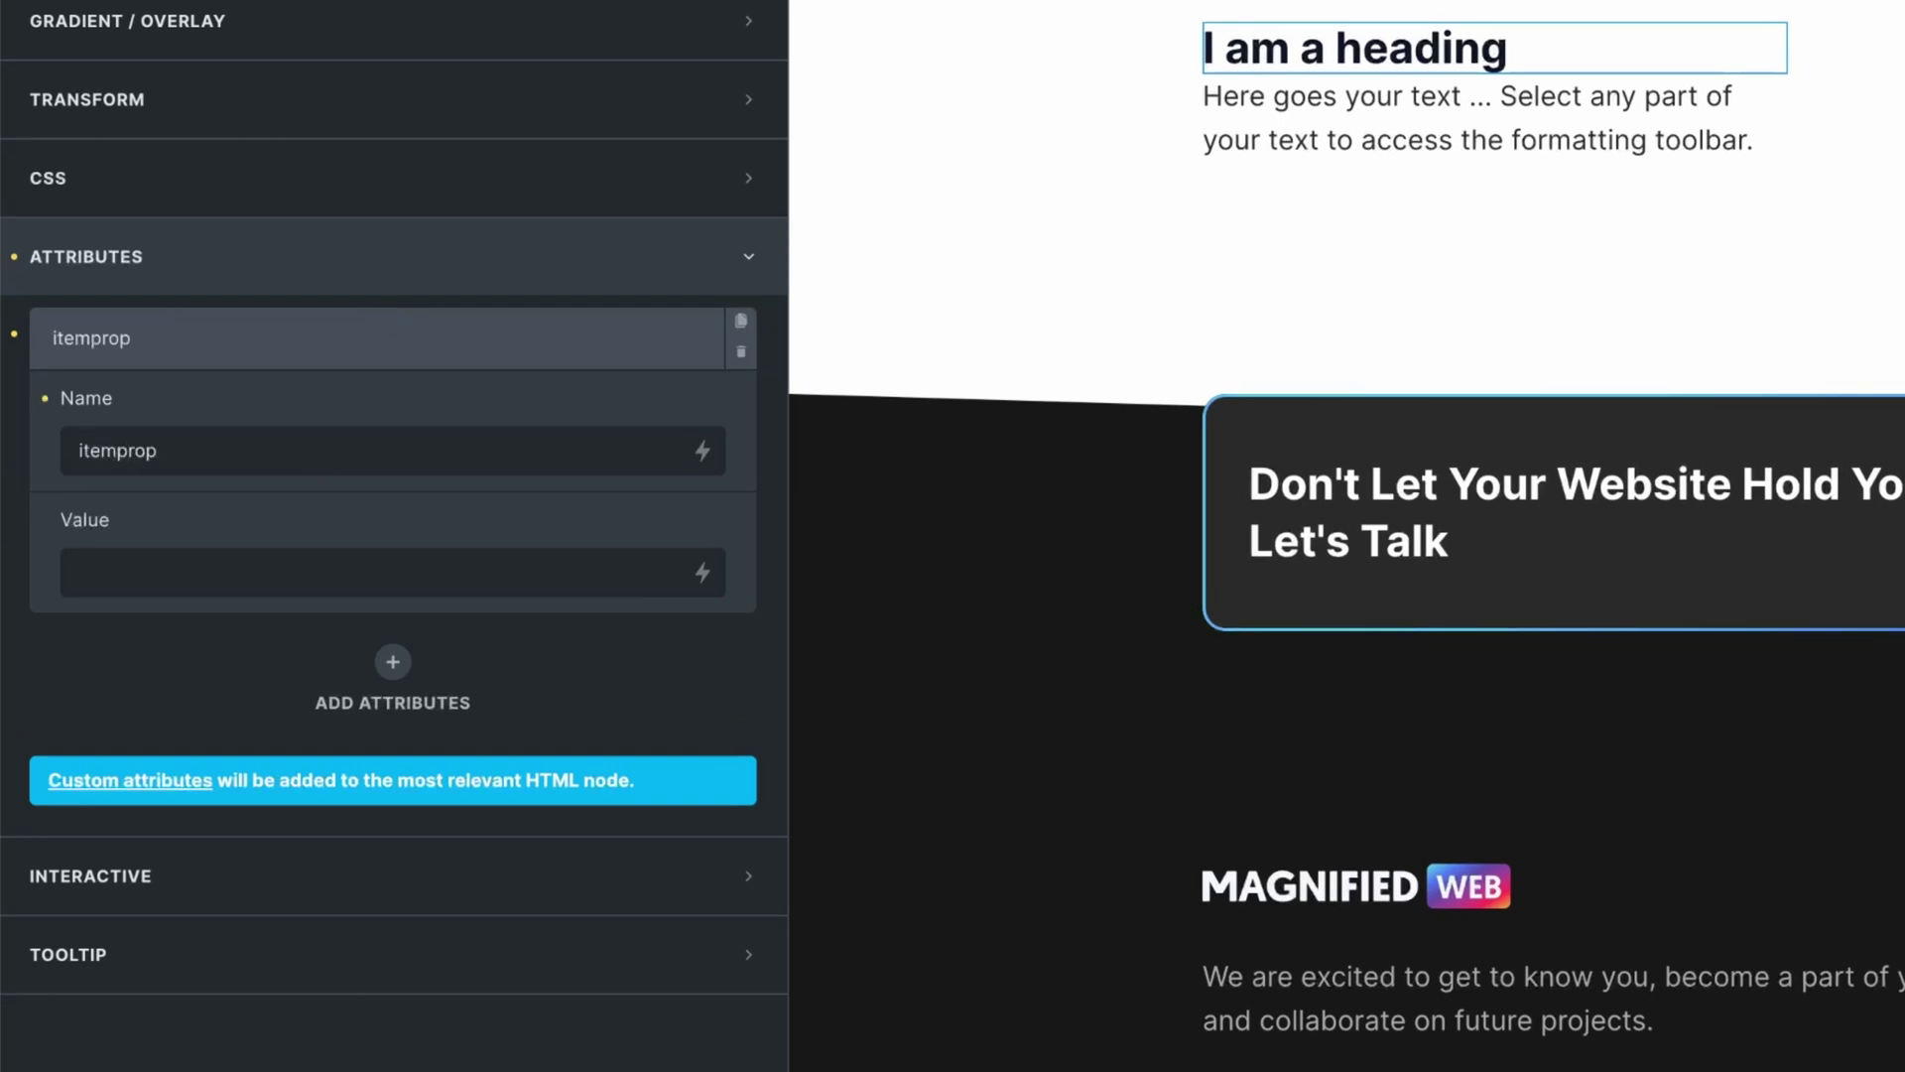
{"action": "left_click", "coordinate": [361, 561]}
{"action": "type", "text": "name"}
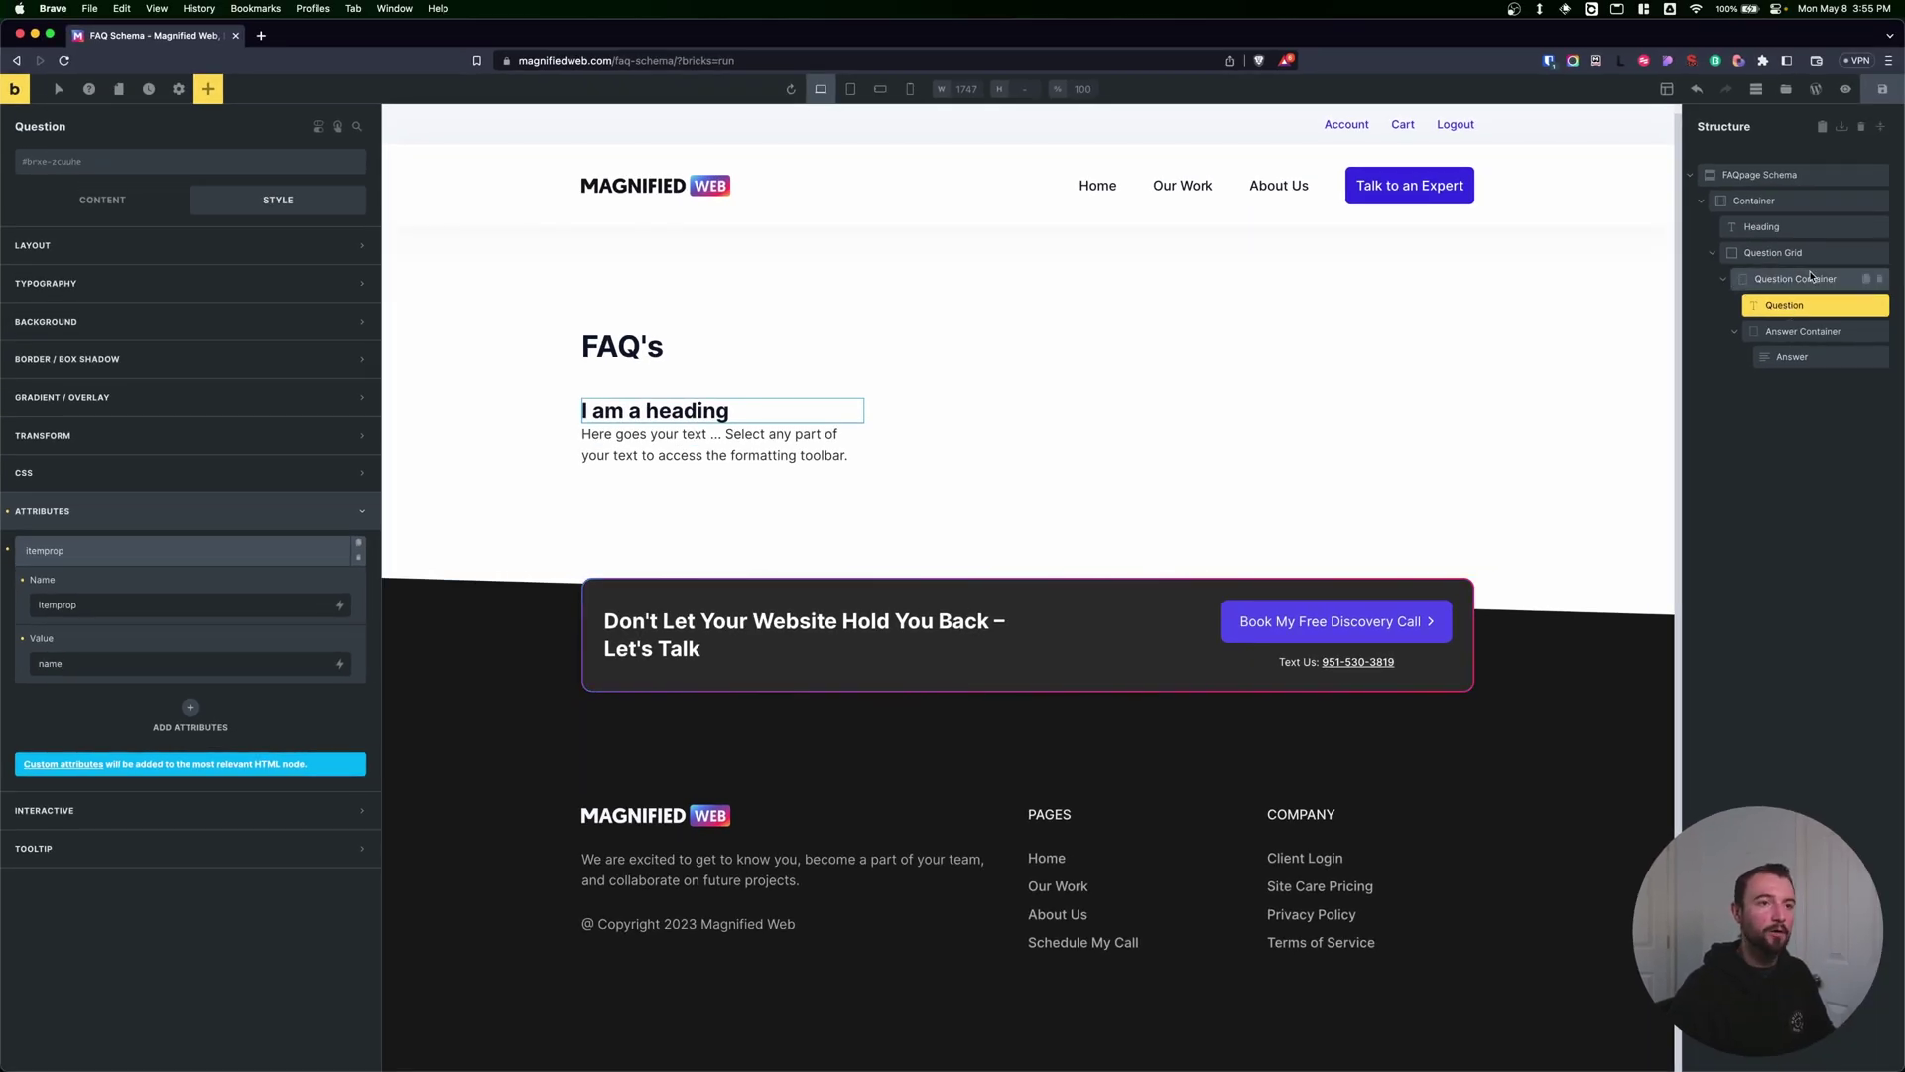
Step: Add a custom attribute named itemscope with no value to the Answer Container
{"action": "left_click", "coordinate": [1764, 279]}
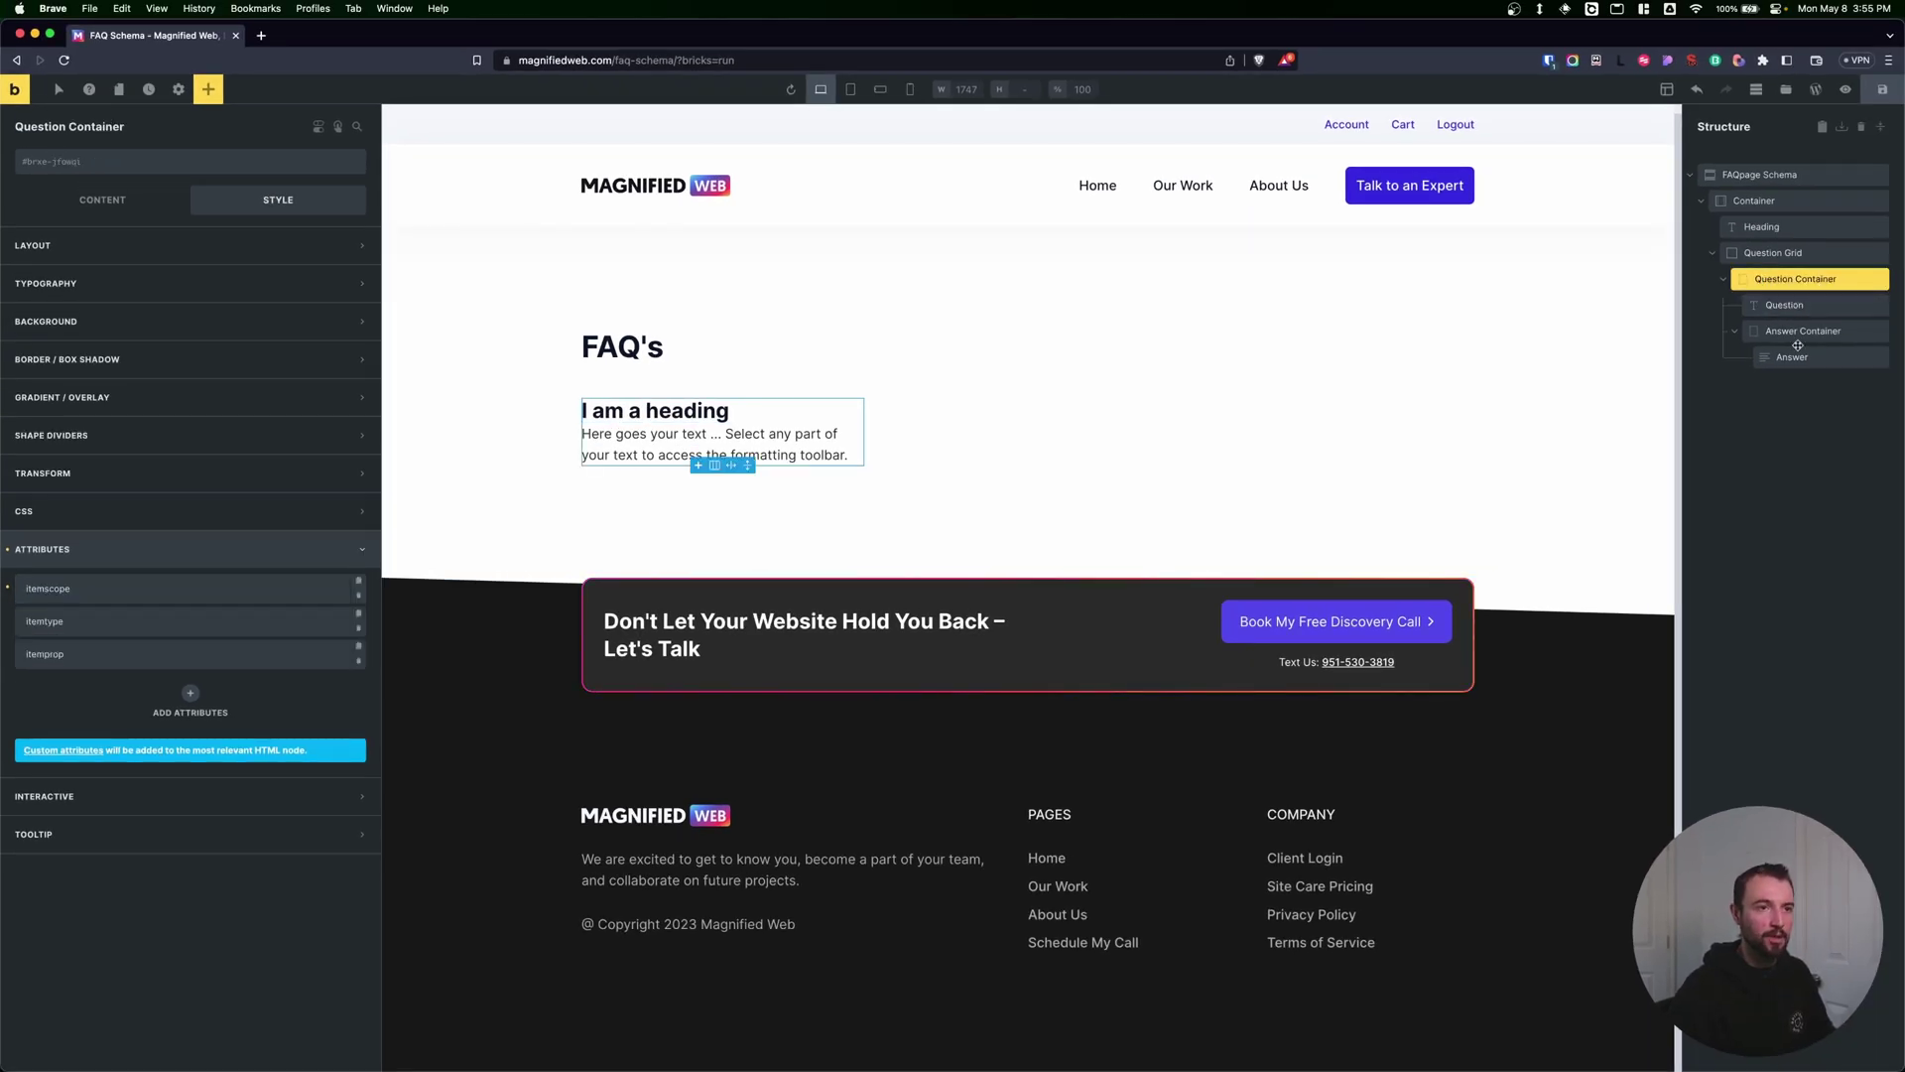
{"action": "left_click", "coordinate": [1784, 306]}
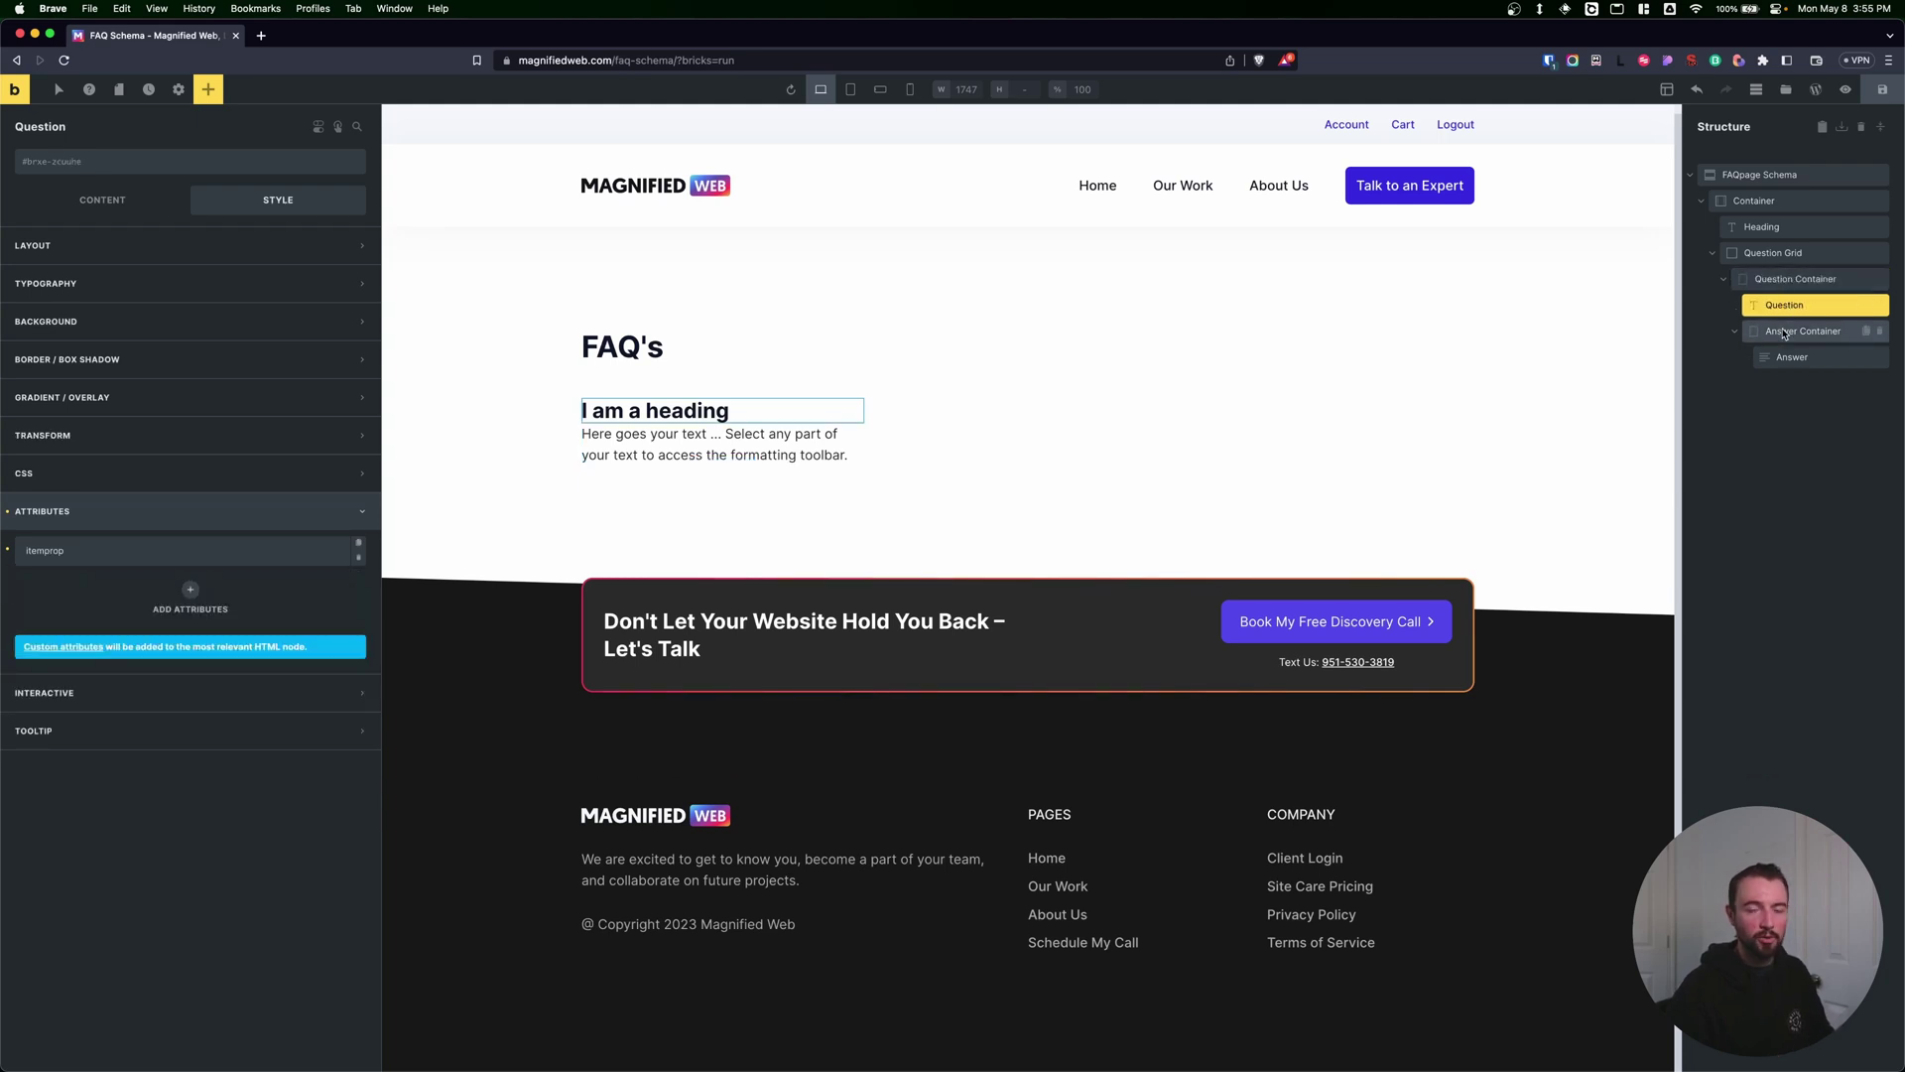
{"action": "left_click", "coordinate": [1784, 331]}
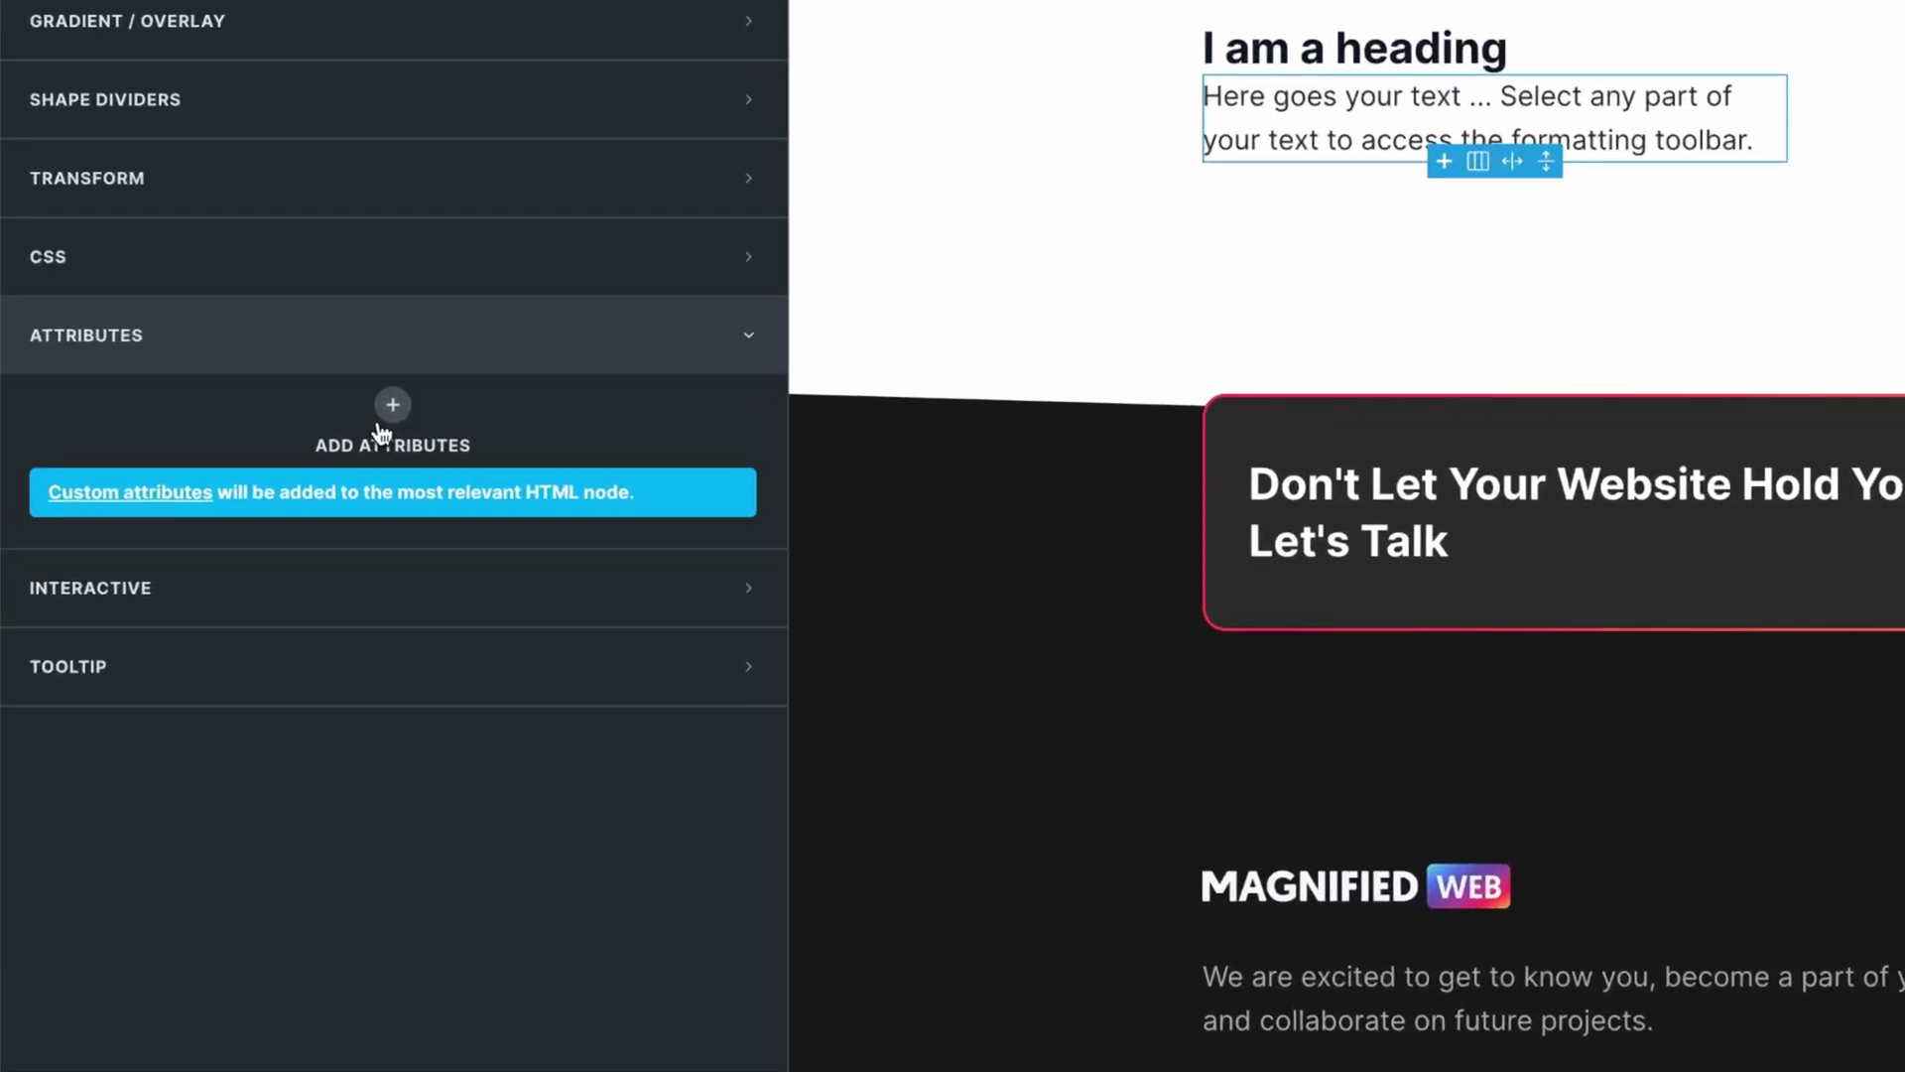
{"action": "left_click", "coordinate": [193, 580]}
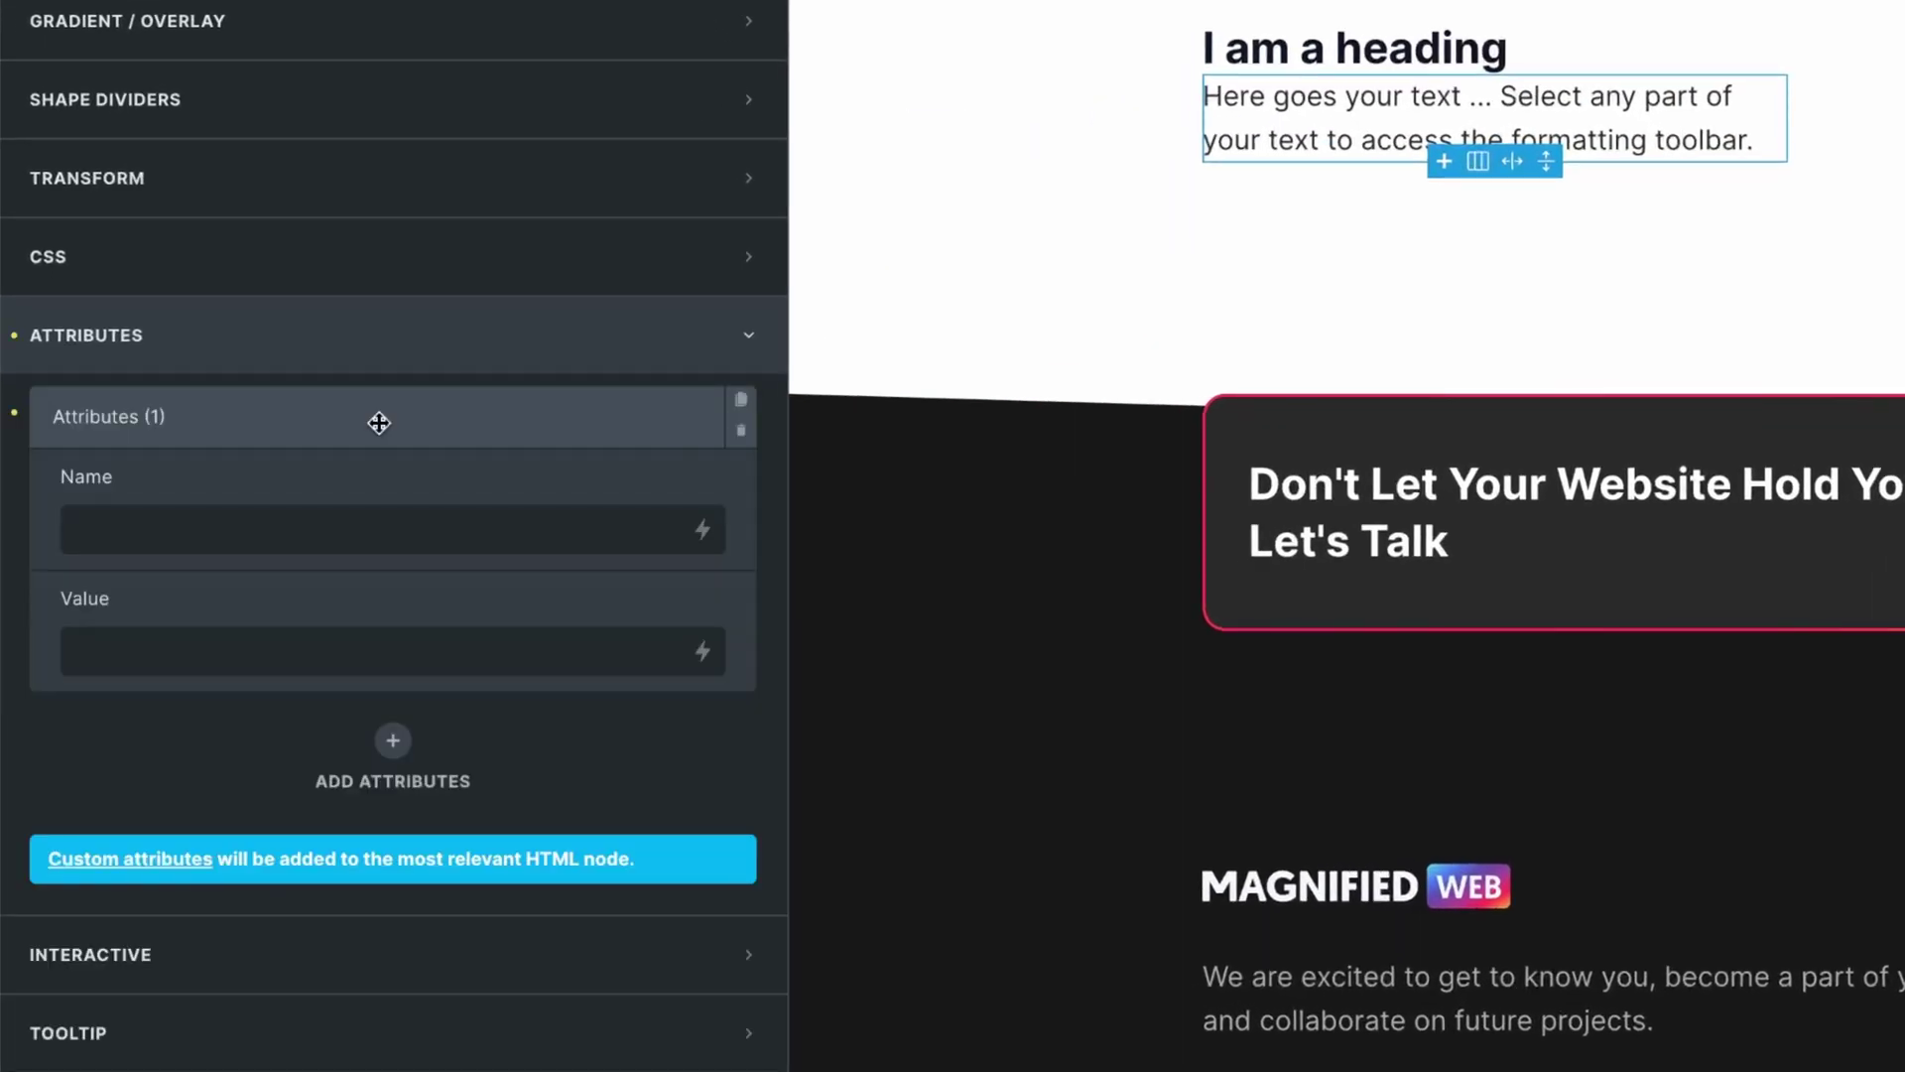
{"action": "left_click", "coordinate": [297, 521]}
{"action": "type", "text": "itemscope"}
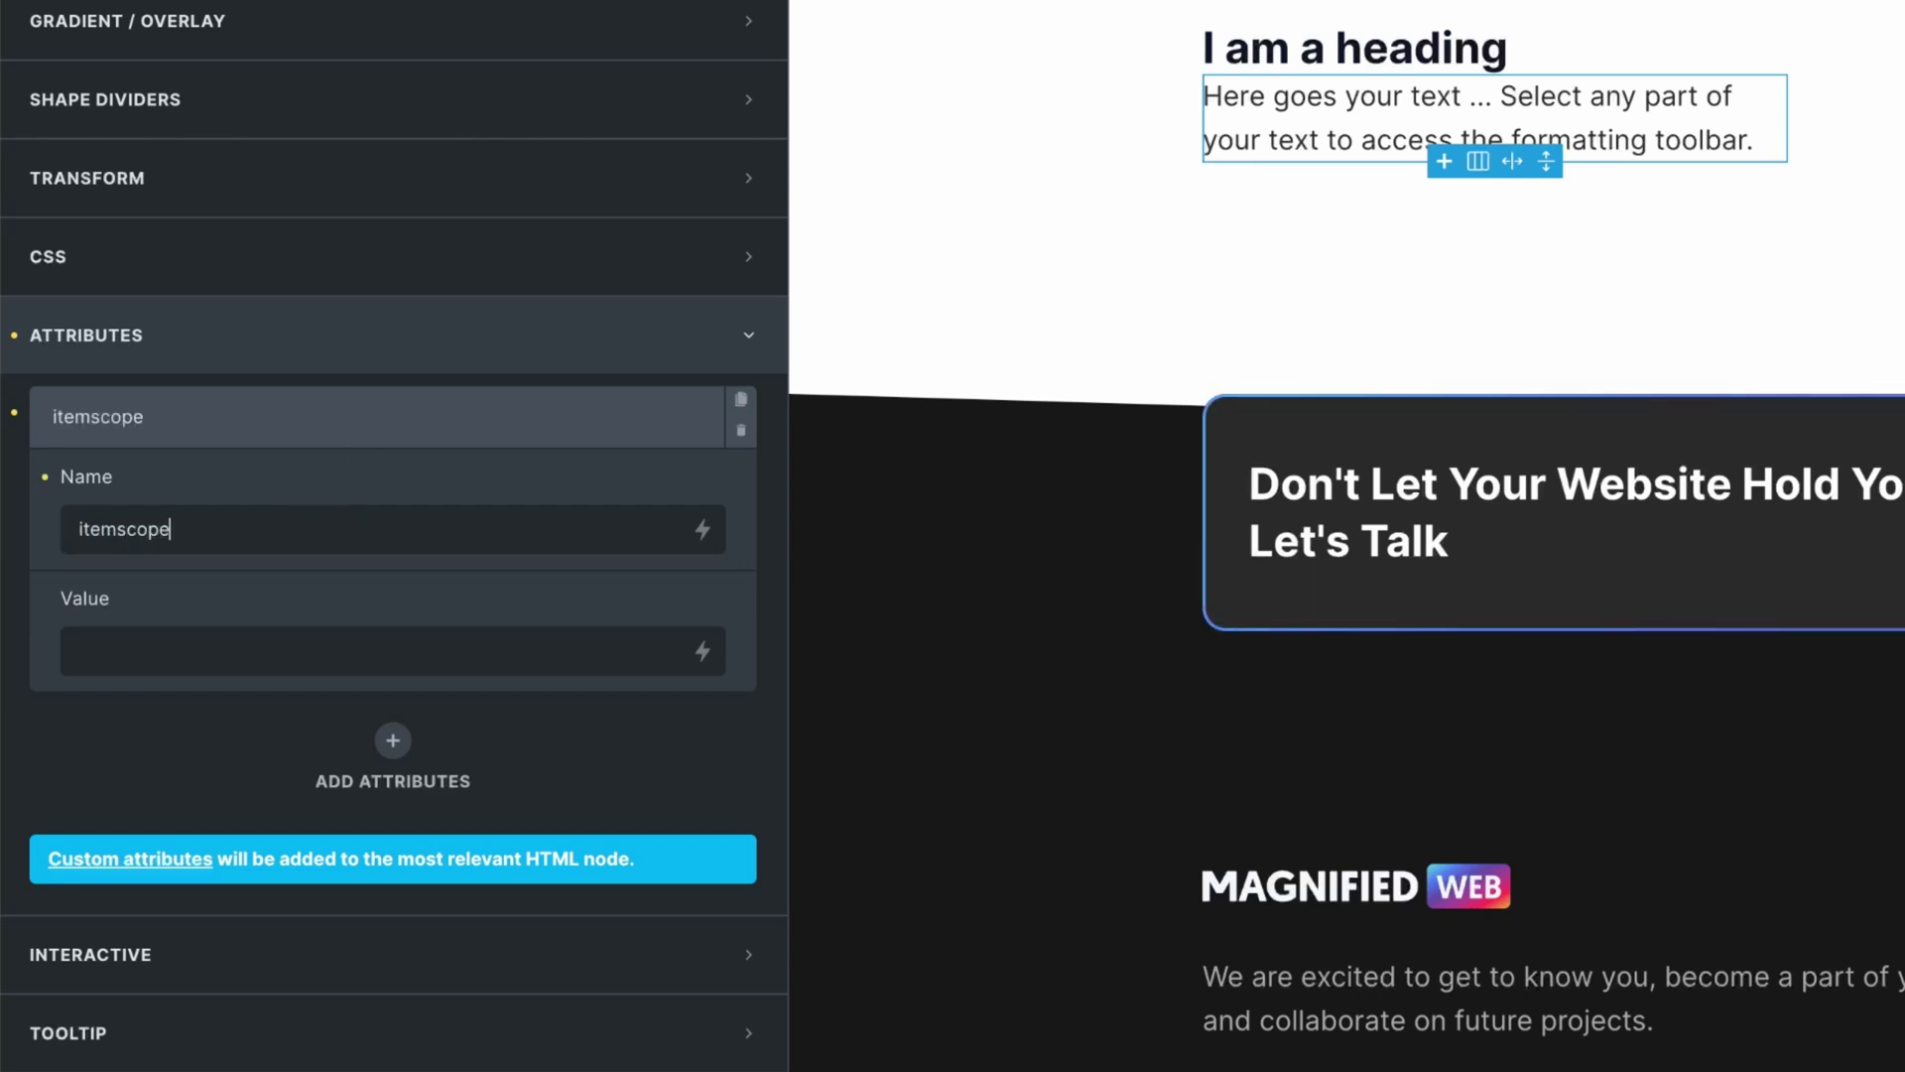
{"action": "left_click", "coordinate": [456, 421]}
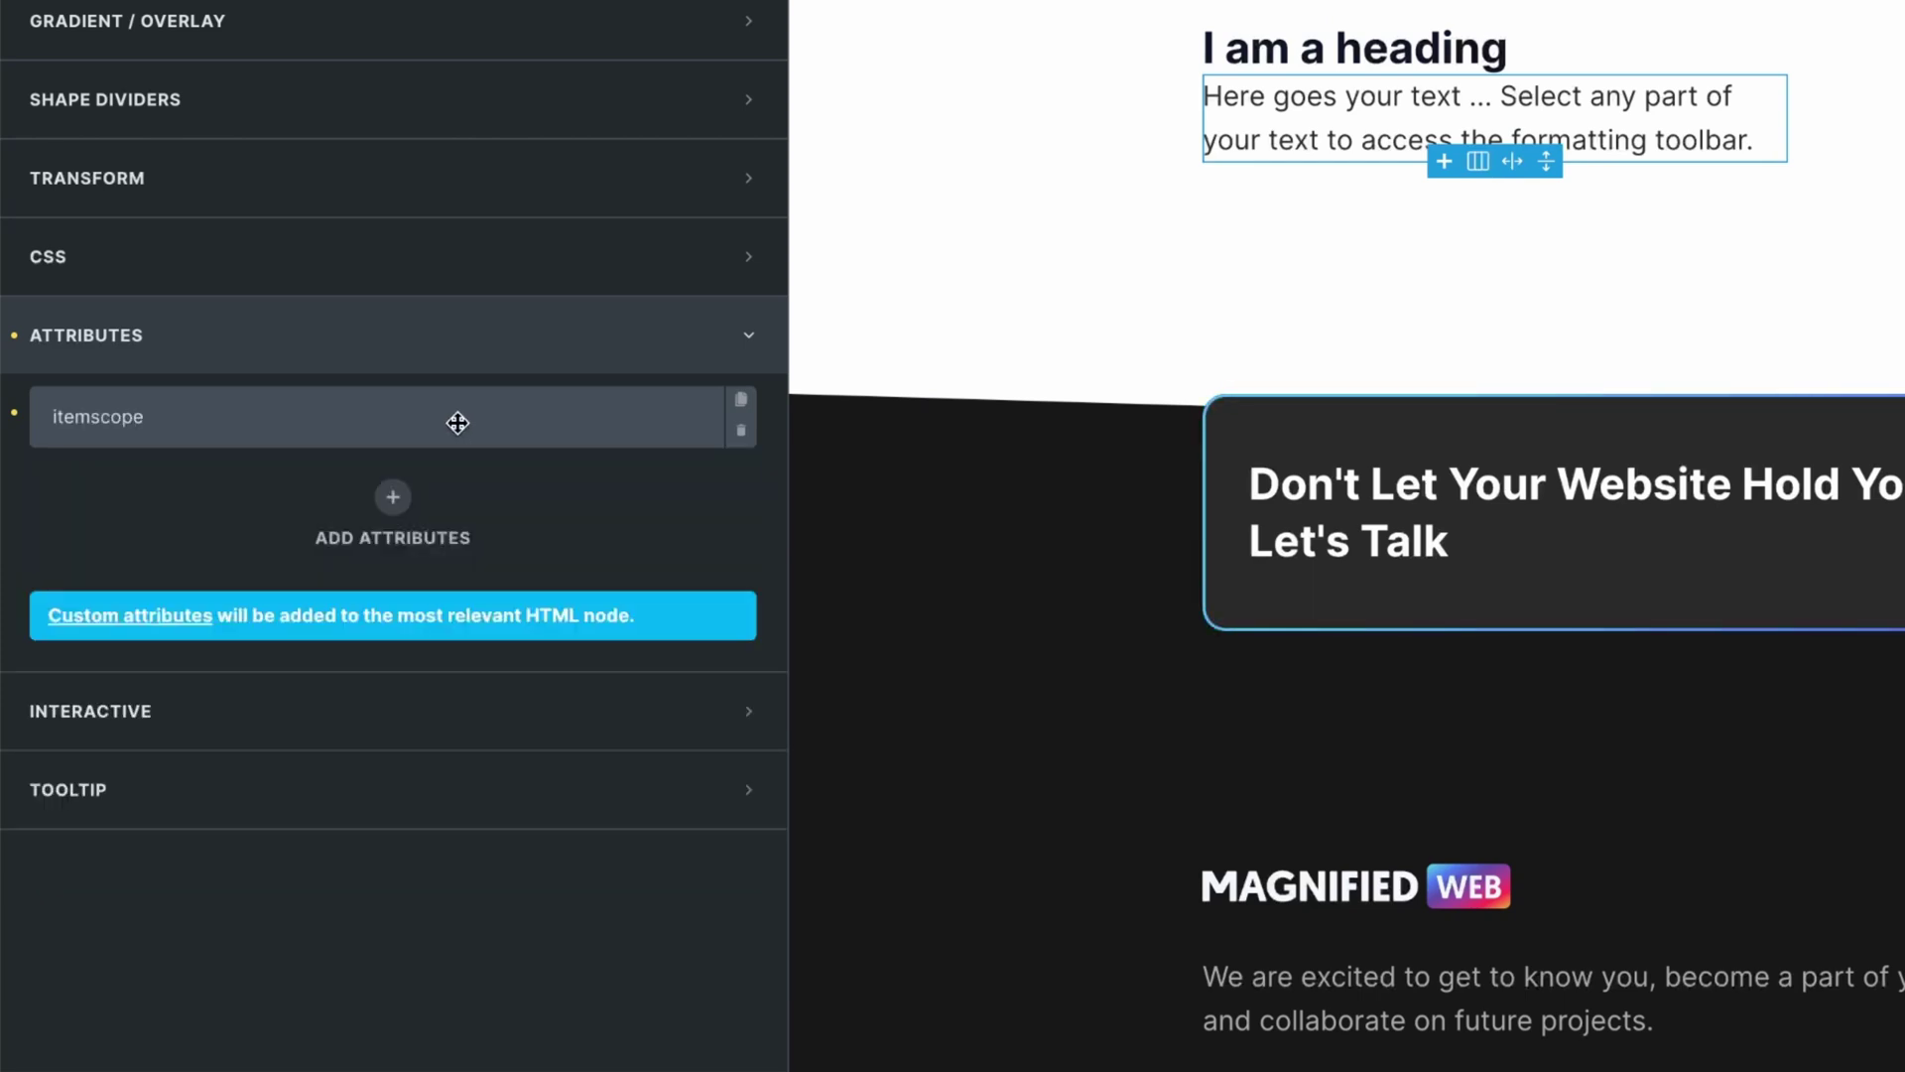
{"action": "left_click", "coordinate": [390, 499]}
{"action": "left_click", "coordinate": [319, 608]}
{"action": "type", "text": "itemtype"}
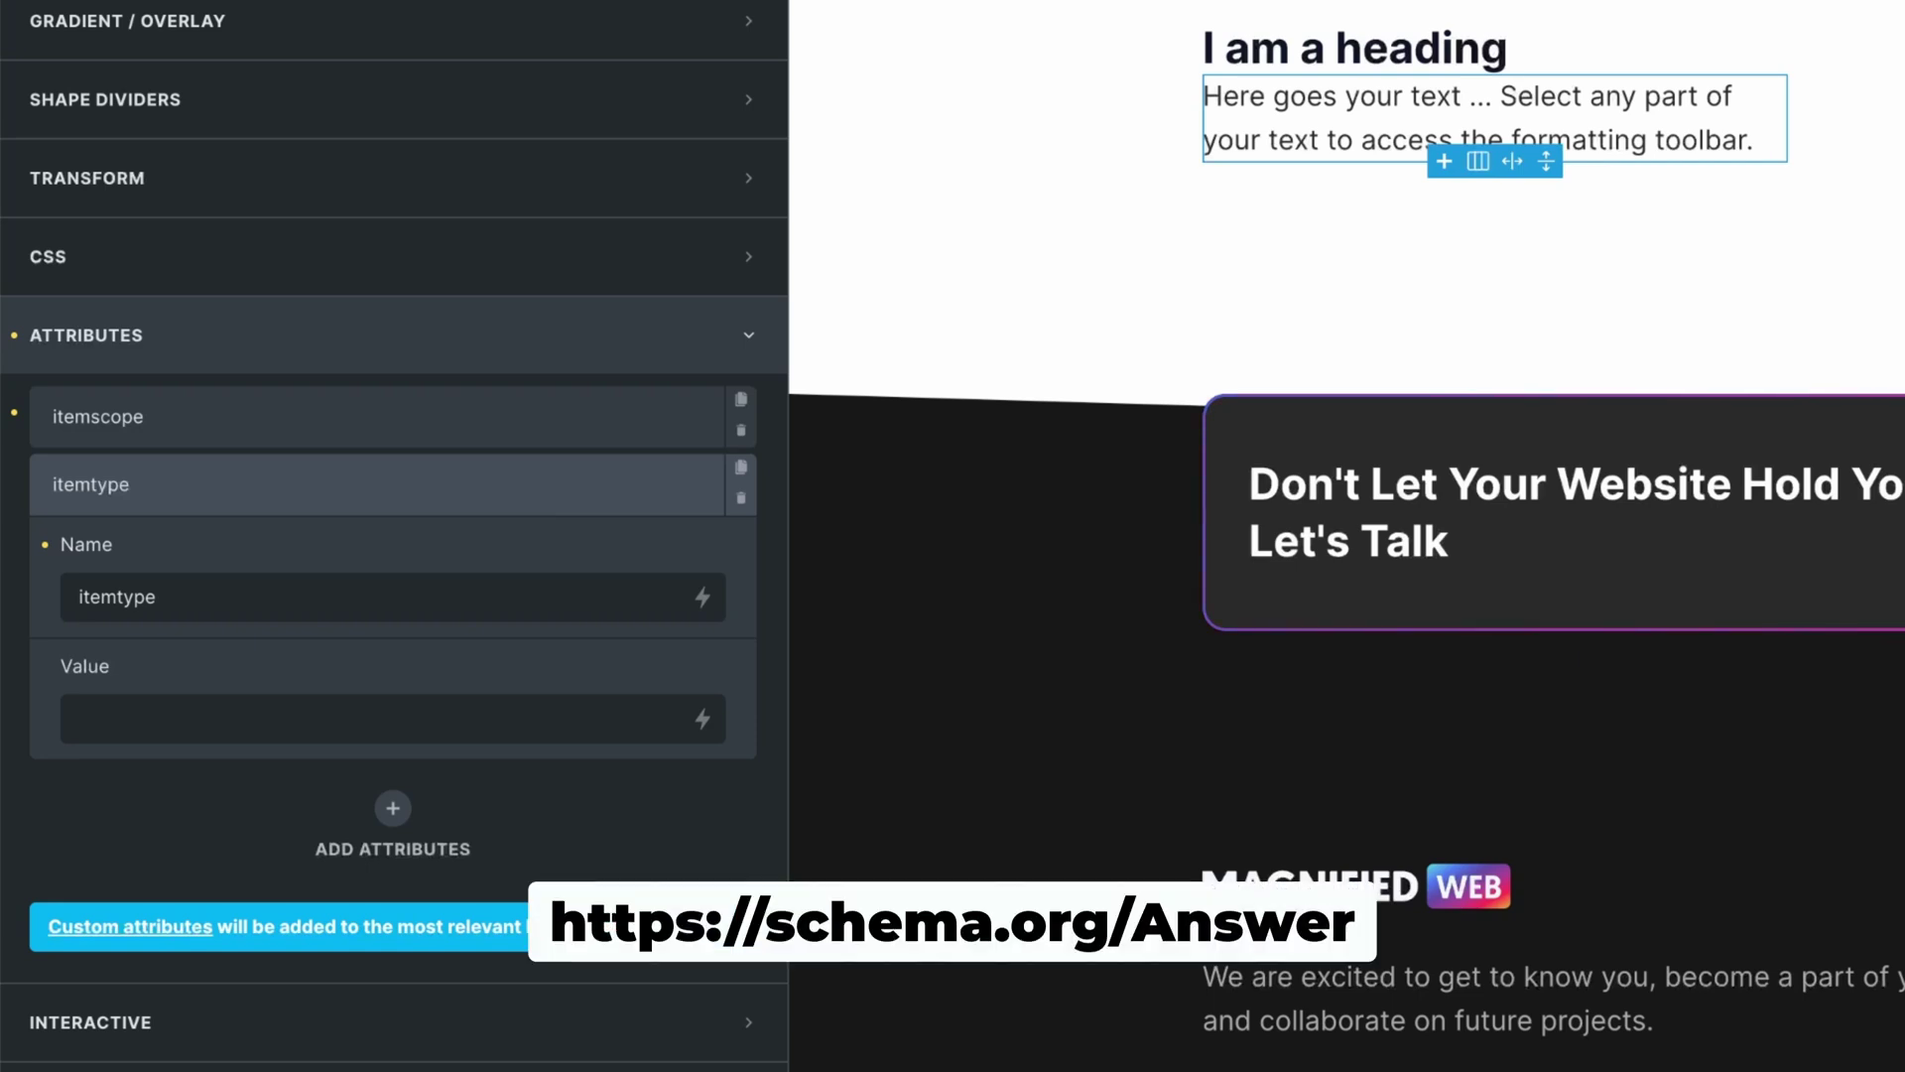
{"action": "left_click", "coordinate": [221, 712]}
{"action": "type", "text": "https://schema.org/Answer"}
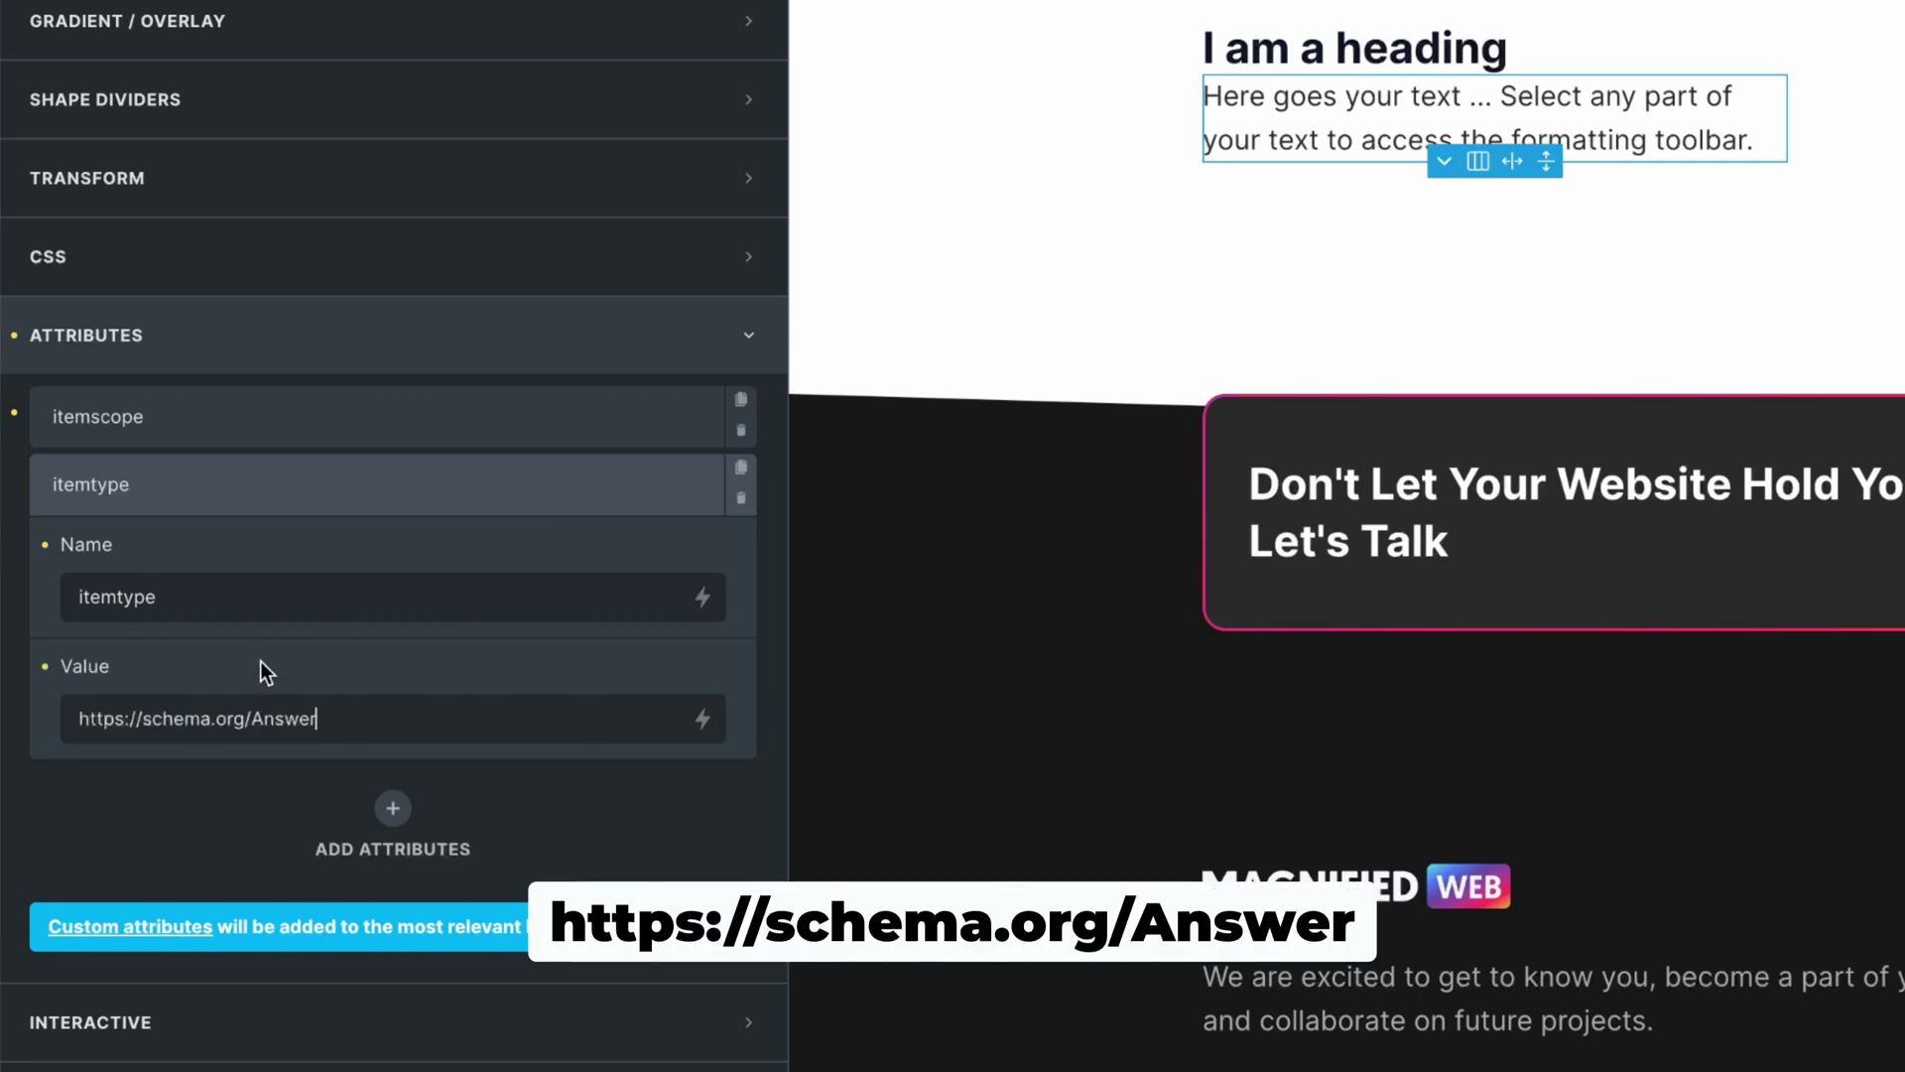
{"action": "left_click", "coordinate": [318, 503]}
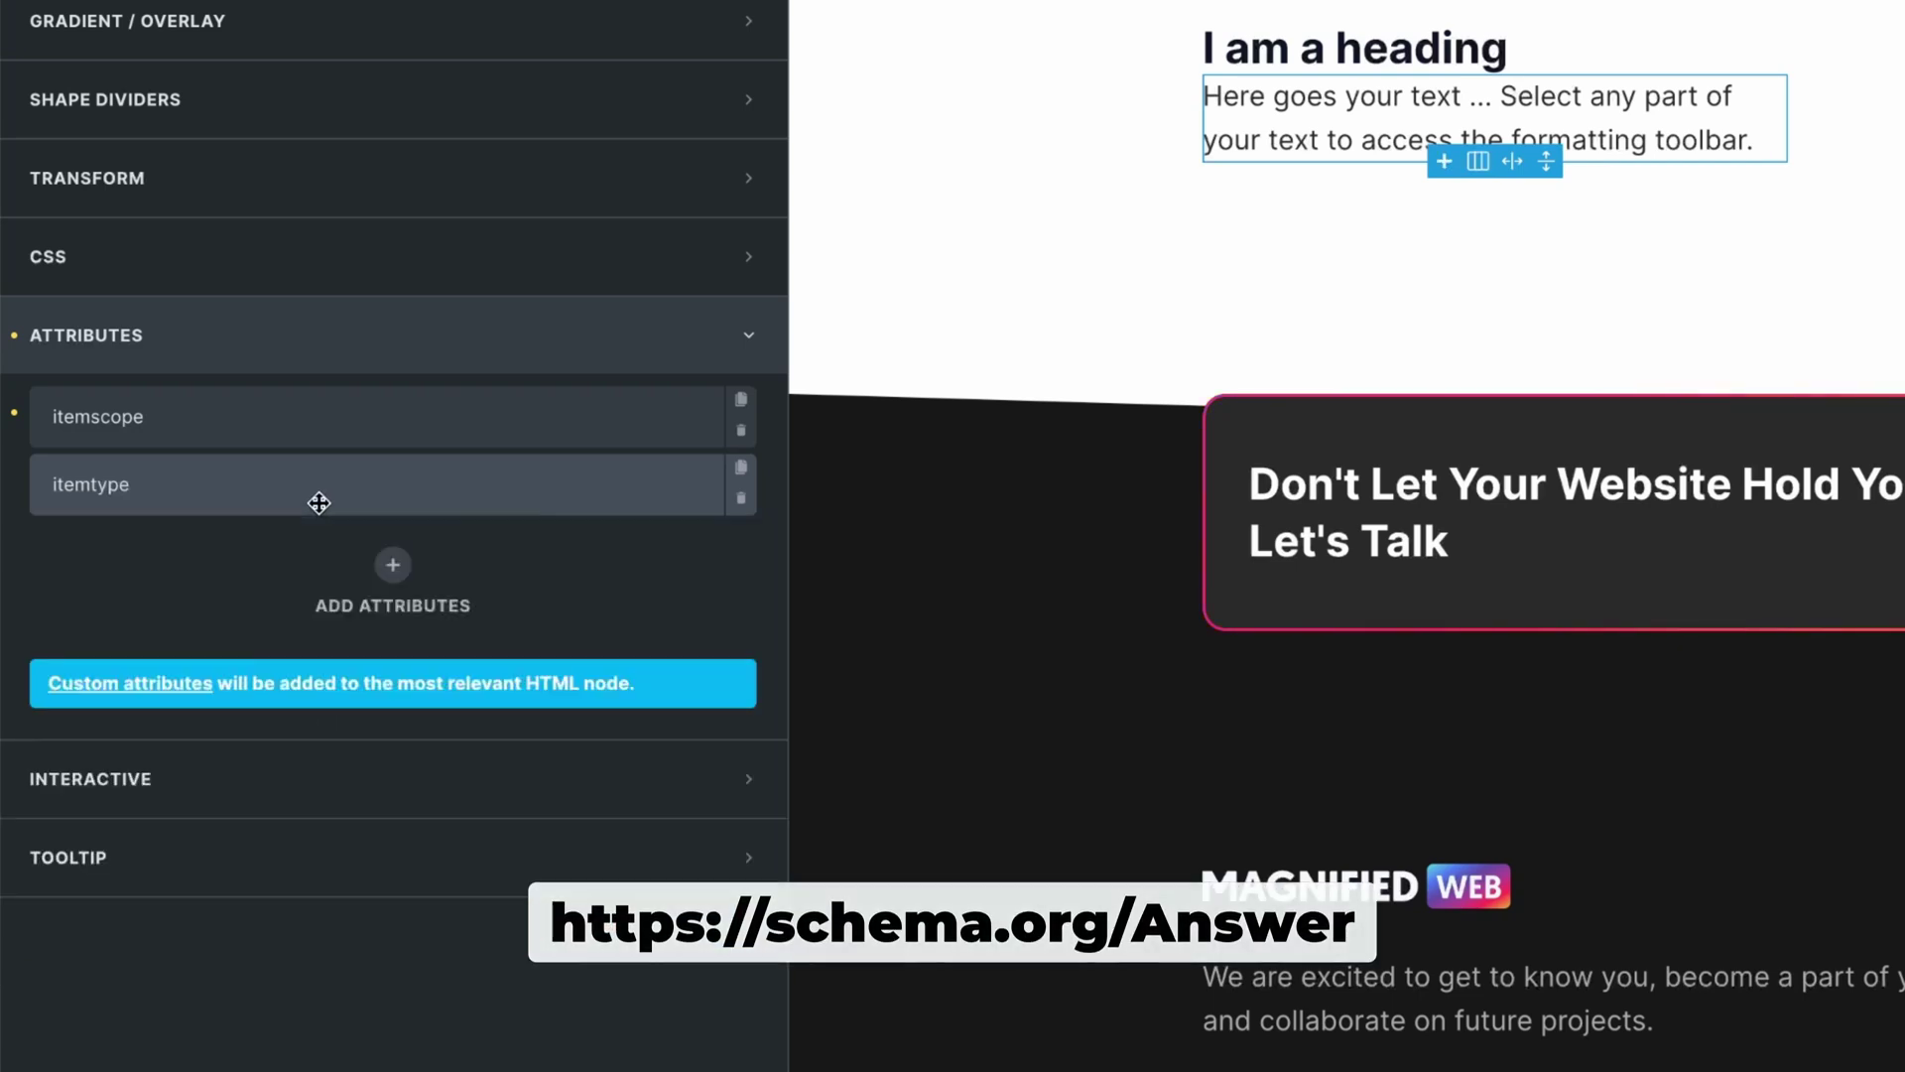
Step: Add a third attribute to the Answer Container named itemprop with the value acceptedAnswer
{"action": "left_click", "coordinate": [394, 560]}
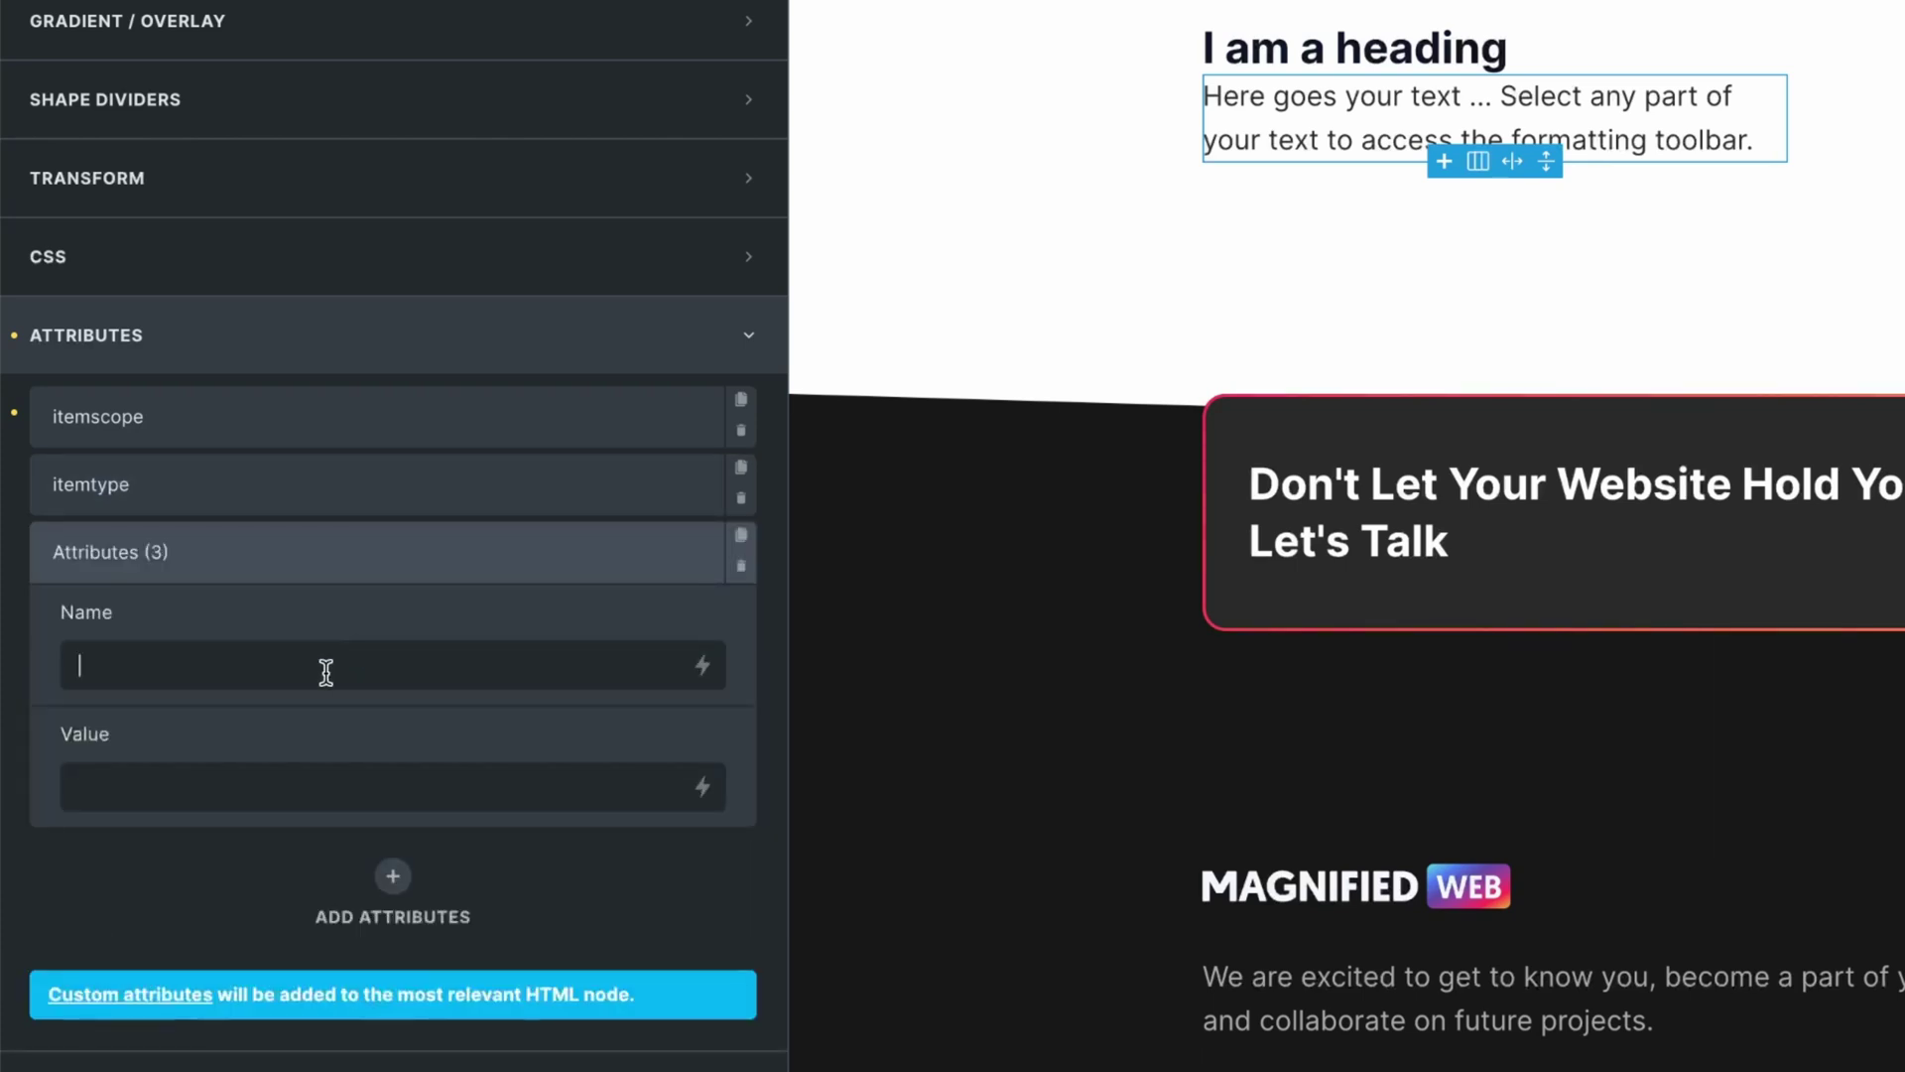
{"action": "type", "text": "itemprop"}
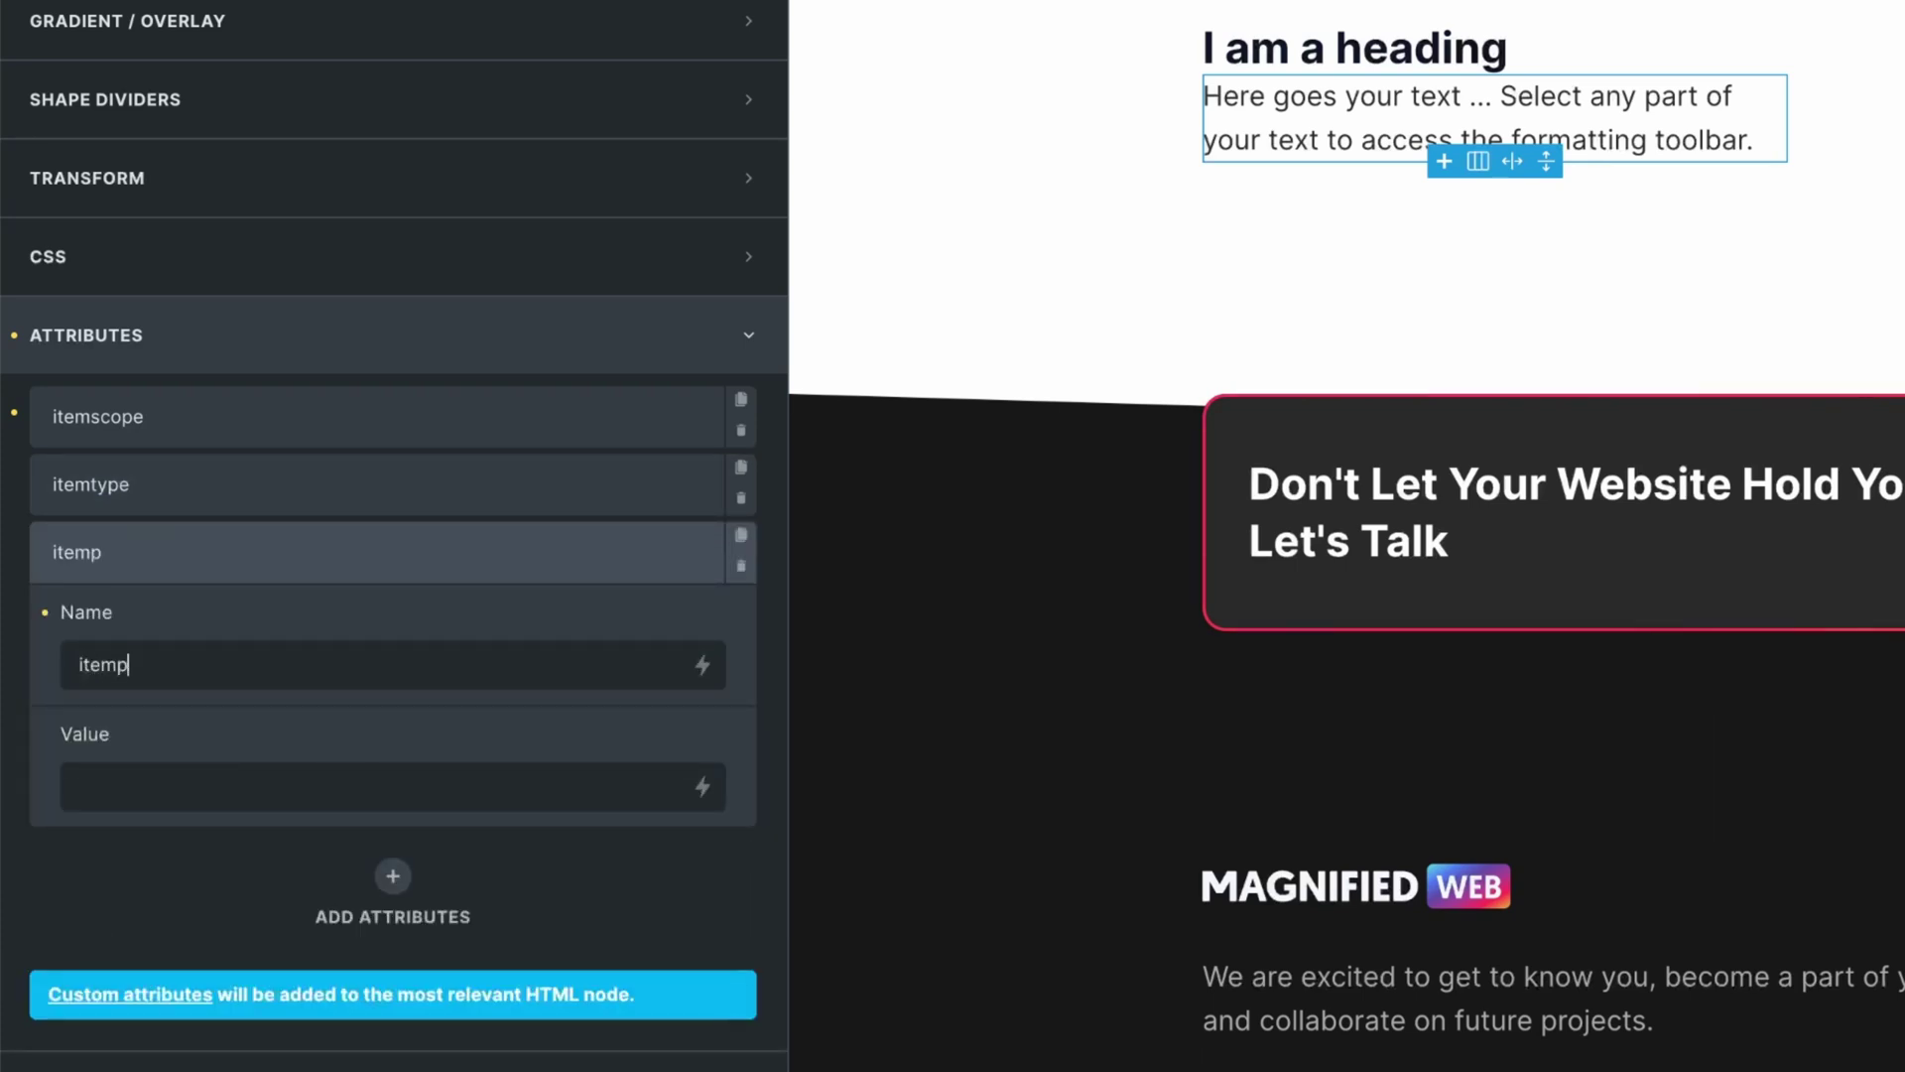
{"action": "left_click", "coordinate": [204, 786]}
{"action": "type", "text": "acceptedAnswer"}
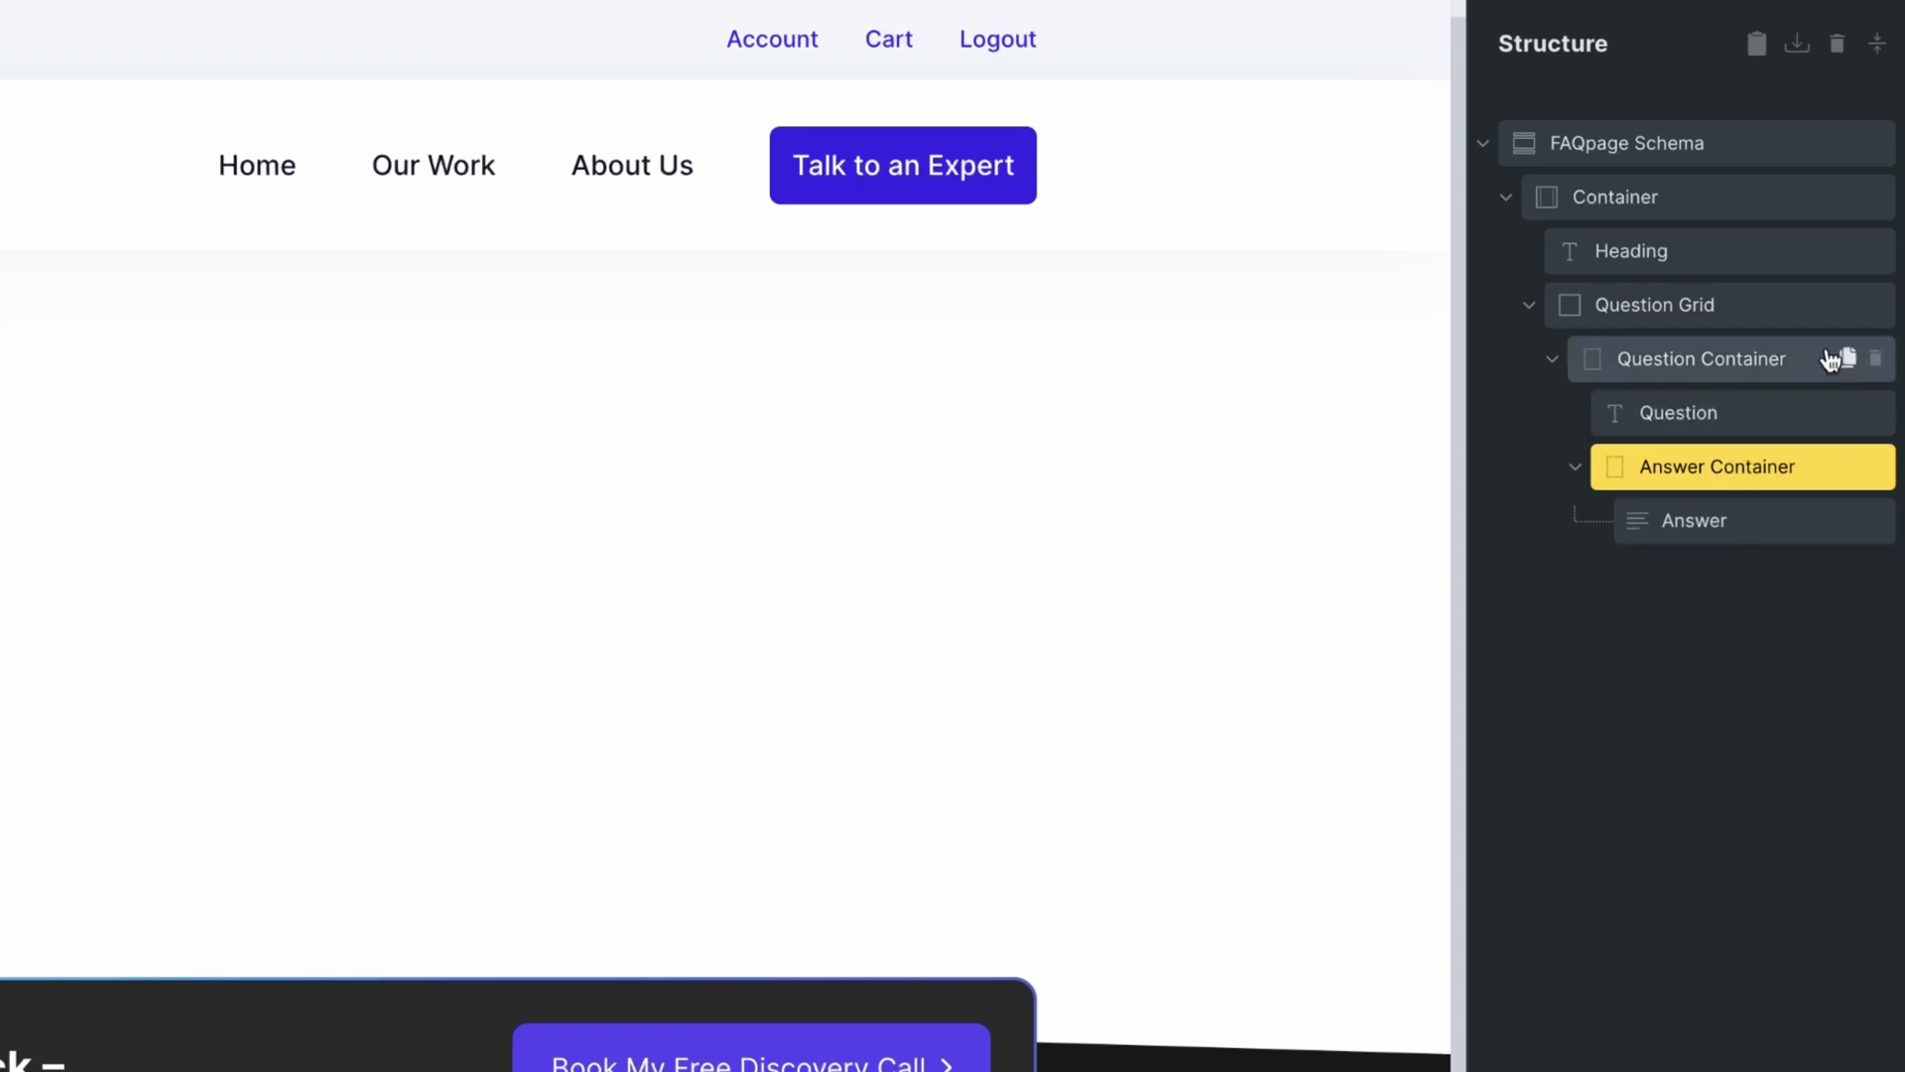
Step: Add a custom attribute to the Answer text element named itemprop with the value text
{"action": "left_click", "coordinate": [1671, 357]}
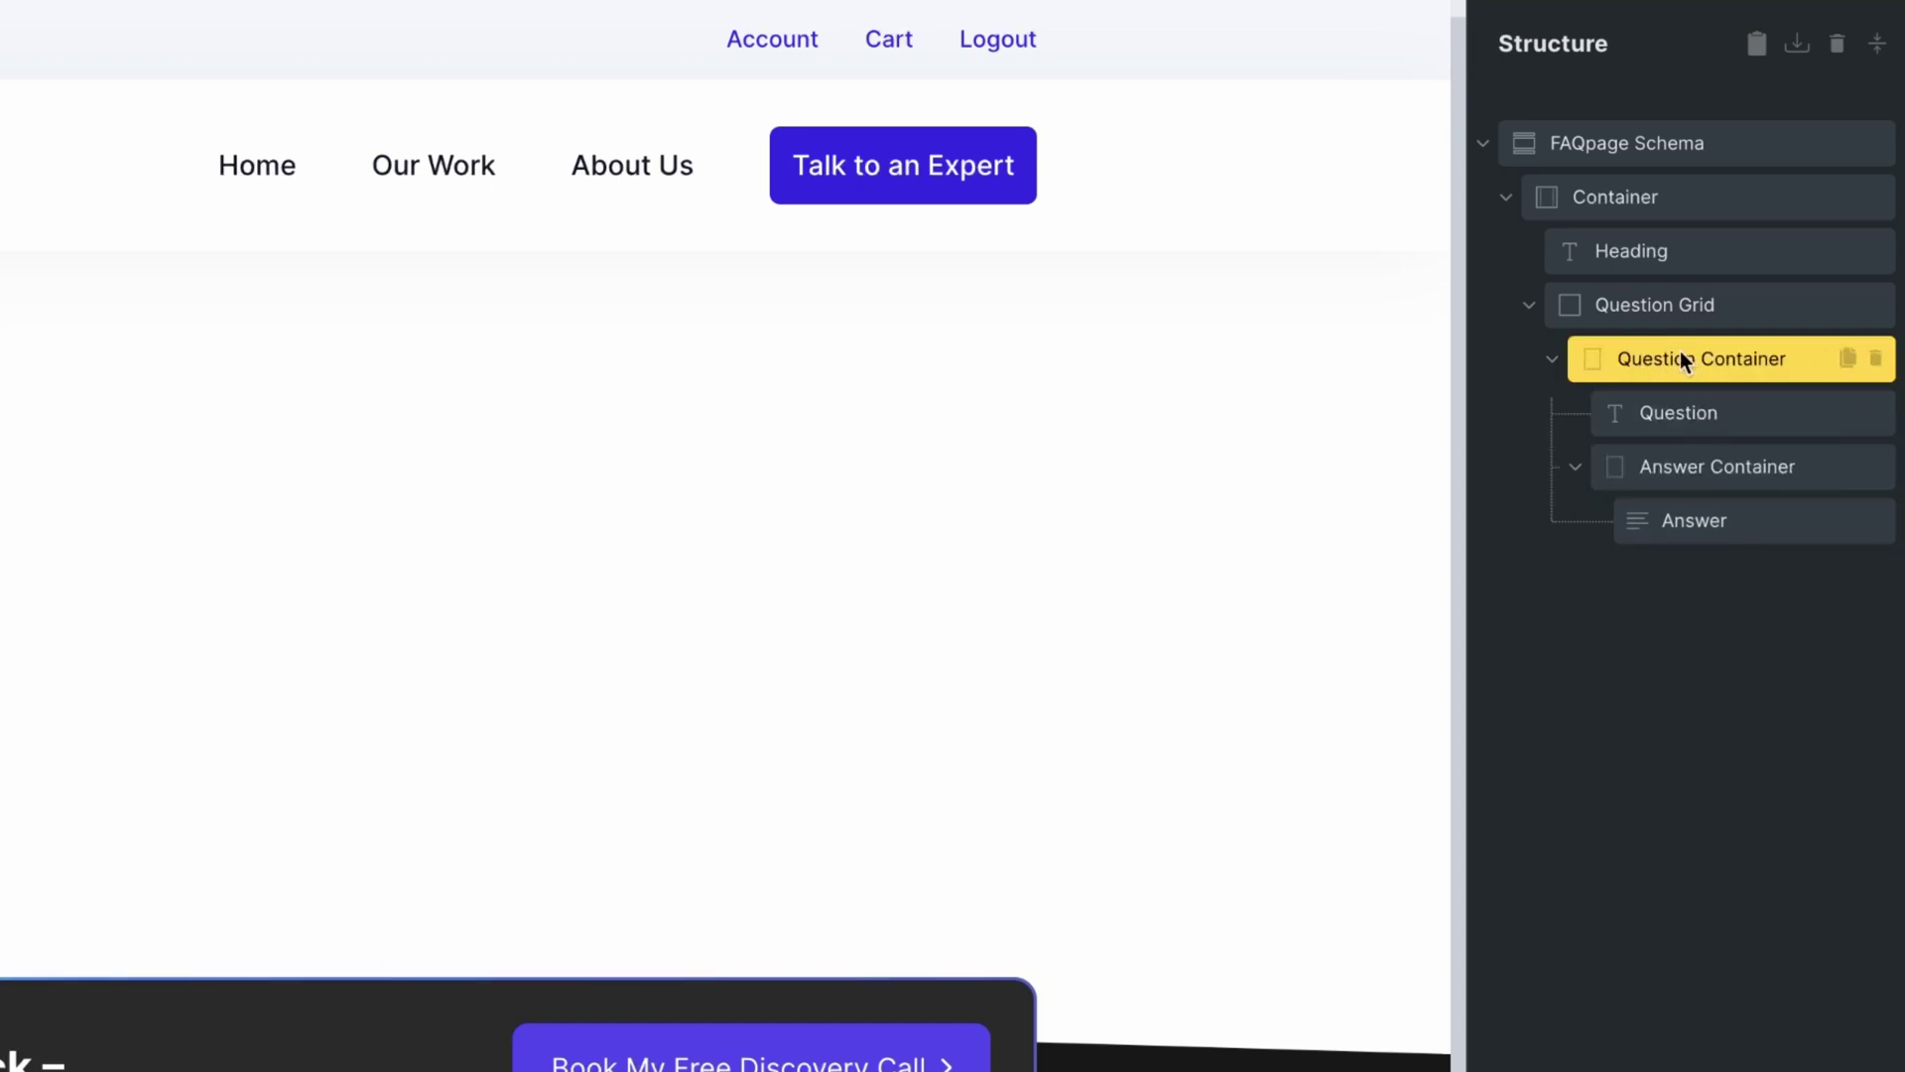
{"action": "left_click", "coordinate": [1709, 526]}
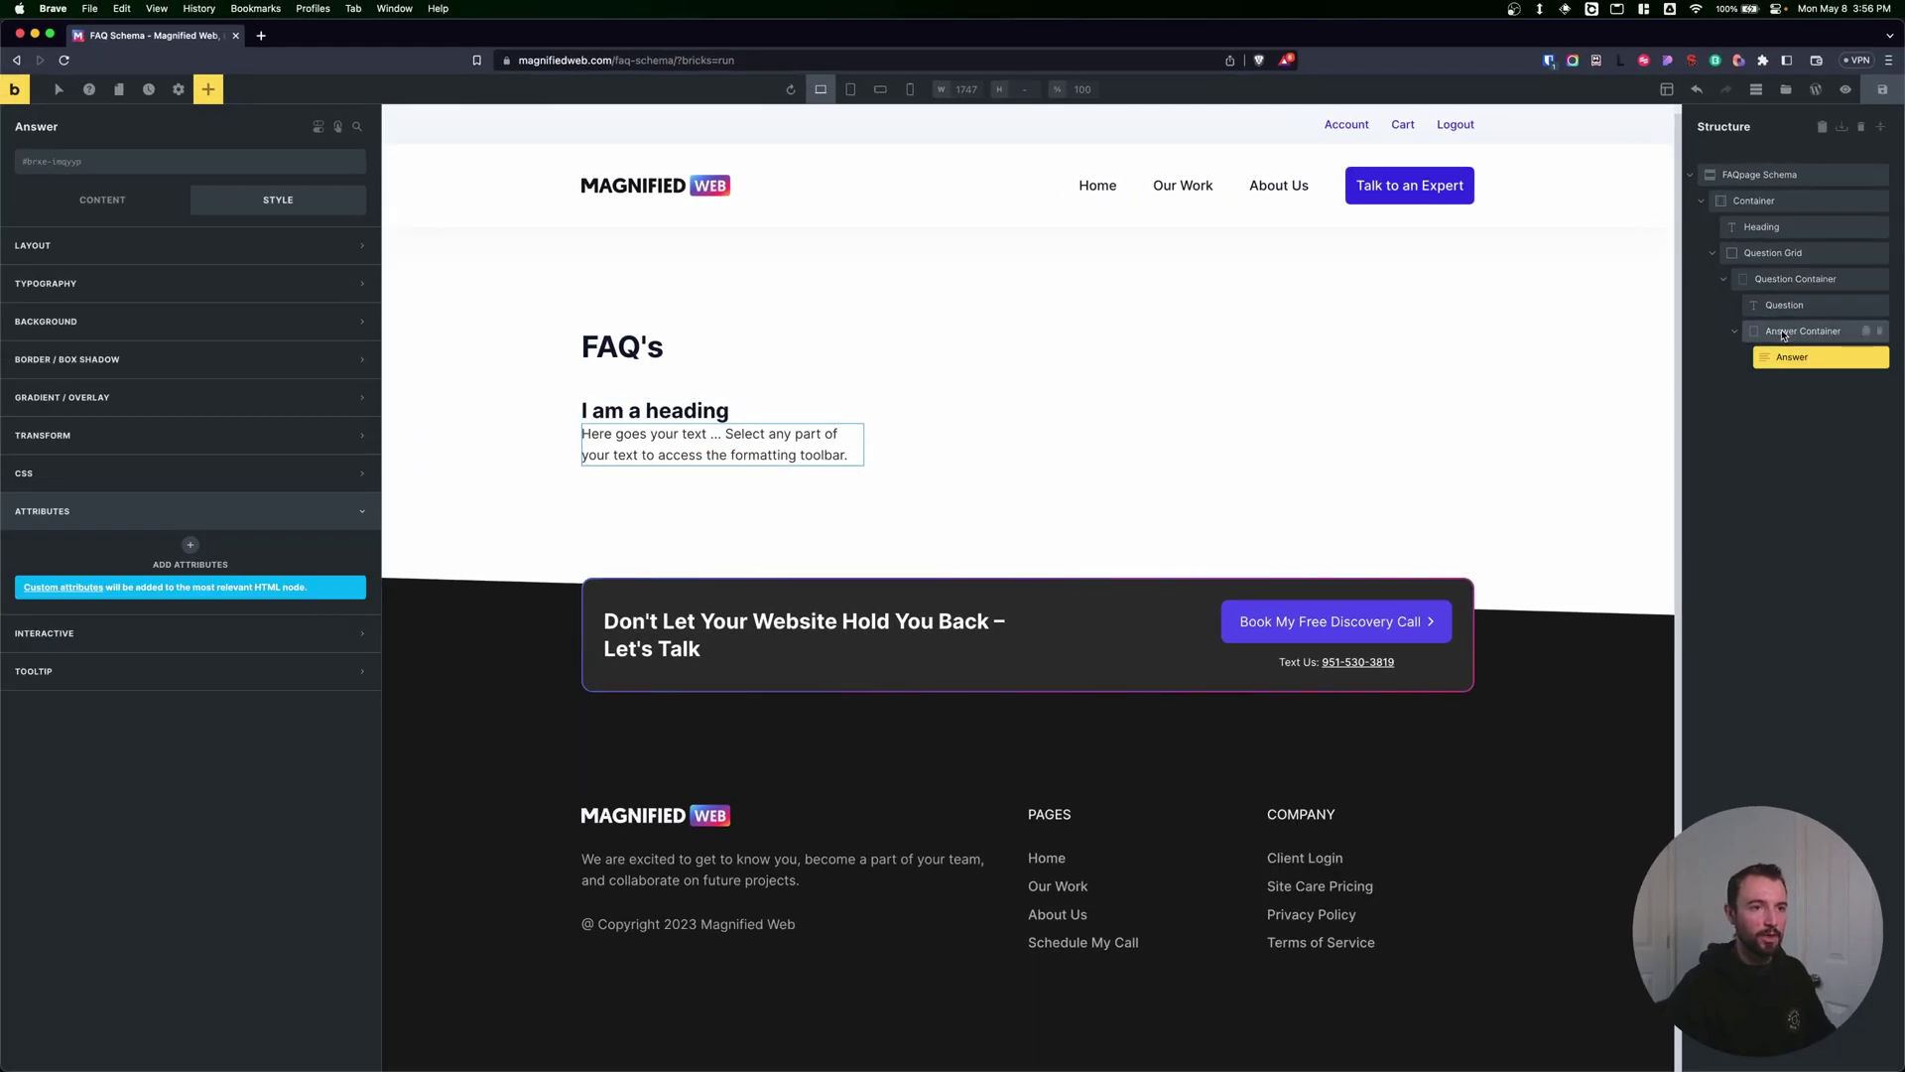
{"action": "left_click", "coordinate": [1783, 336]}
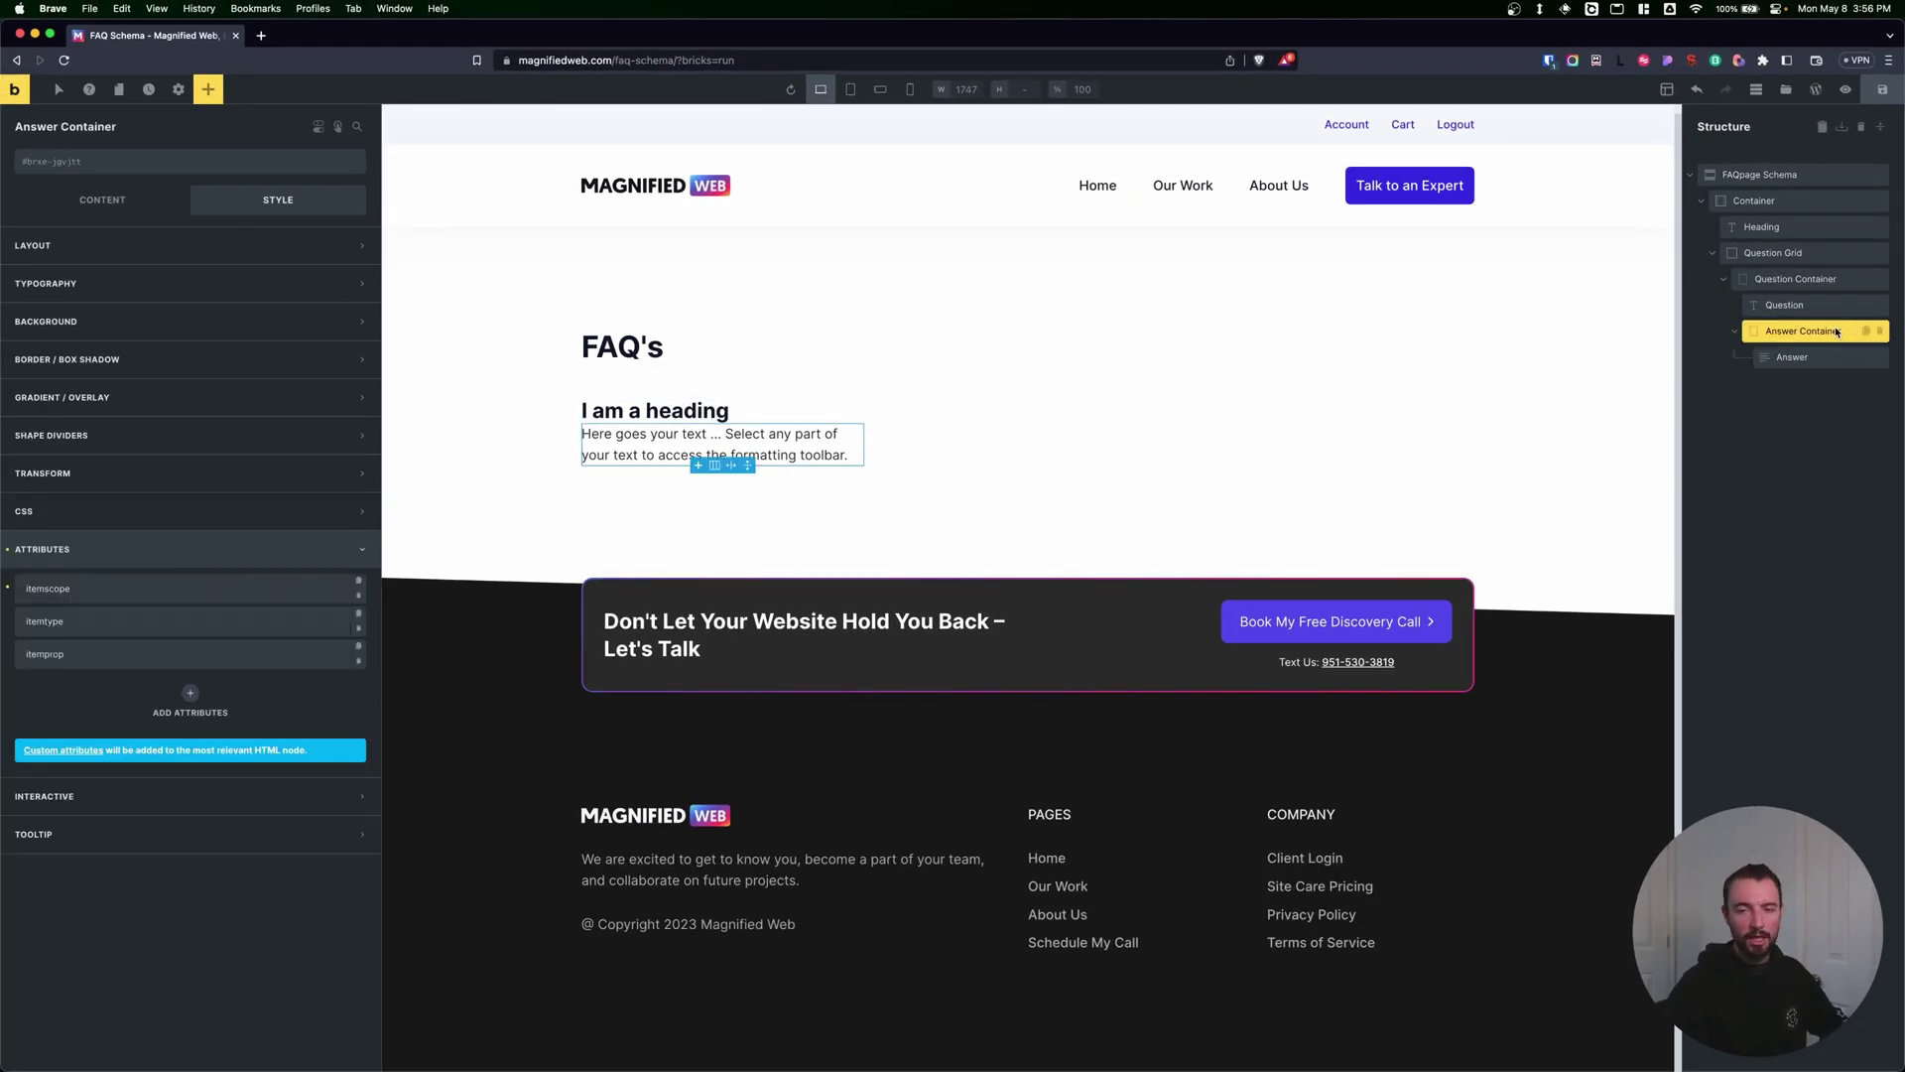
{"action": "left_click", "coordinate": [1792, 357]}
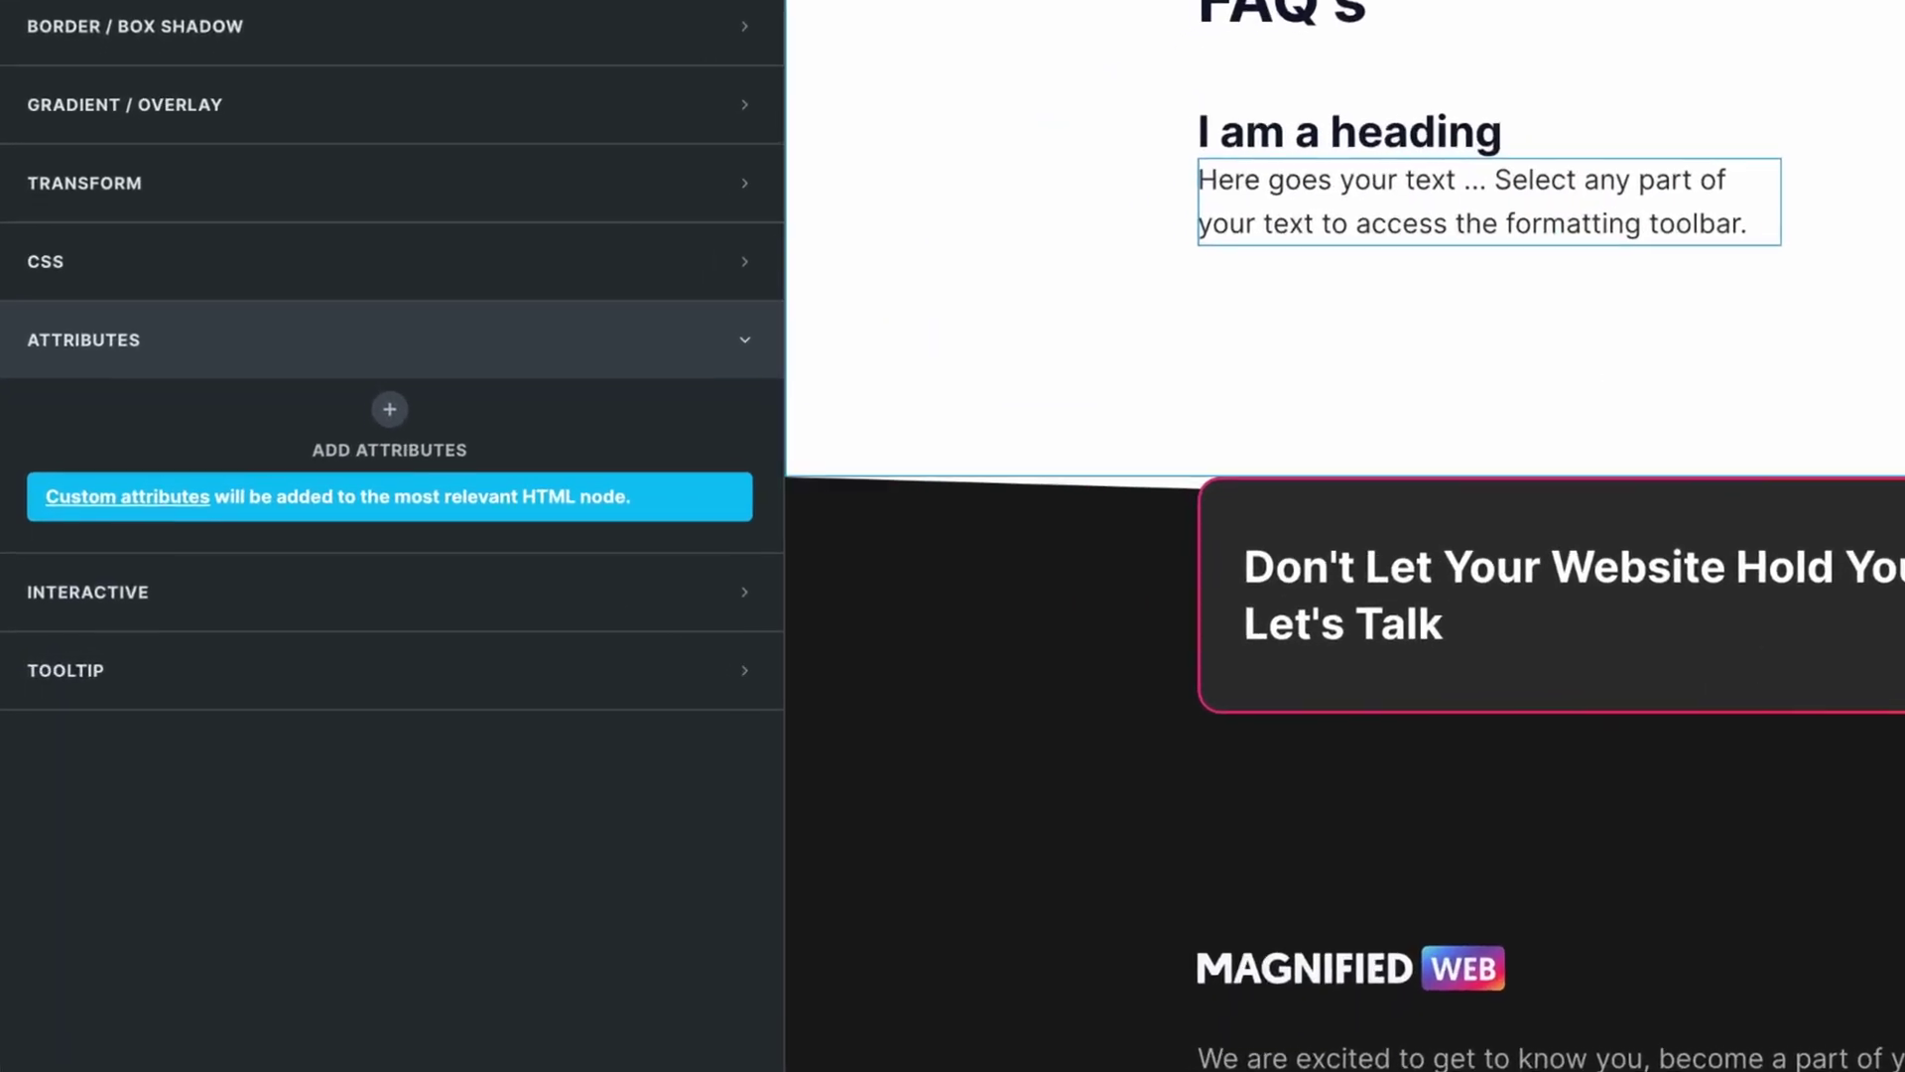
{"action": "left_click", "coordinate": [241, 510]}
{"action": "left_click", "coordinate": [377, 530]}
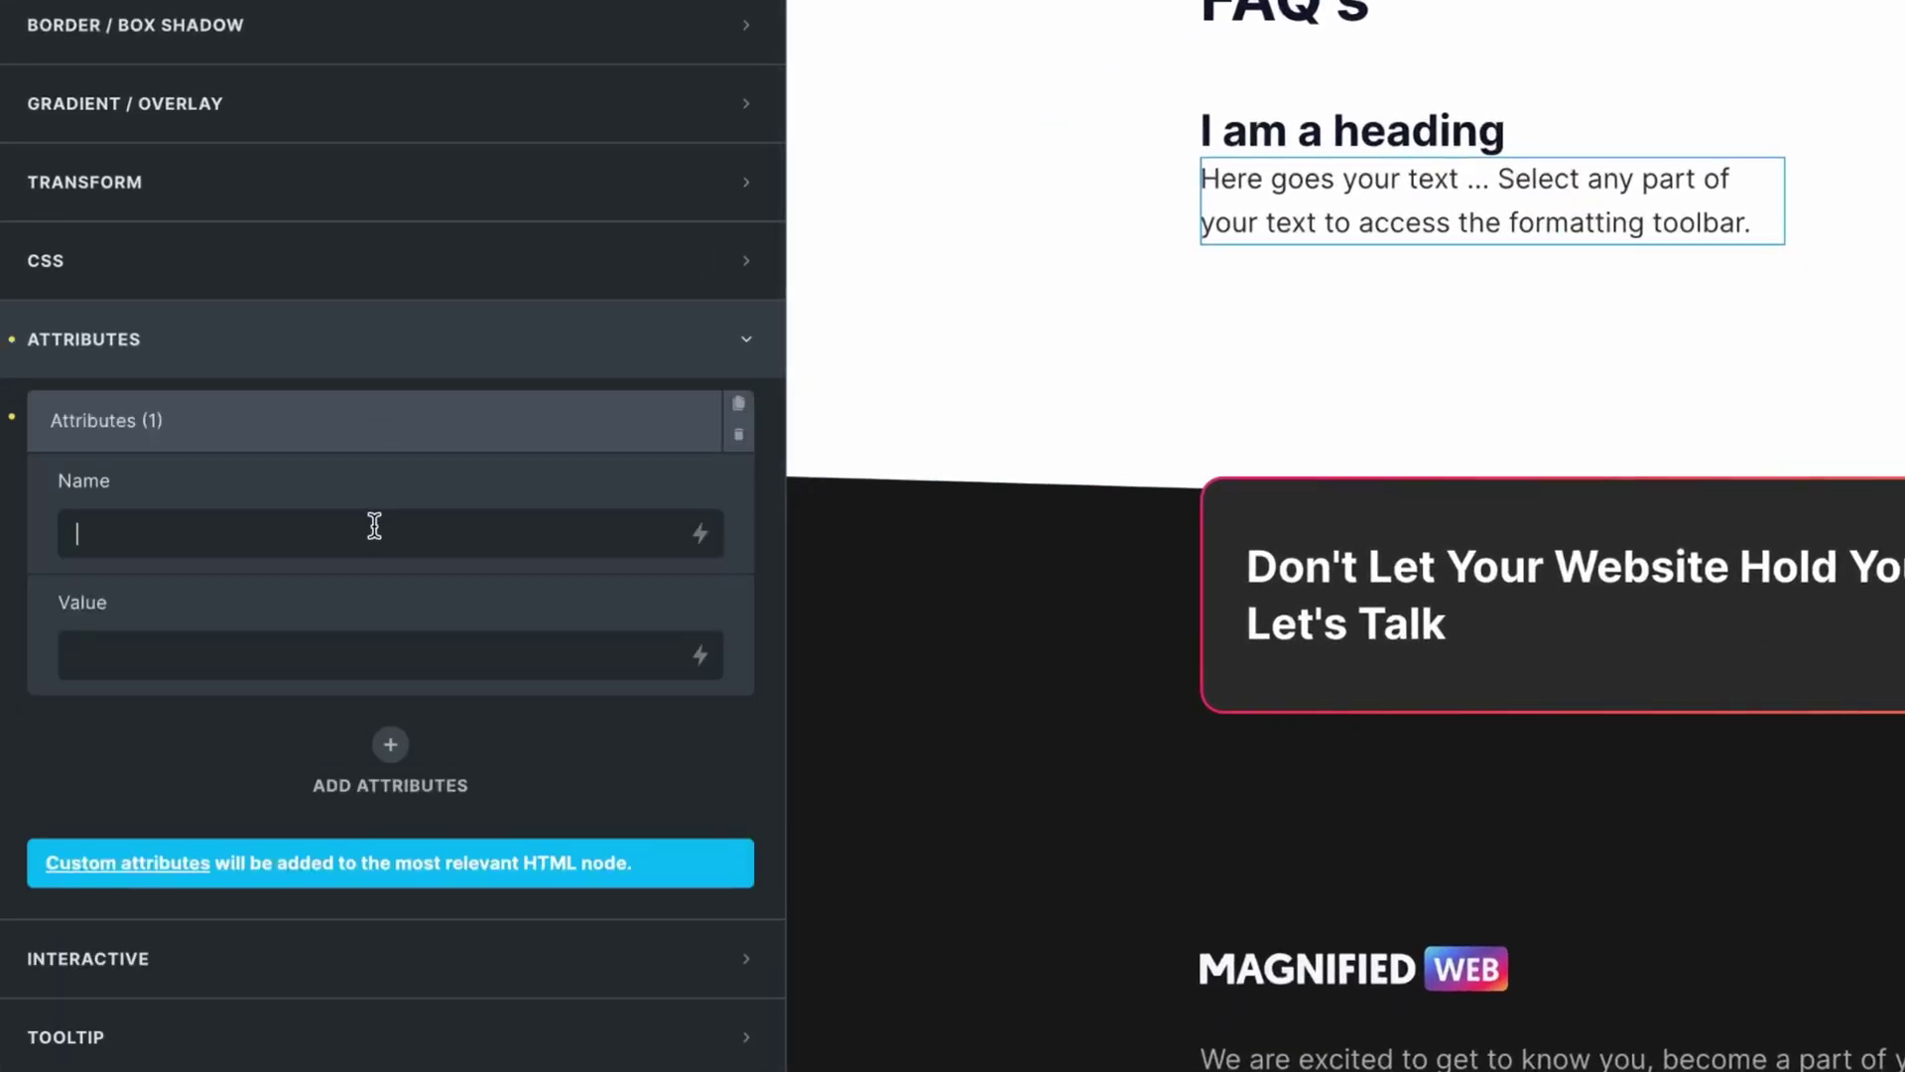
{"action": "type", "text": "itemprop"}
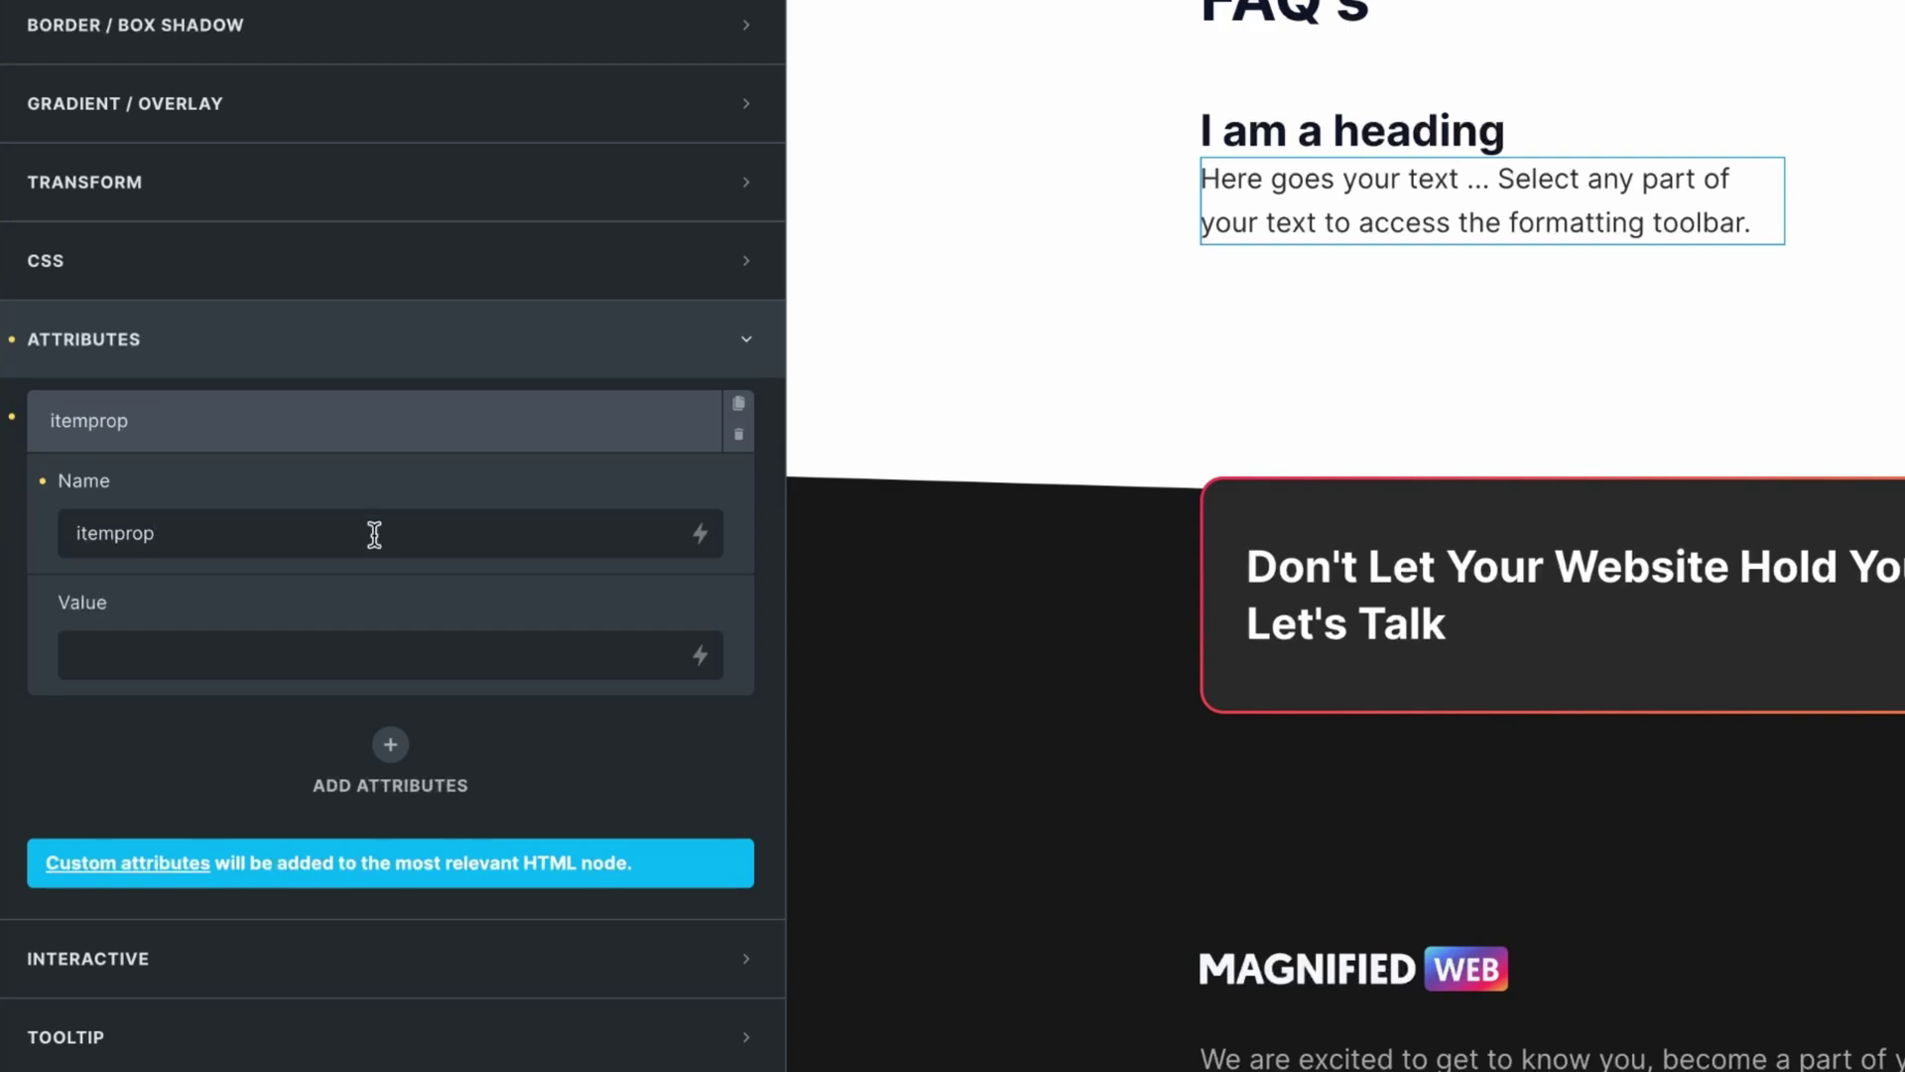
{"action": "type", "text": "text"}
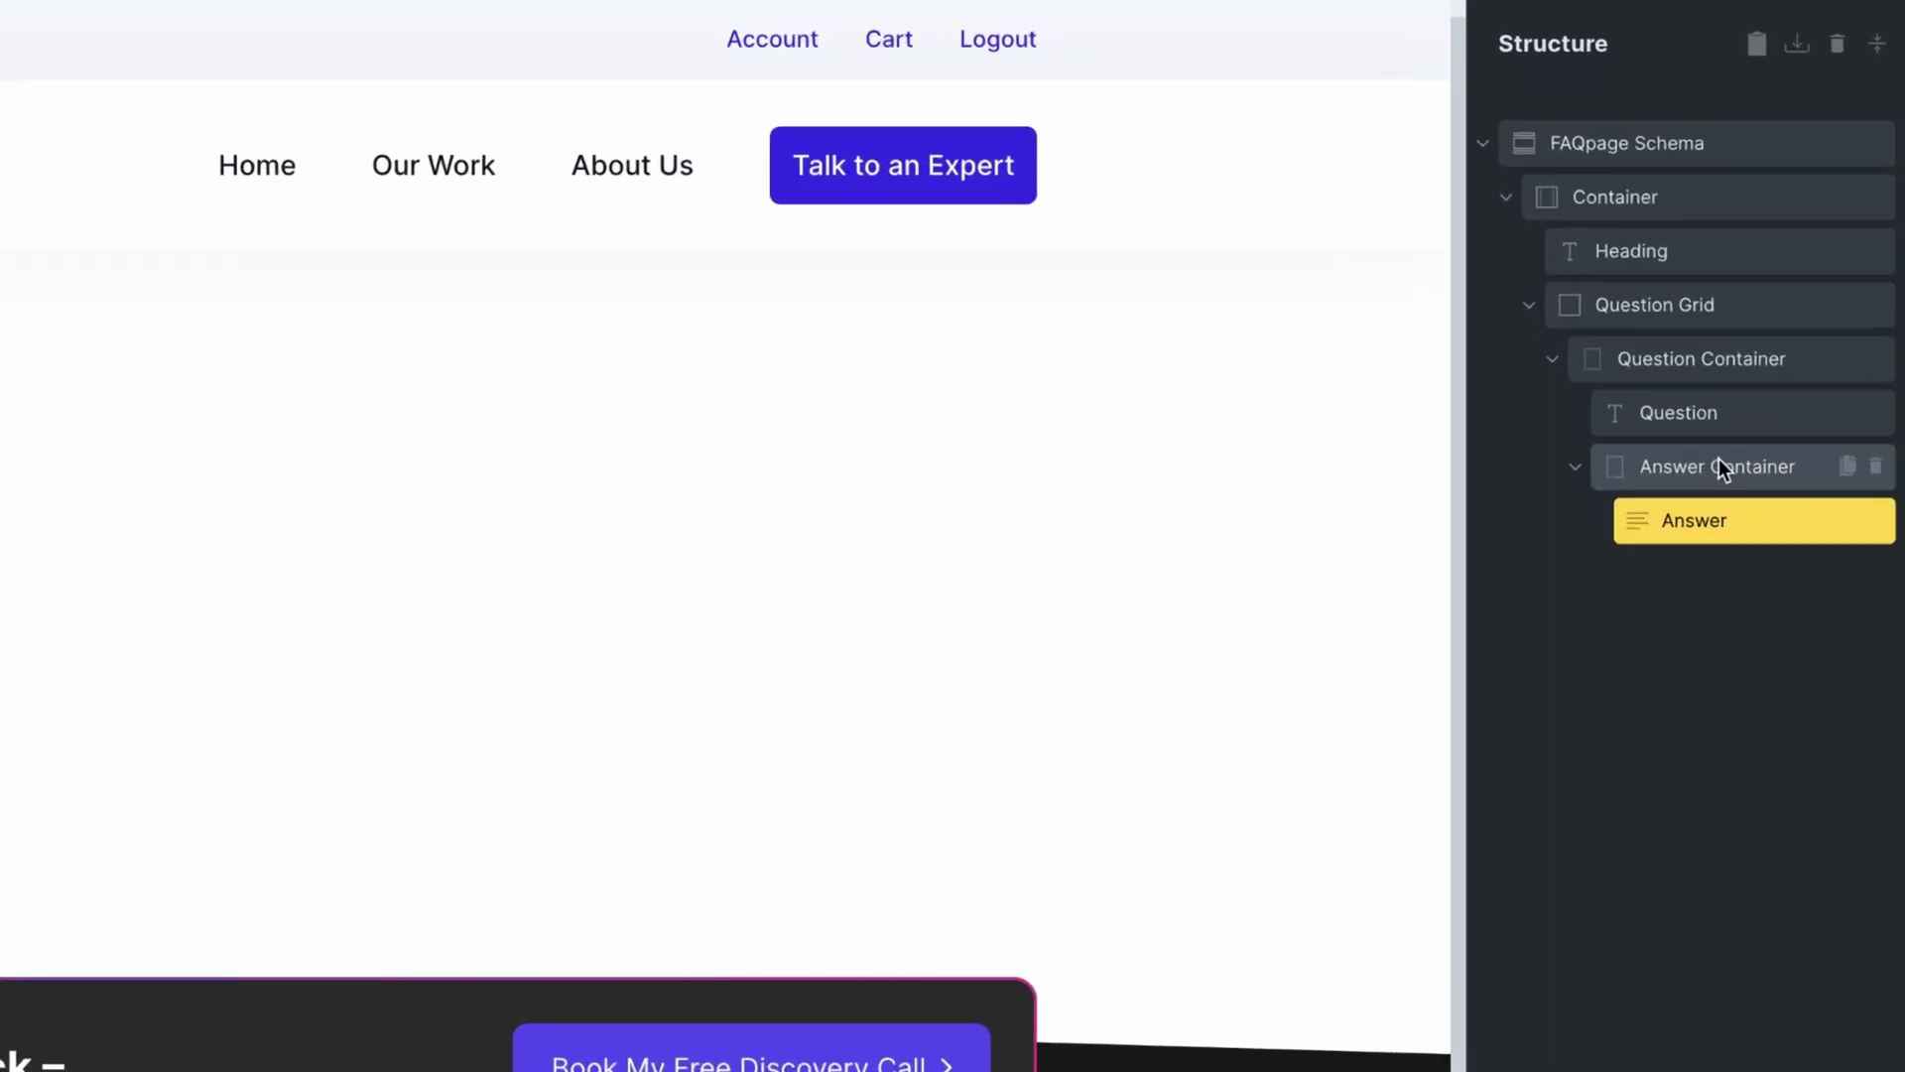
Step: Set the Question Grid's HTML tag to custom and enter ul as its custom tag
{"action": "left_click", "coordinate": [1803, 331]}
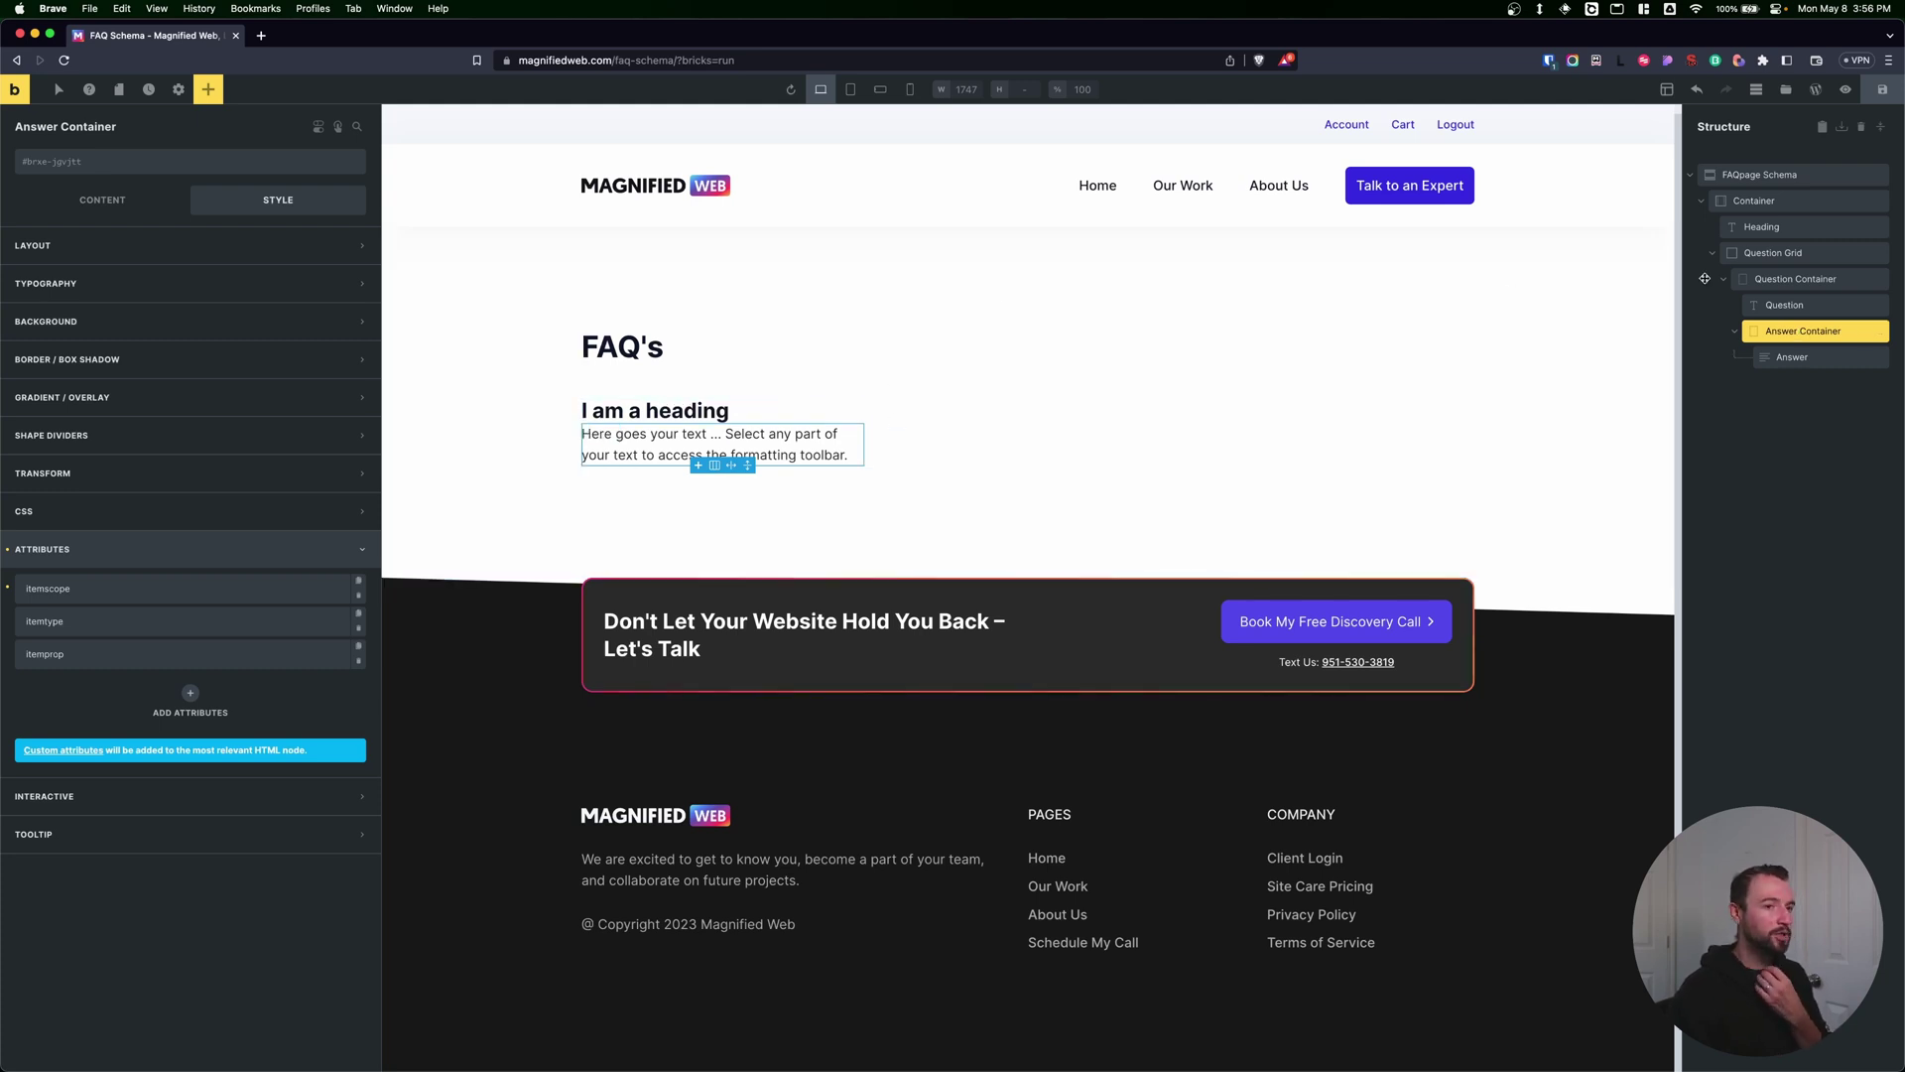
{"action": "left_click", "coordinate": [1835, 285]}
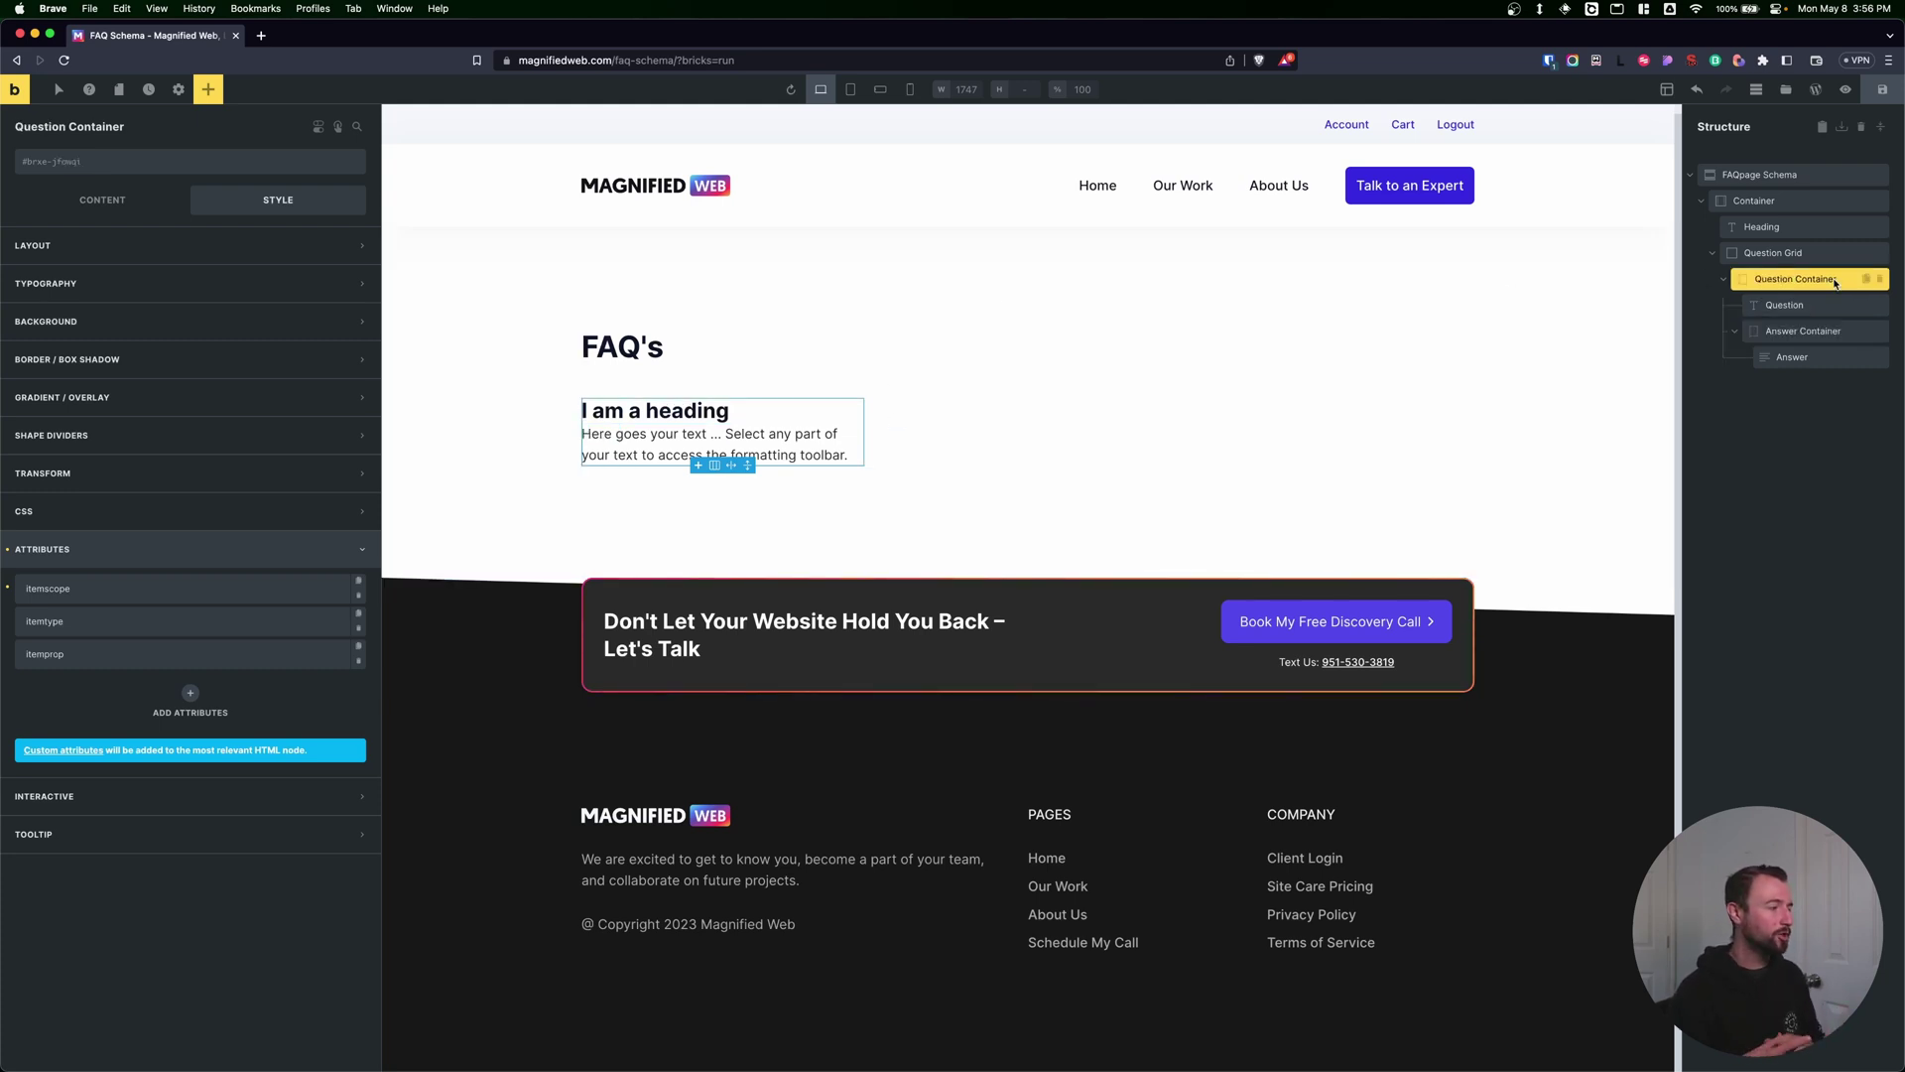
{"action": "left_click", "coordinate": [79, 202]}
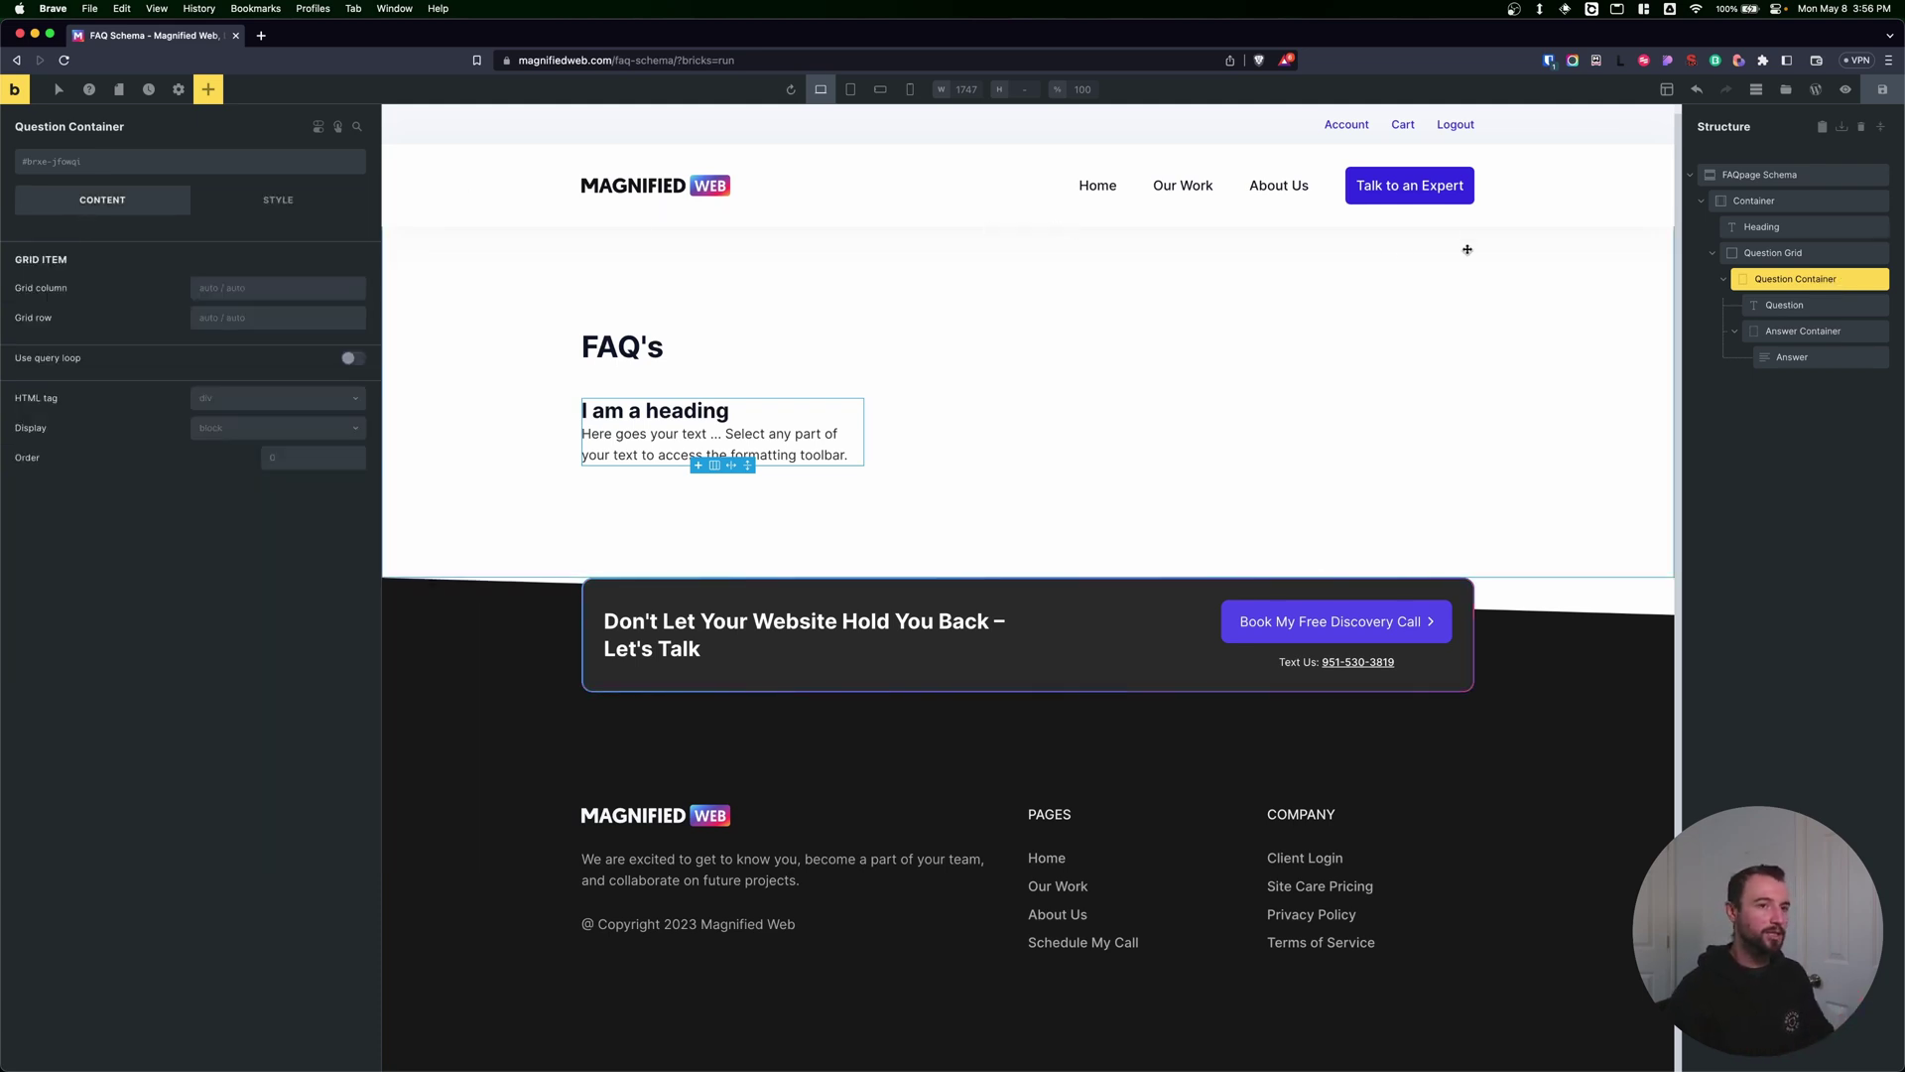
{"action": "left_click", "coordinate": [1759, 253]}
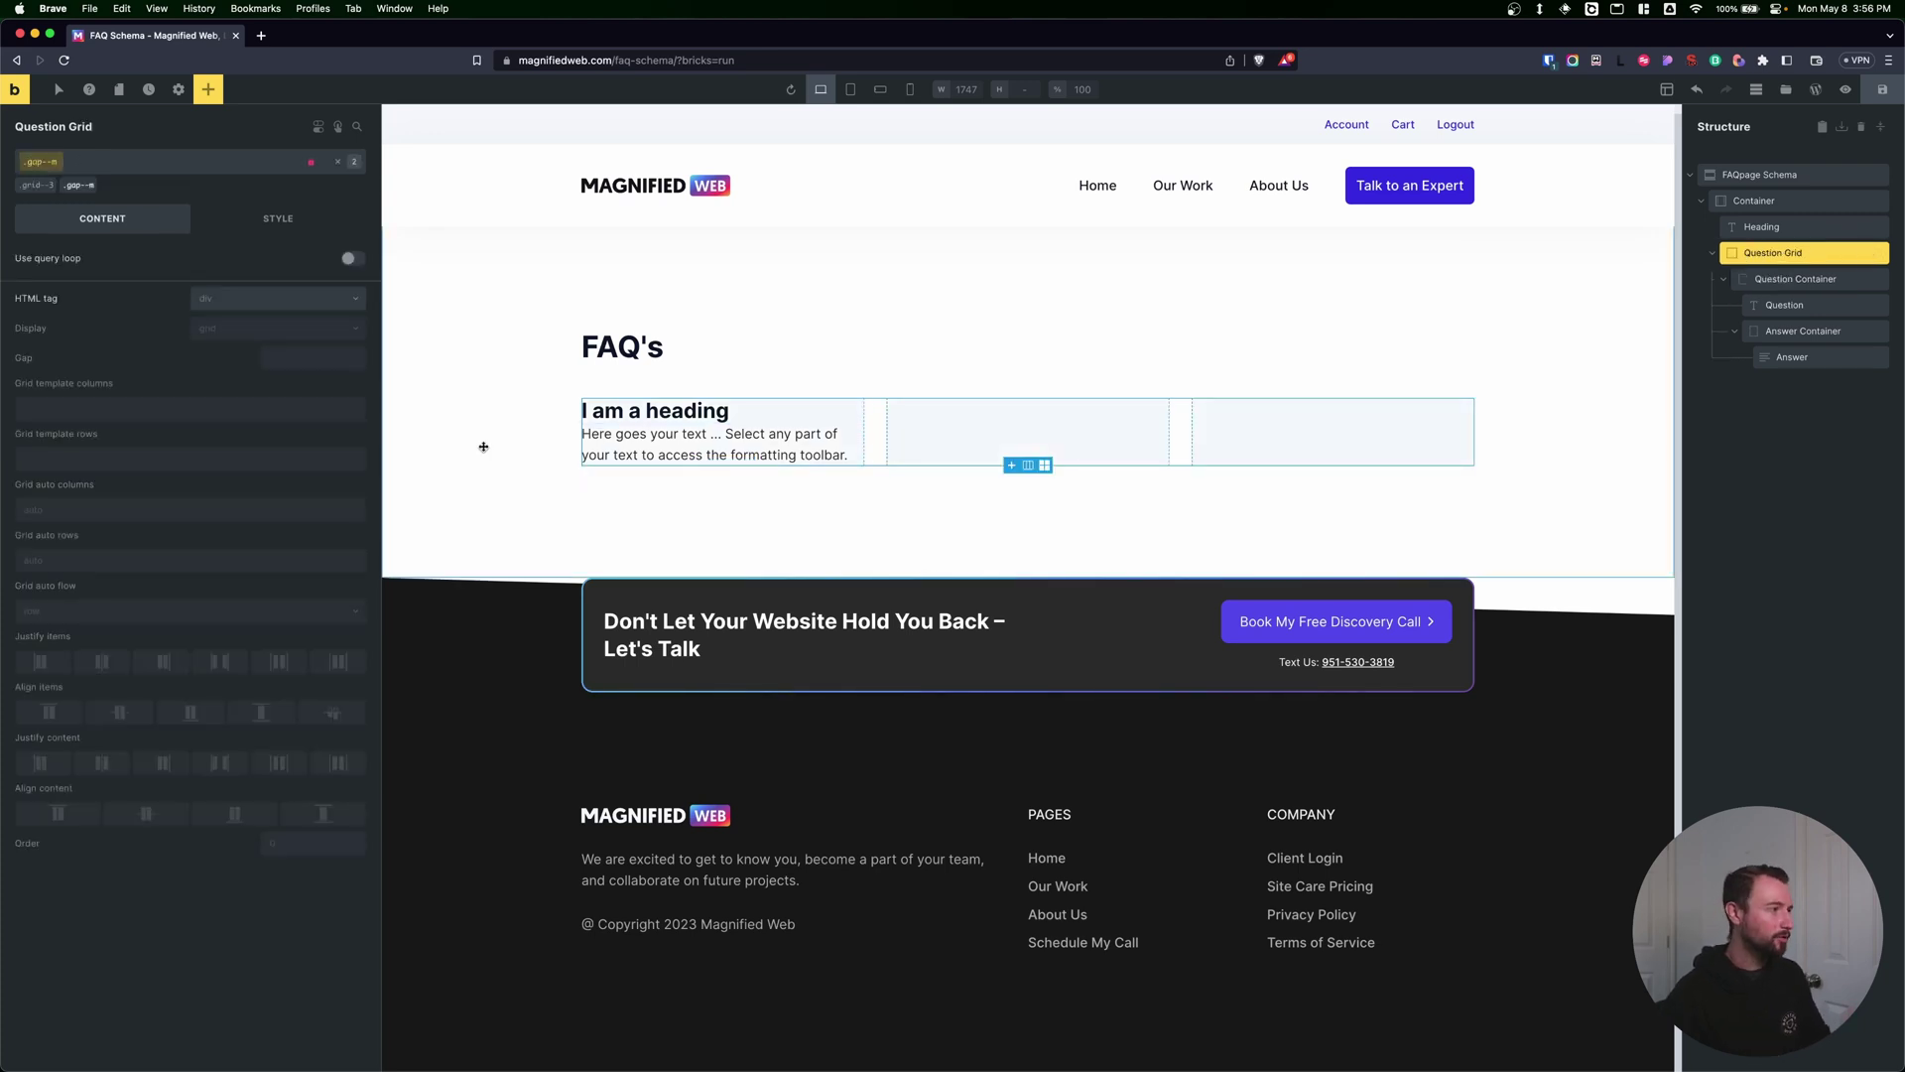
{"action": "left_click", "coordinate": [262, 298]}
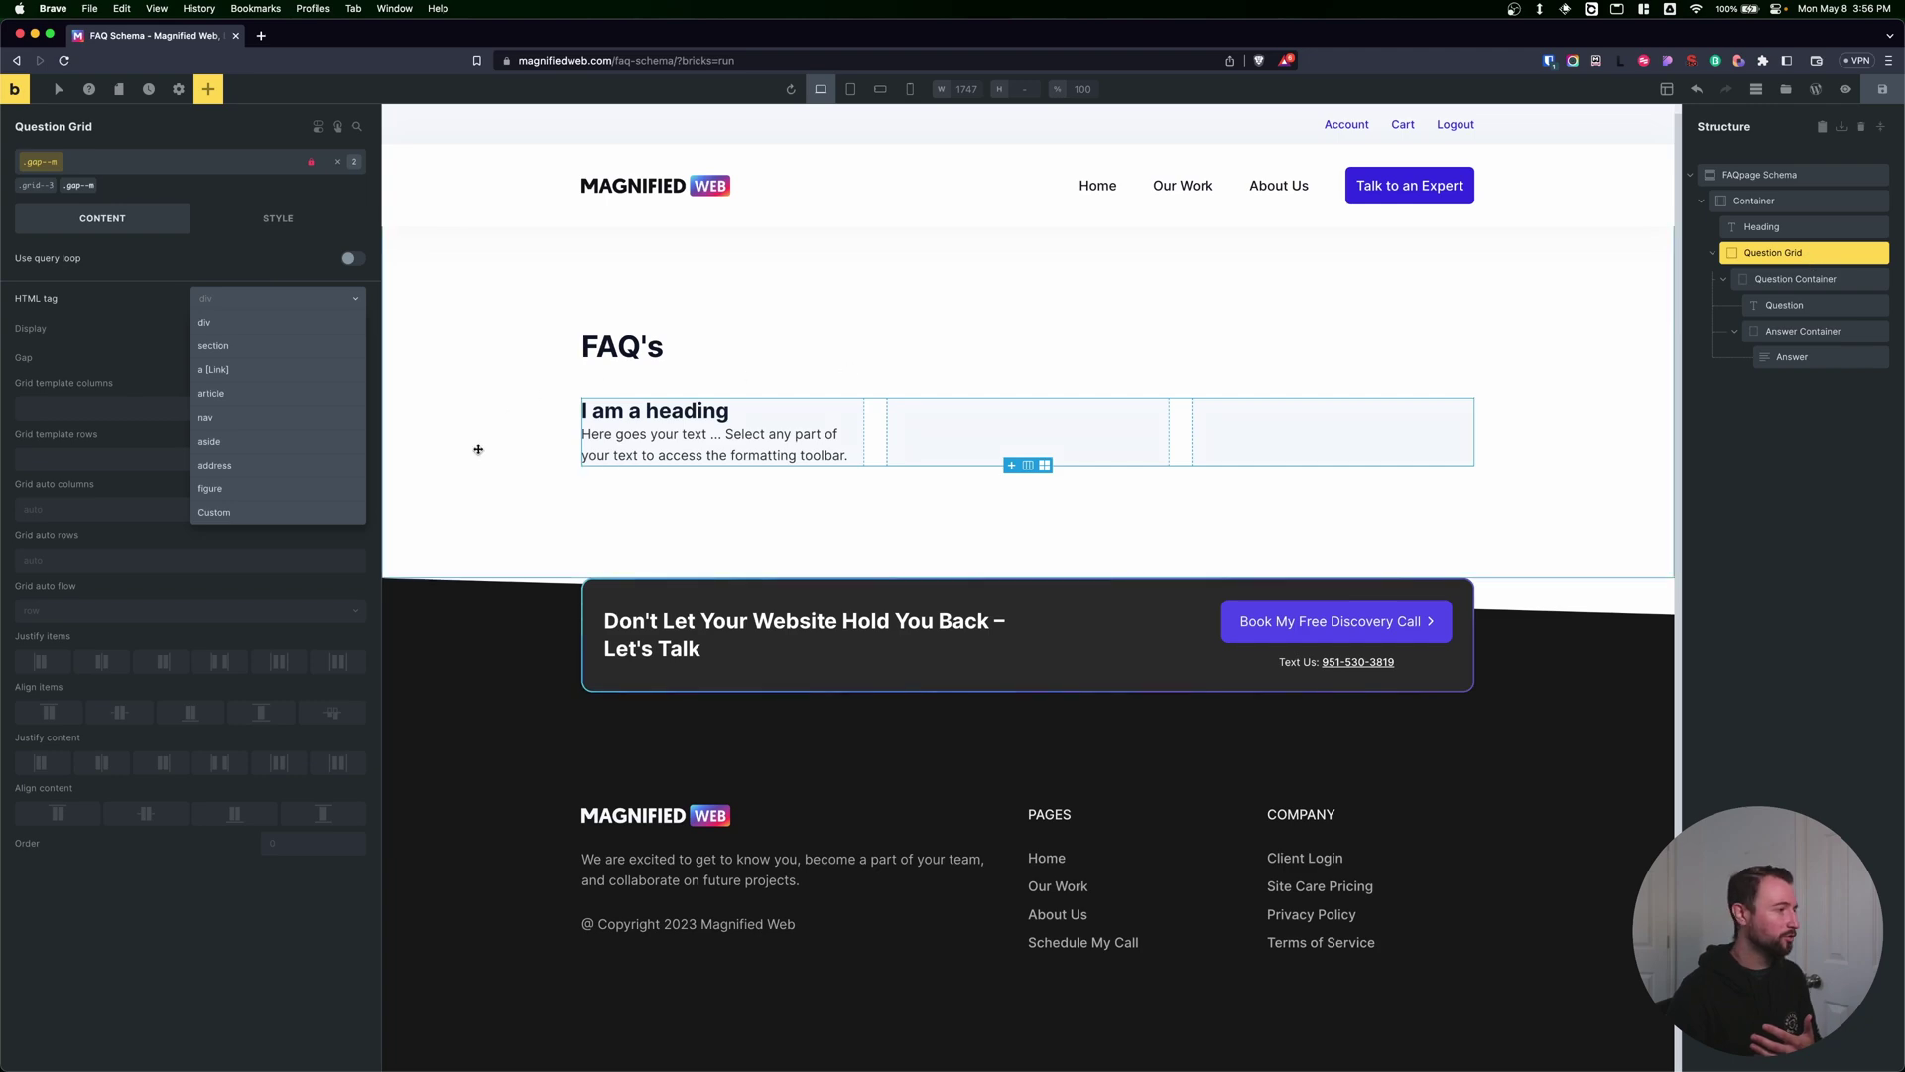
{"action": "left_click", "coordinate": [228, 512]}
{"action": "left_click", "coordinate": [245, 329]}
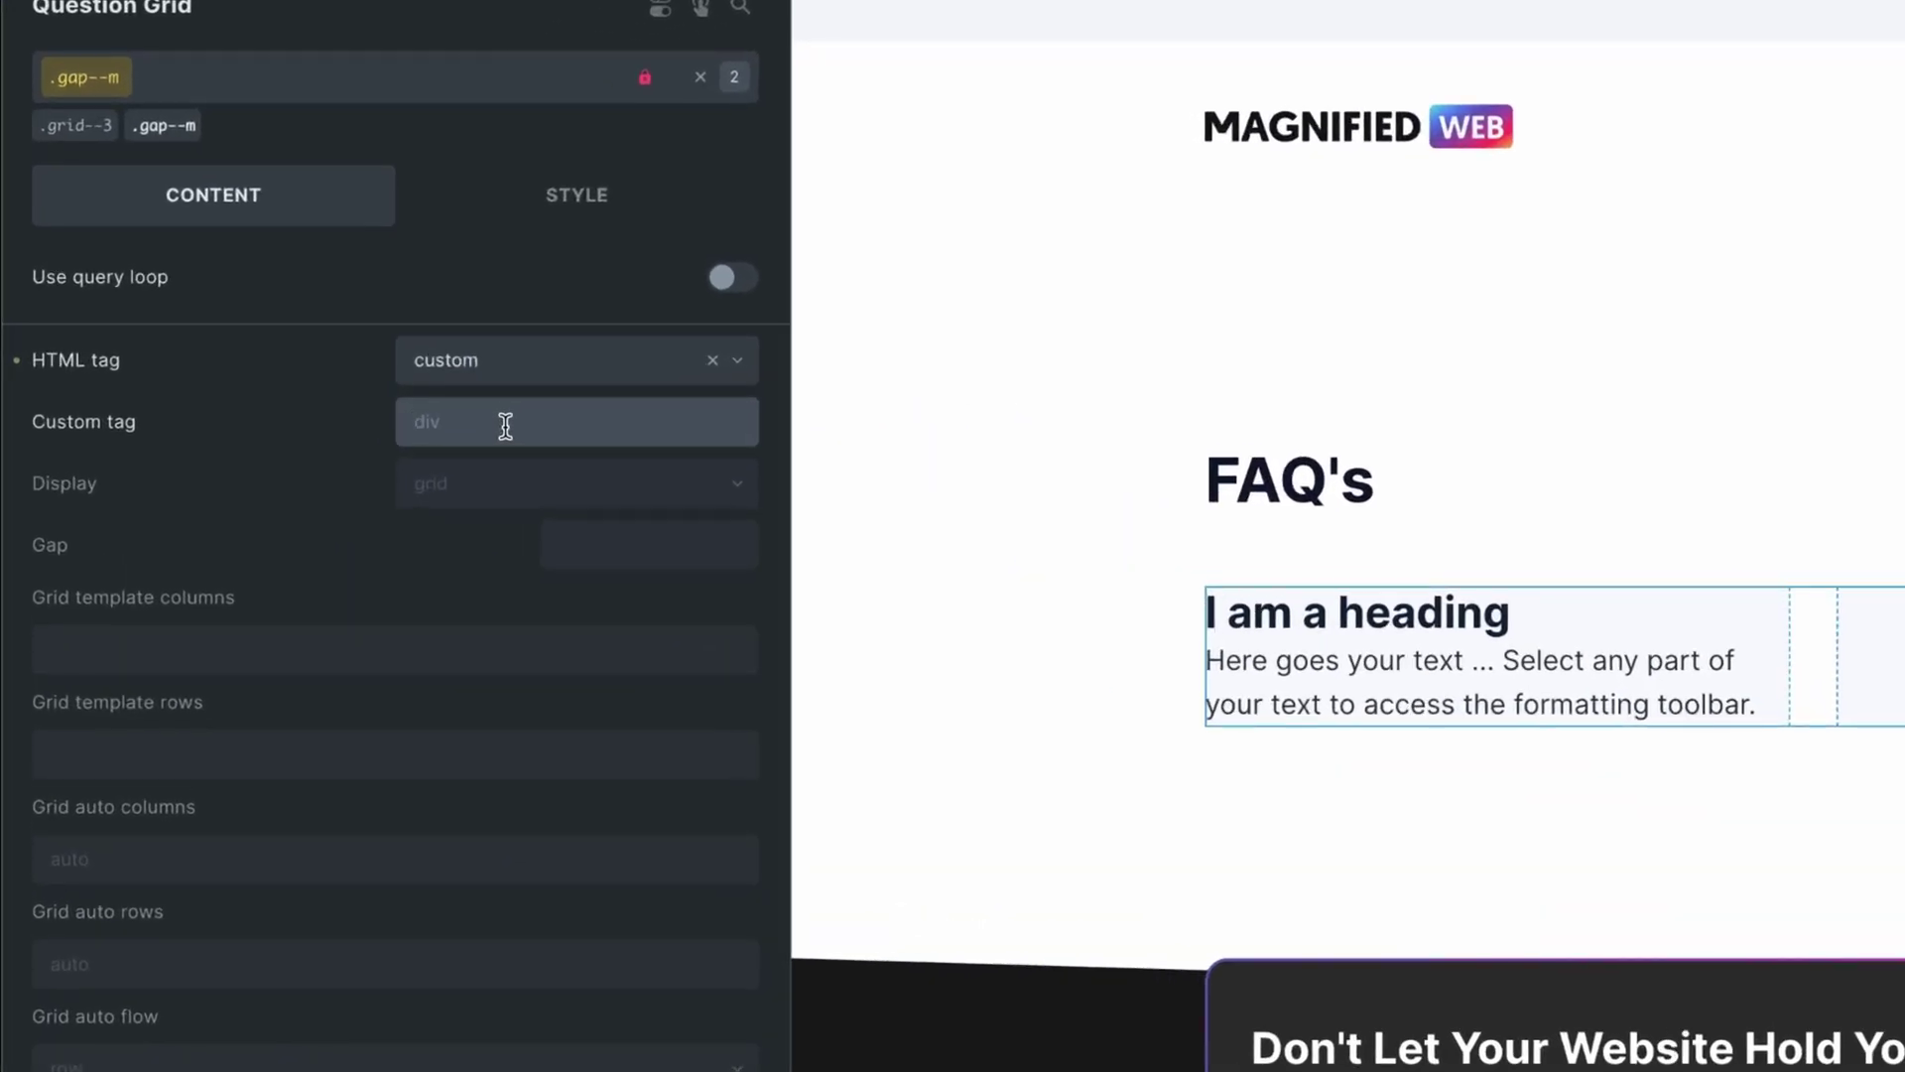
{"action": "type", "text": "ul"}
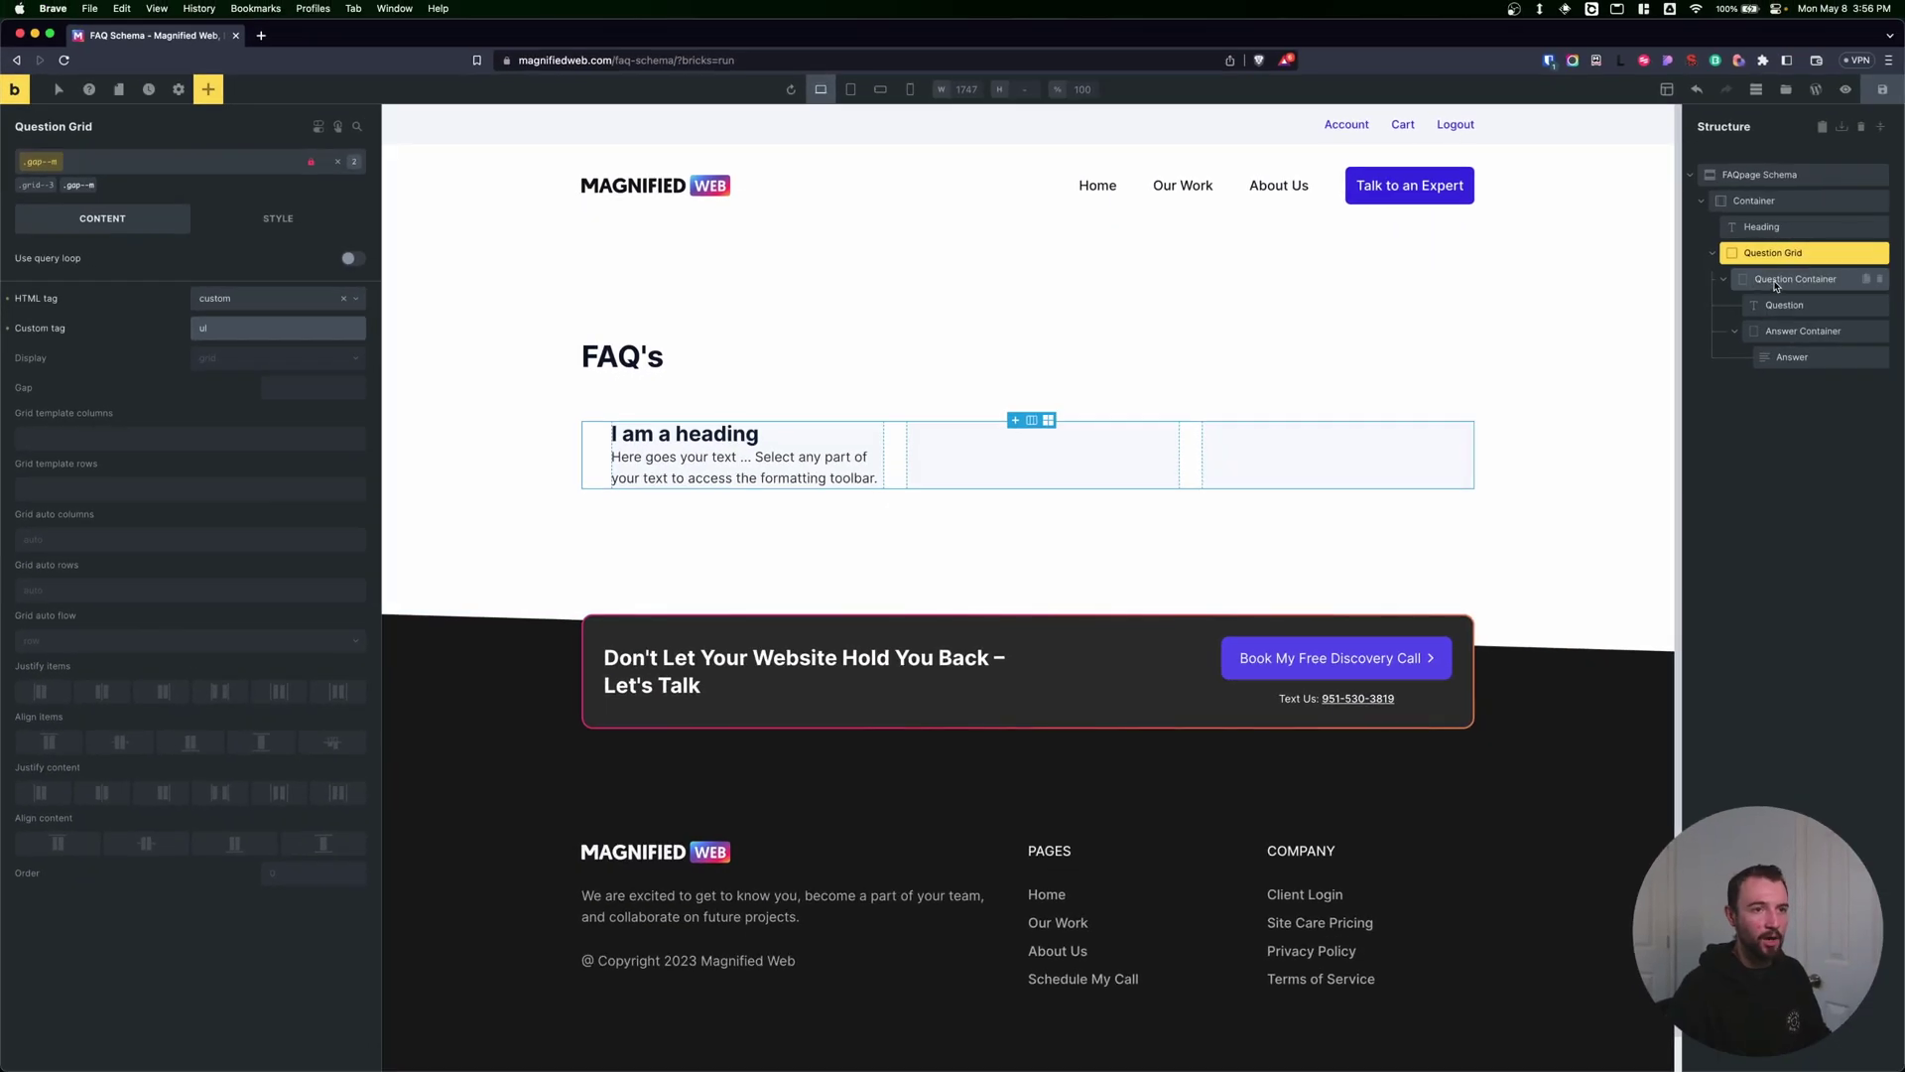
Step: Set the Question Container's HTML tag to custom and enter li as its custom tag
{"action": "left_click", "coordinate": [1177, 545]}
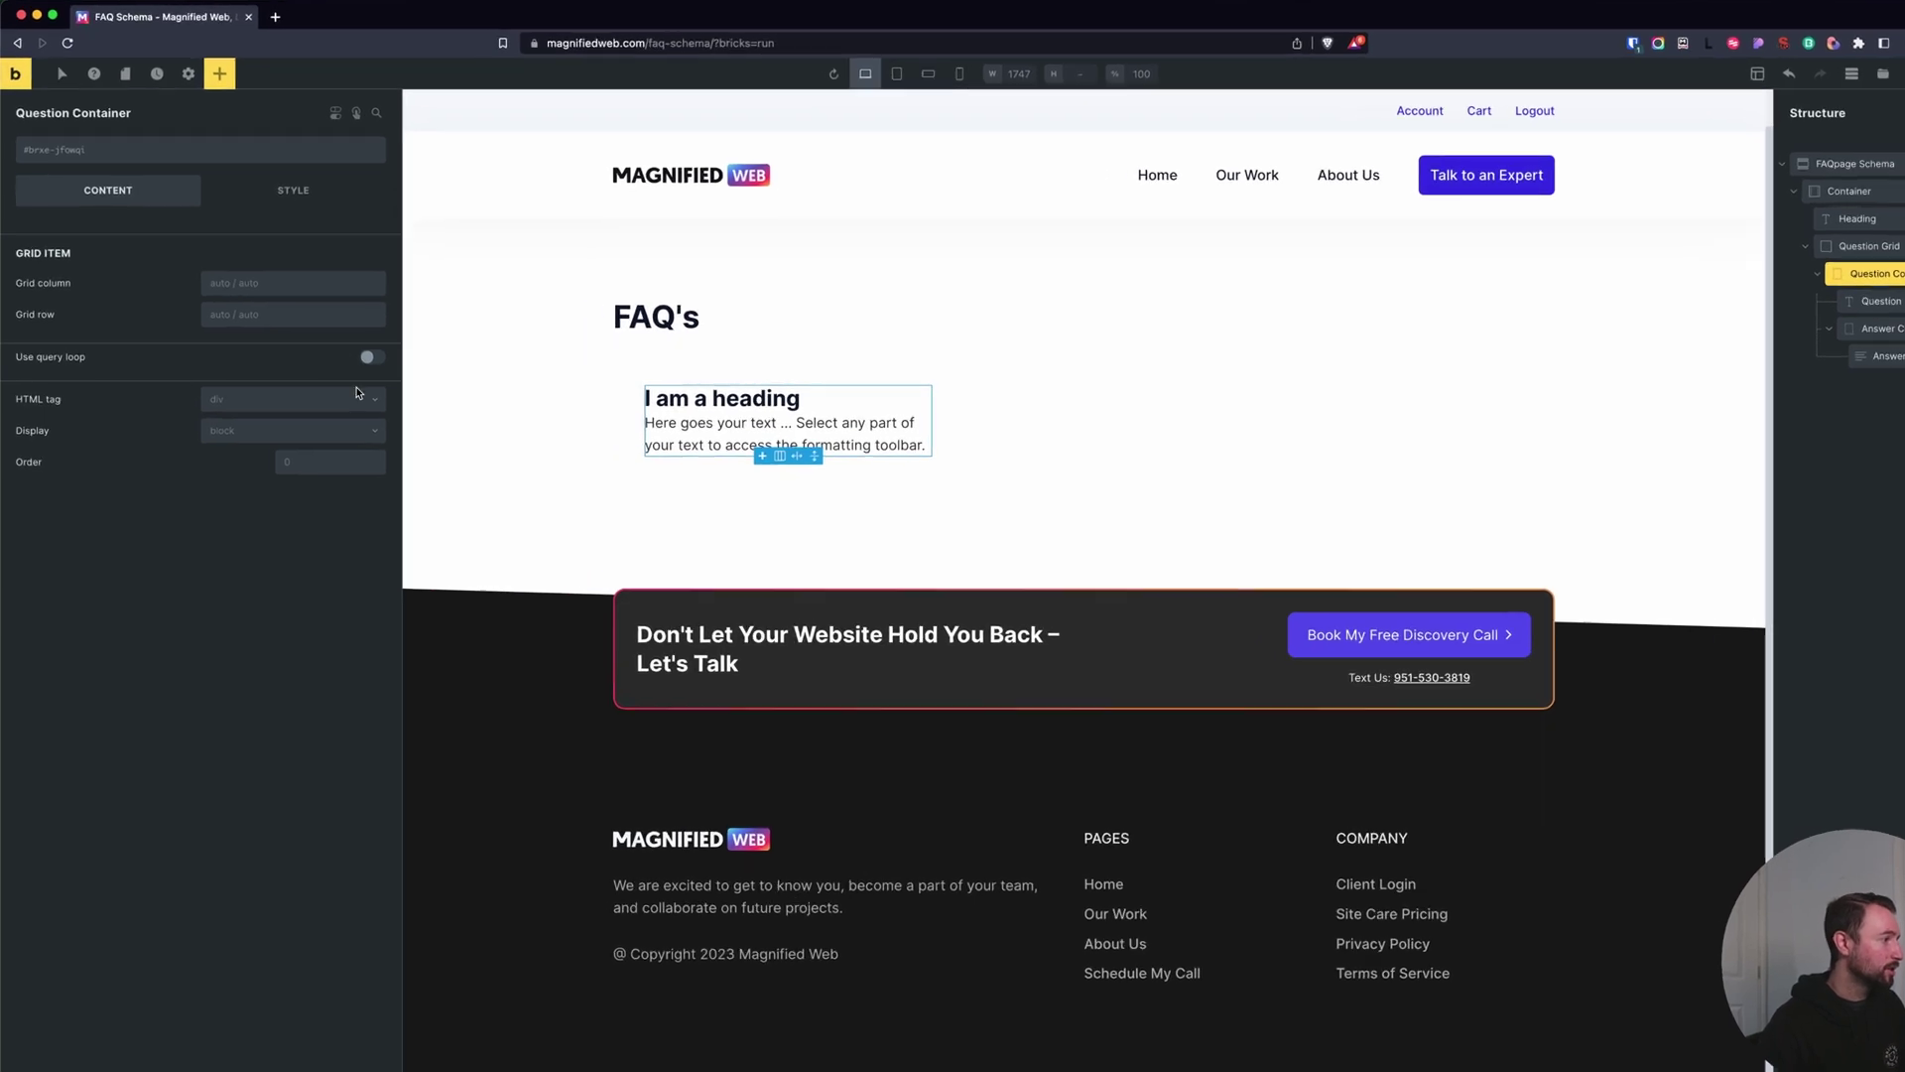
{"action": "left_click", "coordinate": [283, 398]}
{"action": "left_click", "coordinate": [234, 617]}
{"action": "left_click", "coordinate": [515, 481]}
{"action": "type", "text": "li"}
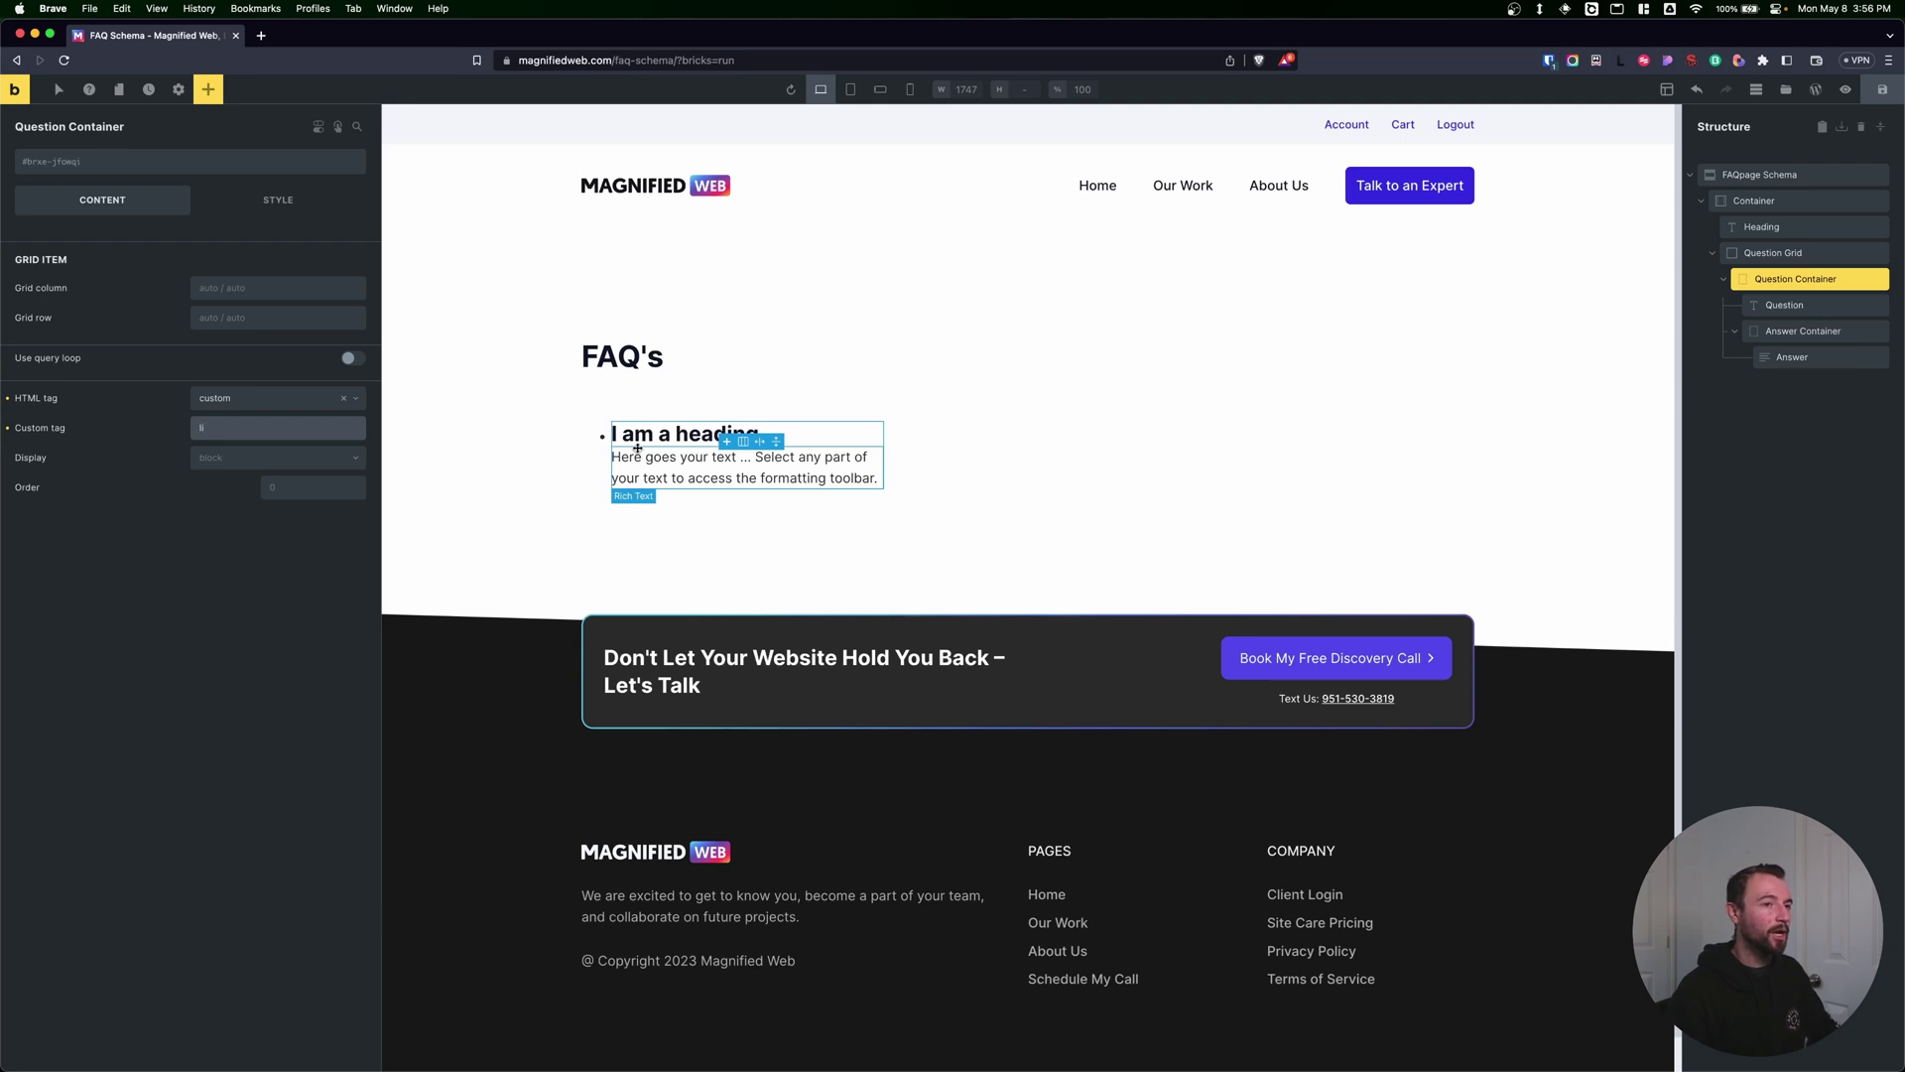
Step: Add the existing class list--none to the Question Grid to remove the list styling
{"action": "left_click", "coordinate": [596, 436]}
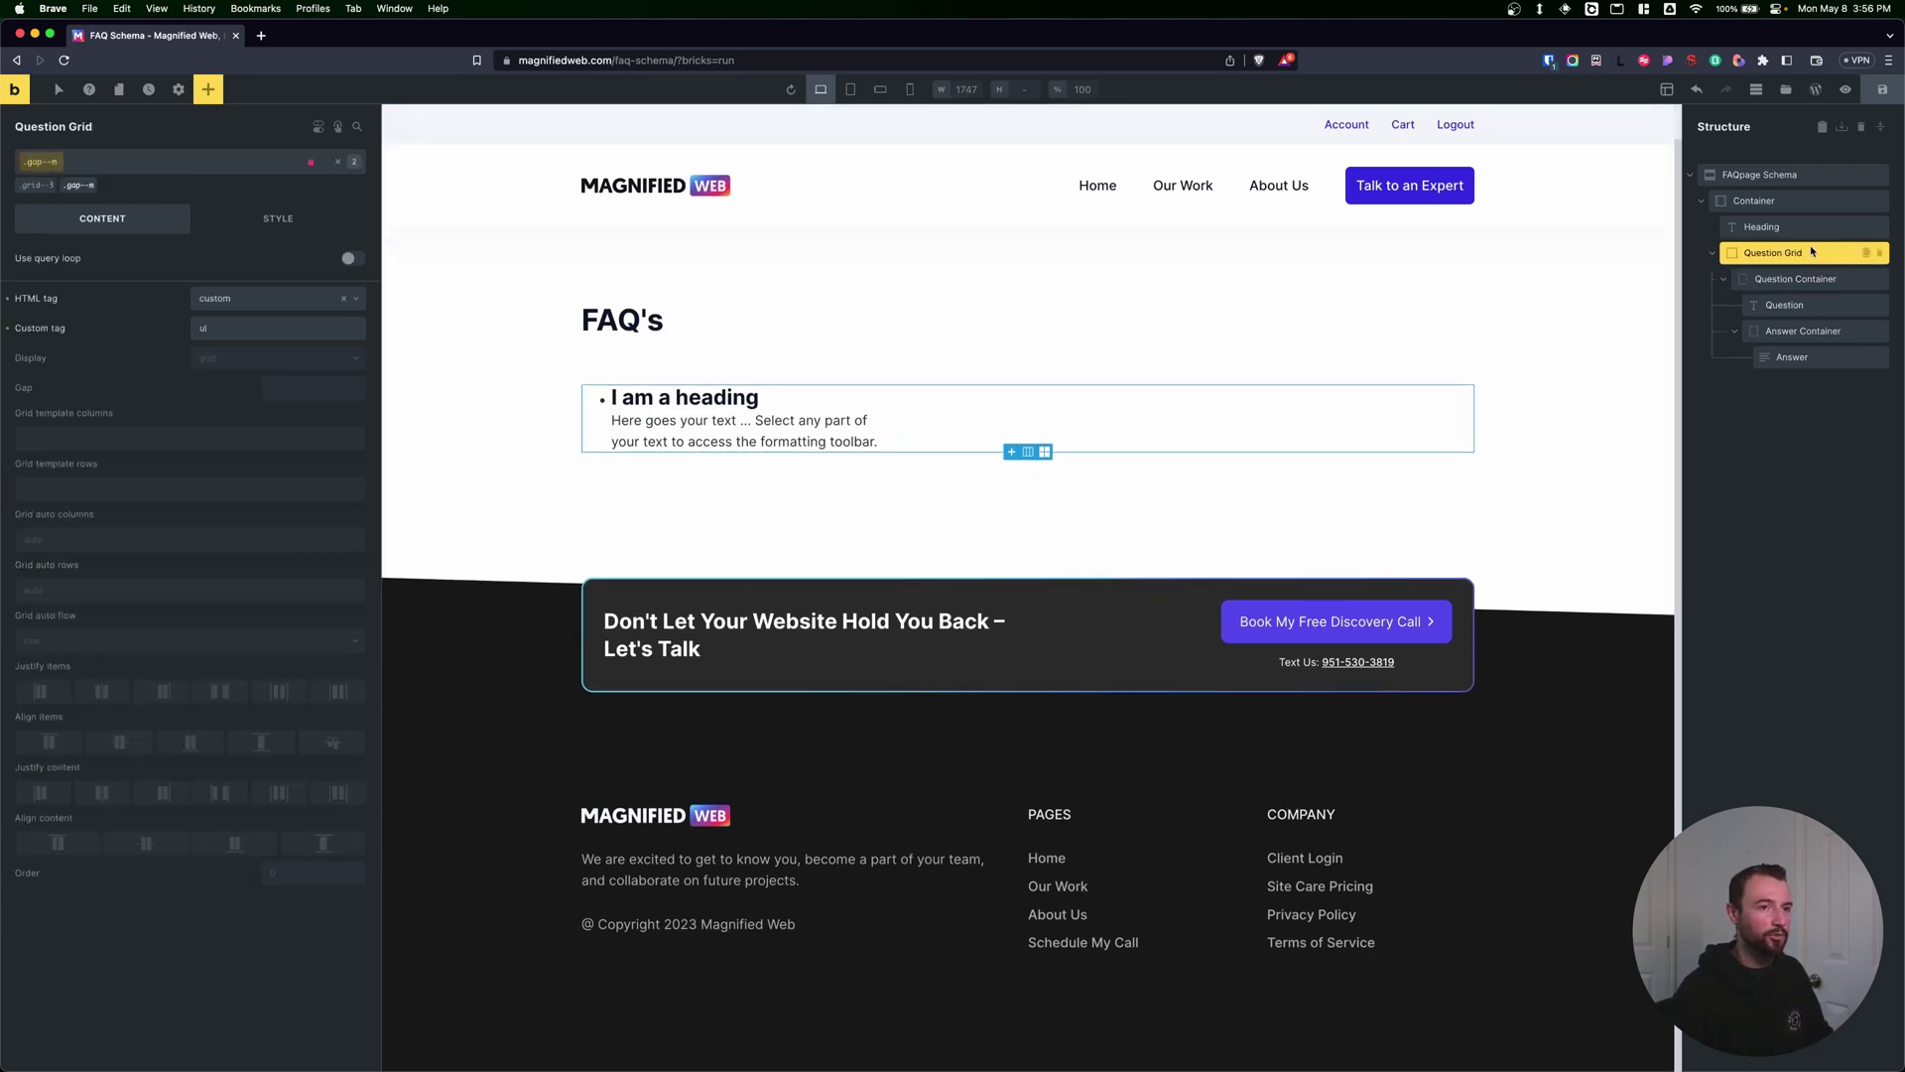
{"action": "left_click", "coordinate": [179, 167]}
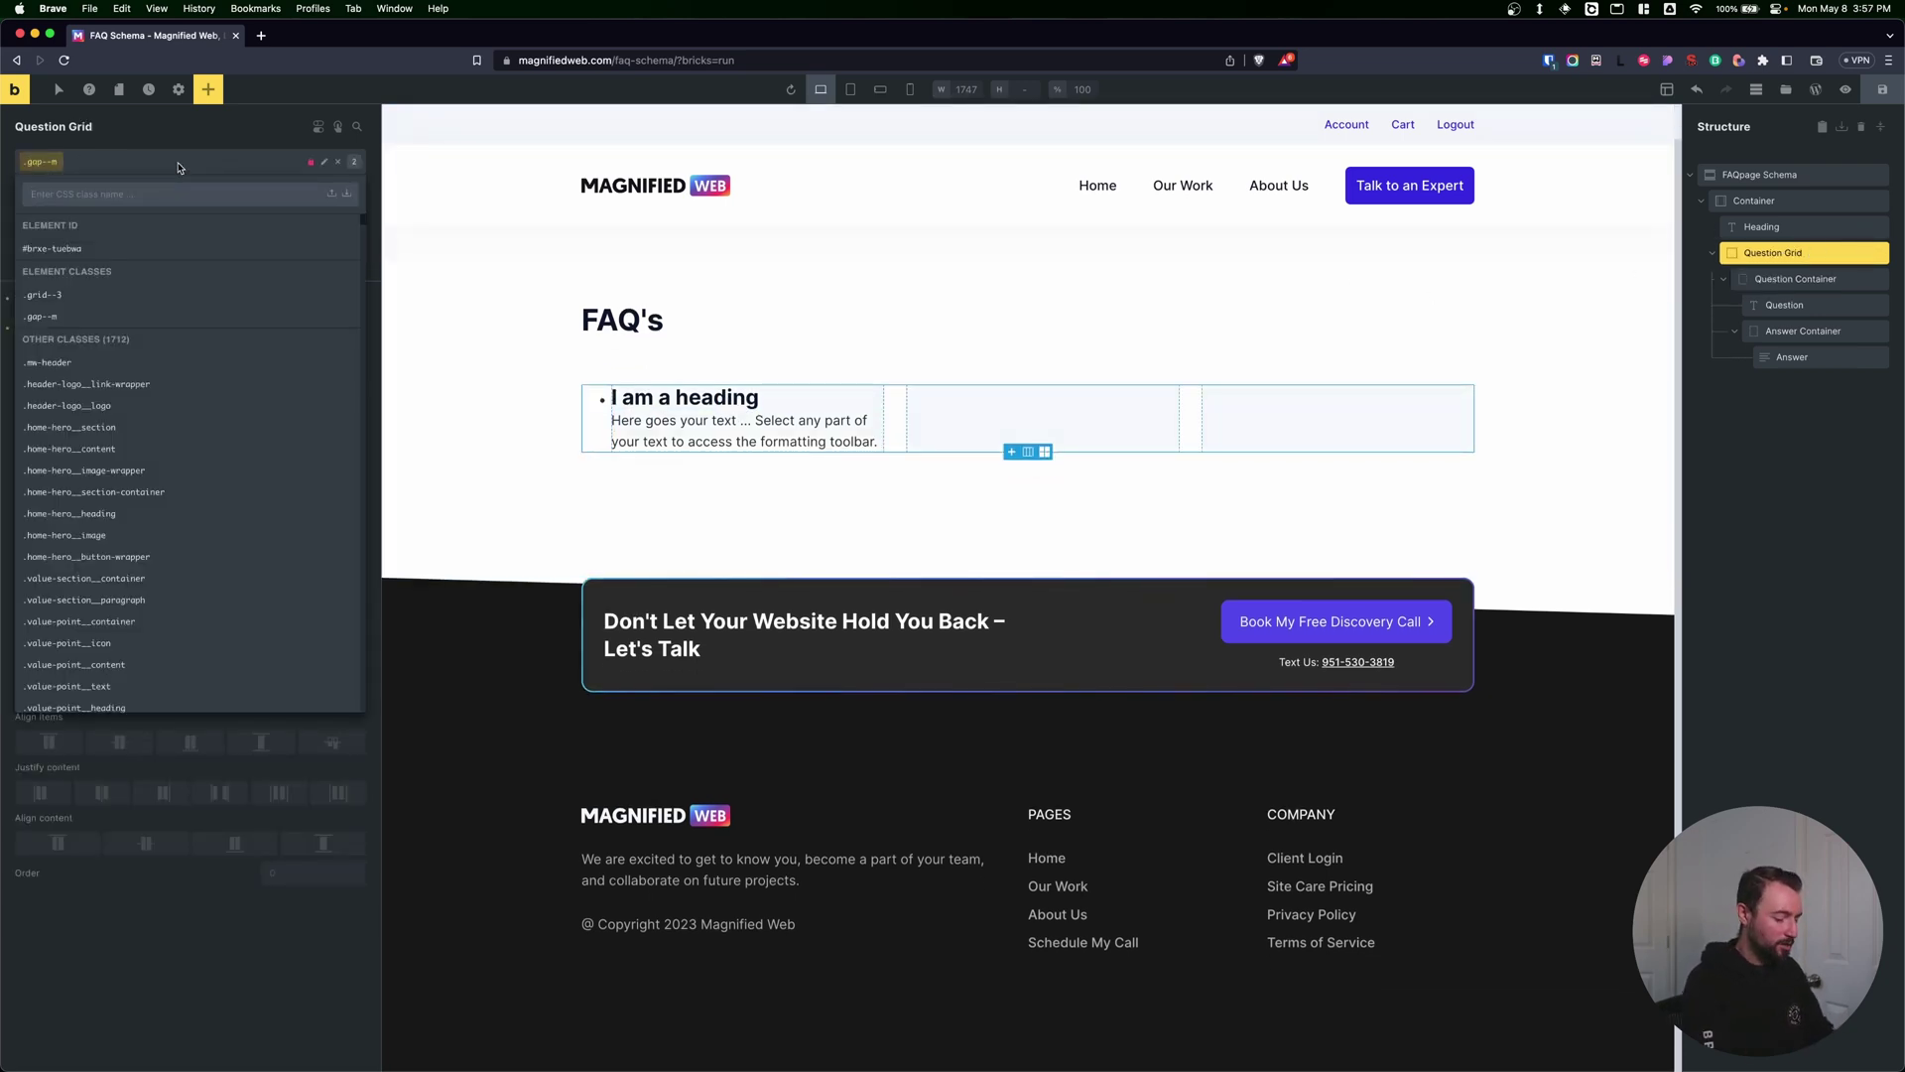
{"action": "type", "text": "list--non"}
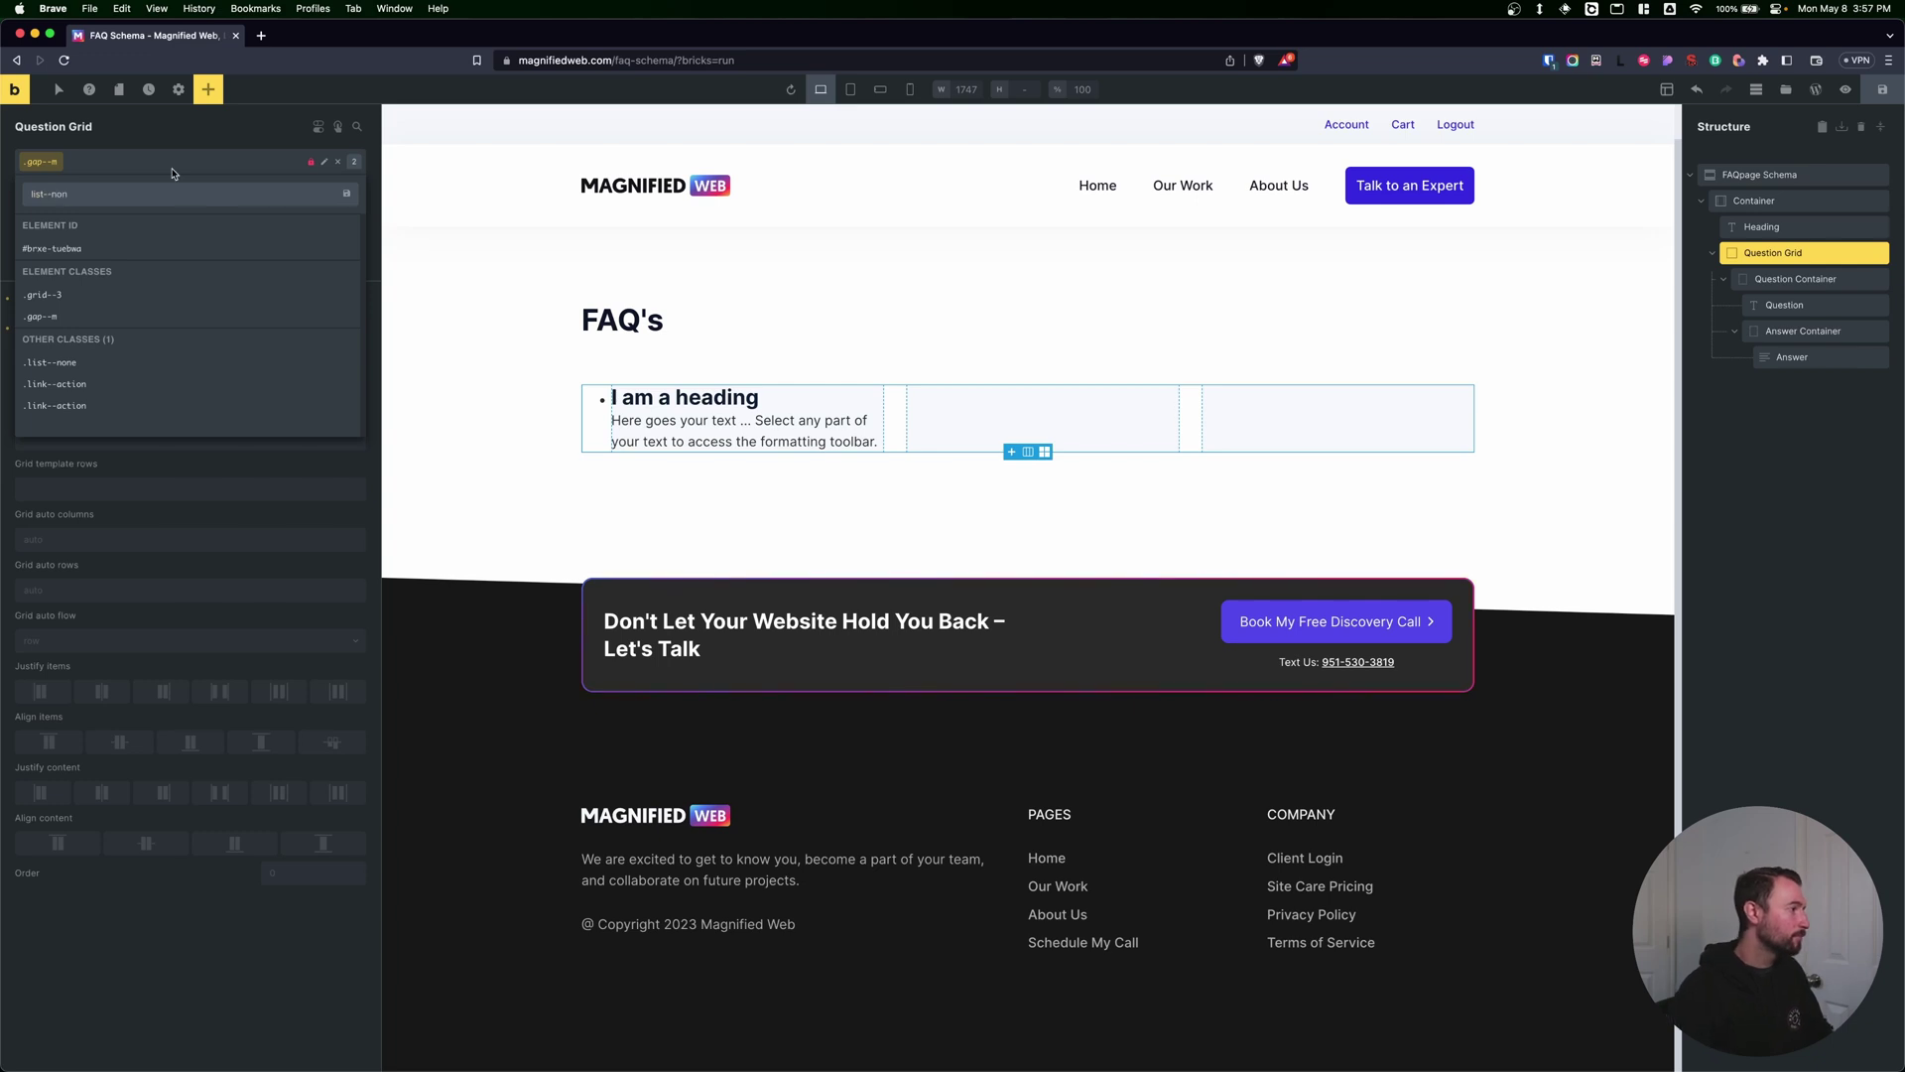
{"action": "left_click", "coordinate": [92, 363]}
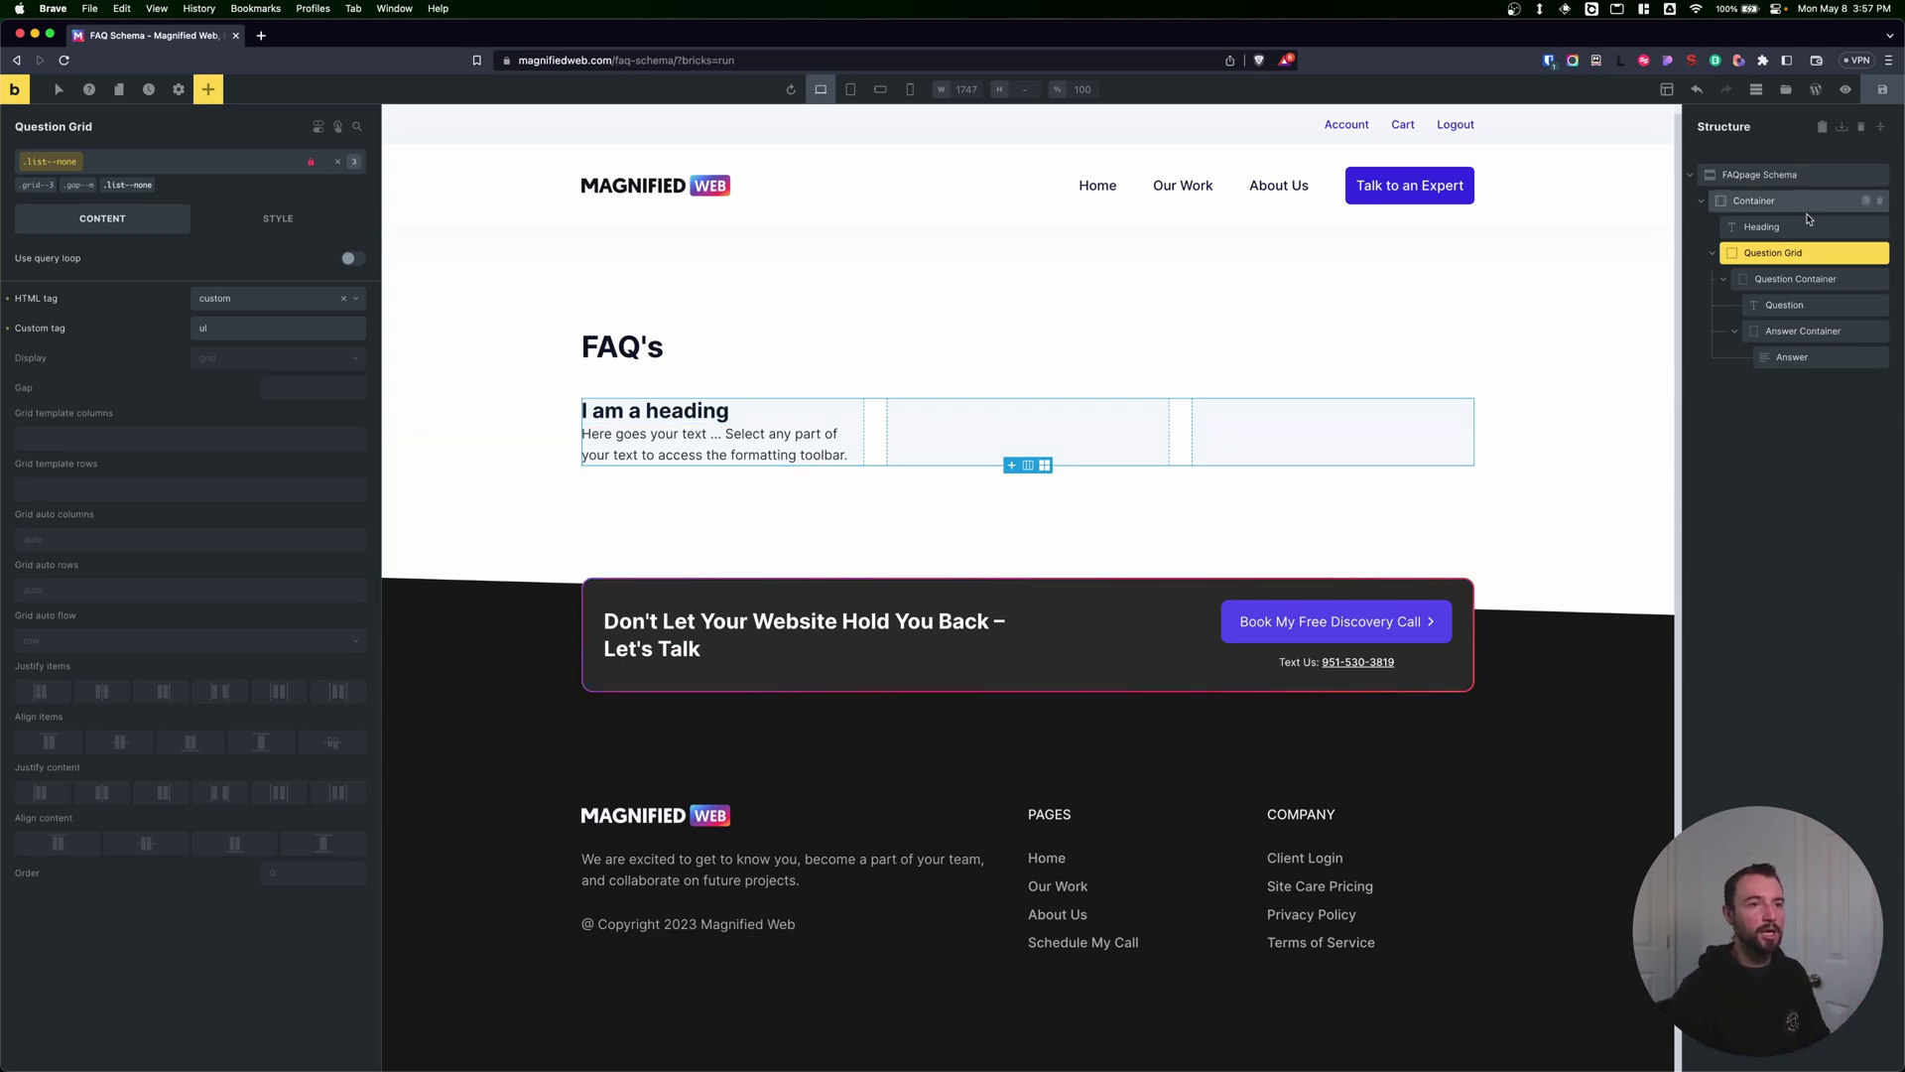
Step: Duplicate the Question Container twice so the grid holds three question-and-answer items
{"action": "left_click", "coordinate": [1796, 281]}
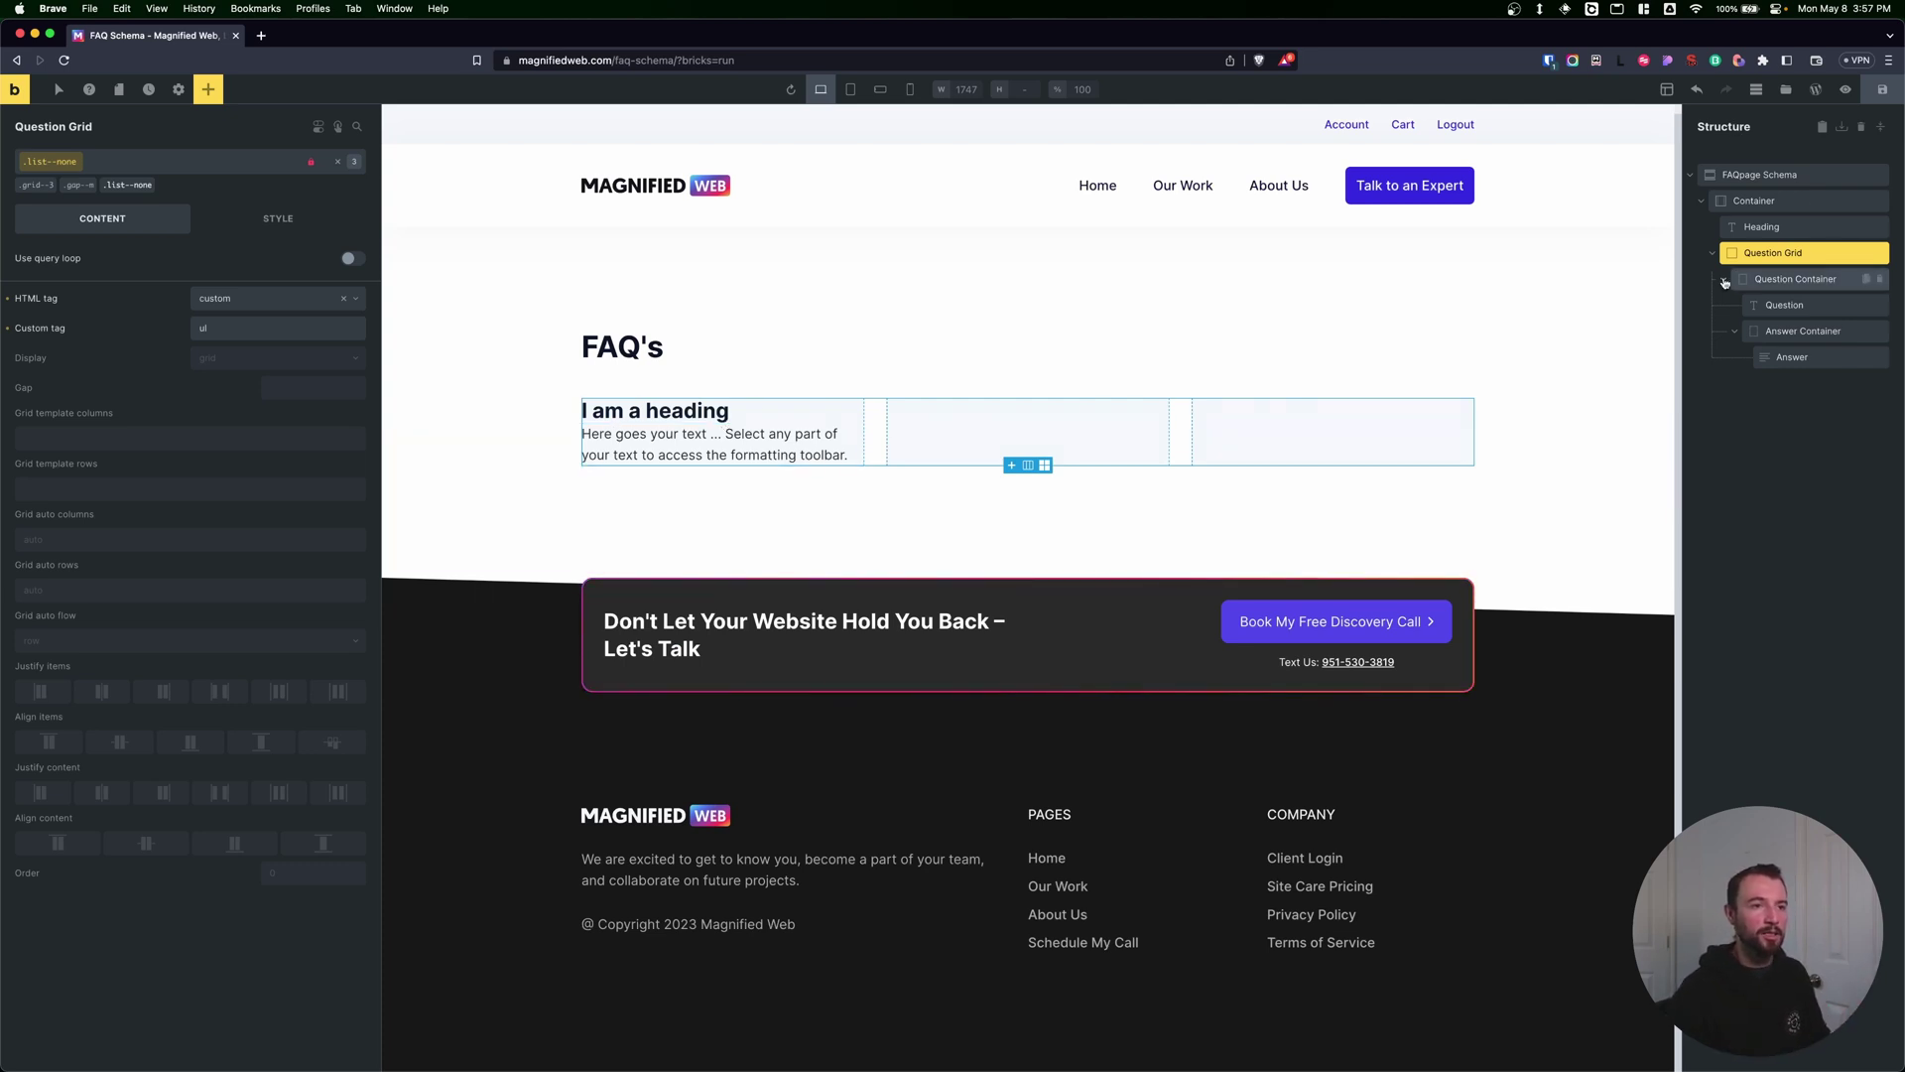
{"action": "left_click", "coordinate": [1867, 280]}
{"action": "left_click", "coordinate": [1866, 280]}
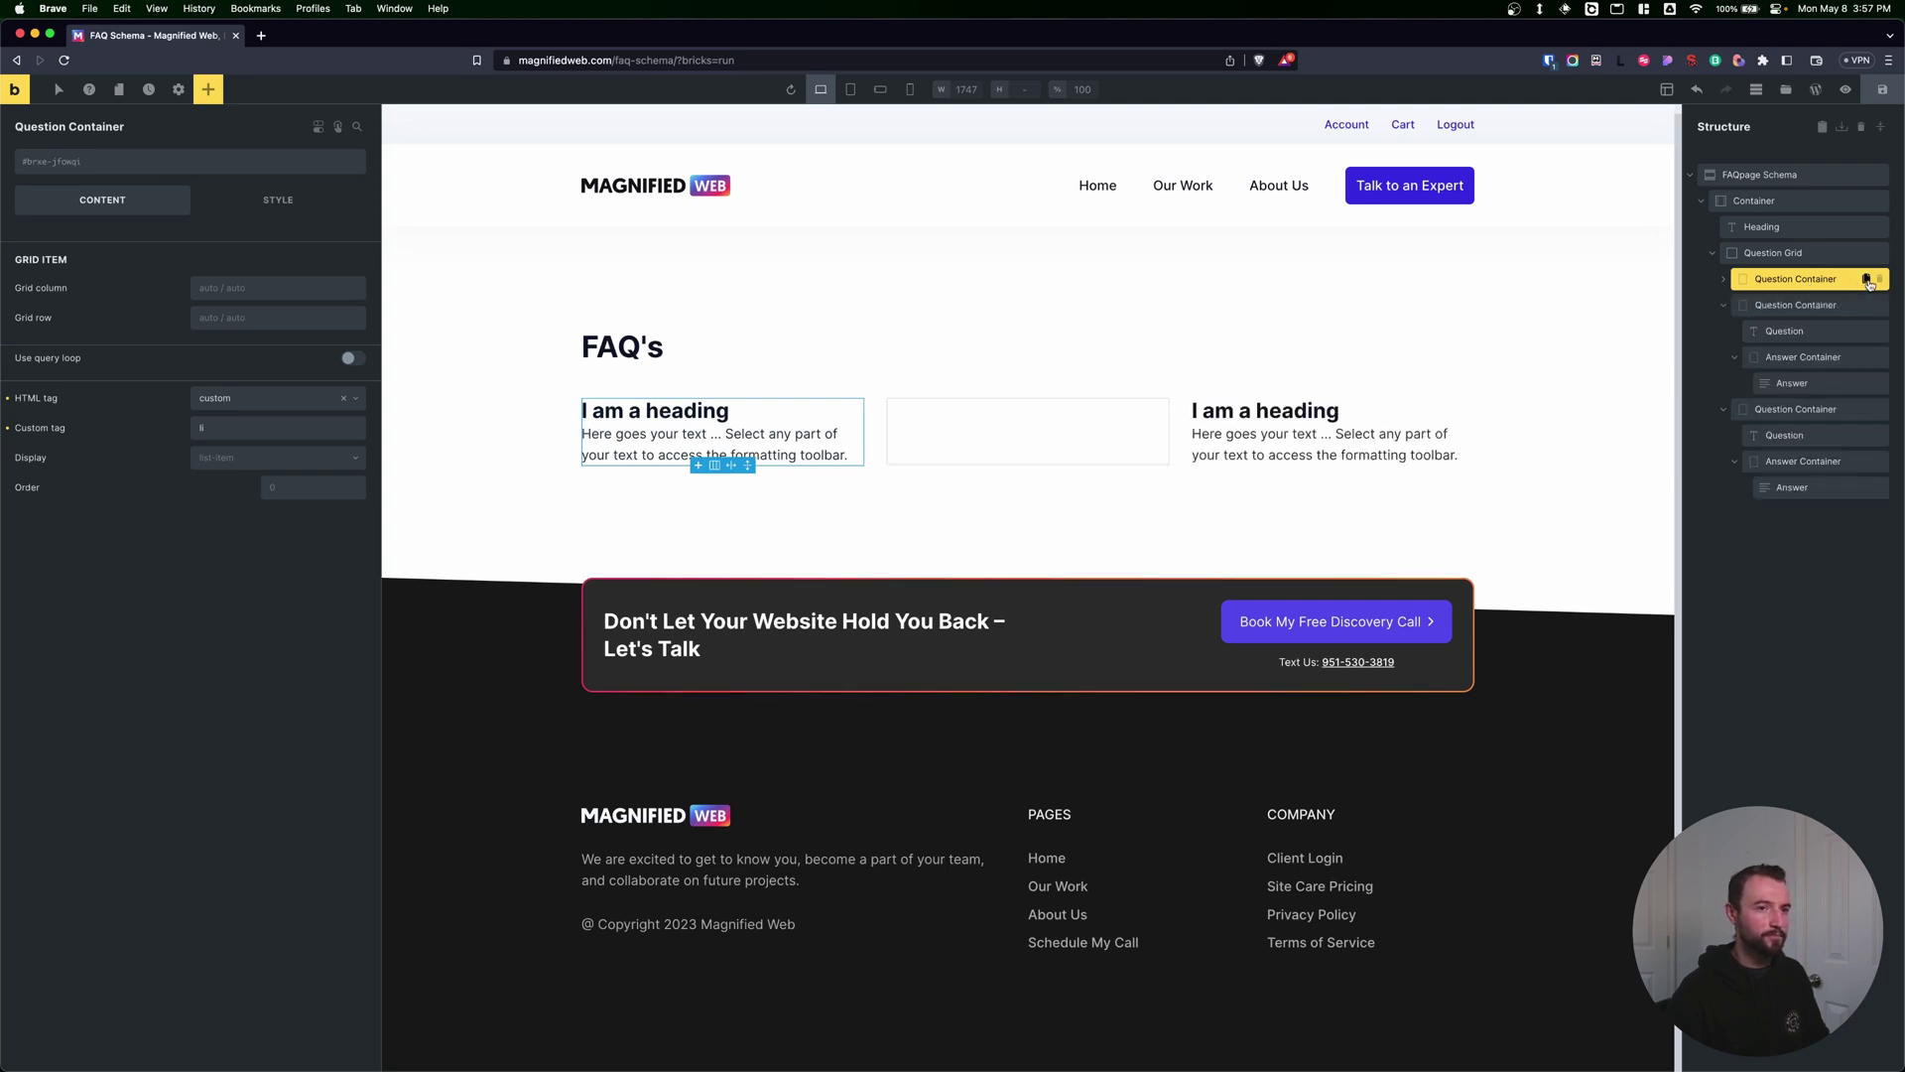
Step: Change the text of the three question headings to Question 1, Question 2 and Question 3 in order
{"action": "triple_click", "coordinate": [678, 414]}
{"action": "type", "text": "Question 1"}
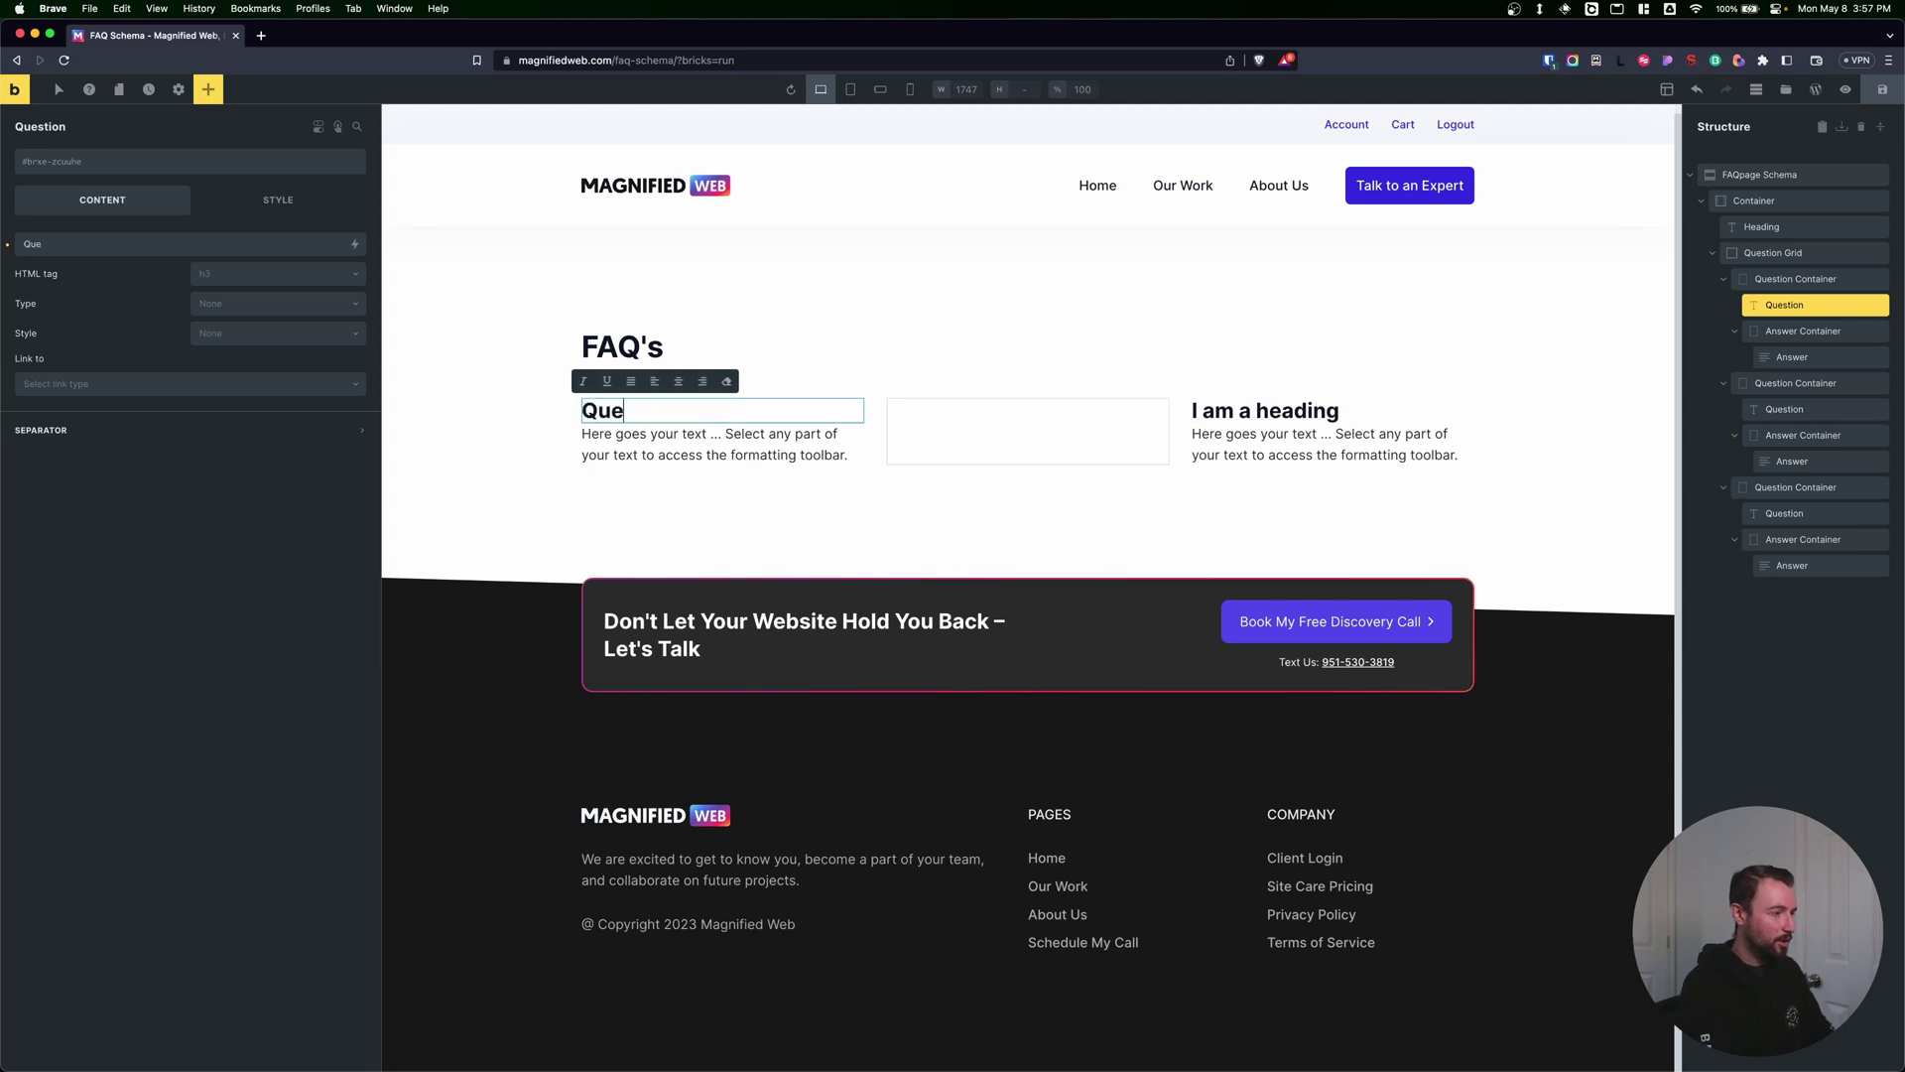
{"action": "left_click", "coordinate": [1127, 442]}
{"action": "left_click", "coordinate": [1771, 410]}
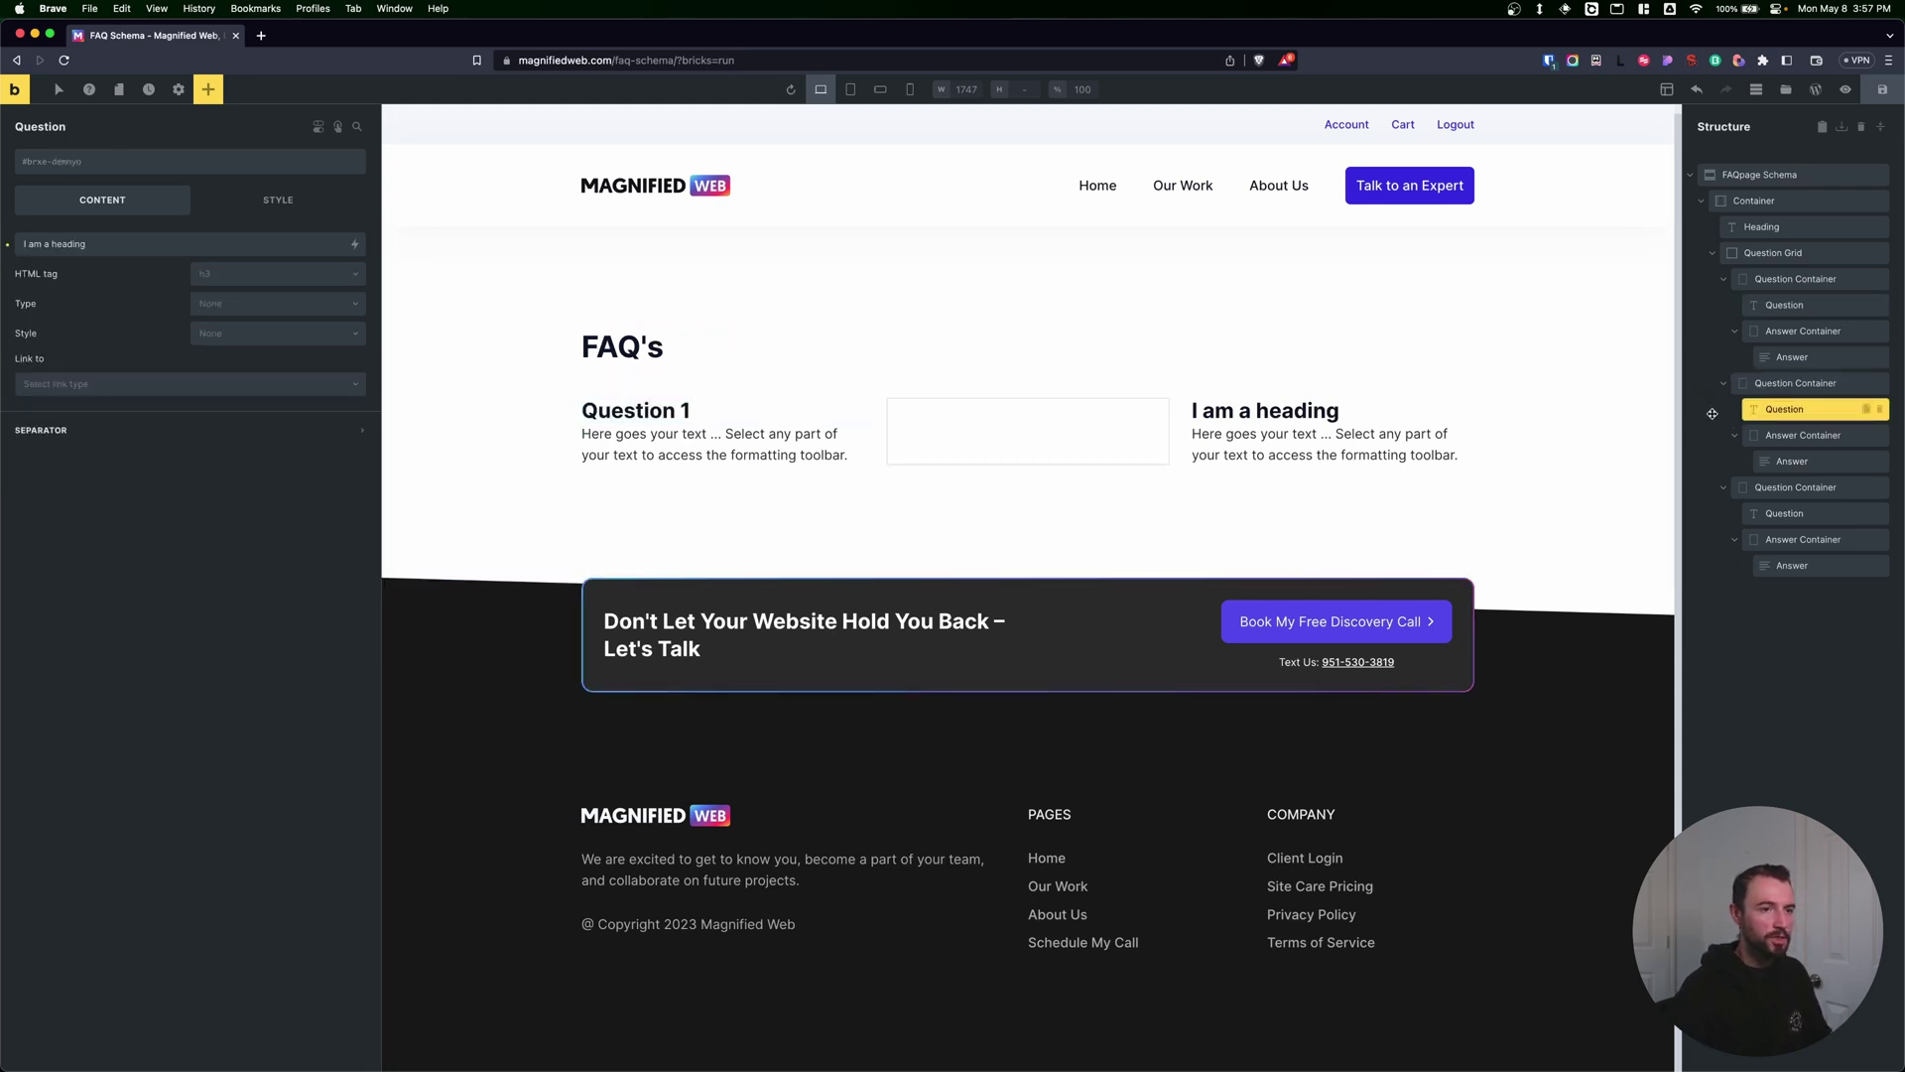
{"action": "triple_click", "coordinate": [173, 243]}
{"action": "type", "text": "Q"}
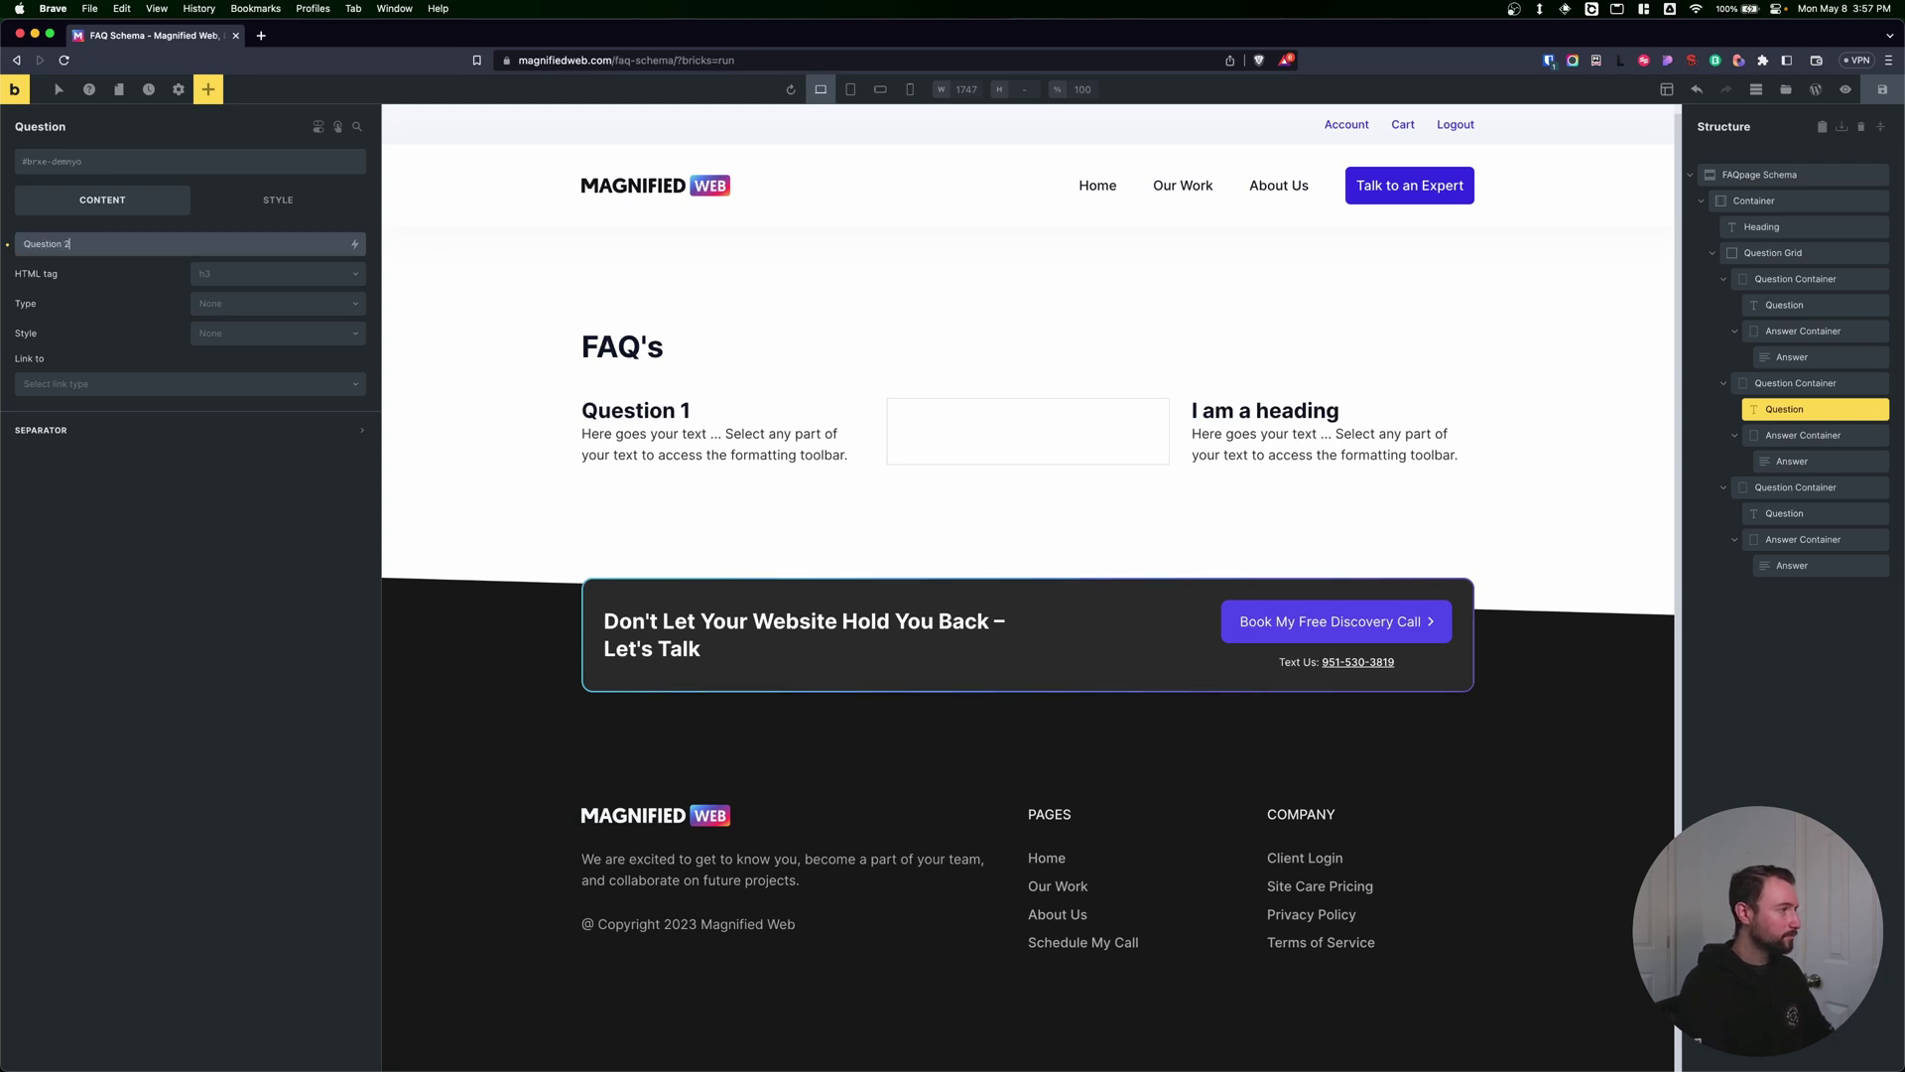
{"action": "type", "text": "uestion 2"}
{"action": "triple_click", "coordinate": [1250, 412]}
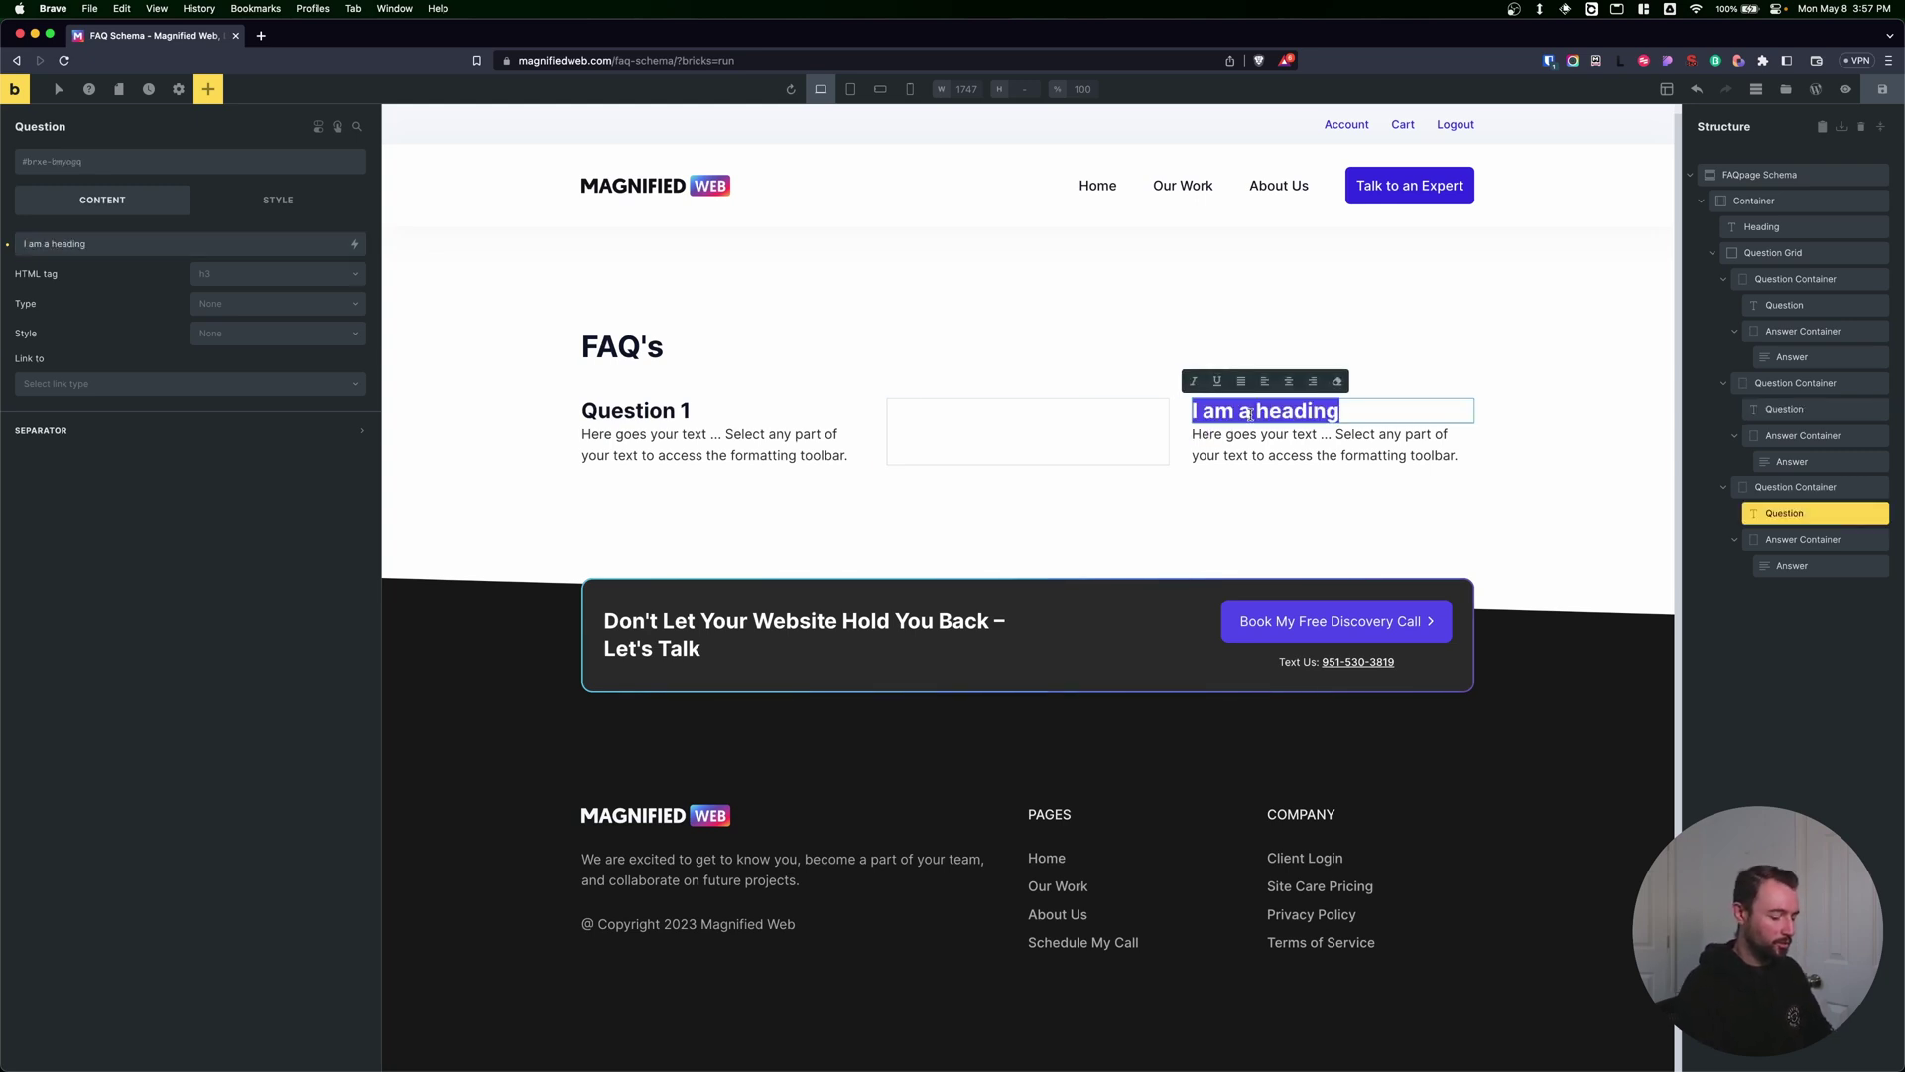
{"action": "type", "text": "Question 3"}
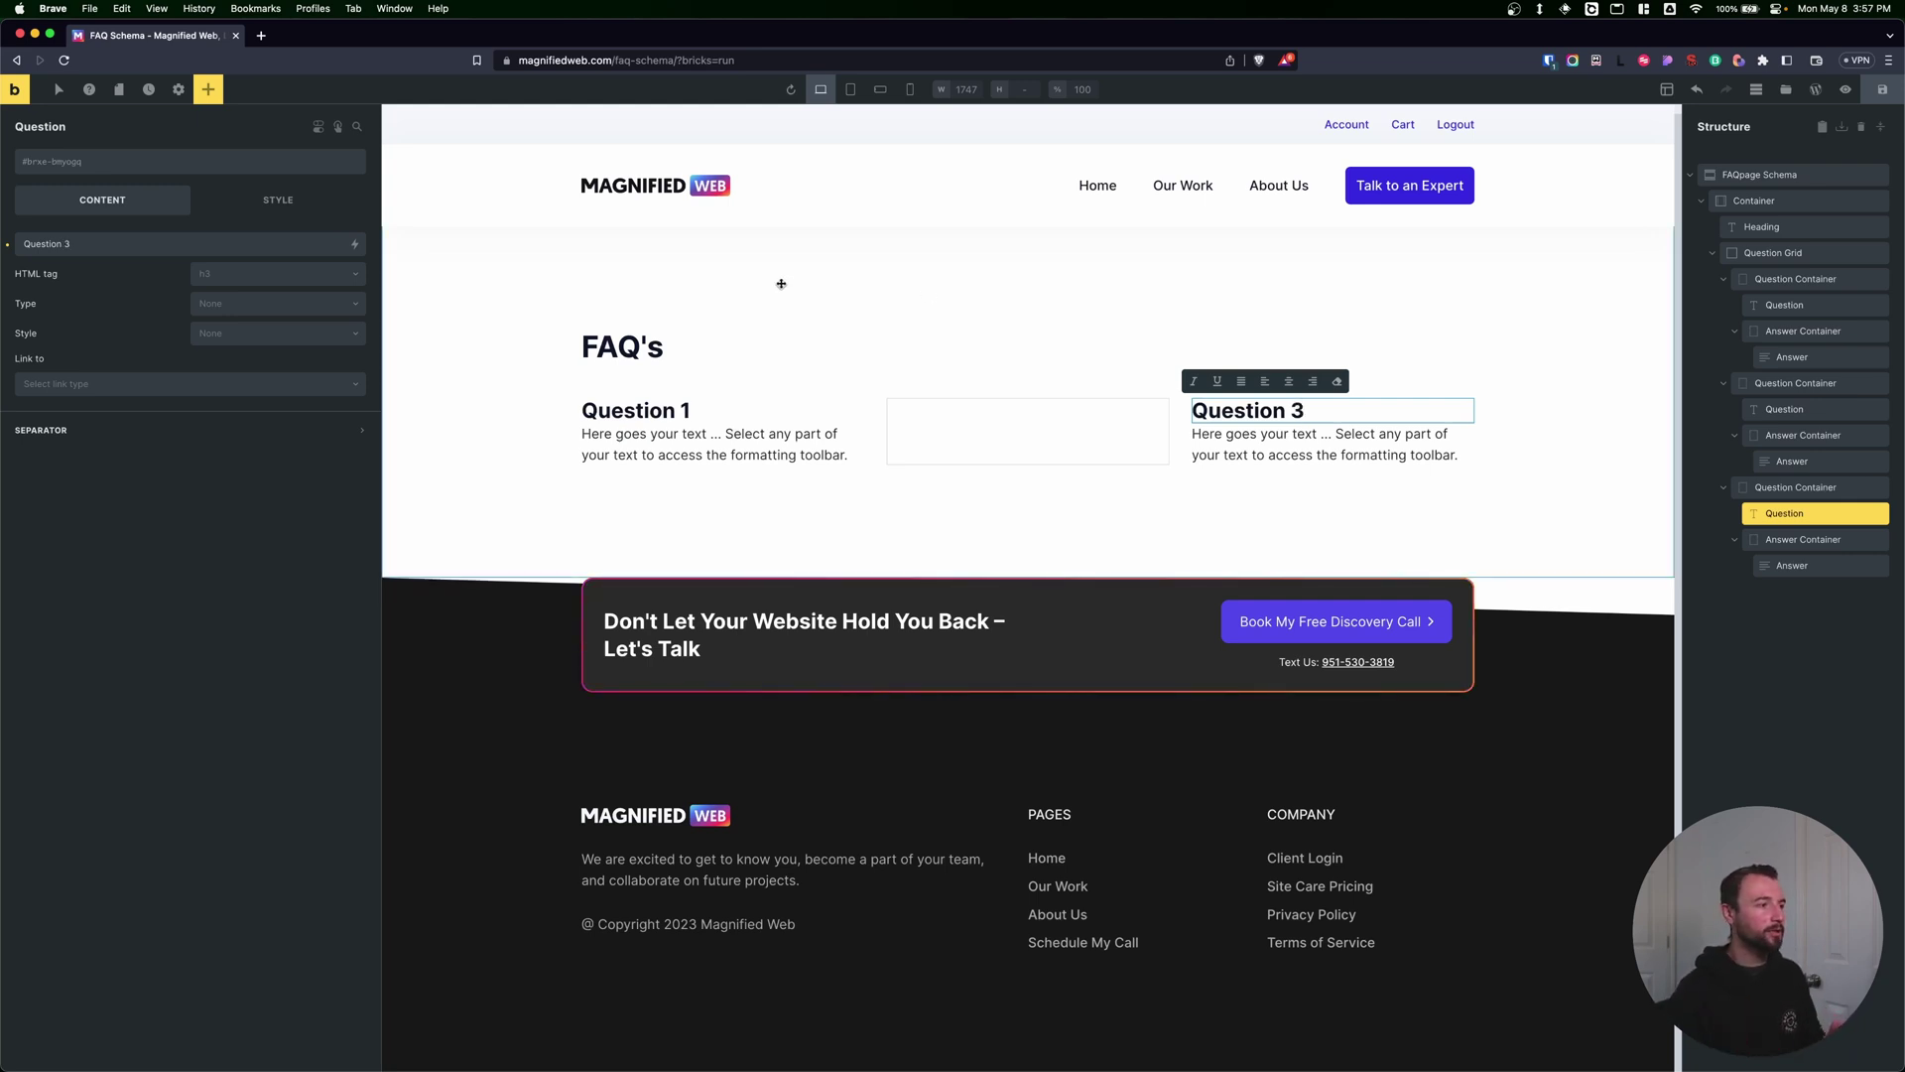
{"action": "left_click", "coordinate": [586, 363]}
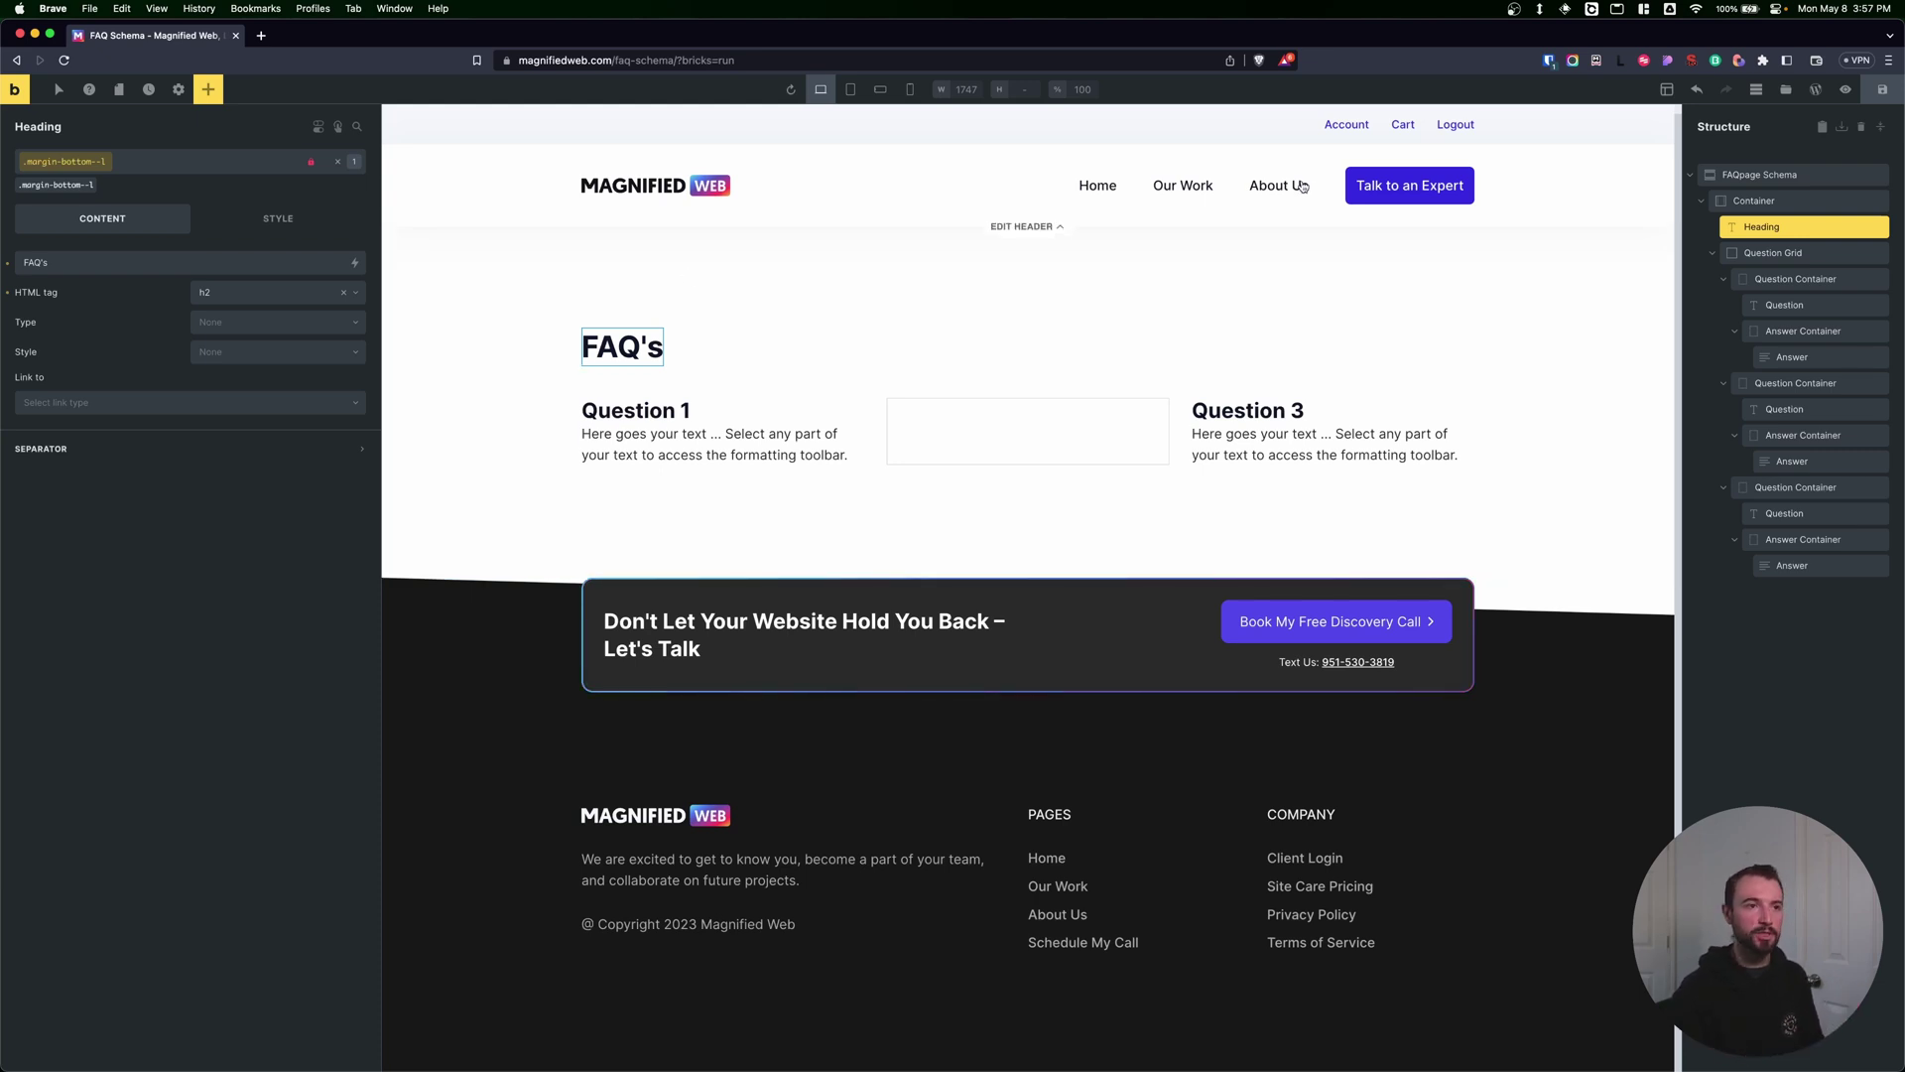
Step: Save the page with the three FAQ items and open its front-end preview in a new browser tab
{"action": "left_click", "coordinate": [1765, 176]}
{"action": "left_click", "coordinate": [1797, 280]}
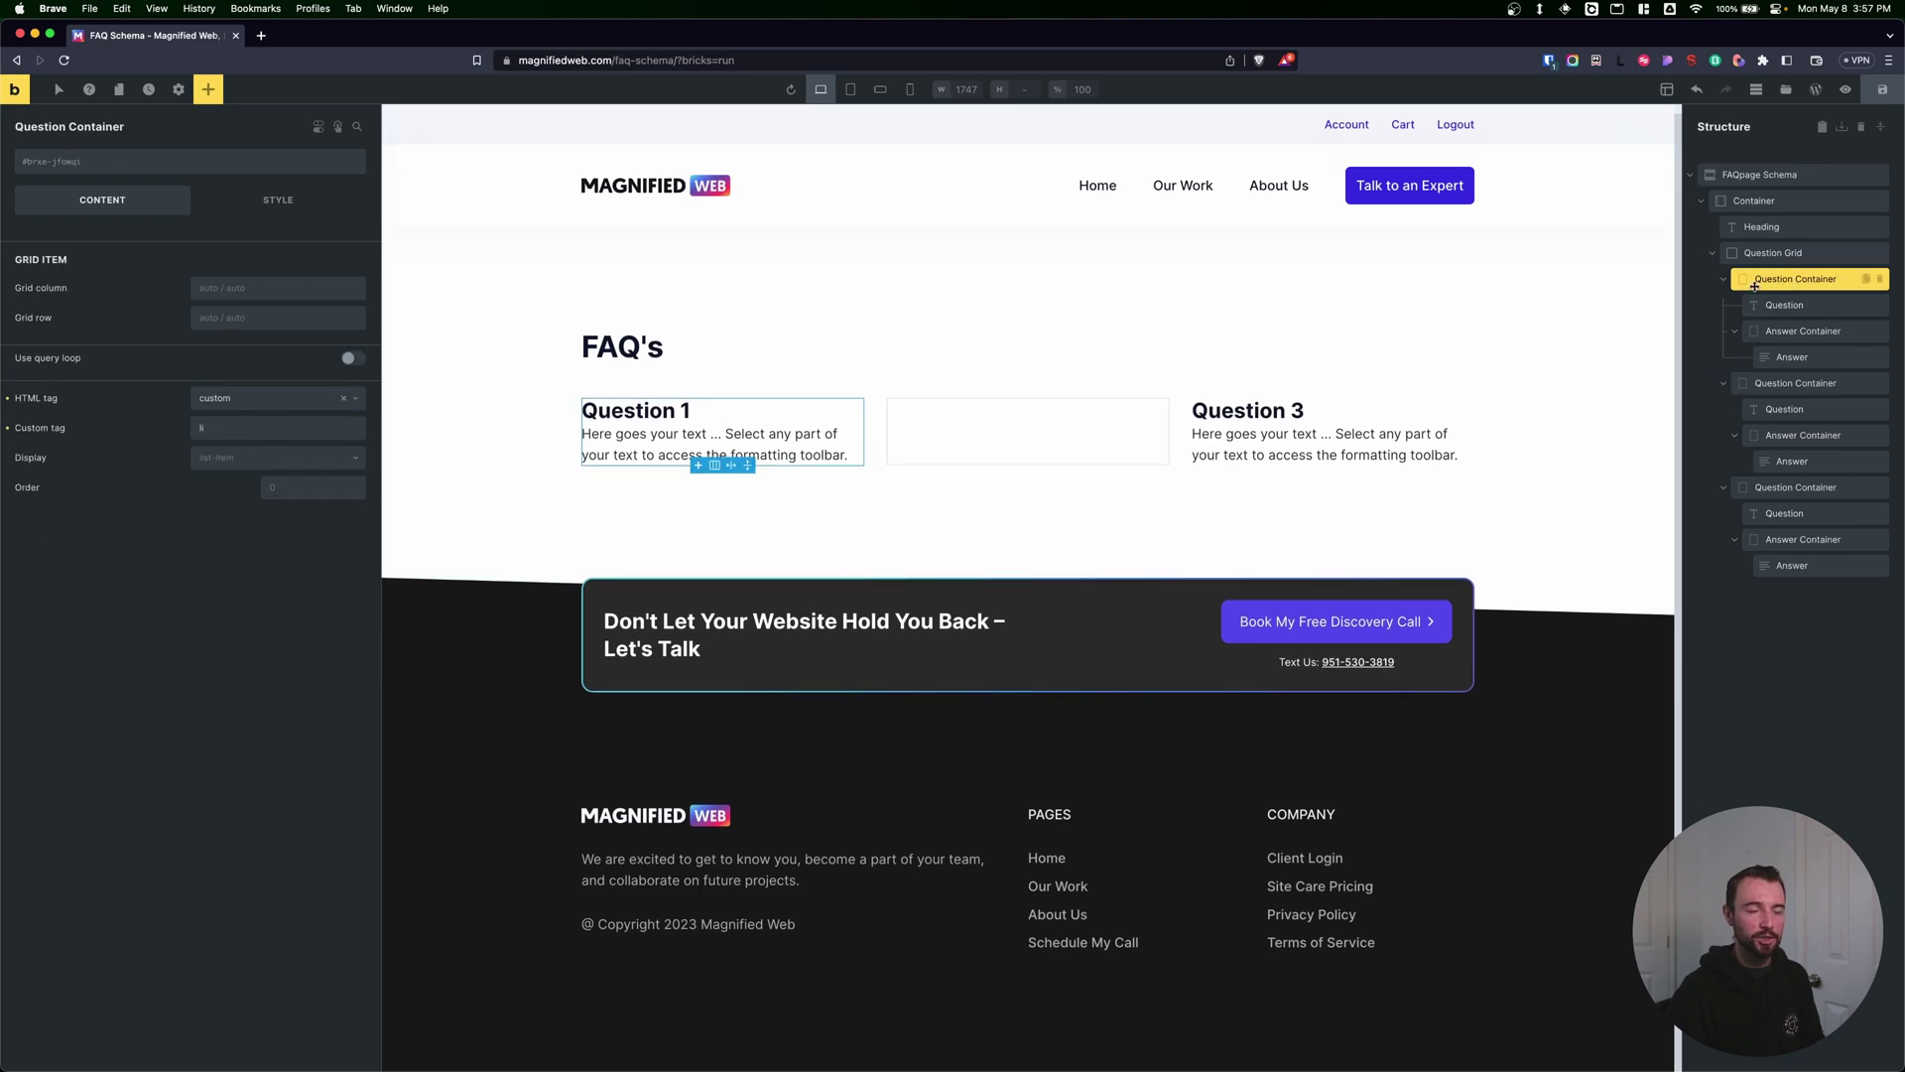
{"action": "left_click", "coordinate": [1779, 332]}
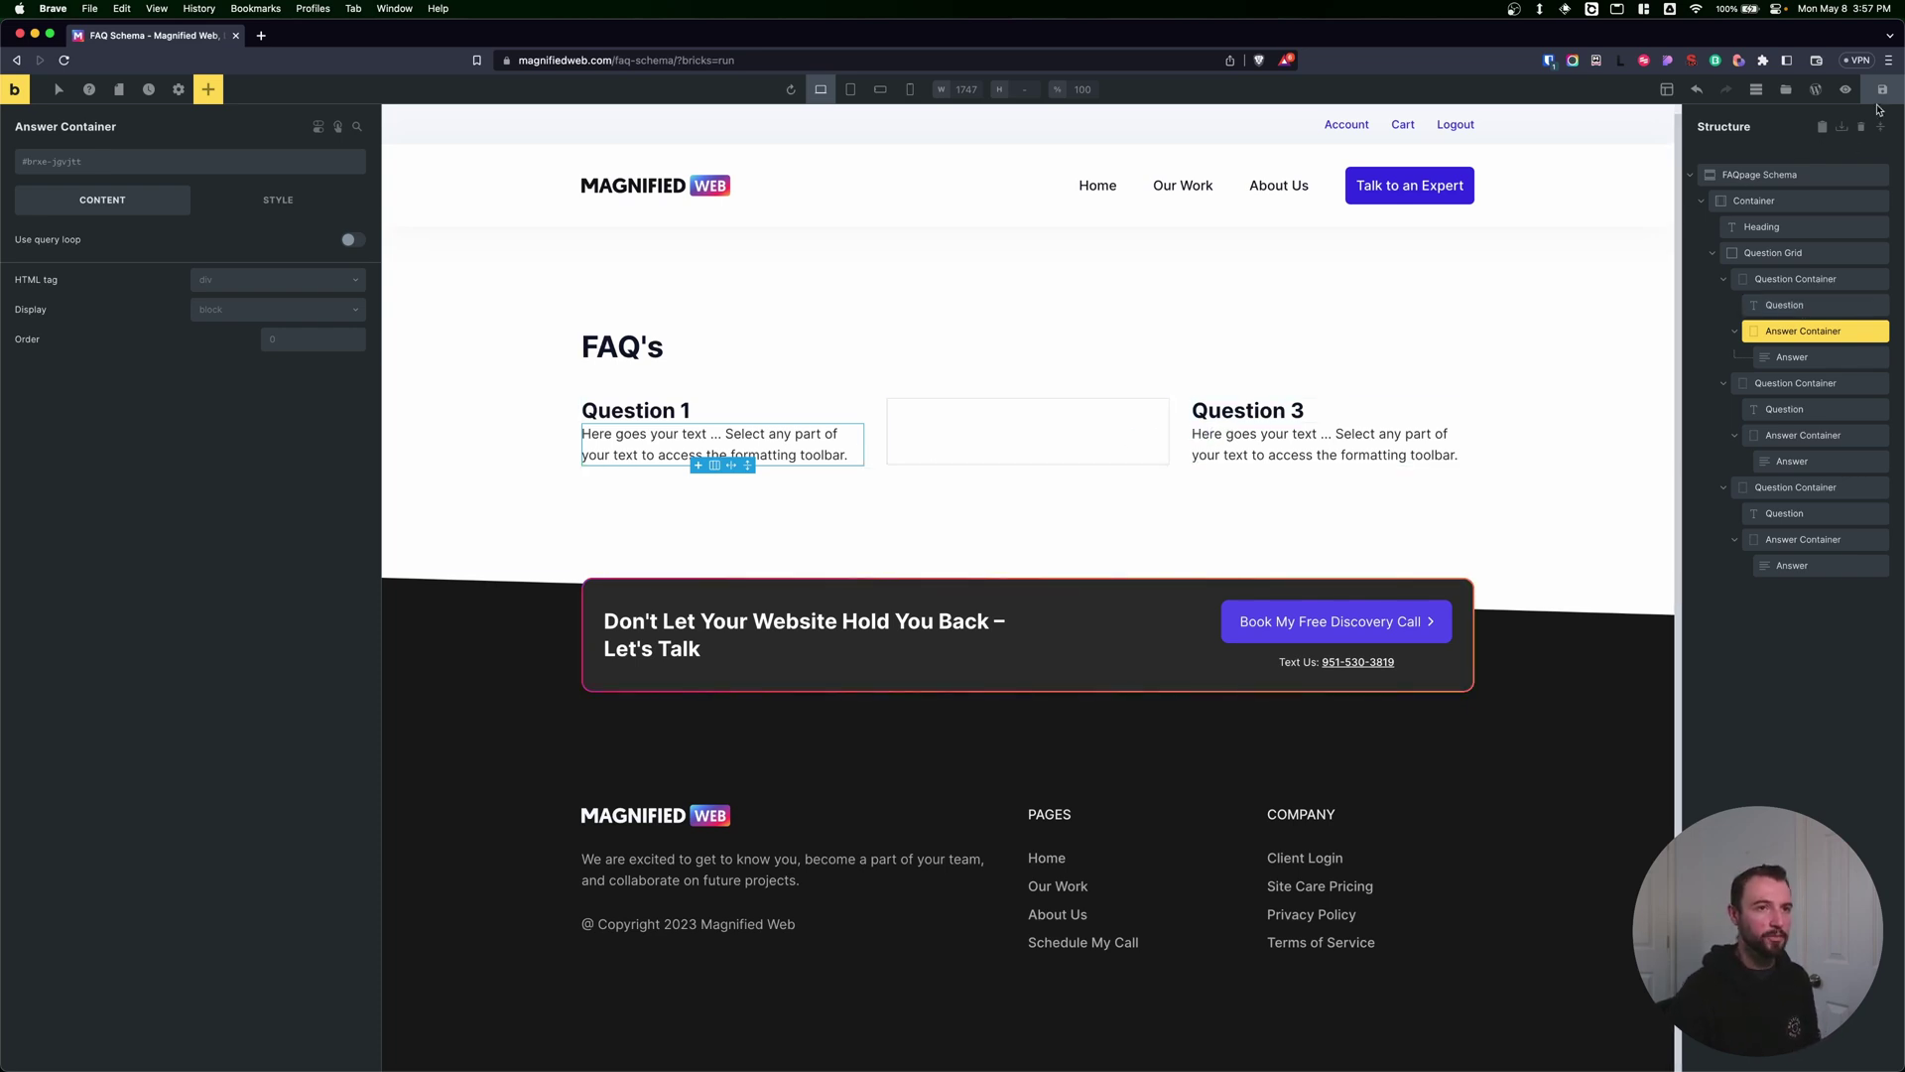
{"action": "left_click", "coordinate": [1882, 96]}
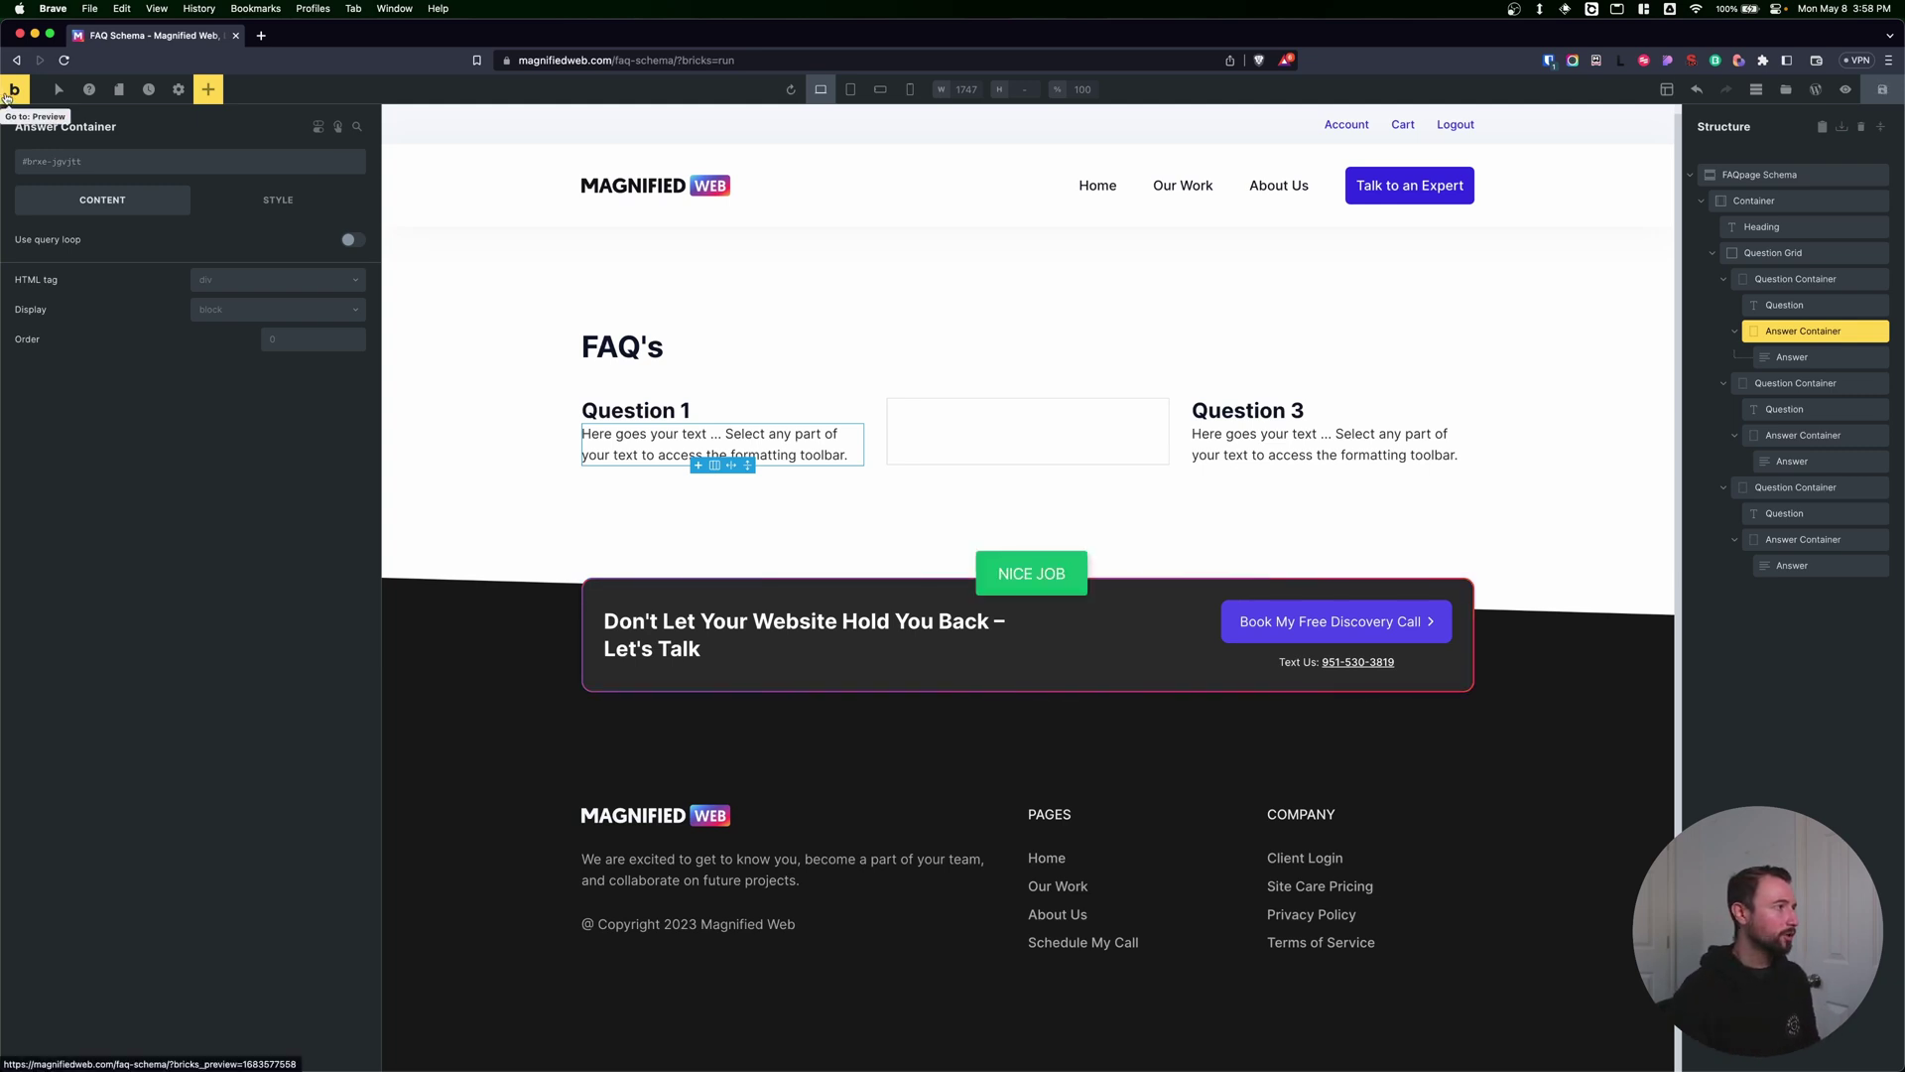
{"action": "right_click", "coordinate": [7, 99]}
{"action": "left_click", "coordinate": [35, 106]}
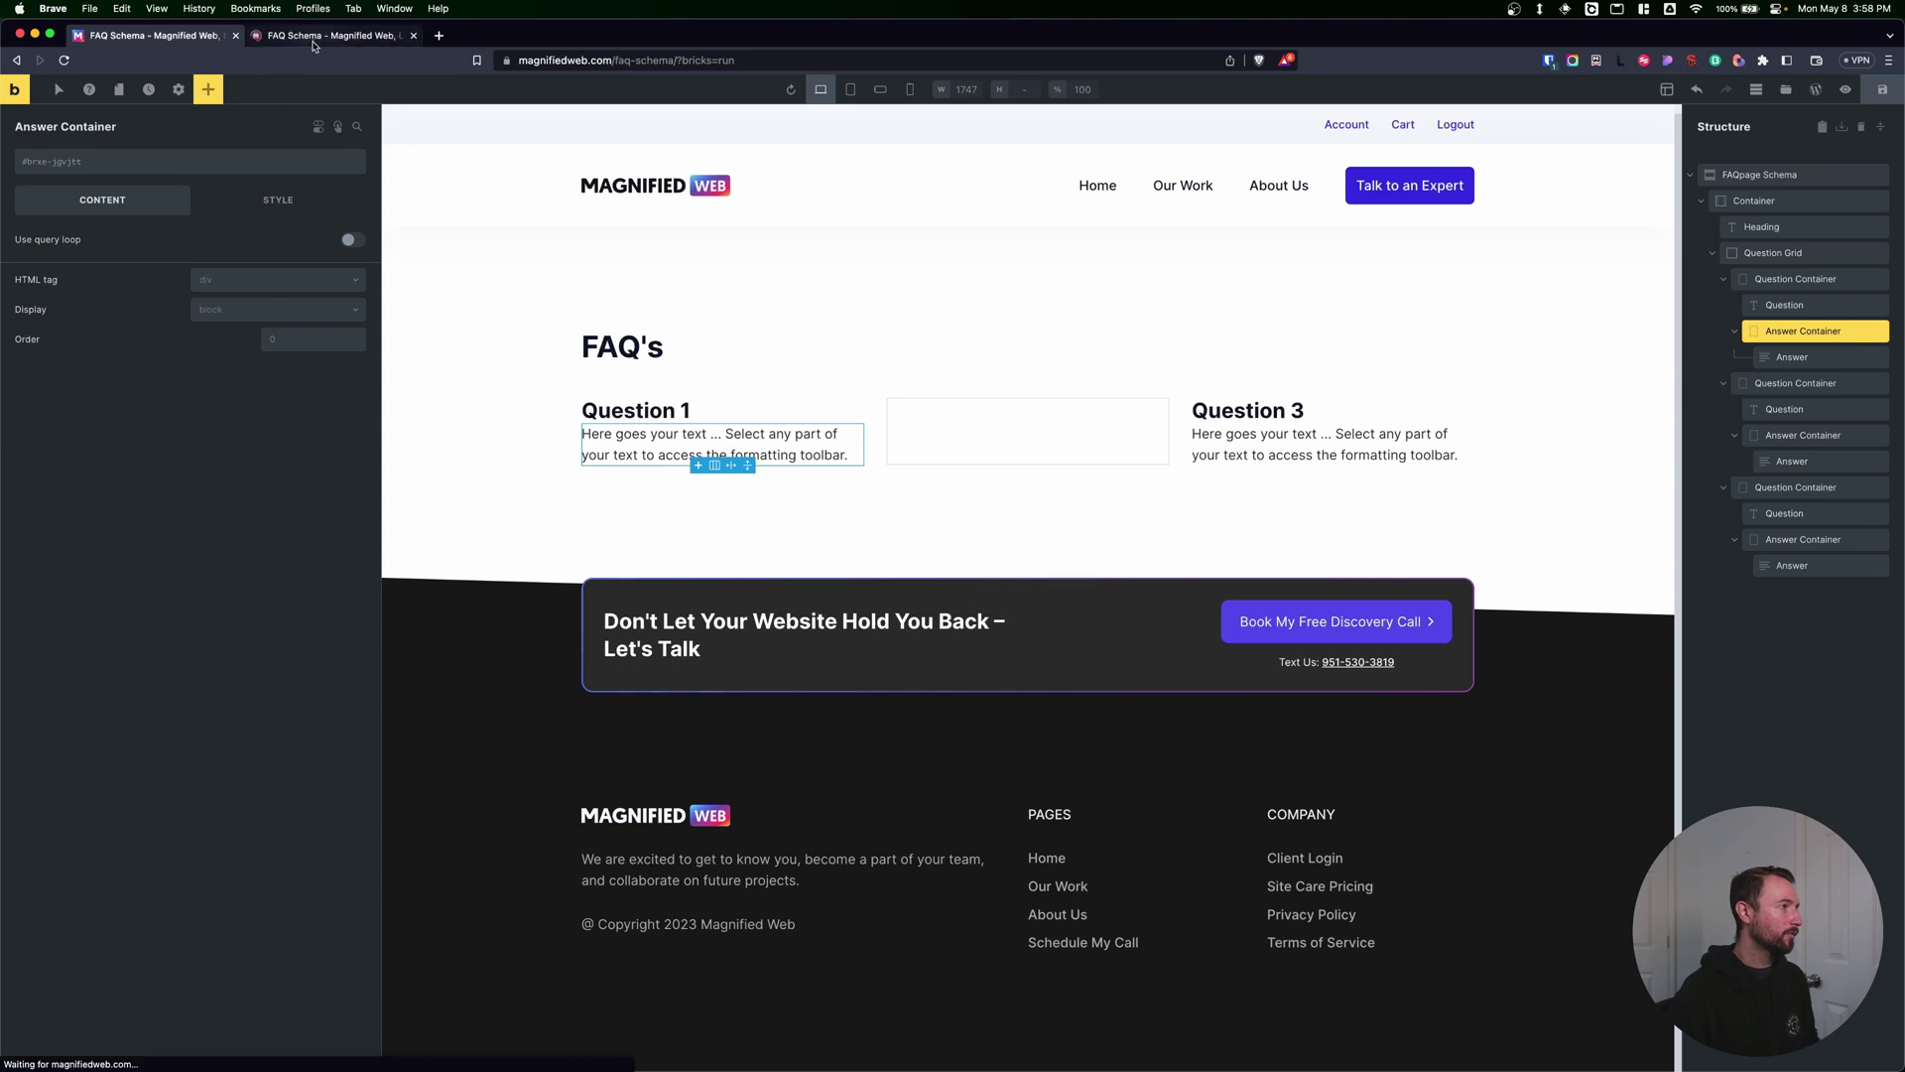
{"action": "left_click", "coordinate": [327, 34]}
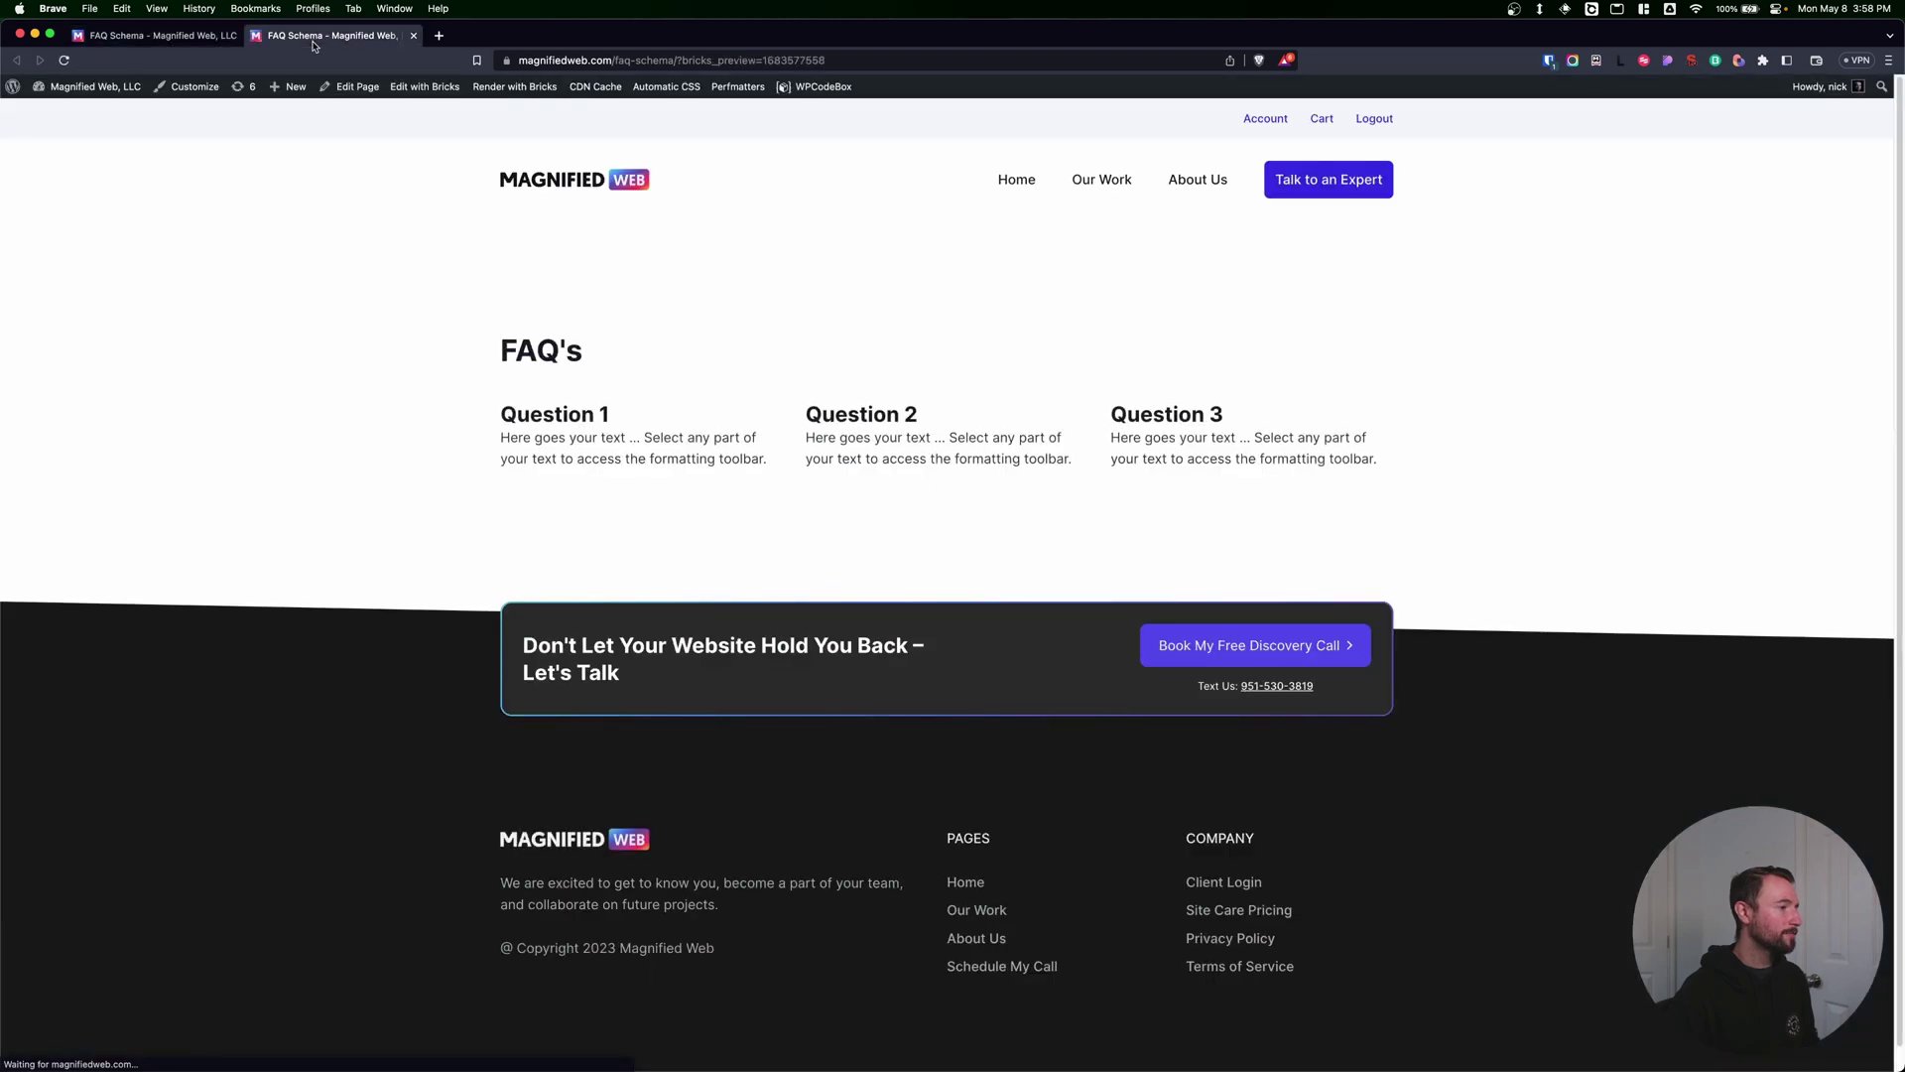
Step: Search the web for "rich results test" in a new browser tab and open Google's Rich Results Test
{"action": "left_click", "coordinate": [439, 36]}
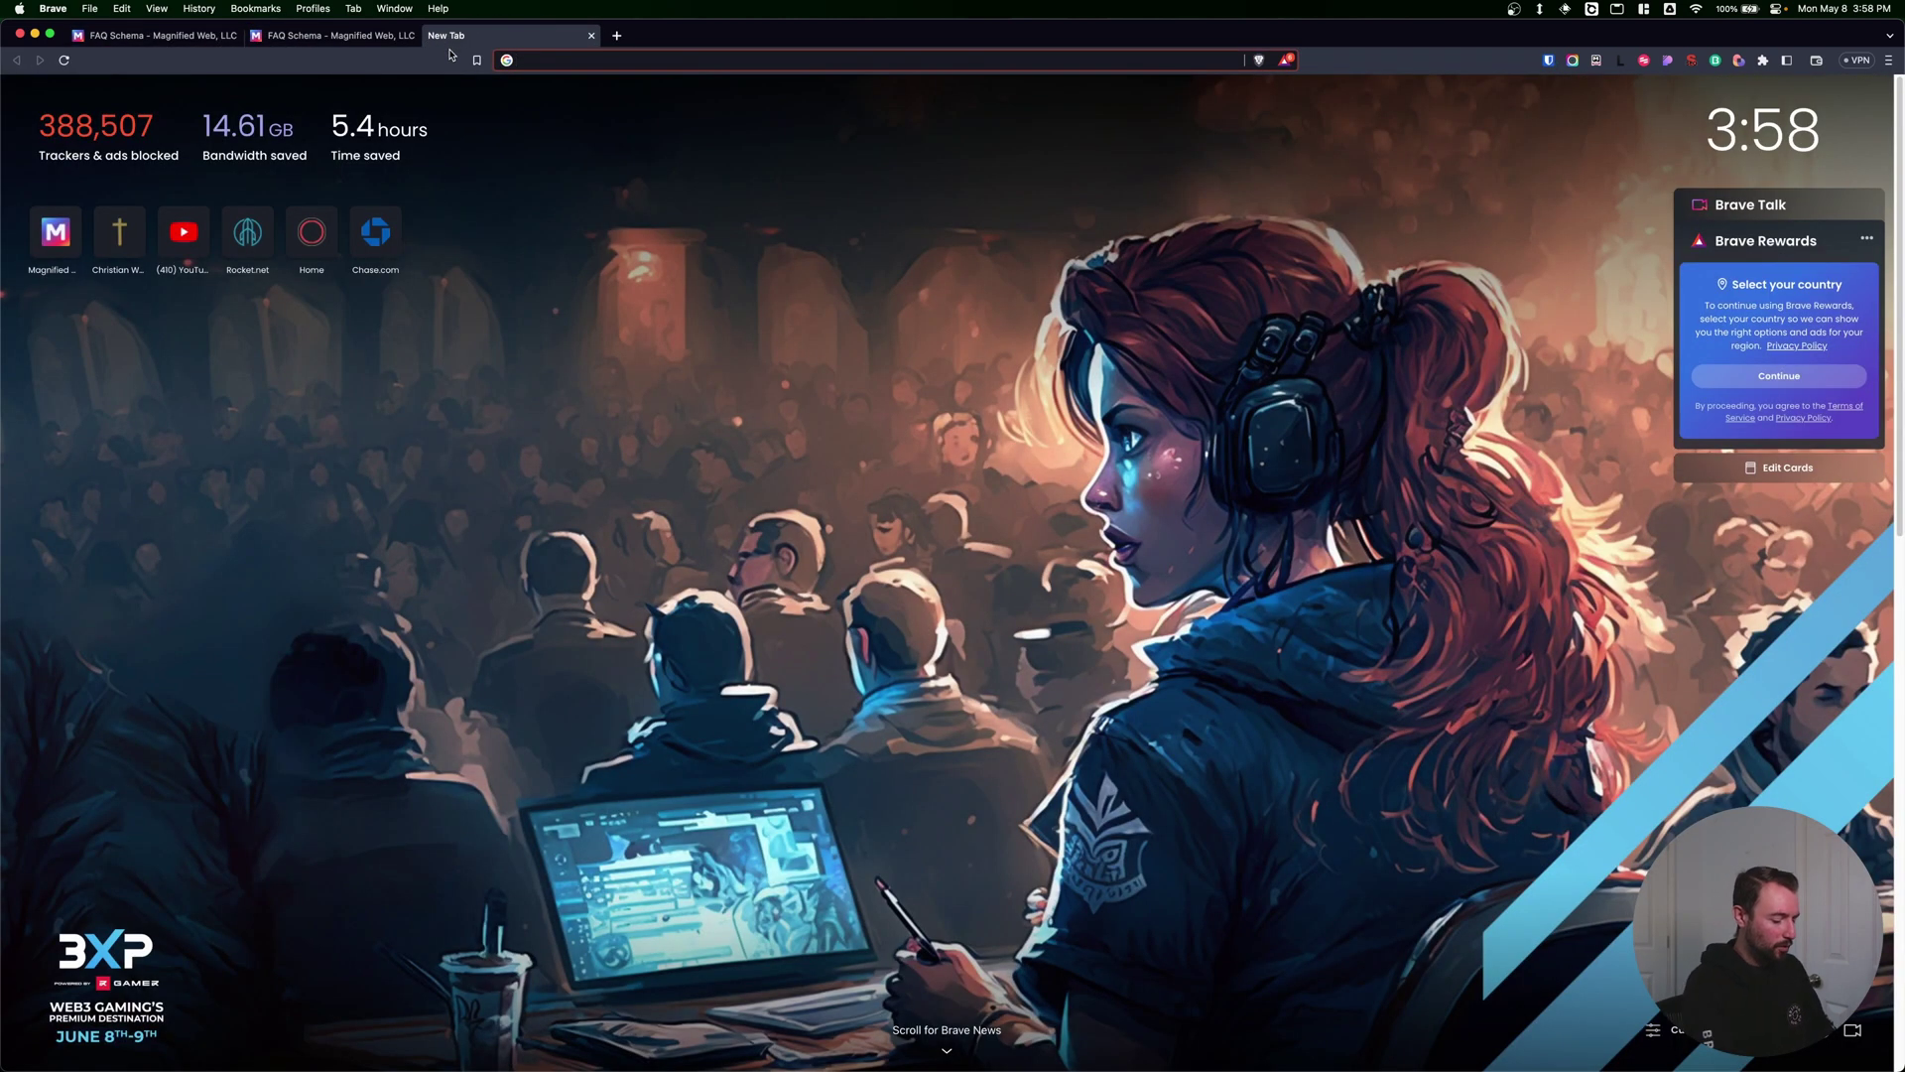
{"action": "type", "text": "rich resu"}
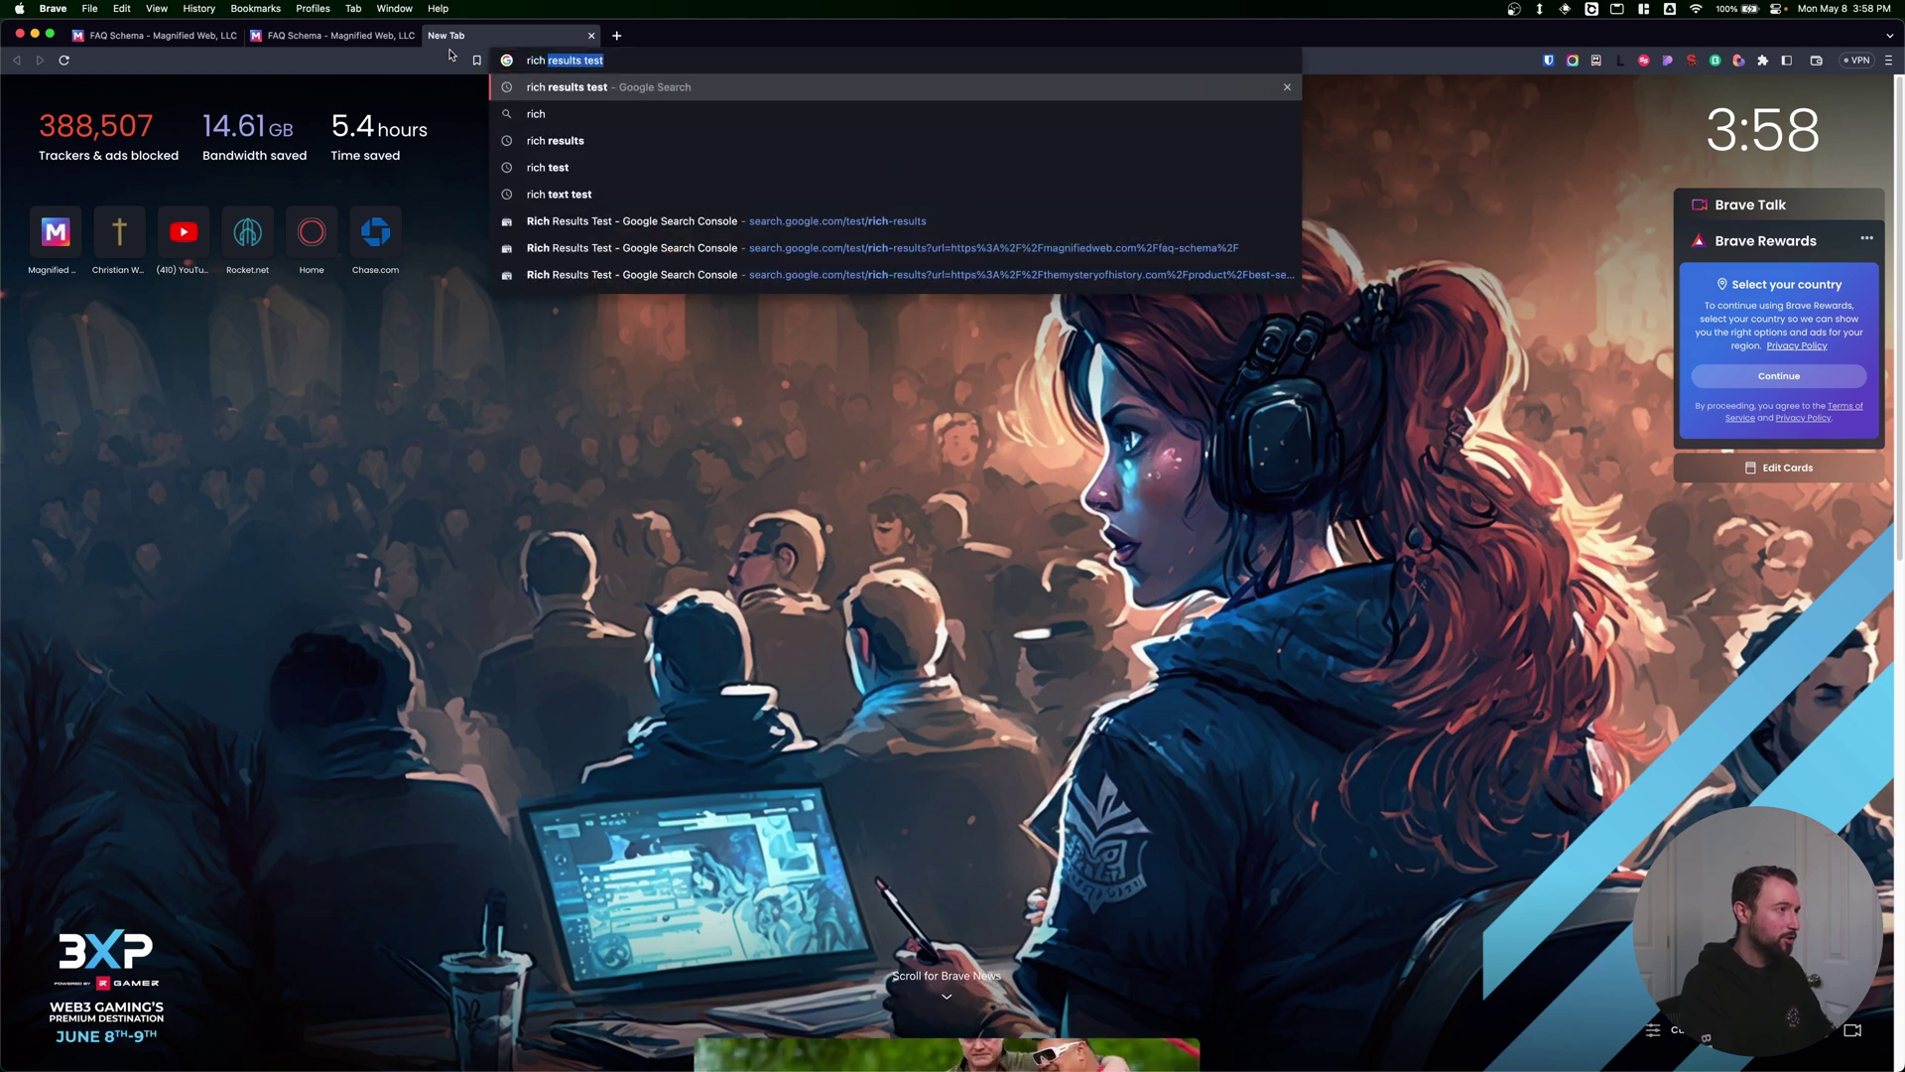
{"action": "type", "text": "lts test"}
{"action": "key", "text": "Return"}
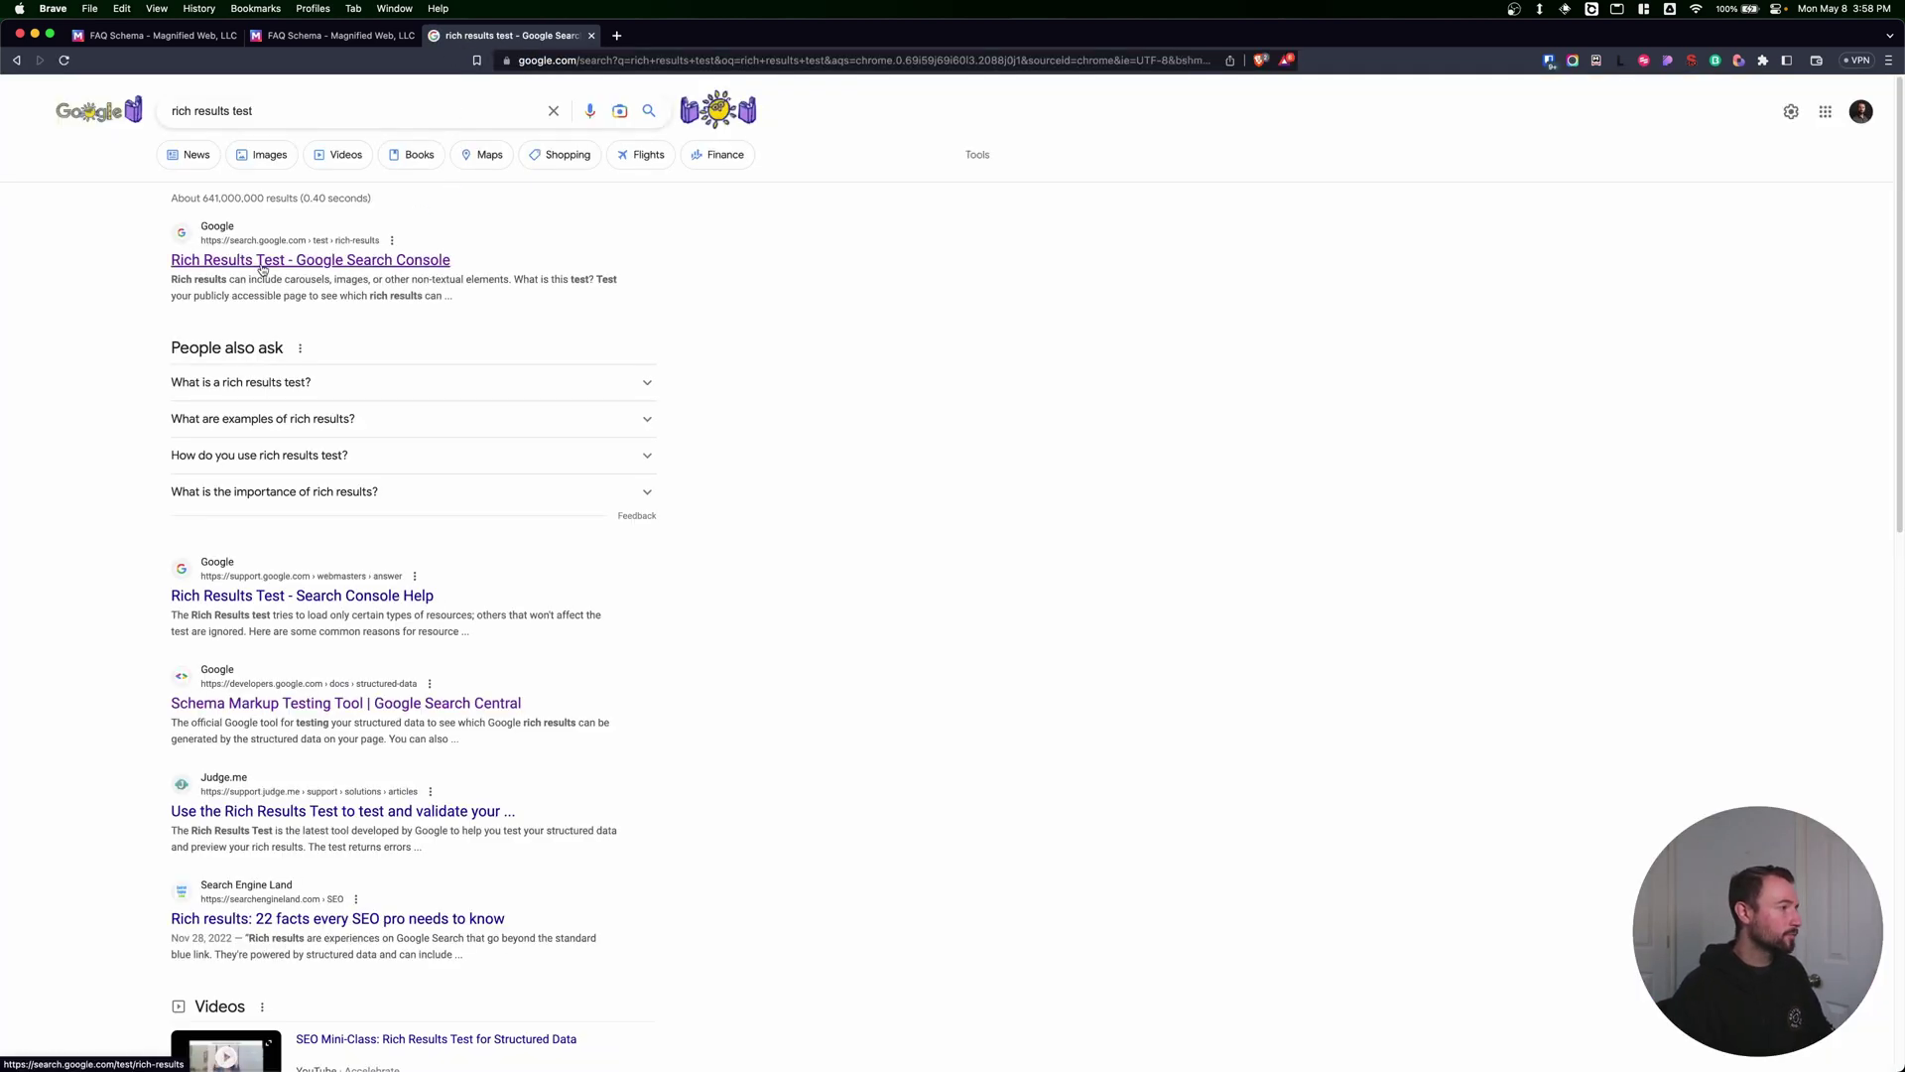
{"action": "left_click", "coordinate": [200, 263]}
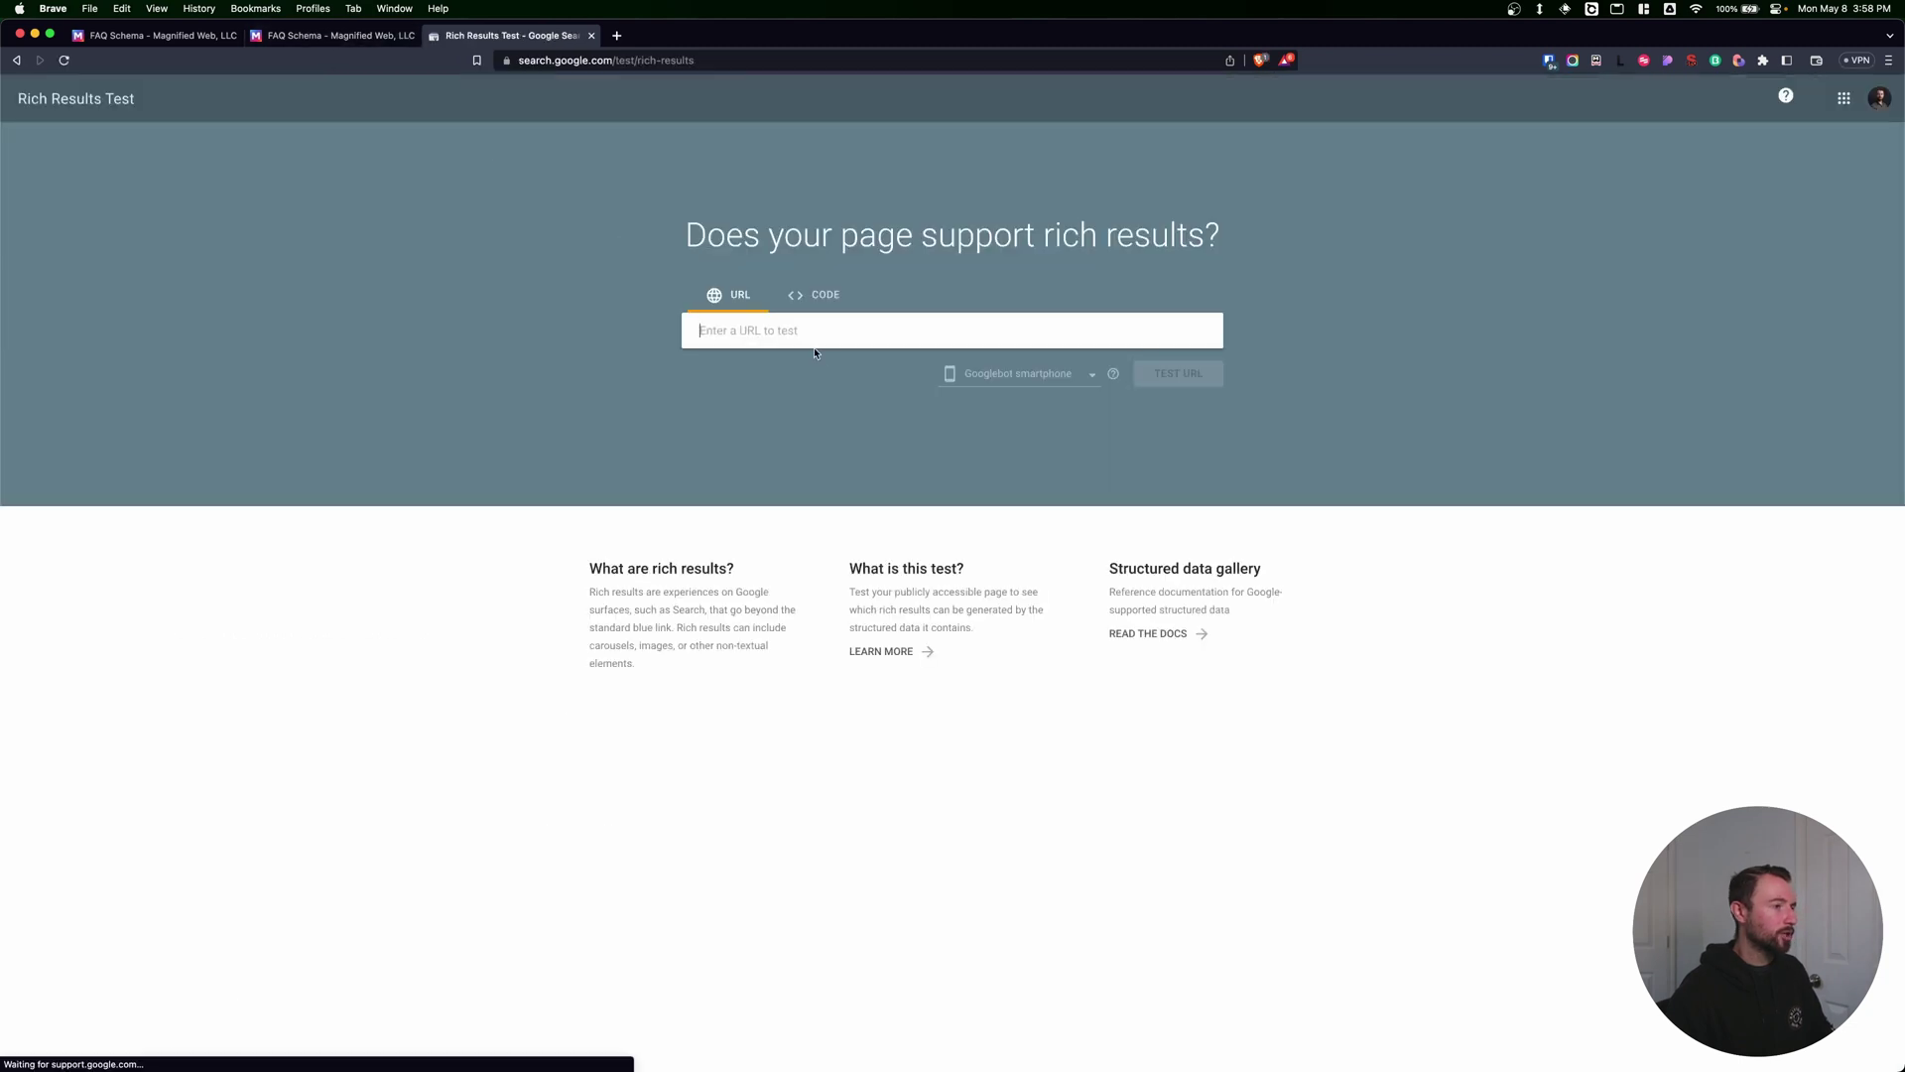
{"action": "left_click", "coordinate": [288, 32]}
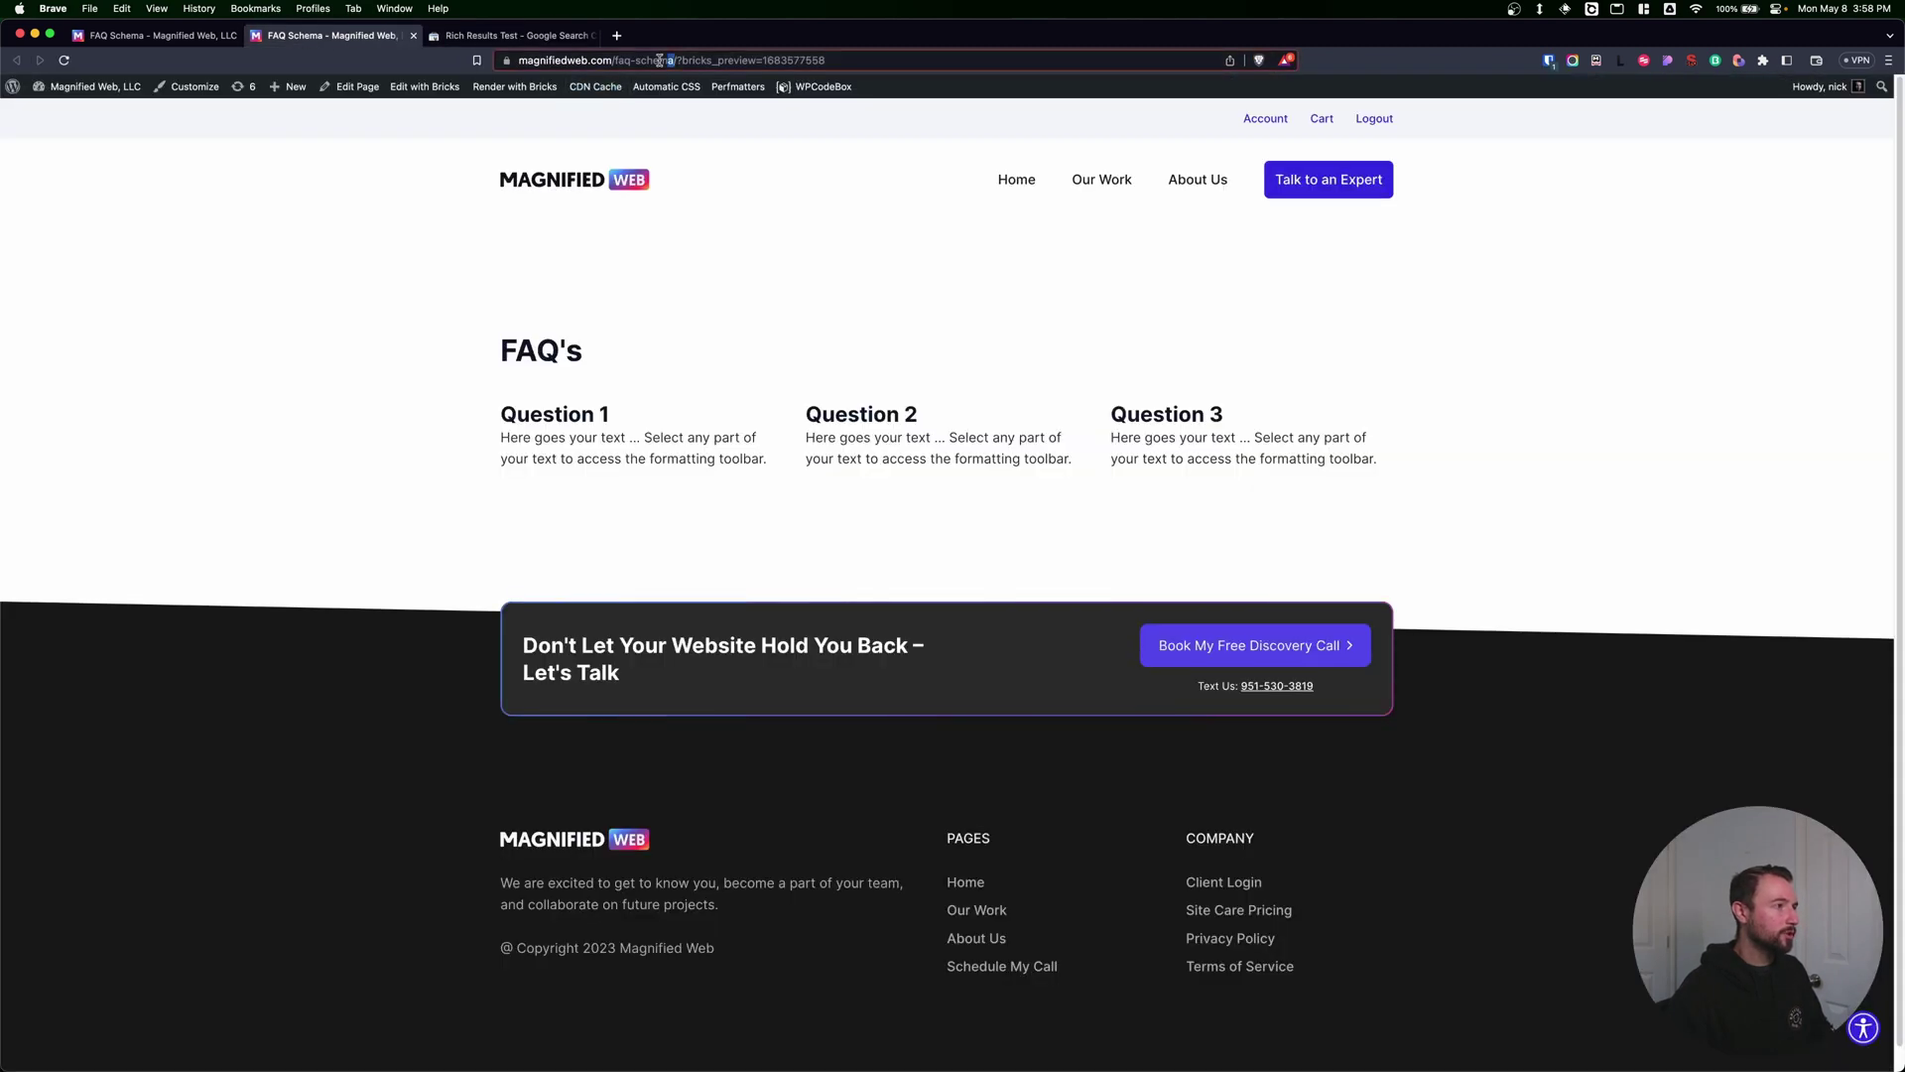
{"action": "left_click_drag", "start_coordinate": [711, 60], "coordinate": [481, 47]}
{"action": "key", "text": "super+c"}
{"action": "left_click", "coordinate": [511, 35]}
{"action": "left_click", "coordinate": [821, 327]}
{"action": "key", "text": "super+v"}
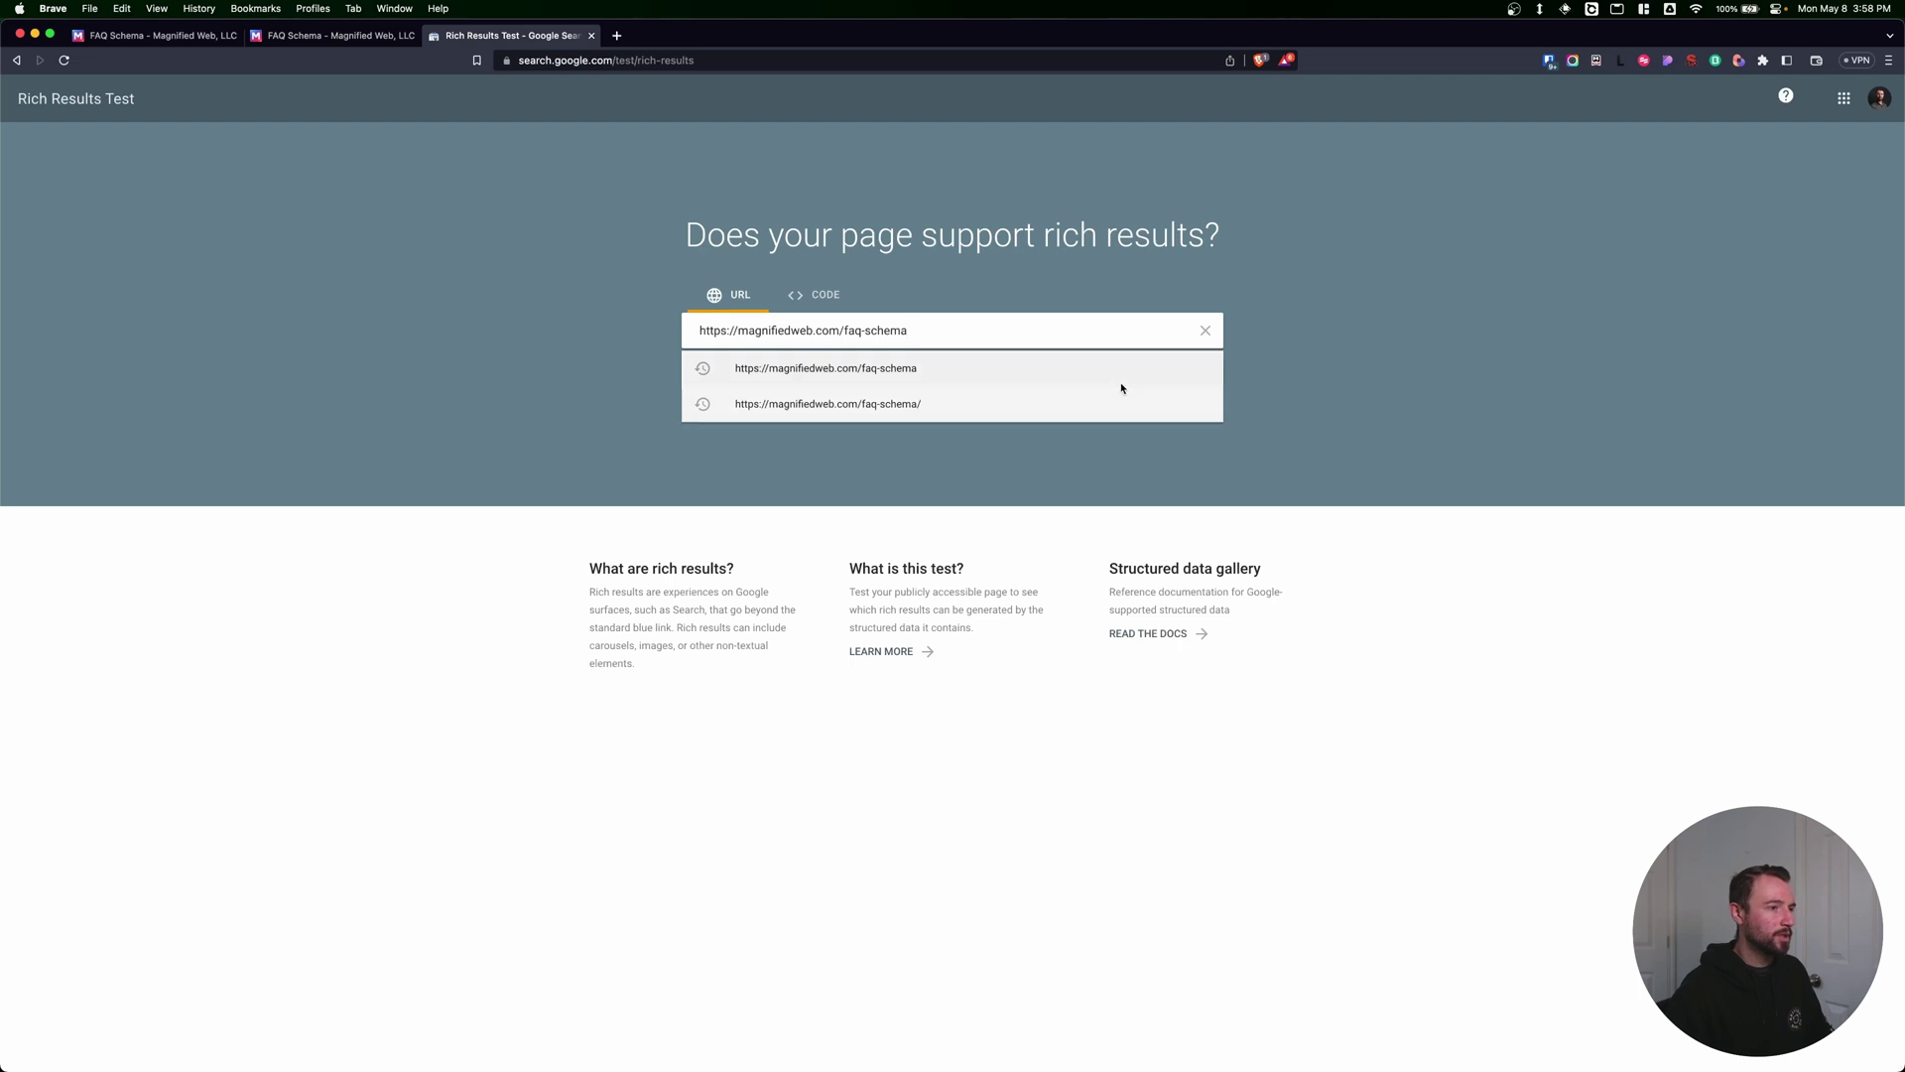
{"action": "left_click", "coordinate": [1057, 372]}
{"action": "left_click", "coordinate": [1177, 375]}
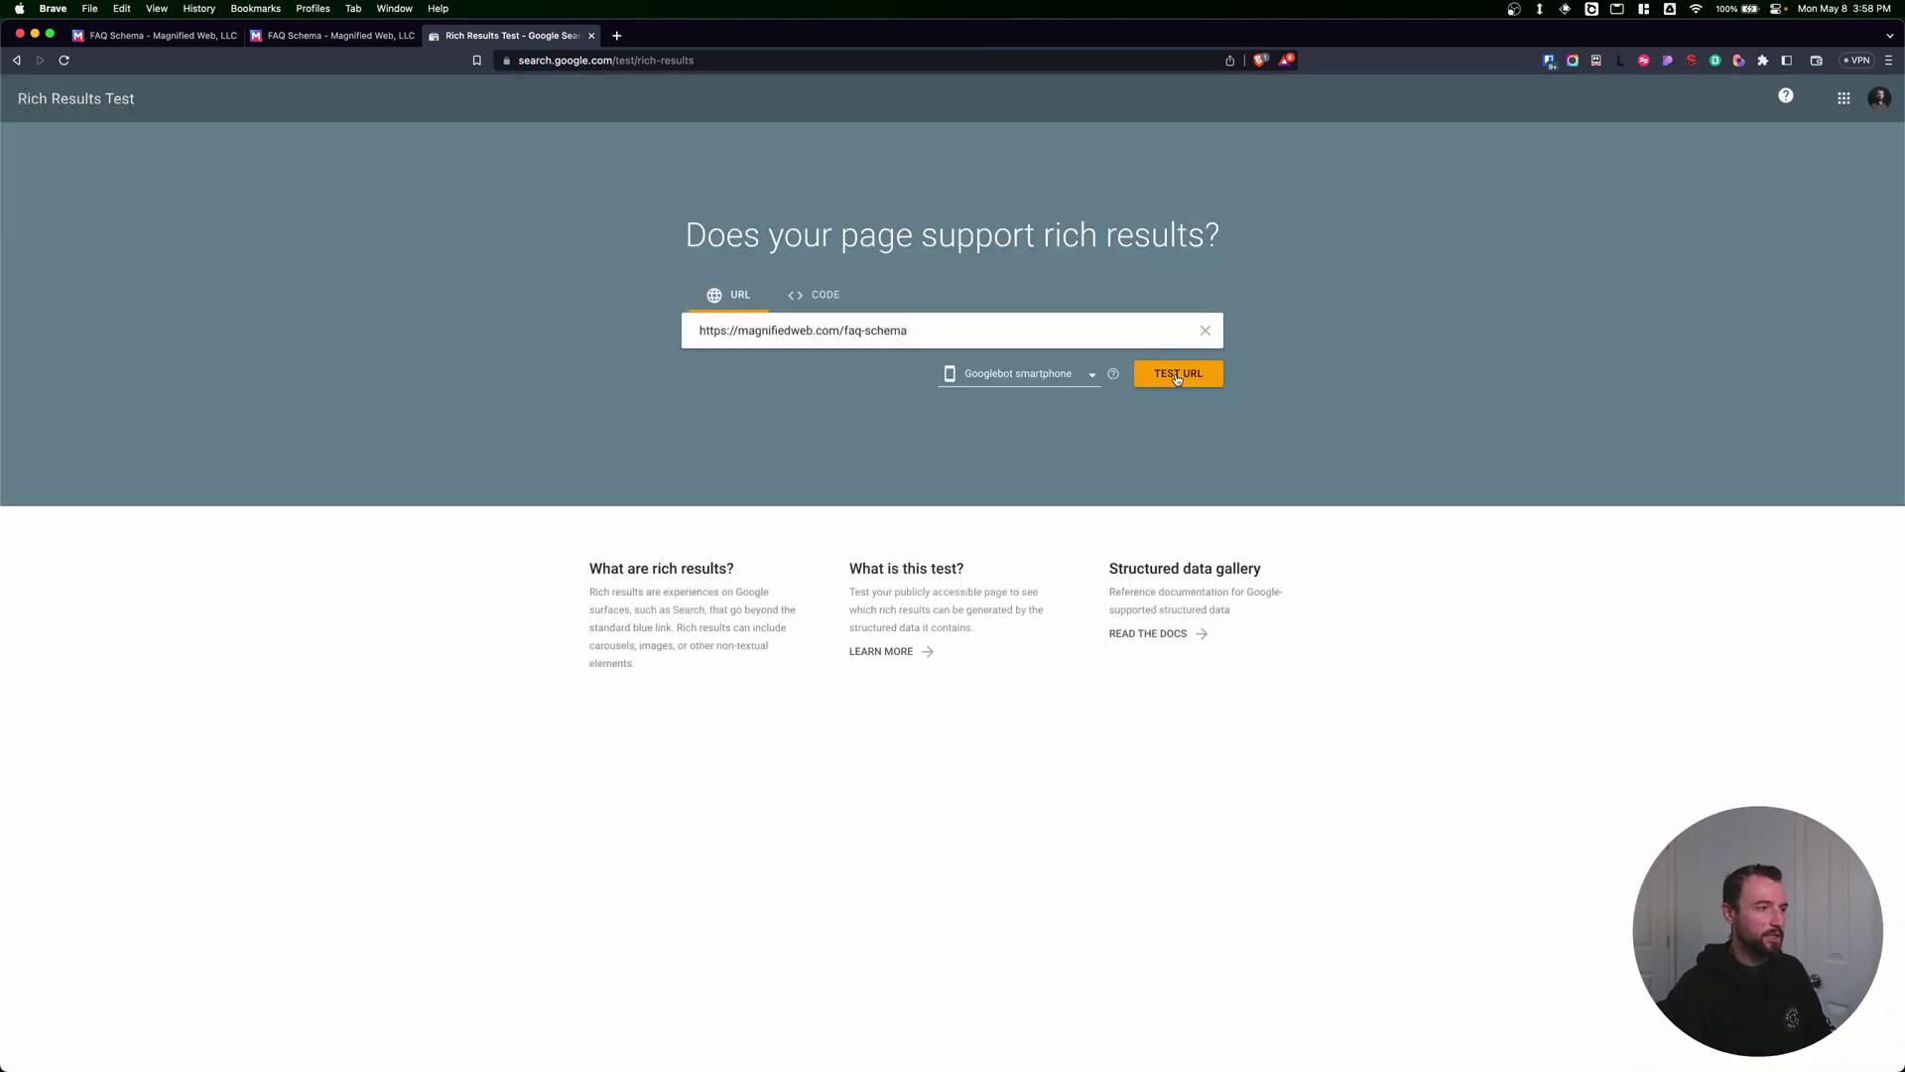
{"action": "left_click", "coordinate": [1176, 375]}
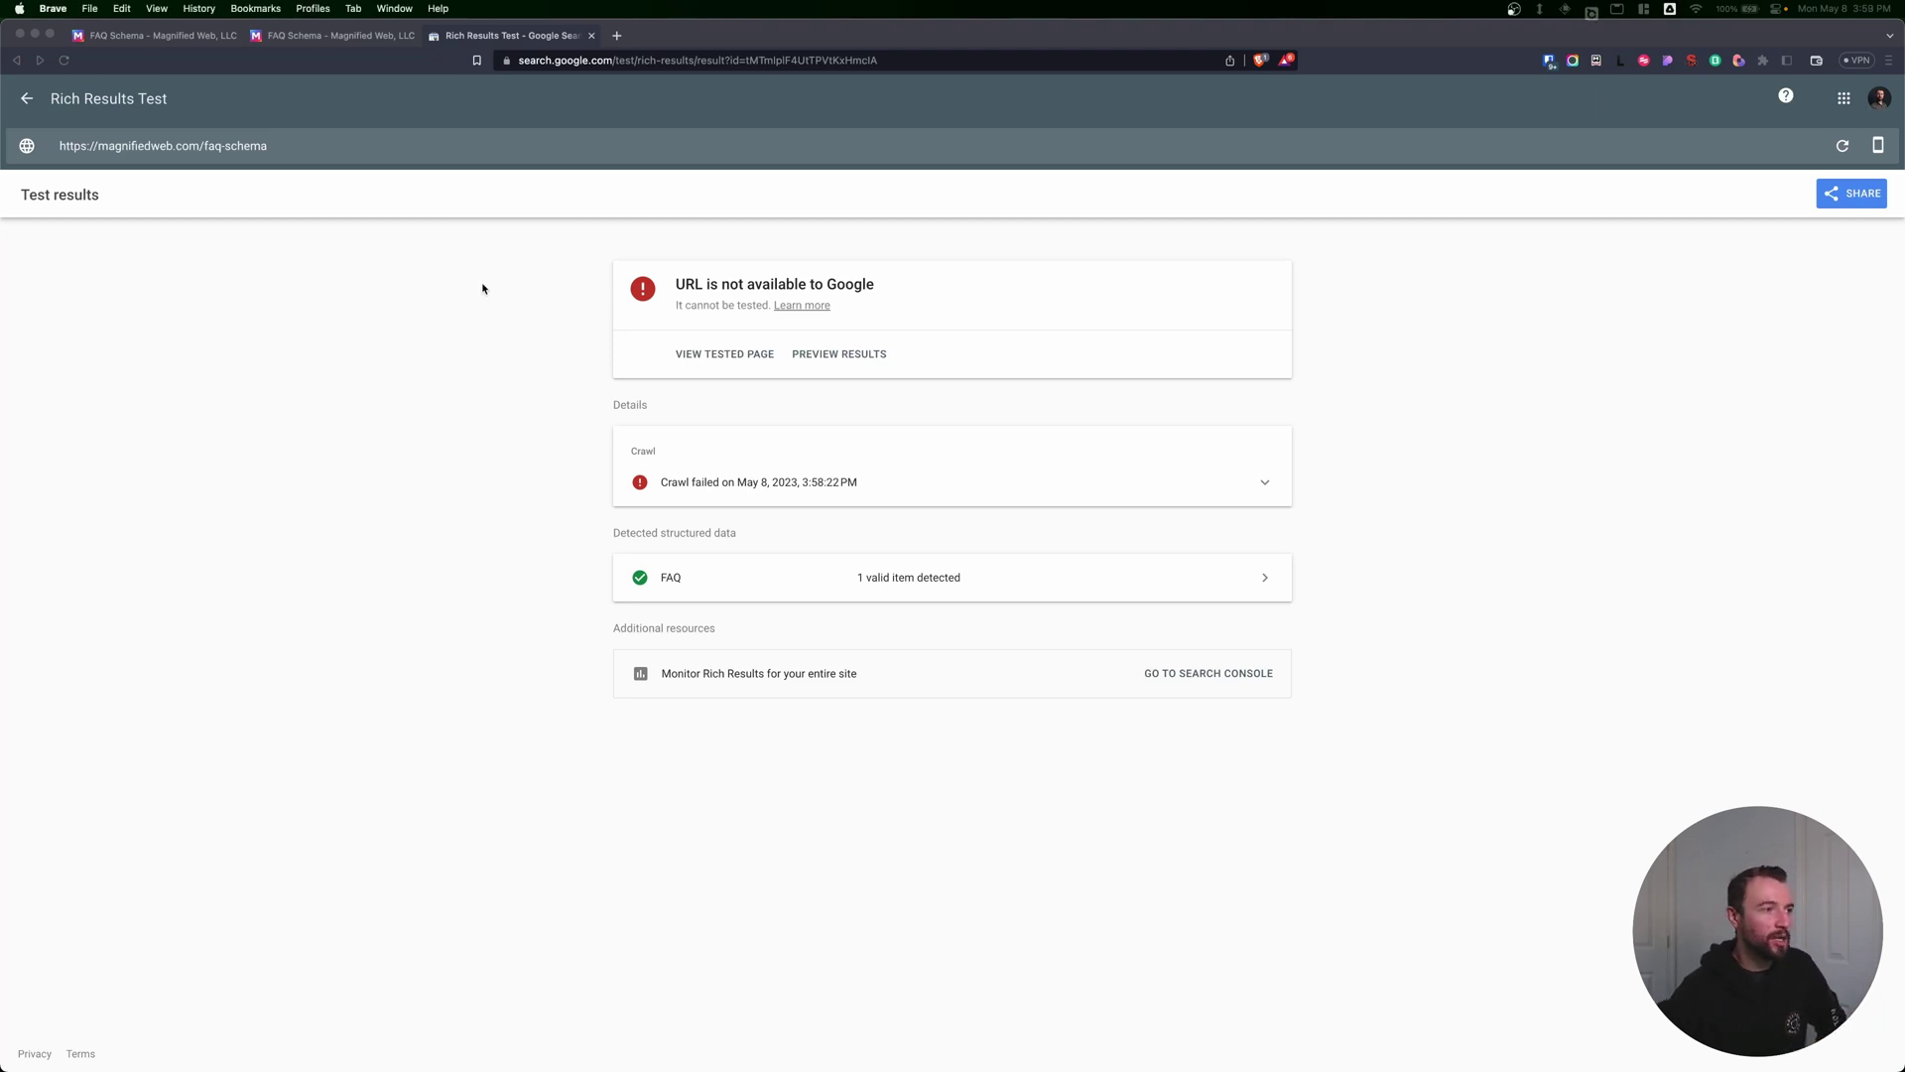
Step: Examine the detected FAQ structured data, expanding the unnamed item to check its question and answer entries and the matching HTML
{"action": "left_click", "coordinate": [1098, 385]}
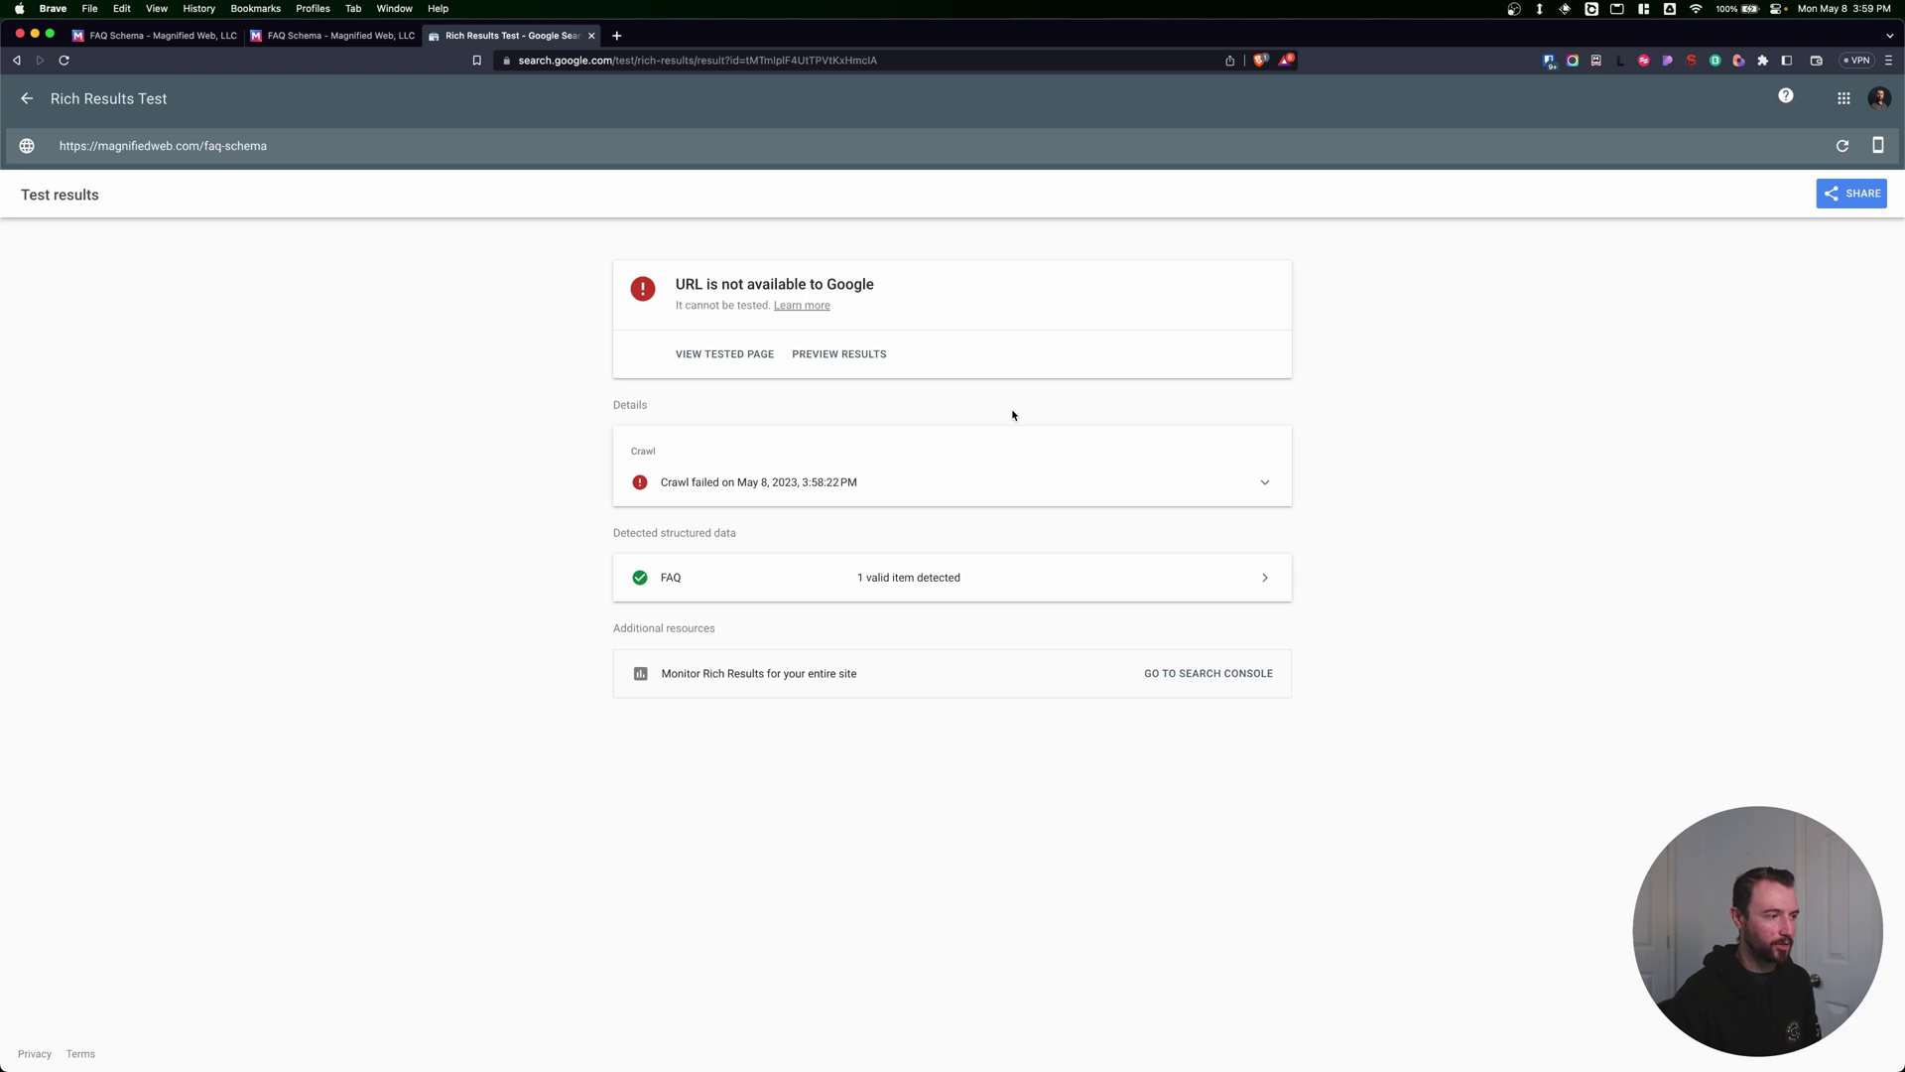
{"action": "left_click_drag", "start_coordinate": [612, 534], "coordinate": [750, 539]}
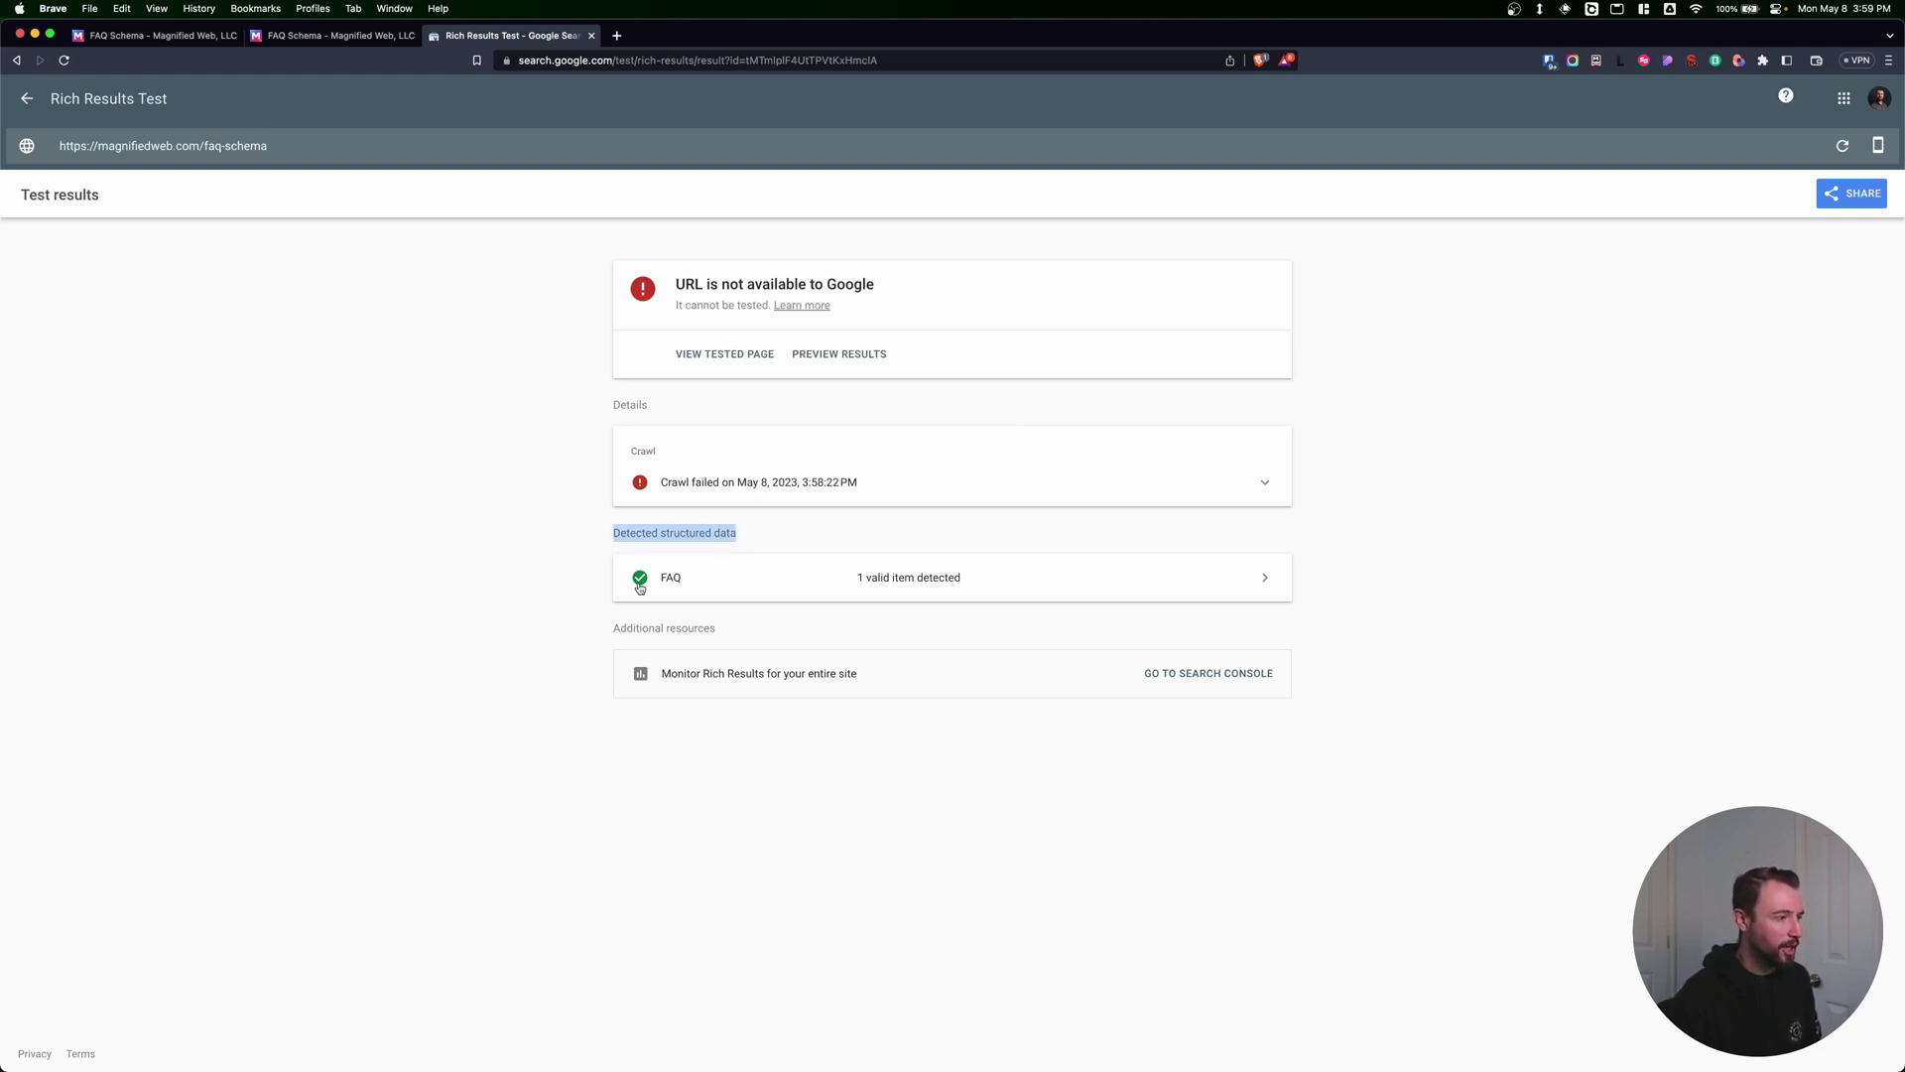
{"action": "left_click", "coordinate": [726, 581]}
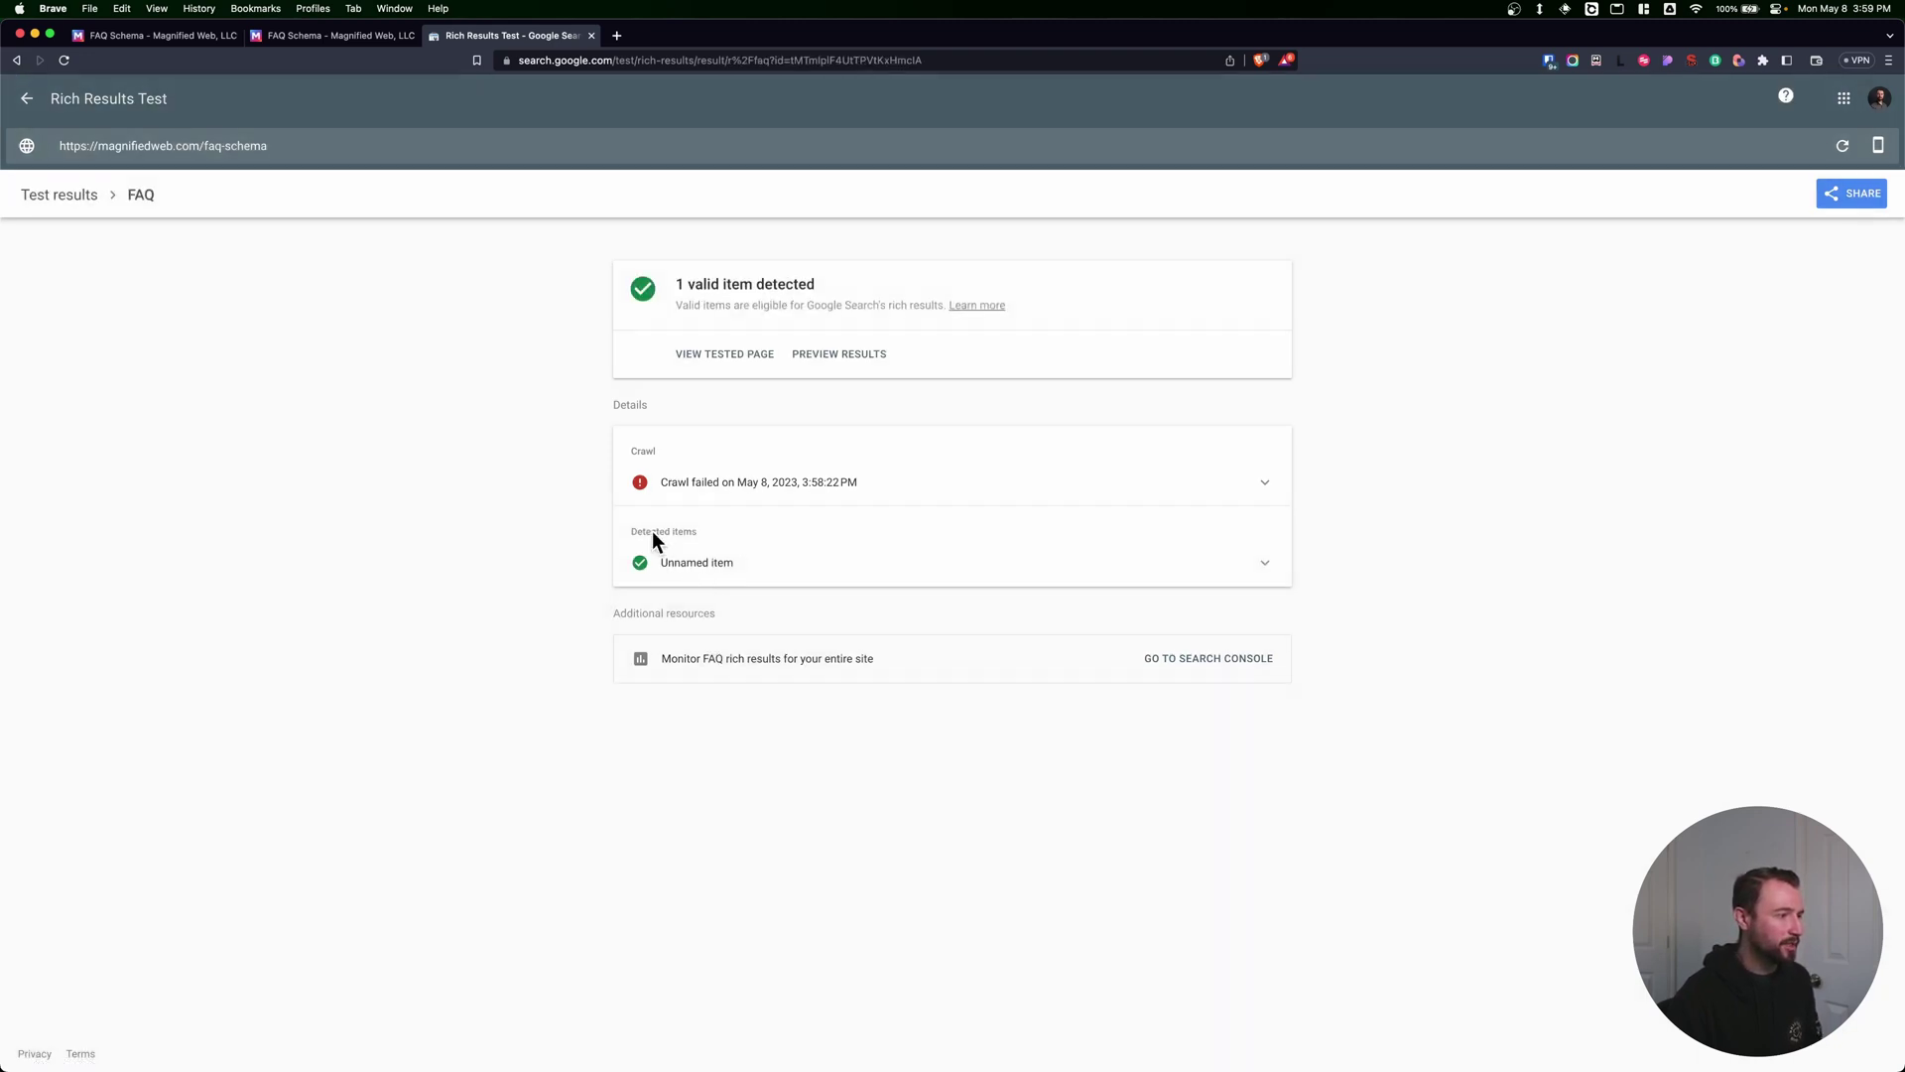
{"action": "left_click", "coordinate": [709, 572]}
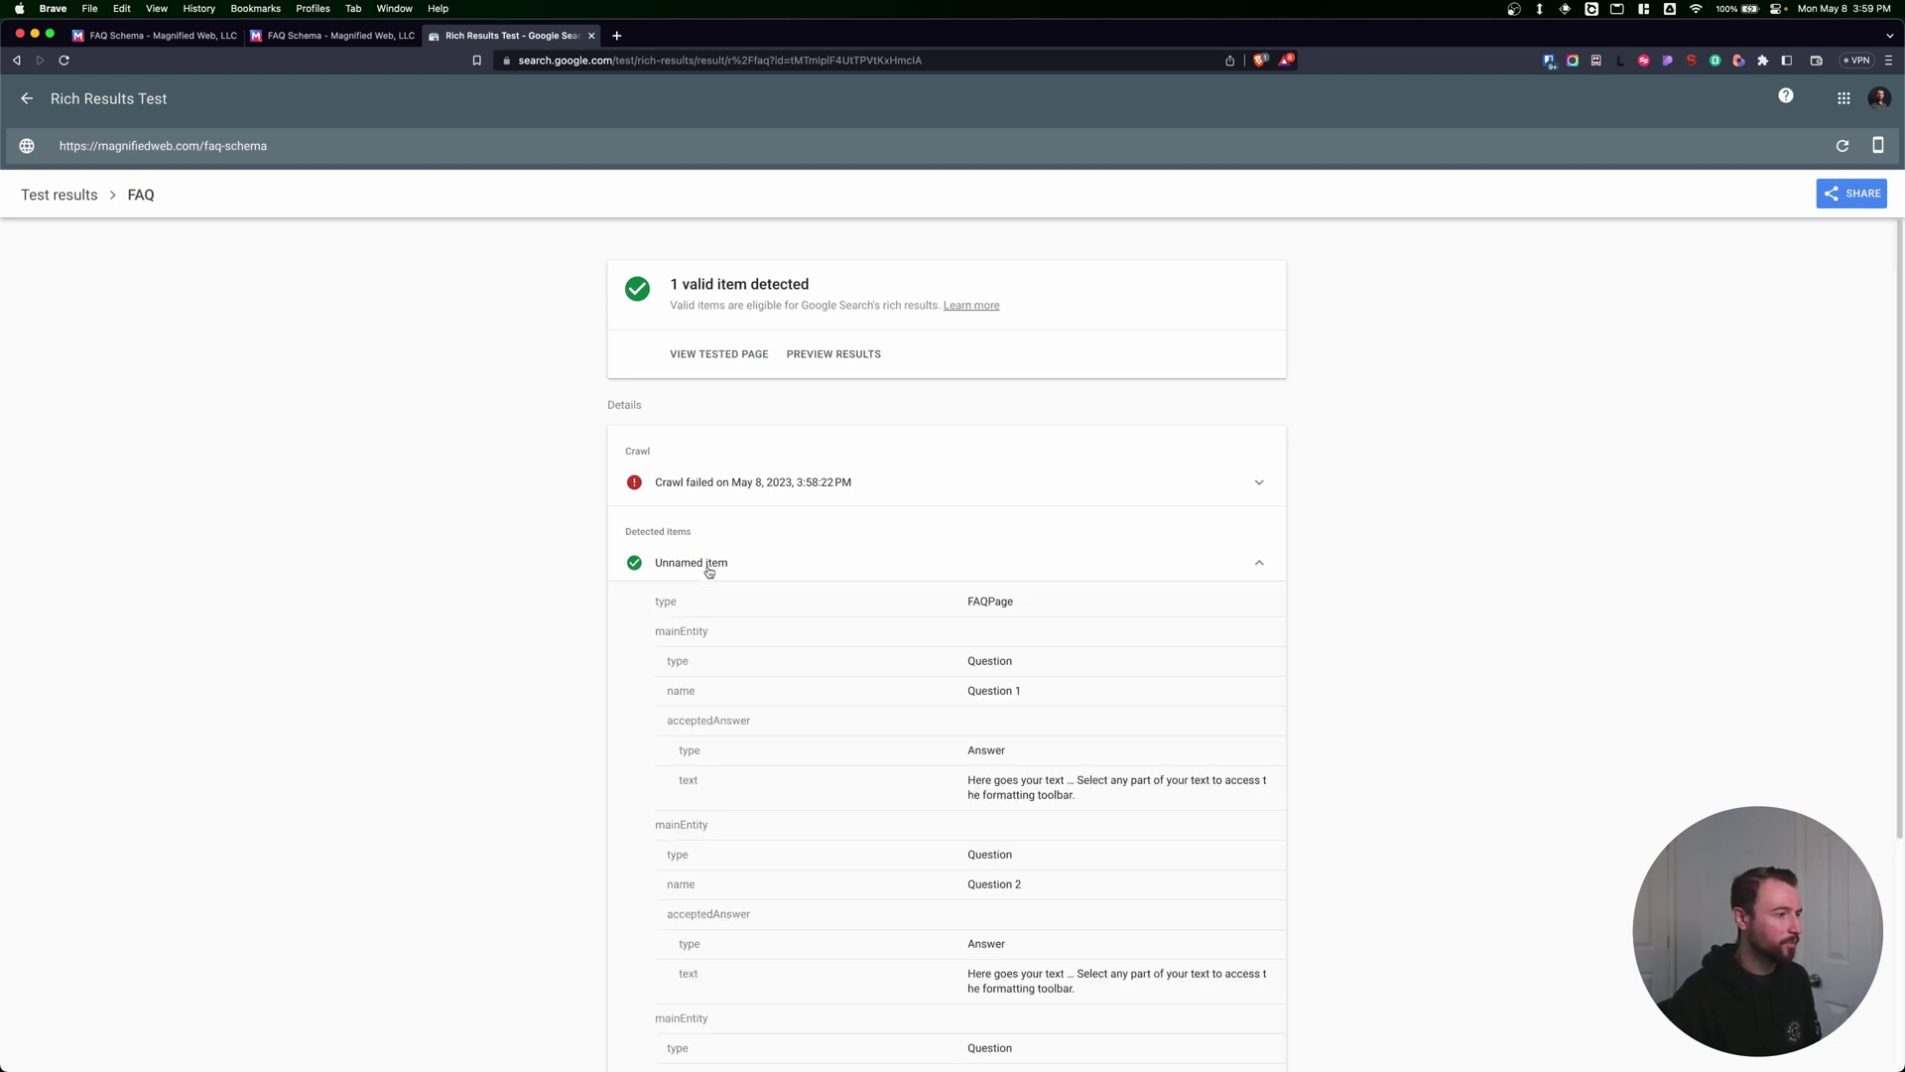
{"action": "scroll", "coordinate": [531, 645], "scroll_direction": "down", "scroll_amount": 3}
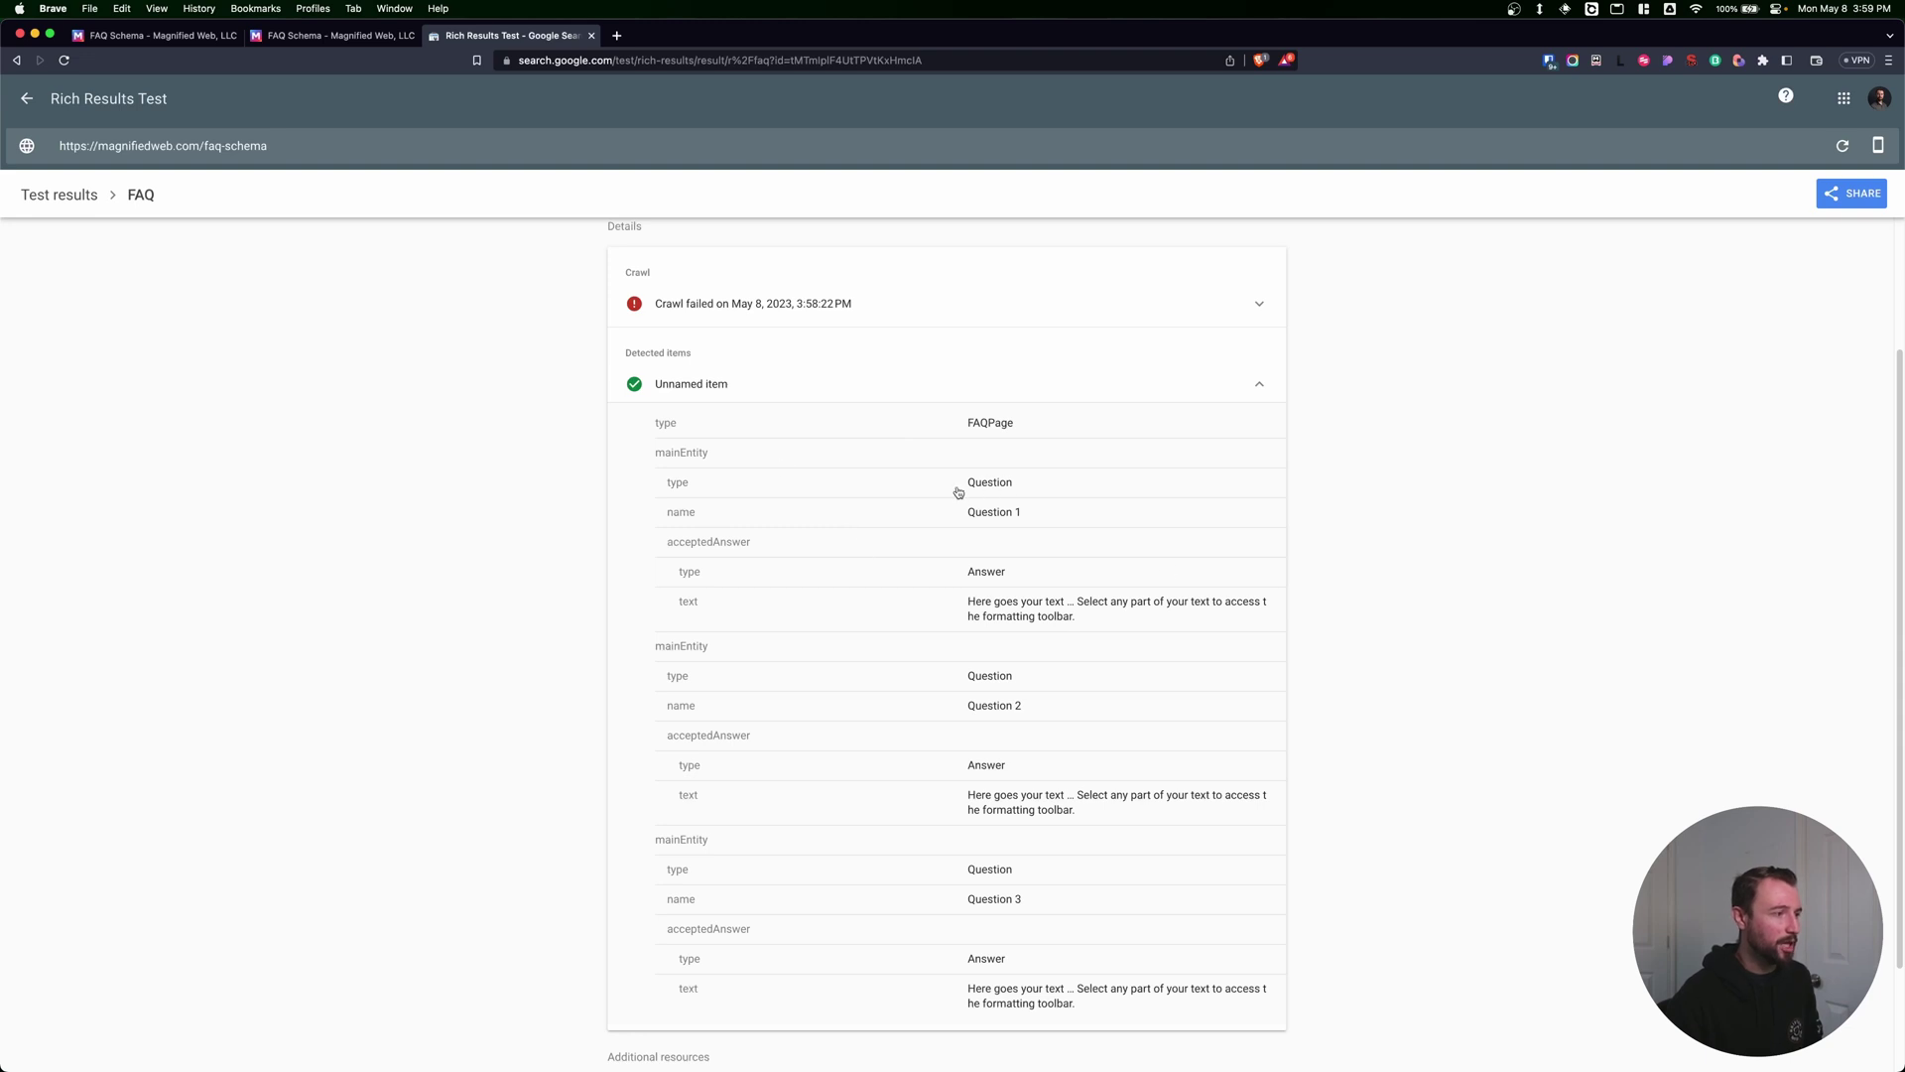
{"action": "left_click", "coordinate": [1010, 491]}
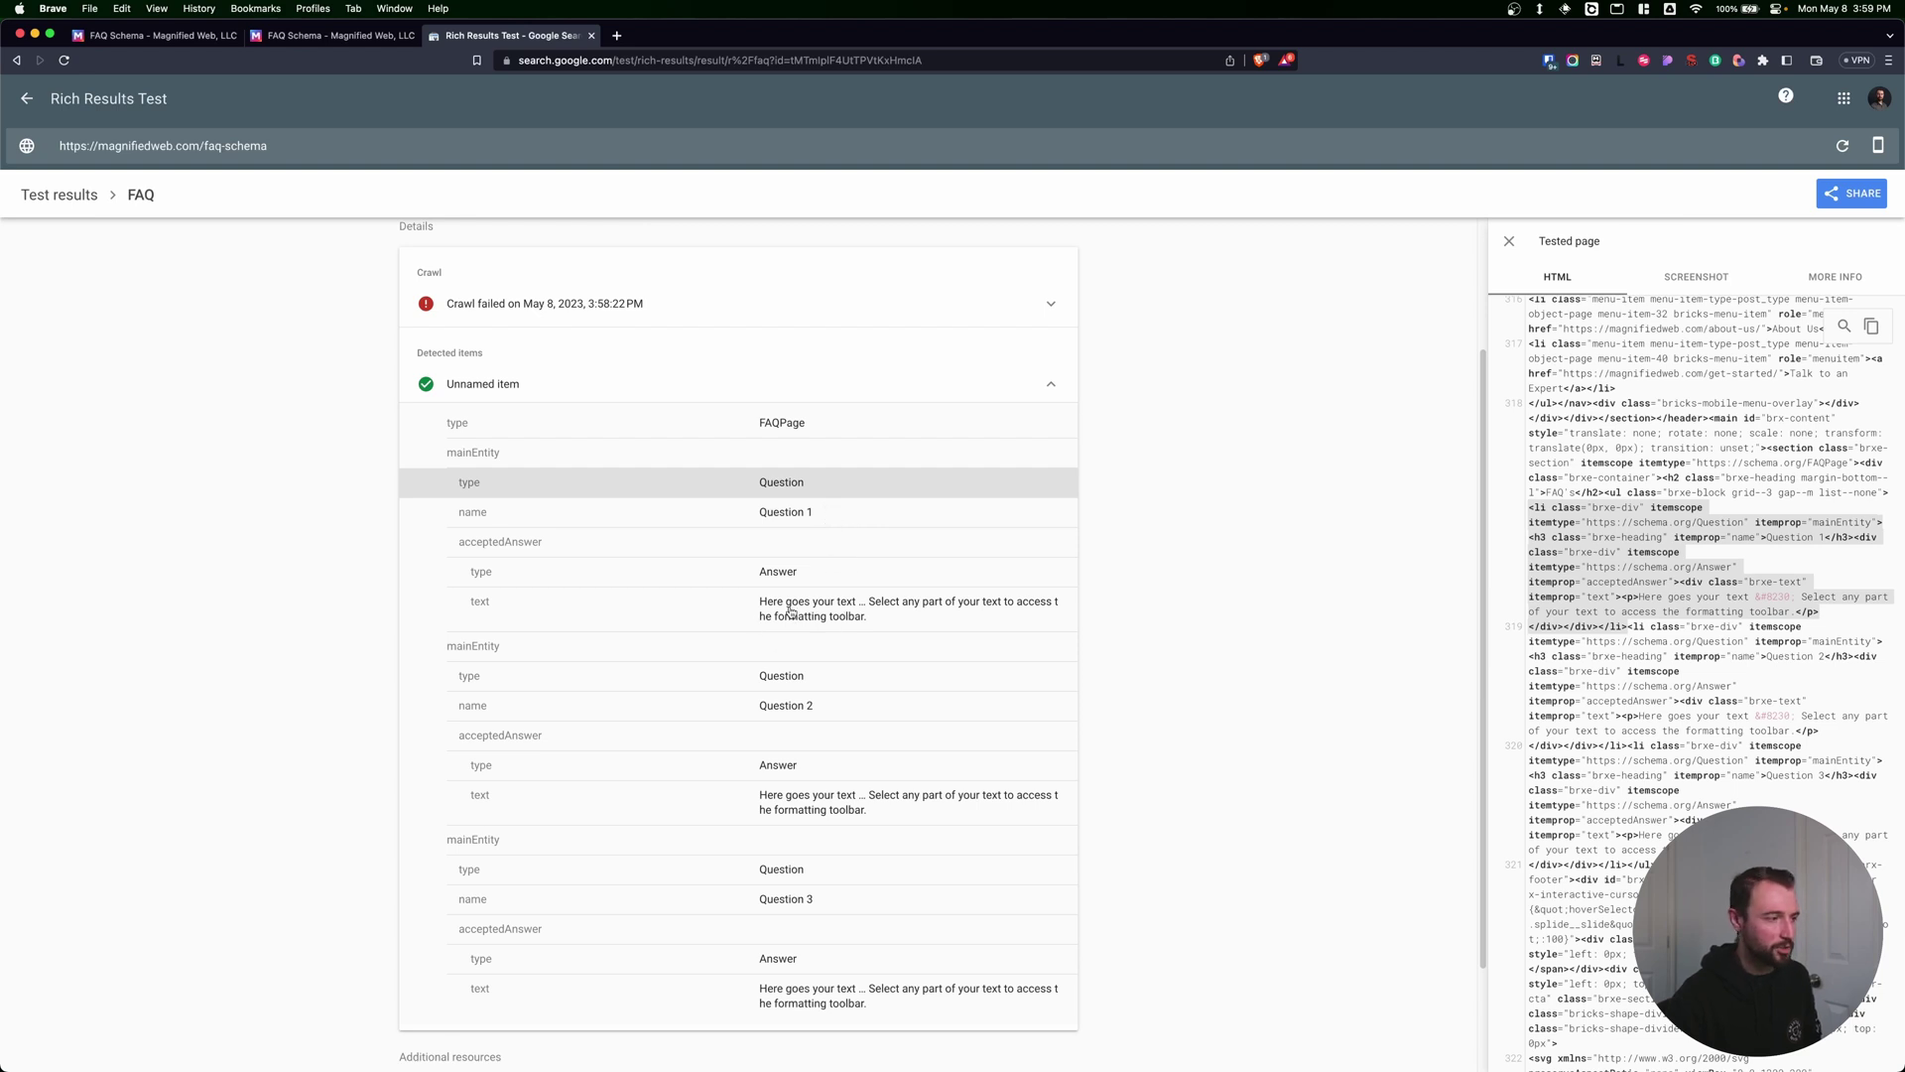
{"action": "scroll", "coordinate": [797, 610], "scroll_direction": "down", "scroll_amount": 2}
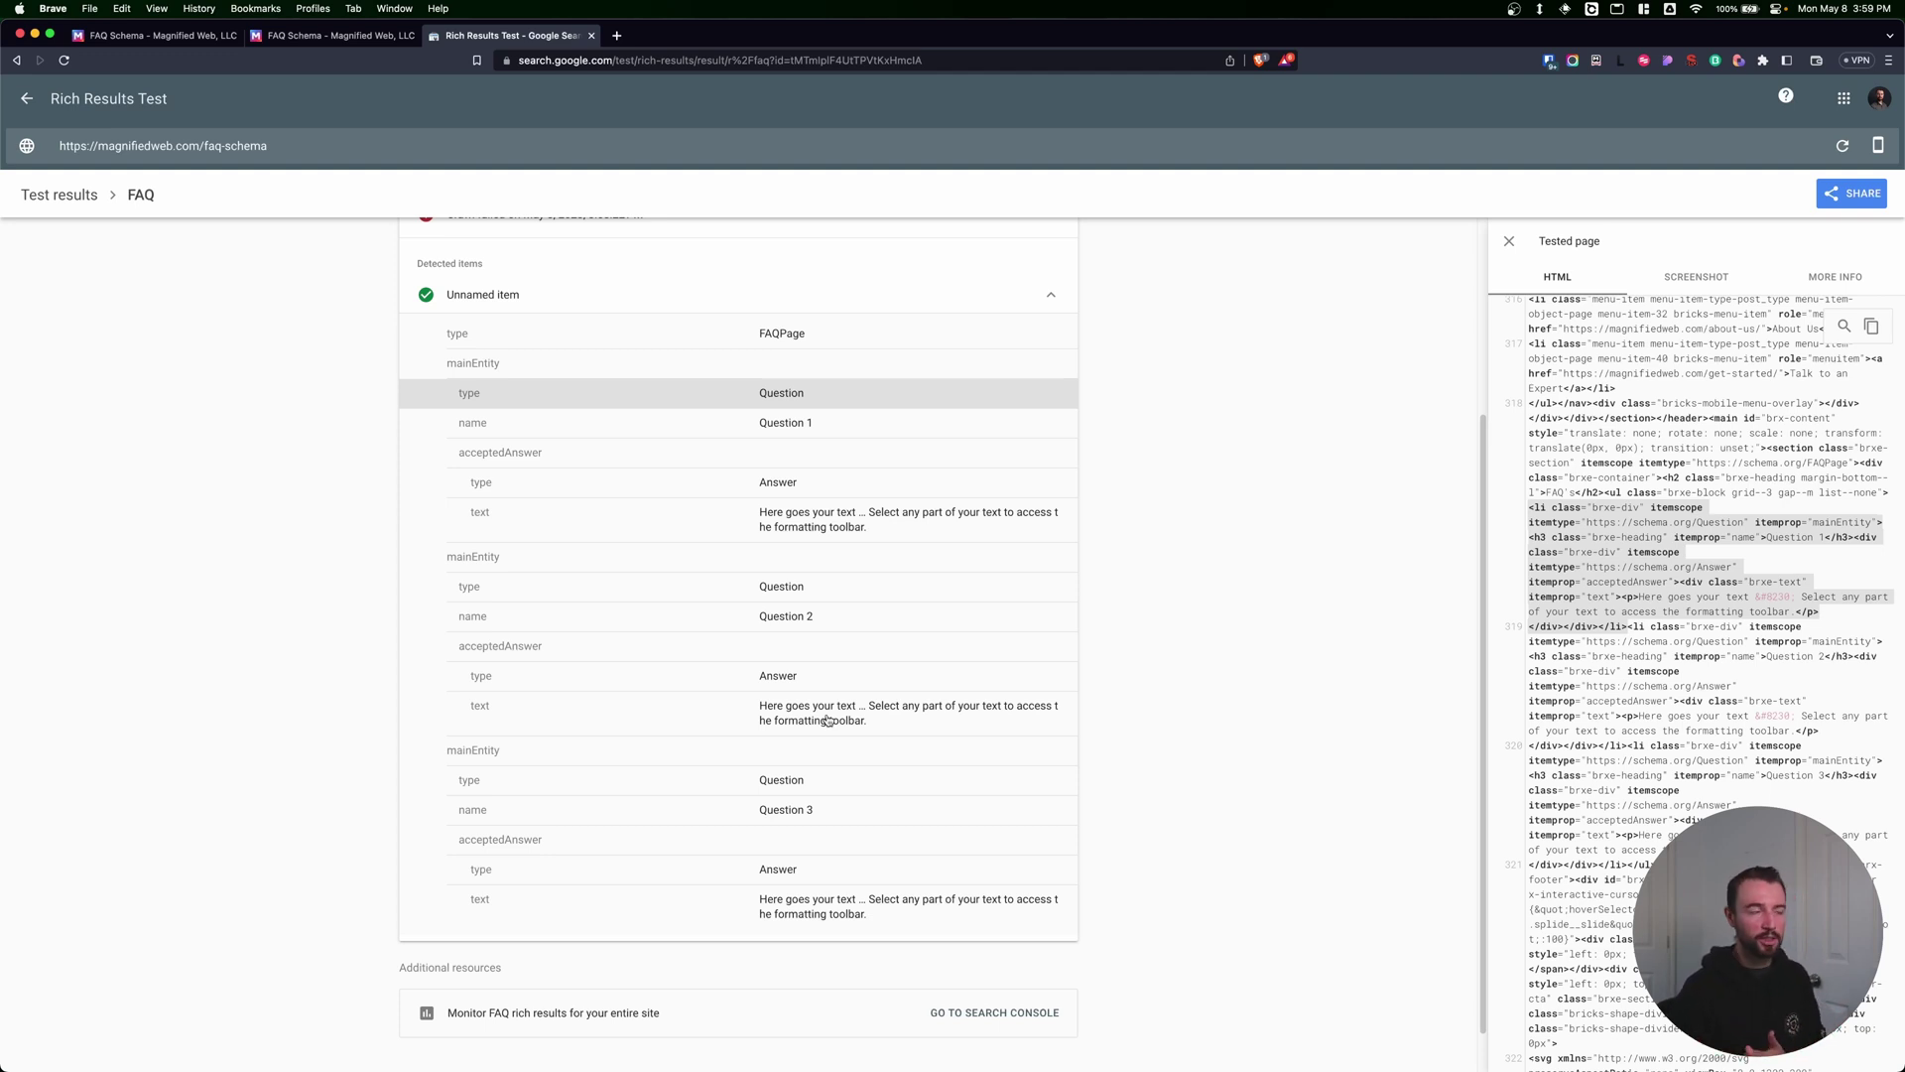
{"action": "scroll", "coordinate": [827, 720], "scroll_direction": "up", "scroll_amount": 2}
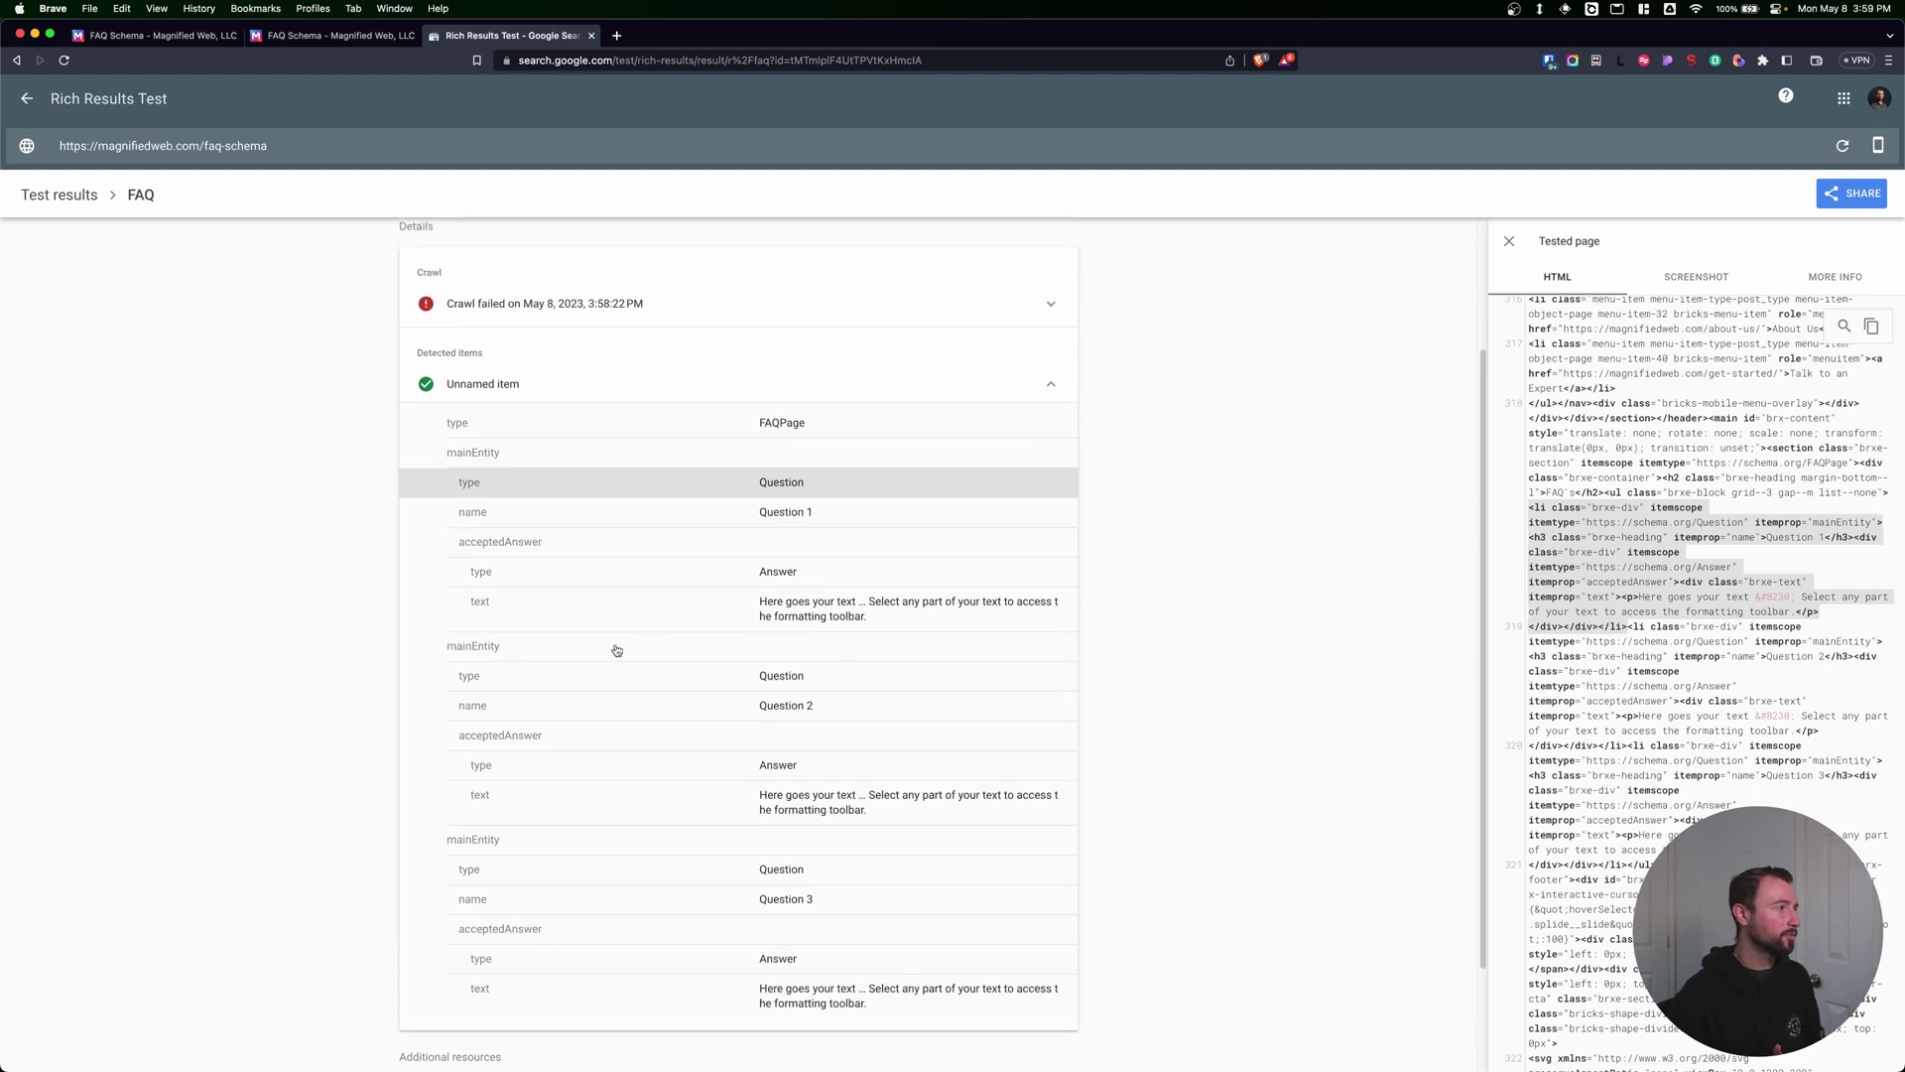
{"action": "left_click", "coordinate": [600, 392]}
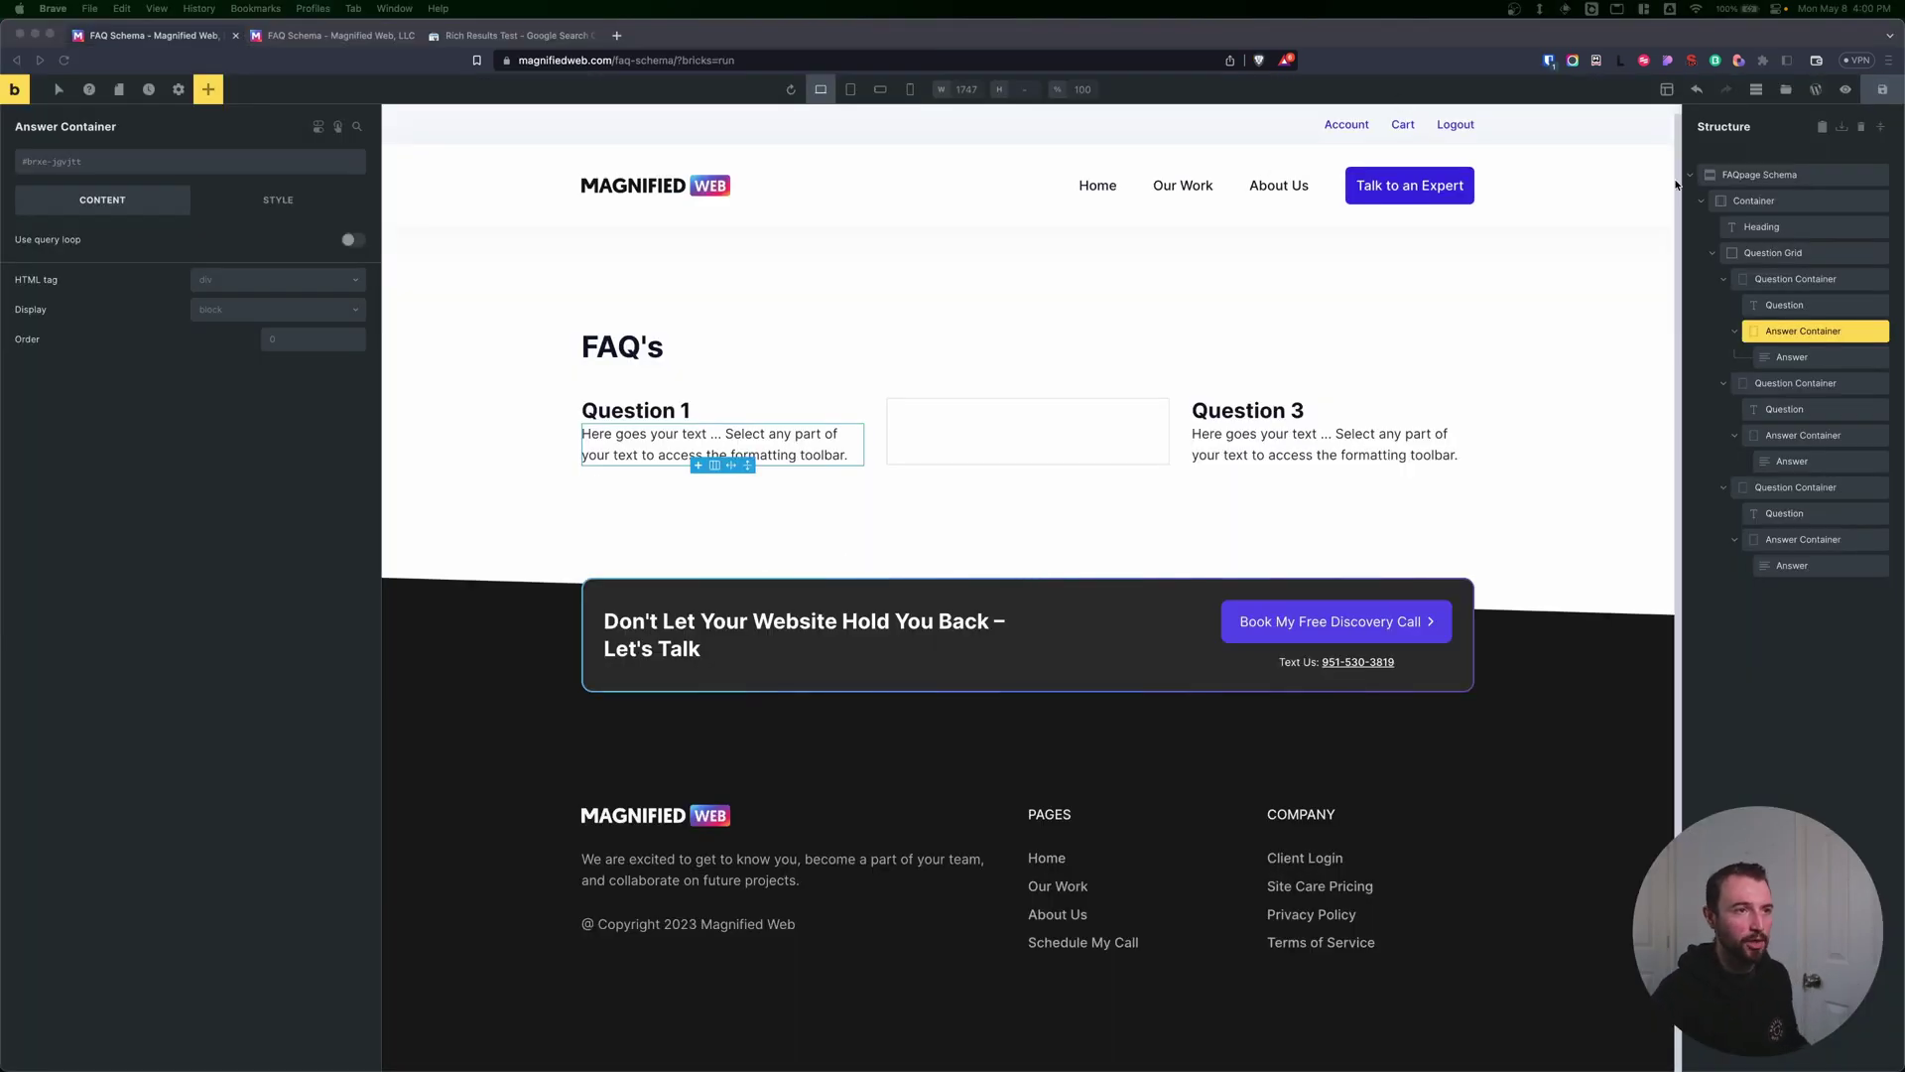
Step: Return to the Bricks builder, collapse the FAQpage Schema section in the structure and add a new Section below it
{"action": "left_click", "coordinate": [1693, 178]}
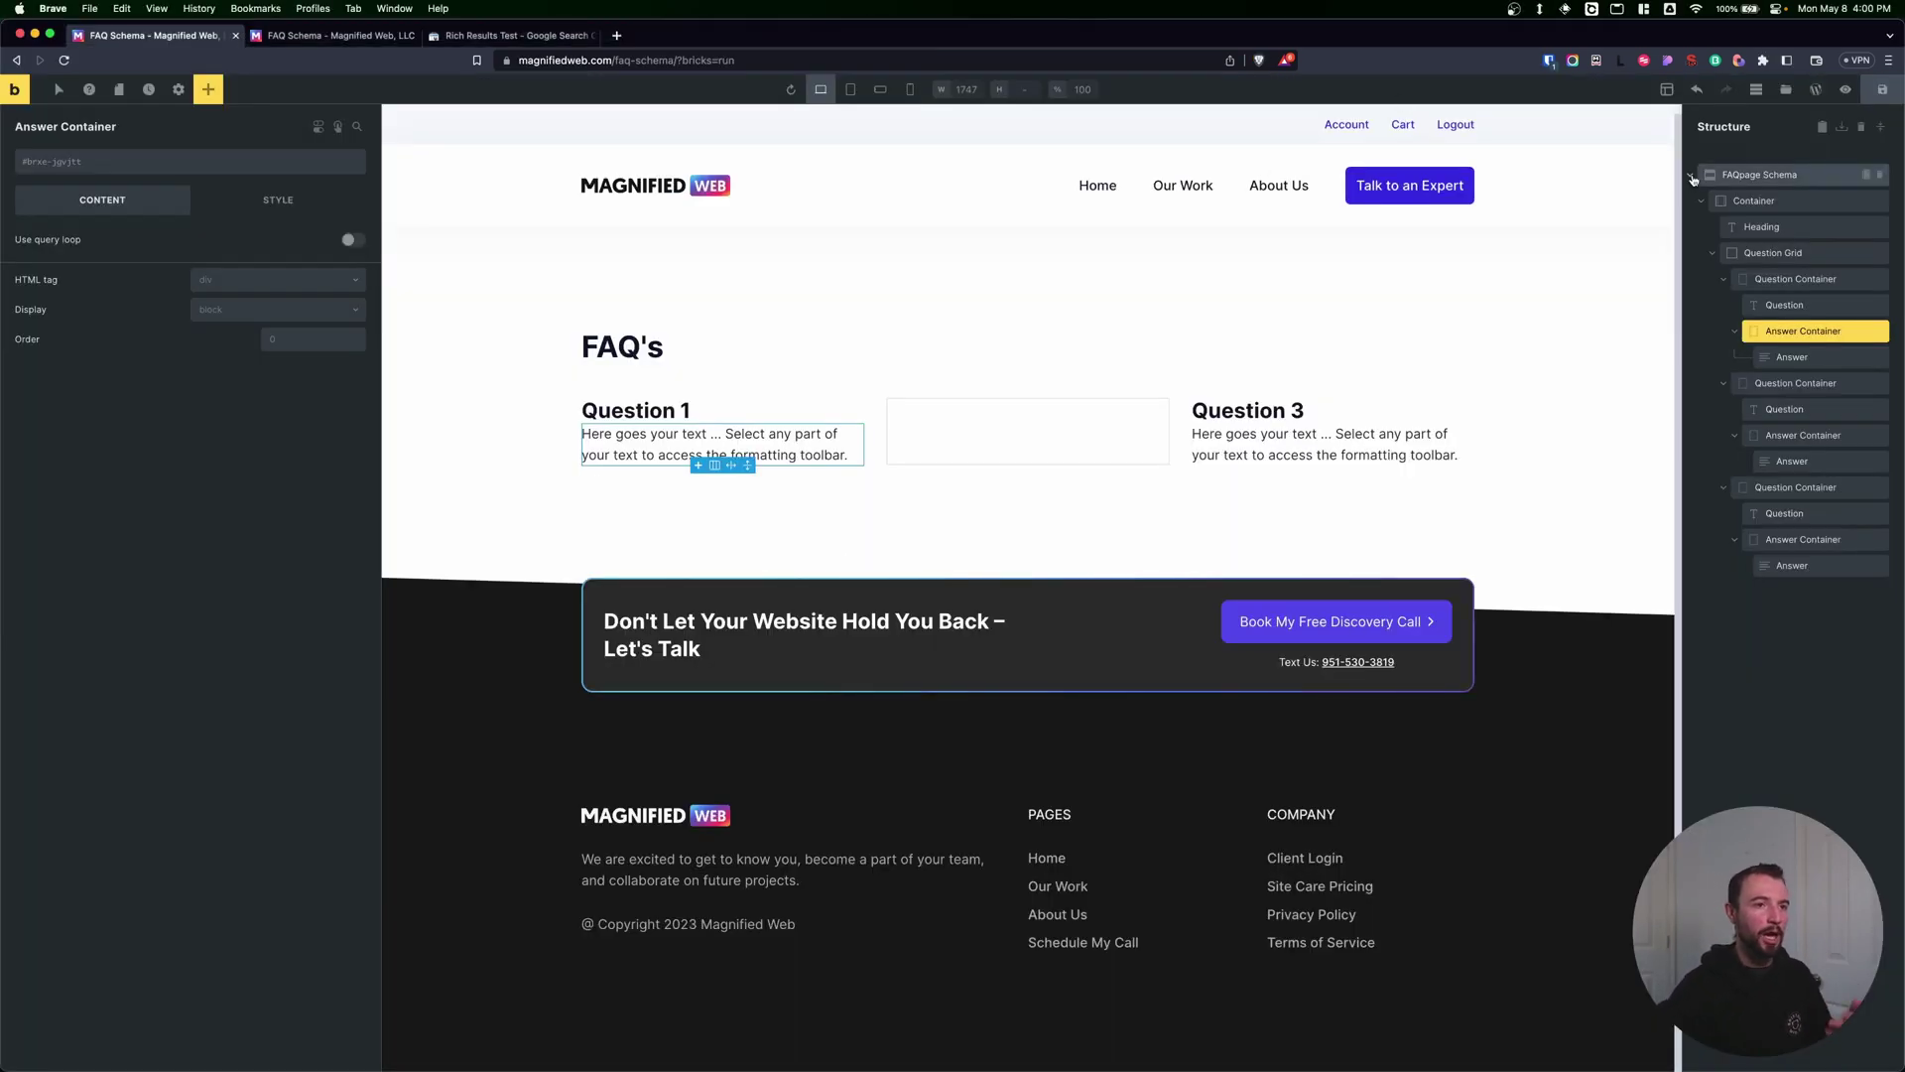
{"action": "left_click", "coordinate": [1691, 178]}
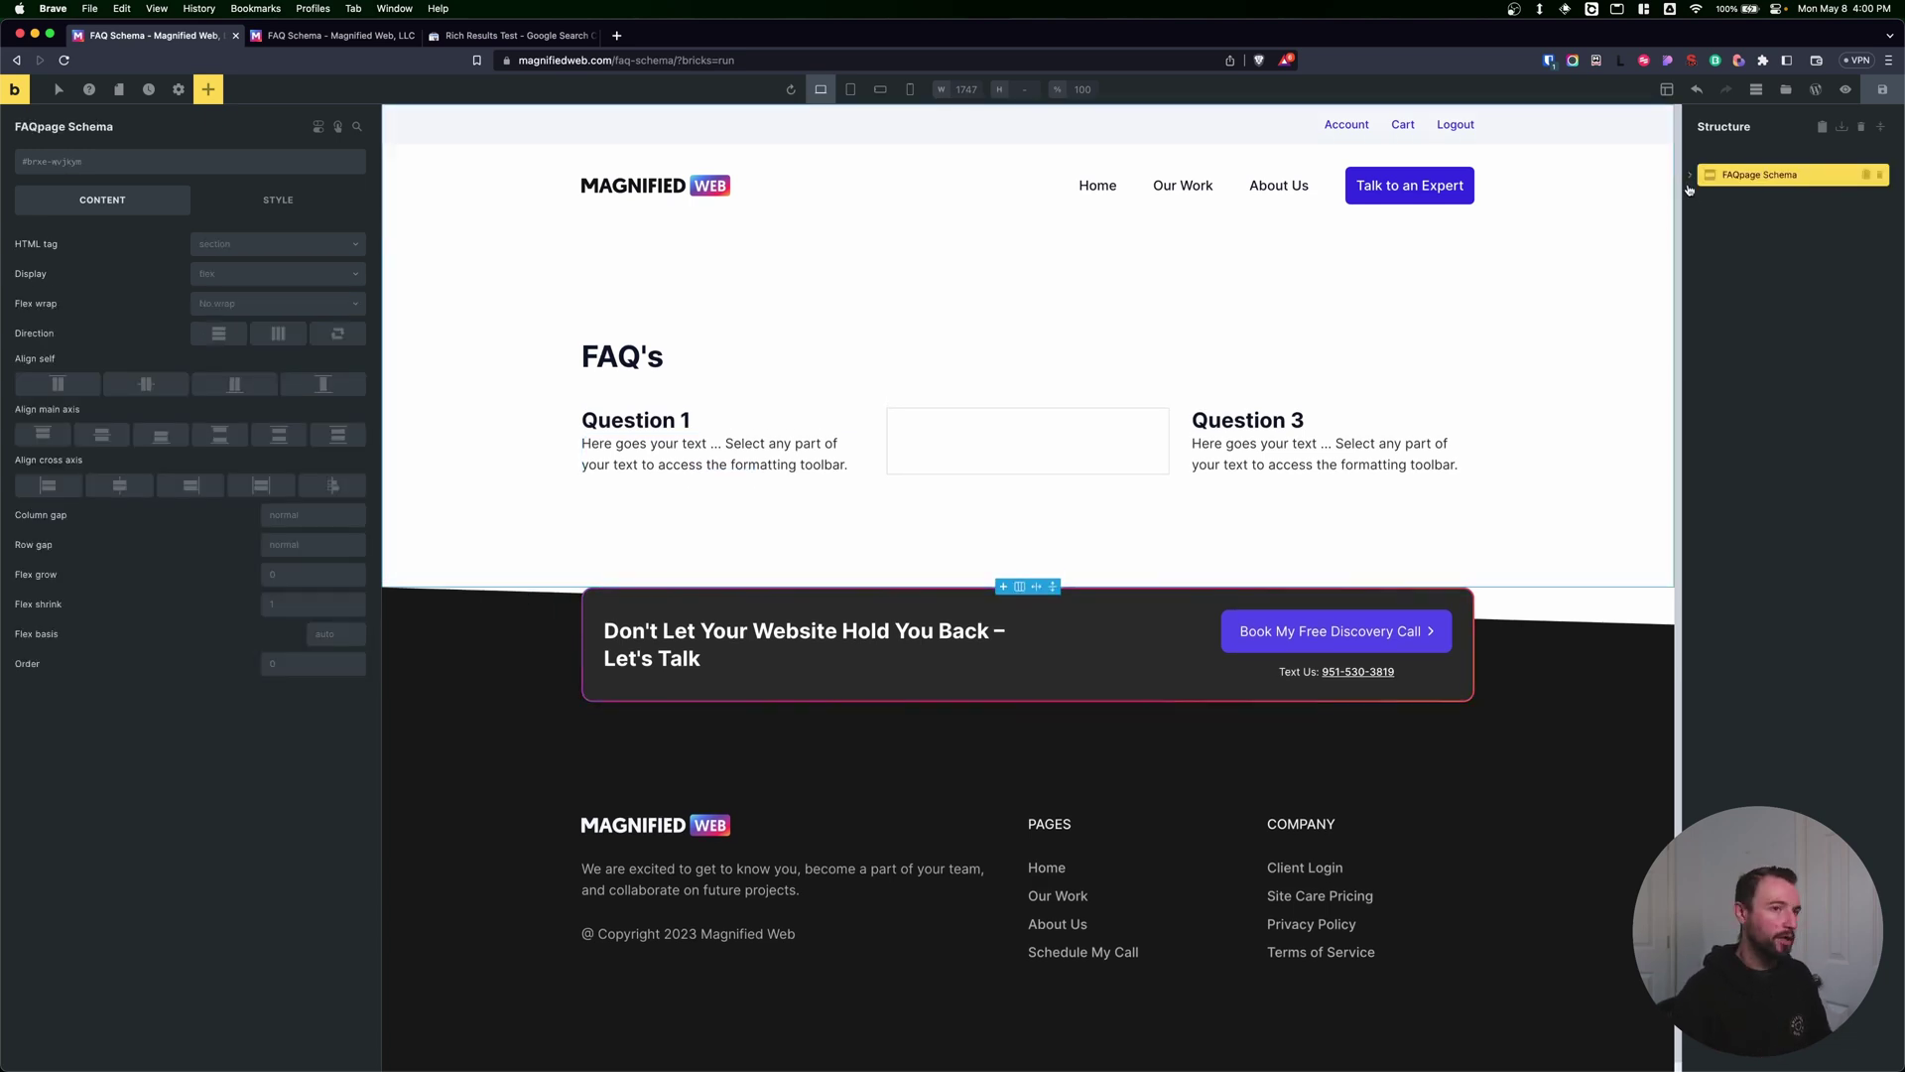
{"action": "left_click", "coordinate": [207, 89]}
{"action": "left_click", "coordinate": [158, 214]}
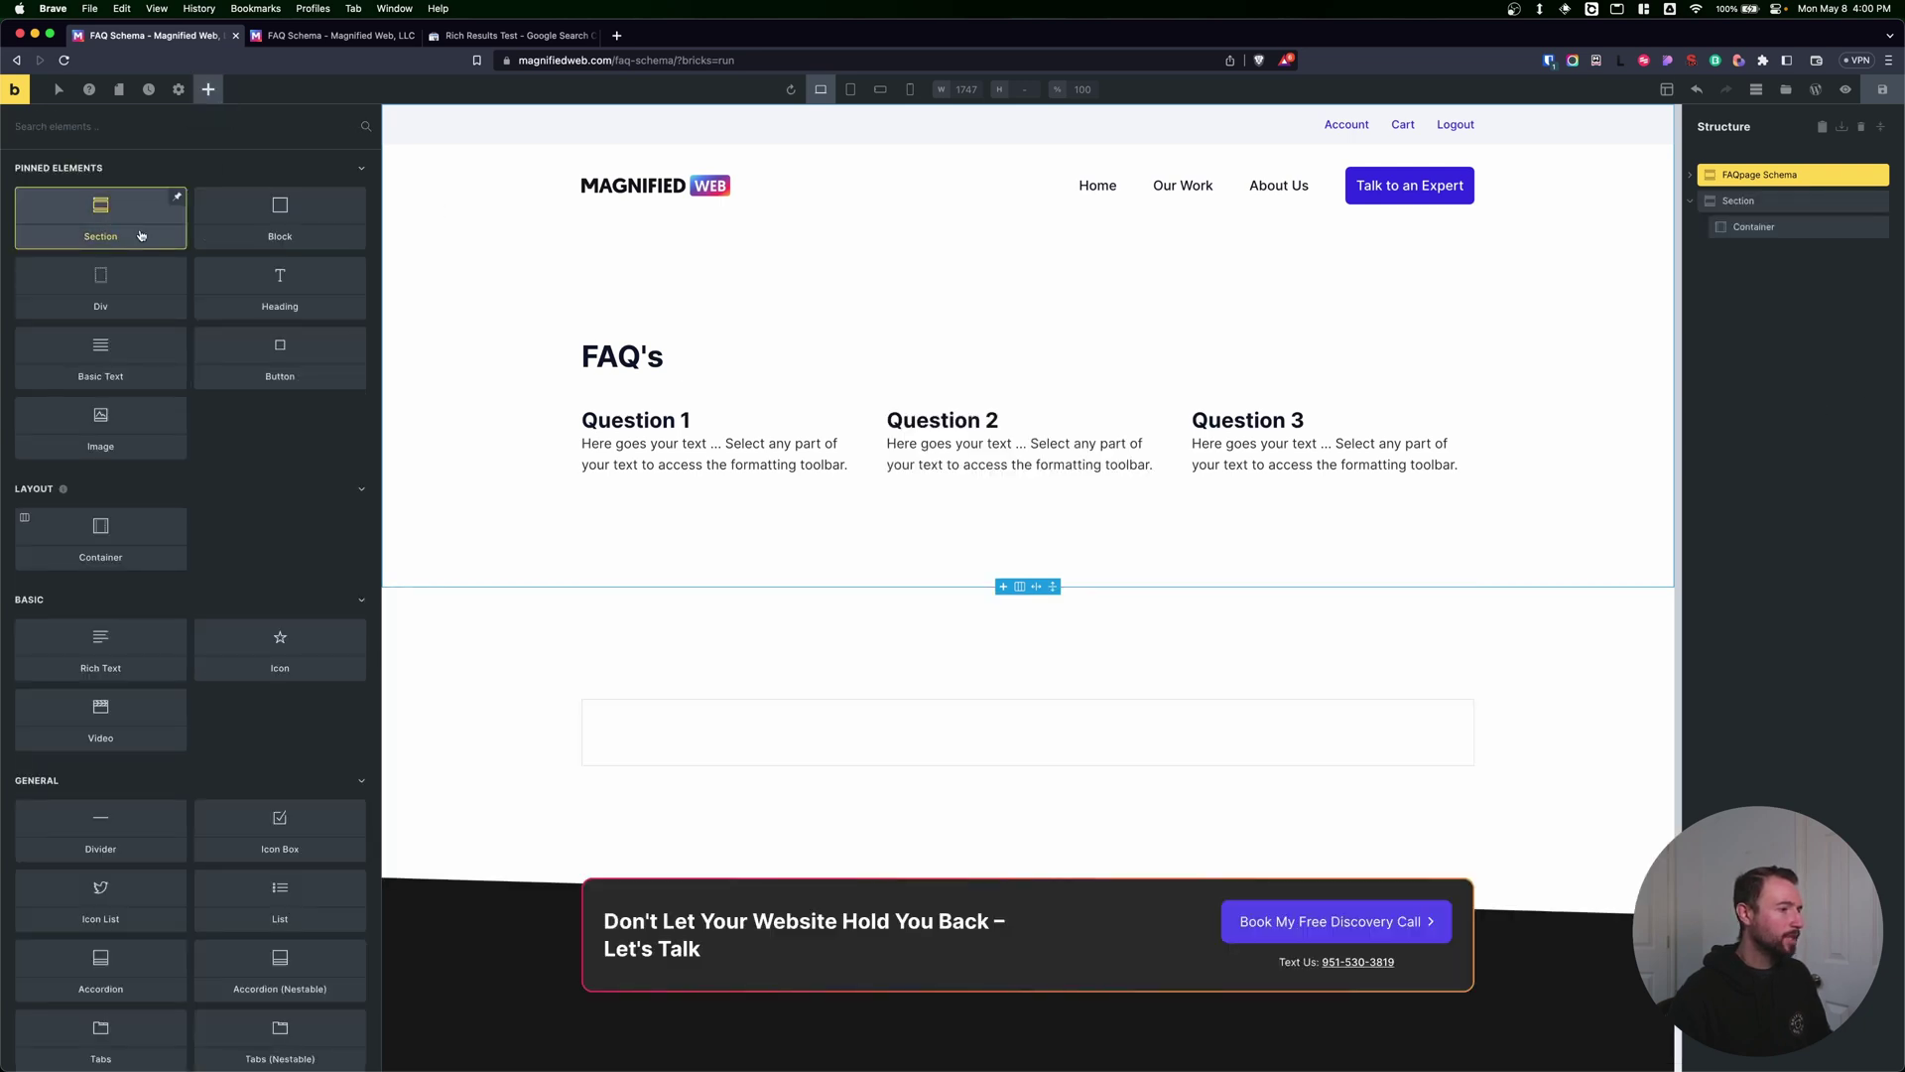
Step: Add an Accordion (Nestable) element inside the new section's container
{"action": "left_click", "coordinate": [733, 721]}
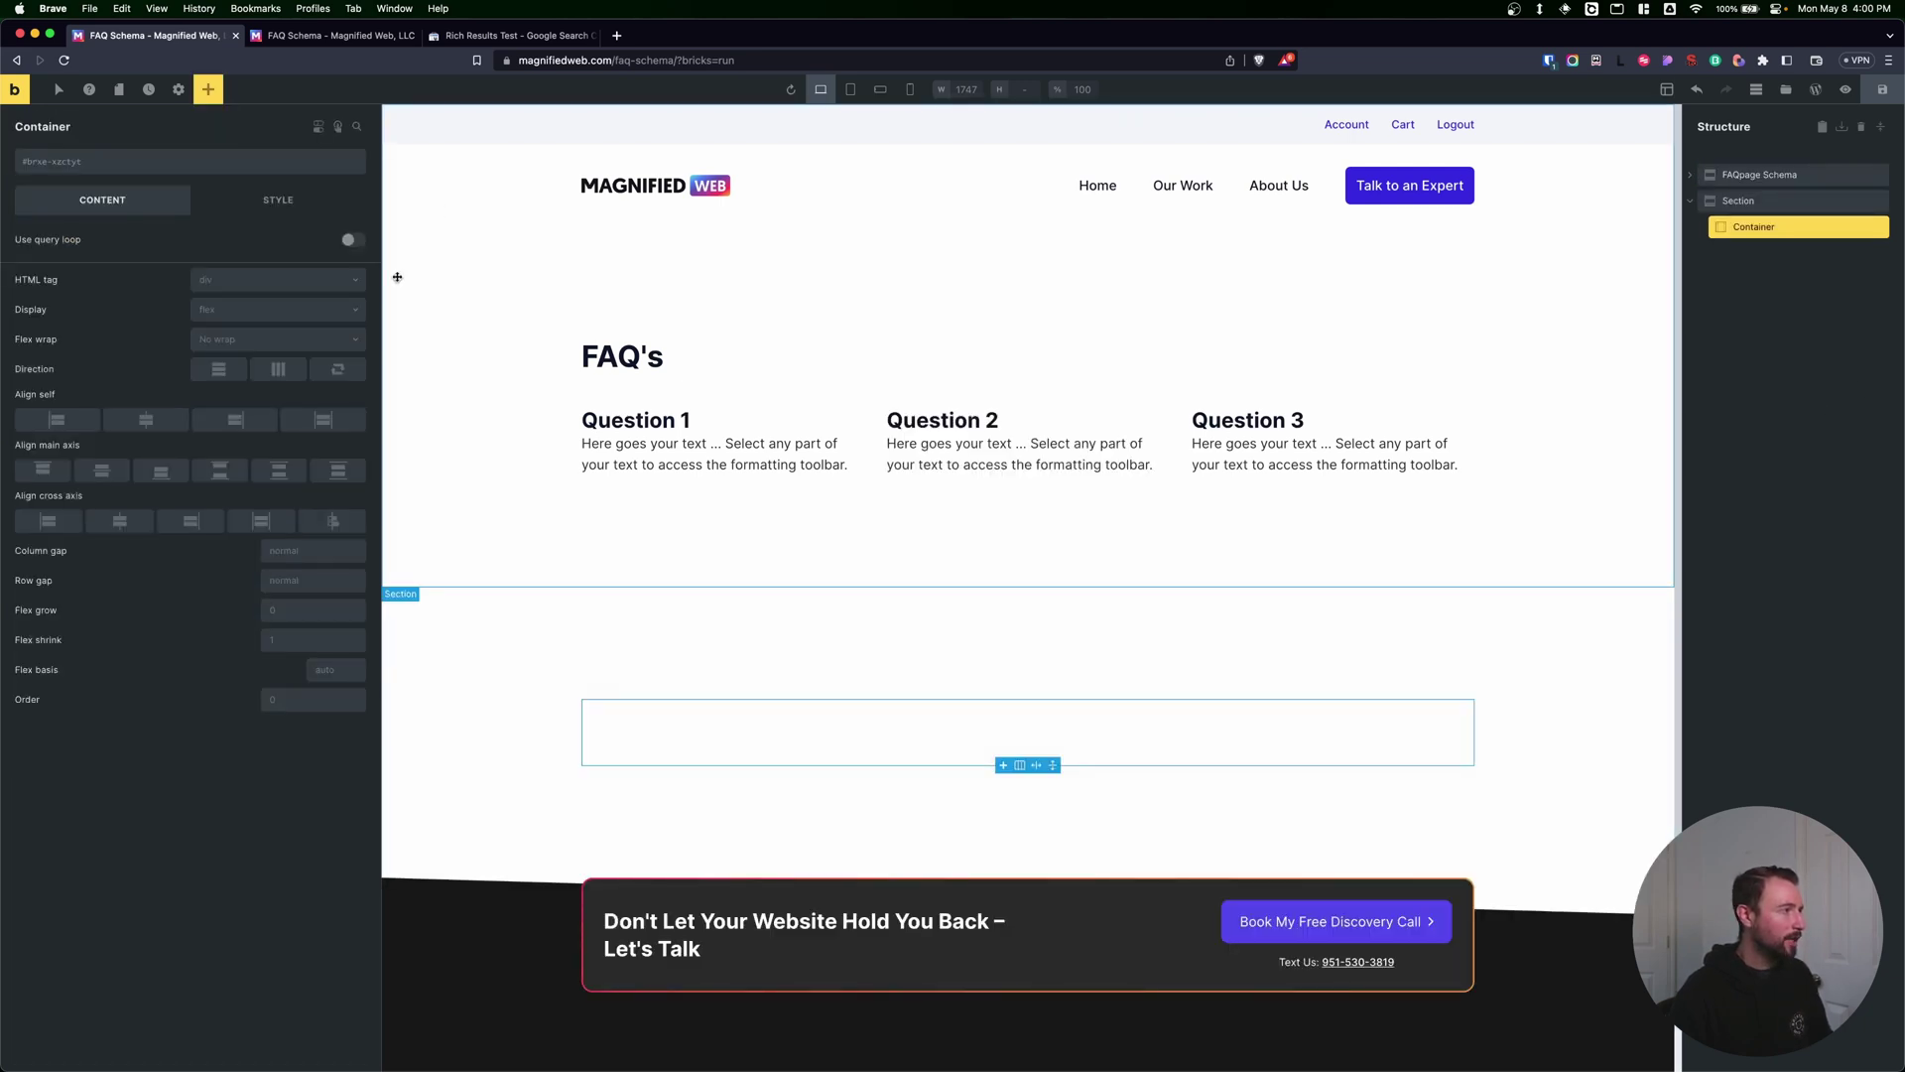
{"action": "left_click", "coordinate": [209, 92]}
{"action": "type", "text": "acc"}
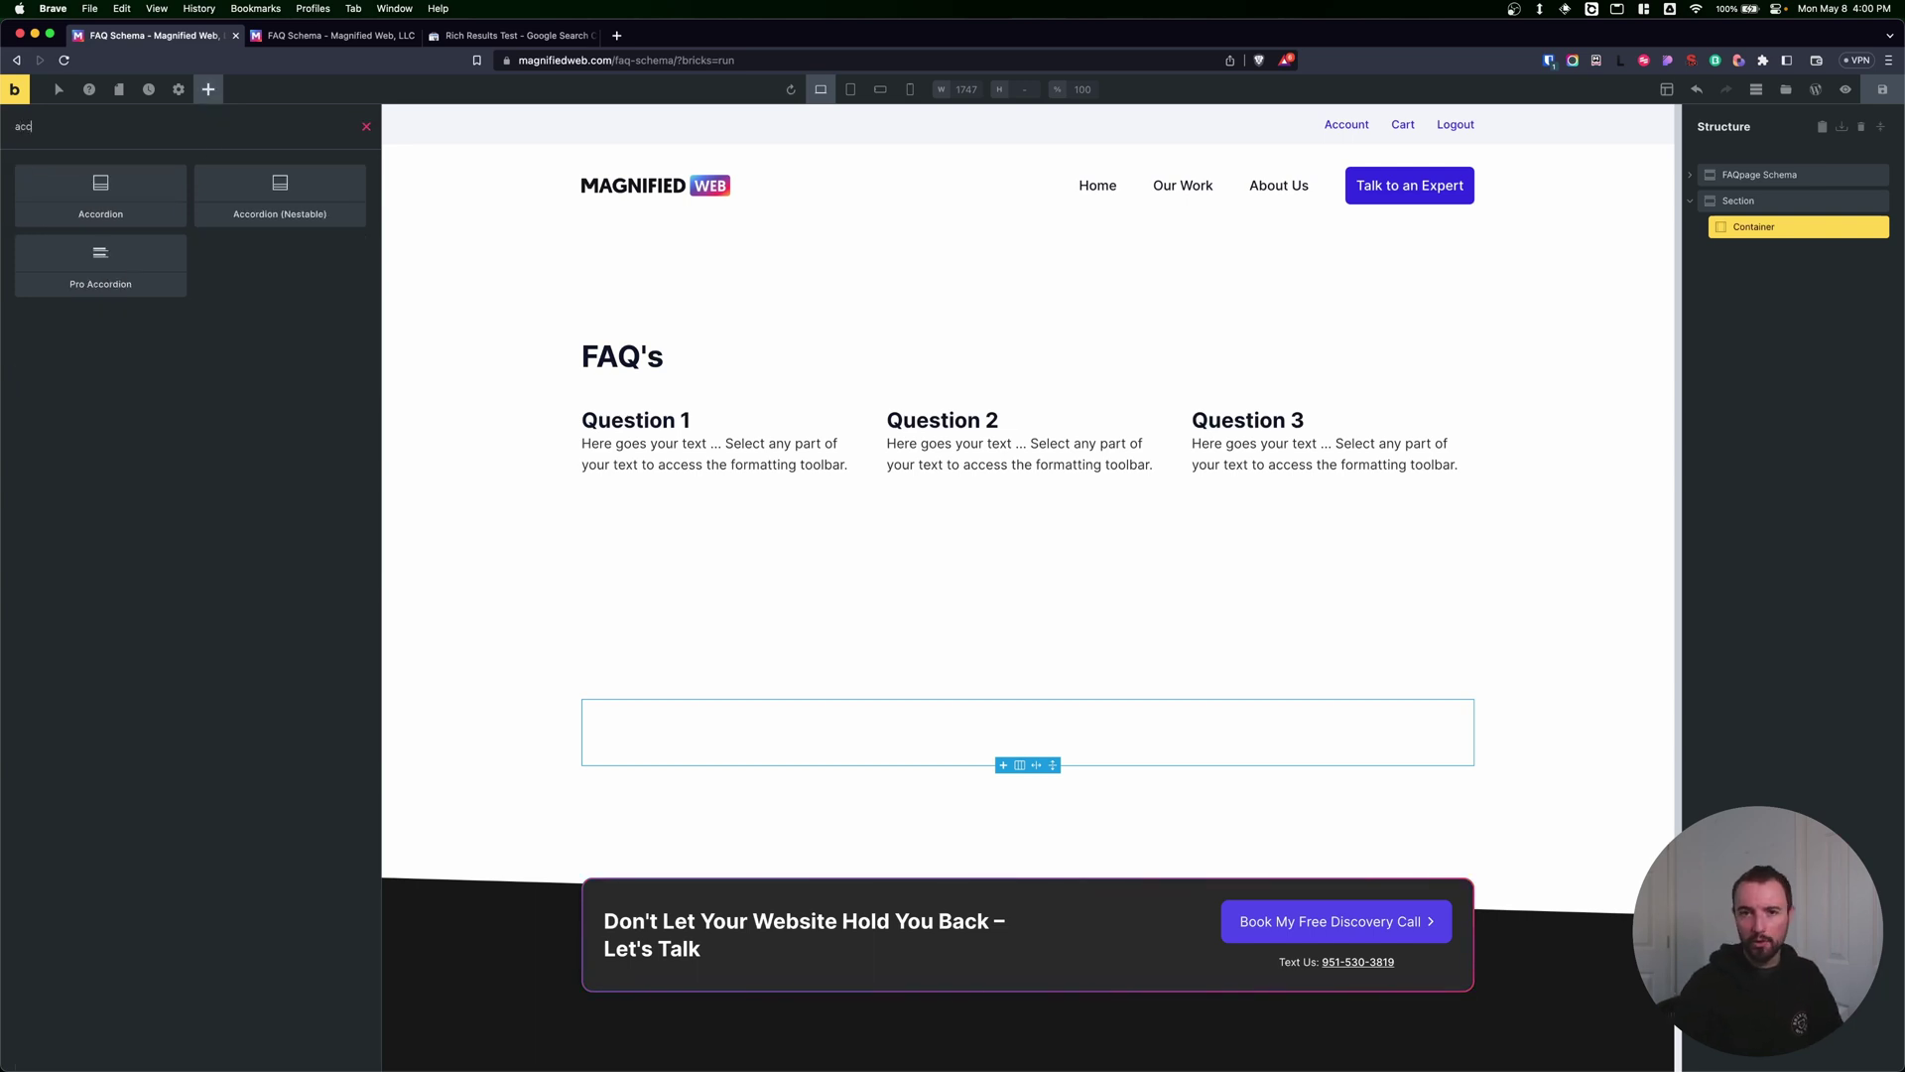
{"action": "left_click", "coordinate": [279, 208]}
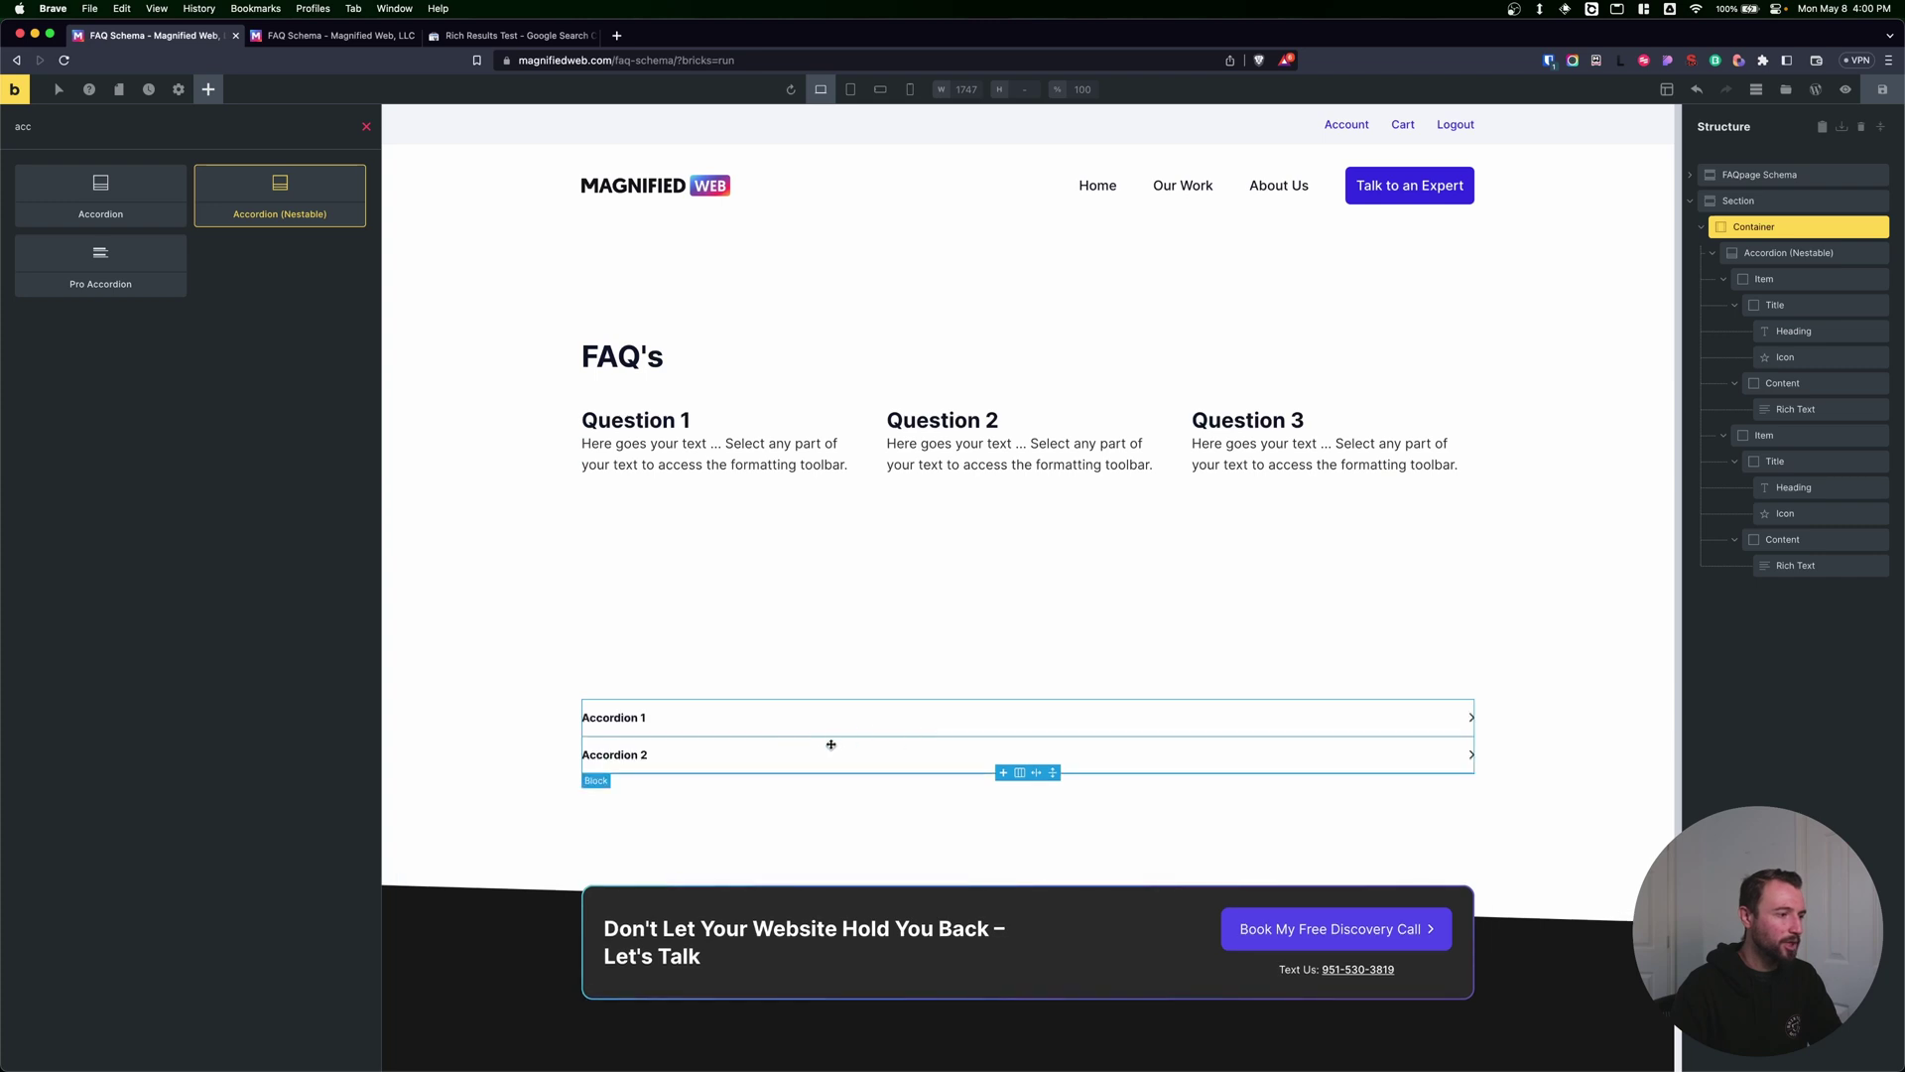
Step: Collapse both accordion items in the structure and delete the second one
{"action": "left_click", "coordinate": [1724, 281]}
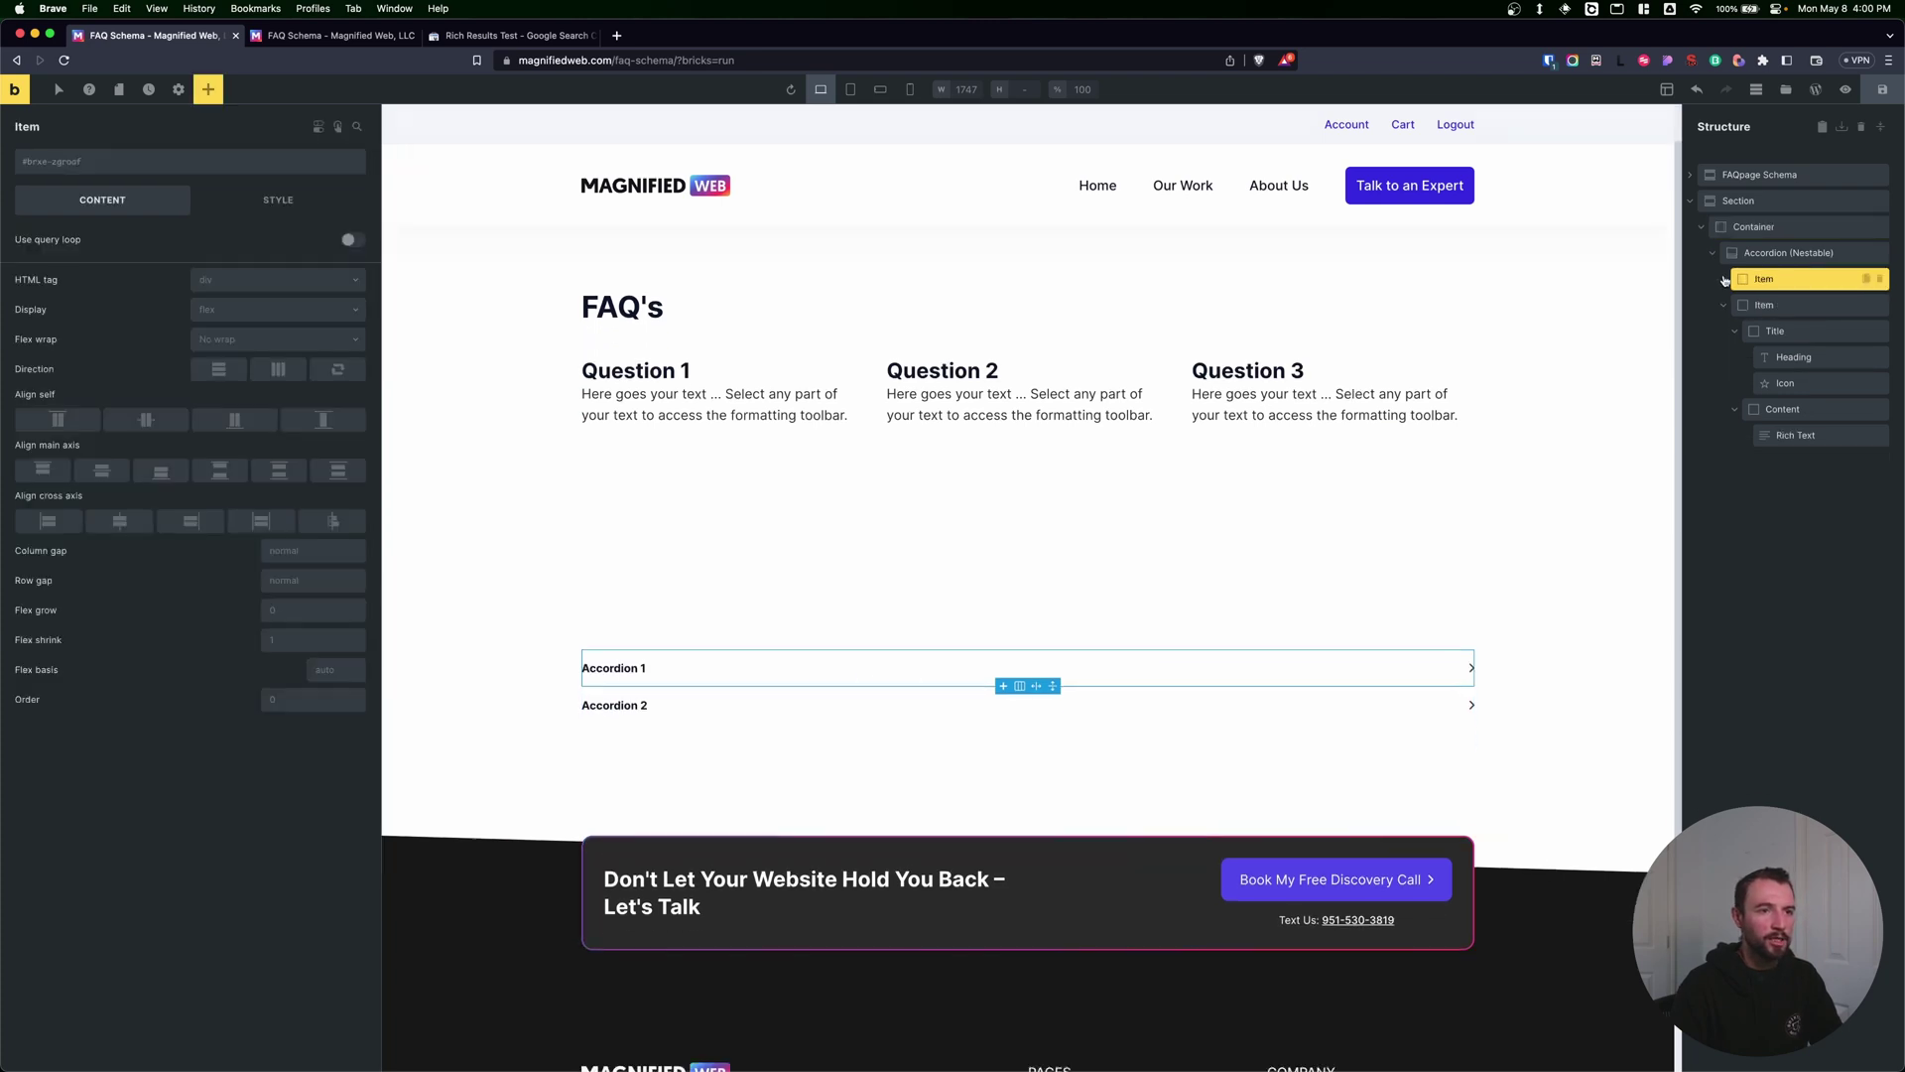
{"action": "left_click", "coordinate": [1723, 279]}
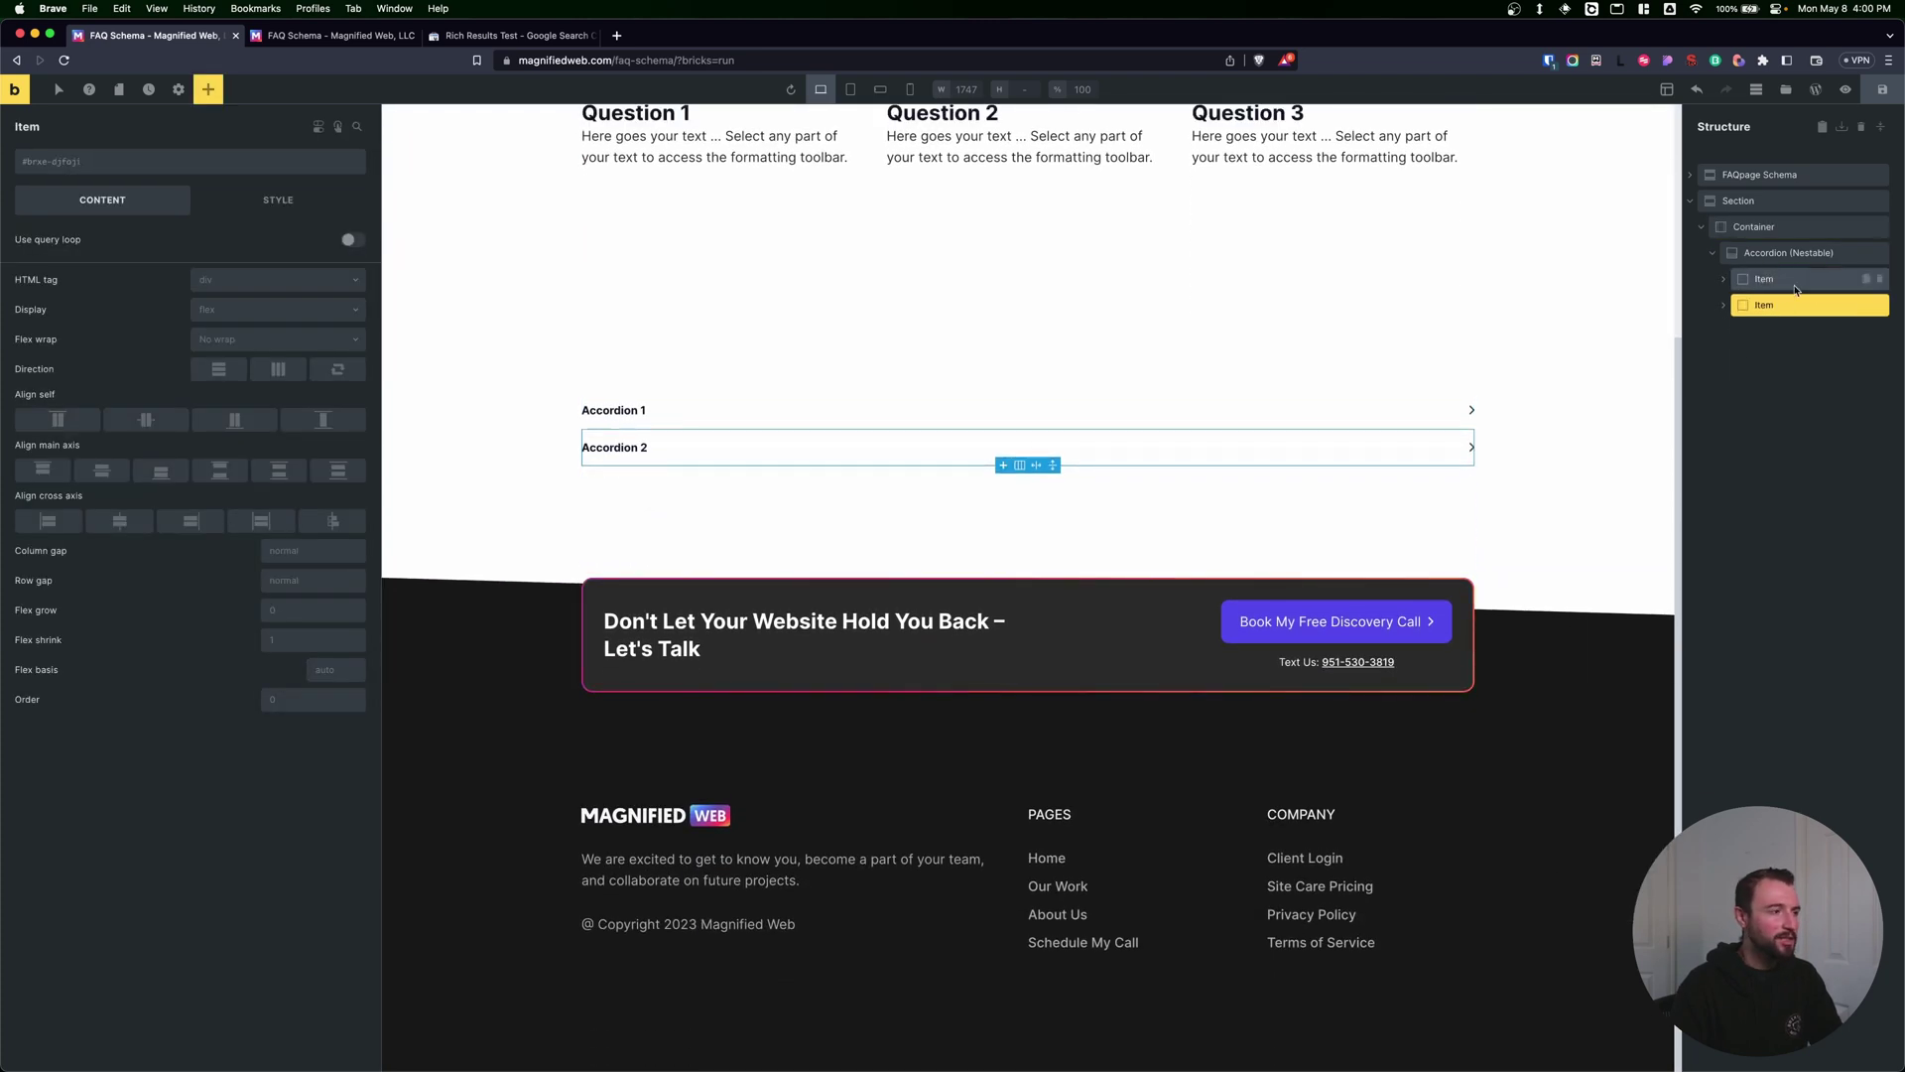
{"action": "left_click", "coordinate": [1879, 304]}
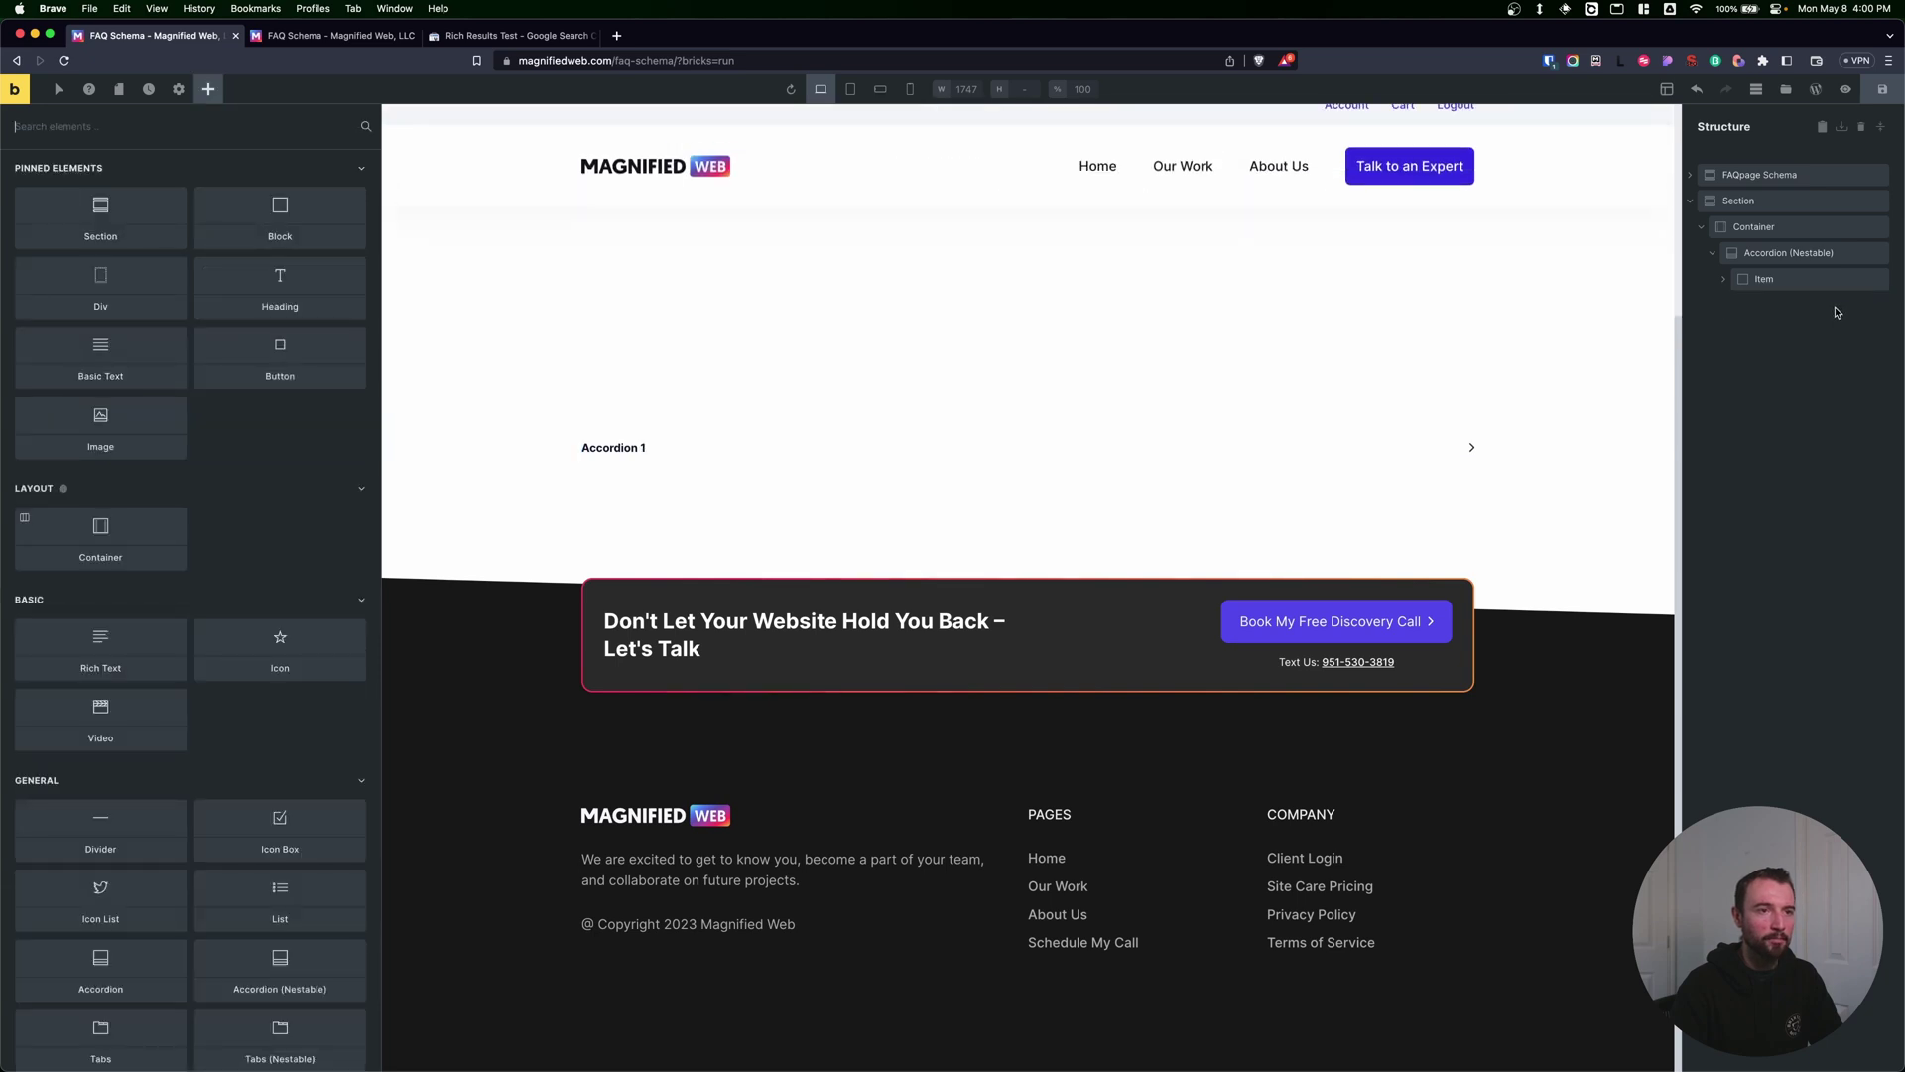
Step: Add an itemscope attribute with no value to the Accordion (Nestable) element in the new section
{"action": "left_click", "coordinate": [1780, 258]}
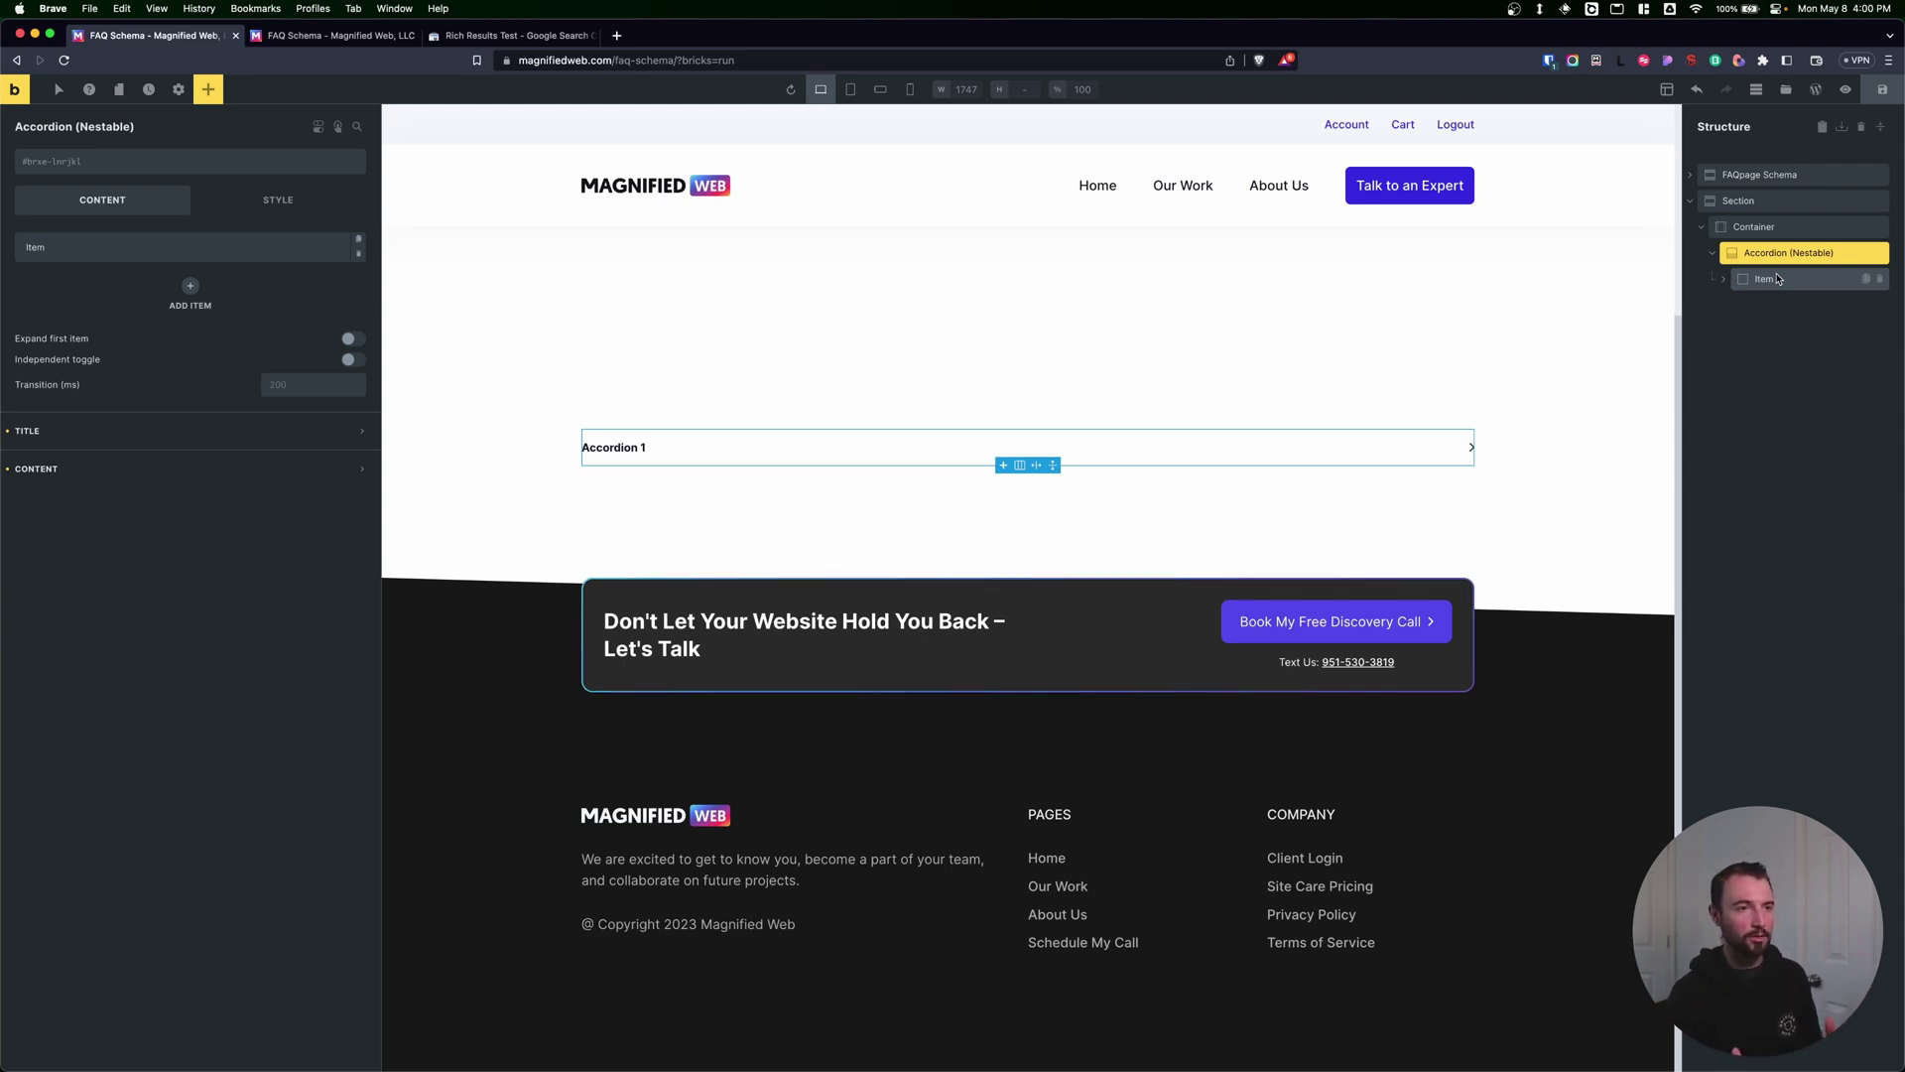
{"action": "left_click", "coordinate": [1724, 205]}
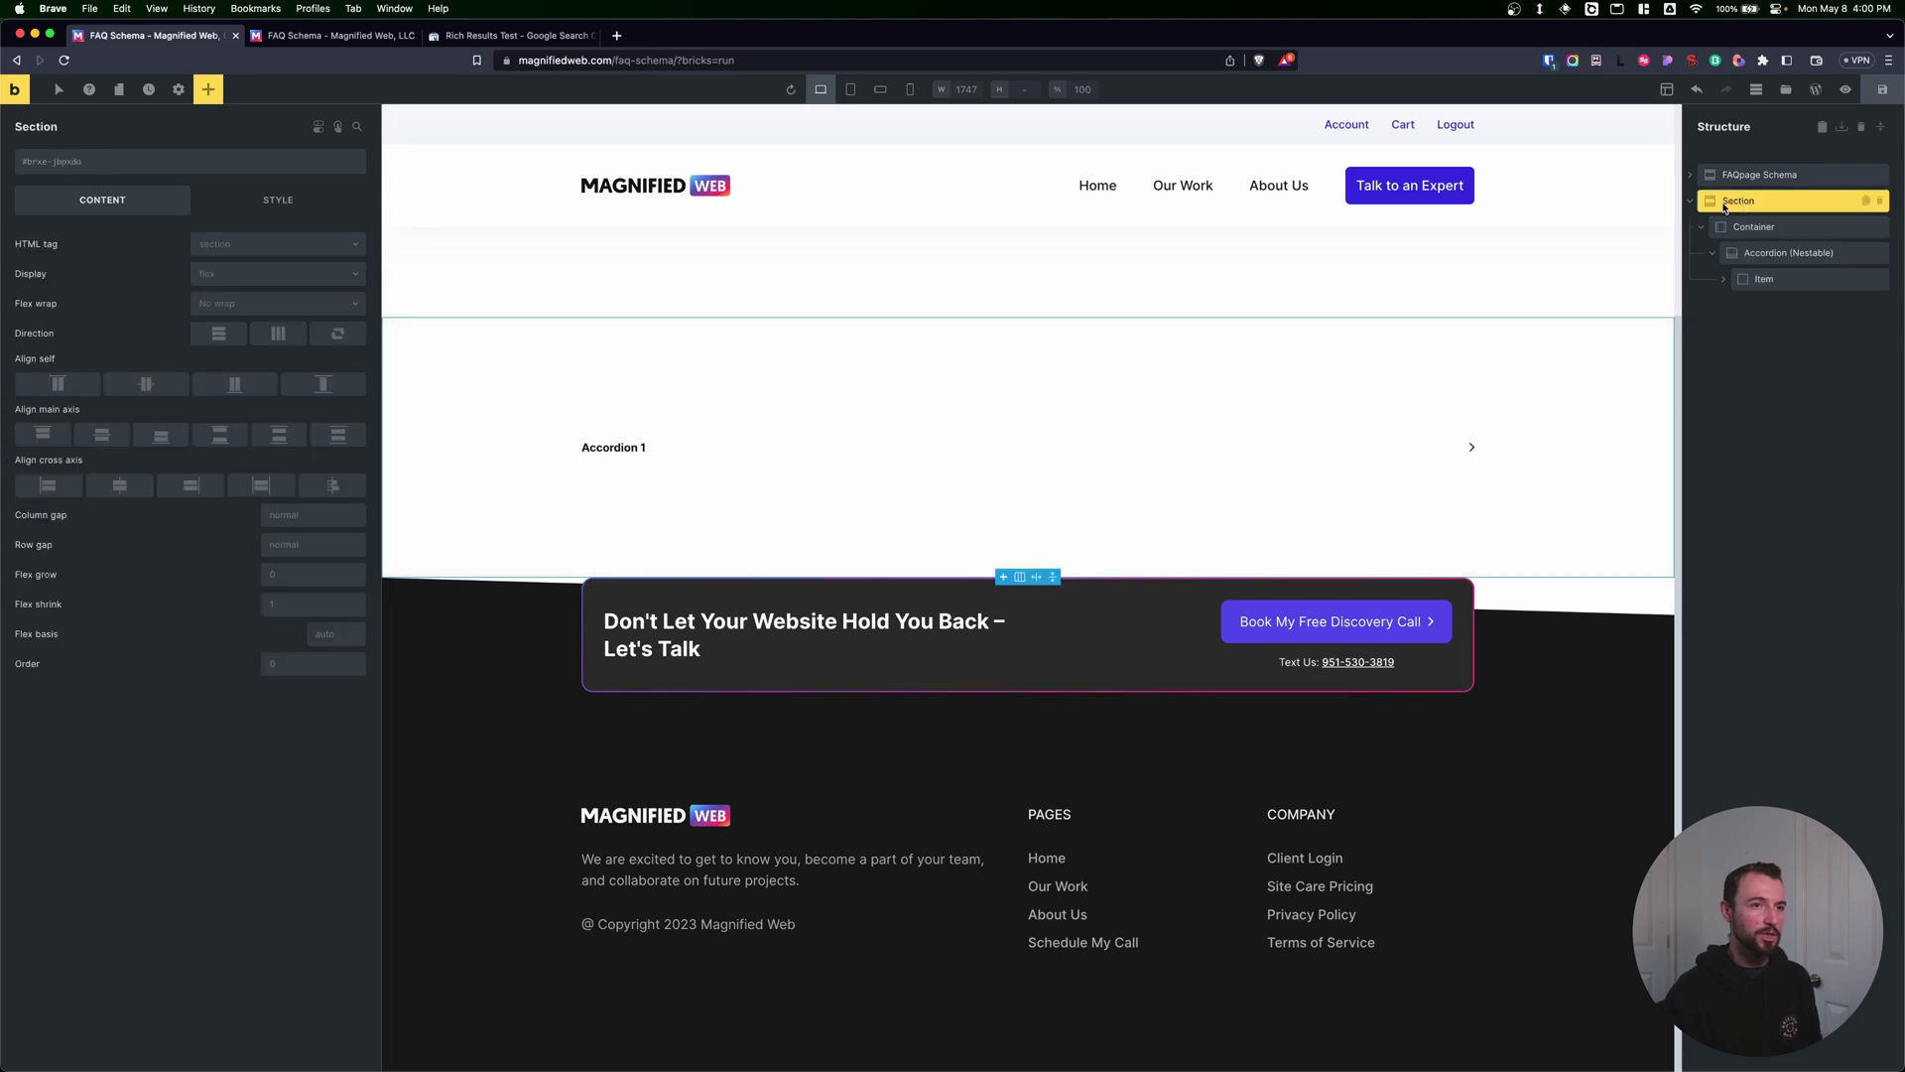
{"action": "left_click", "coordinate": [1781, 255]}
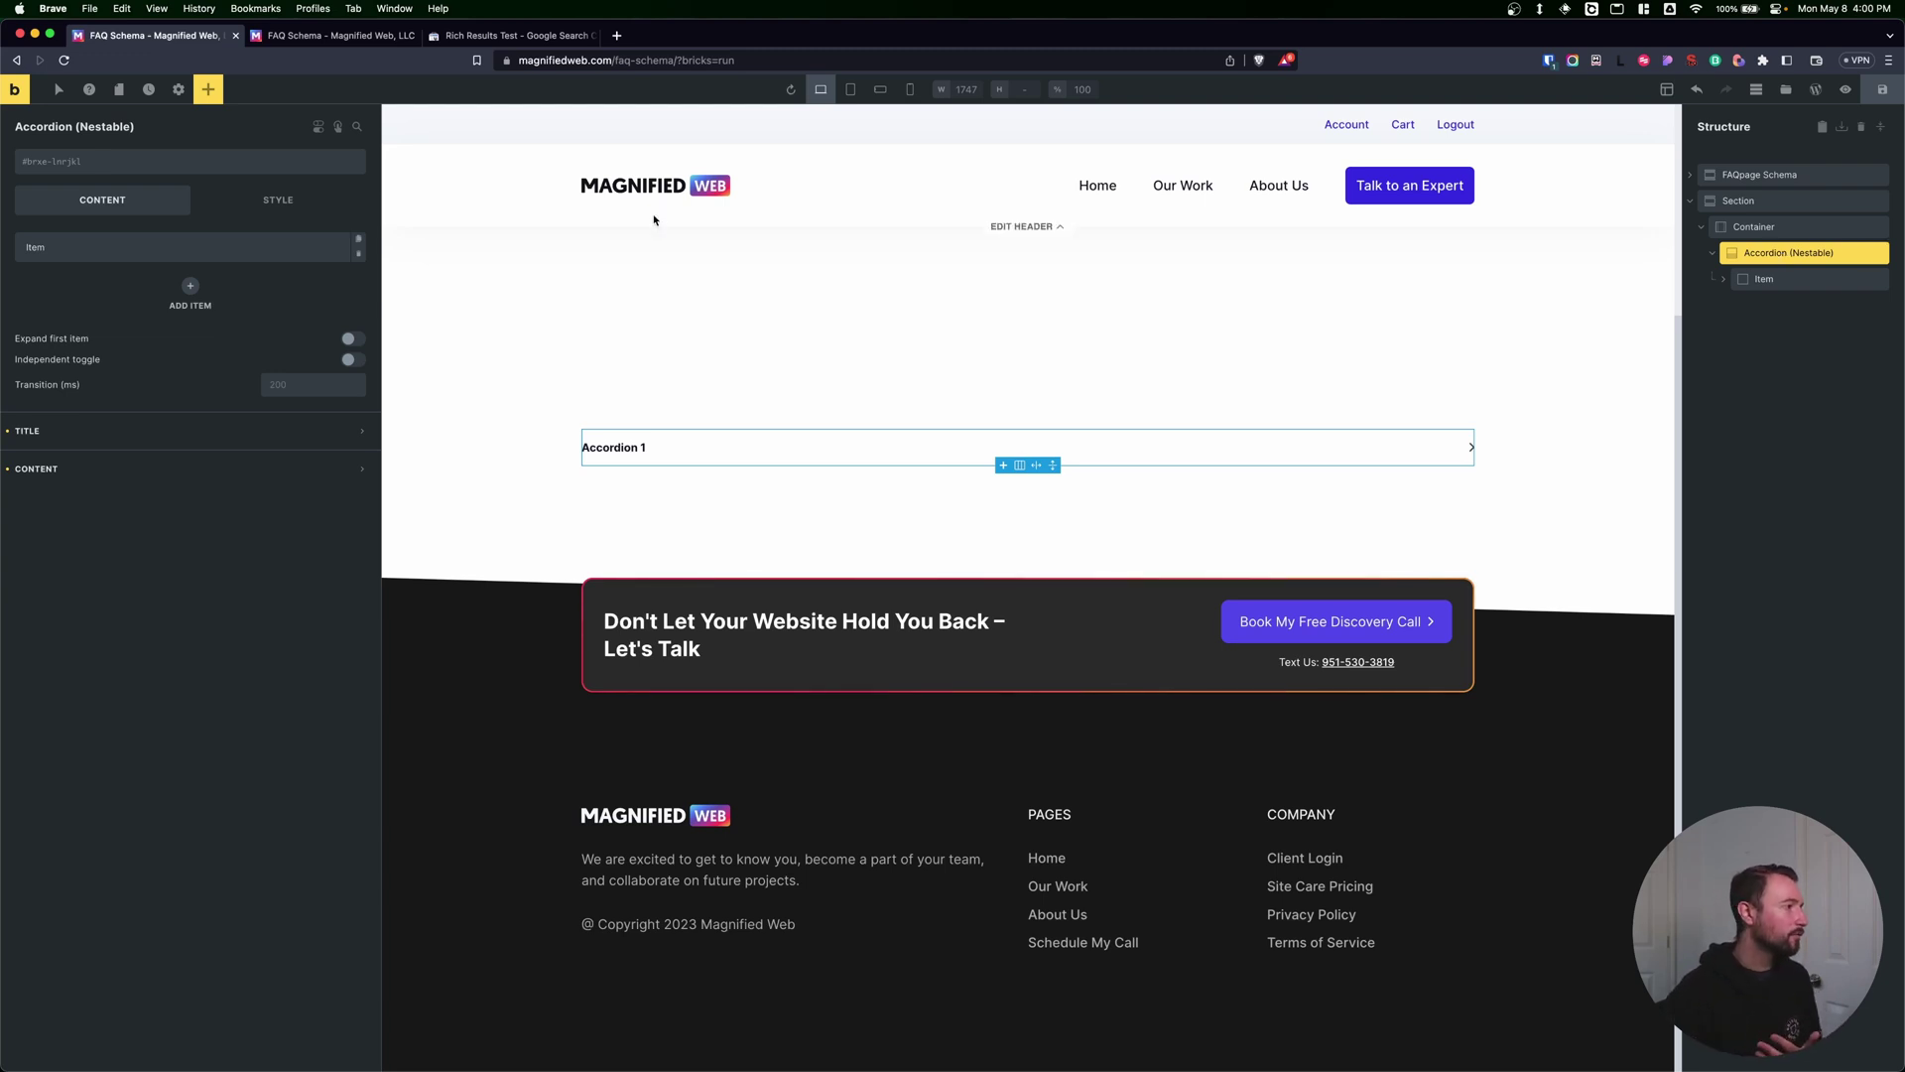
{"action": "left_click", "coordinate": [303, 217]}
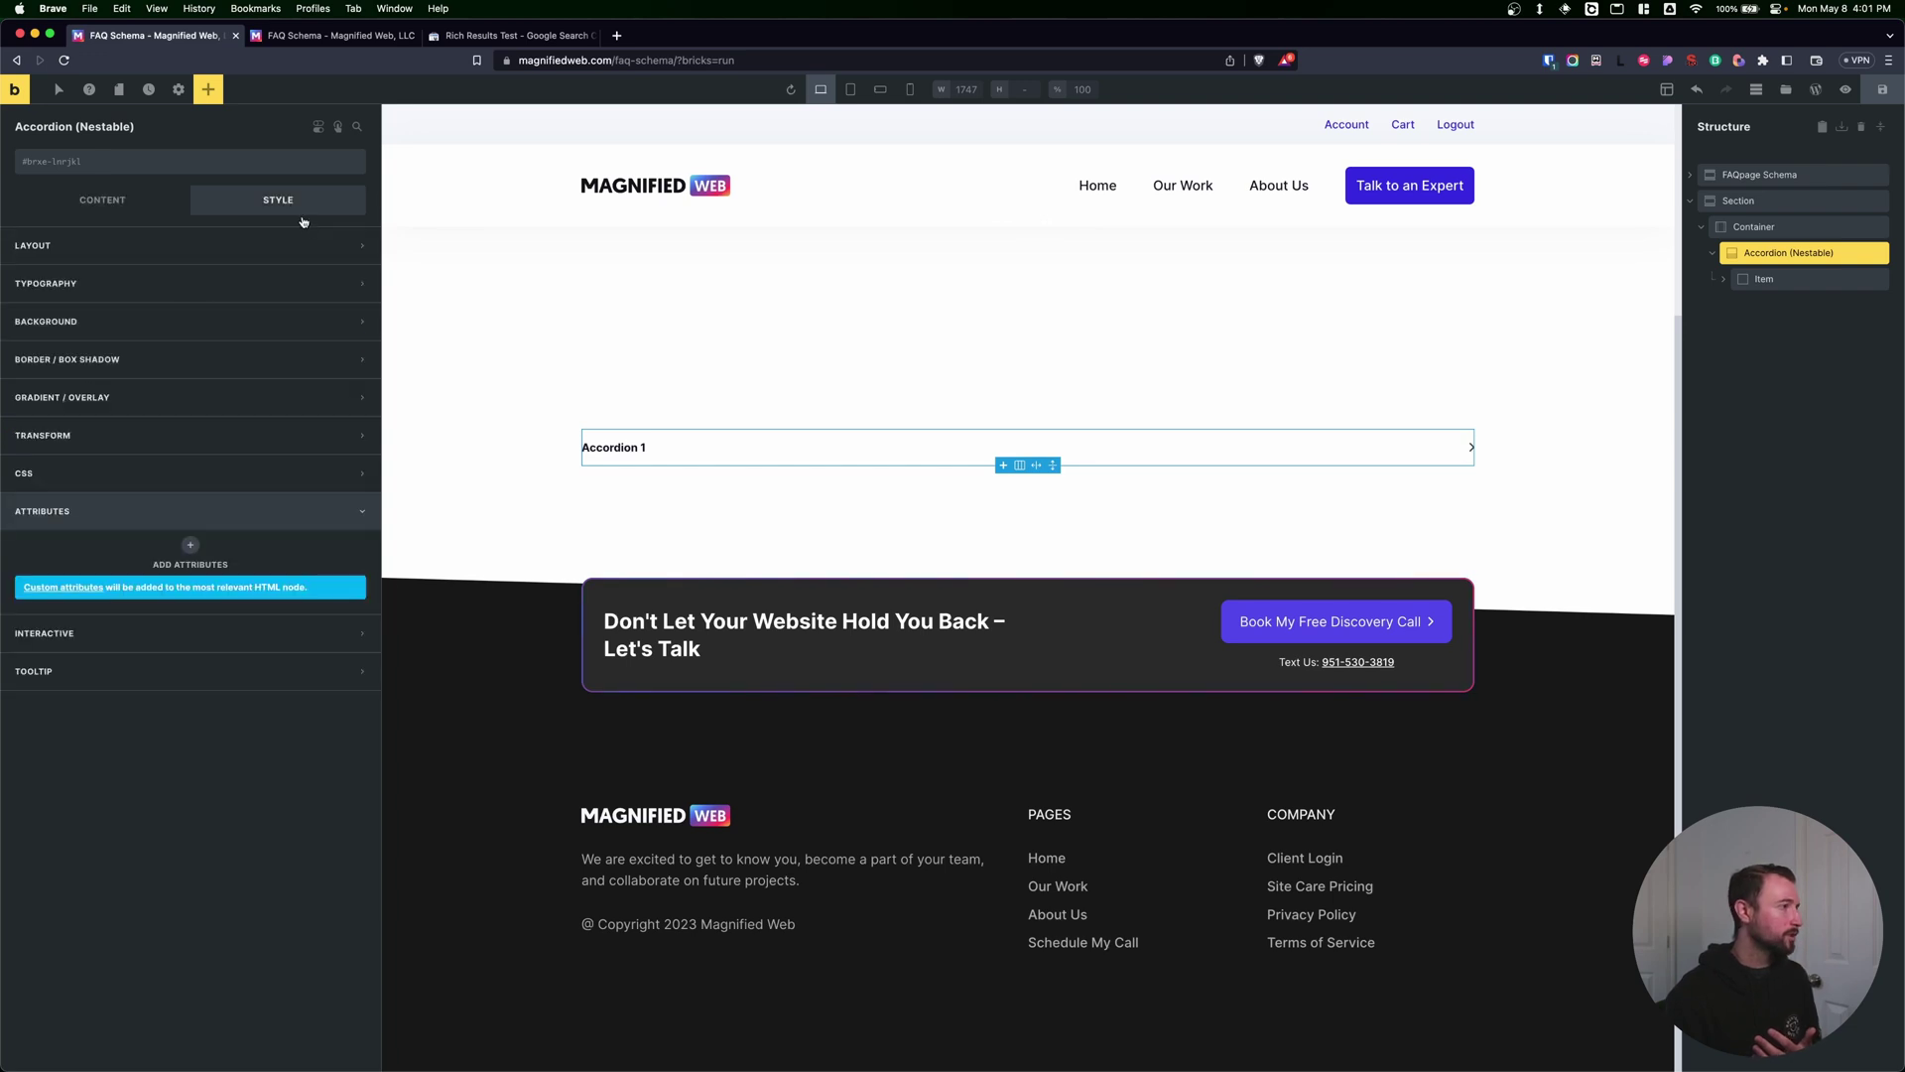
{"action": "left_click", "coordinate": [187, 546]}
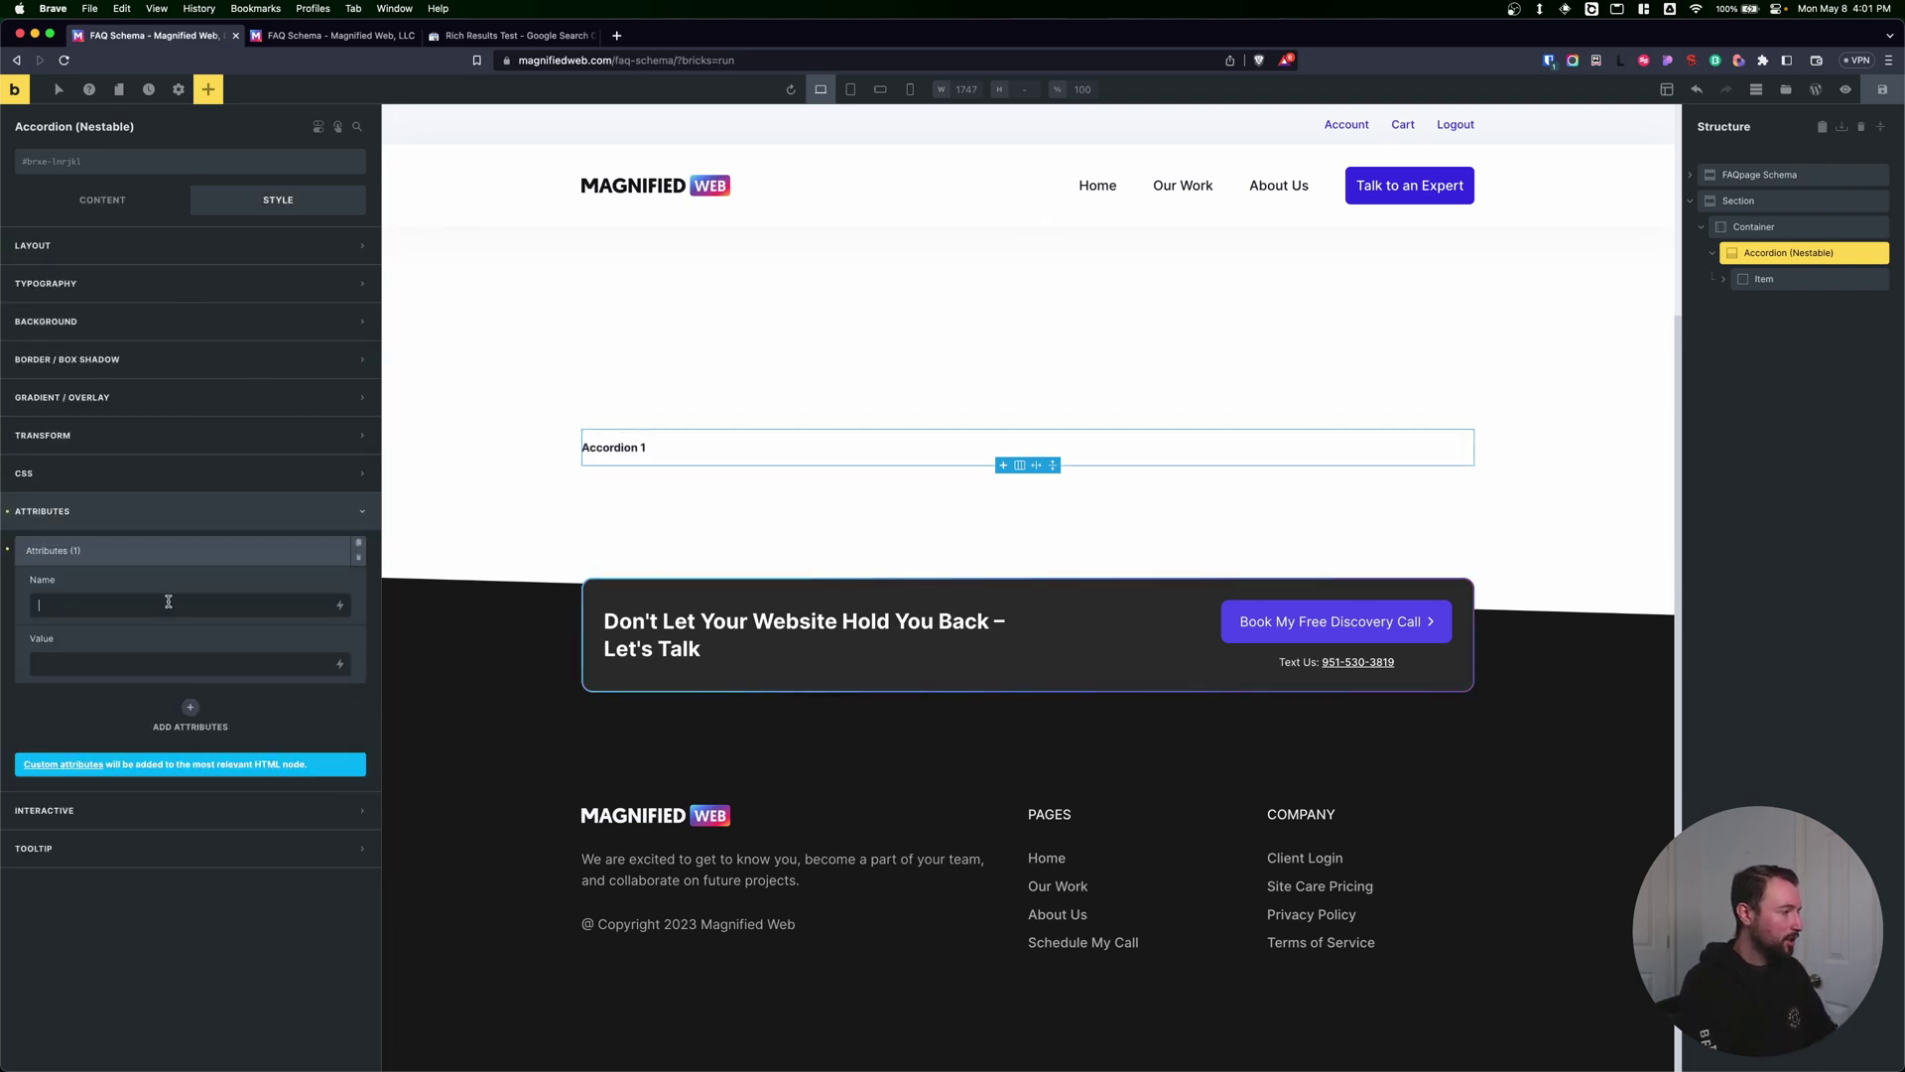
{"action": "type", "text": "itemscope"}
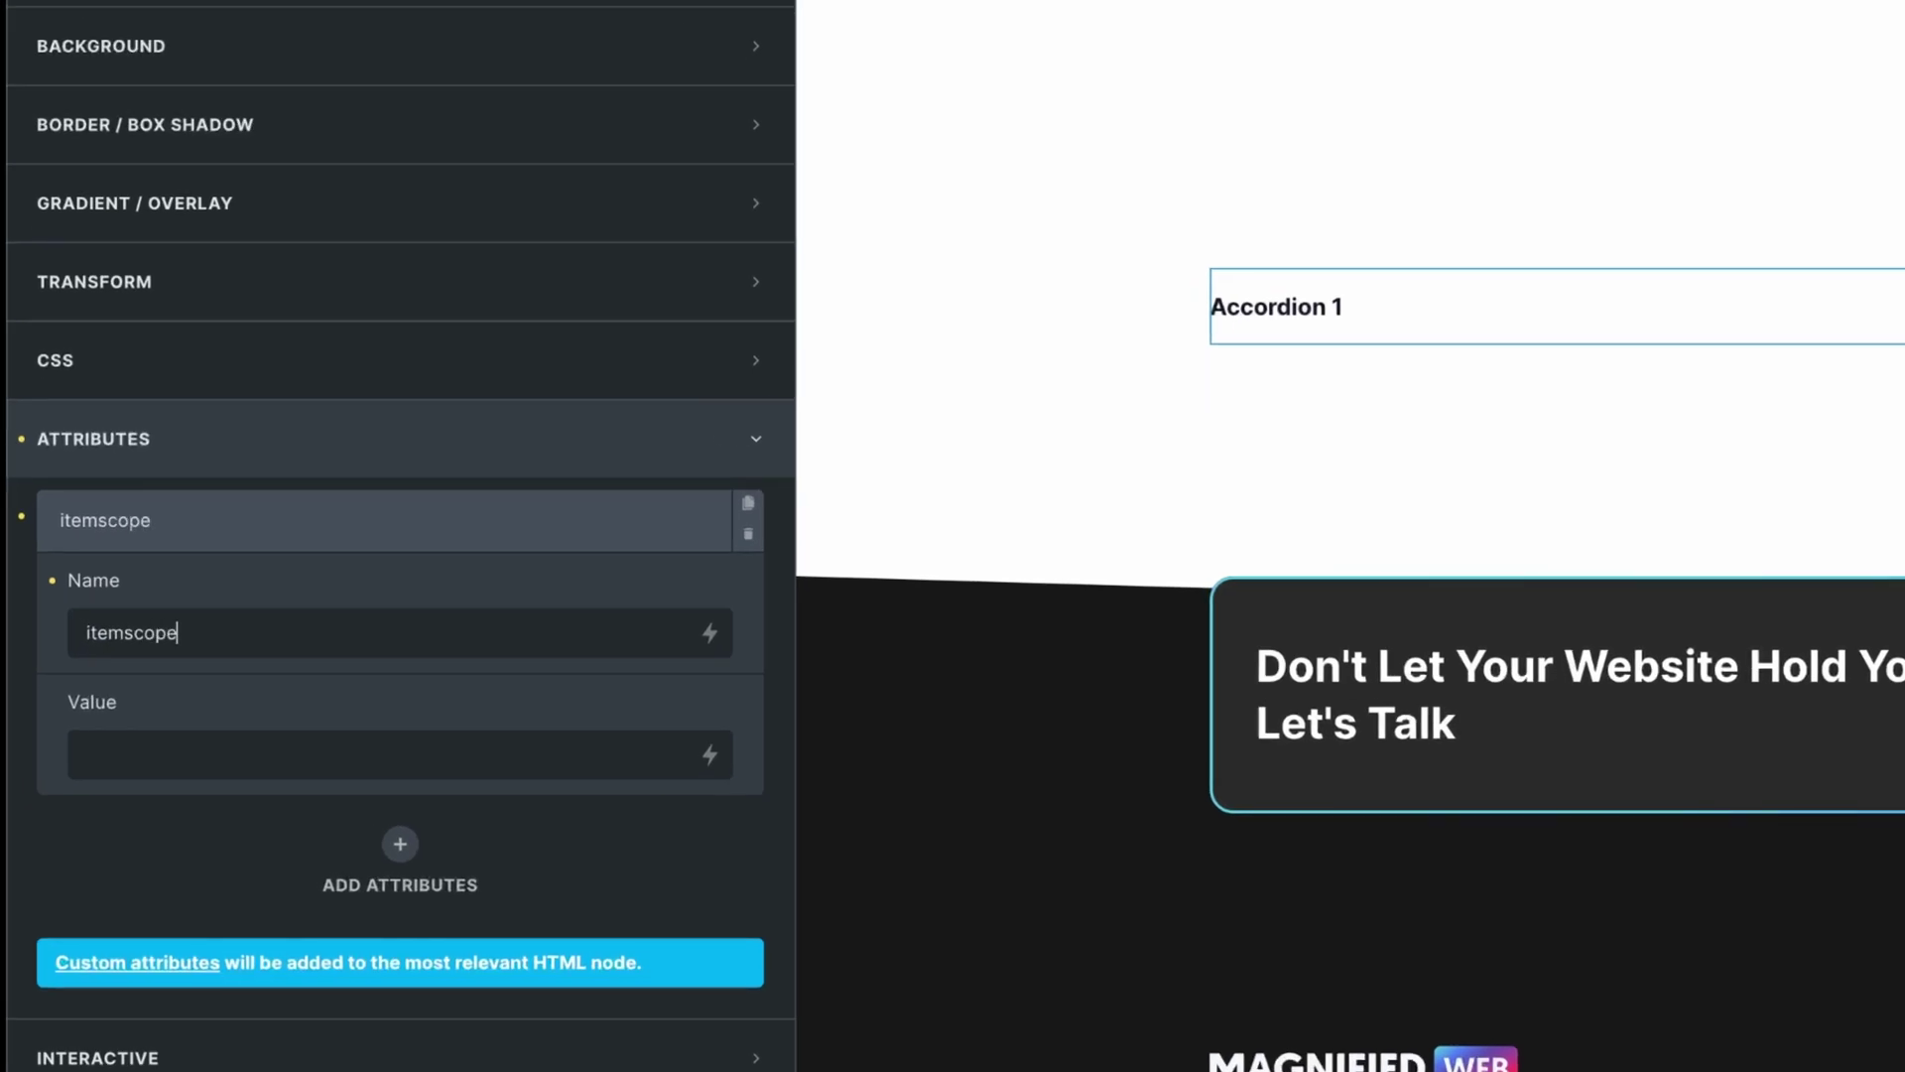
{"action": "left_click", "coordinate": [417, 508]}
{"action": "left_click", "coordinate": [400, 603]}
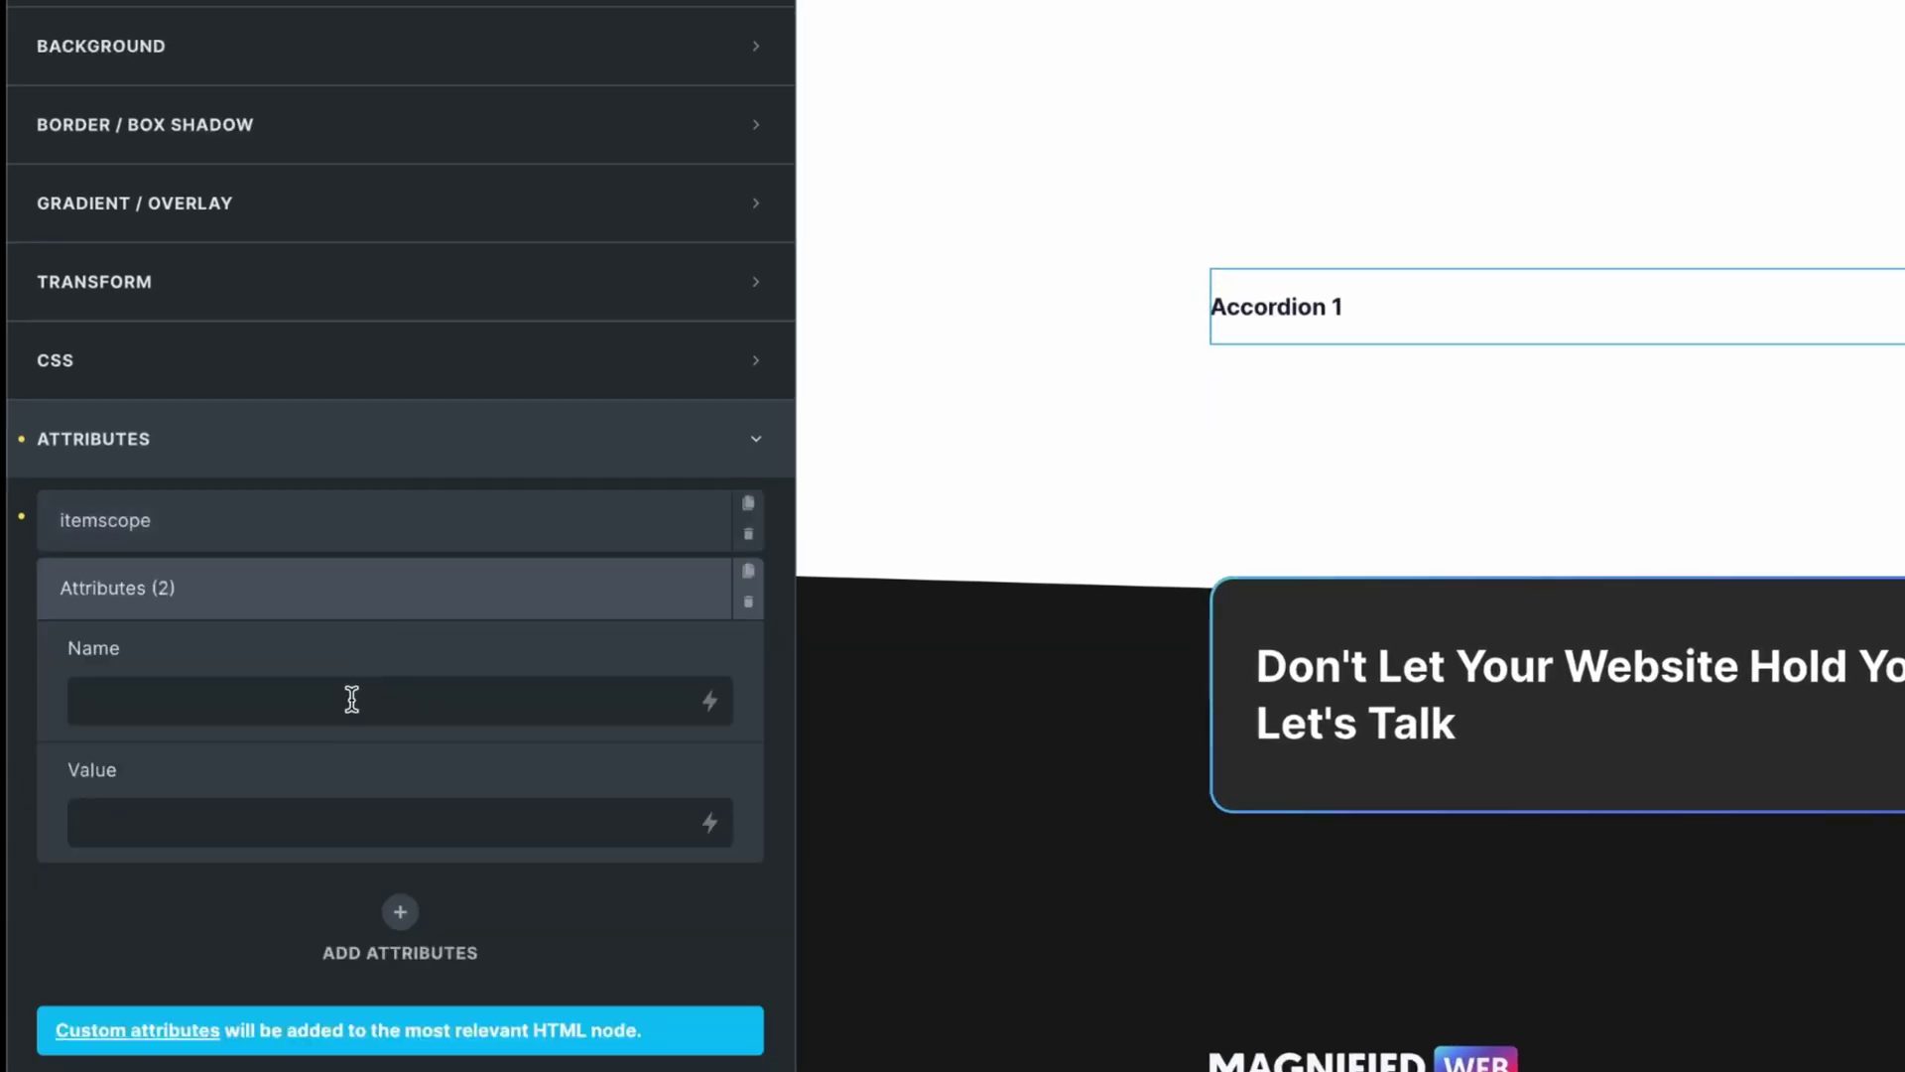
{"action": "left_click", "coordinate": [352, 698]}
{"action": "type", "text": "itemtype"}
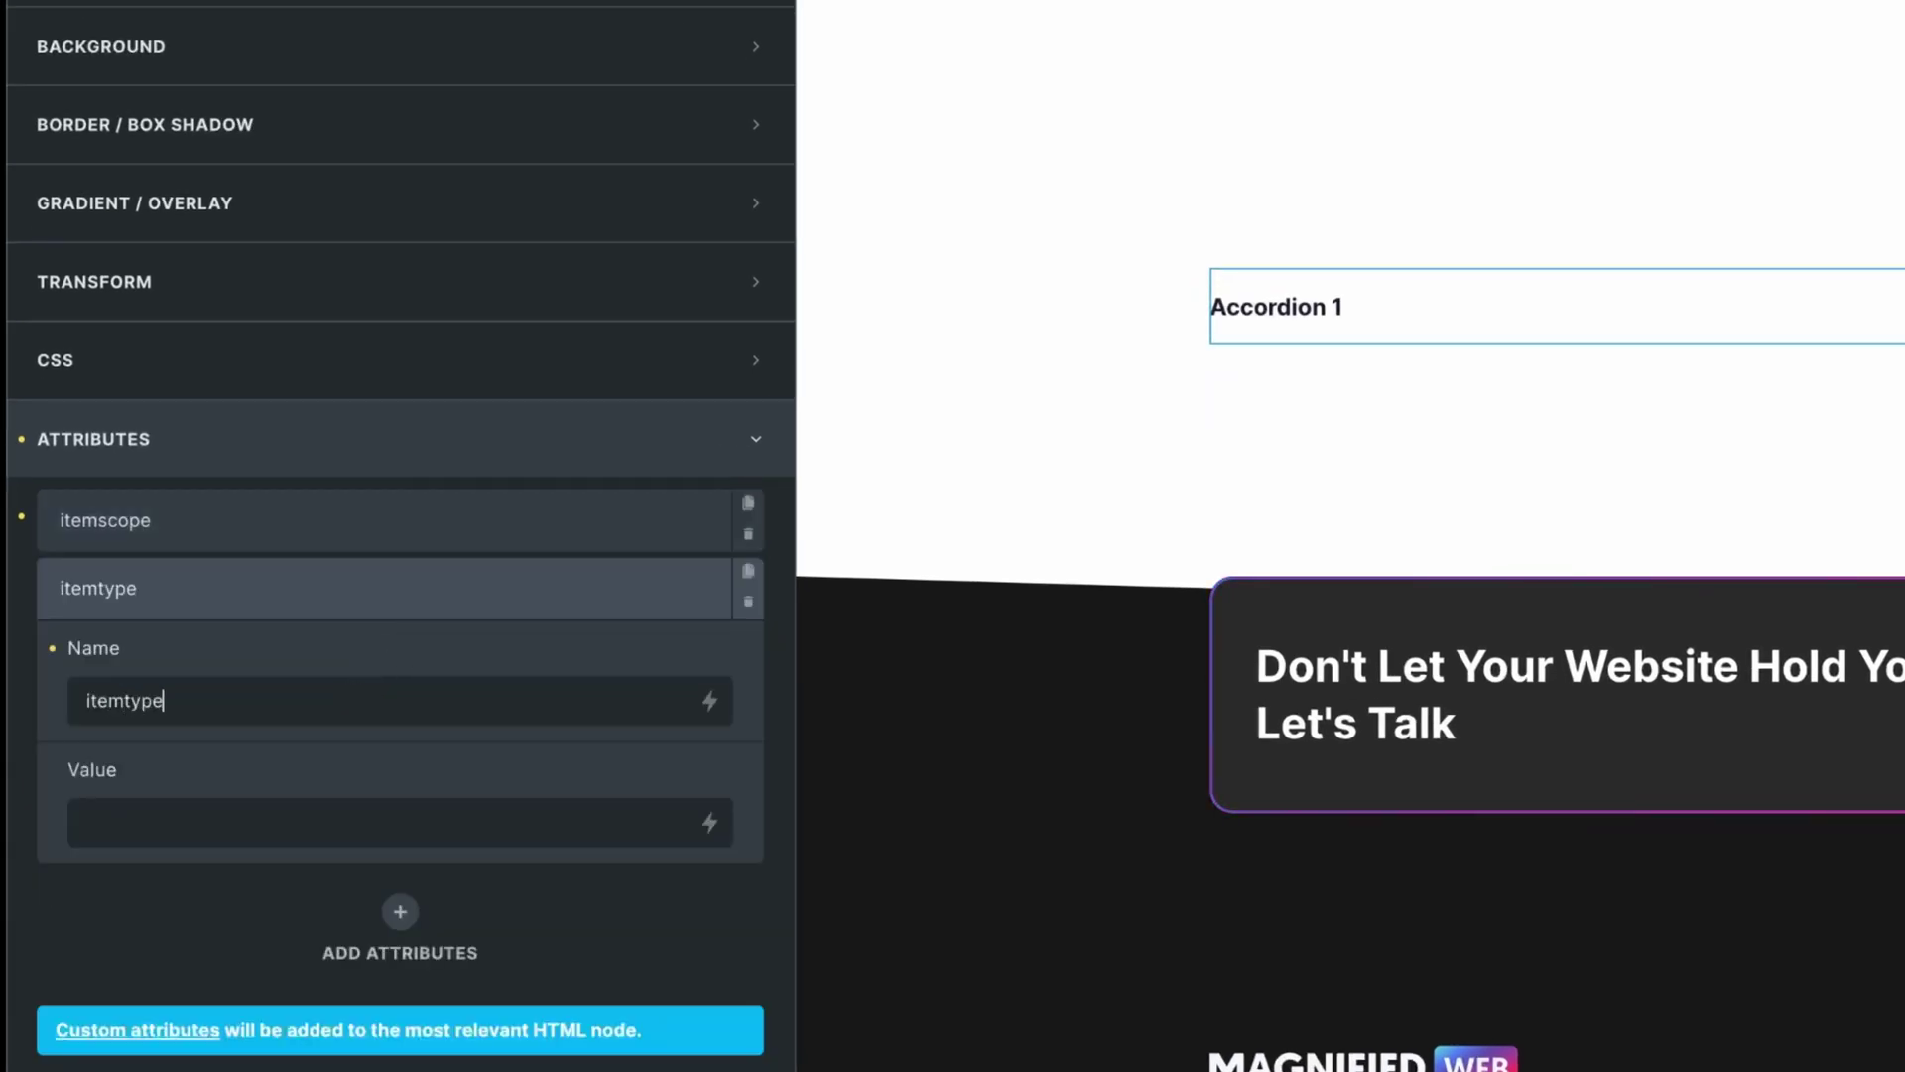
{"action": "left_click", "coordinate": [264, 814]}
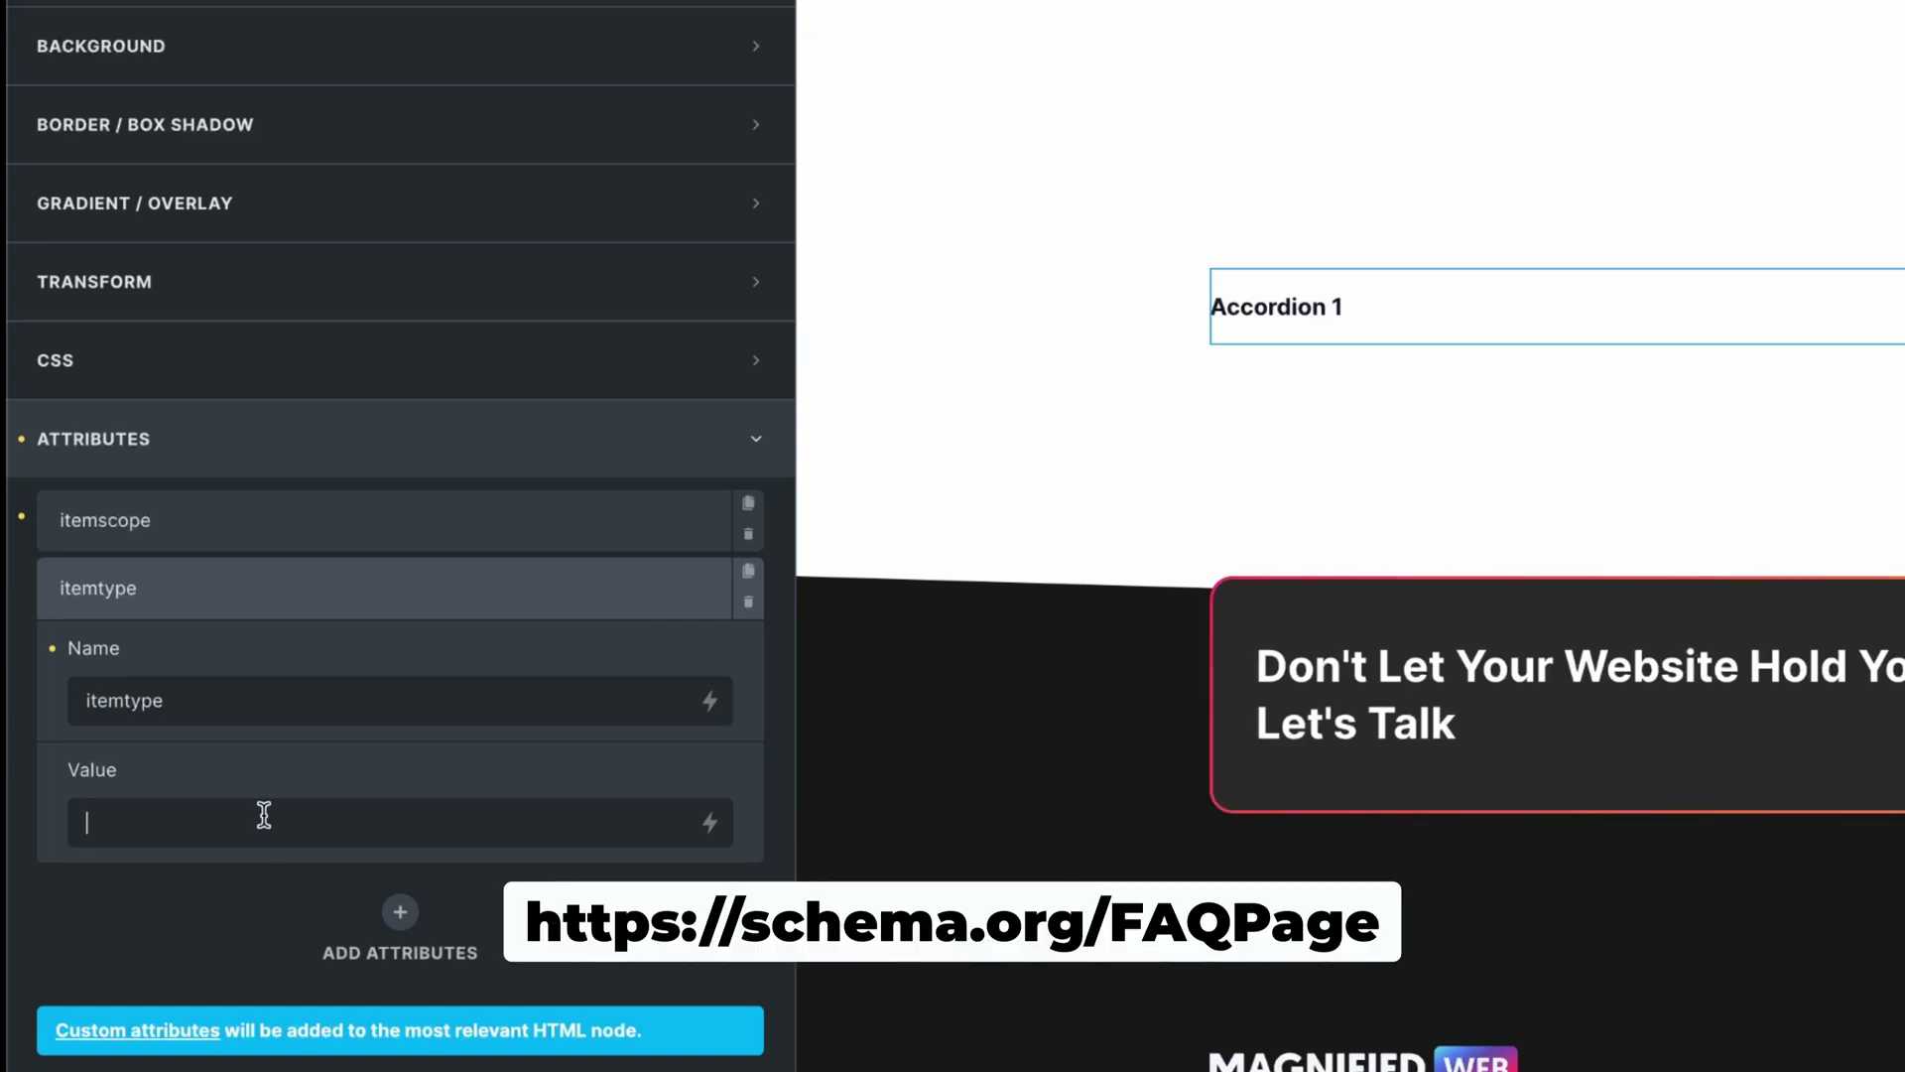
{"action": "type", "text": "https://schema.org/FAQPage"}
{"action": "left_click", "coordinate": [312, 586]}
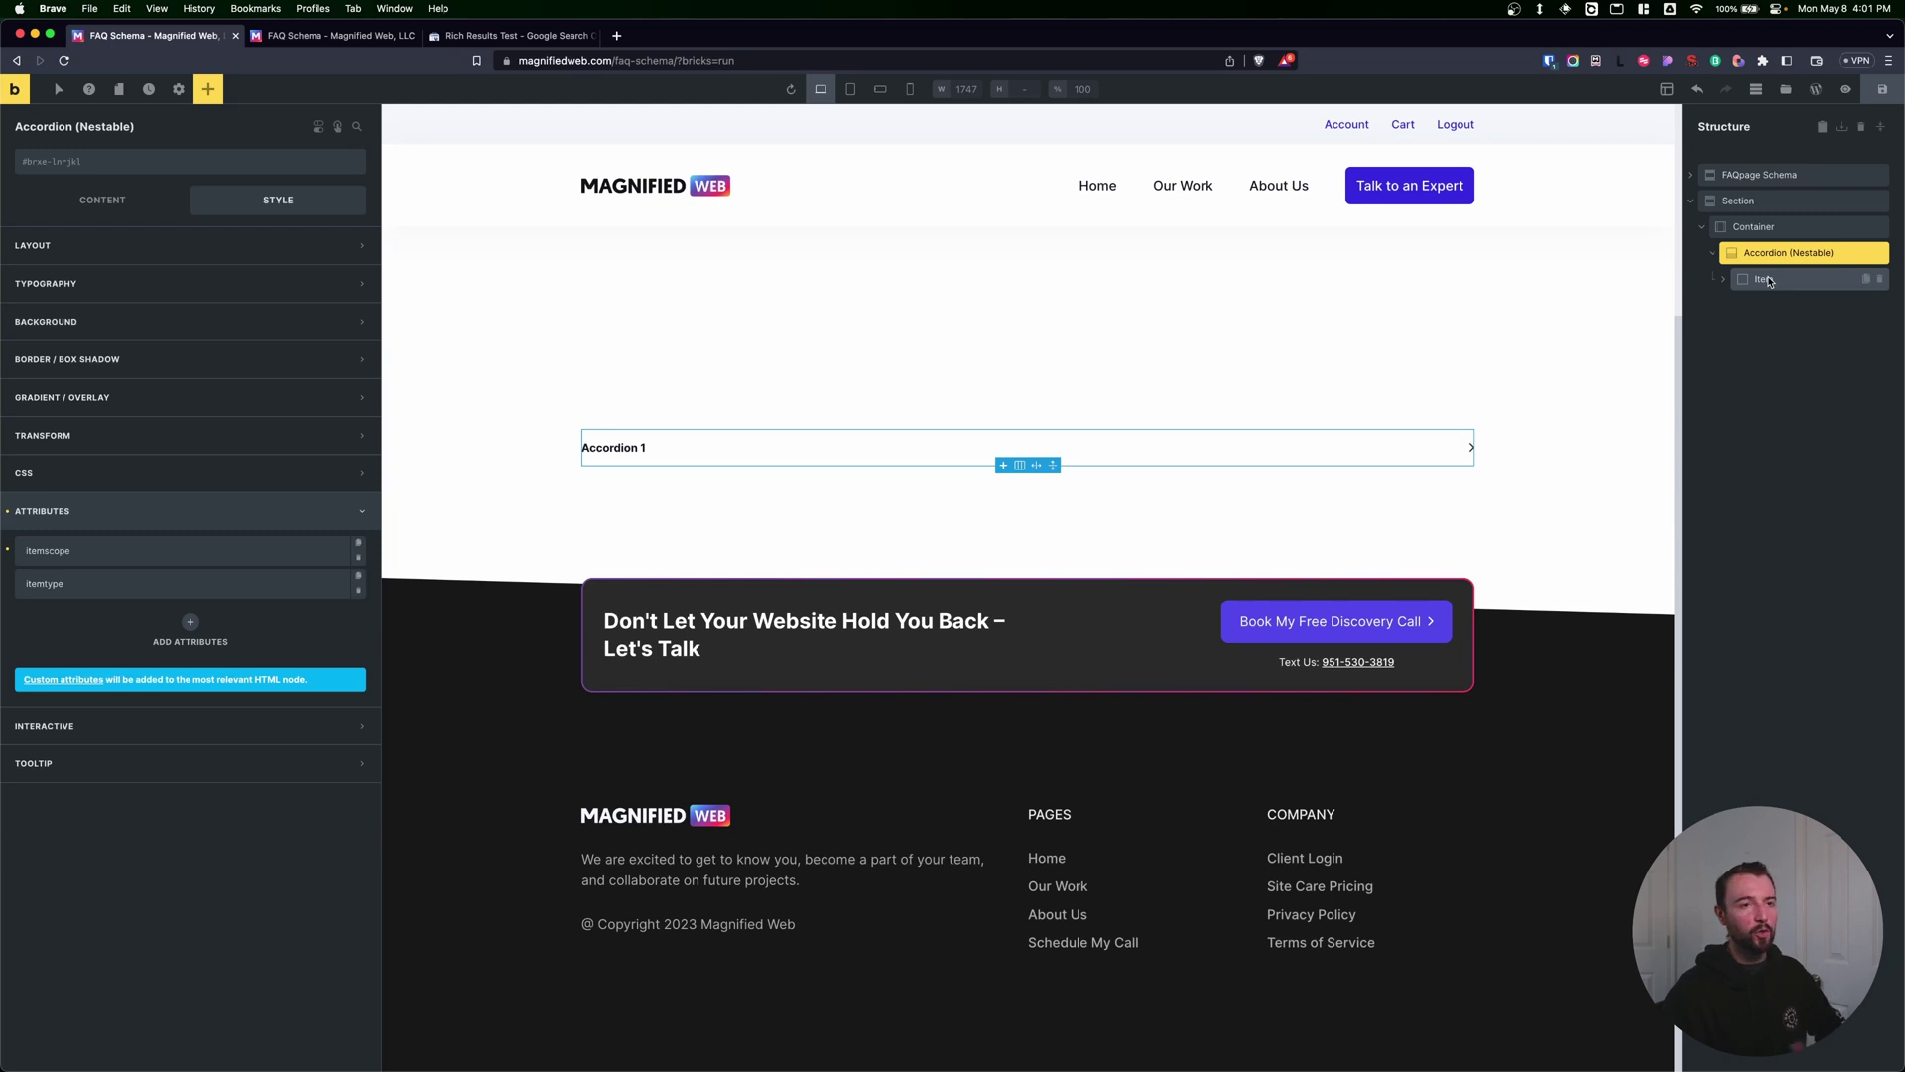
Step: Expand the accordion's Item in the structure and give it an itemscope attribute with no value
{"action": "left_click", "coordinate": [1725, 284]}
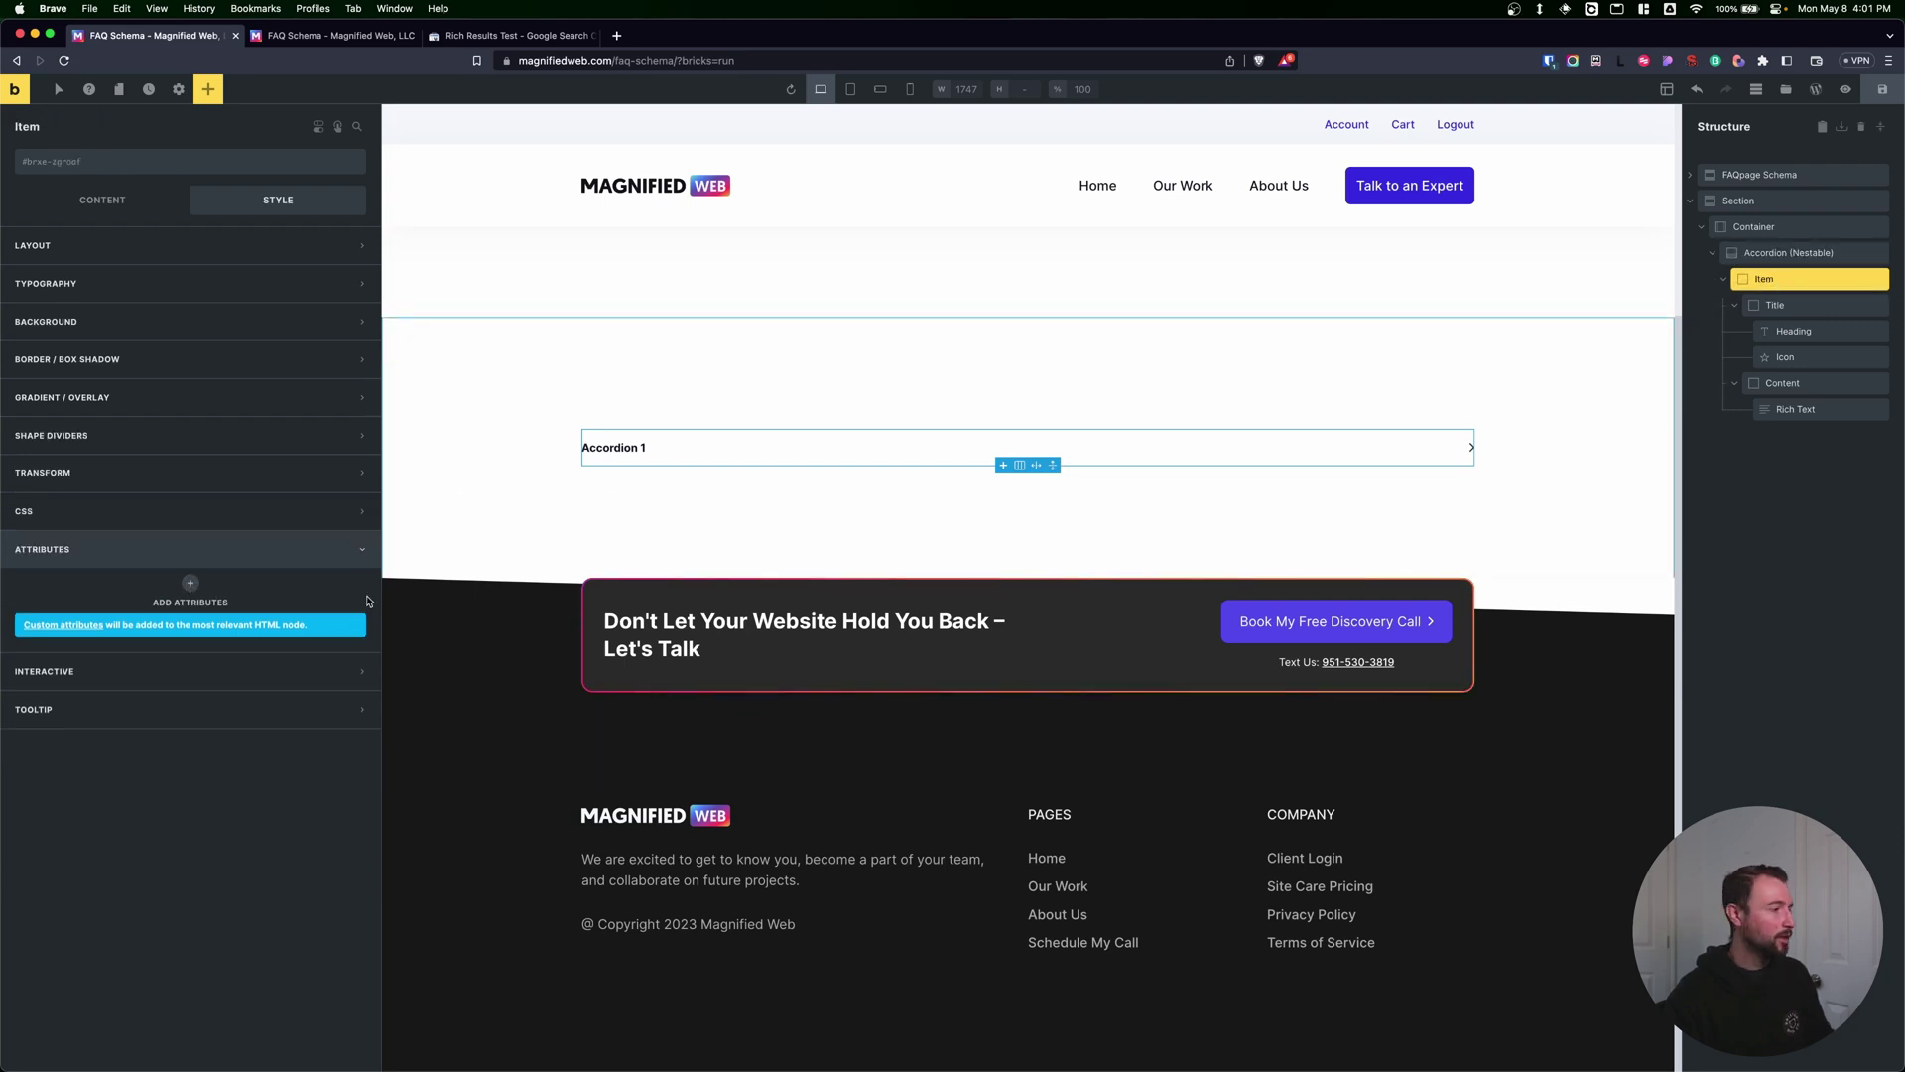
{"action": "left_click", "coordinate": [190, 583]}
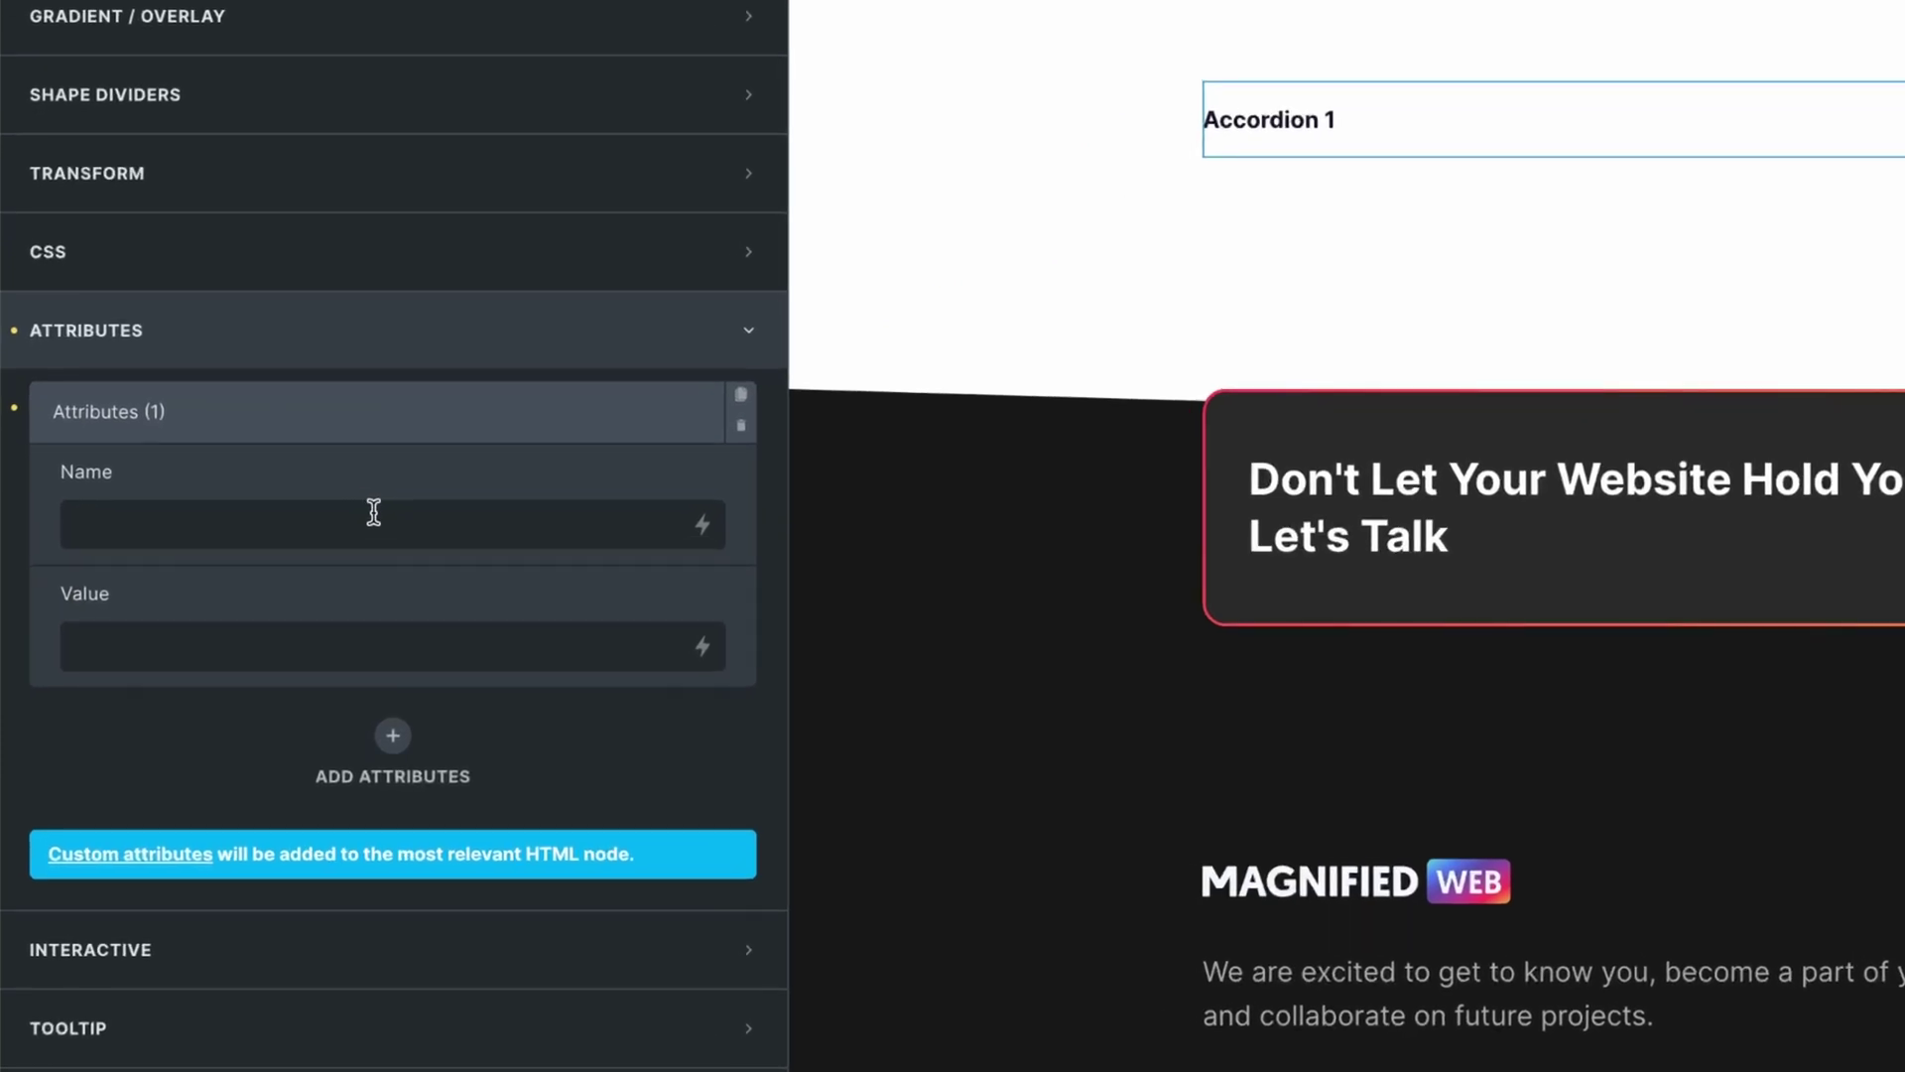
{"action": "left_click", "coordinate": [374, 512]}
{"action": "type", "text": "itemscope"}
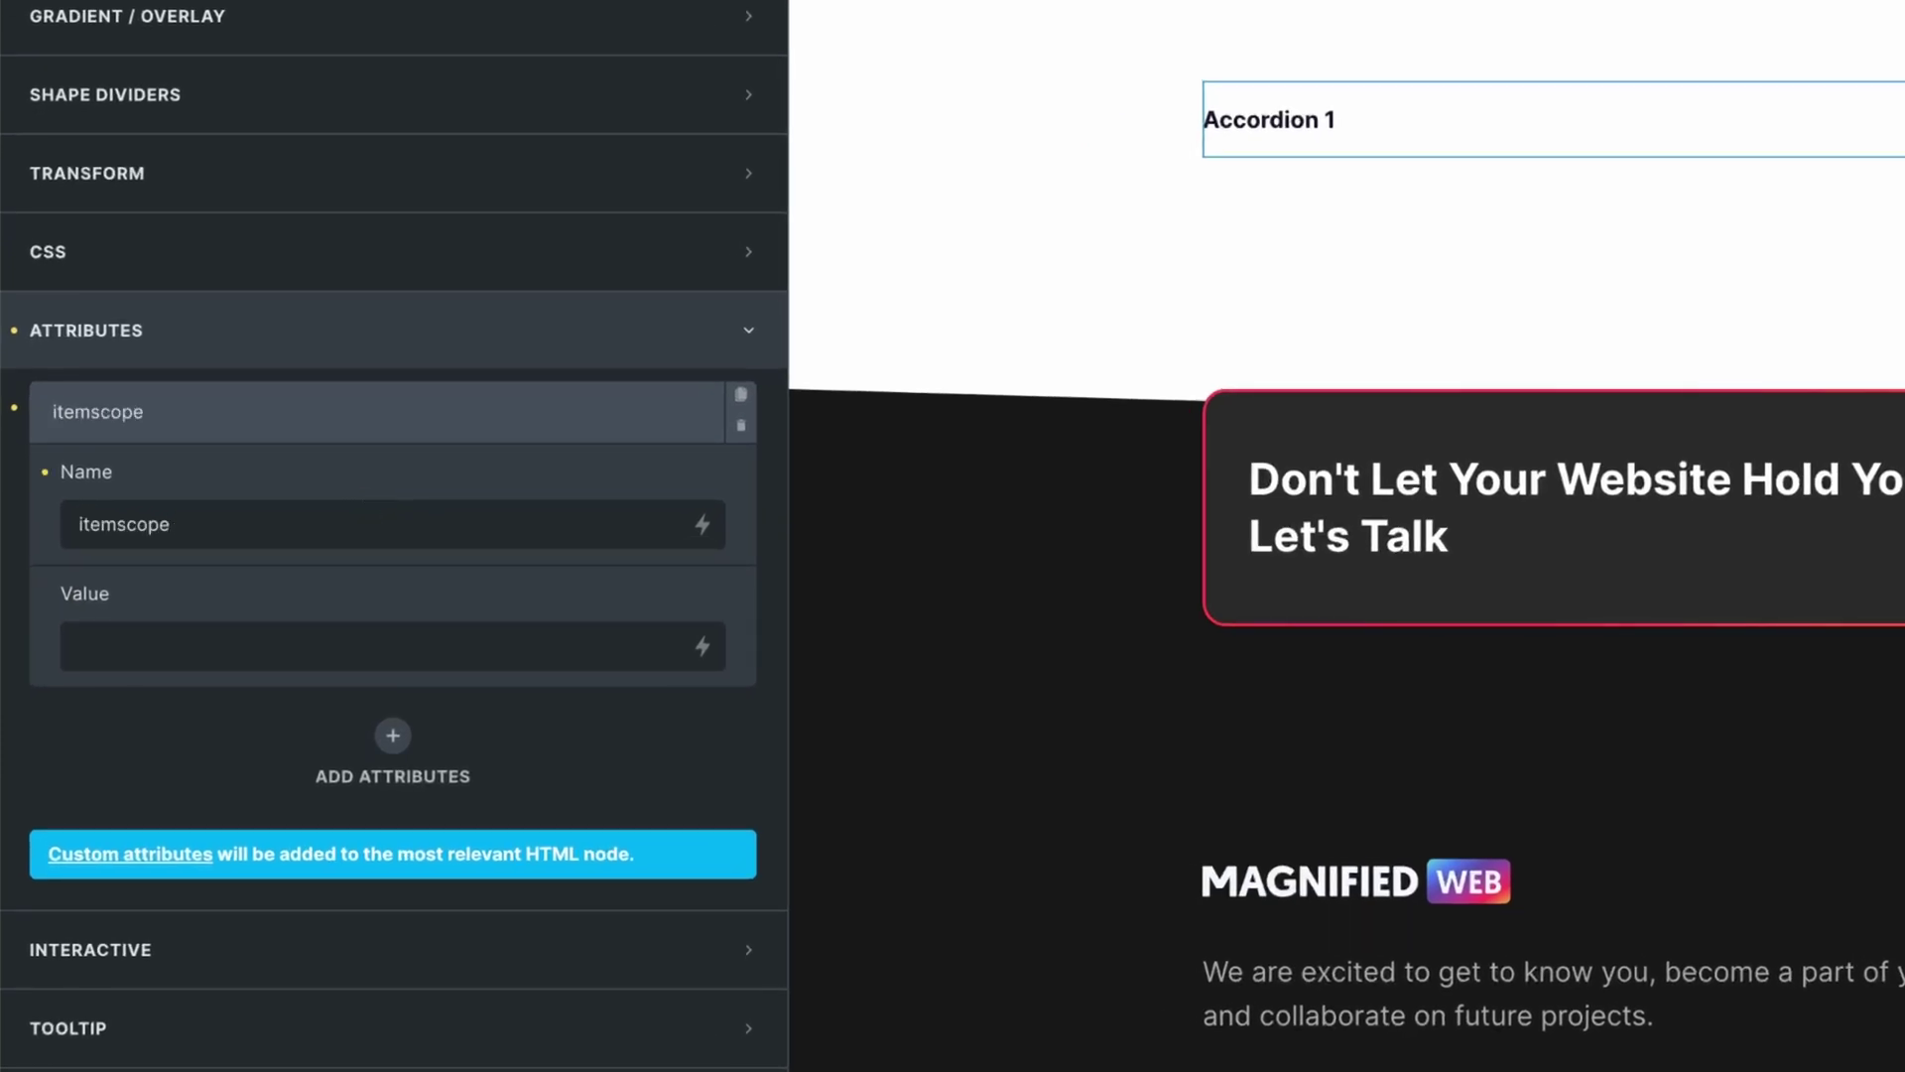
{"action": "left_click", "coordinate": [413, 425]}
{"action": "left_click", "coordinate": [397, 511]}
{"action": "left_click", "coordinate": [344, 586]}
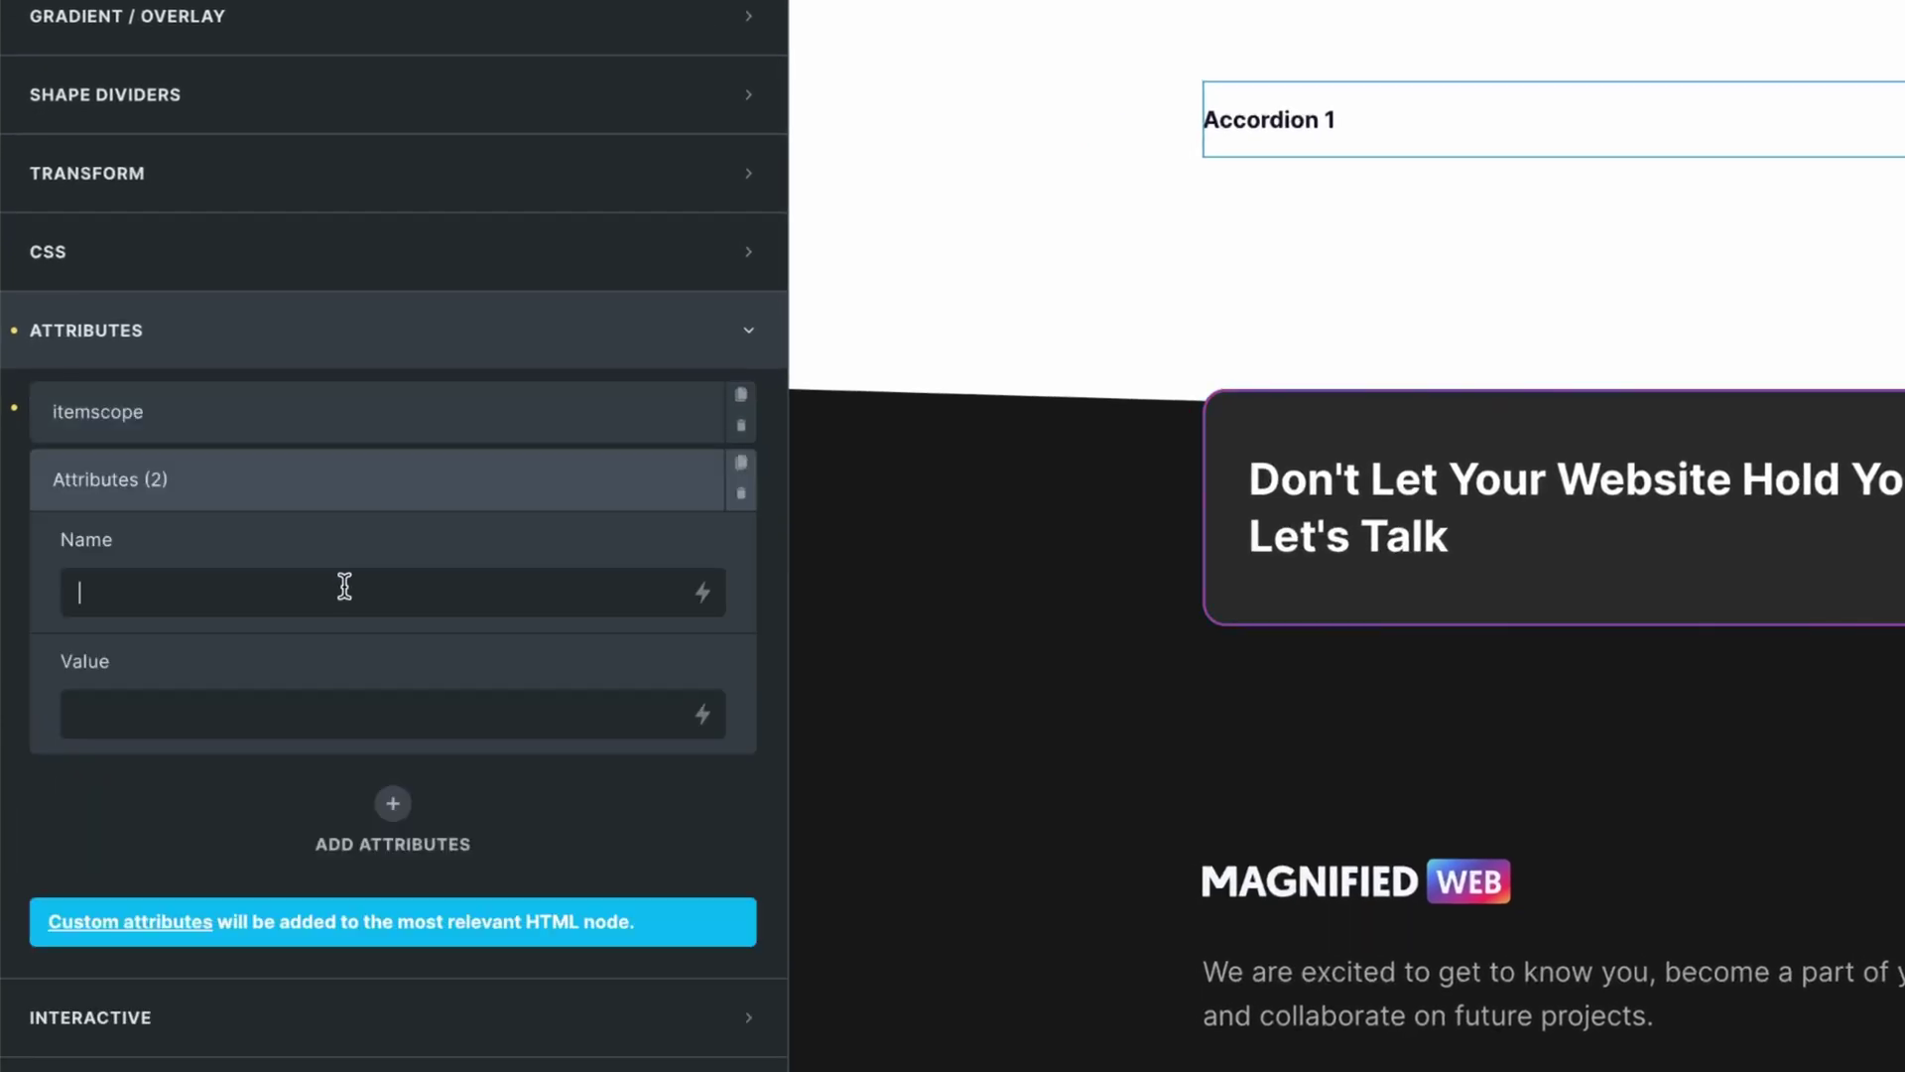
{"action": "type", "text": "itemtype"}
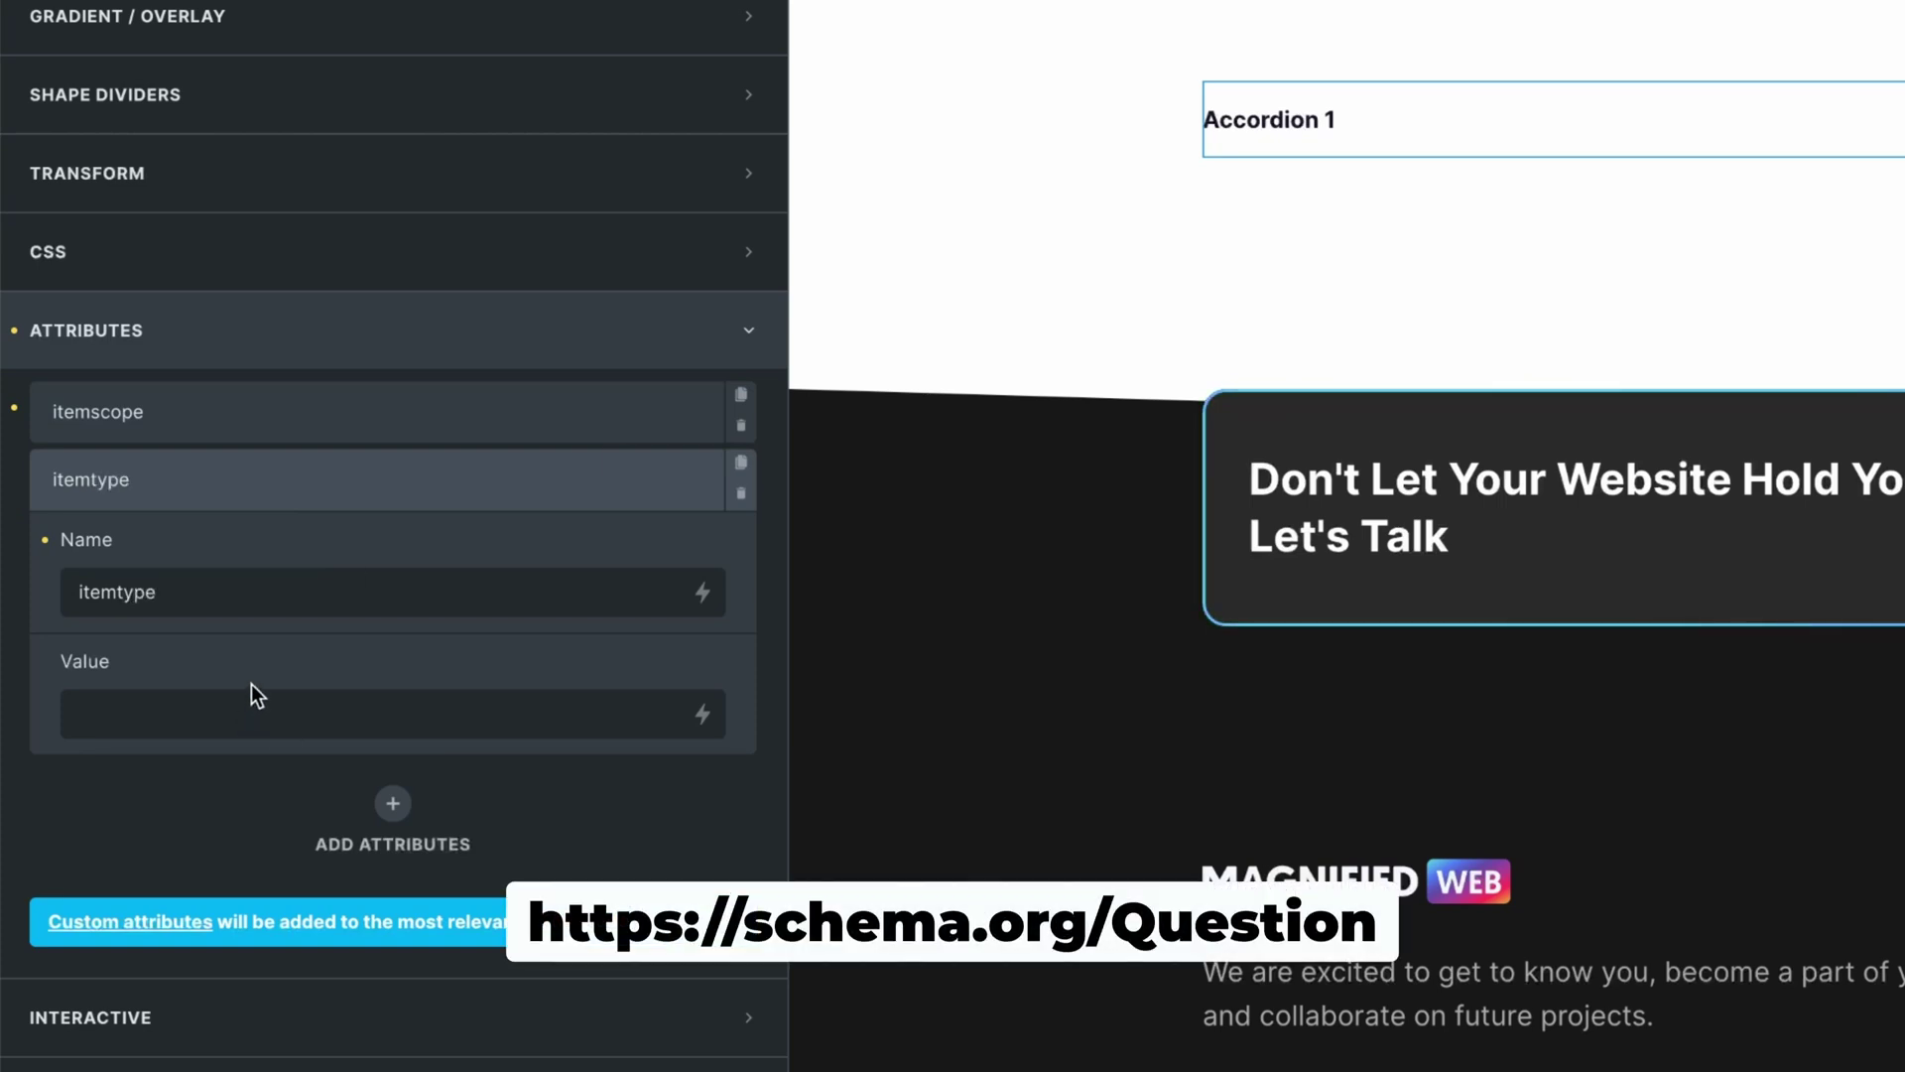
{"action": "left_click", "coordinate": [132, 715]}
{"action": "type", "text": "https://schema.org/Question"}
{"action": "left_click", "coordinate": [265, 485]}
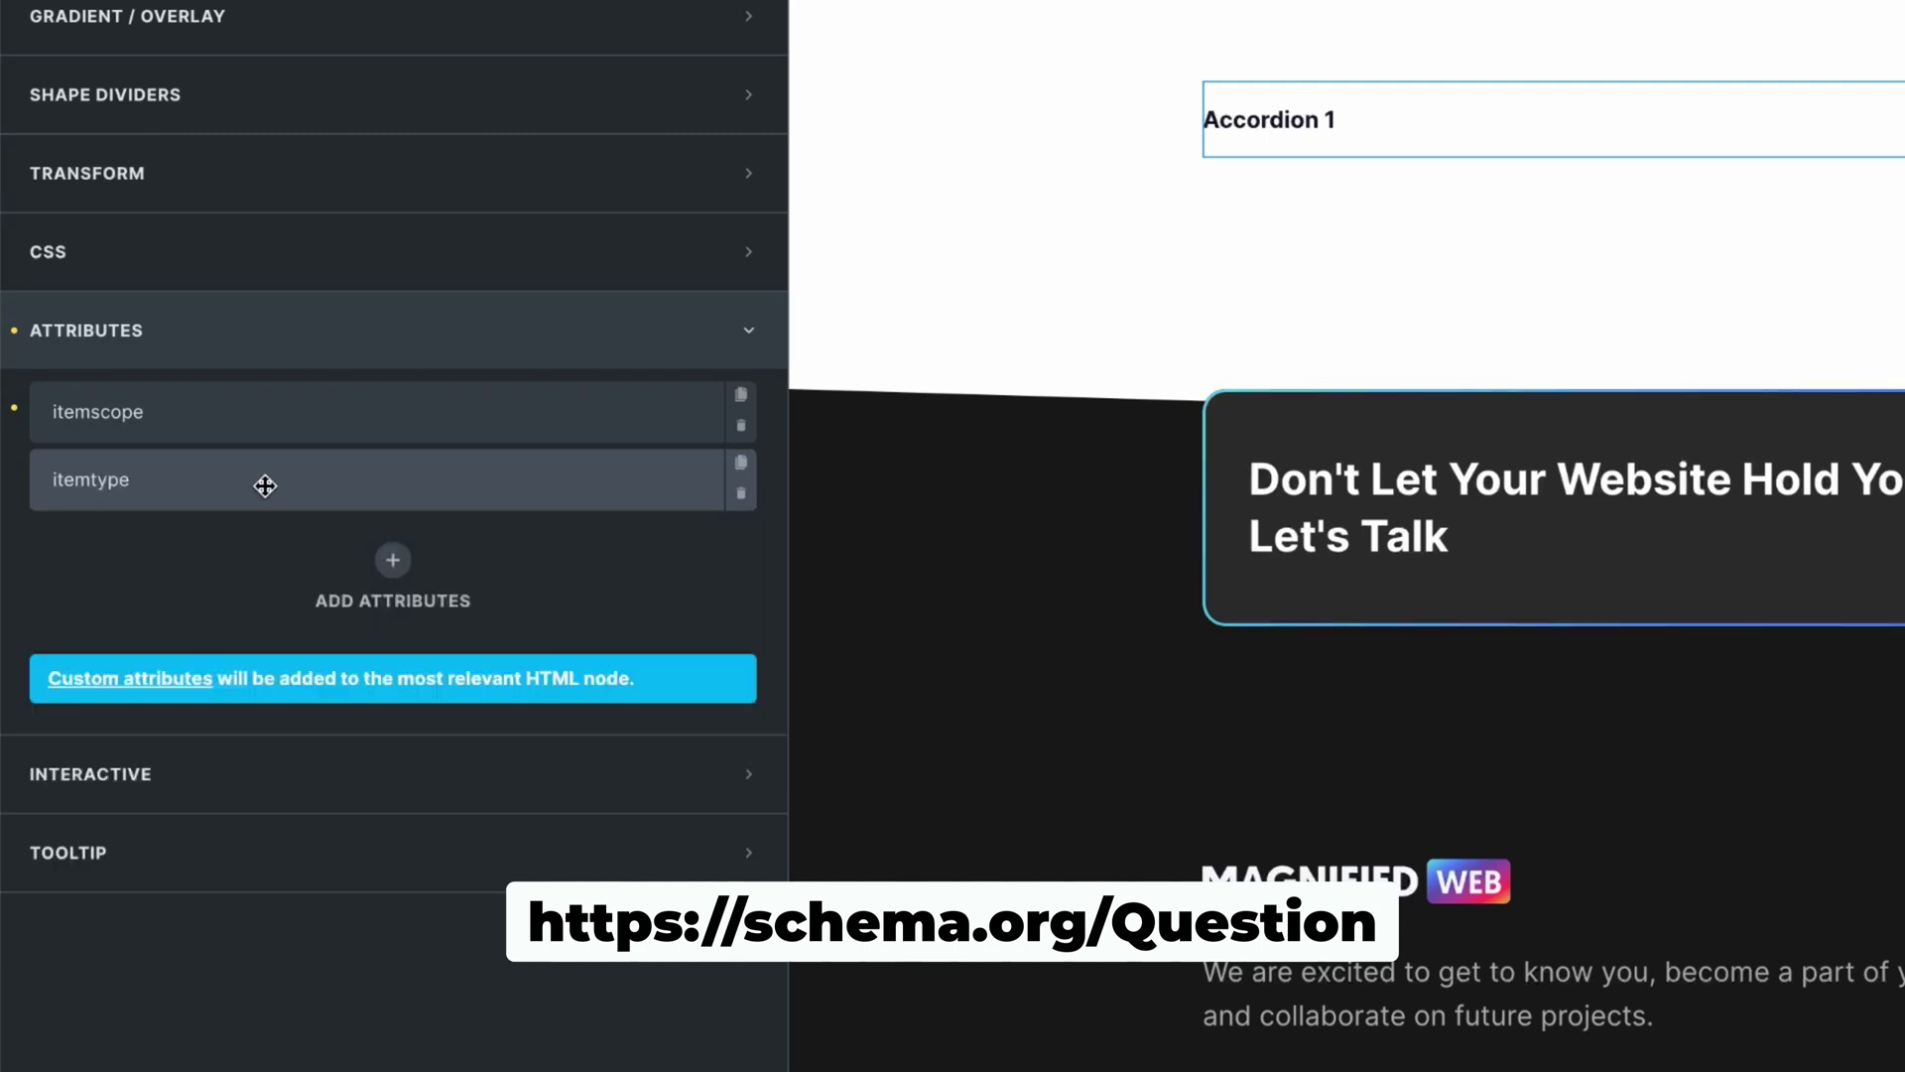
Step: Add an itemprop attribute with the value mainEntity to the accordion Item
{"action": "left_click", "coordinate": [393, 563]}
{"action": "left_click", "coordinate": [325, 661]}
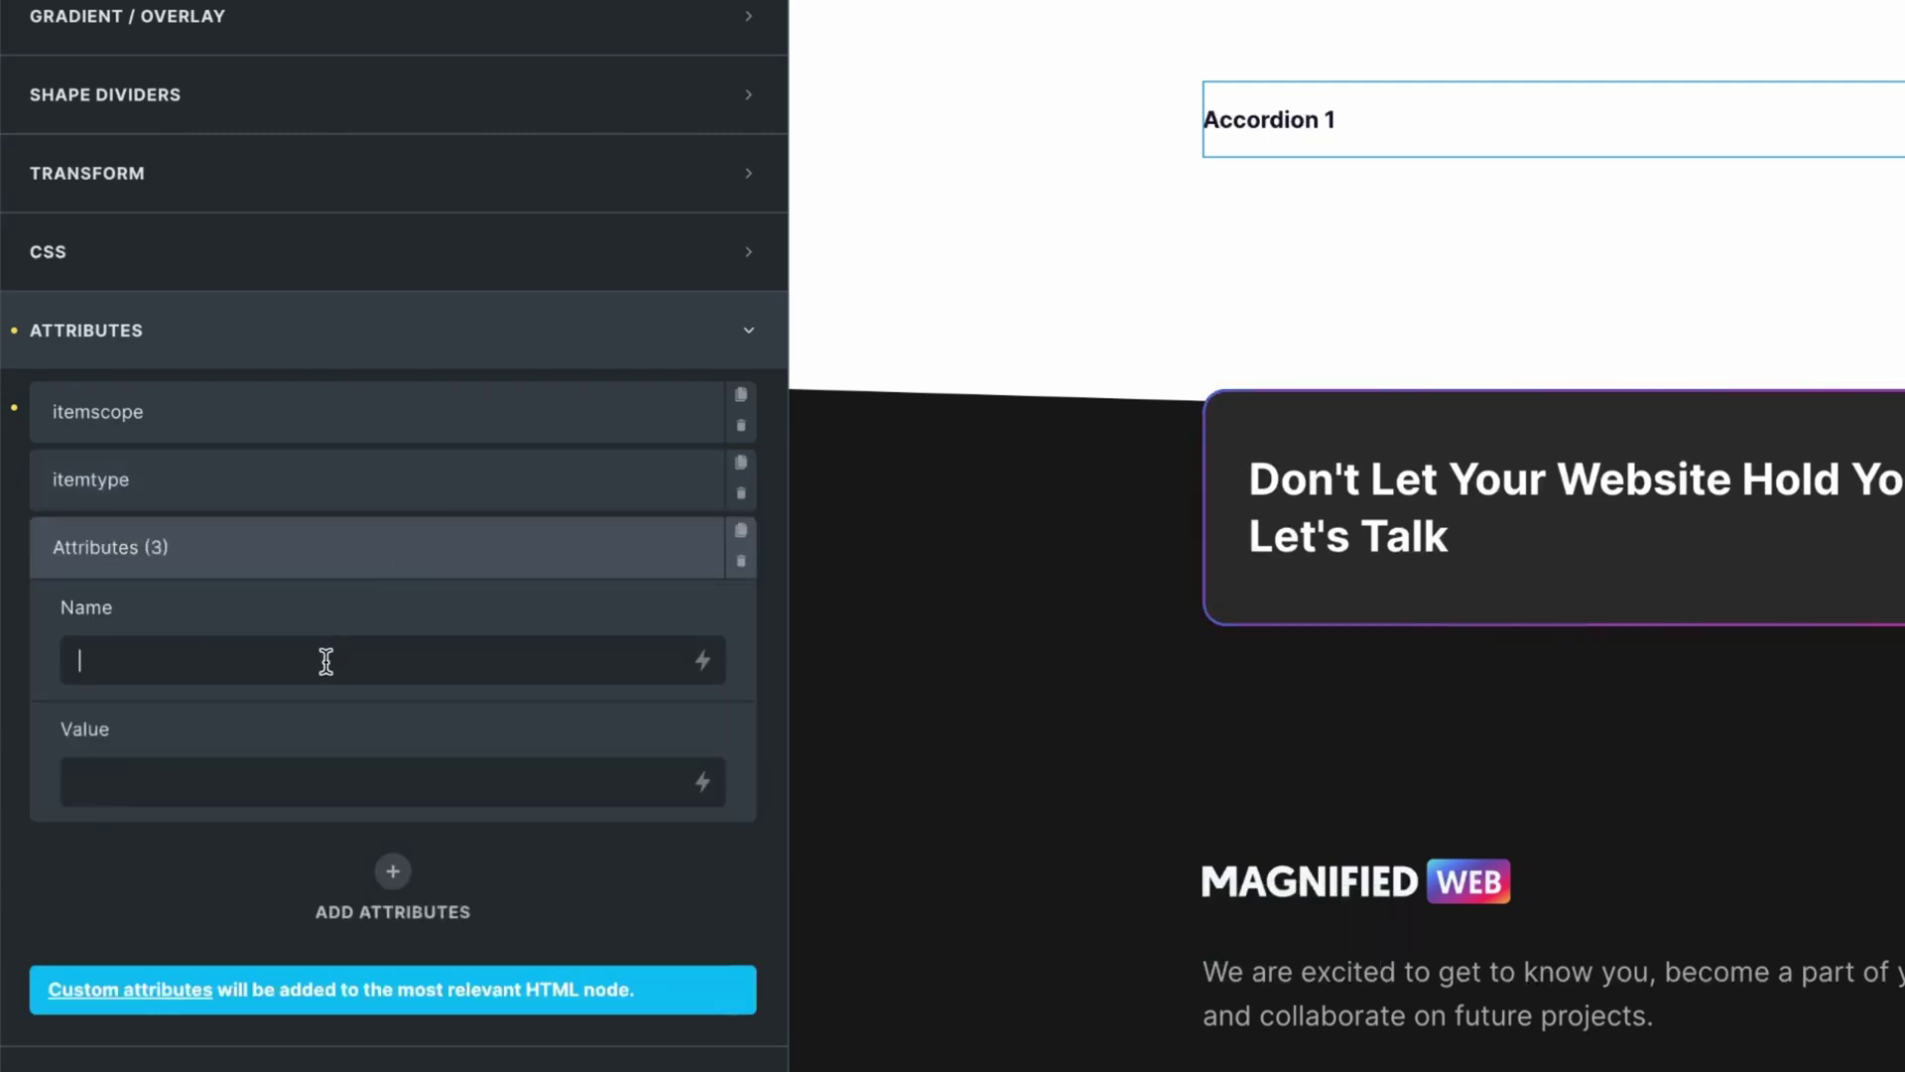
{"action": "type", "text": "itemprop"}
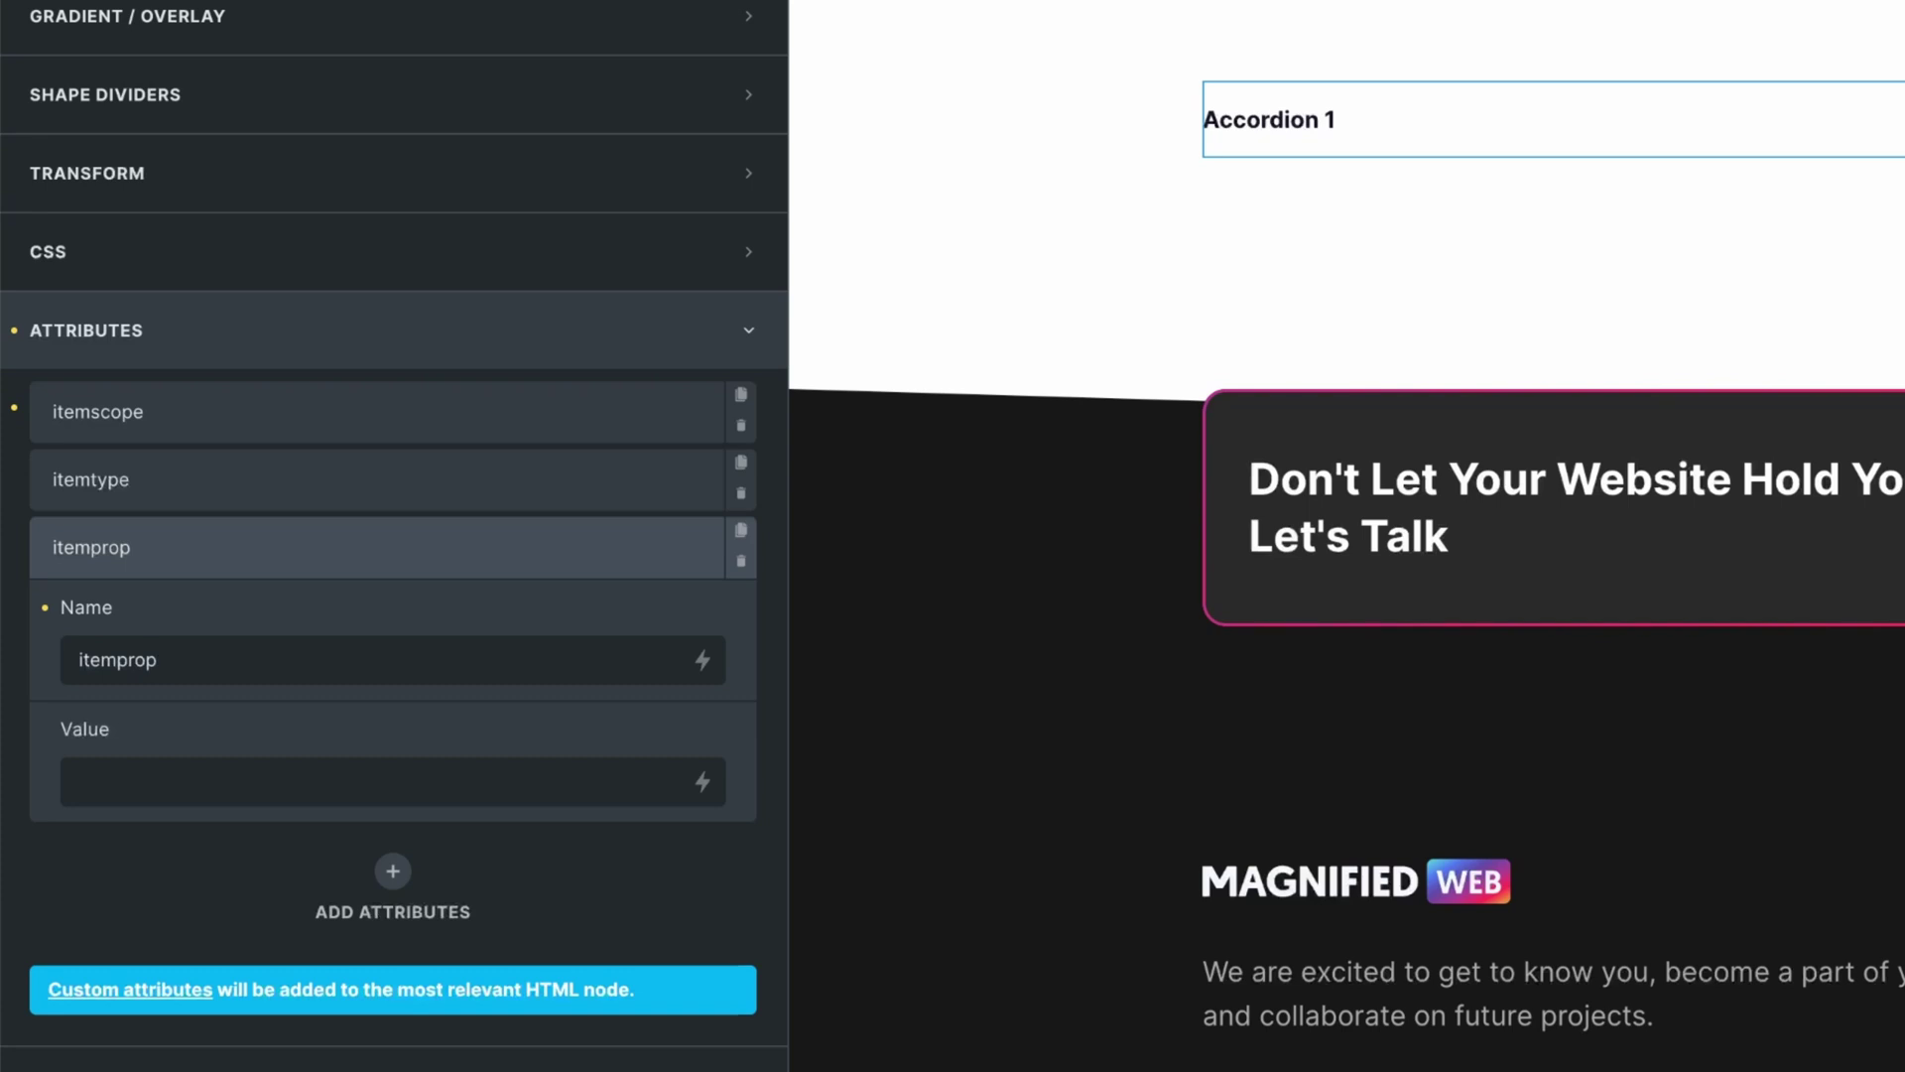
{"action": "type", "text": "mainEnt"}
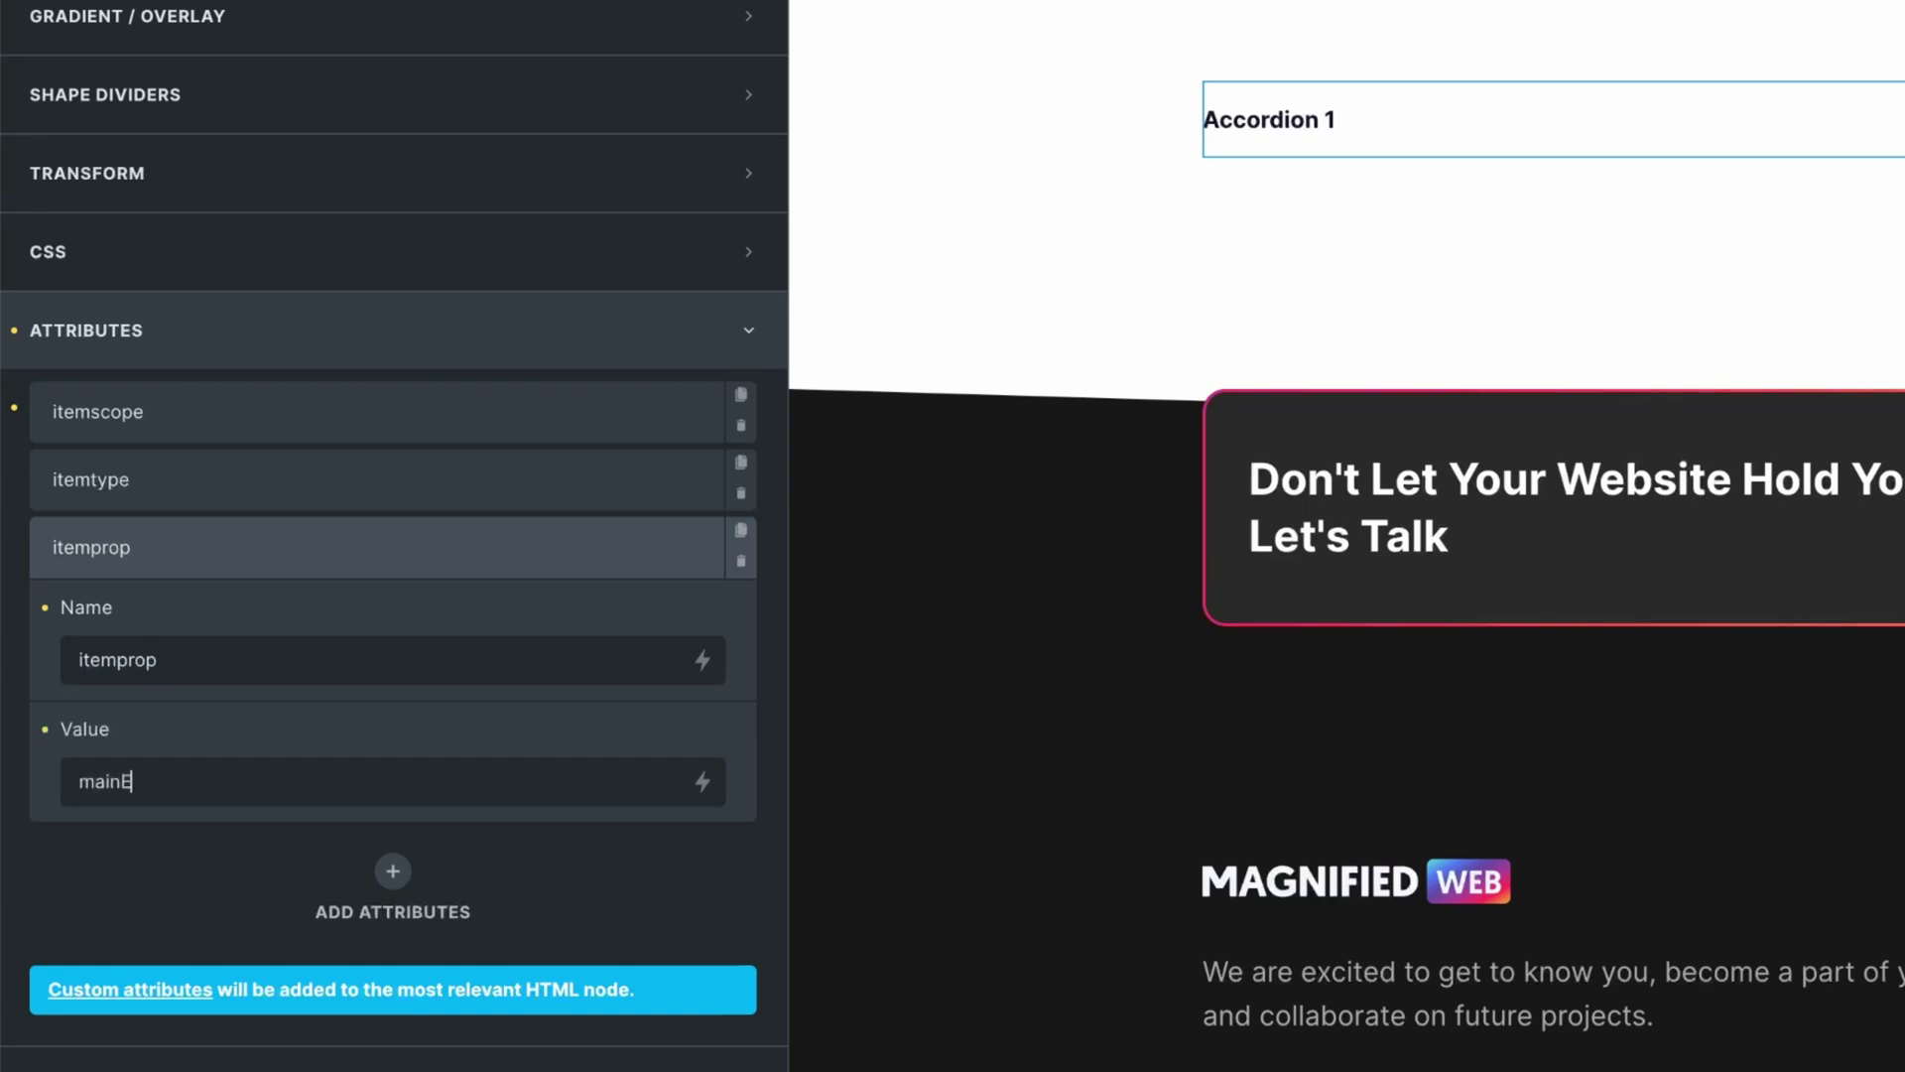
{"action": "type", "text": "ti"}
{"action": "key", "text": "BackSpace"}
{"action": "key", "text": "BackSpace"}
{"action": "type", "text": "ity"}
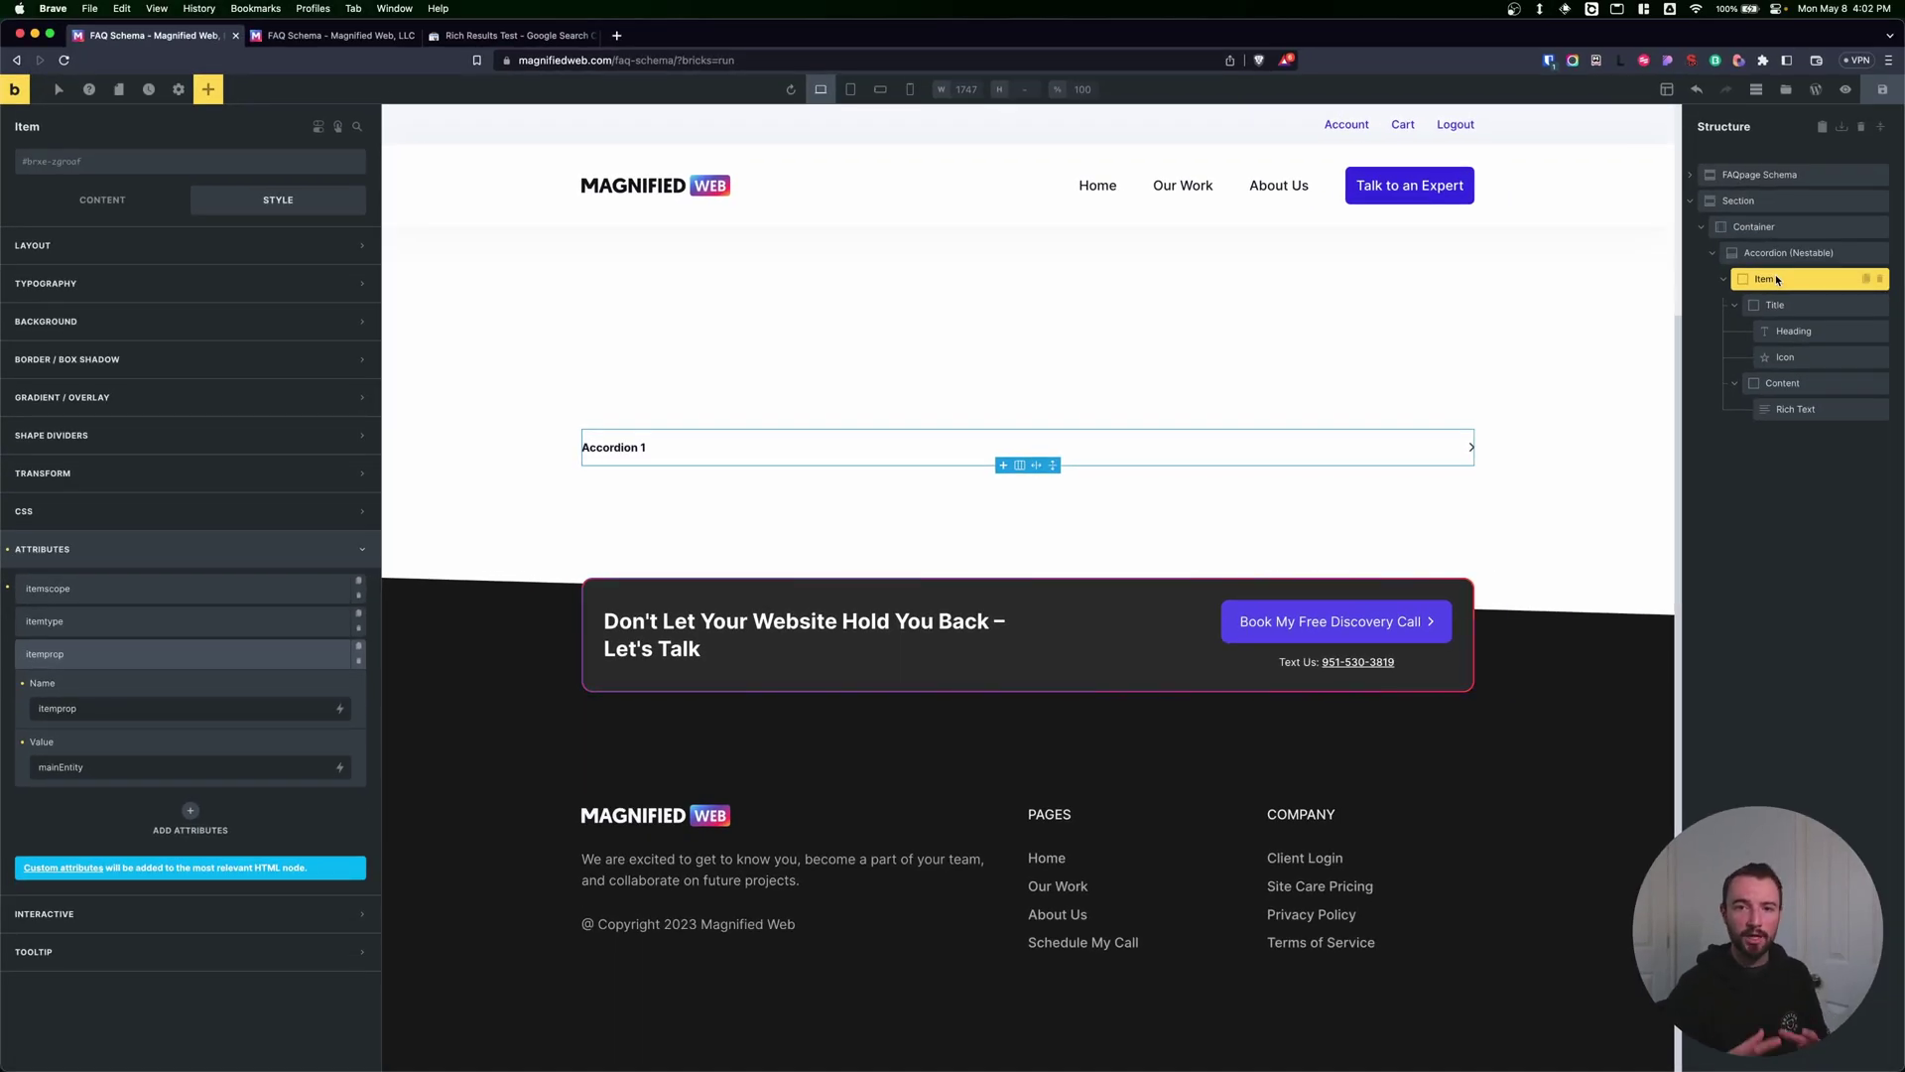
Step: Add an itemprop attribute with the value name to the Heading inside the accordion item's Title
{"action": "left_click", "coordinate": [1781, 334]}
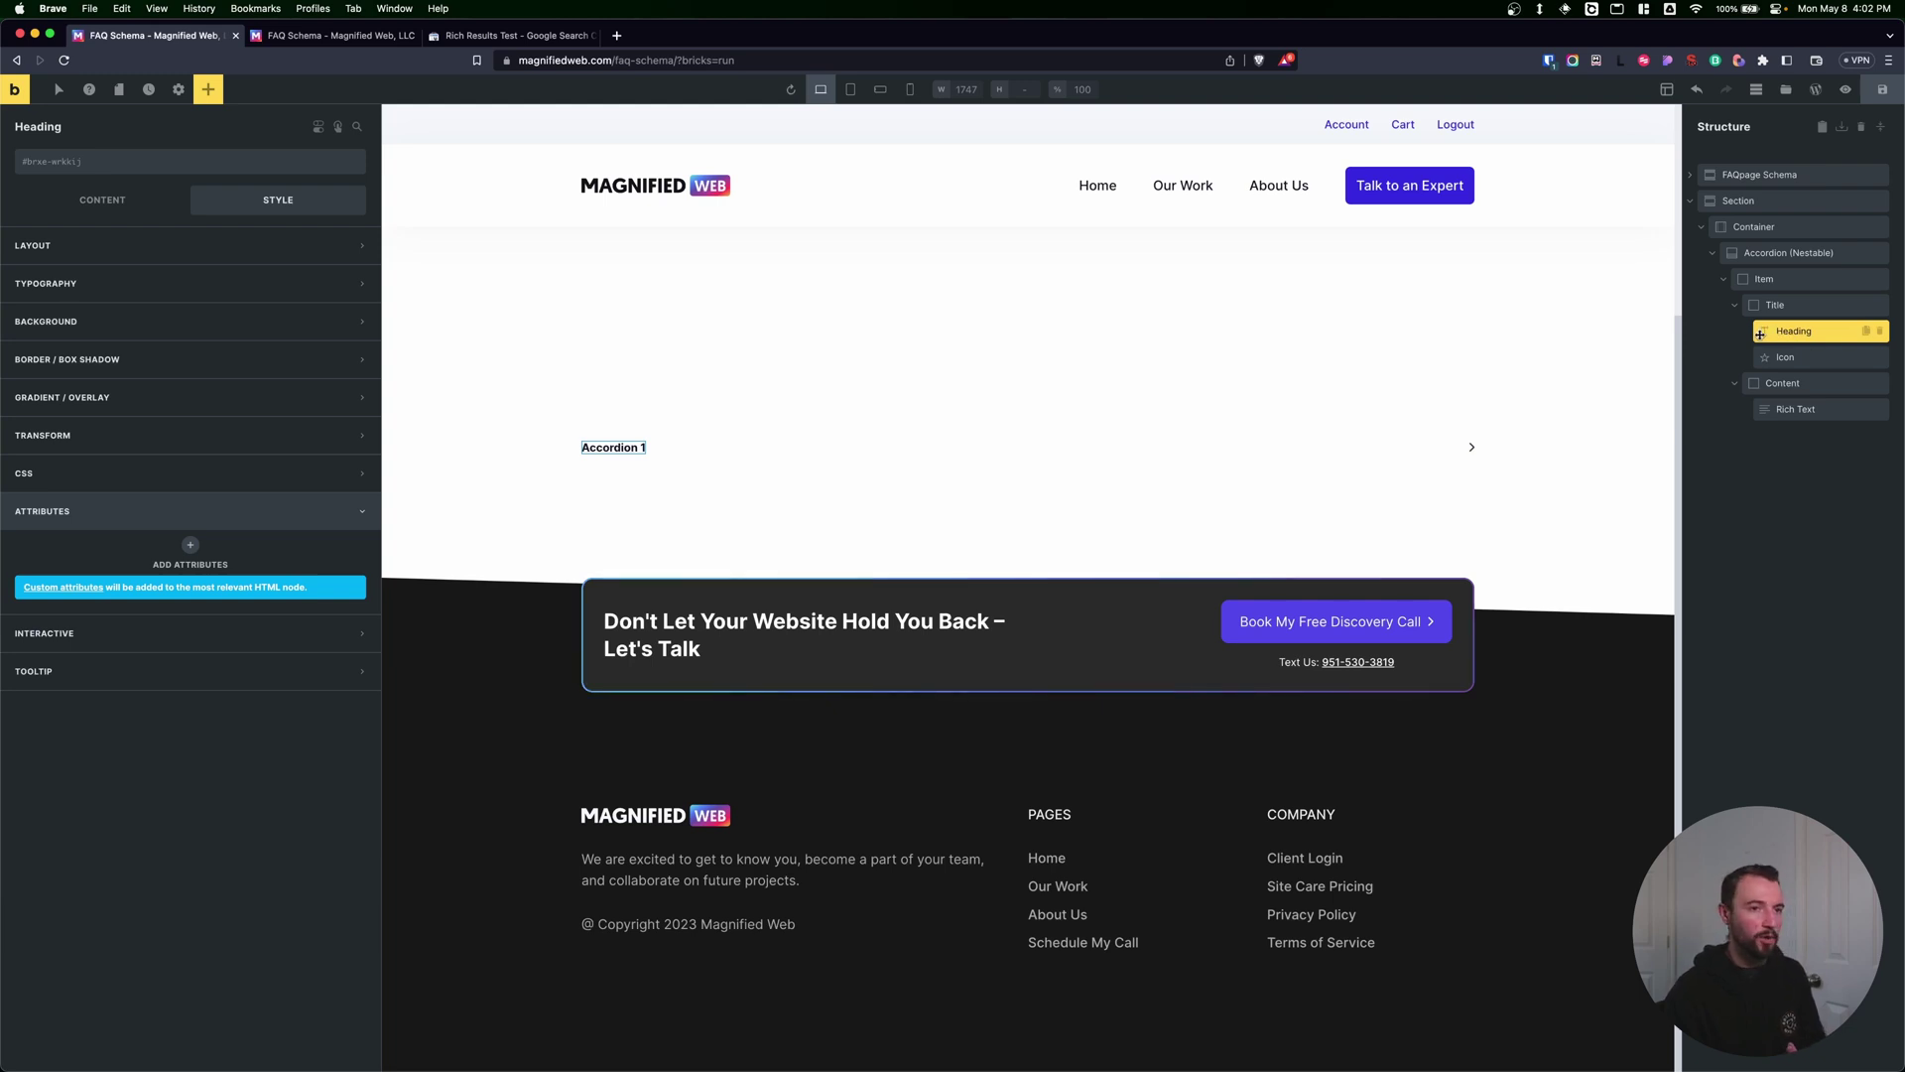
{"action": "left_click", "coordinate": [191, 544]}
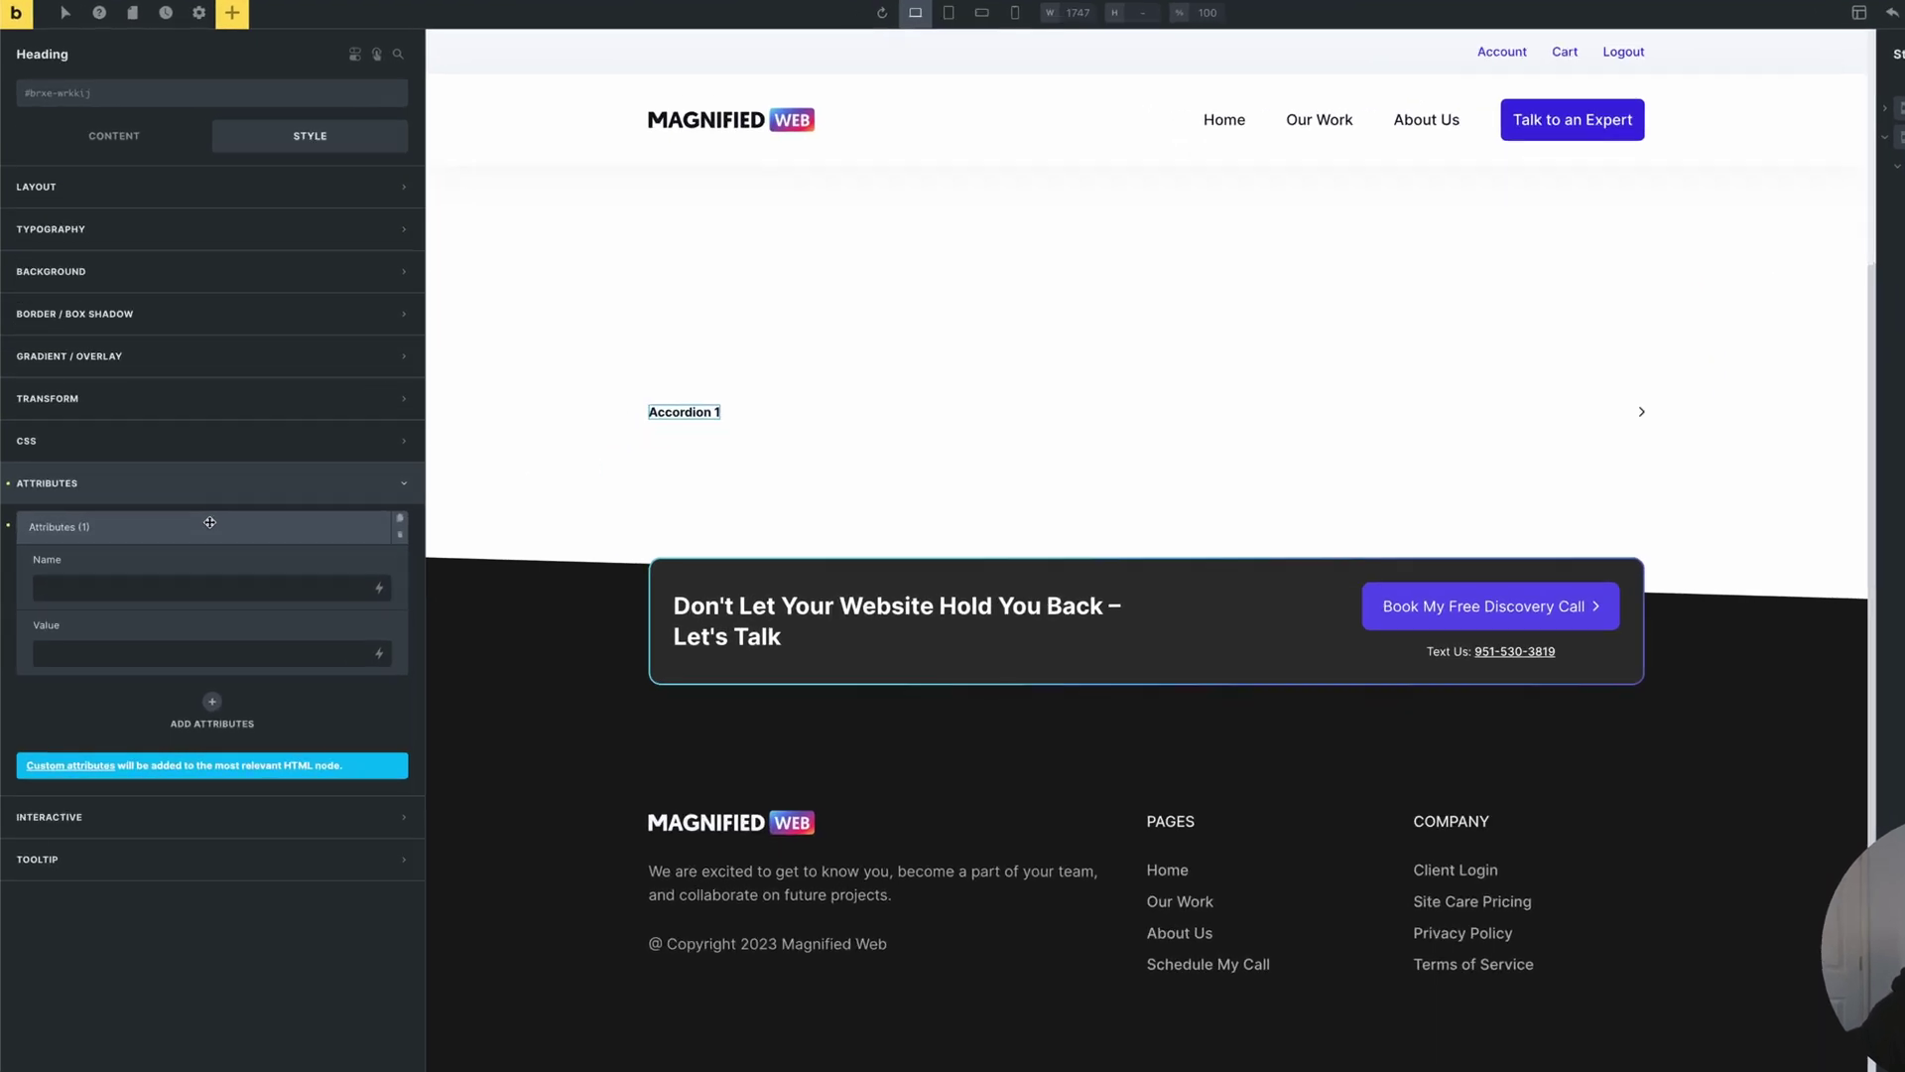
{"action": "left_click", "coordinate": [213, 587]}
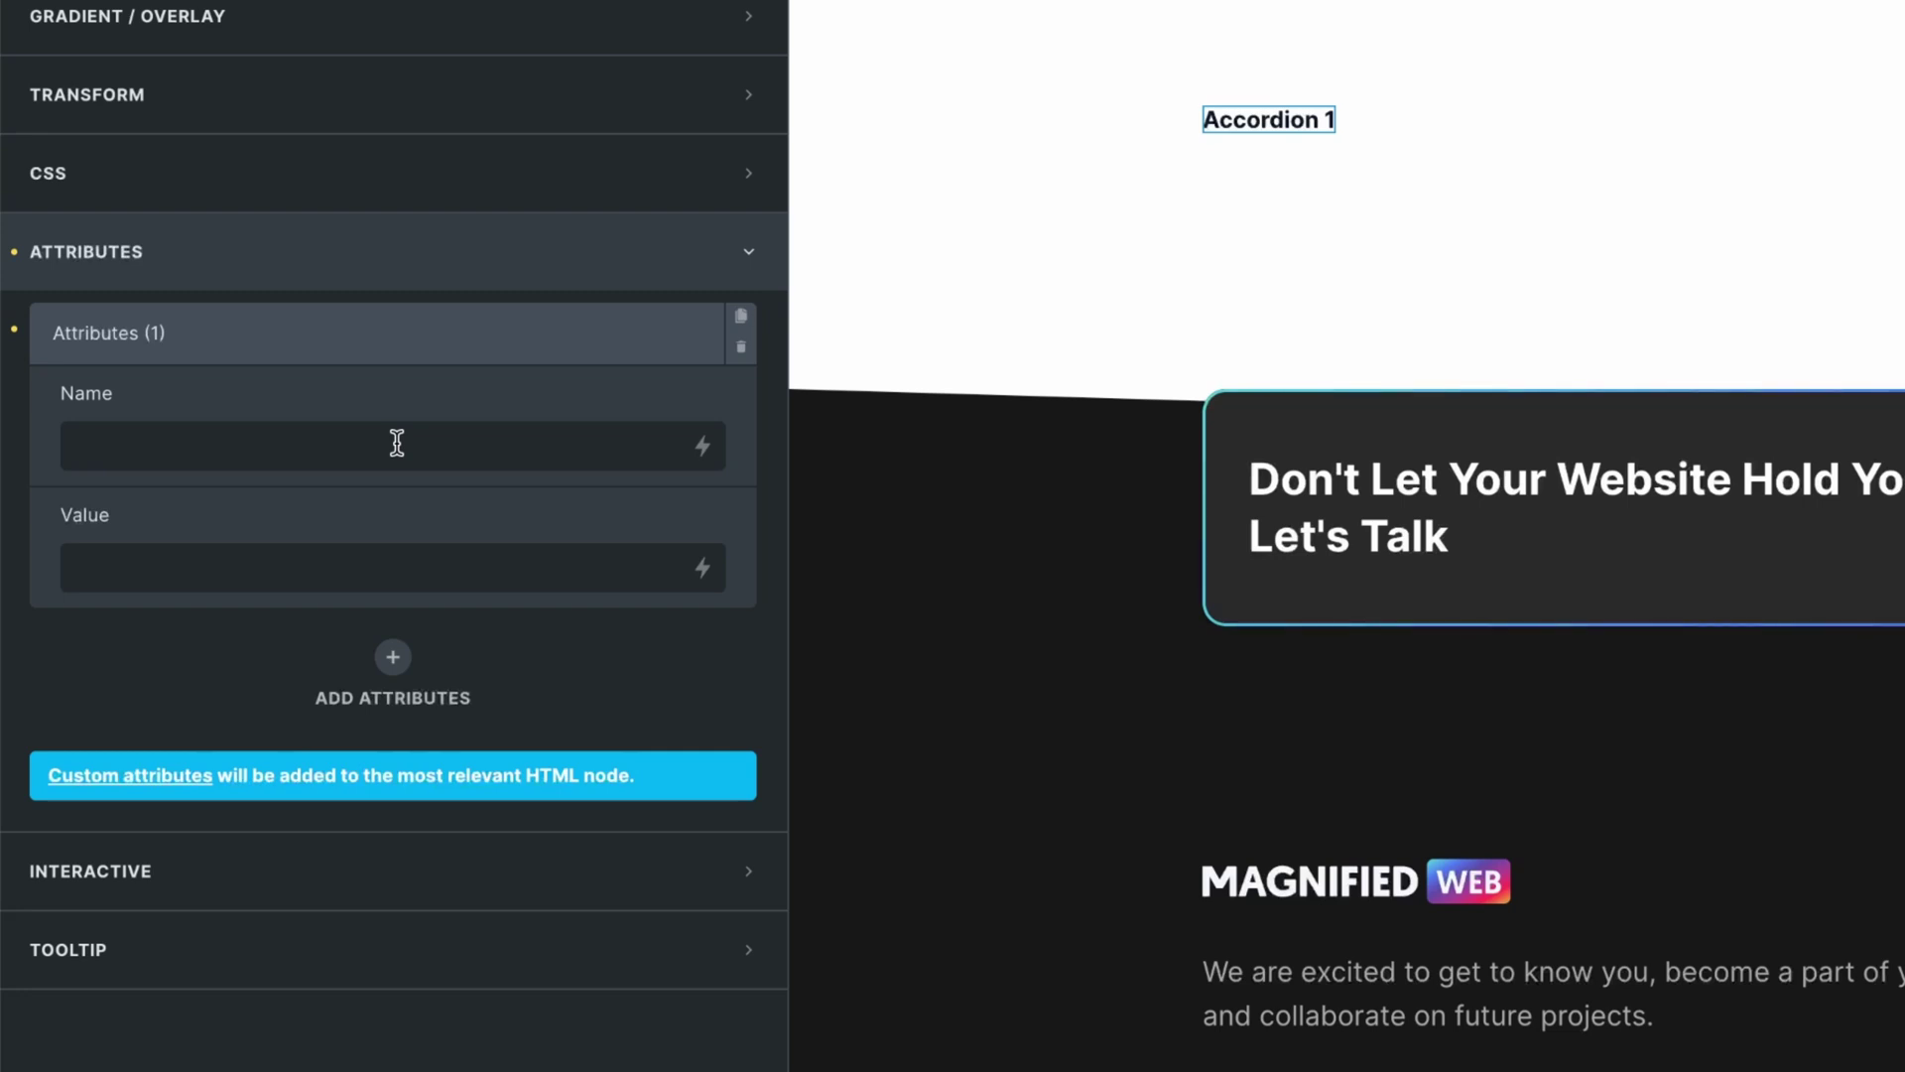
{"action": "type", "text": "item"}
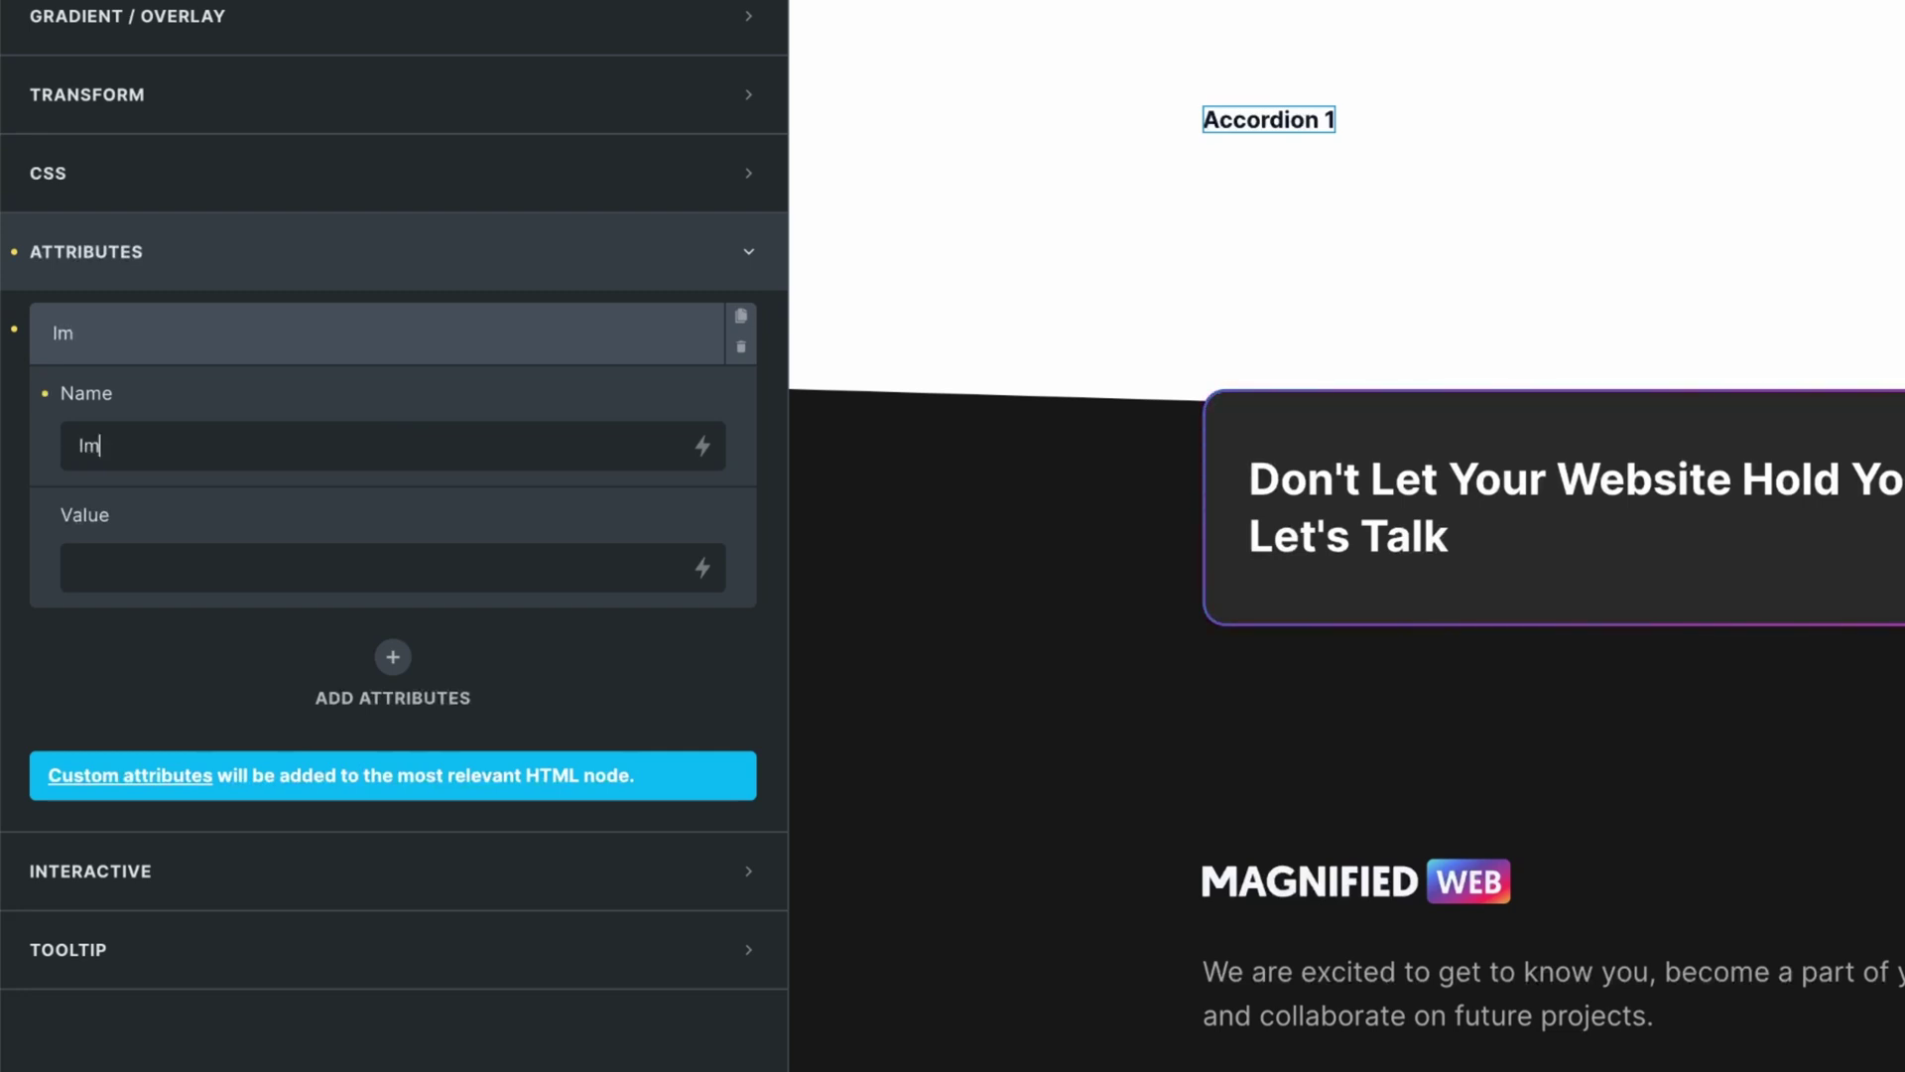
{"action": "key", "text": "BackSpace"}
{"action": "key", "text": "BackSpace"}
{"action": "key", "text": "BackSpace"}
{"action": "key", "text": "BackSpace"}
{"action": "type", "text": "itemprop"}
{"action": "key", "text": "Tab"}
{"action": "type", "text": "name"}
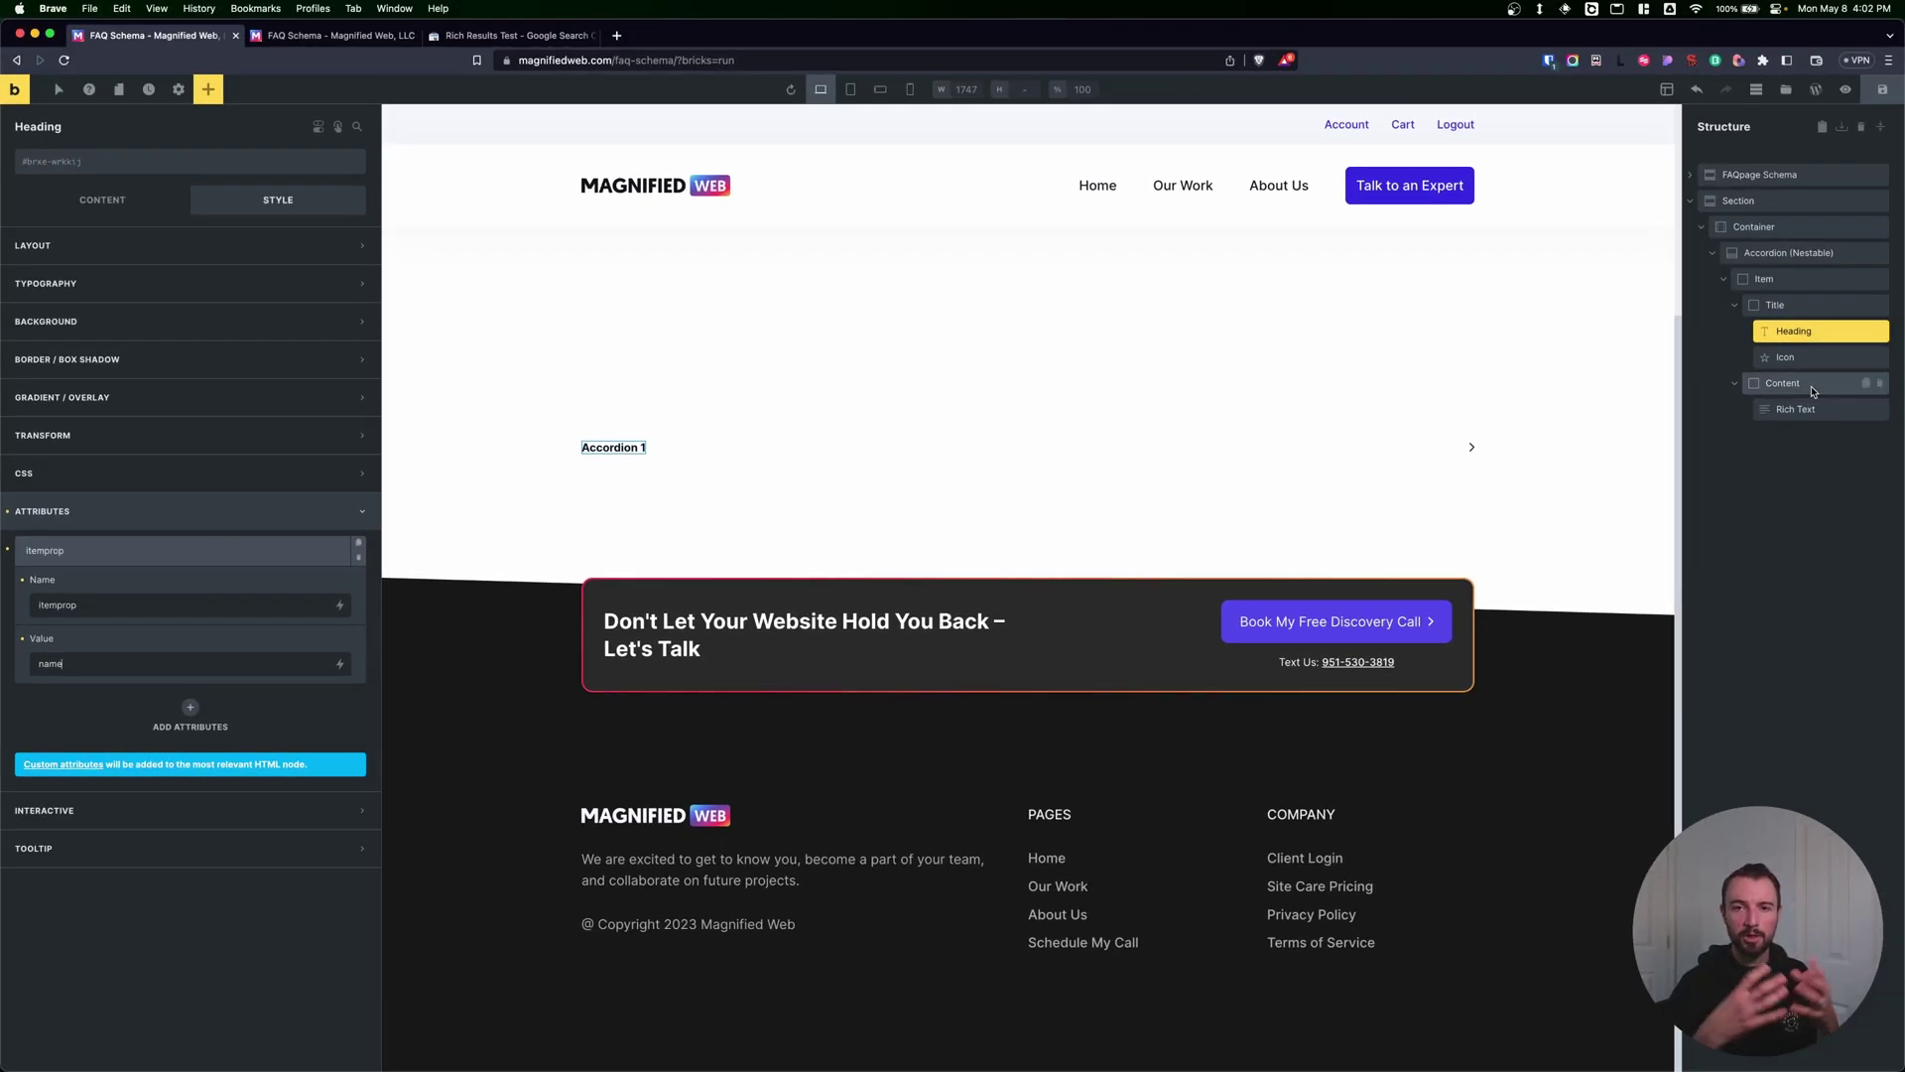
Step: Add an itemscope attribute with no value to the accordion item's Content block
{"action": "left_click", "coordinate": [1798, 385]}
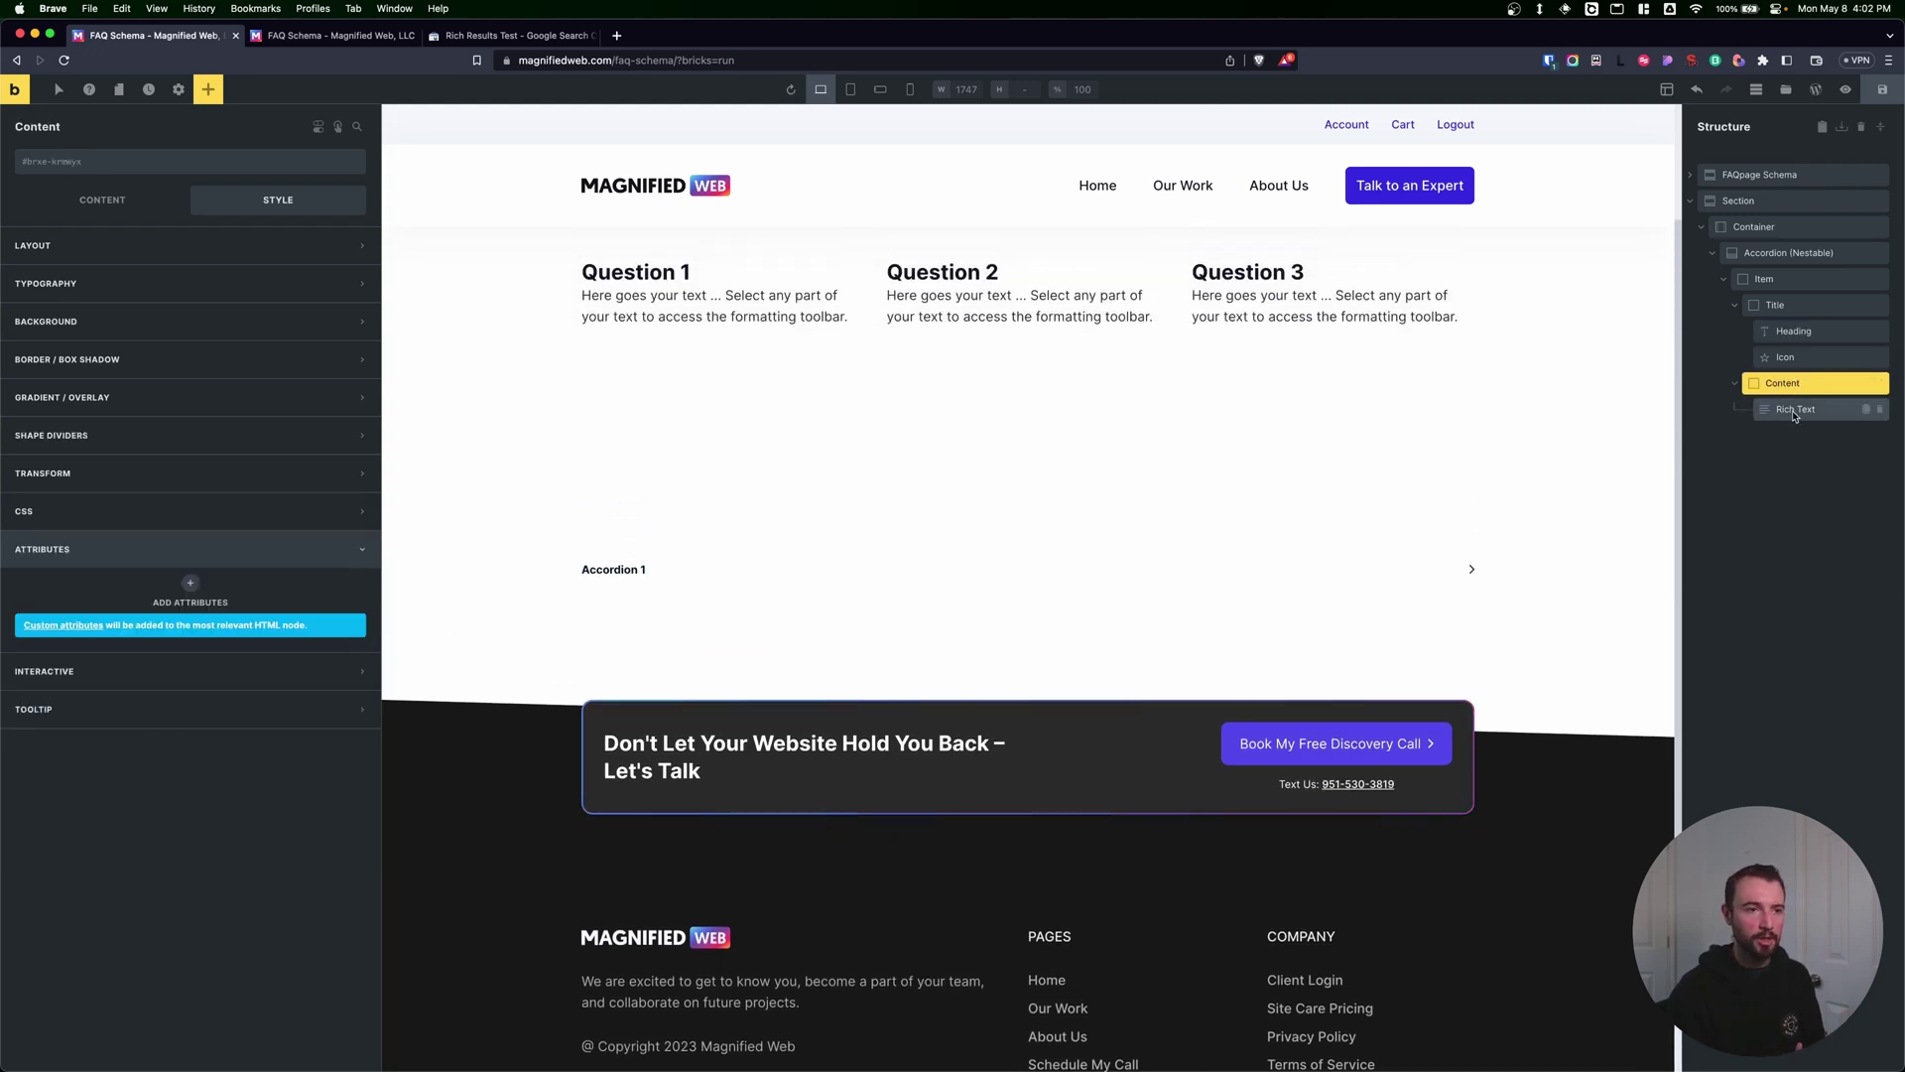
{"action": "left_click", "coordinate": [1800, 412]}
{"action": "left_click", "coordinate": [1807, 390]}
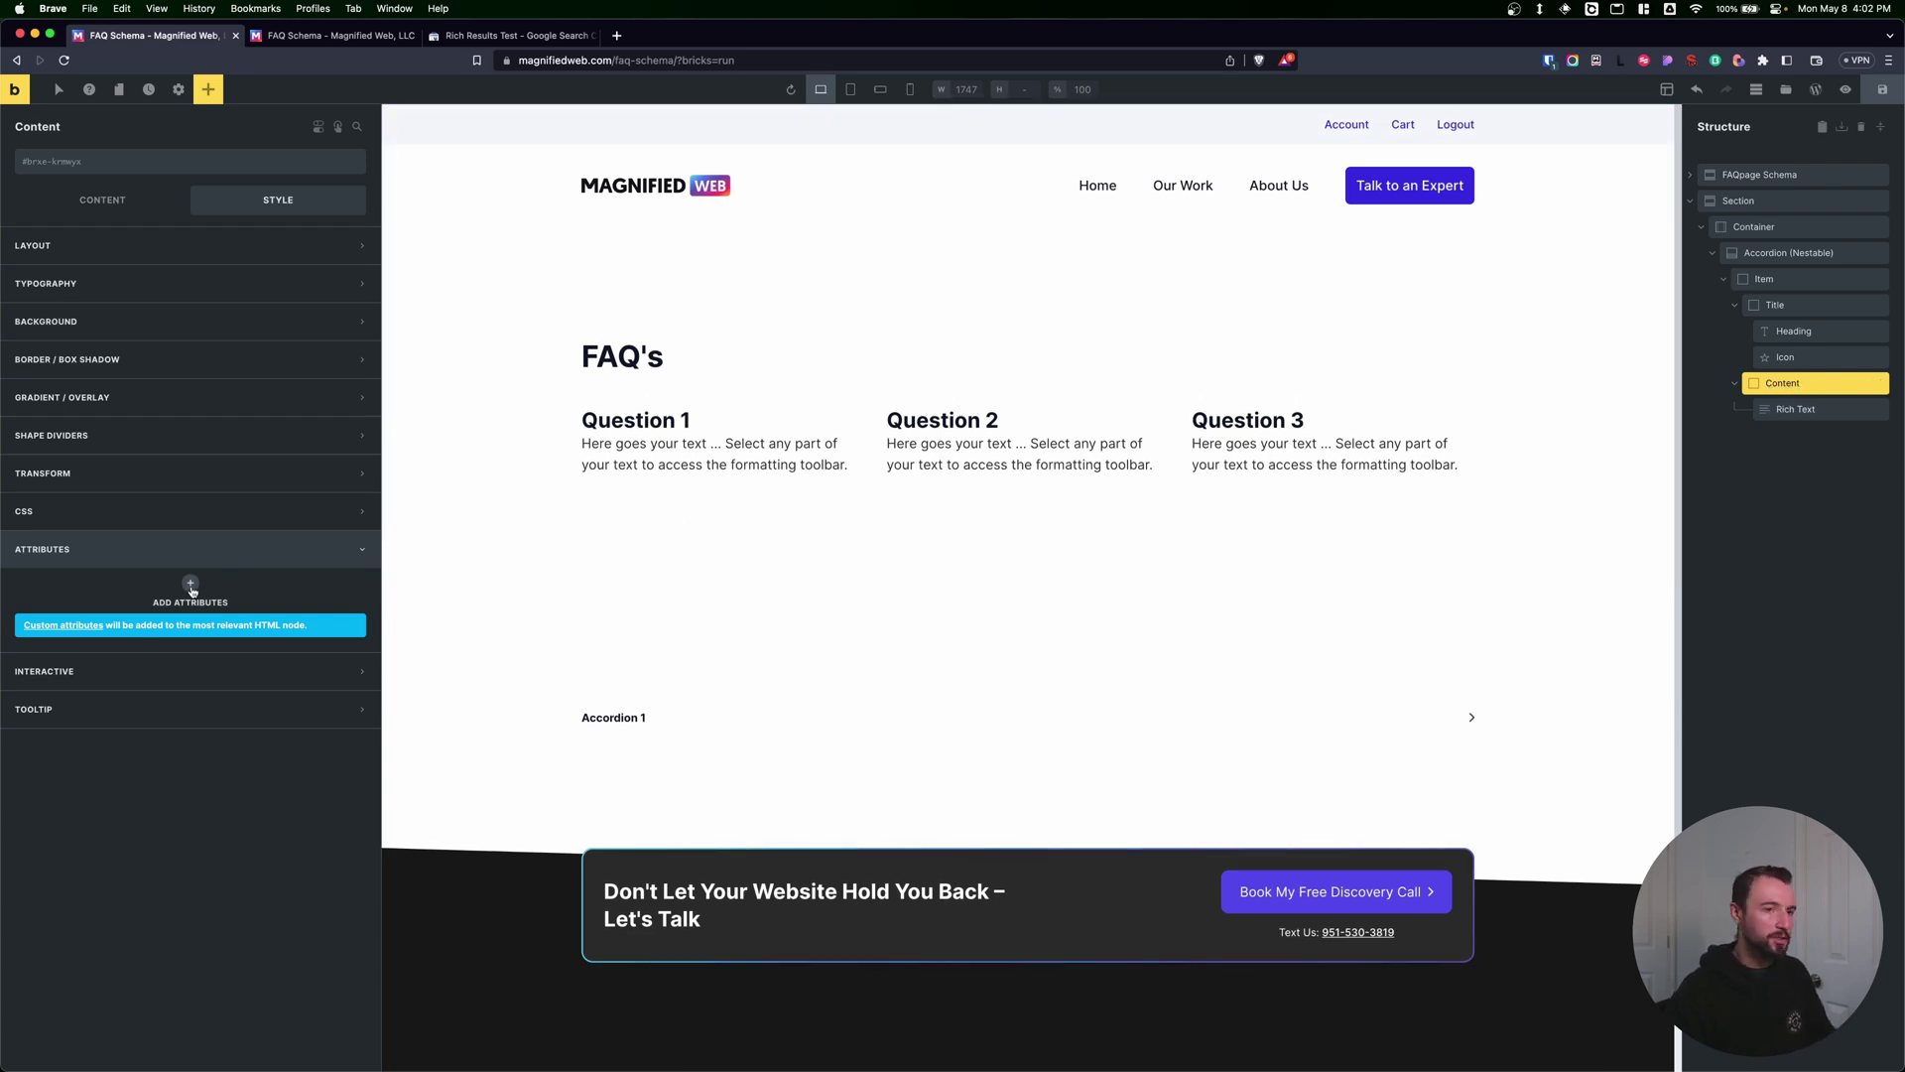
{"action": "left_click", "coordinate": [191, 586]}
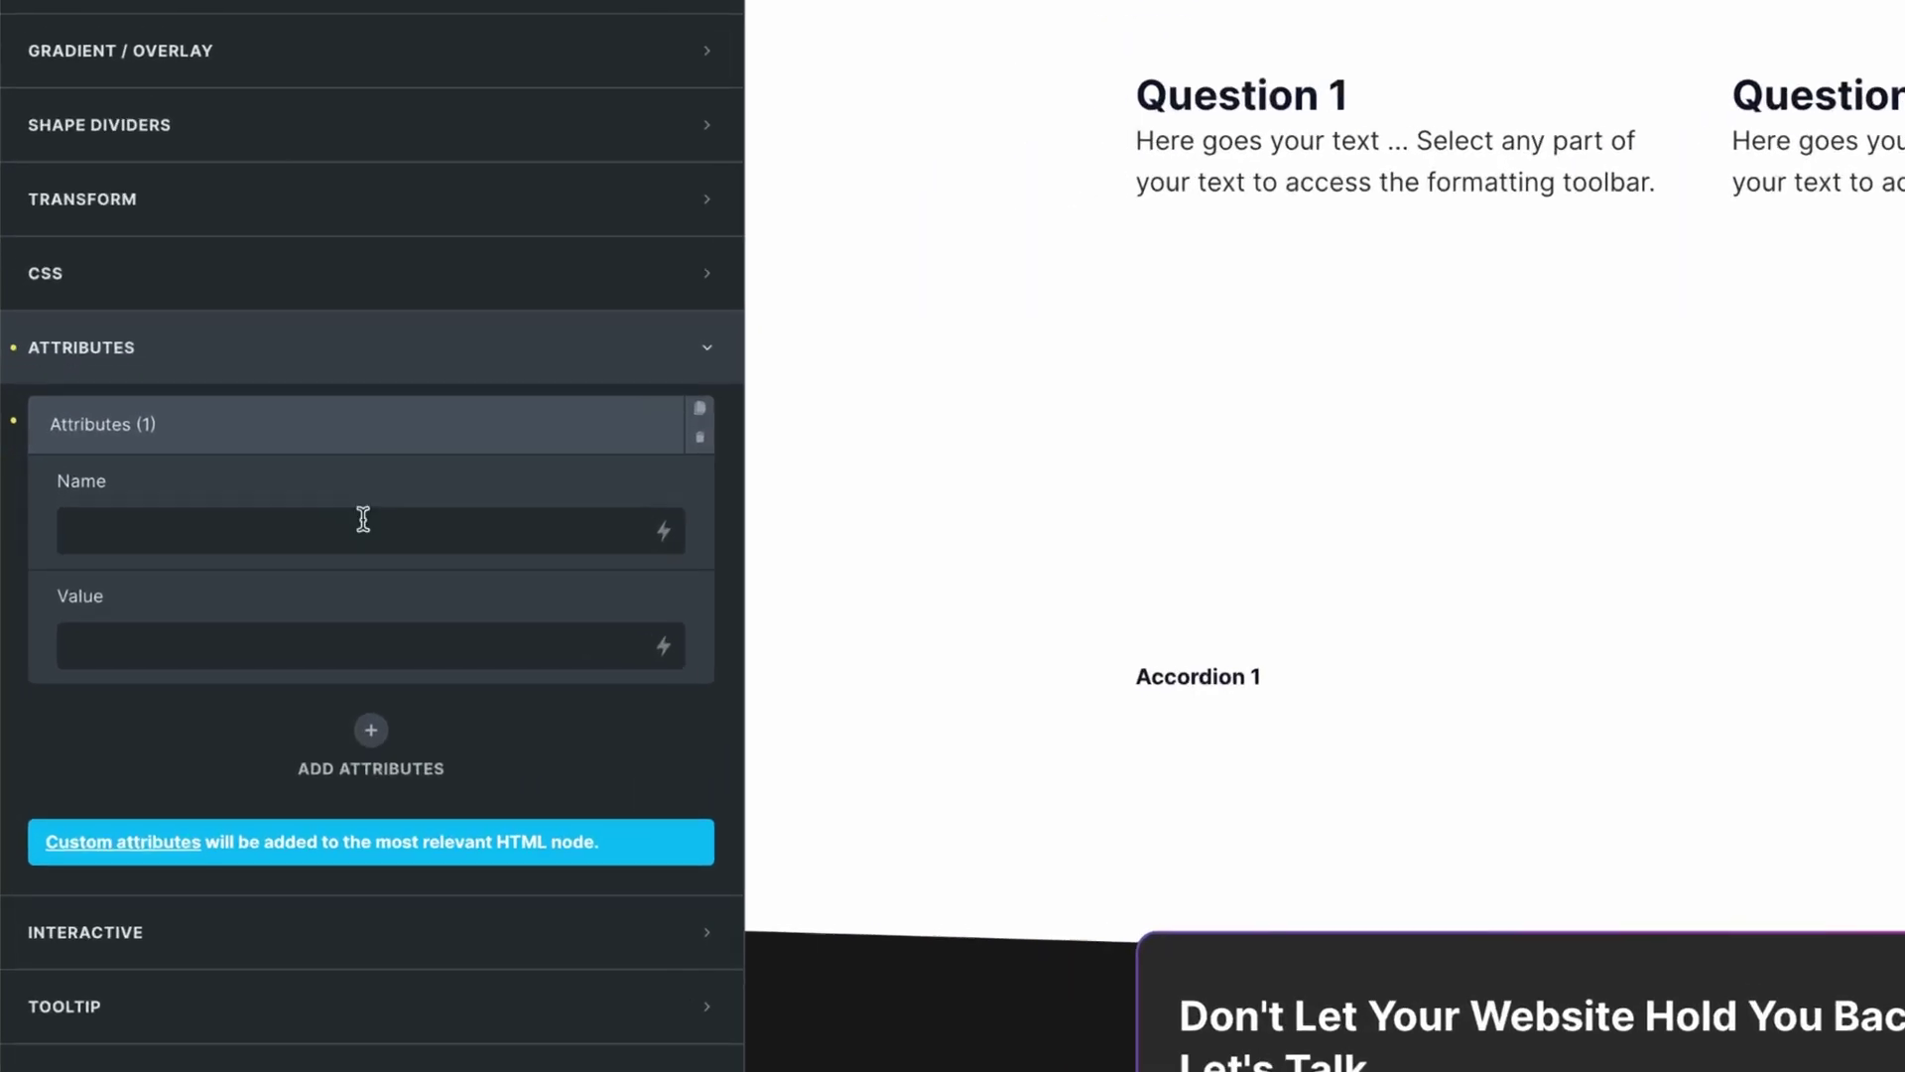
{"action": "left_click", "coordinate": [363, 518]}
{"action": "type", "text": "itemsc"}
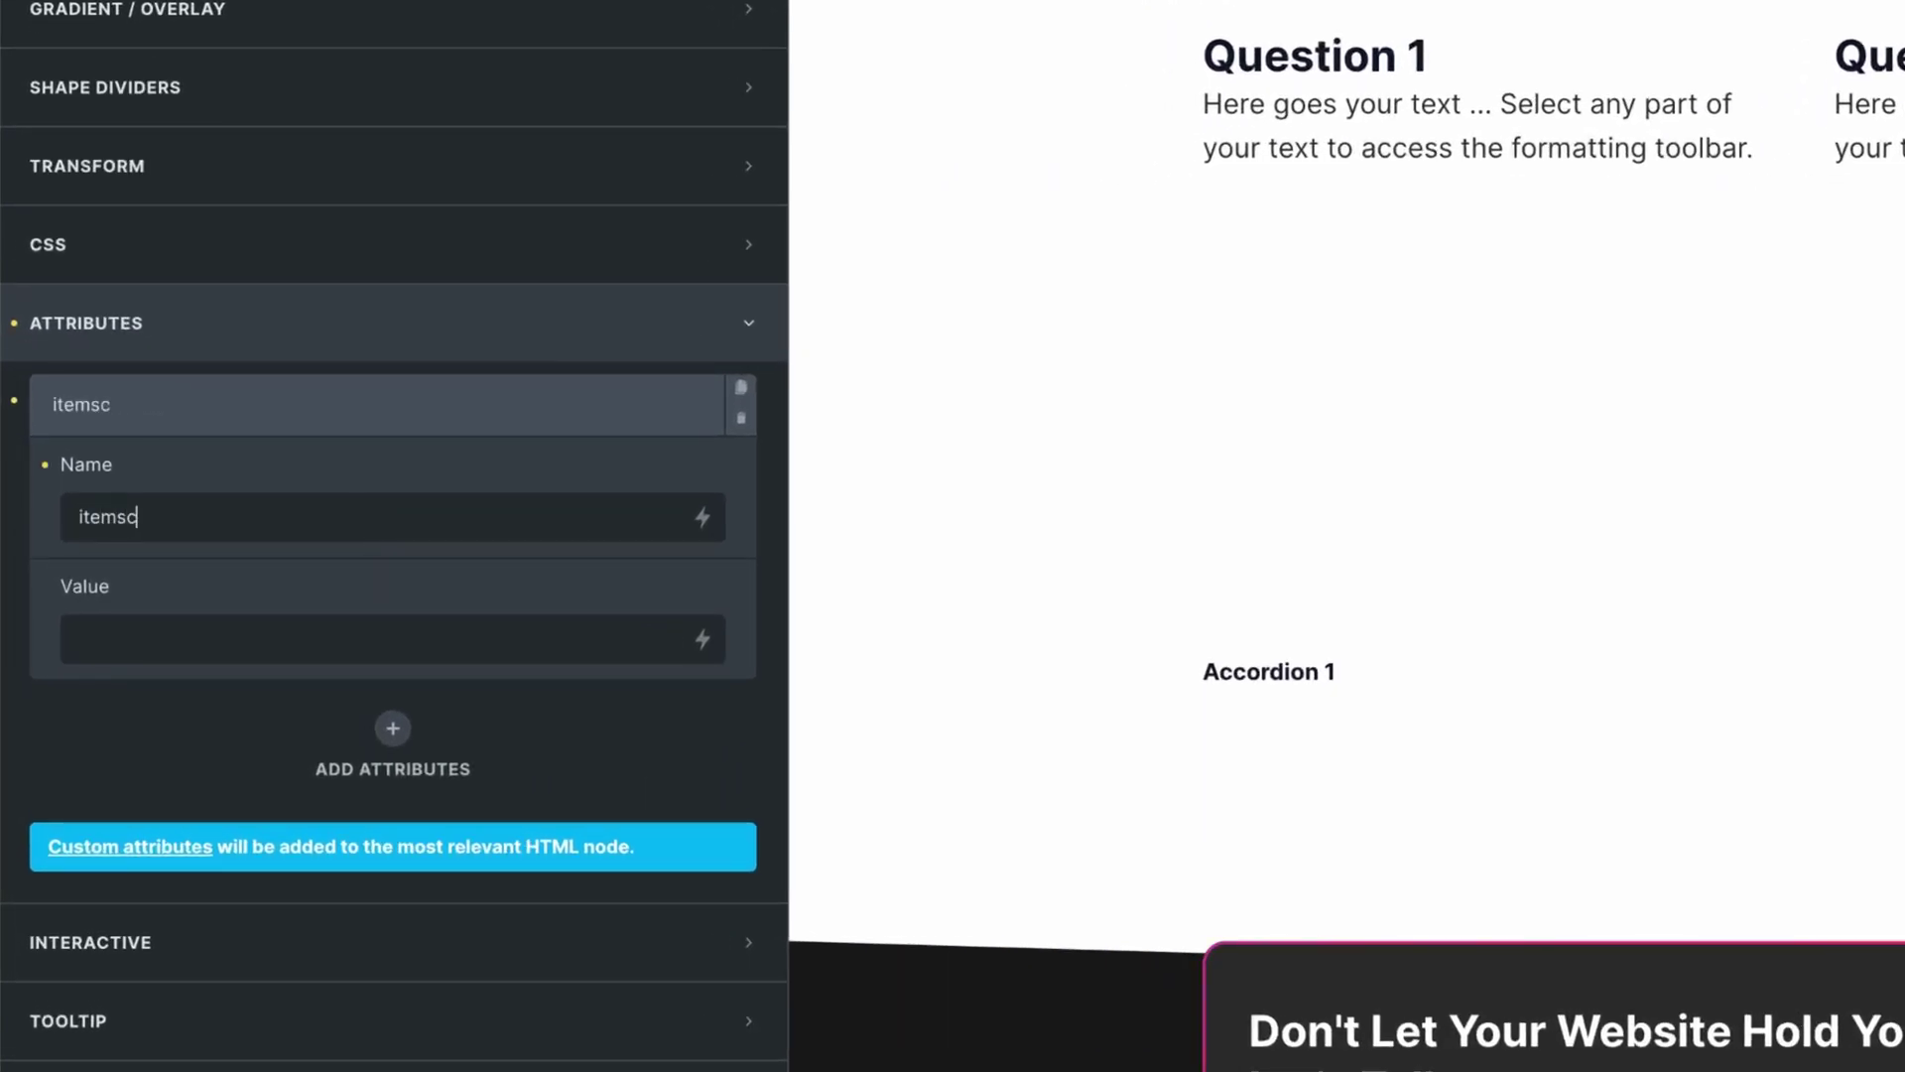
{"action": "type", "text": "ope"}
{"action": "left_click", "coordinate": [393, 728]}
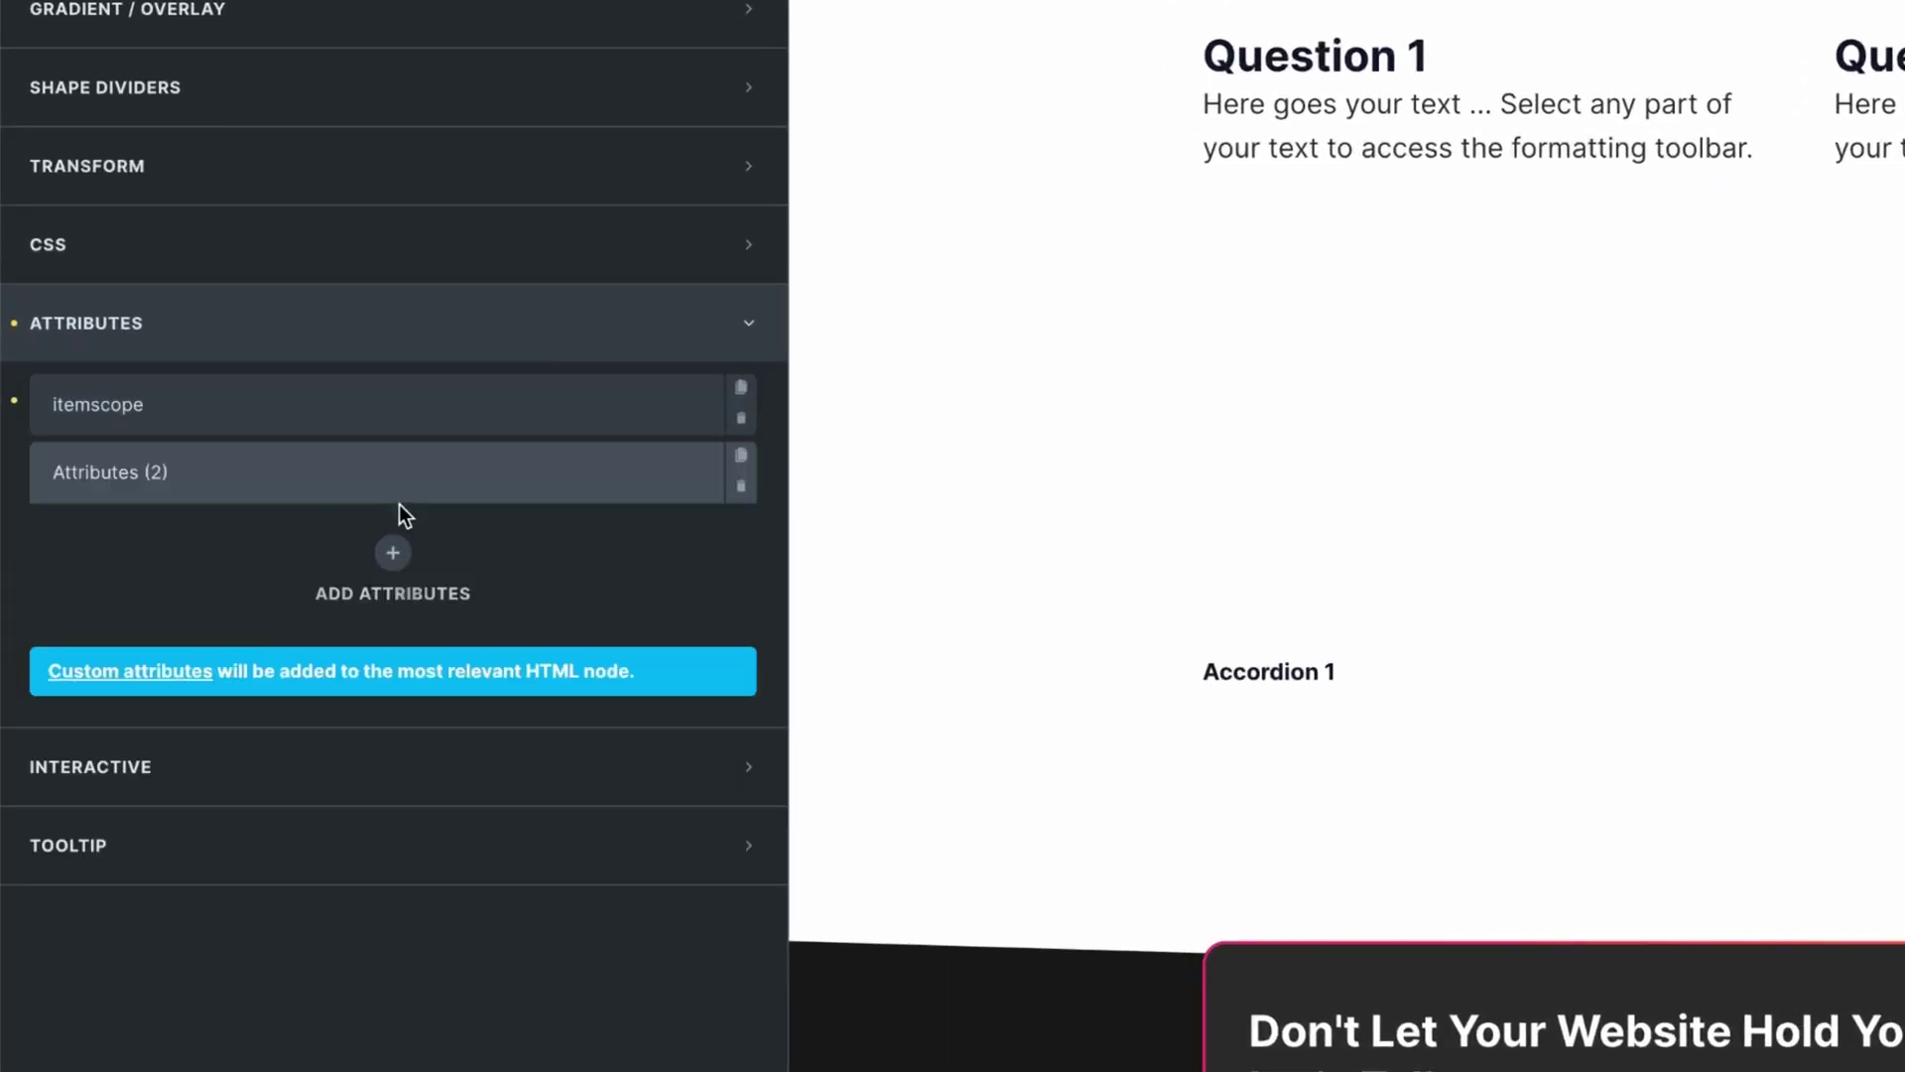
{"action": "left_click", "coordinate": [340, 584]}
{"action": "type", "text": "itemtype"}
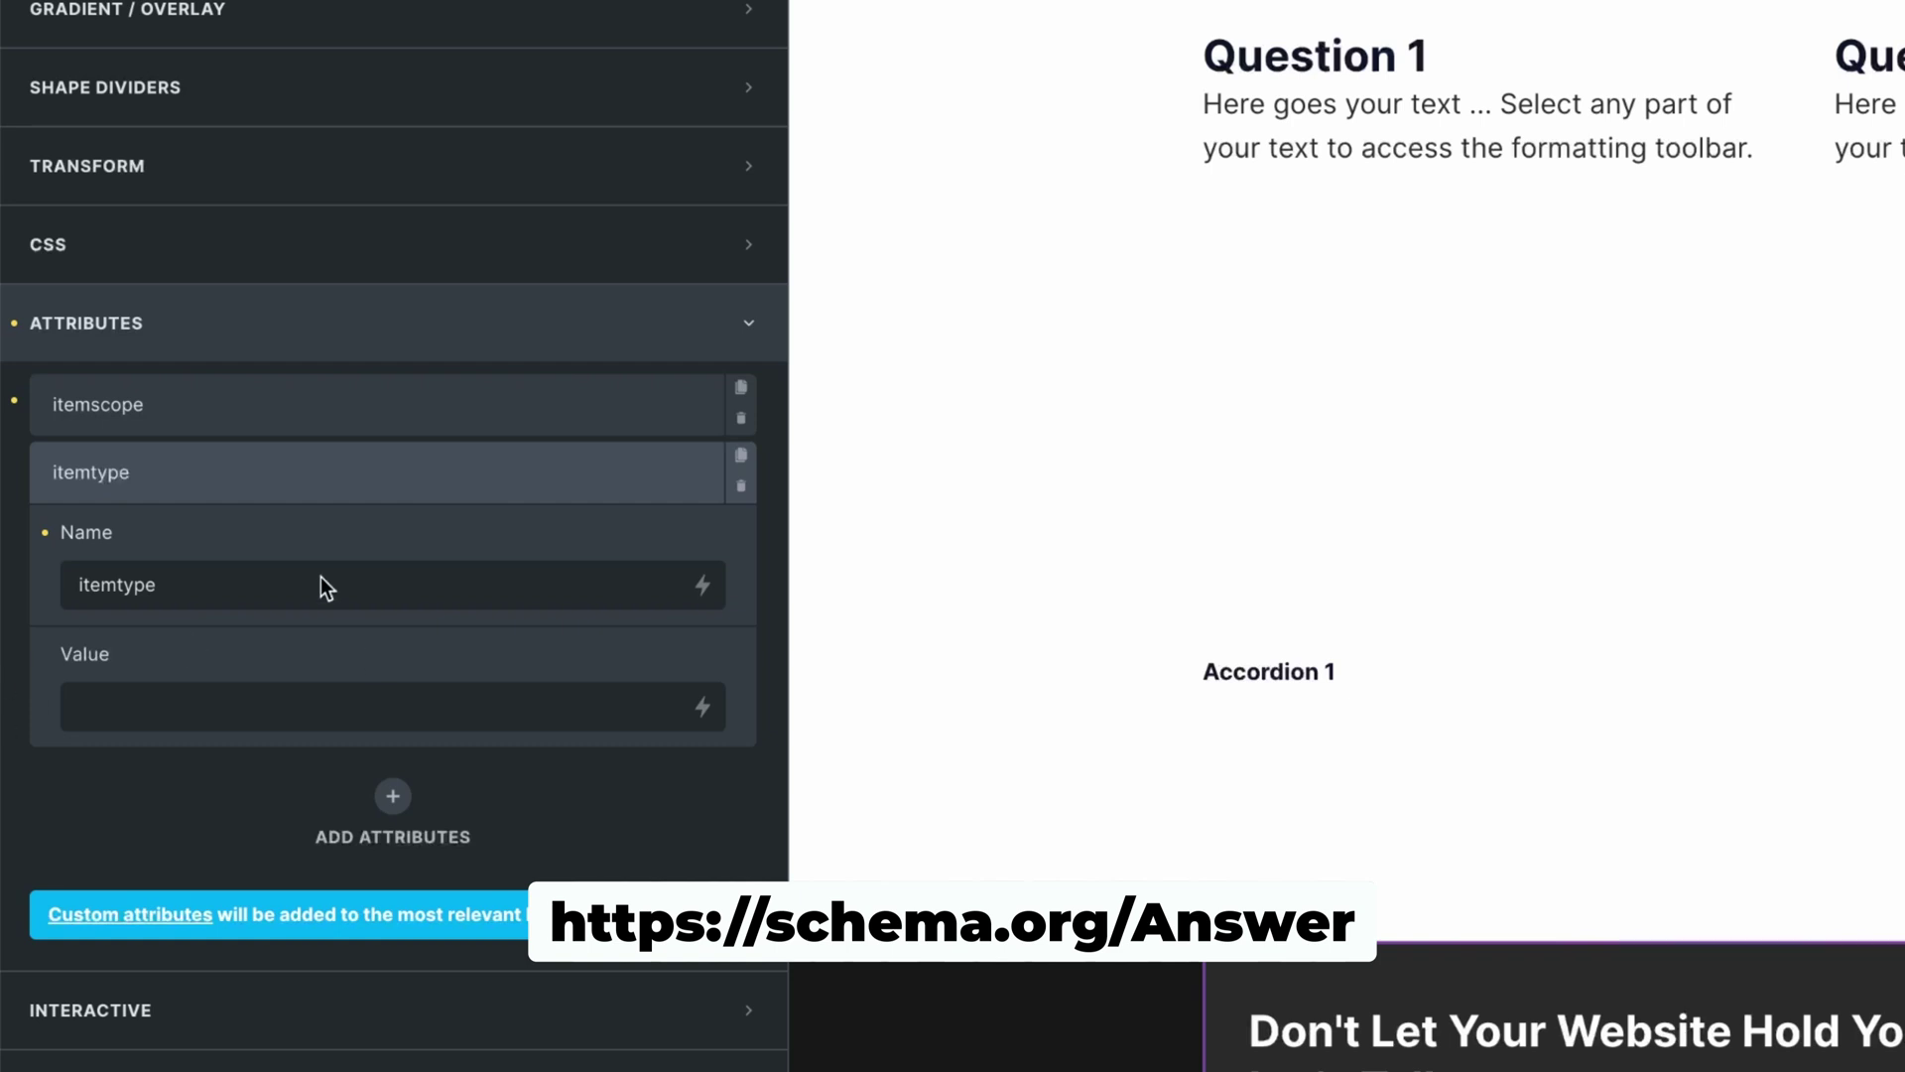
{"action": "left_click", "coordinate": [280, 704]}
{"action": "type", "text": "https://schema.org/Answer"}
{"action": "left_click", "coordinate": [344, 470]}
Step: Add an itemprop attribute with the value acceptedAnswer to the Content block
{"action": "left_click", "coordinate": [393, 552]}
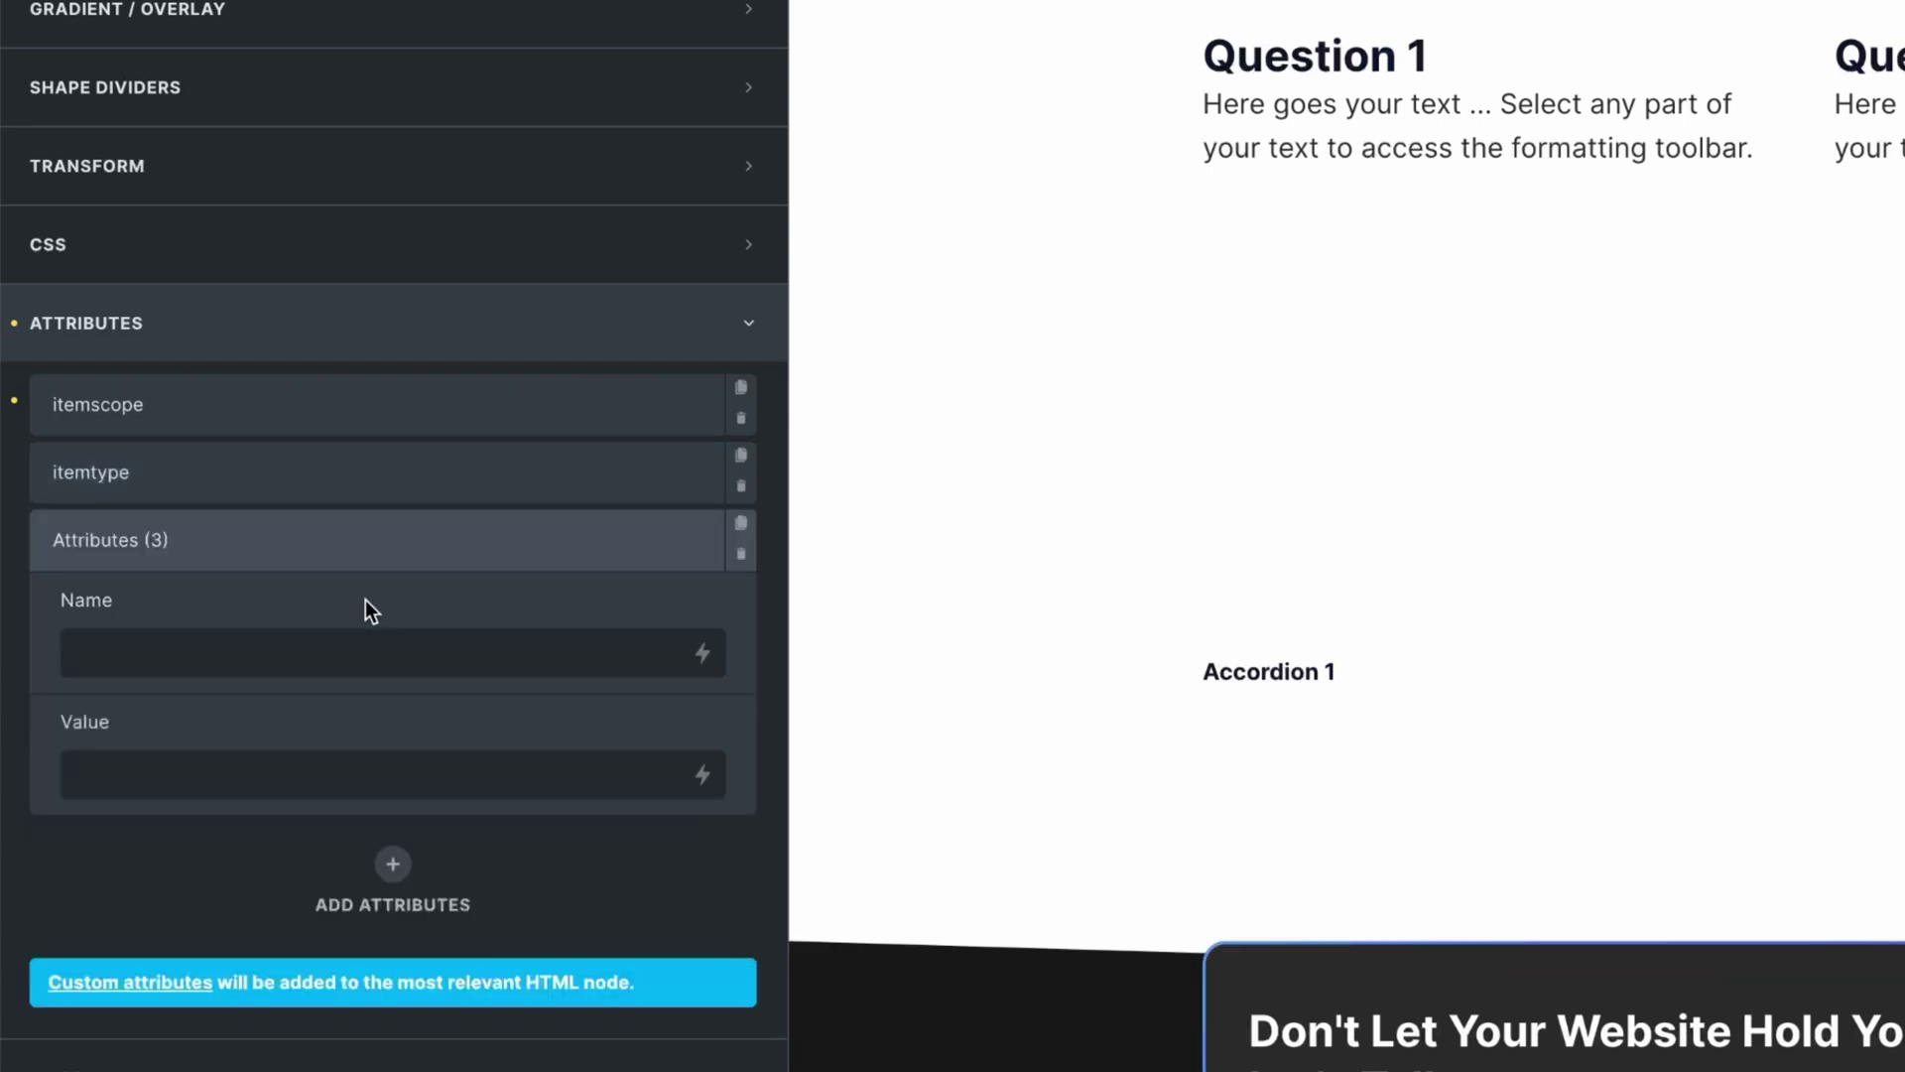
{"action": "left_click", "coordinate": [307, 662]}
{"action": "type", "text": "itemprop"}
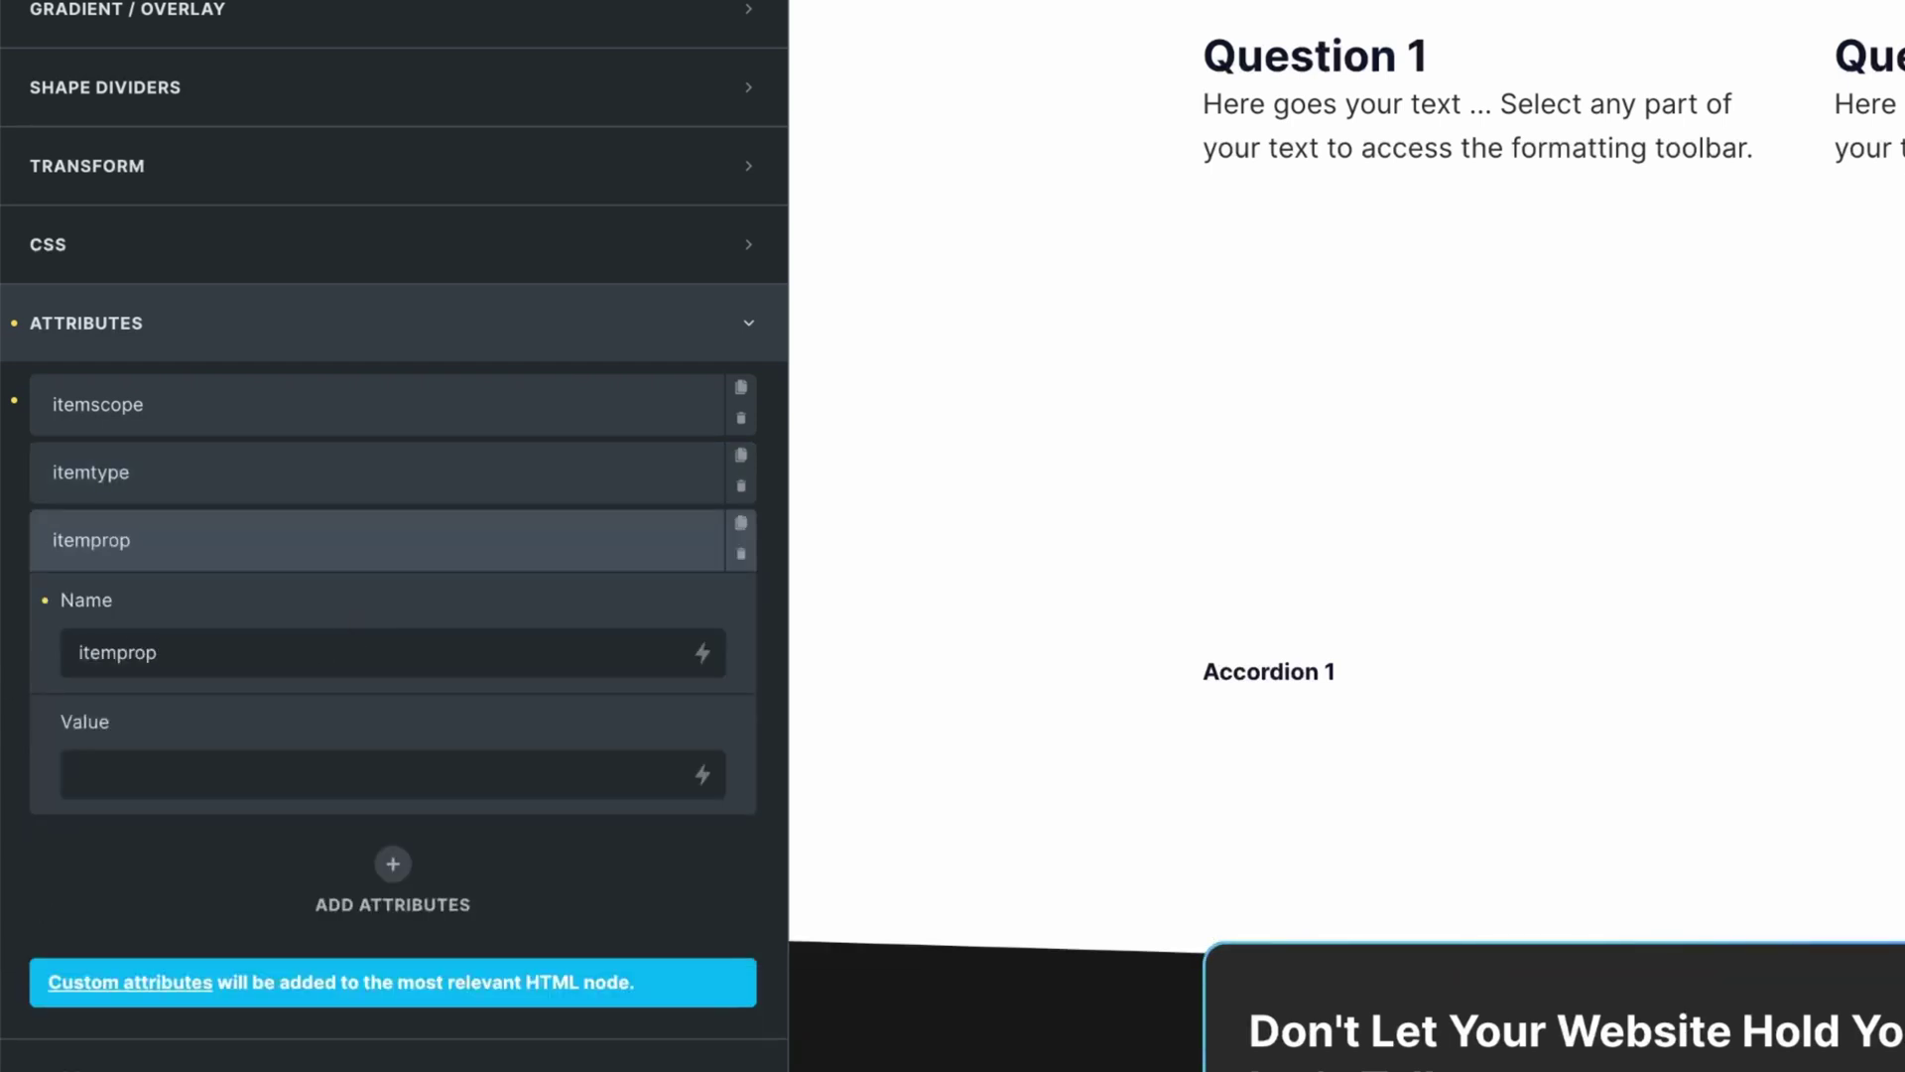
{"action": "type", "text": "acceptedAnswer"}
{"action": "left_click", "coordinate": [374, 549]}
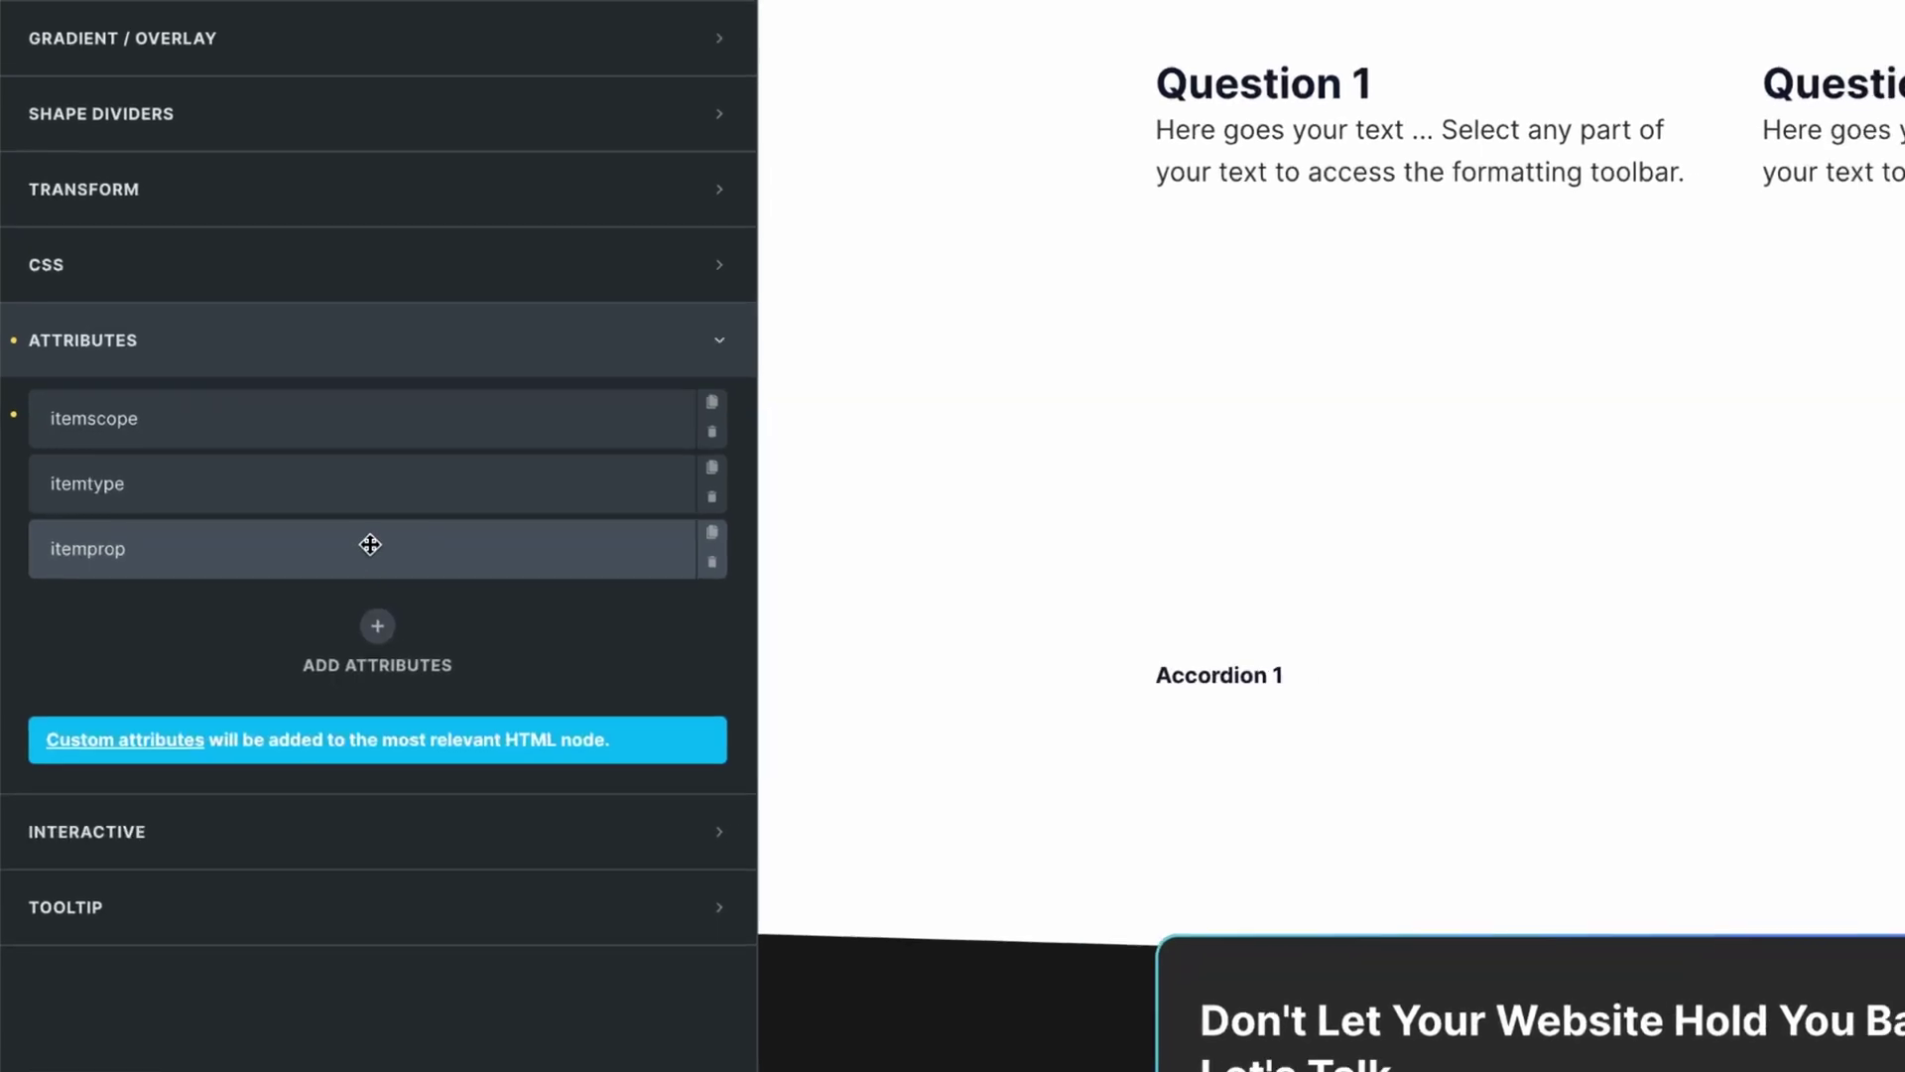
Step: Add an itemprop attribute with the value text to the Rich Text element inside the accordion item's Content block
{"action": "left_click", "coordinate": [1806, 413]}
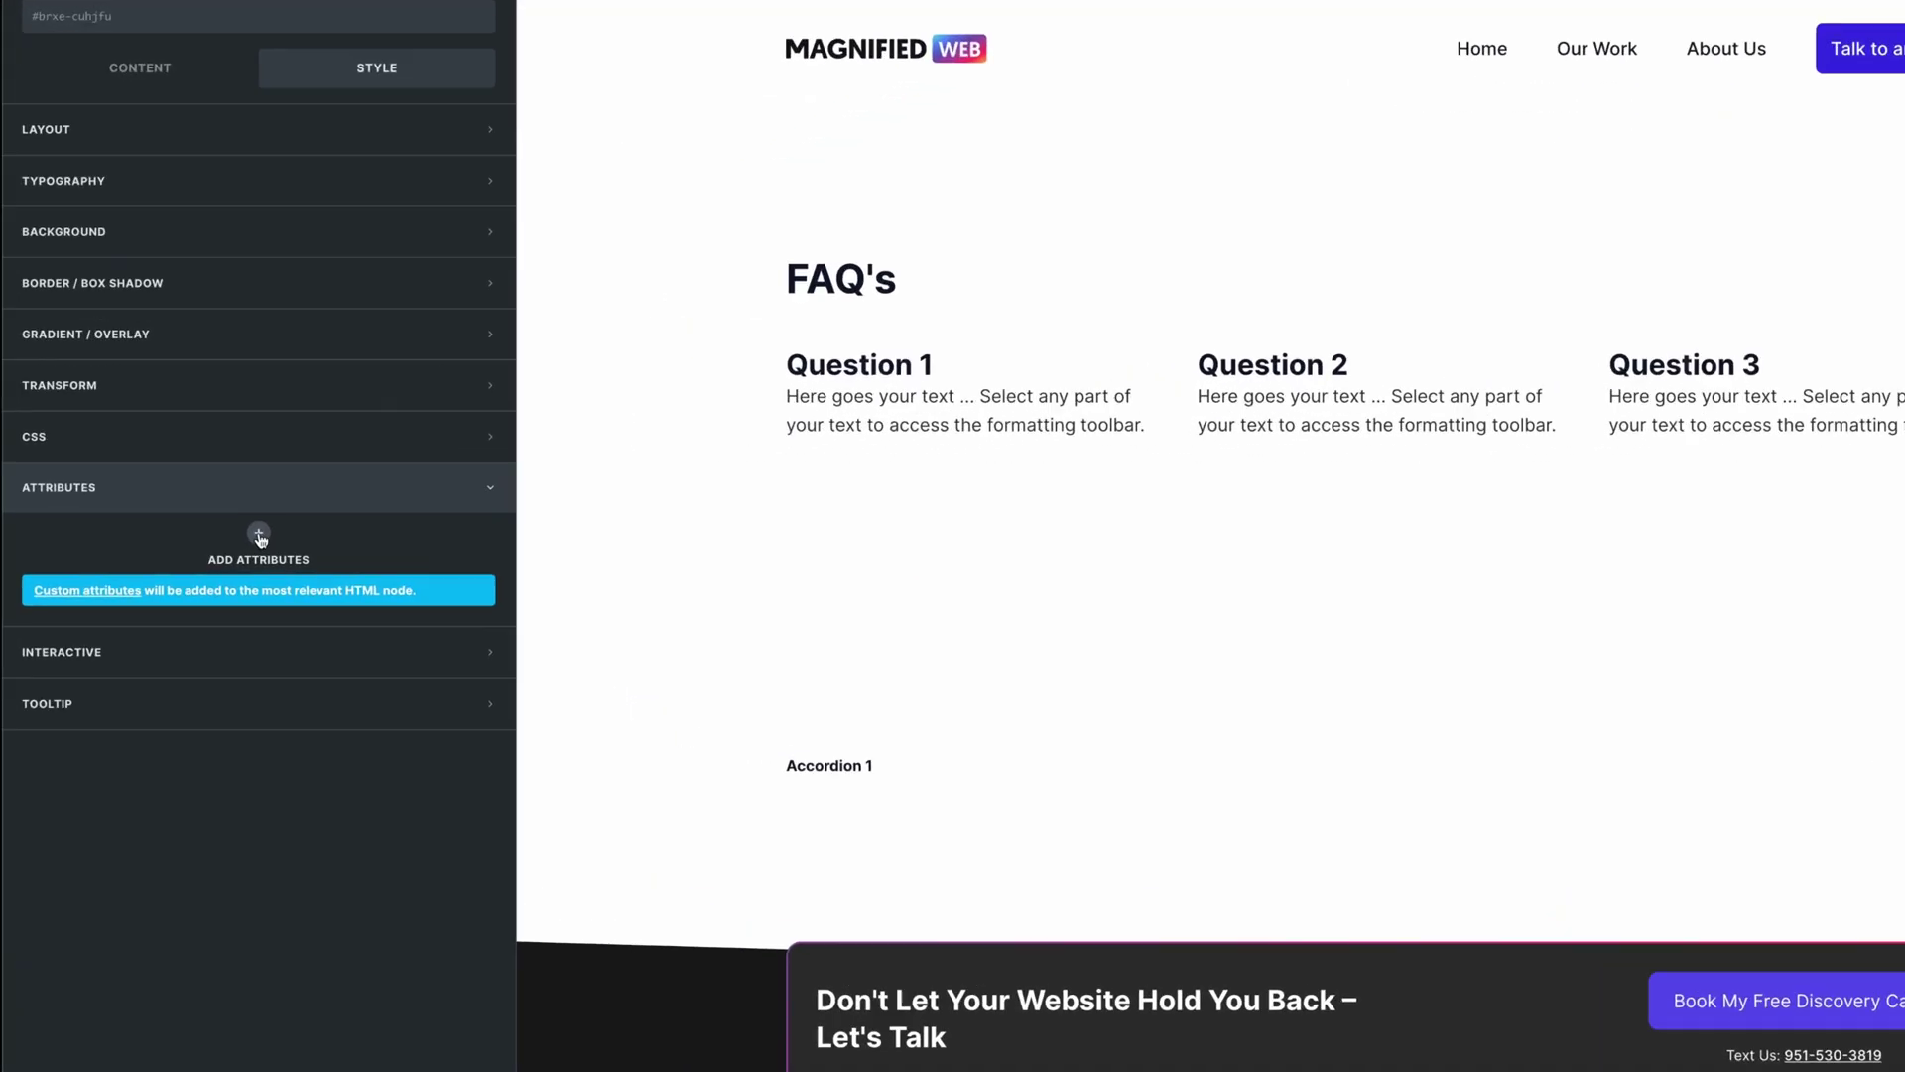
{"action": "left_click", "coordinate": [189, 558]}
{"action": "left_click", "coordinate": [347, 619]}
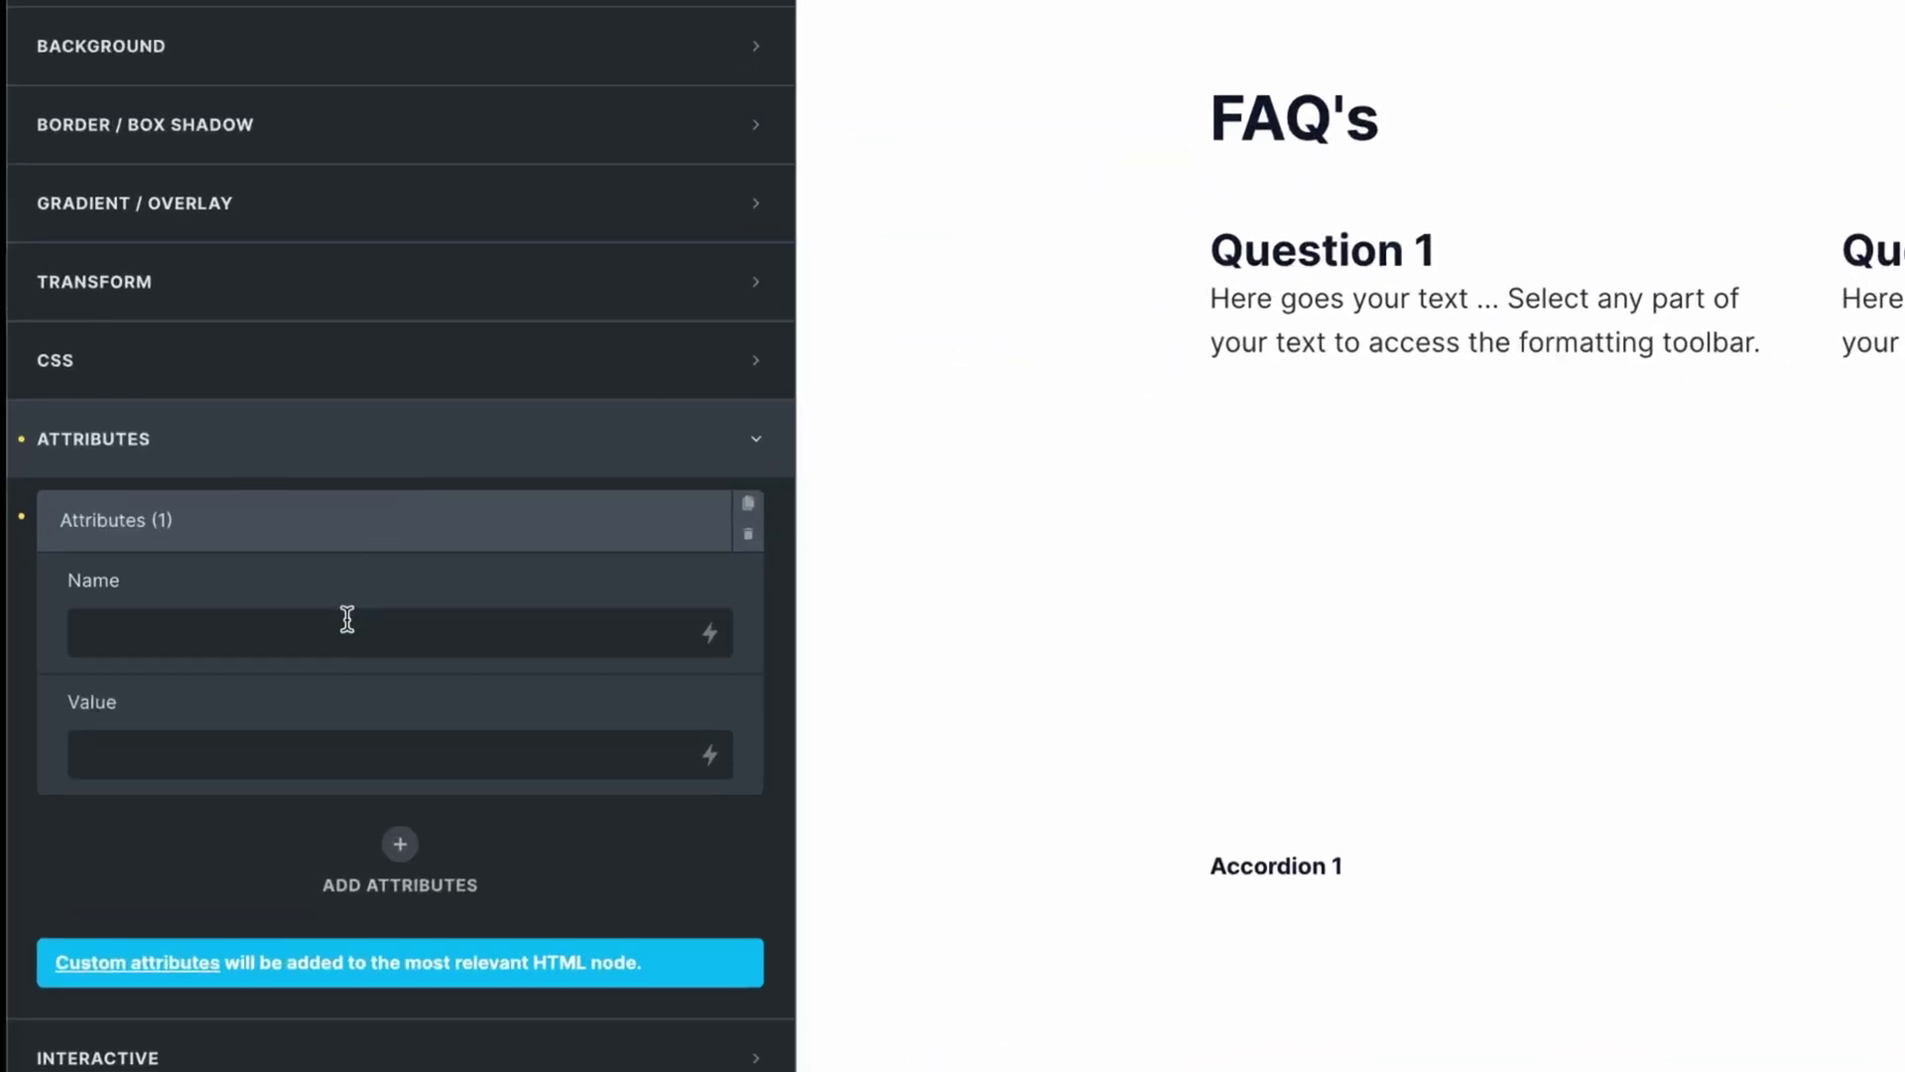
{"action": "type", "text": "itemprop"}
{"action": "key", "text": "Tab"}
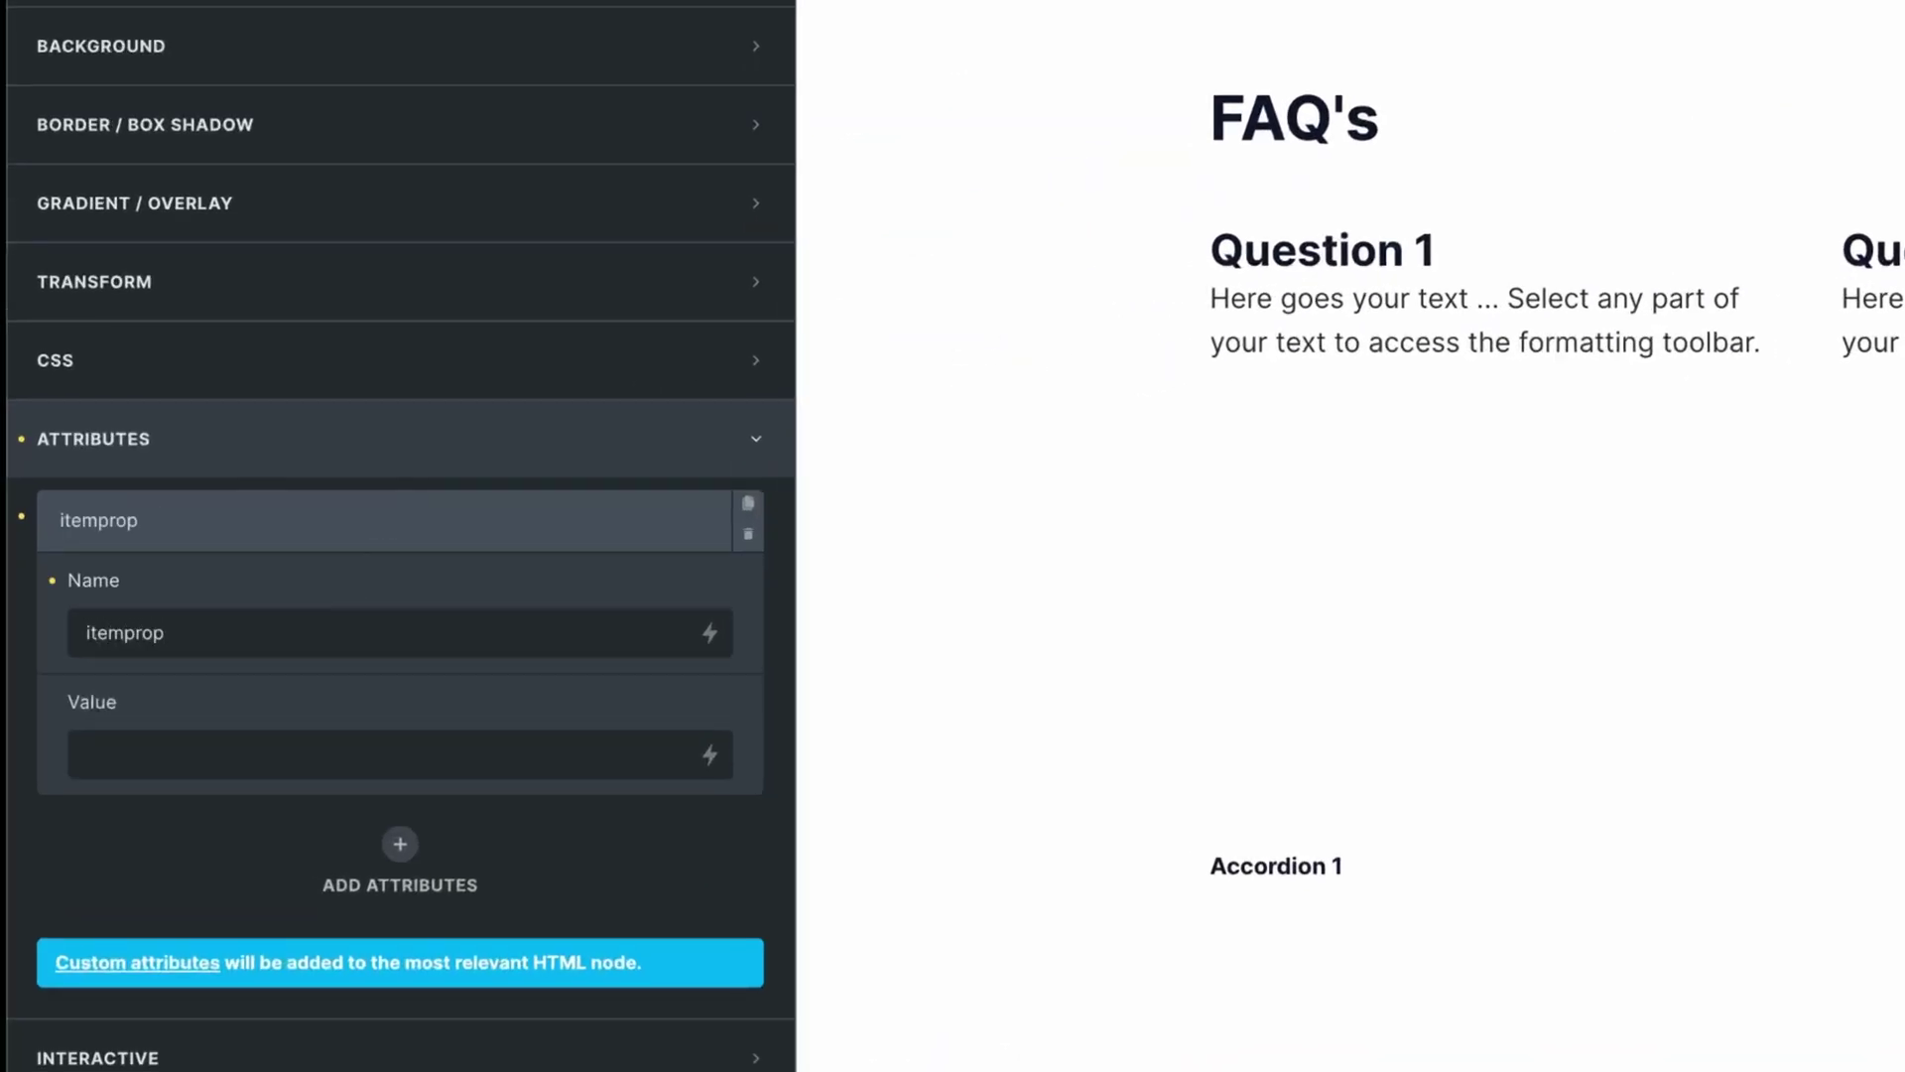
{"action": "type", "text": "text"}
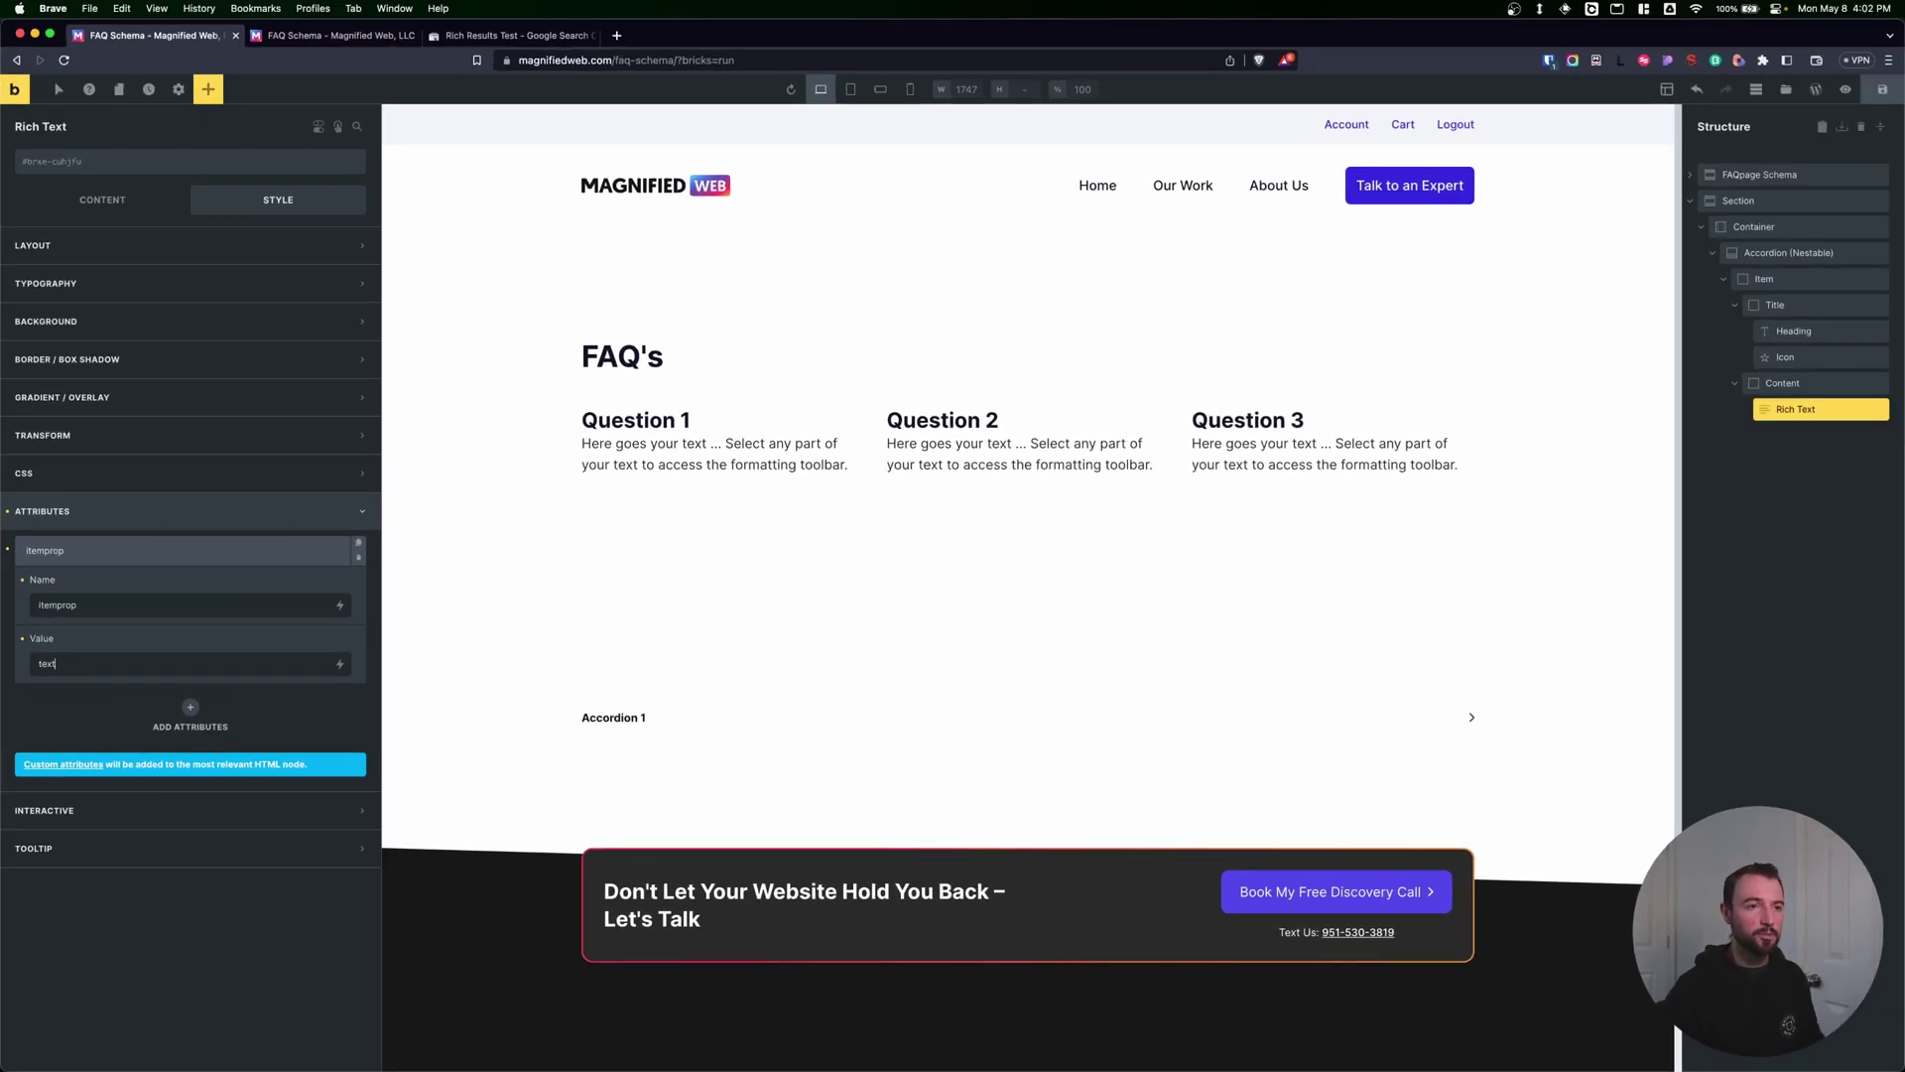
Step: Change the accordion item's heading text to "Accordion Question 1"
{"action": "left_click", "coordinate": [1816, 282]}
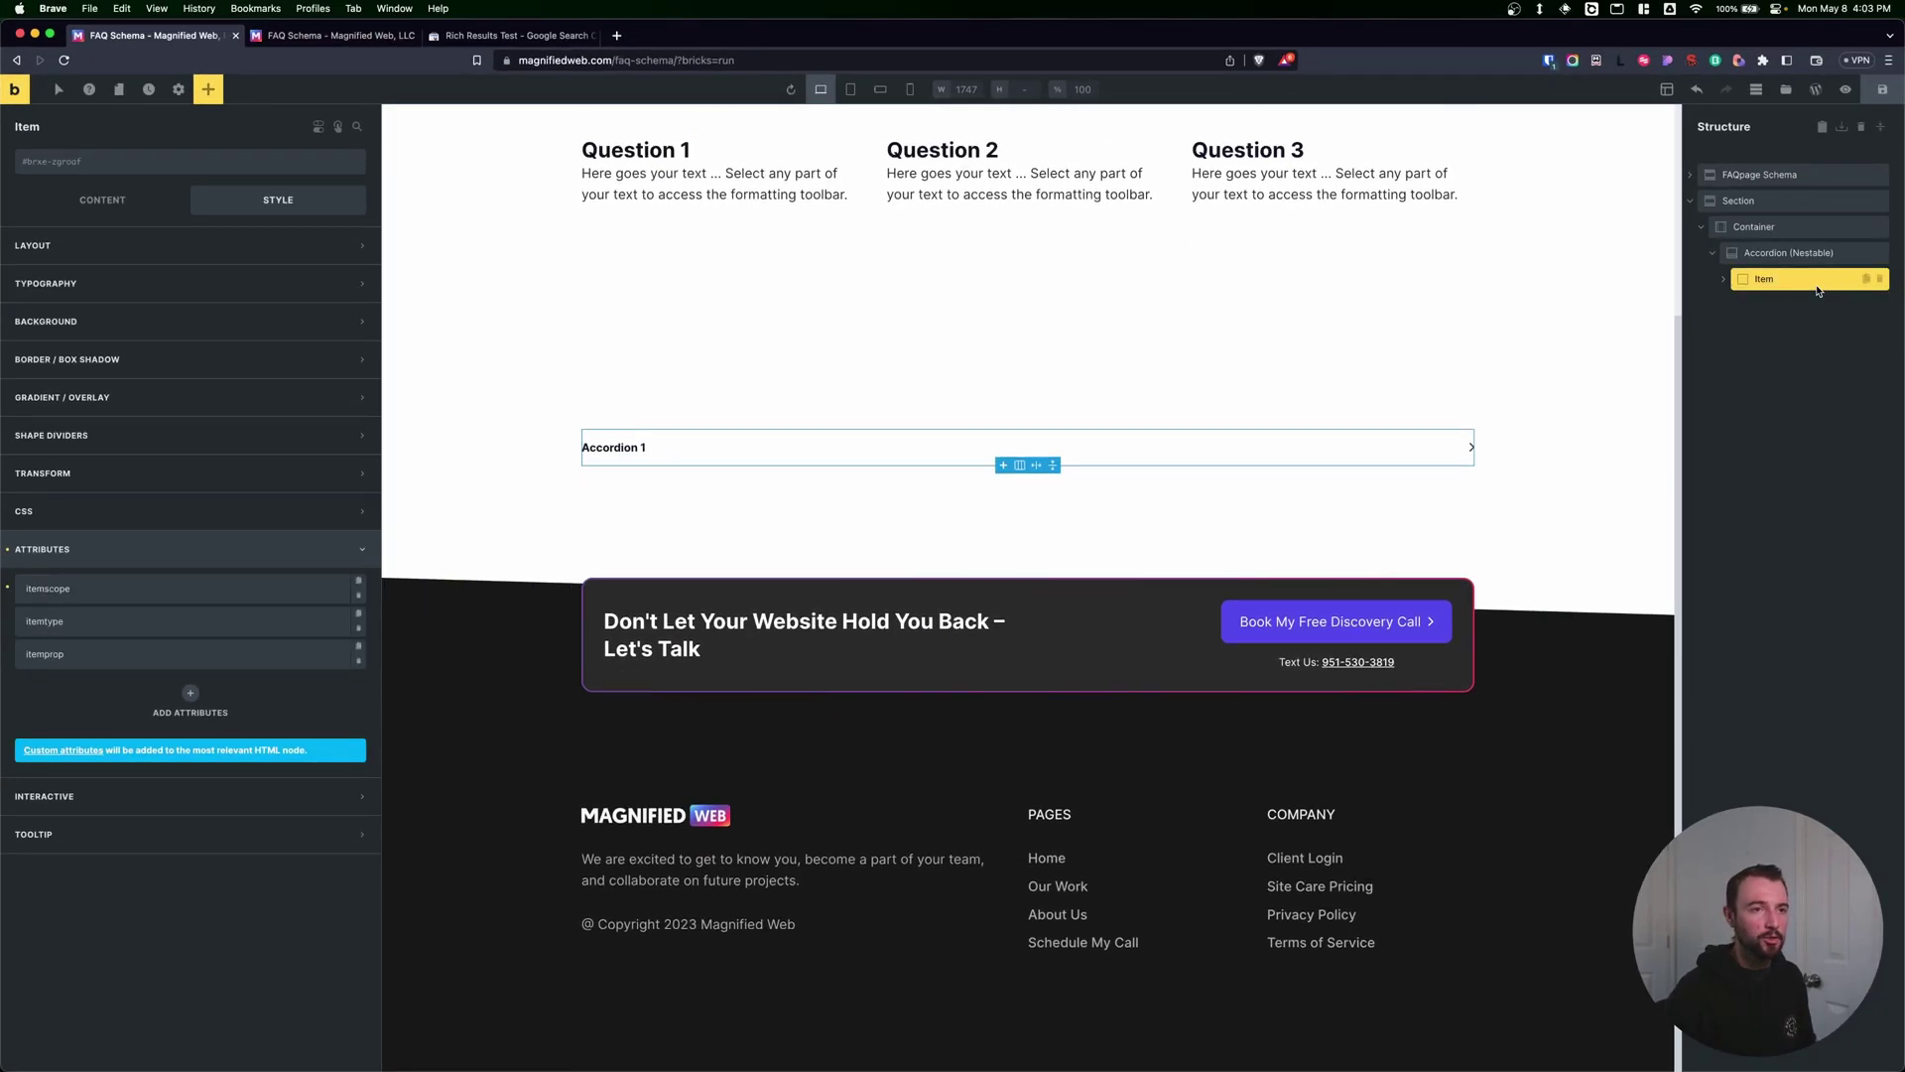
{"action": "double_click", "coordinate": [636, 447]}
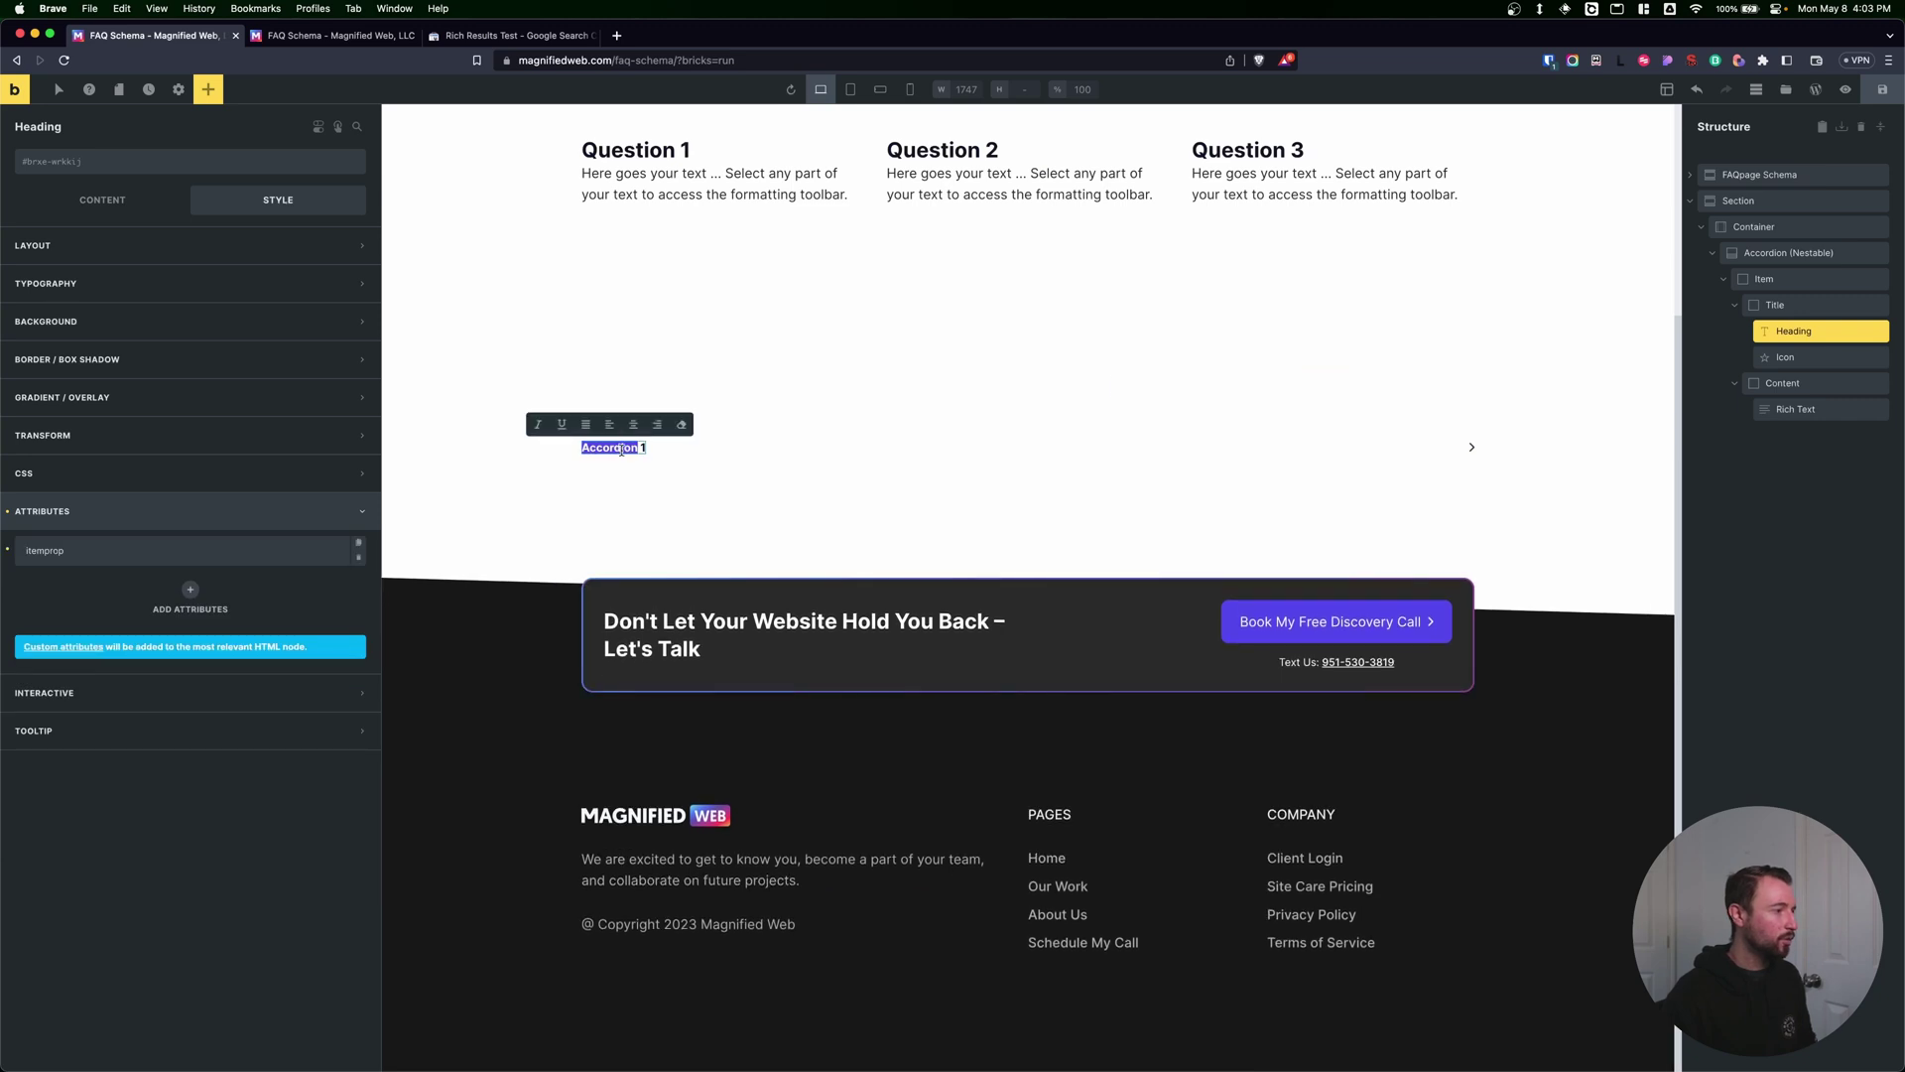
{"action": "type", "text": "qu"}
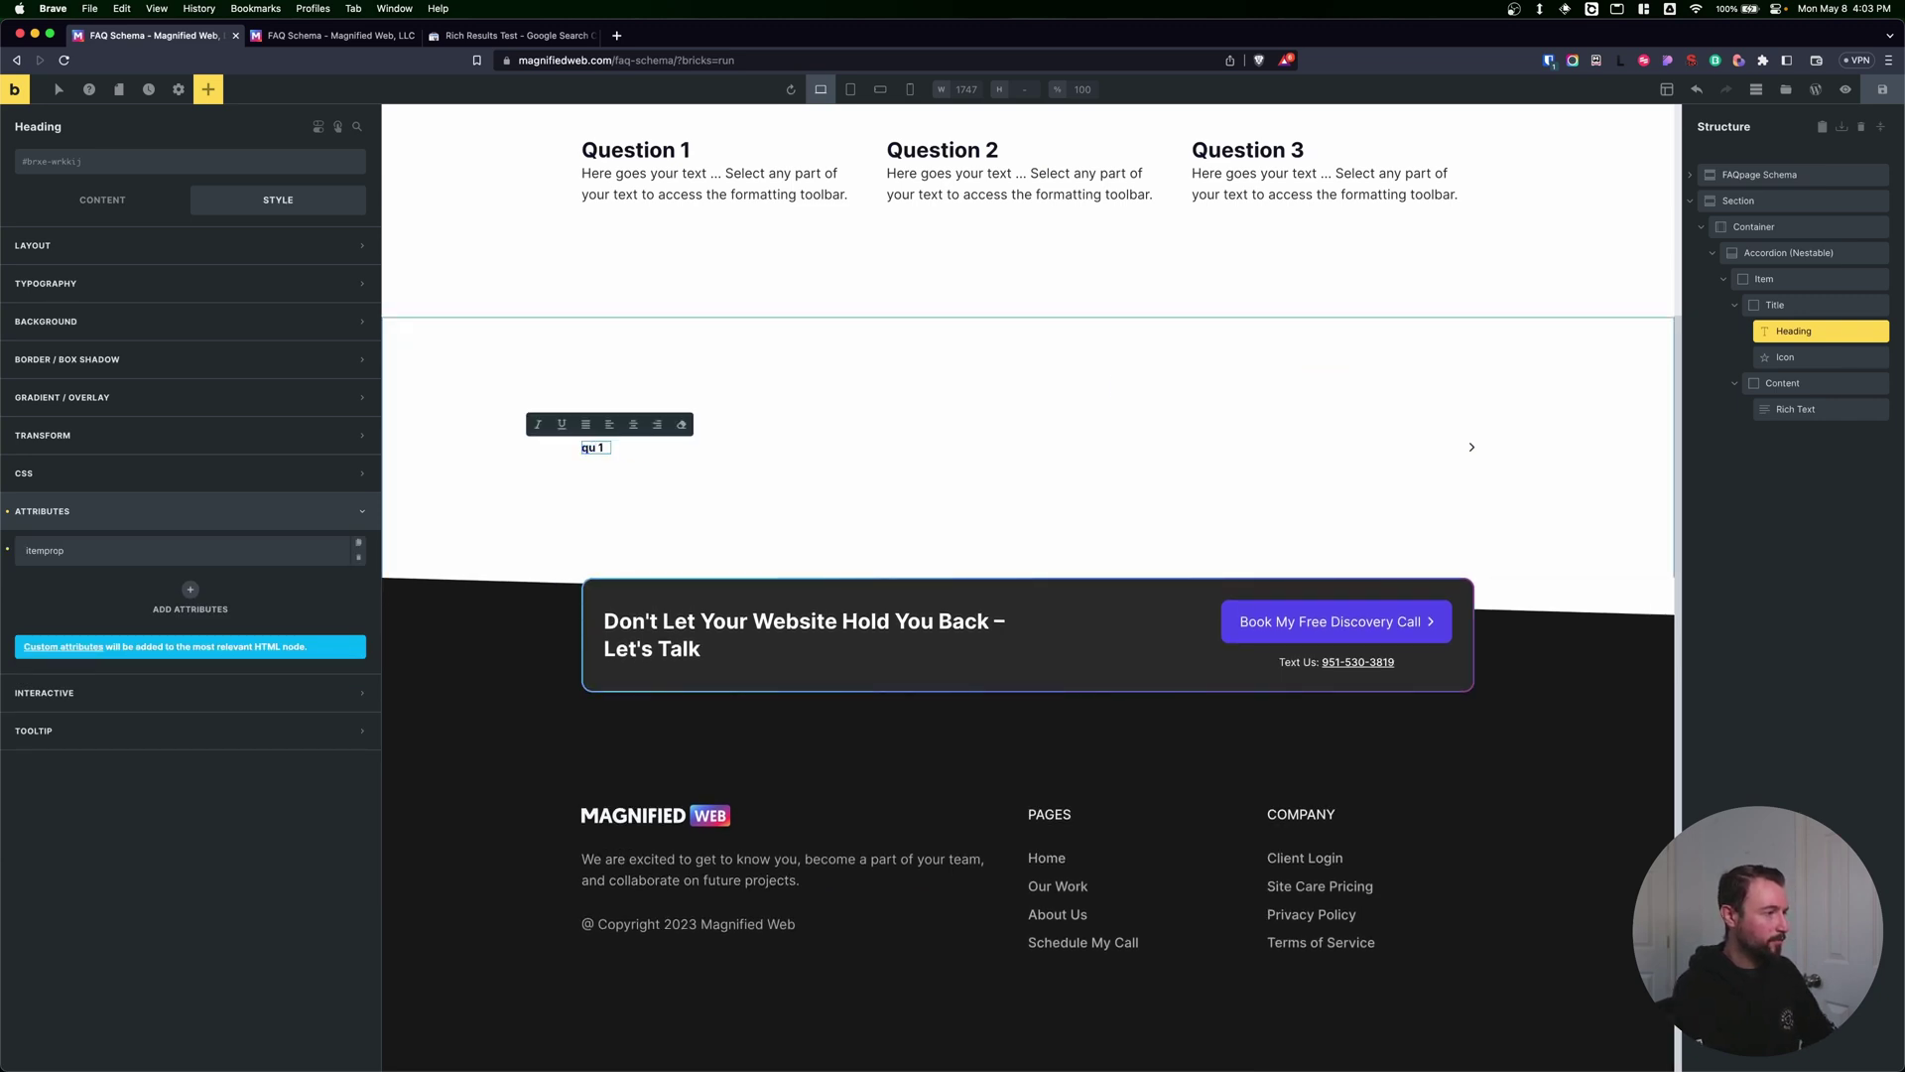
{"action": "type", "text": "ordion Question"}
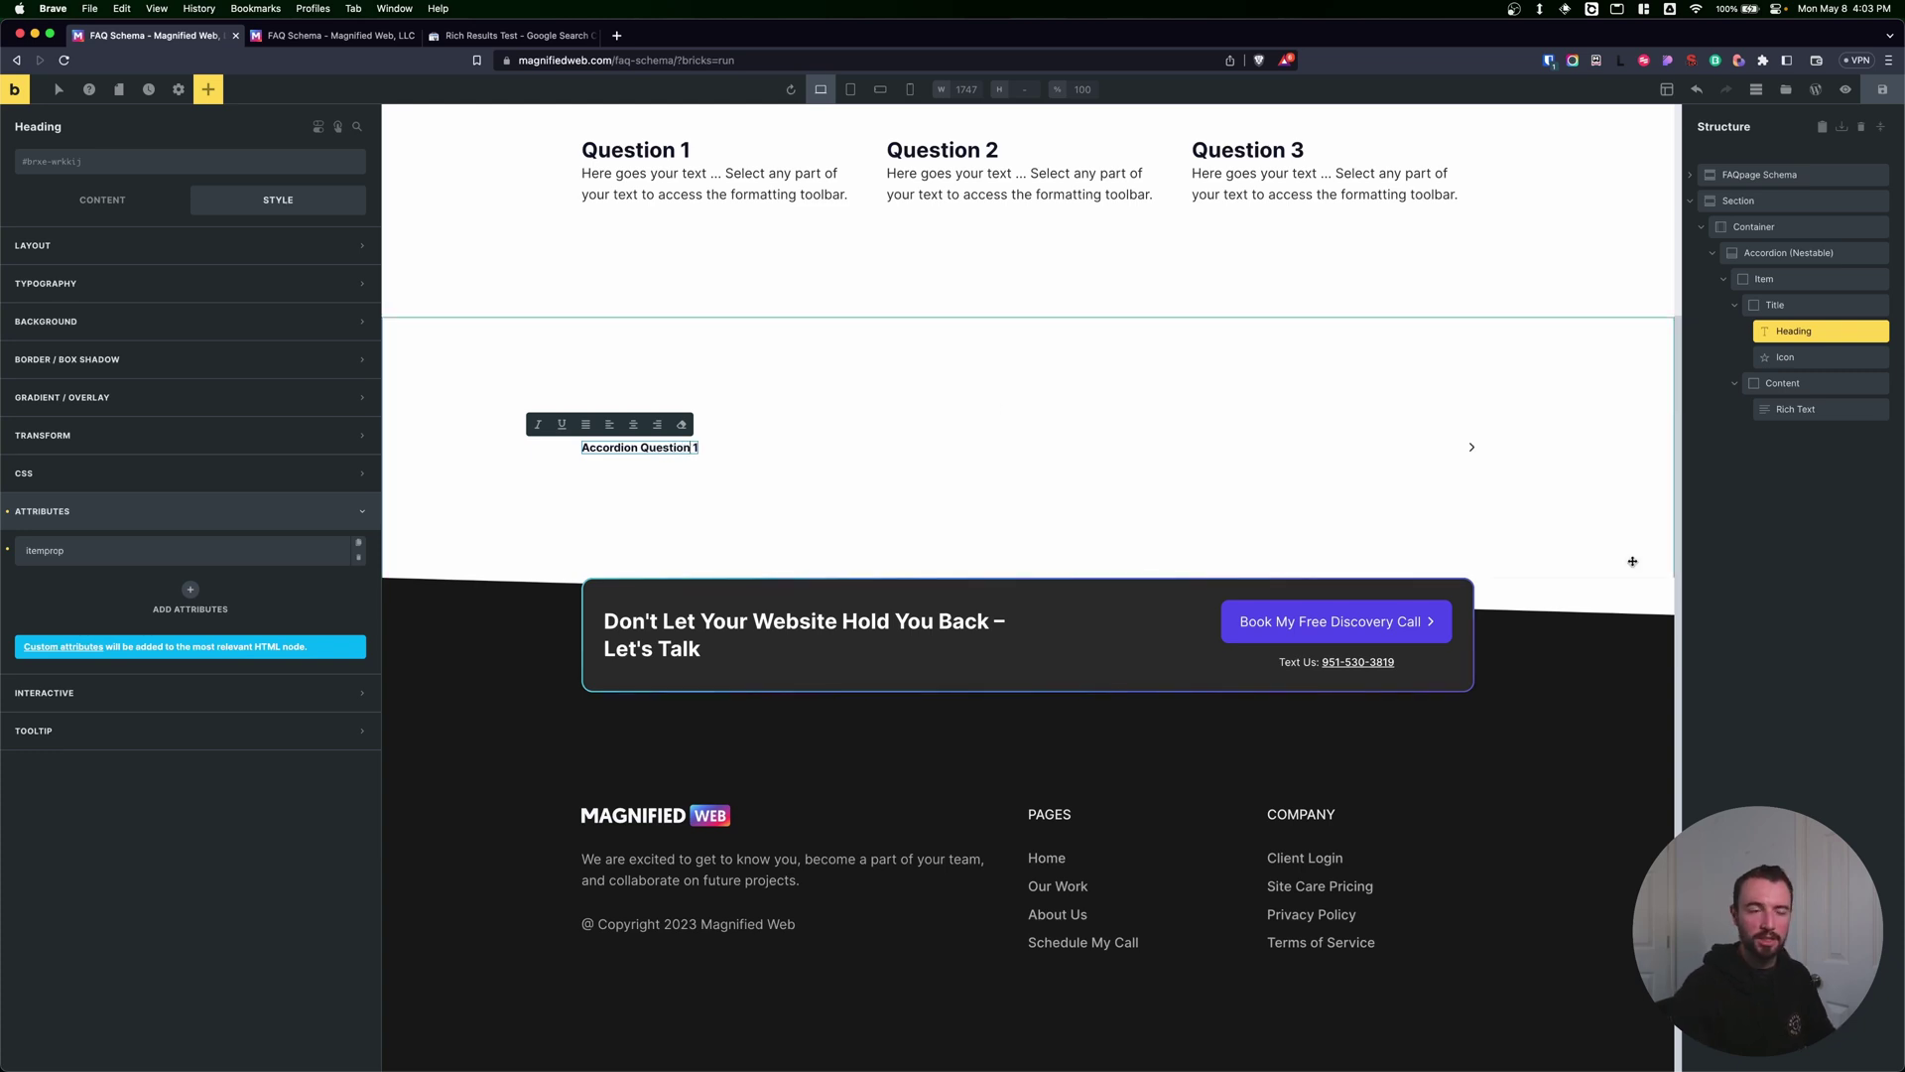
Step: Duplicate the accordion item and set the copy's heading text to "Accordion Question 2"
{"action": "left_click", "coordinate": [1858, 281]}
{"action": "left_click", "coordinate": [1865, 280]}
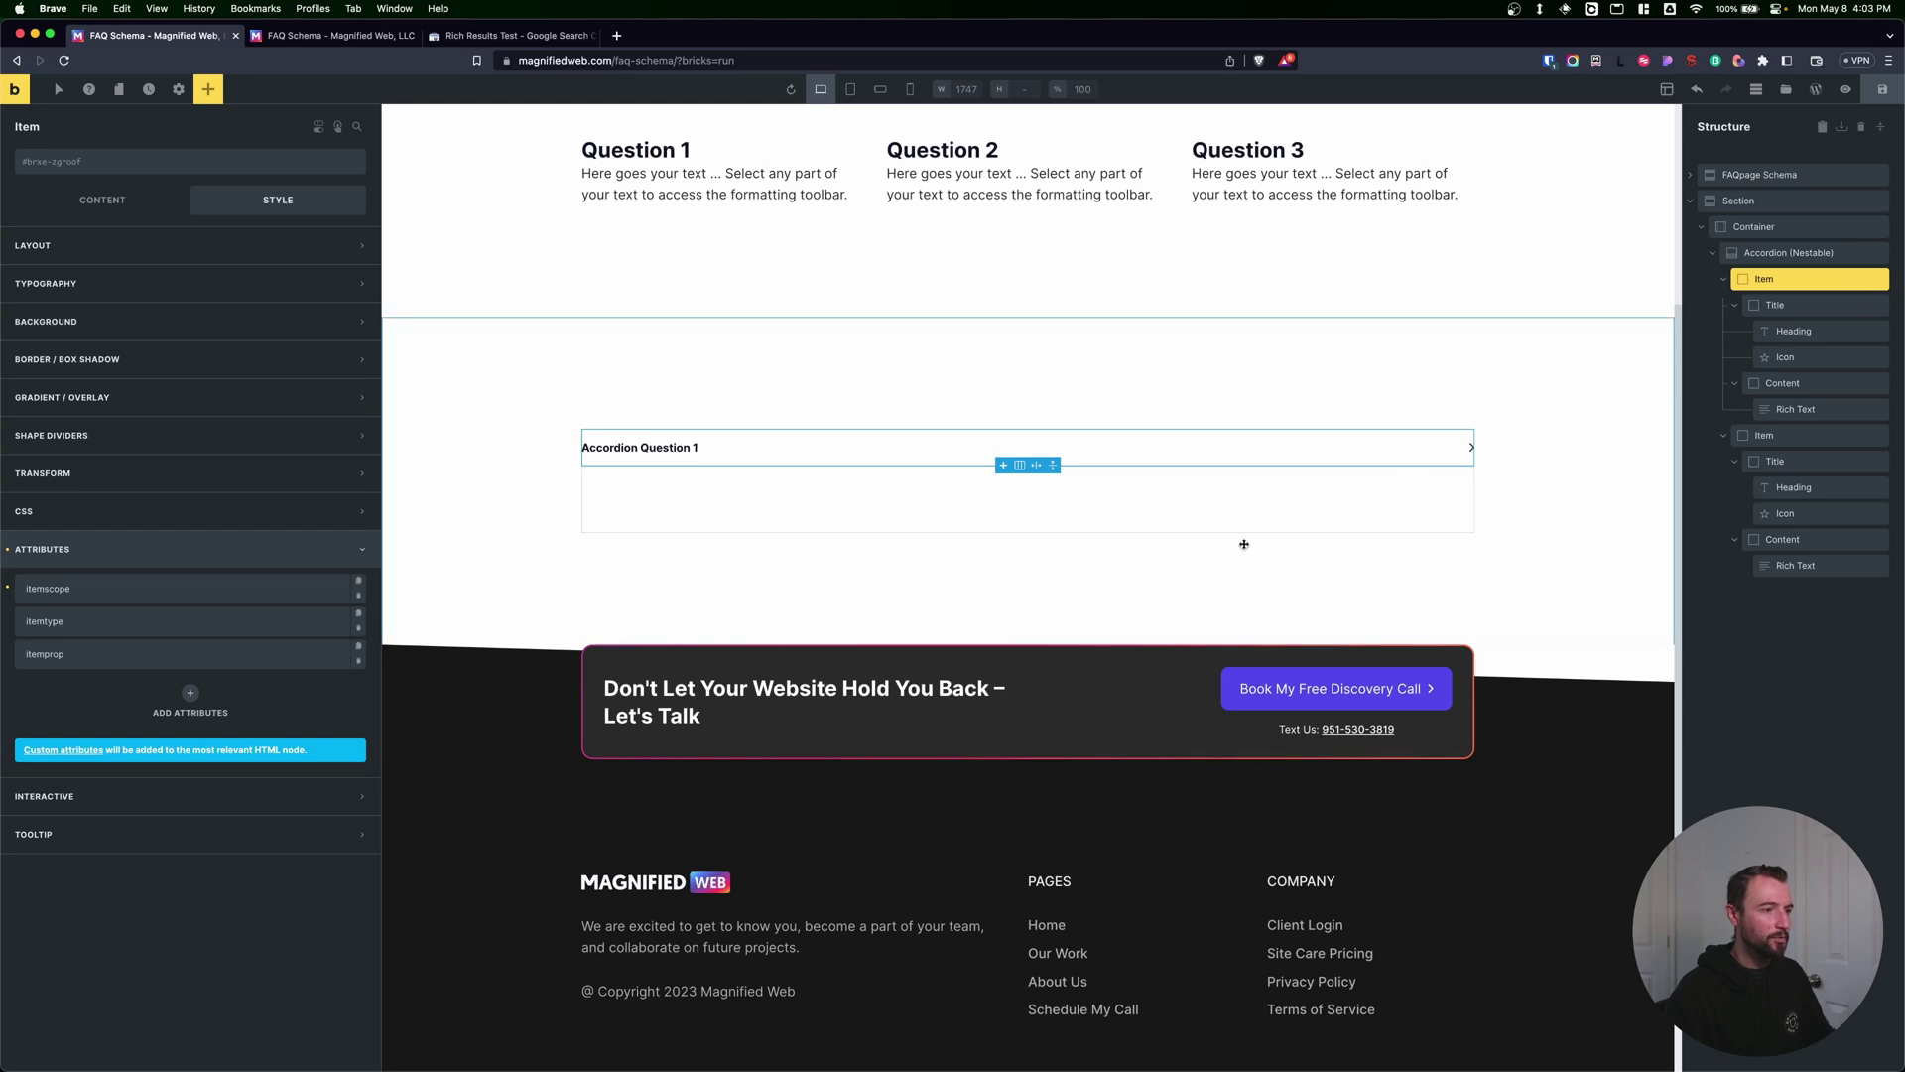
{"action": "left_click", "coordinate": [1796, 489]}
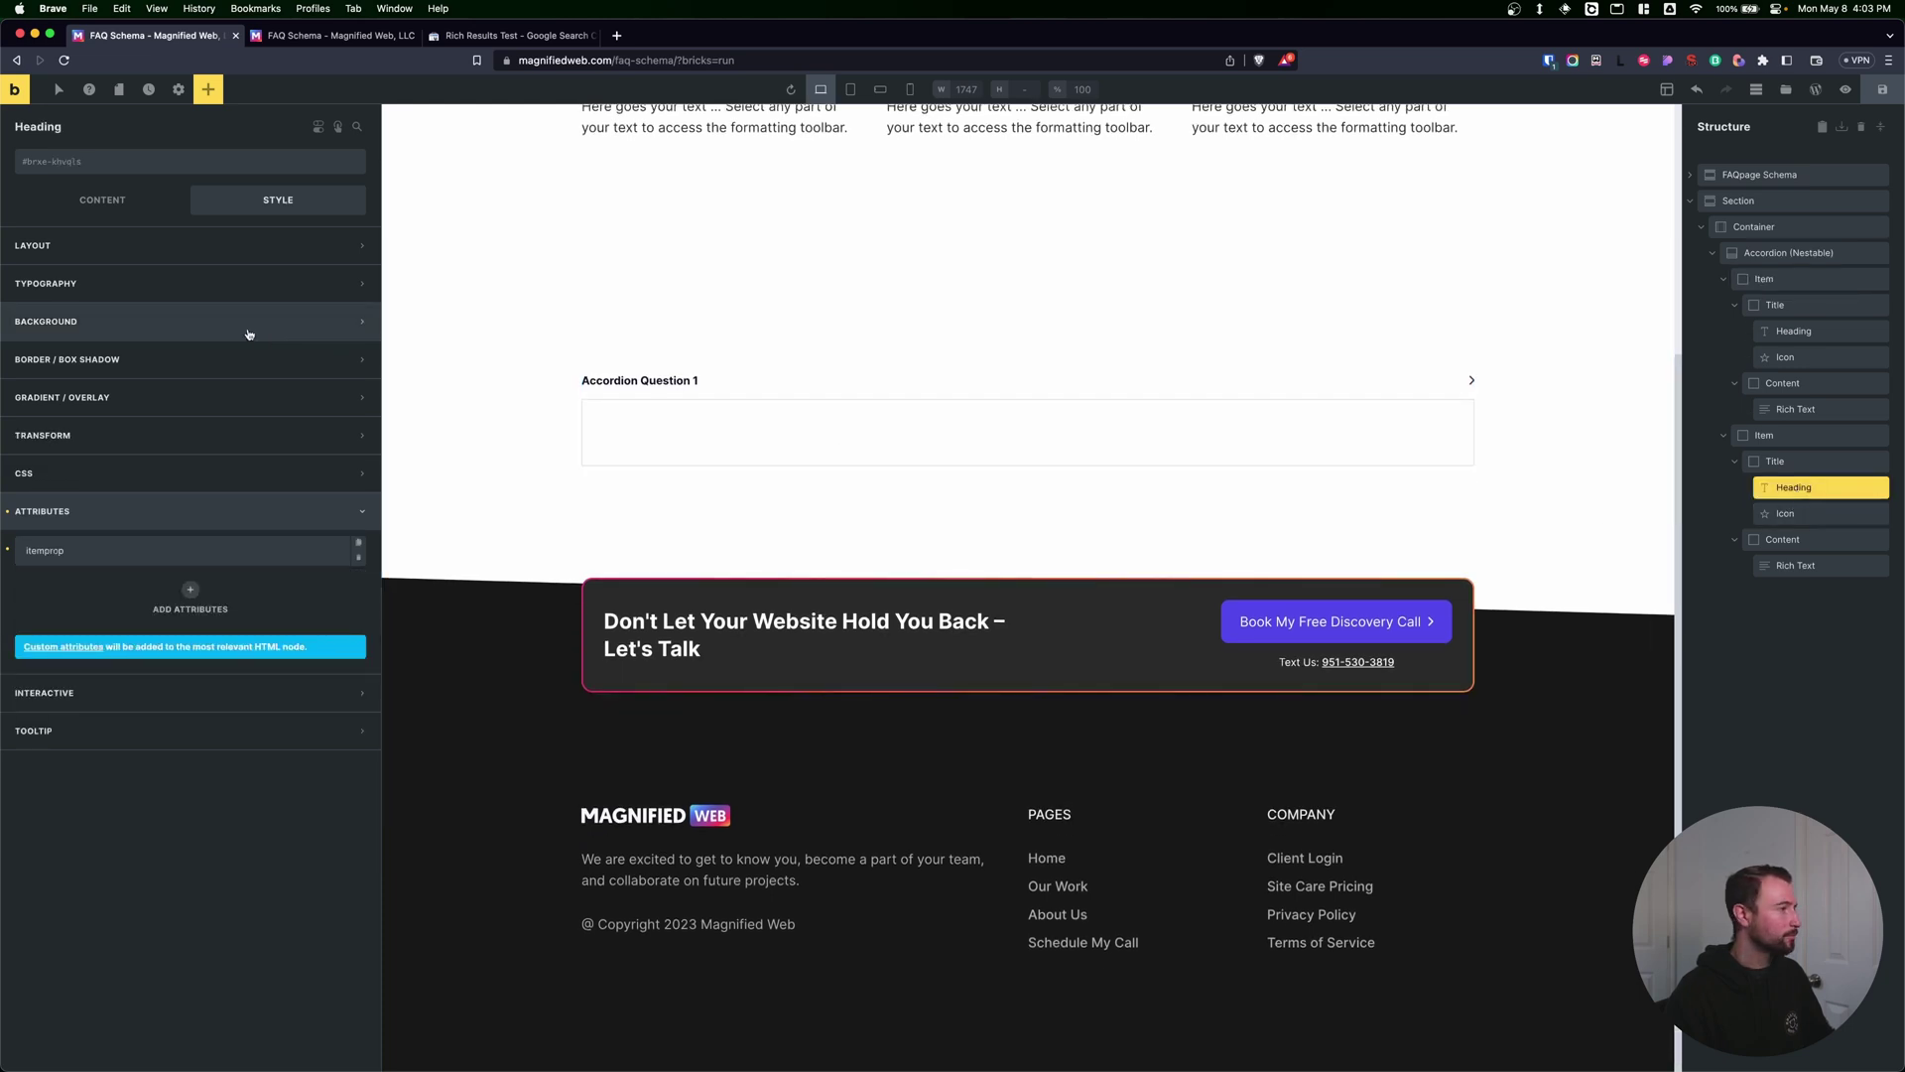
{"action": "left_click", "coordinate": [102, 200]}
{"action": "left_click", "coordinate": [117, 244]}
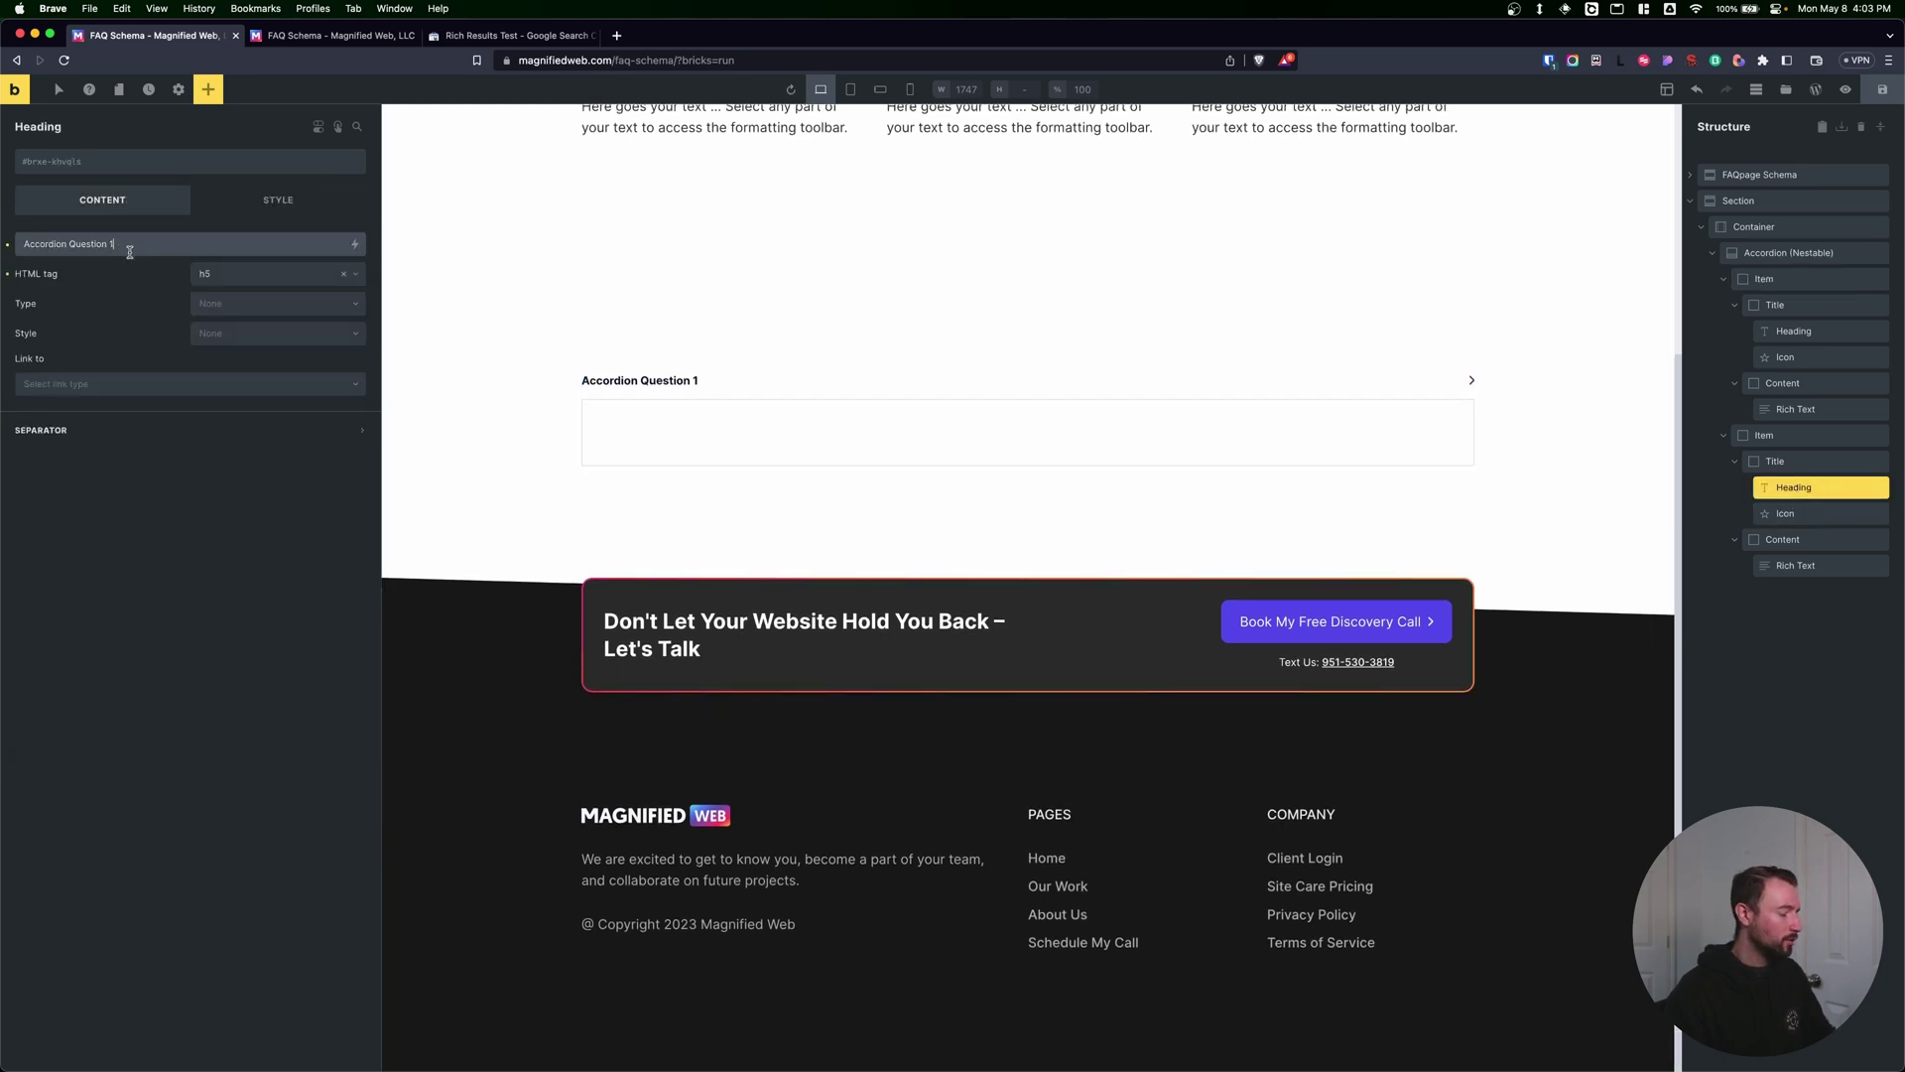
{"action": "type", "text": "2"}
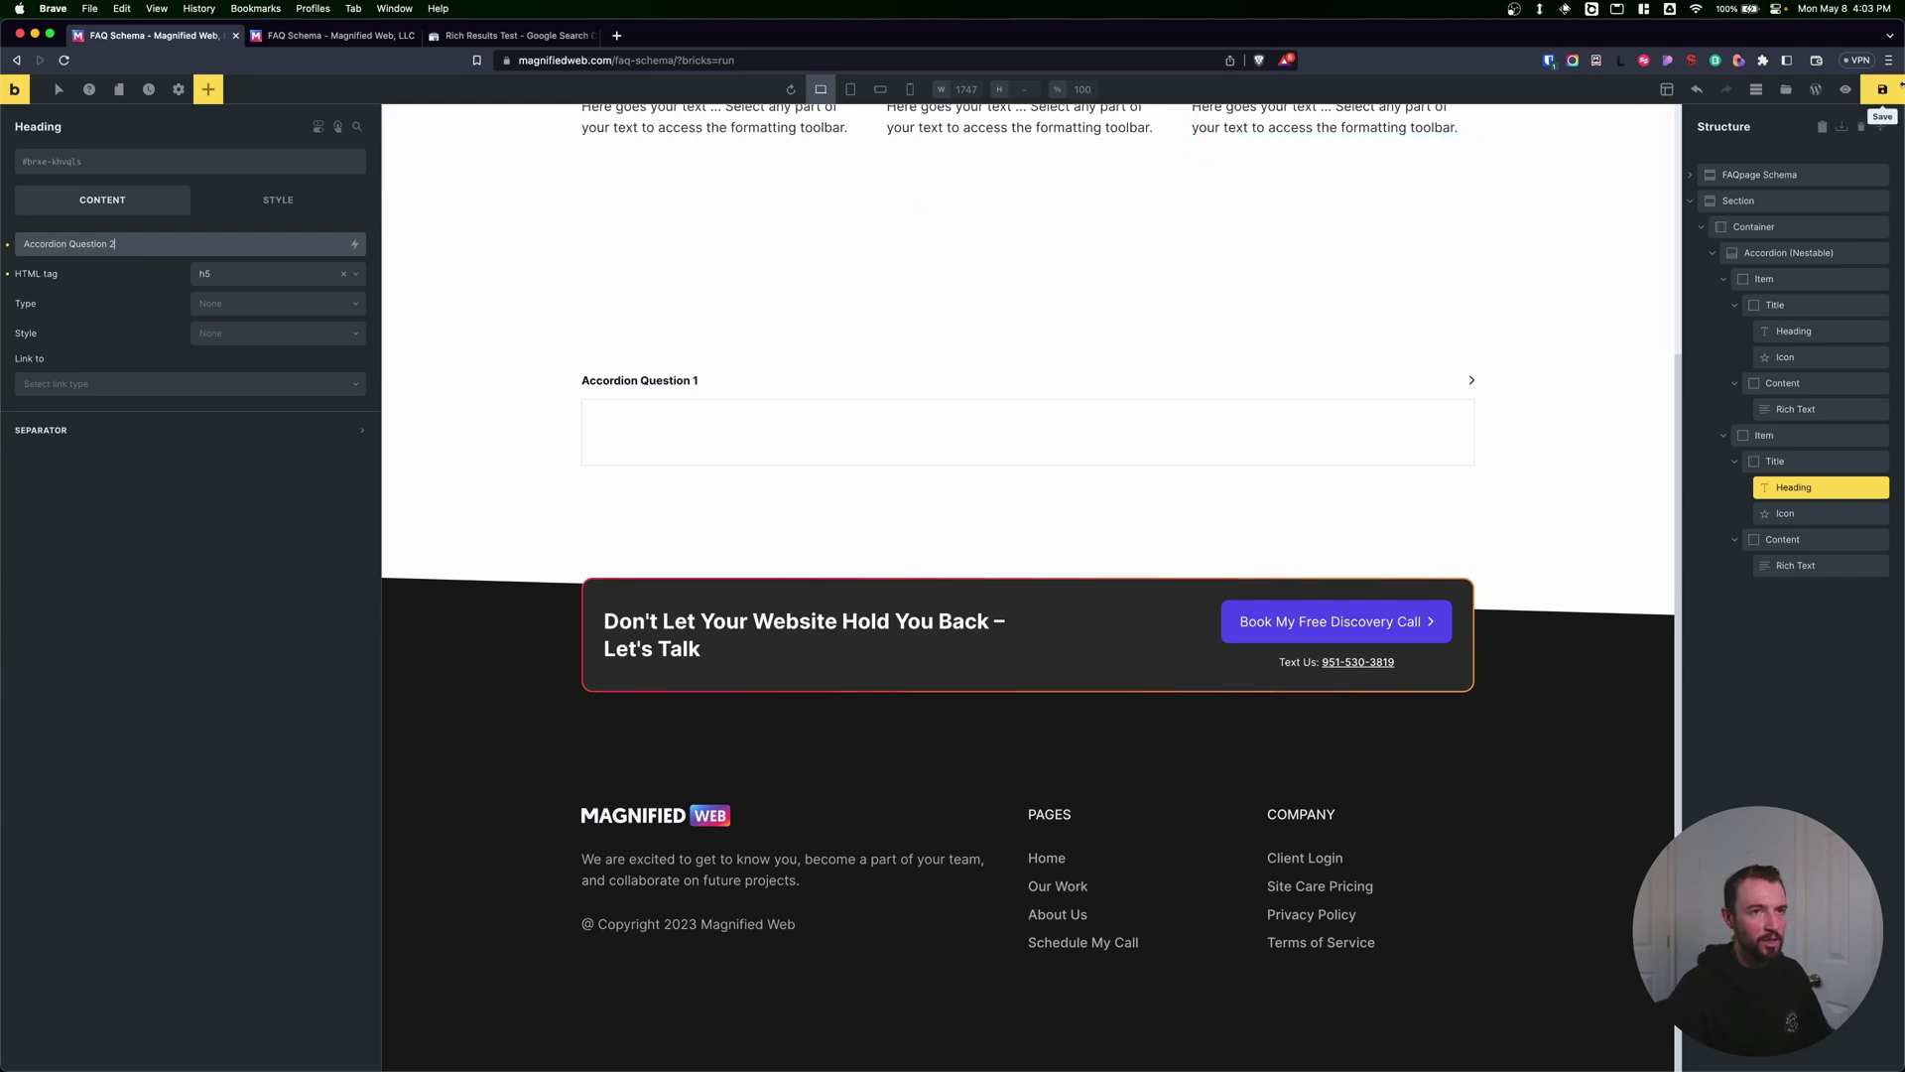
Step: Save the page in Bricks and rerun Google's Rich Results Test on the faq-schema URL
{"action": "left_click", "coordinate": [1883, 89]}
{"action": "left_click", "coordinate": [256, 39]}
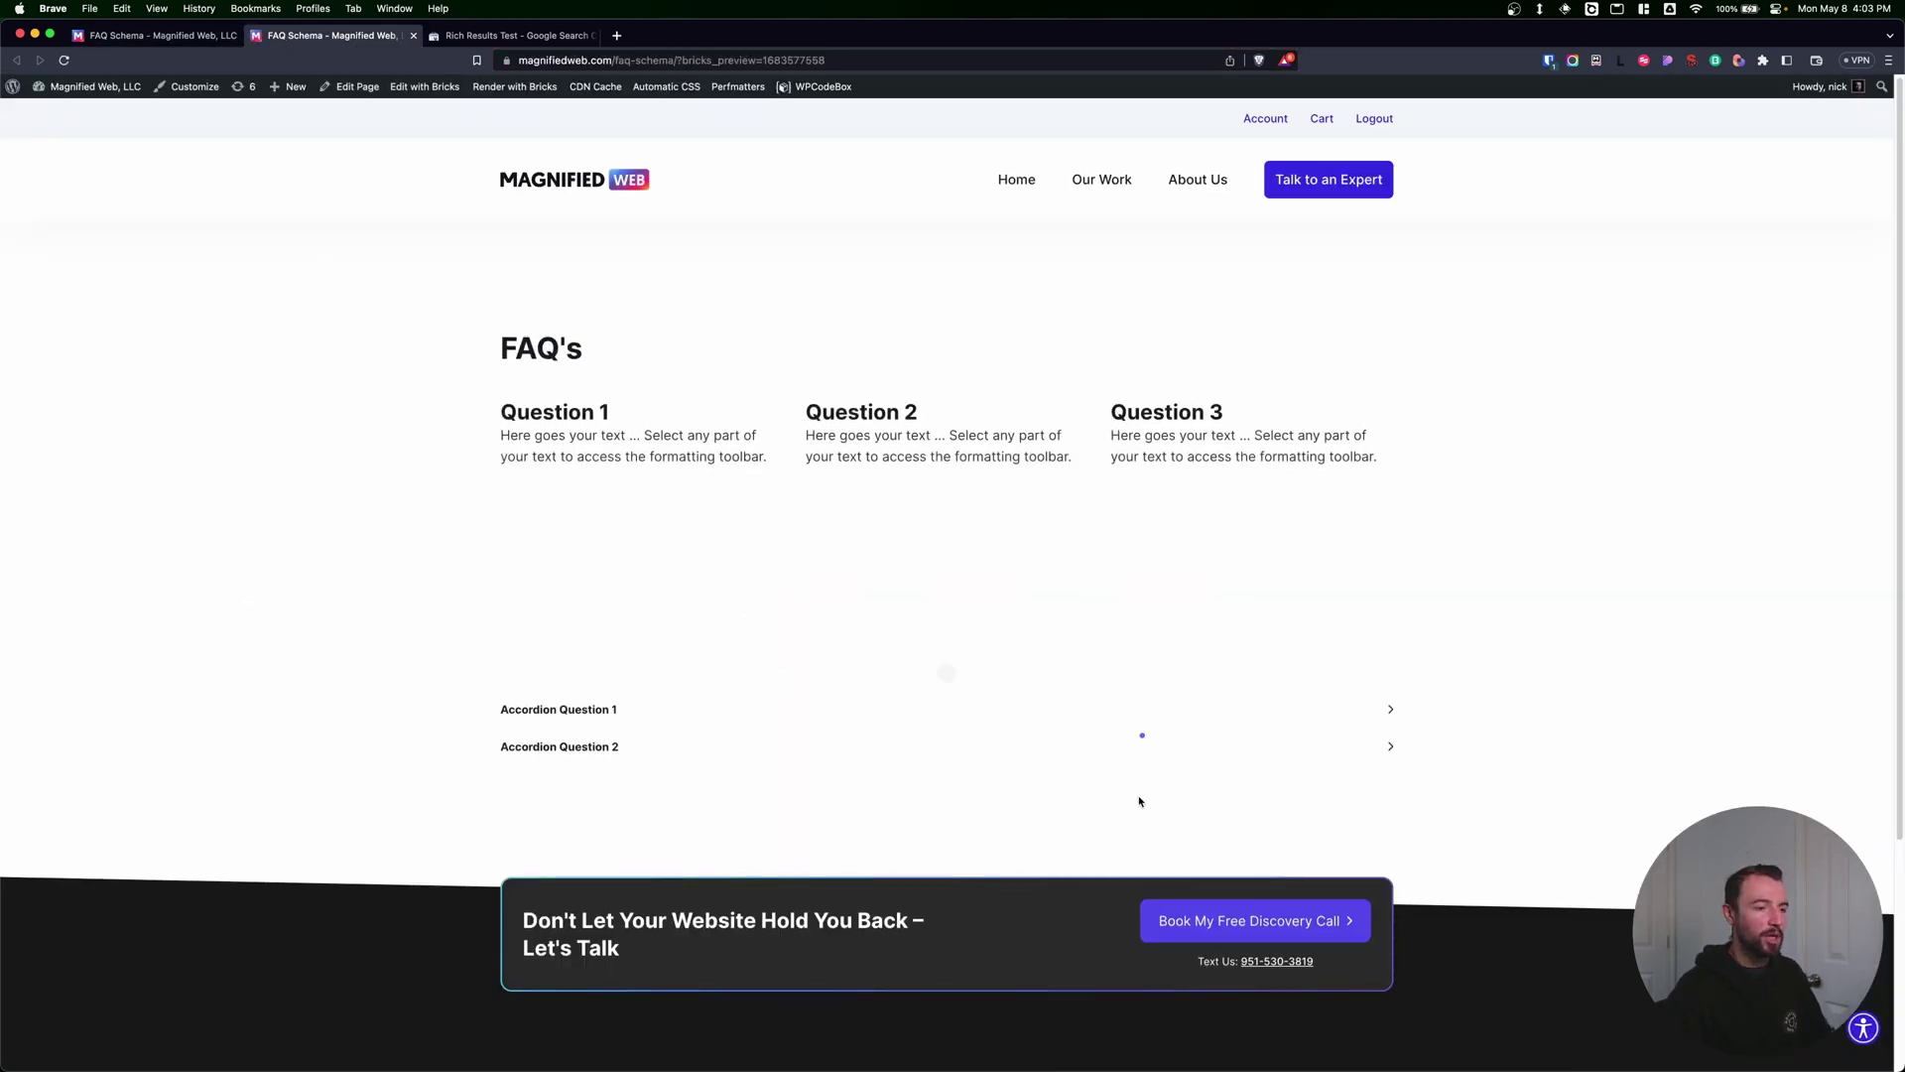
{"action": "left_click", "coordinate": [510, 37]}
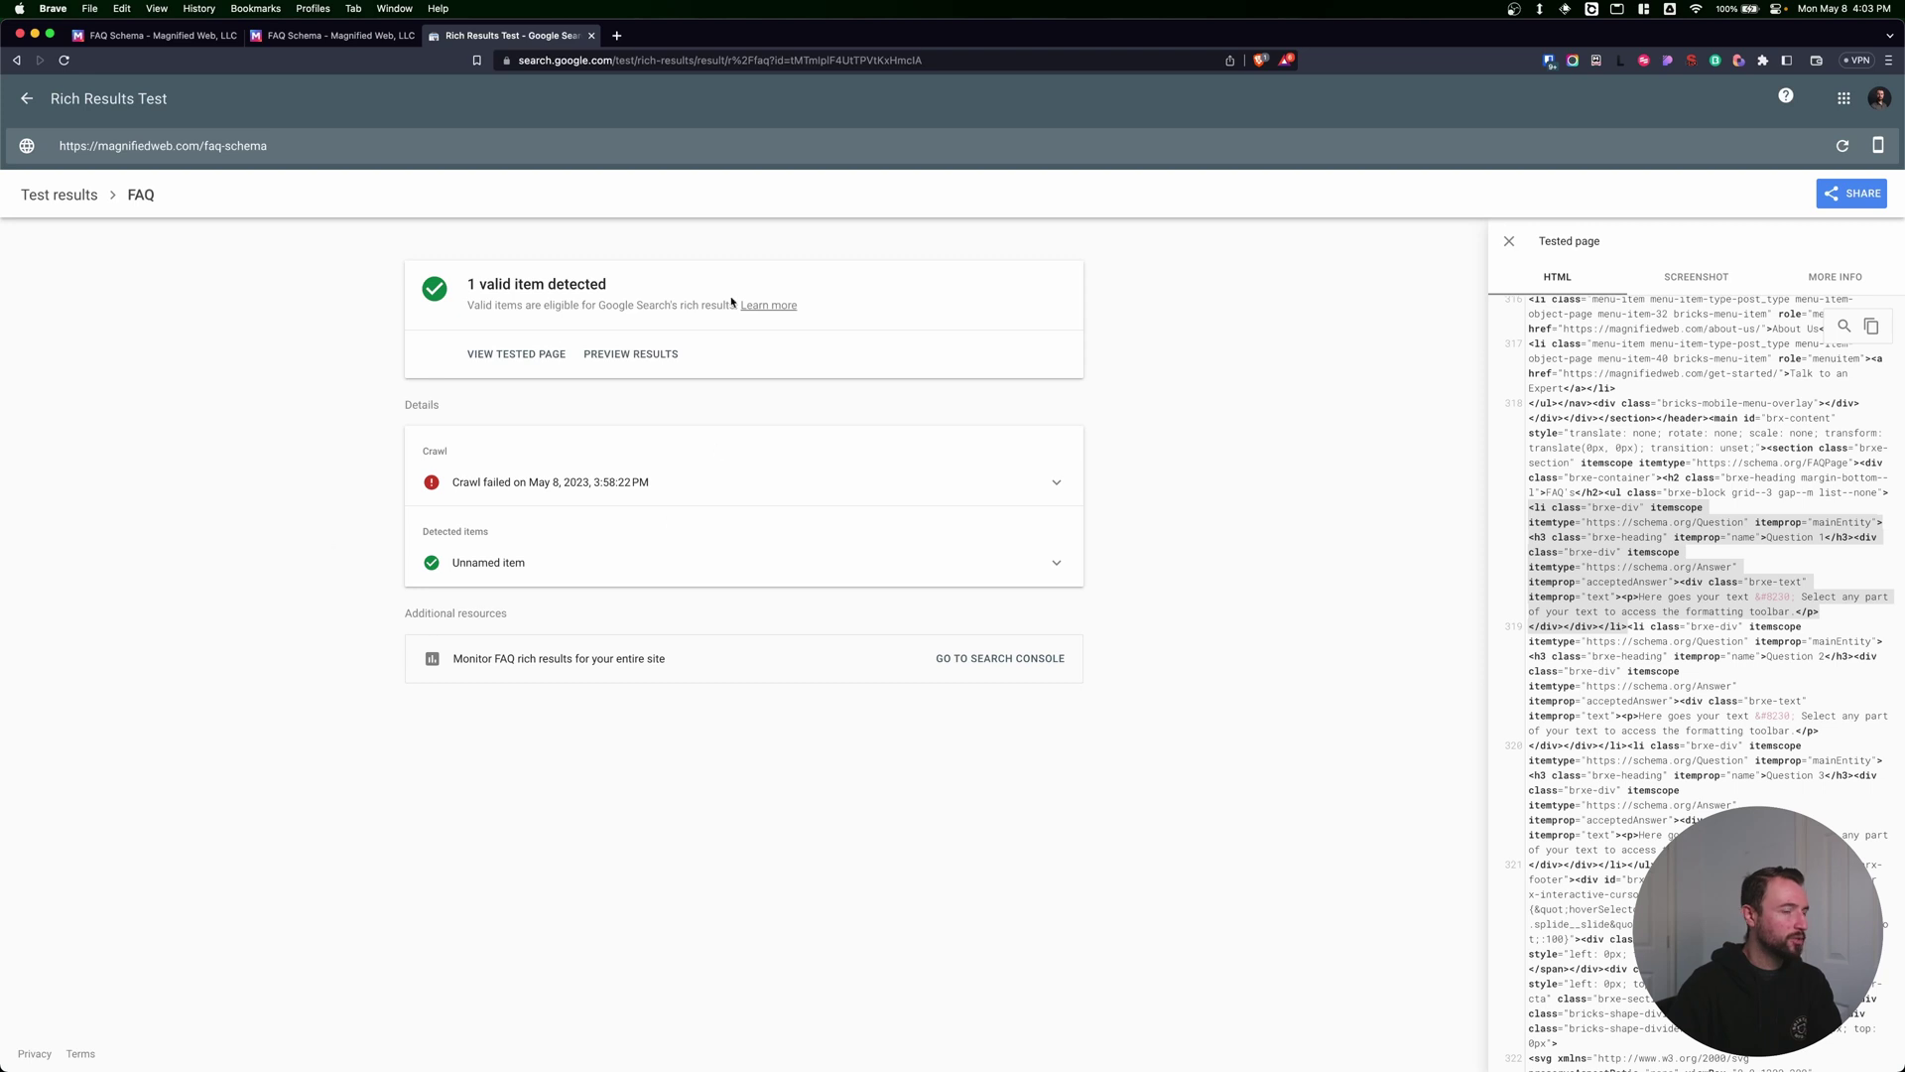
{"action": "left_click", "coordinate": [1844, 147]}
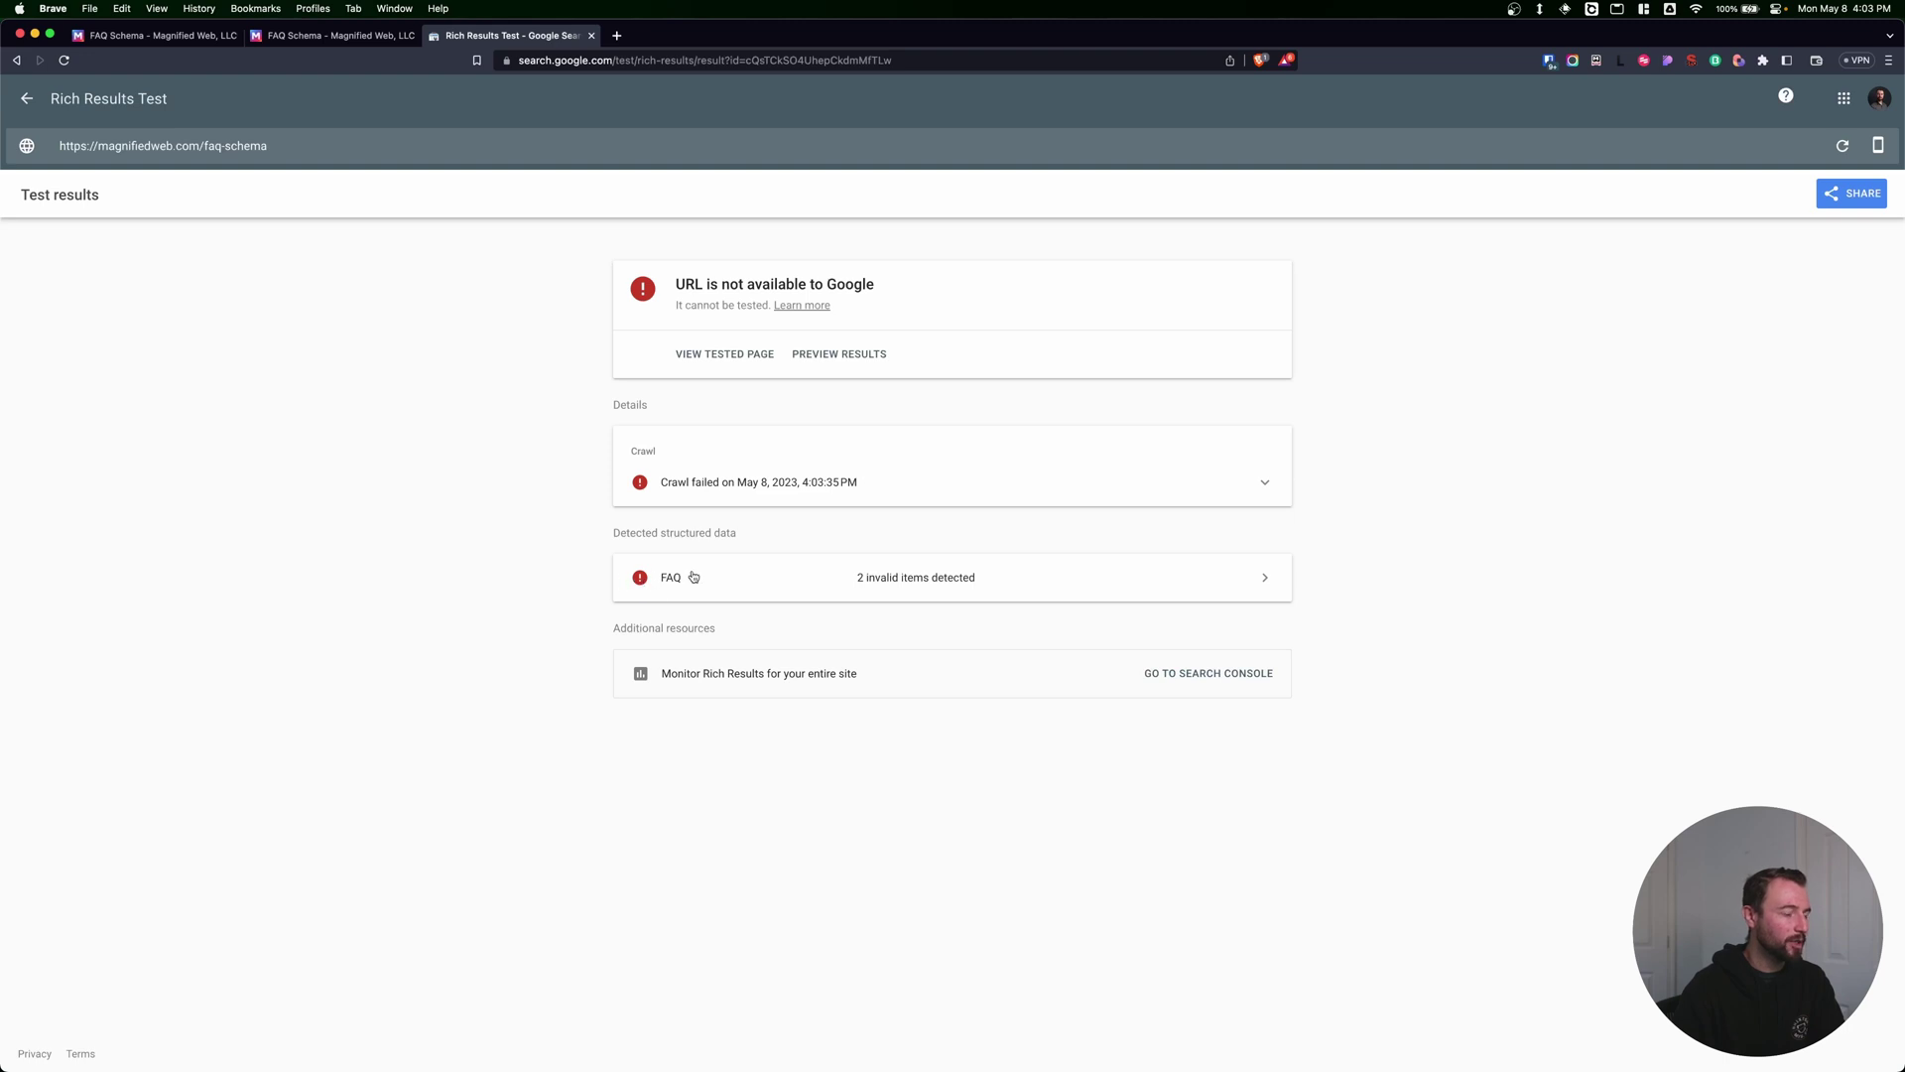
Step: Examine the issues and the question and answer fields of both detected FAQ items in the test results
{"action": "left_click", "coordinate": [724, 579]}
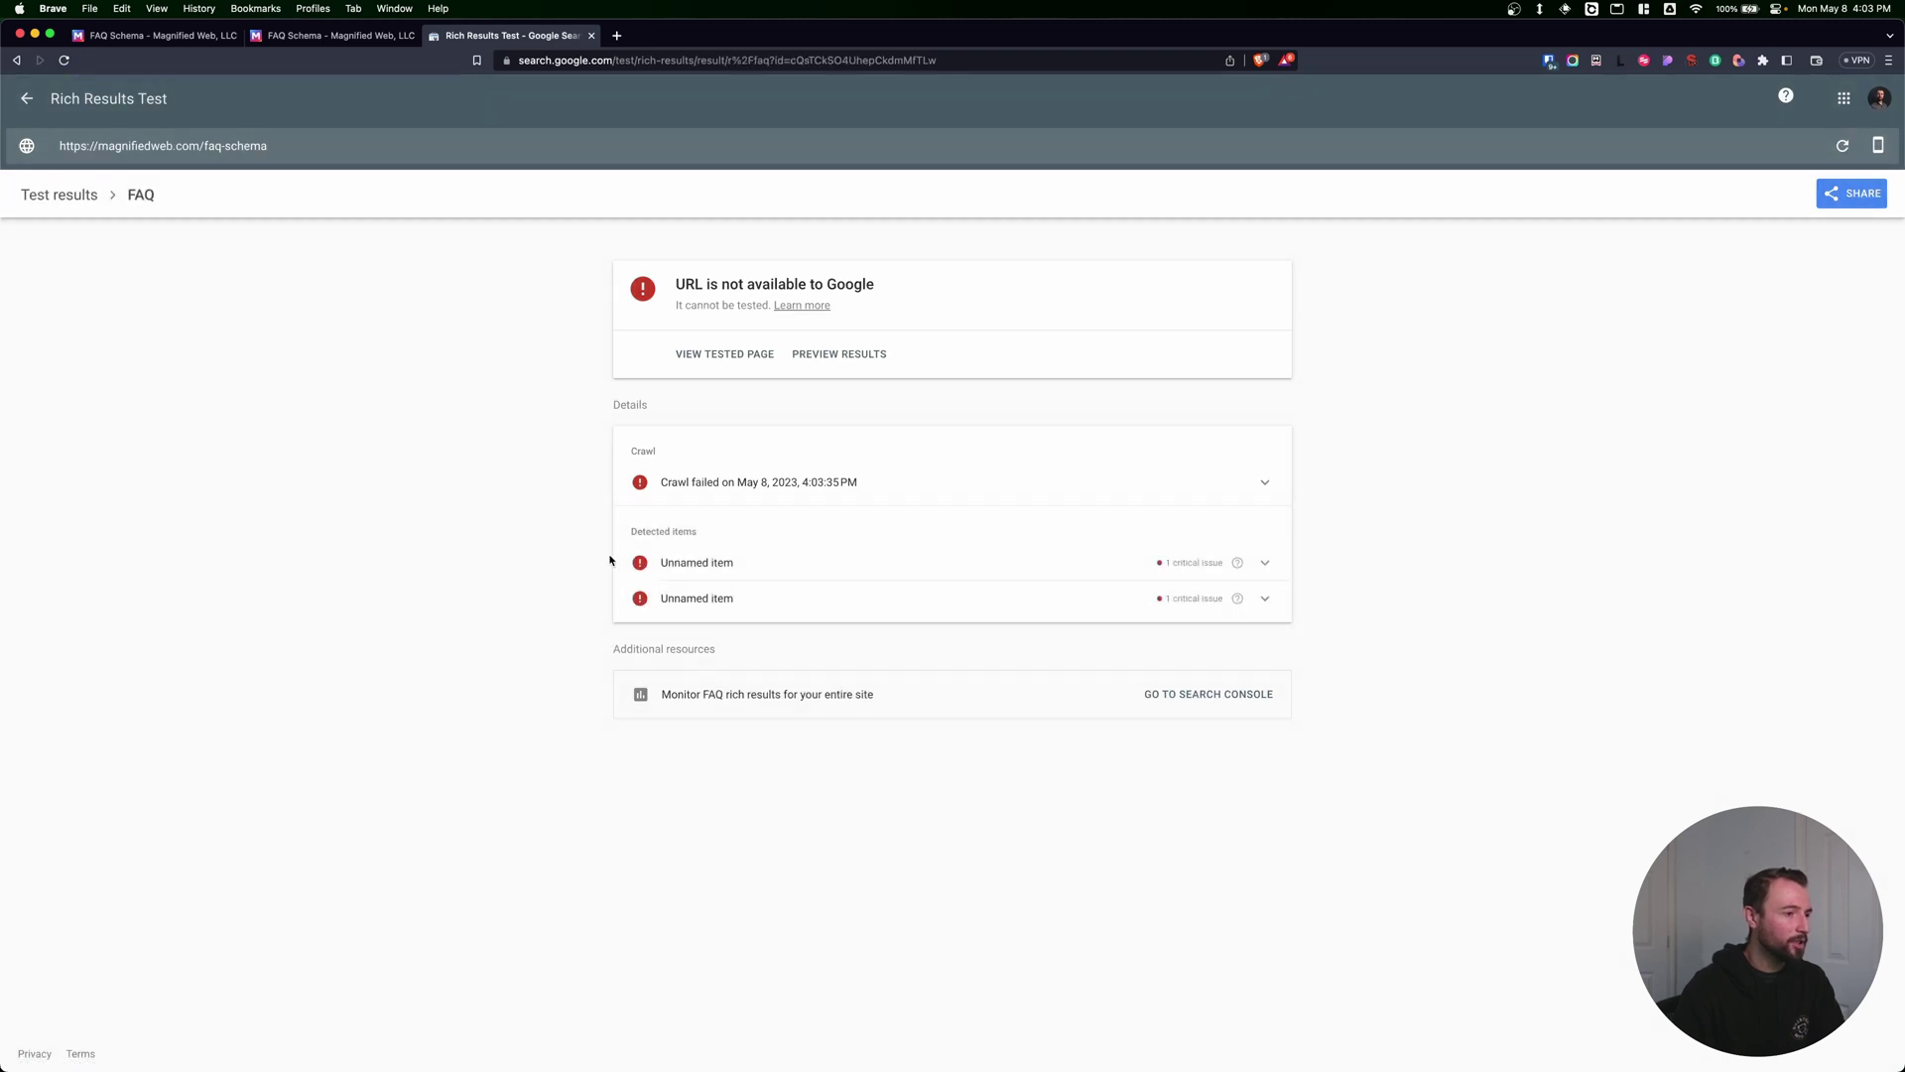
{"action": "left_click", "coordinate": [1040, 573]}
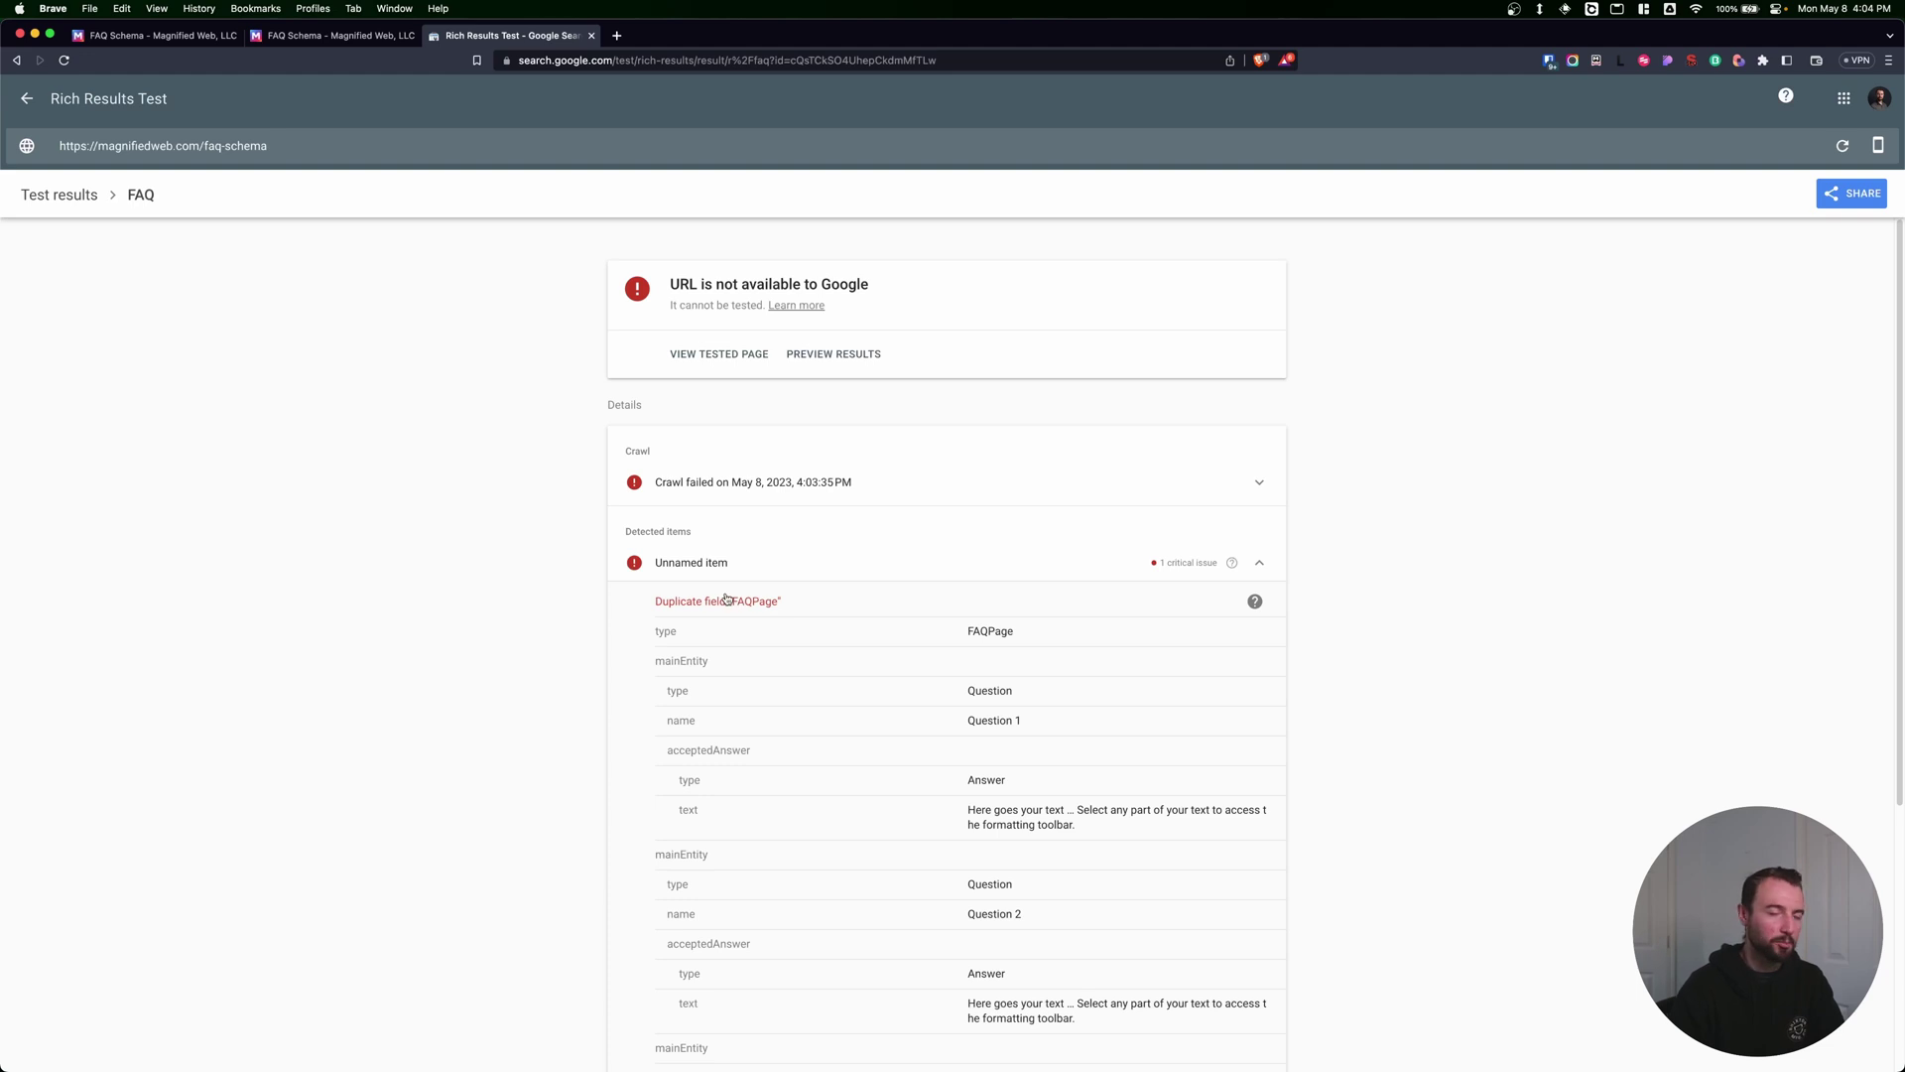
{"action": "scroll", "coordinate": [938, 589], "scroll_direction": "down", "scroll_amount": 4}
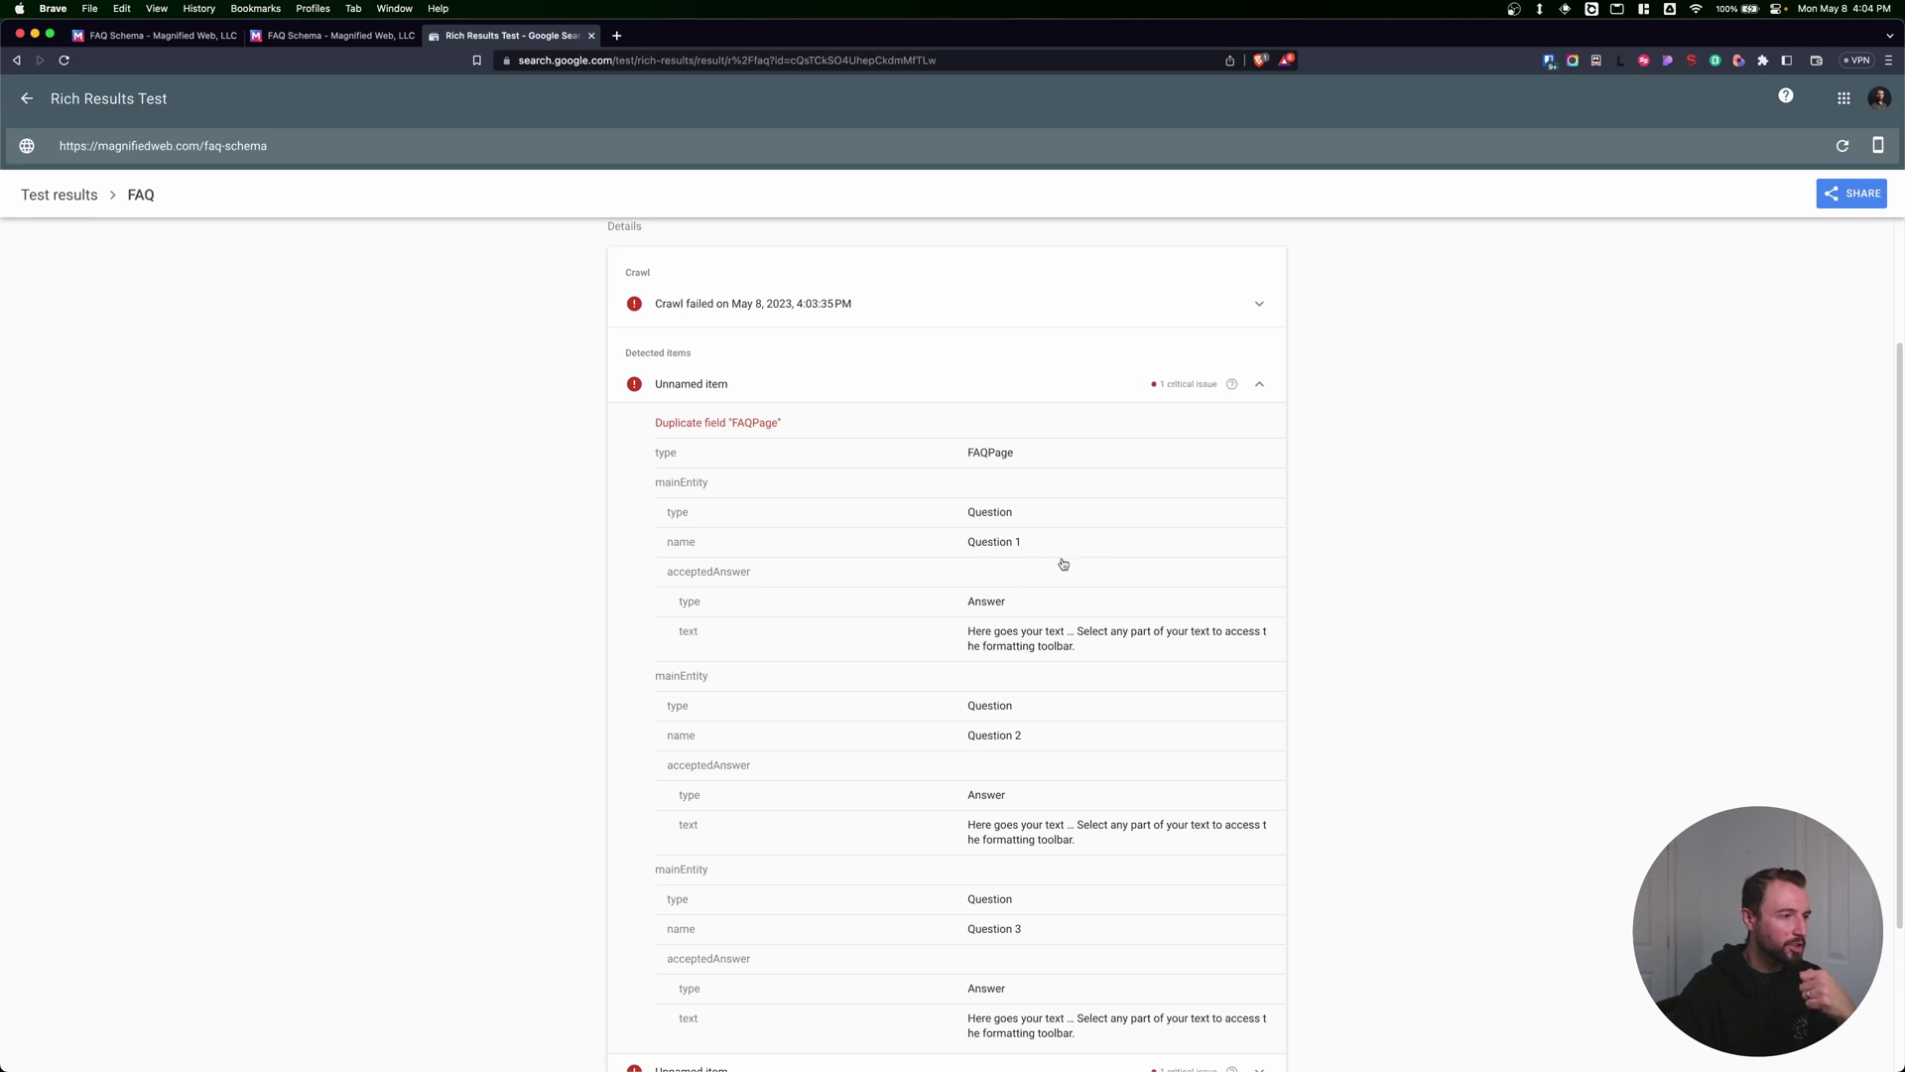
{"action": "left_click", "coordinate": [963, 387]}
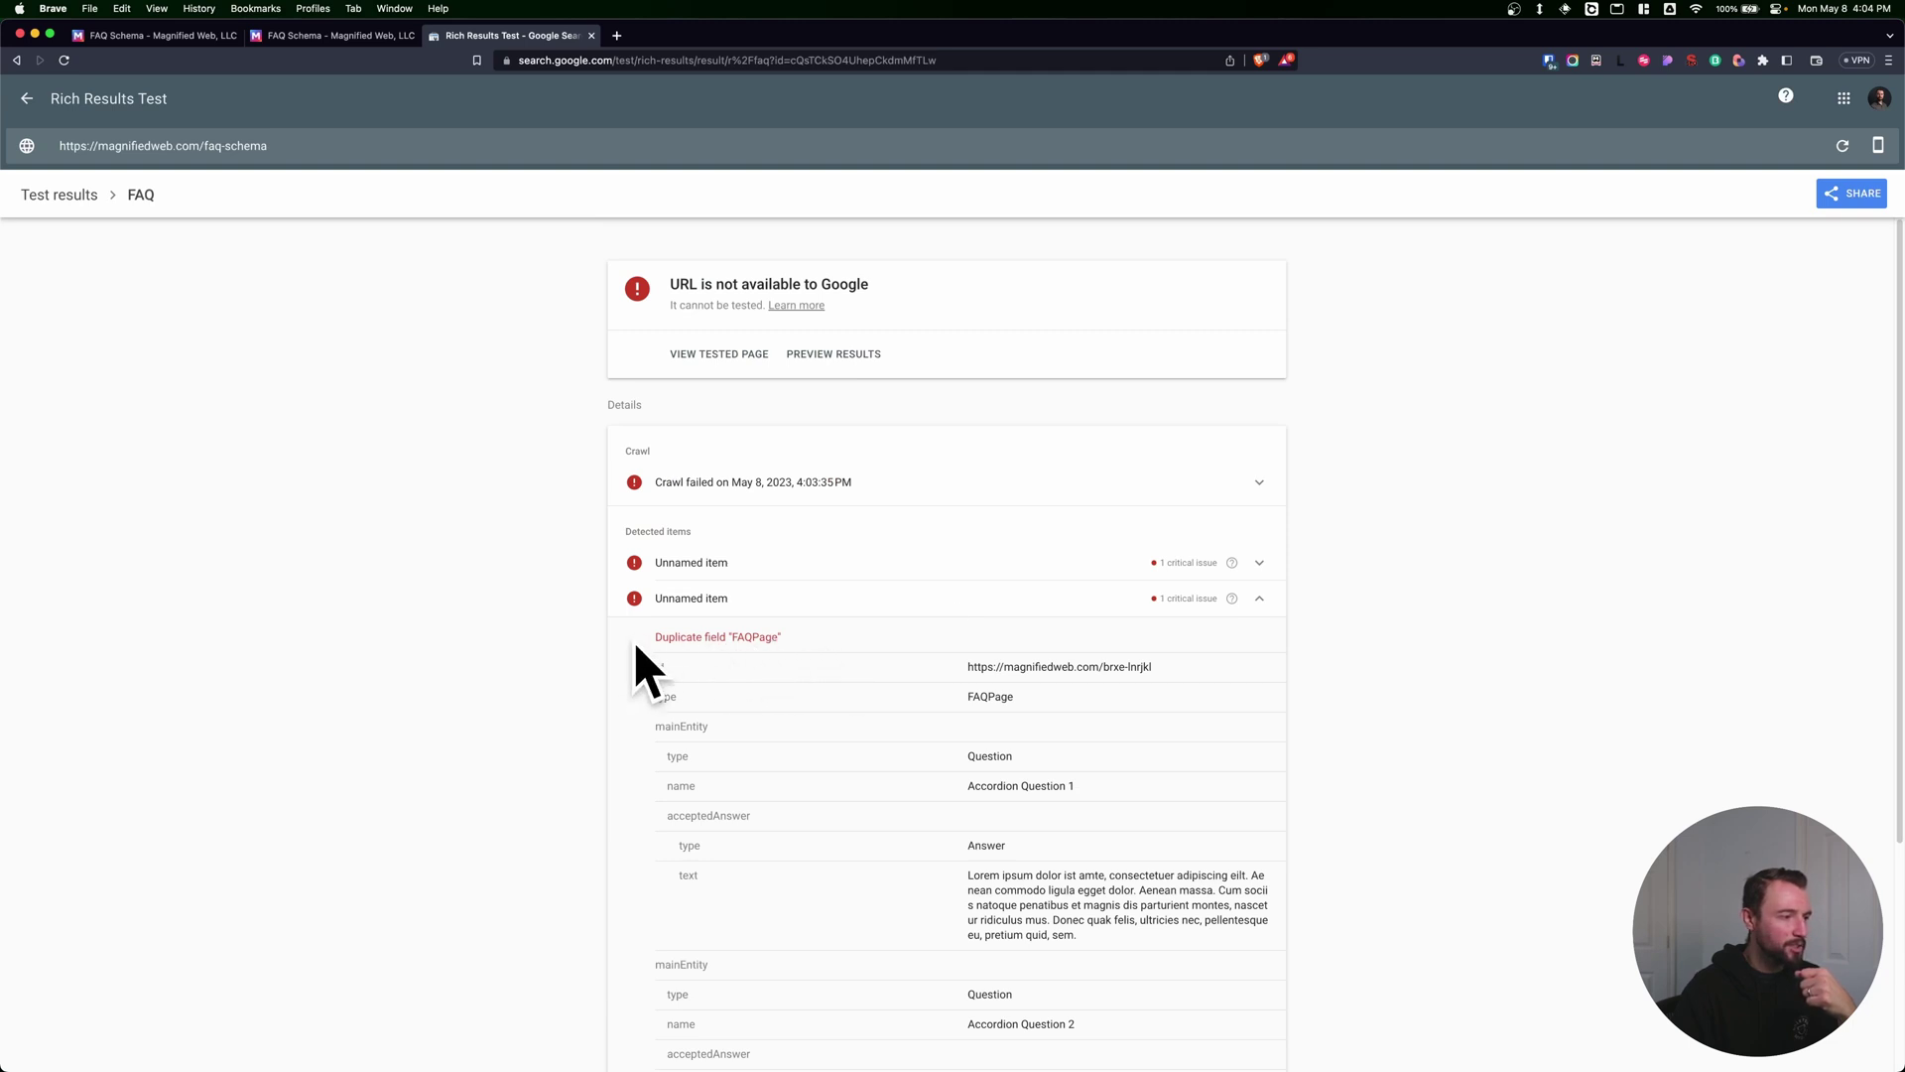
{"action": "scroll", "coordinate": [1012, 578], "scroll_direction": "down", "scroll_amount": 3}
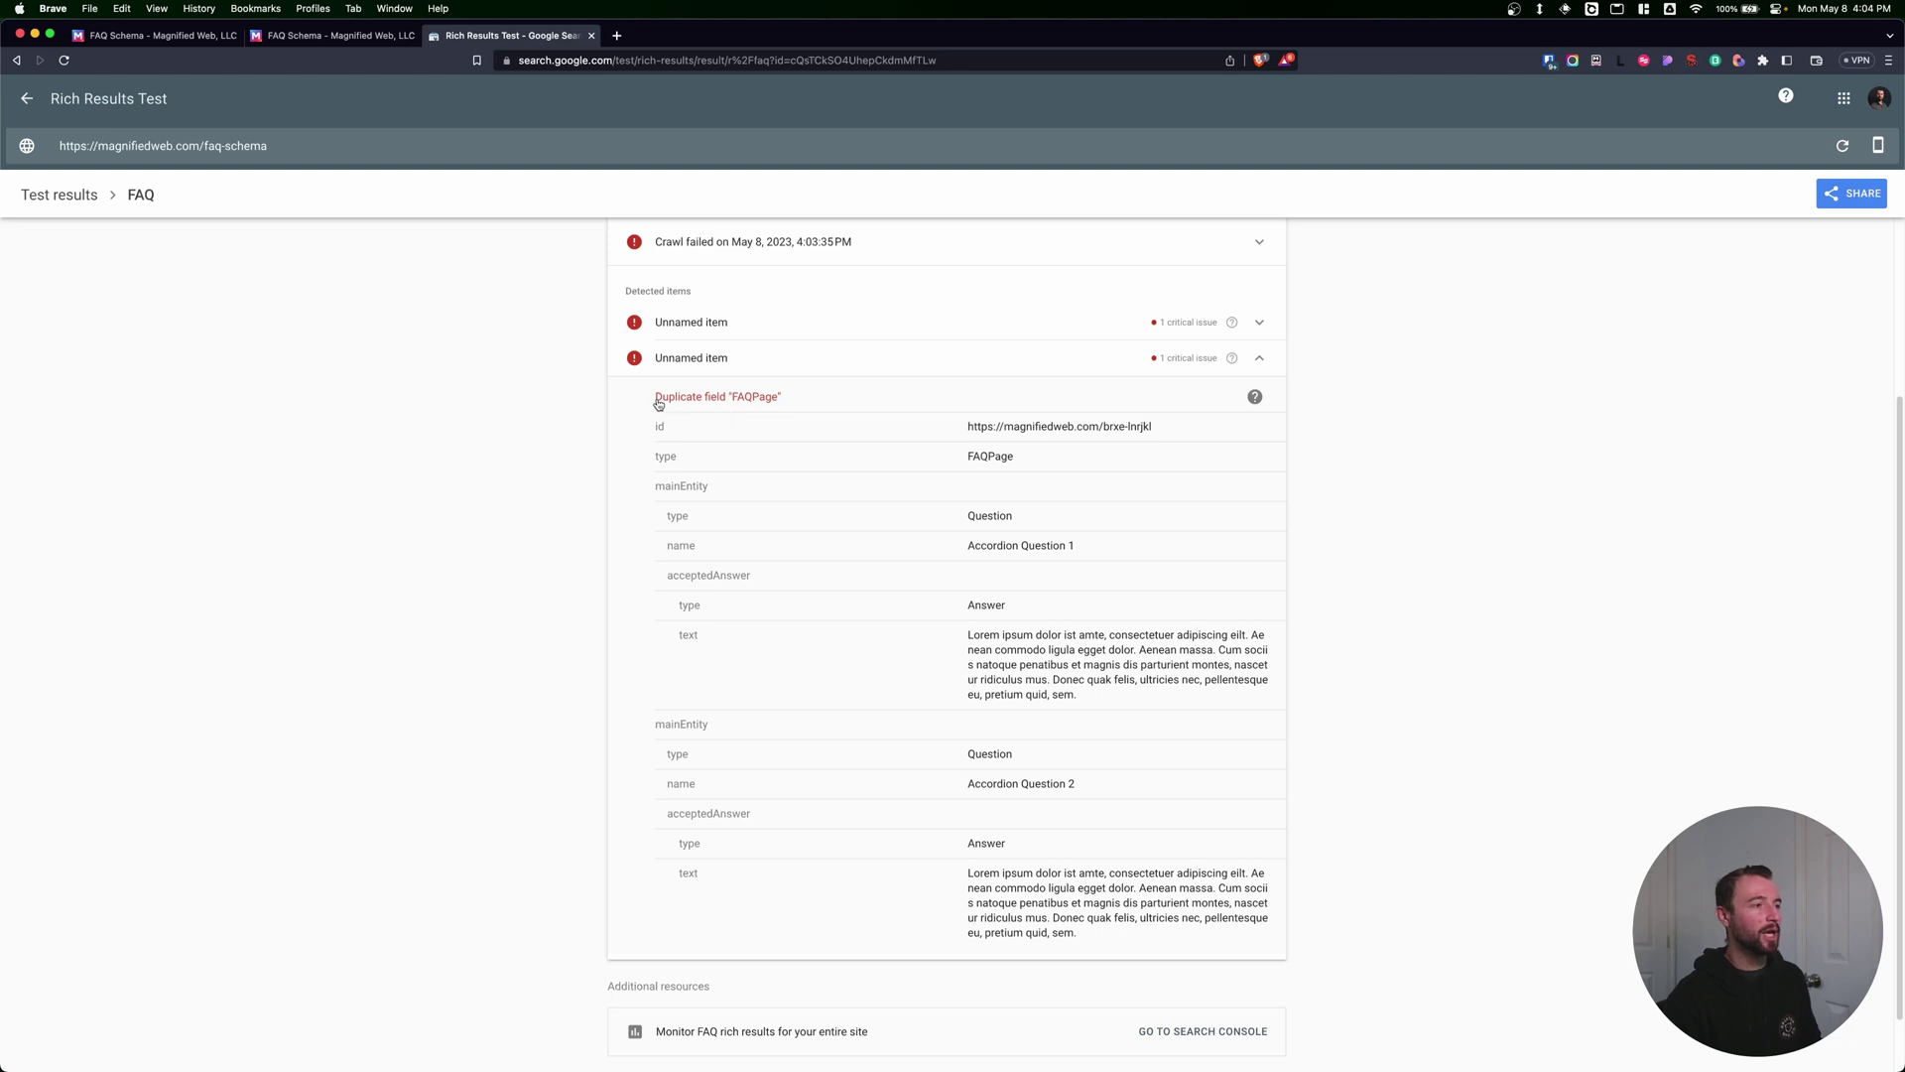
{"action": "left_click", "coordinate": [861, 369]}
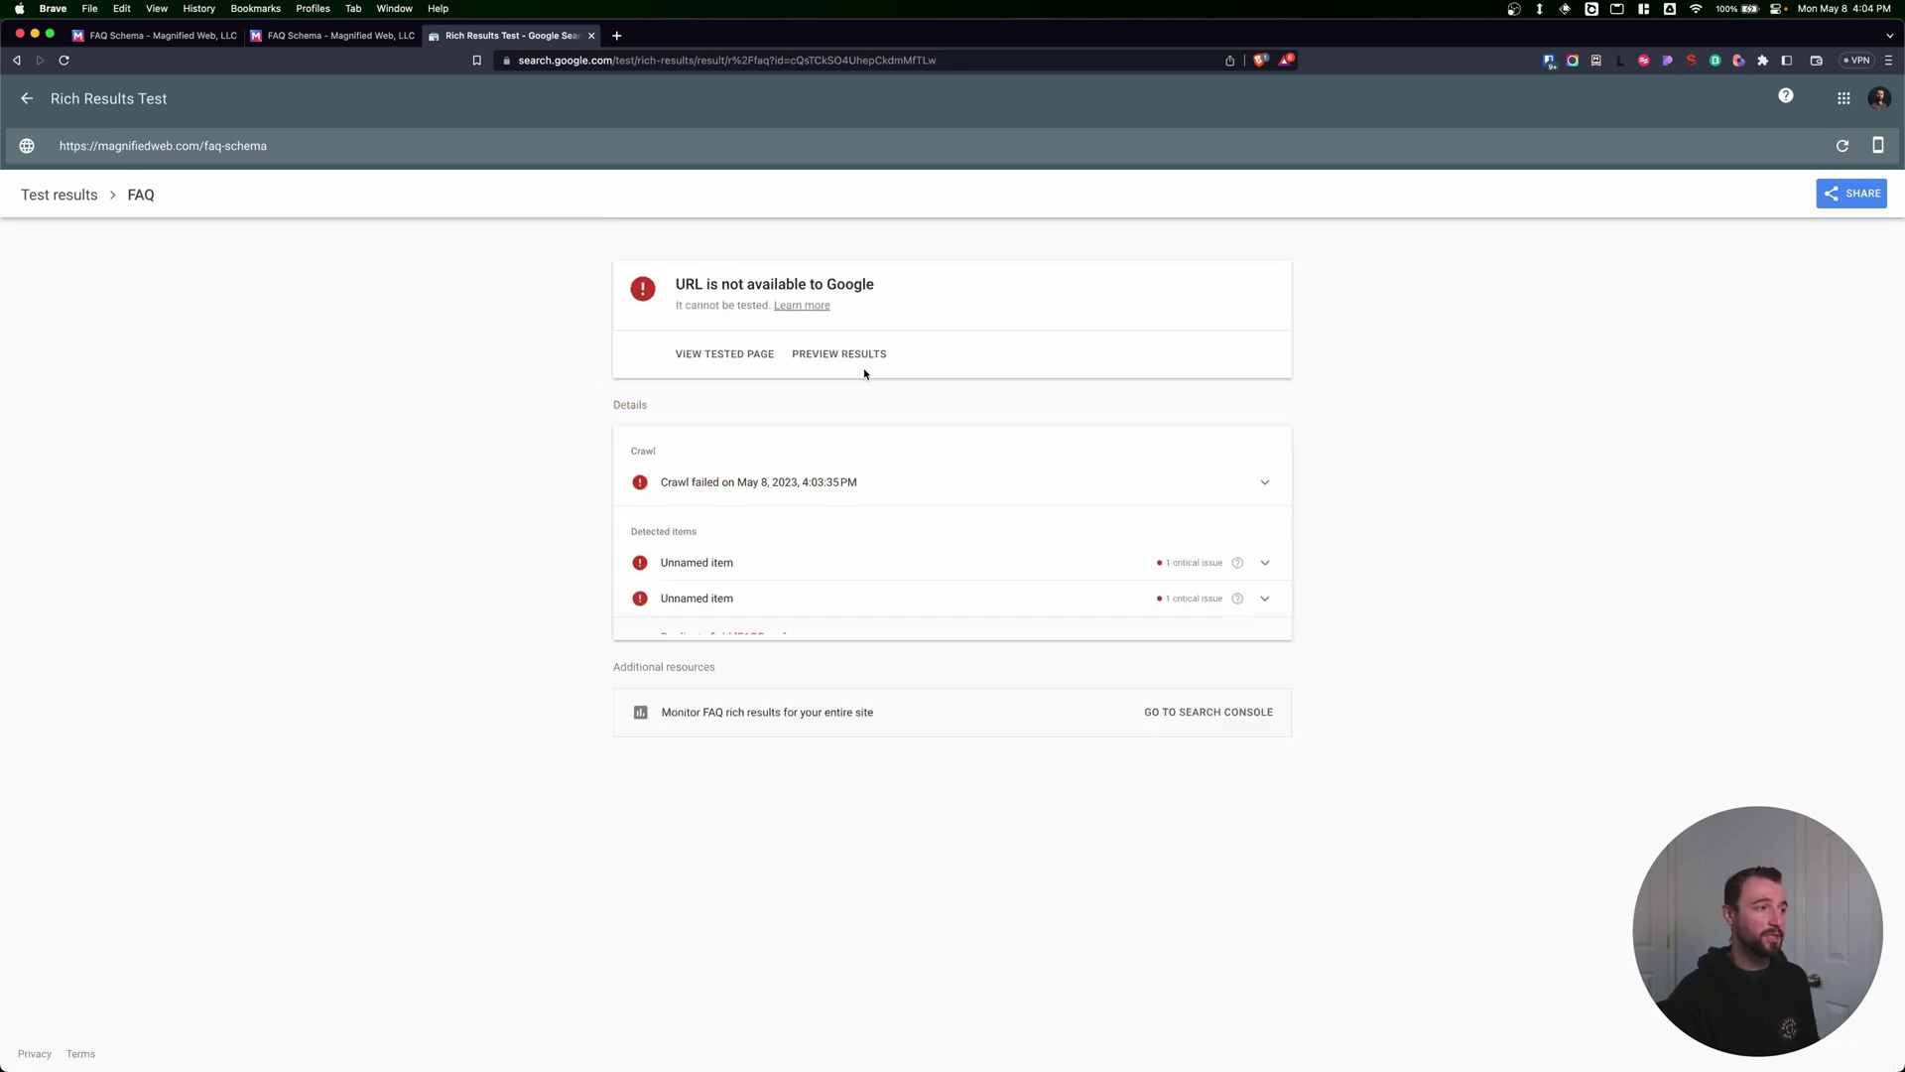